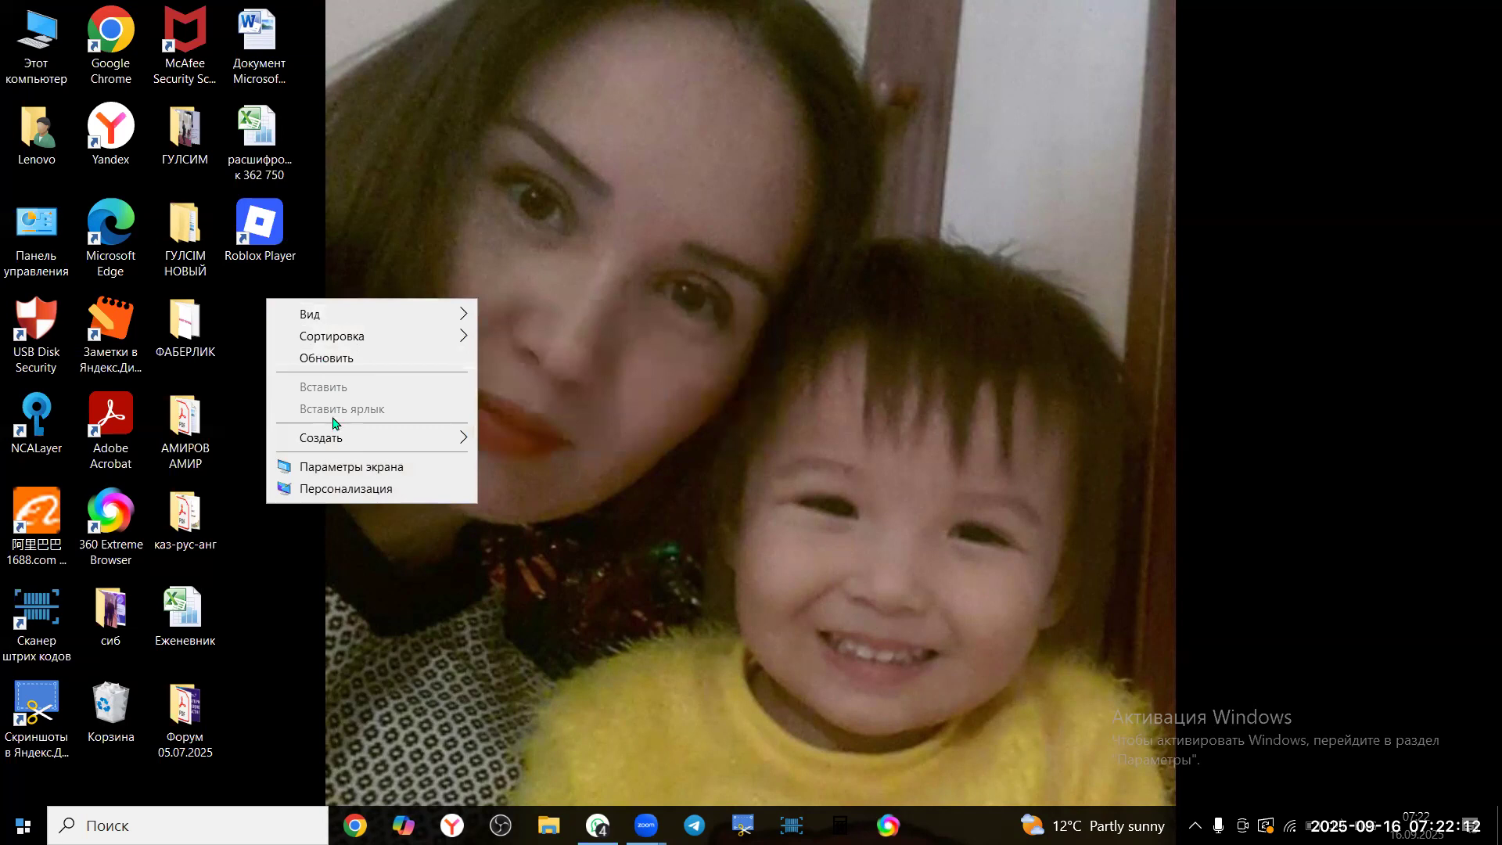
# Create a new folder on the desktop and name it WORD
pyautogui.moveTo(338, 437)
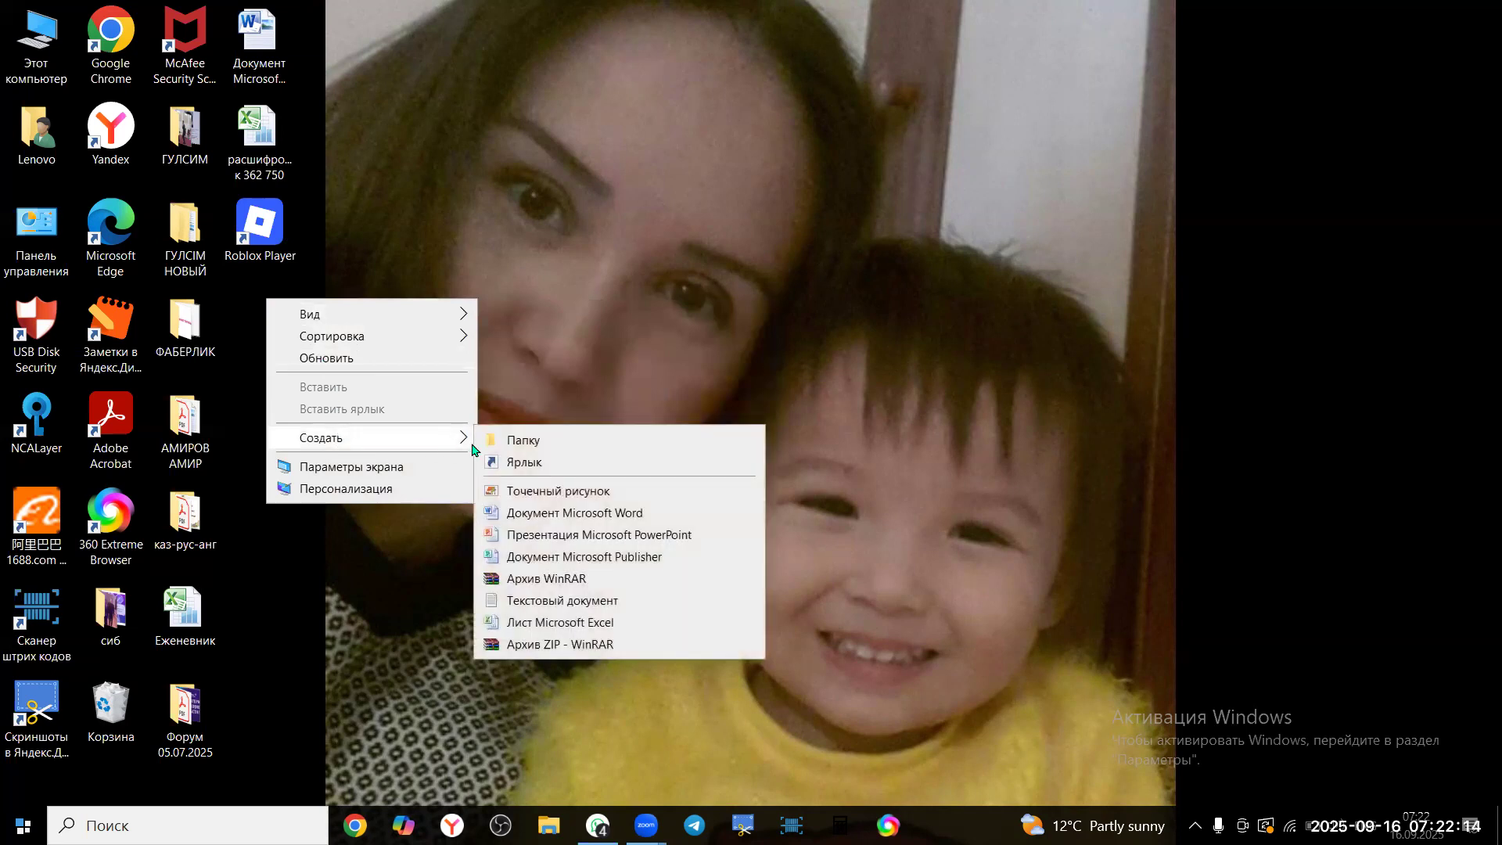
pyautogui.click(502, 443)
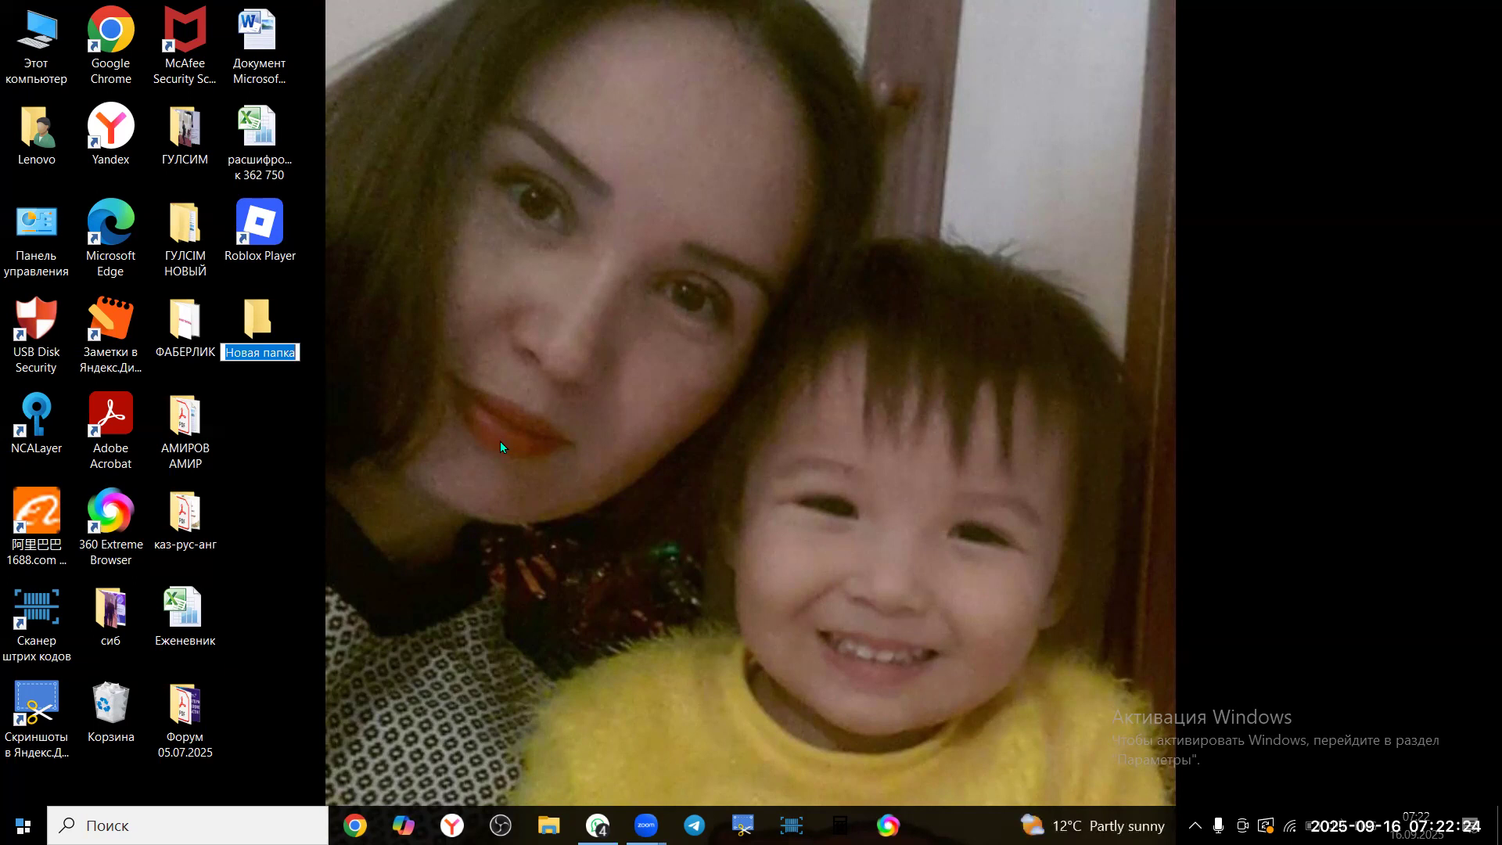
pyautogui.write('woRD')
pyautogui.press('Return')
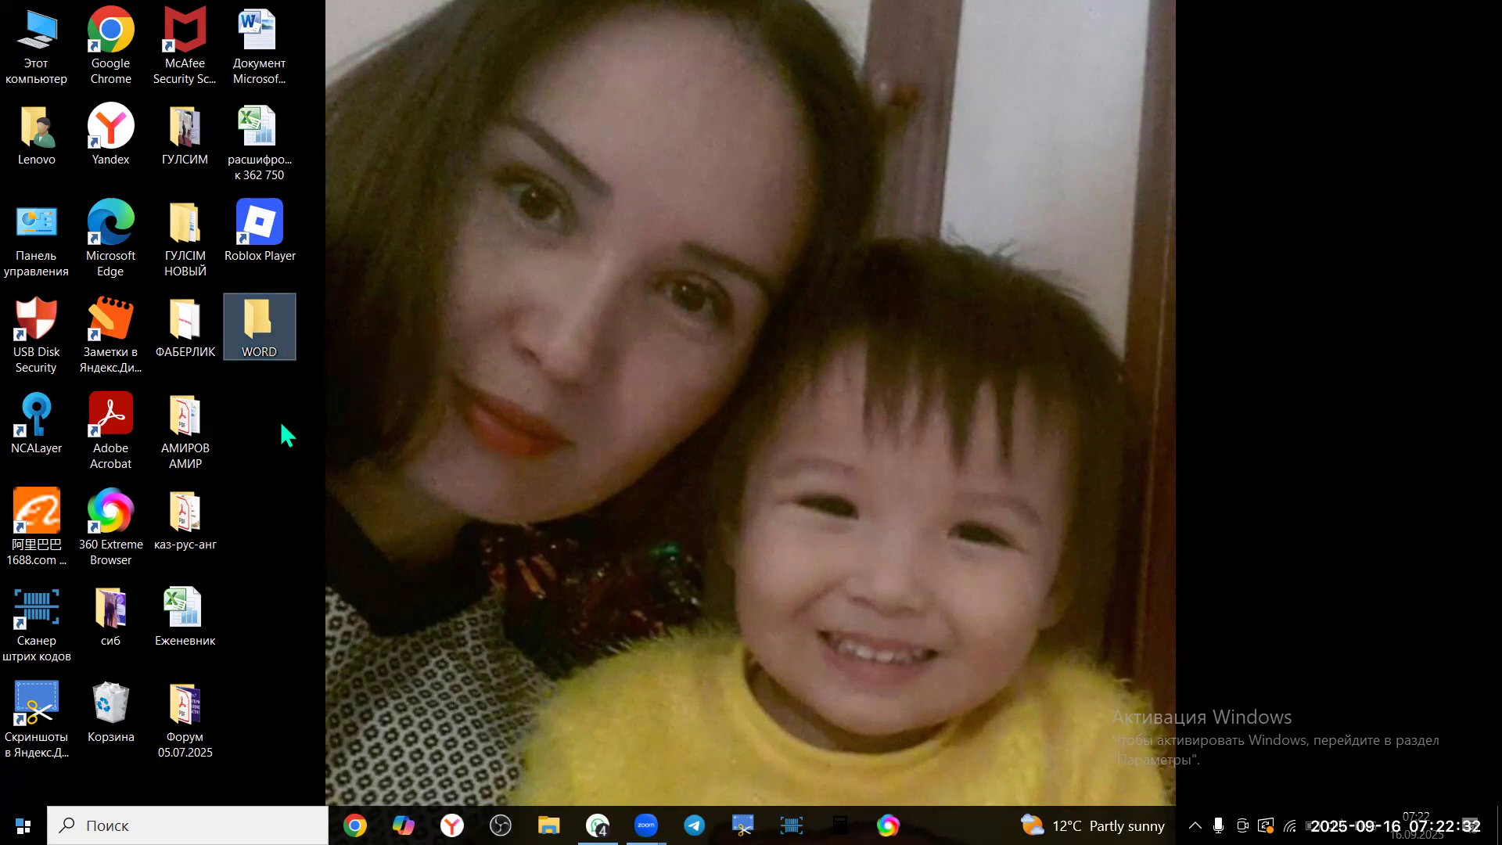
# Open the WORD folder from the desktop twice, closing its window each time
pyautogui.doubleClick(253, 322)
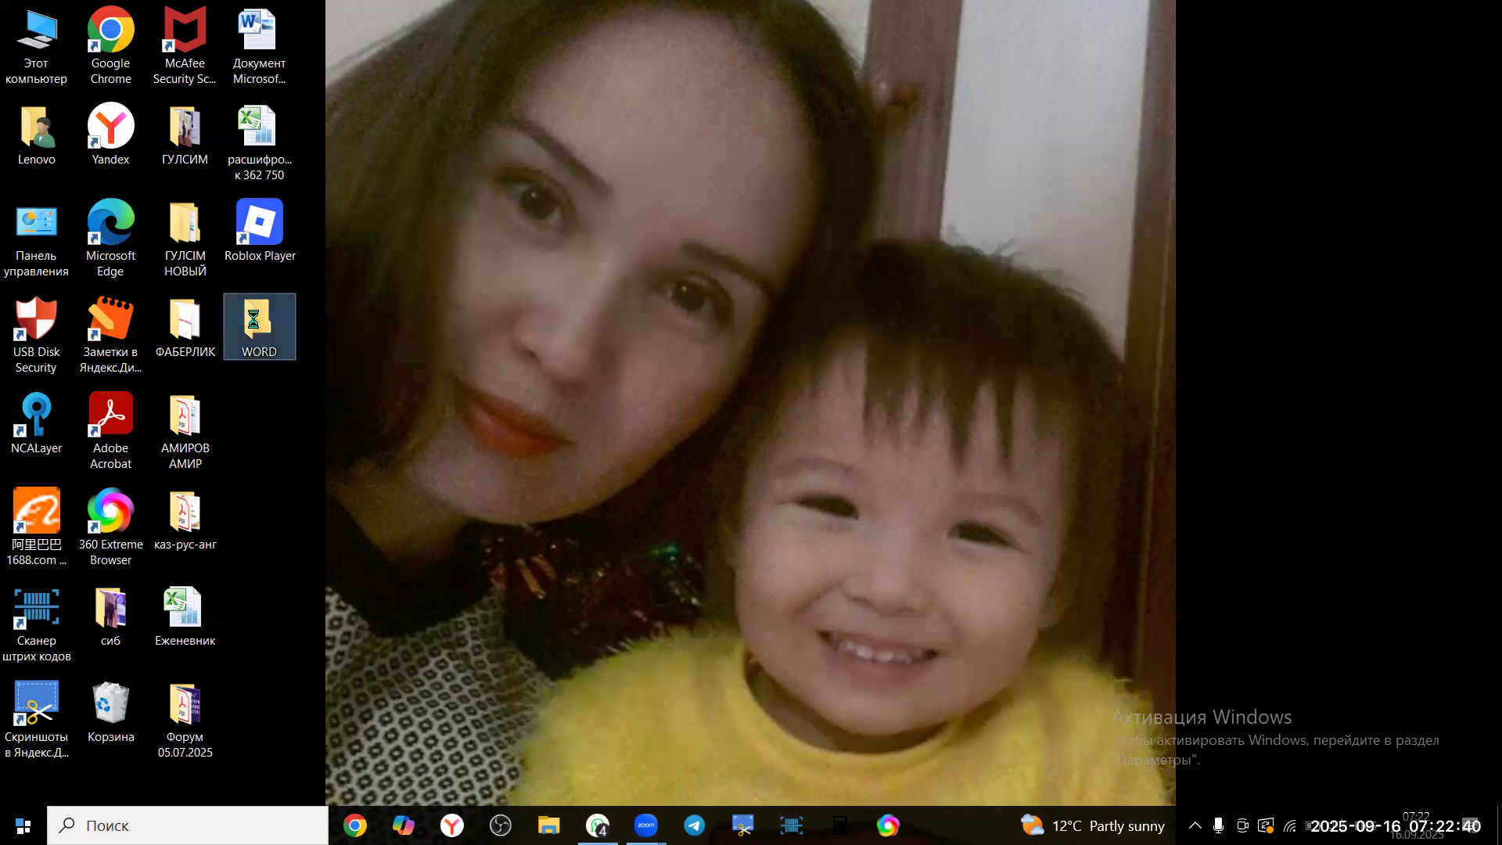
pyautogui.rightClick(255, 317)
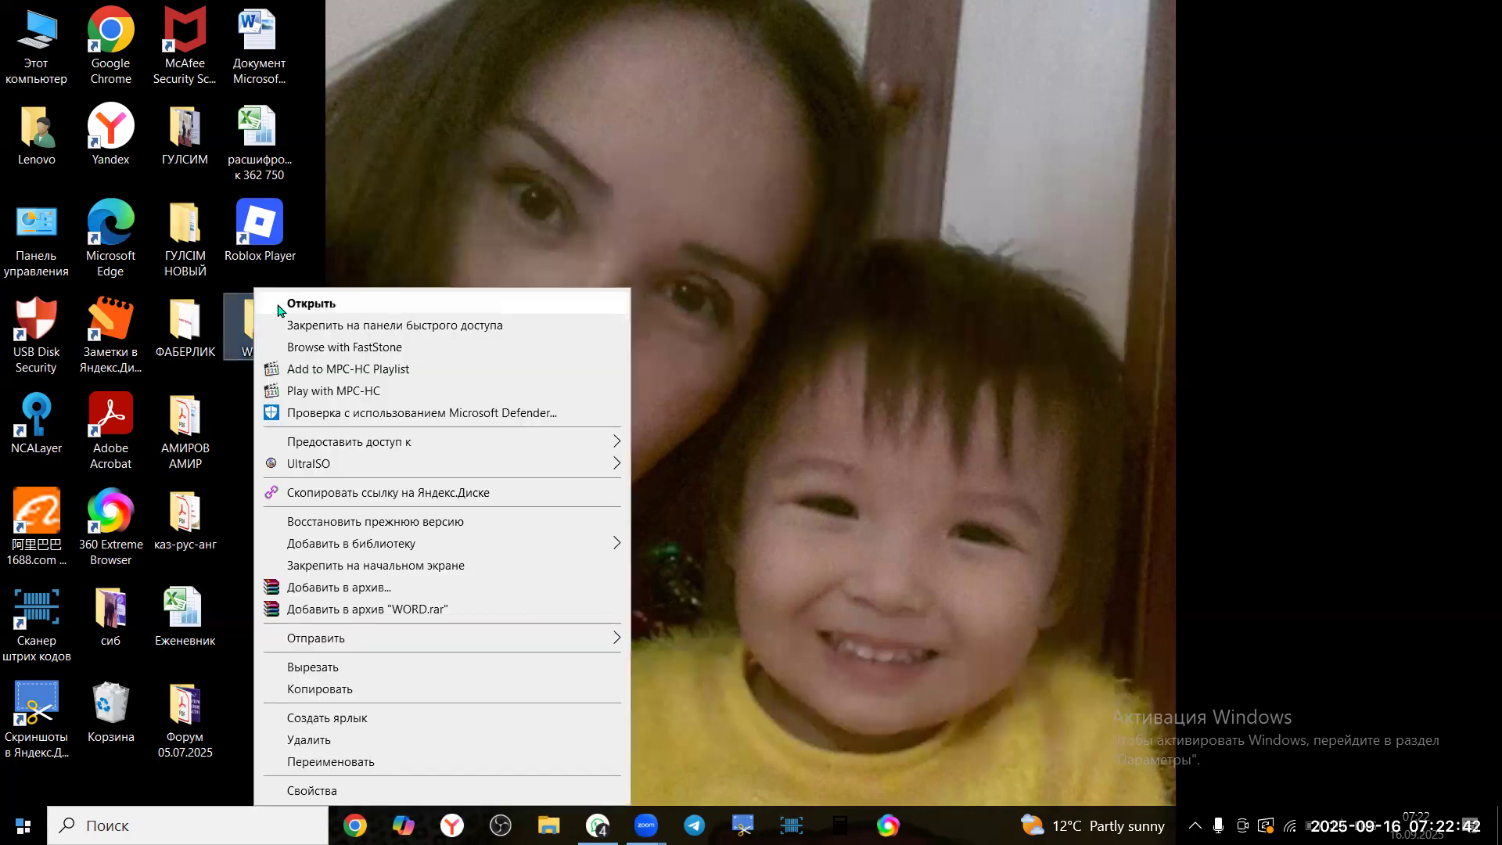
pyautogui.click(285, 303)
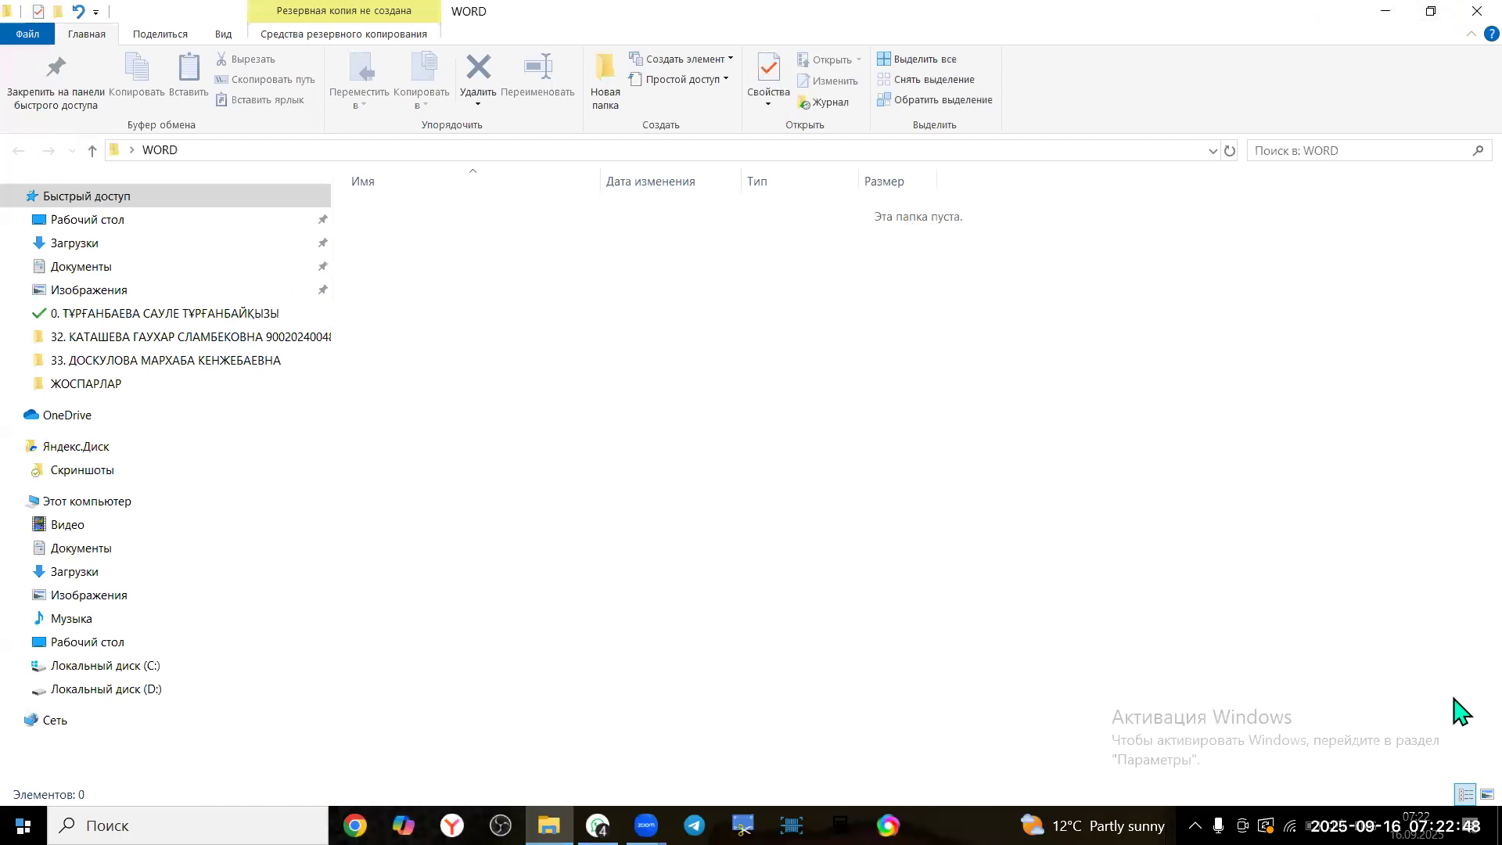
pyautogui.click(1476, 11)
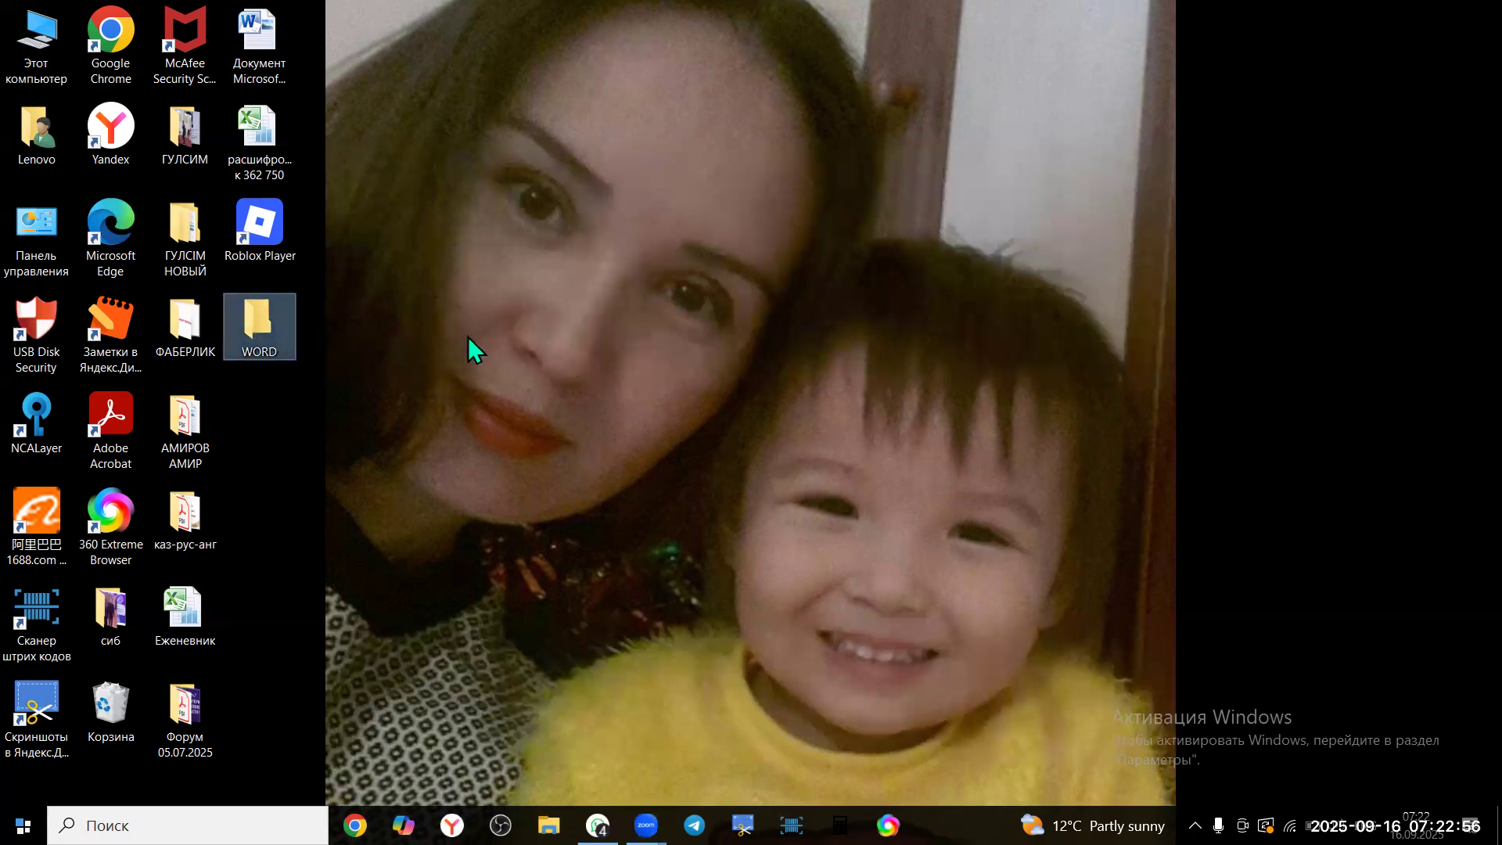
pyautogui.press('Return')
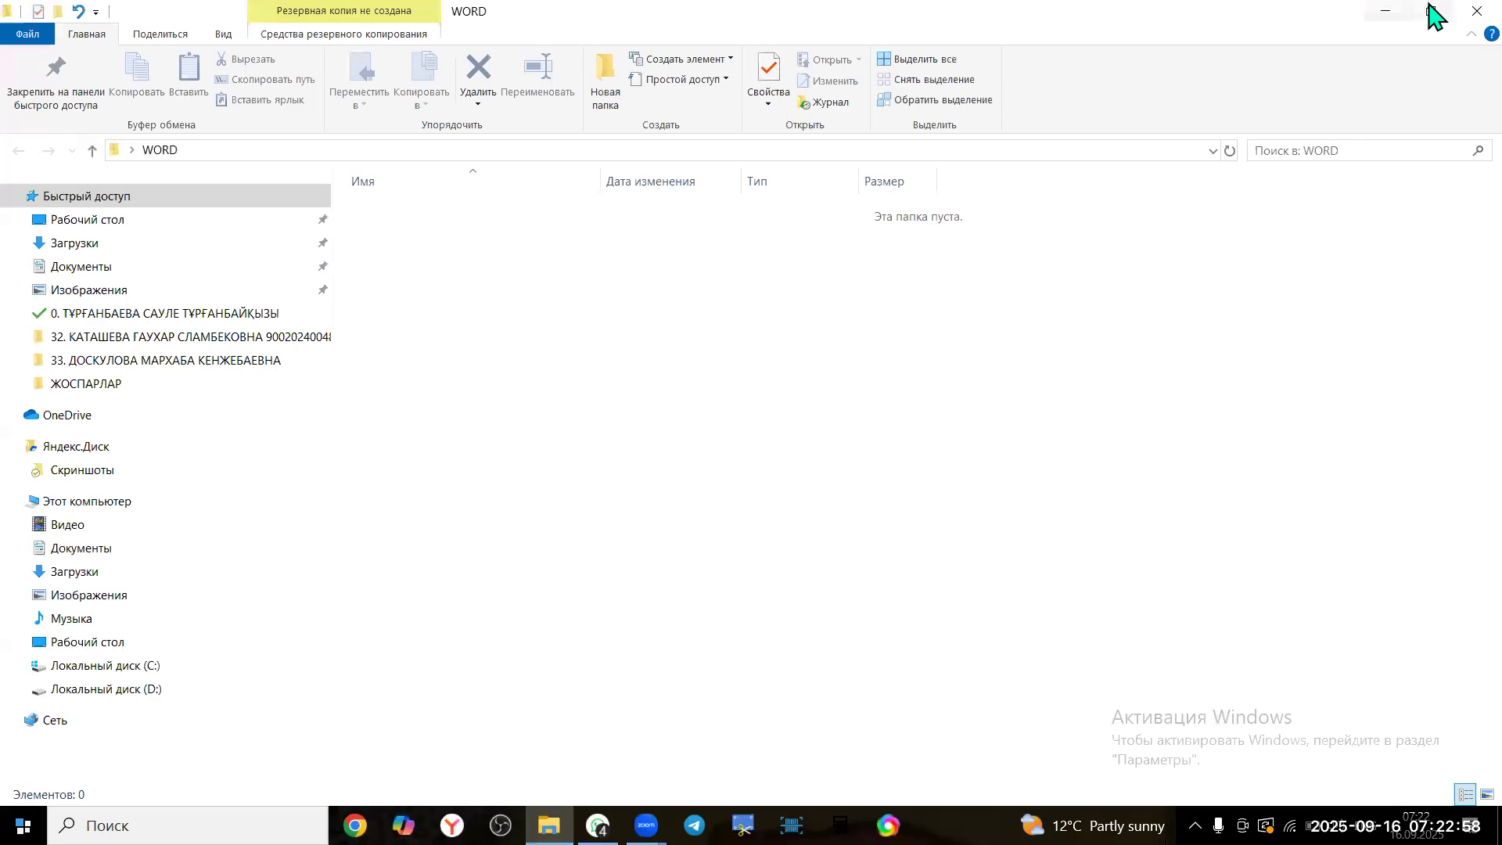
pyautogui.click(1464, 14)
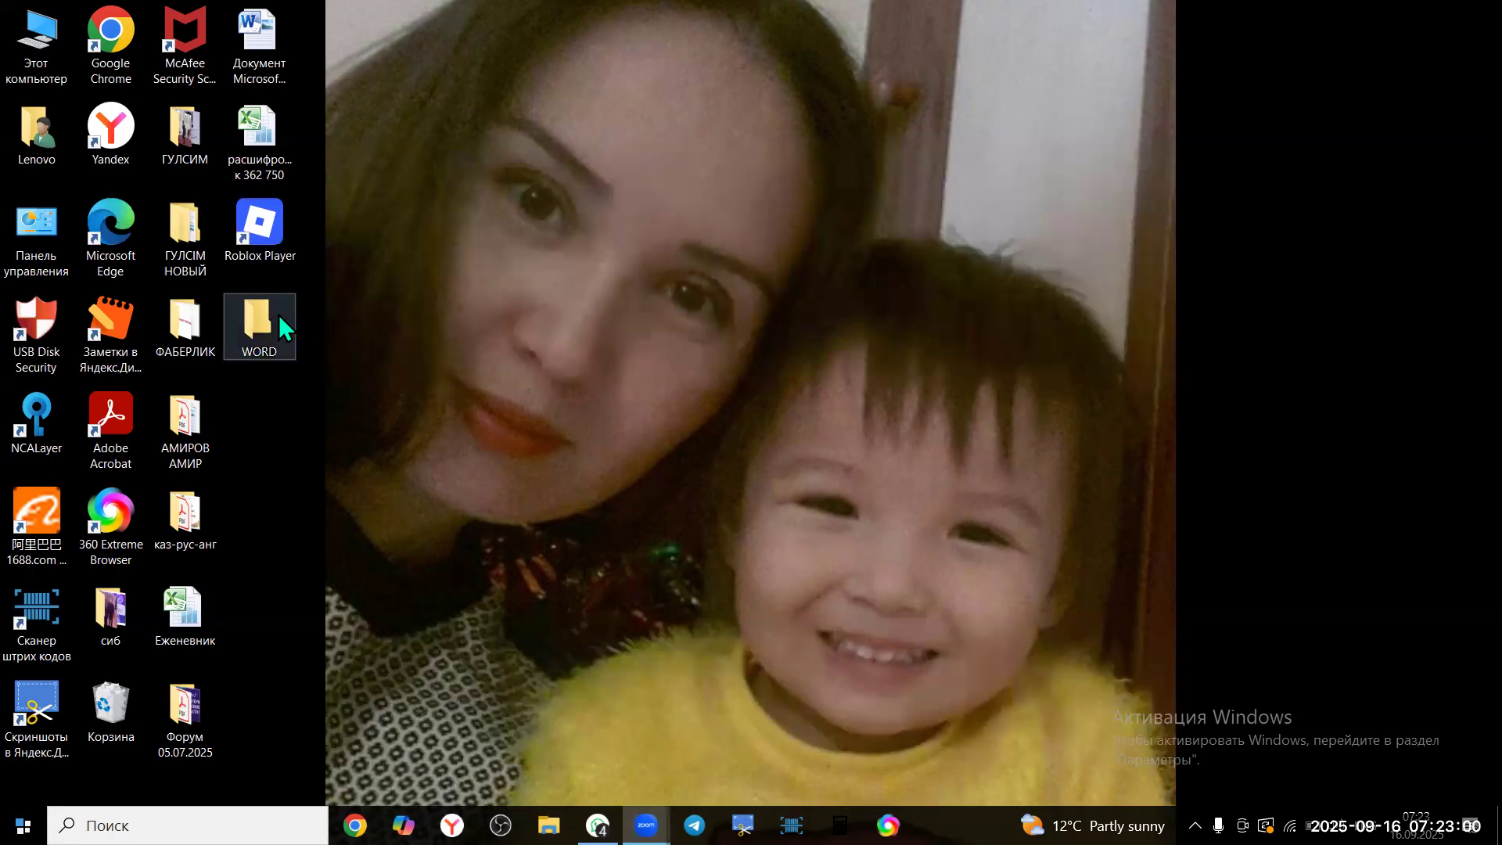
# Open the WORD folder and create a new Microsoft Word document in it, keeping the suggested name
pyautogui.click(269, 316)
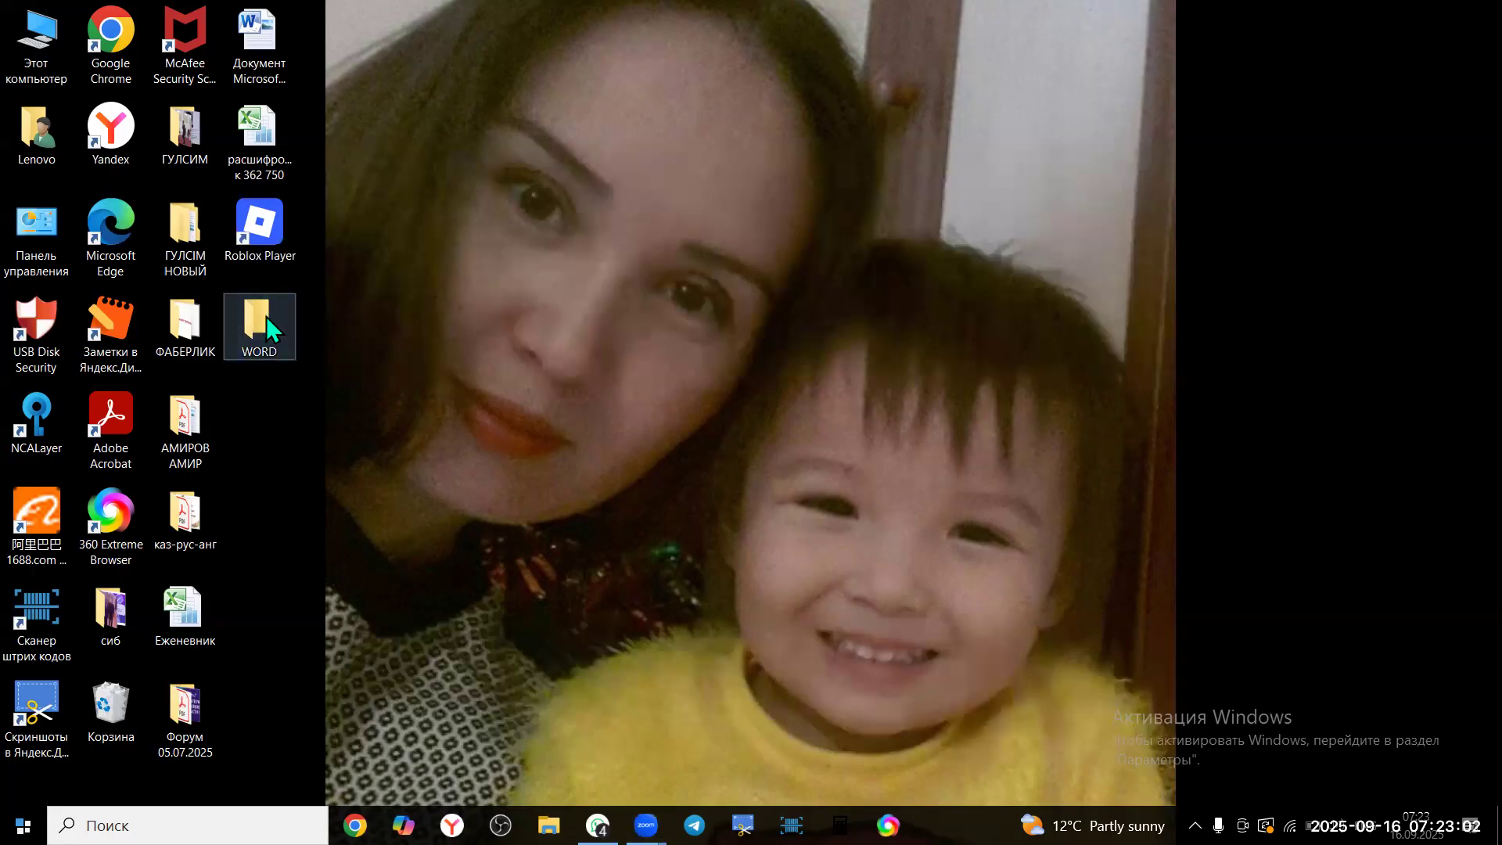
pyautogui.doubleClick(266, 315)
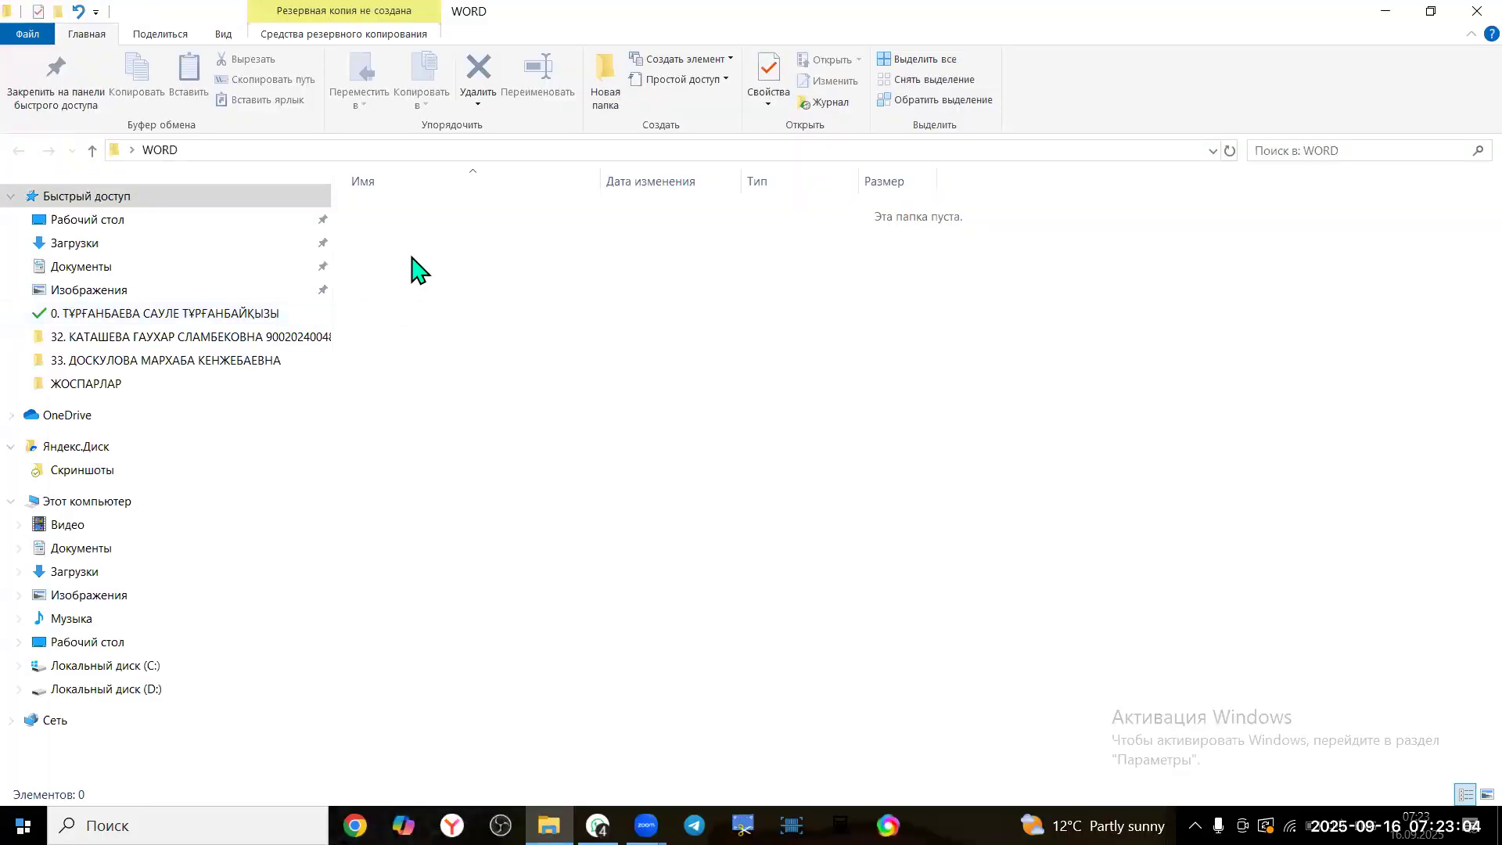
pyautogui.rightClick(412, 258)
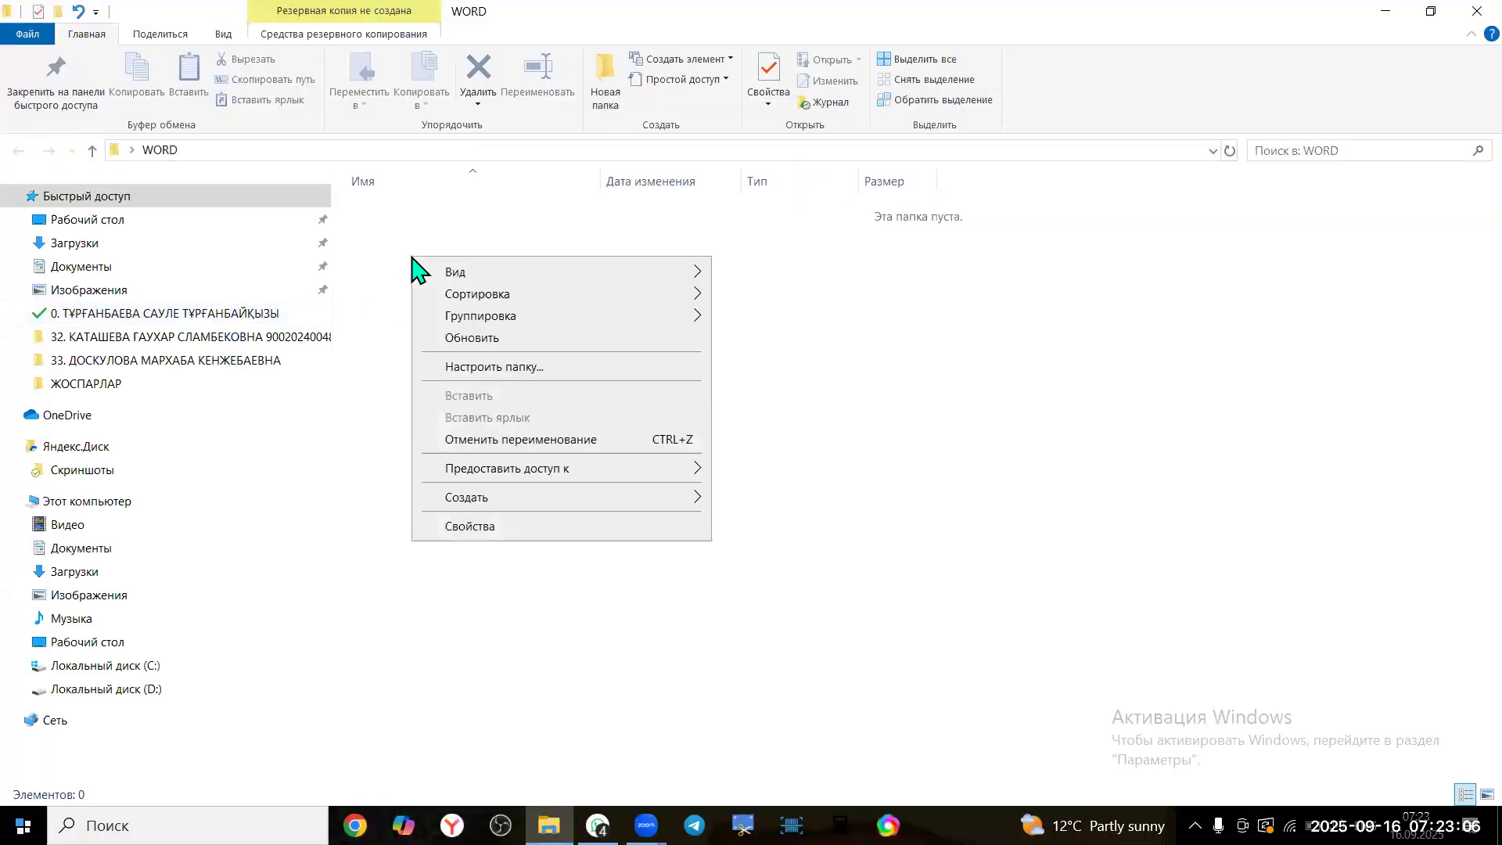
pyautogui.moveTo(545, 497)
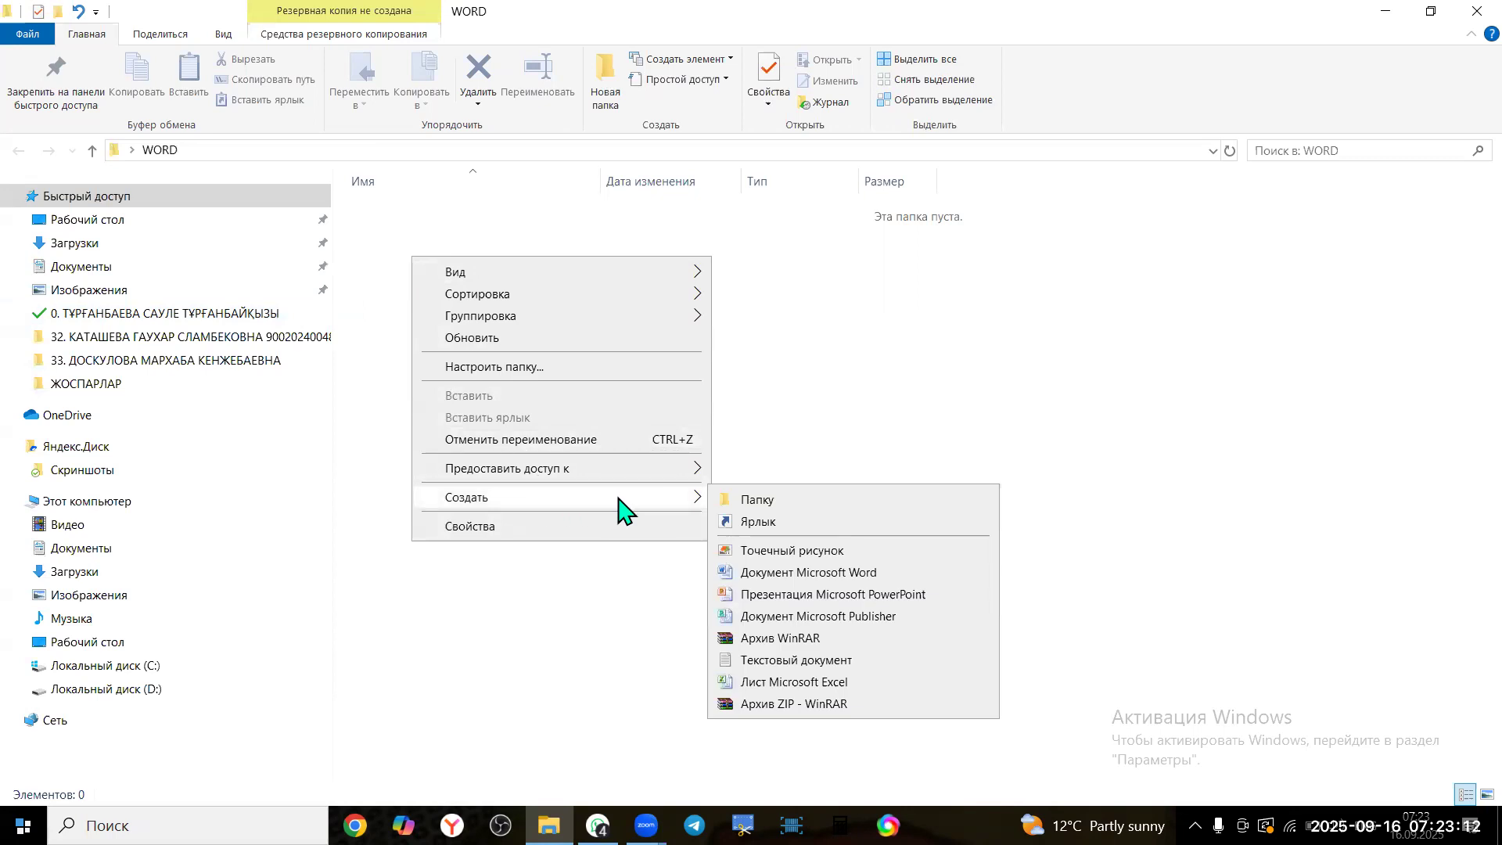
pyautogui.click(796, 575)
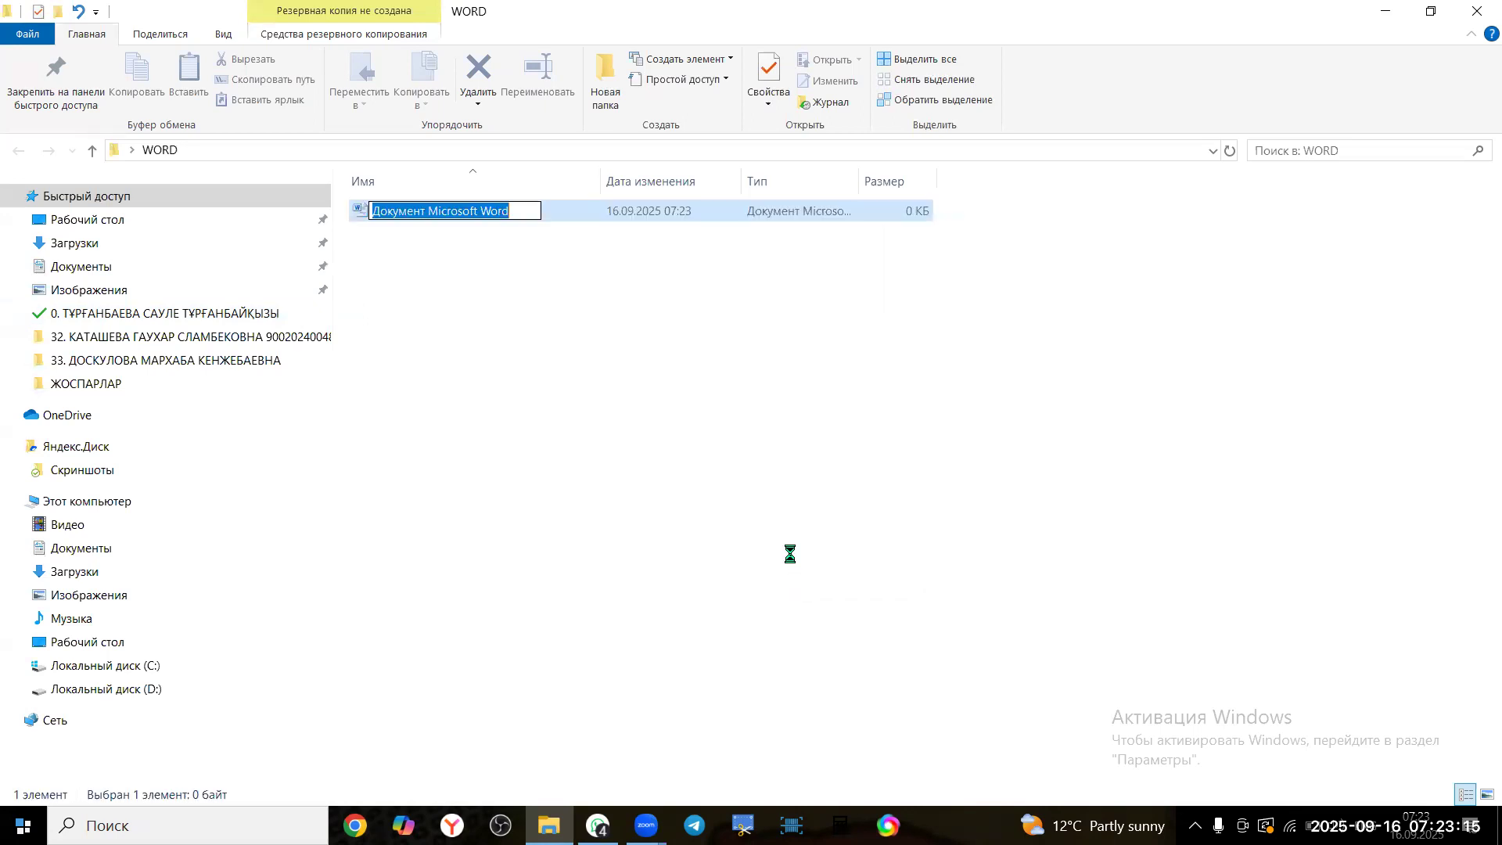
pyautogui.click(624, 345)
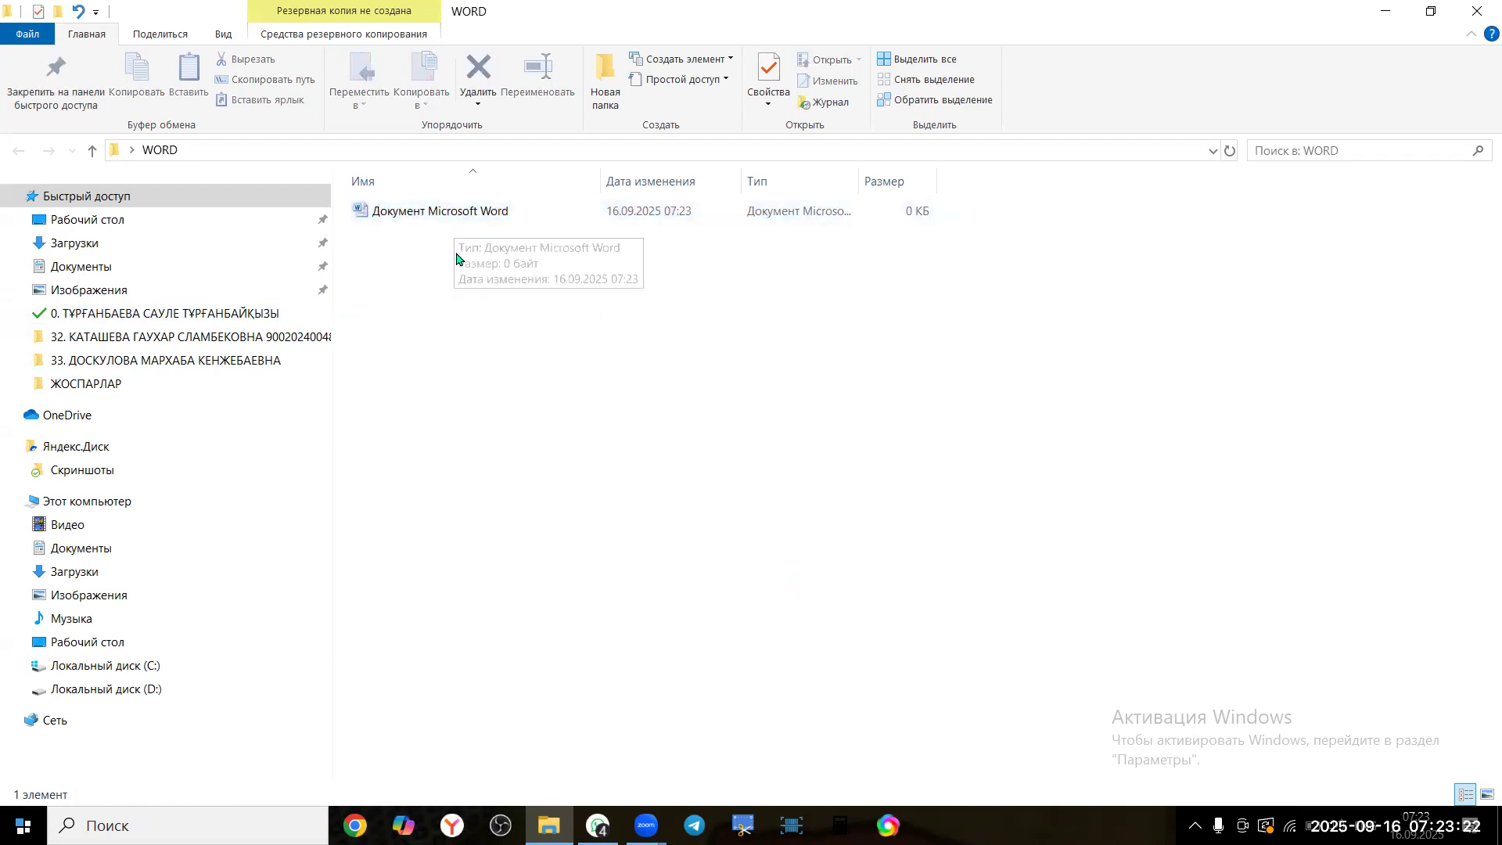
# Rename the document in the WORD folder to Word
pyautogui.click(439, 213)
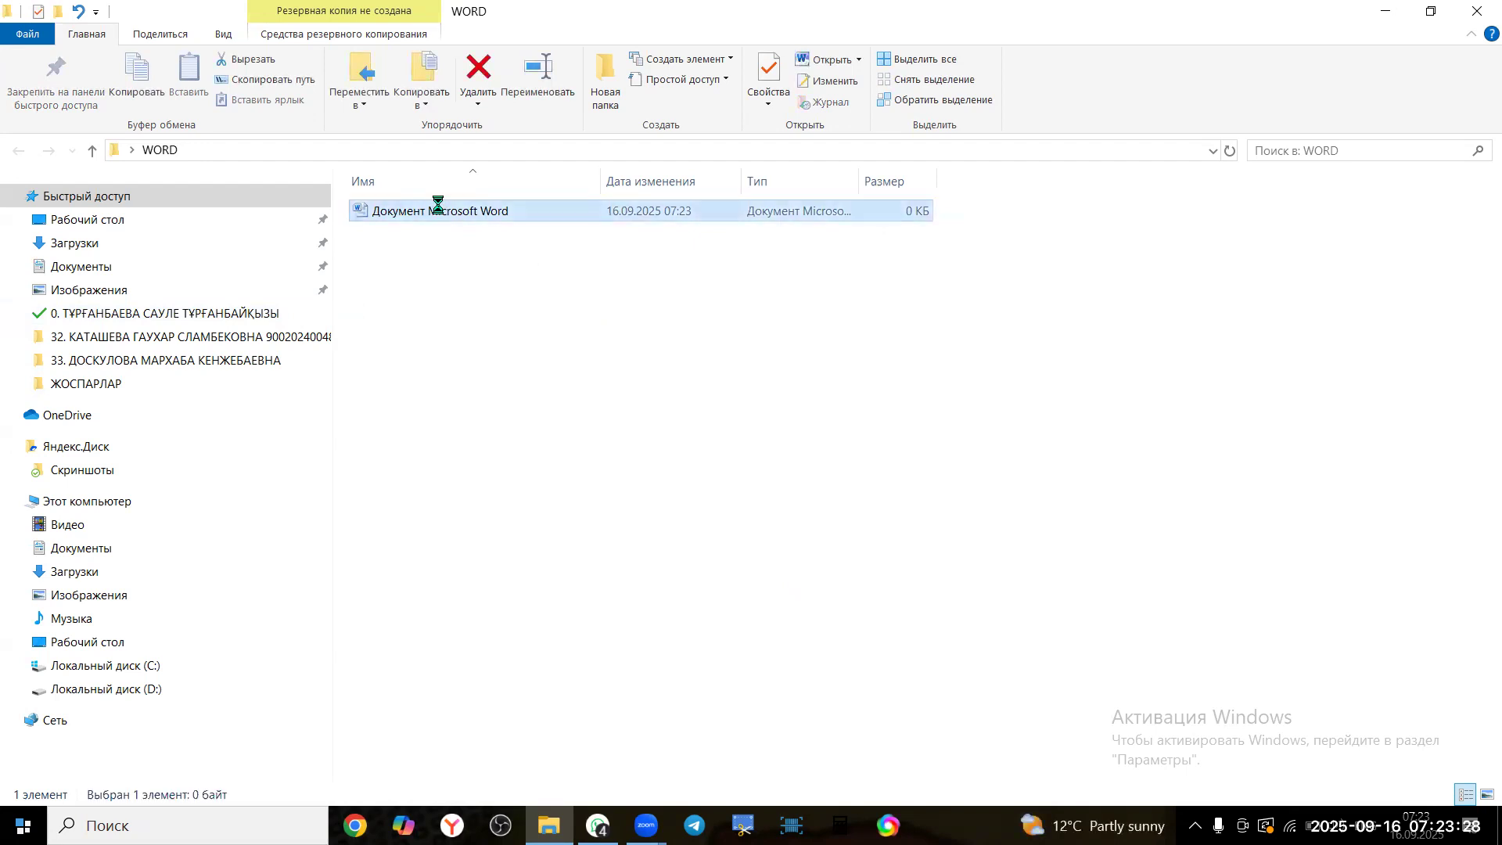
pyautogui.rightClick(439, 213)
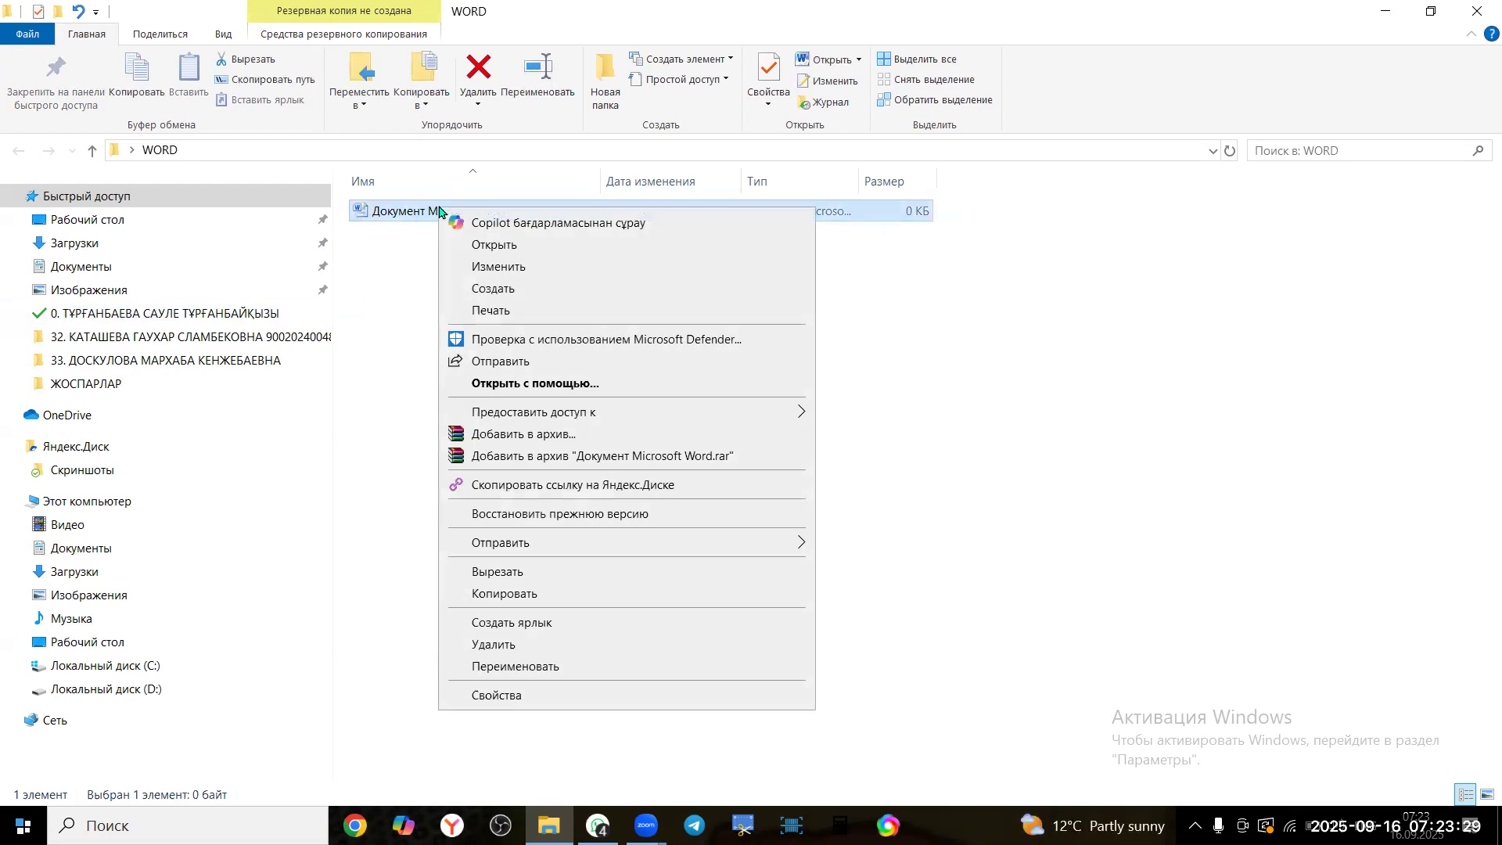
pyautogui.click(552, 669)
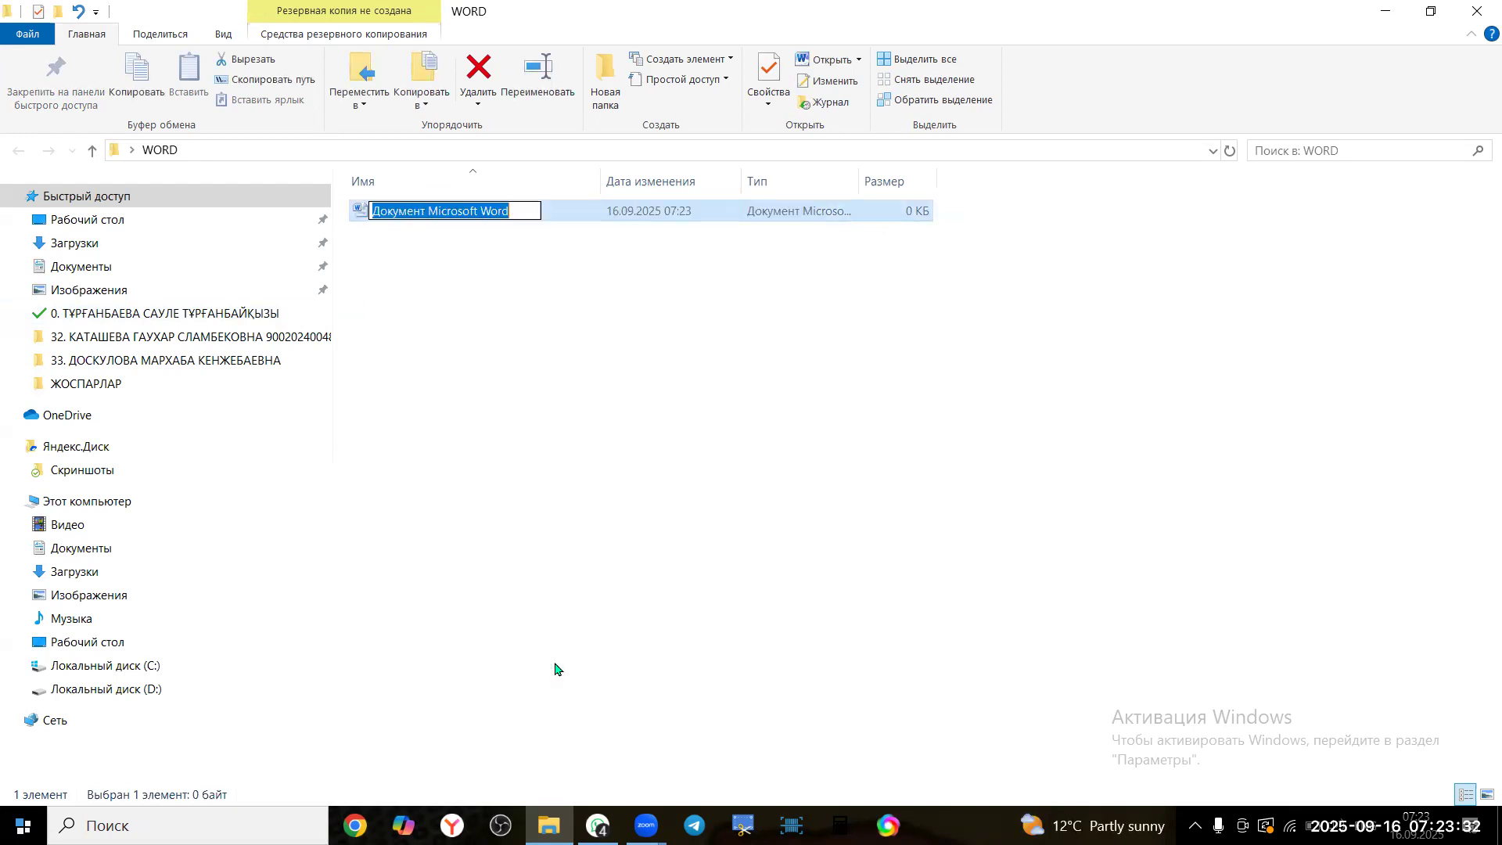
pyautogui.moveTo(480, 211); pyautogui.dragTo(334, 204)
pyautogui.press('BackSpace')
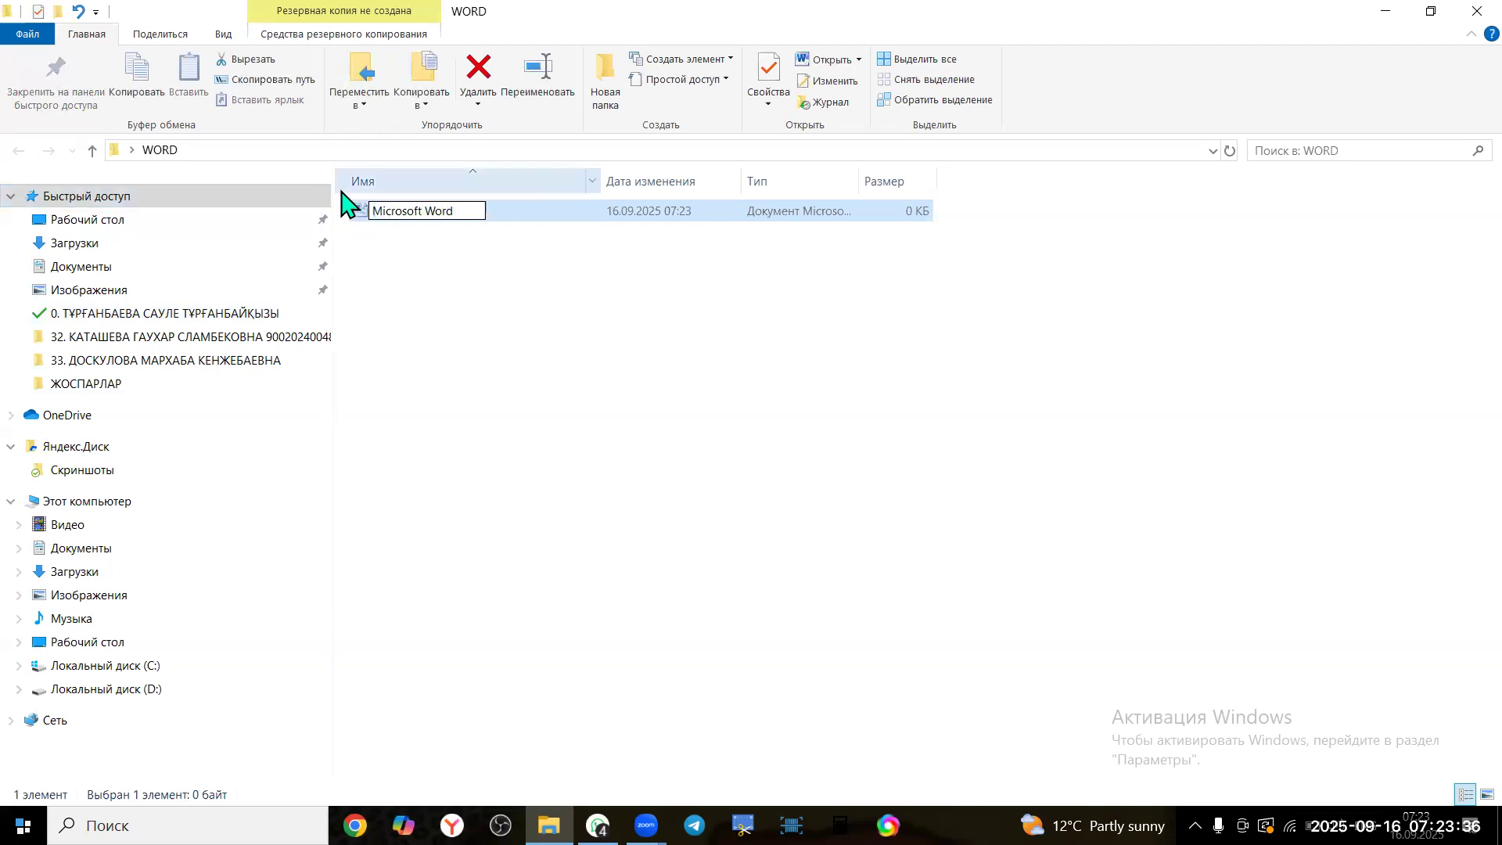
pyautogui.press('Delete')
pyautogui.press('Delete')
pyautogui.press('Delete')
pyautogui.press('Delete')
pyautogui.press('Delete')
pyautogui.press('Delete')
pyautogui.press('Delete')
pyautogui.press('Delete')
pyautogui.press('Delete')
pyautogui.press('Delete')
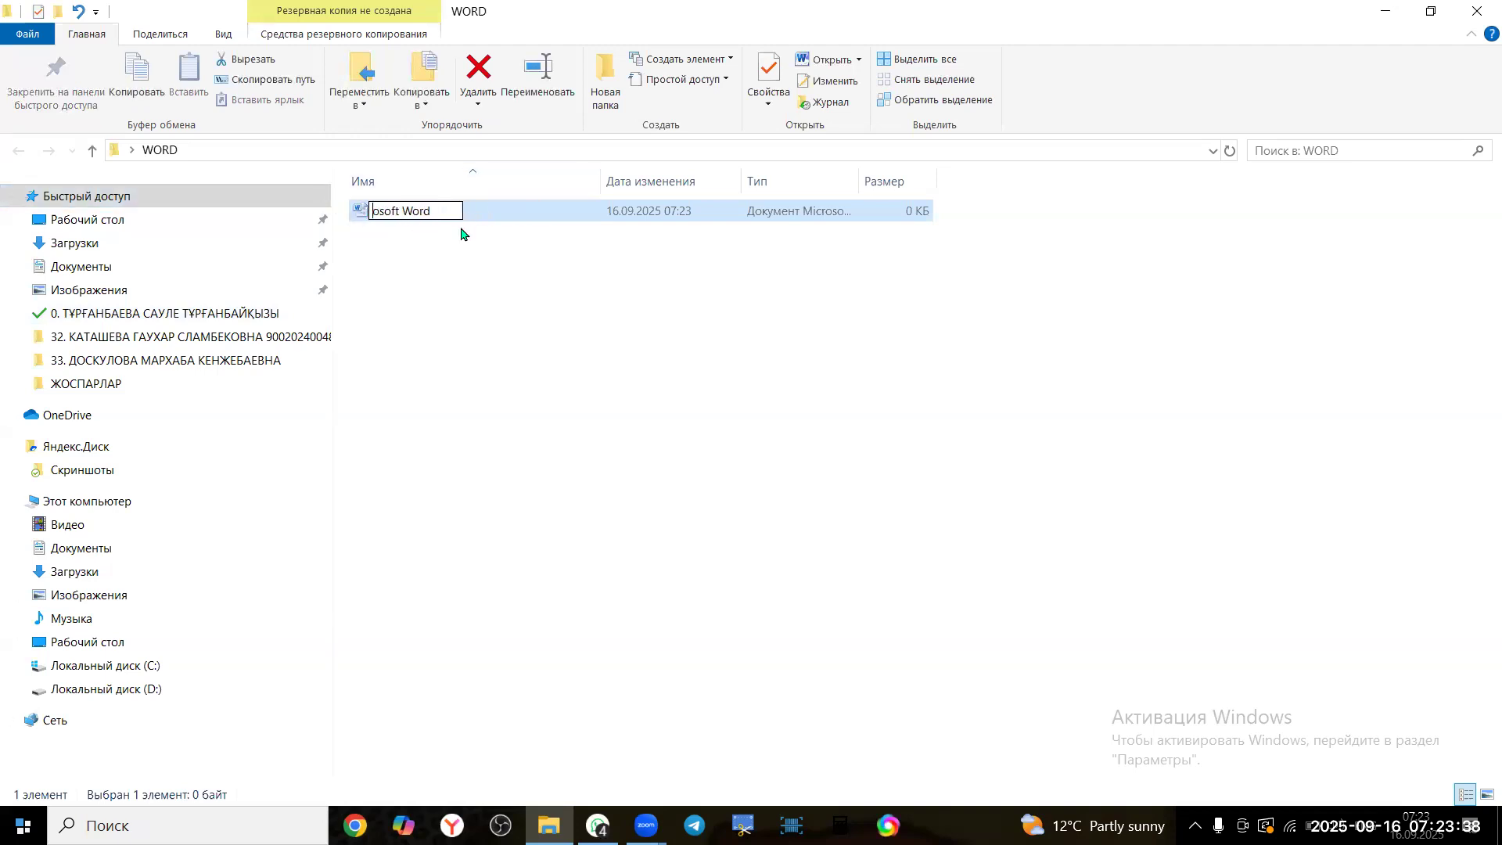
pyautogui.press('Delete')
pyautogui.press('Return')
pyautogui.click(418, 246)
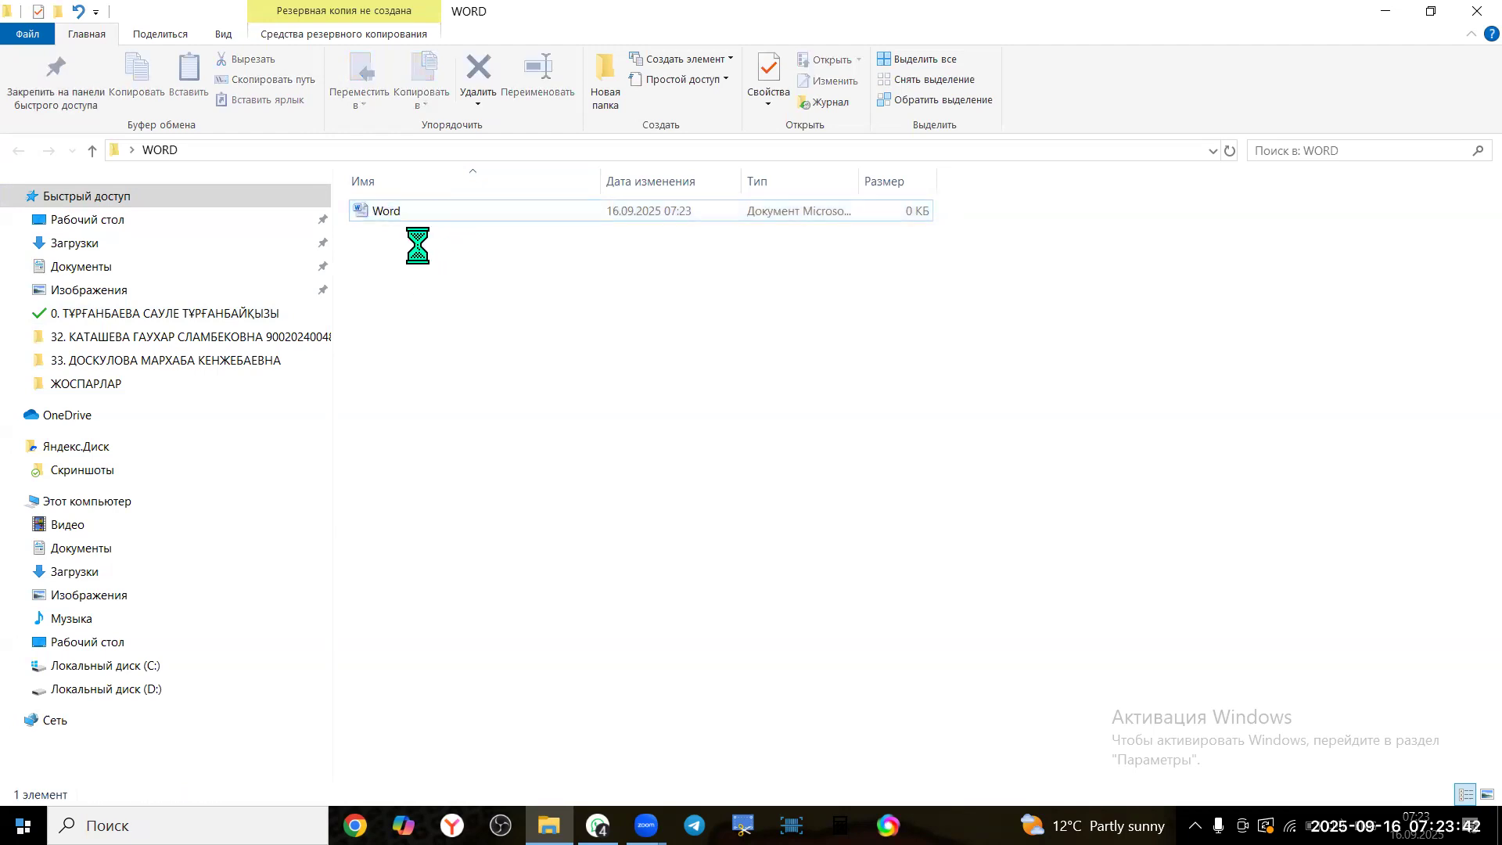
# Open the Word document from the folder and dismiss the Office activation wizard
pyautogui.click(404, 215)
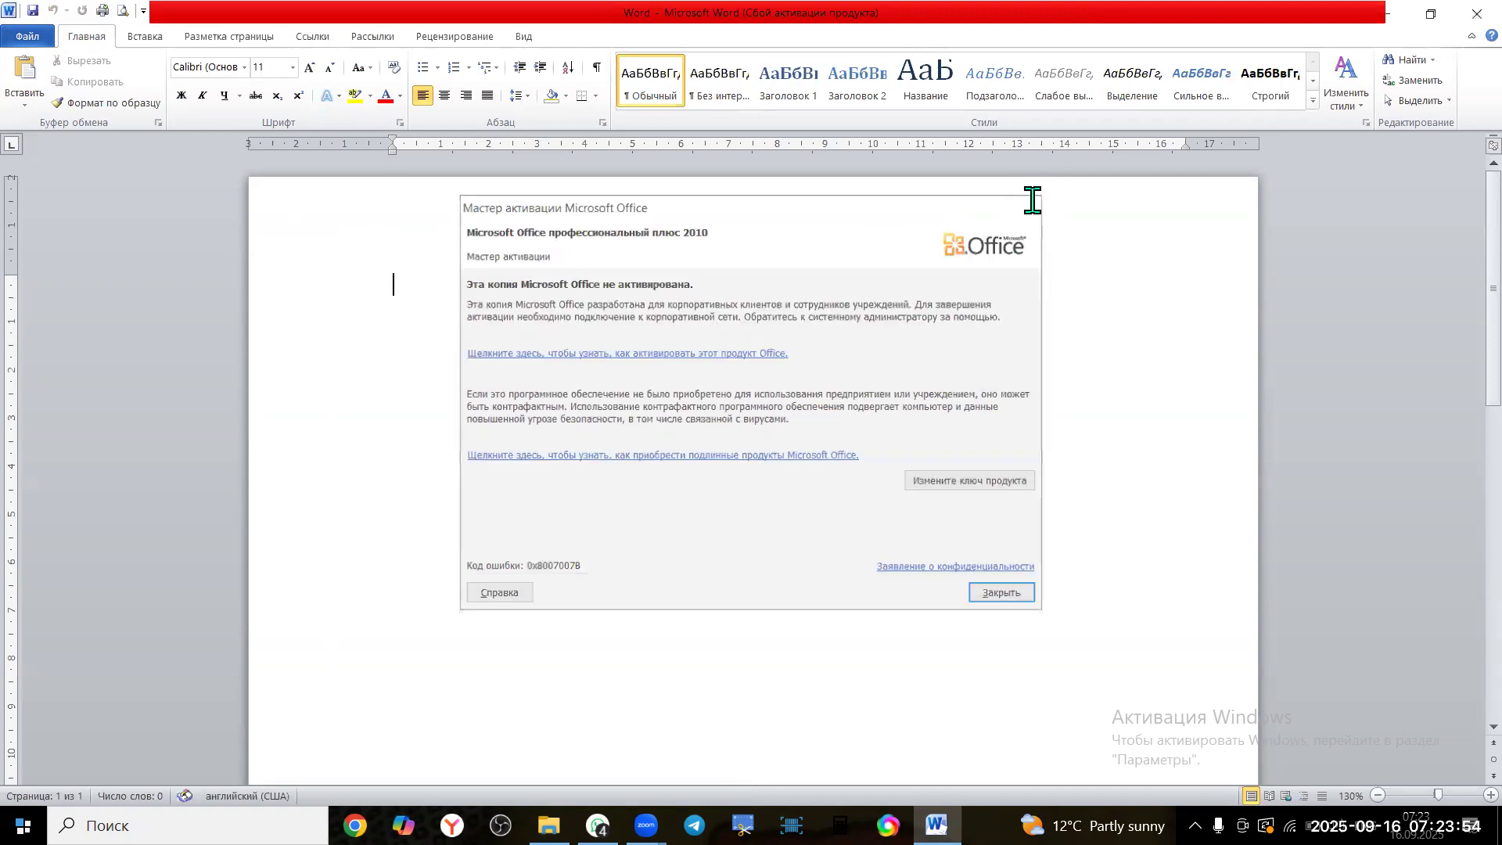
pyautogui.click(1032, 200)
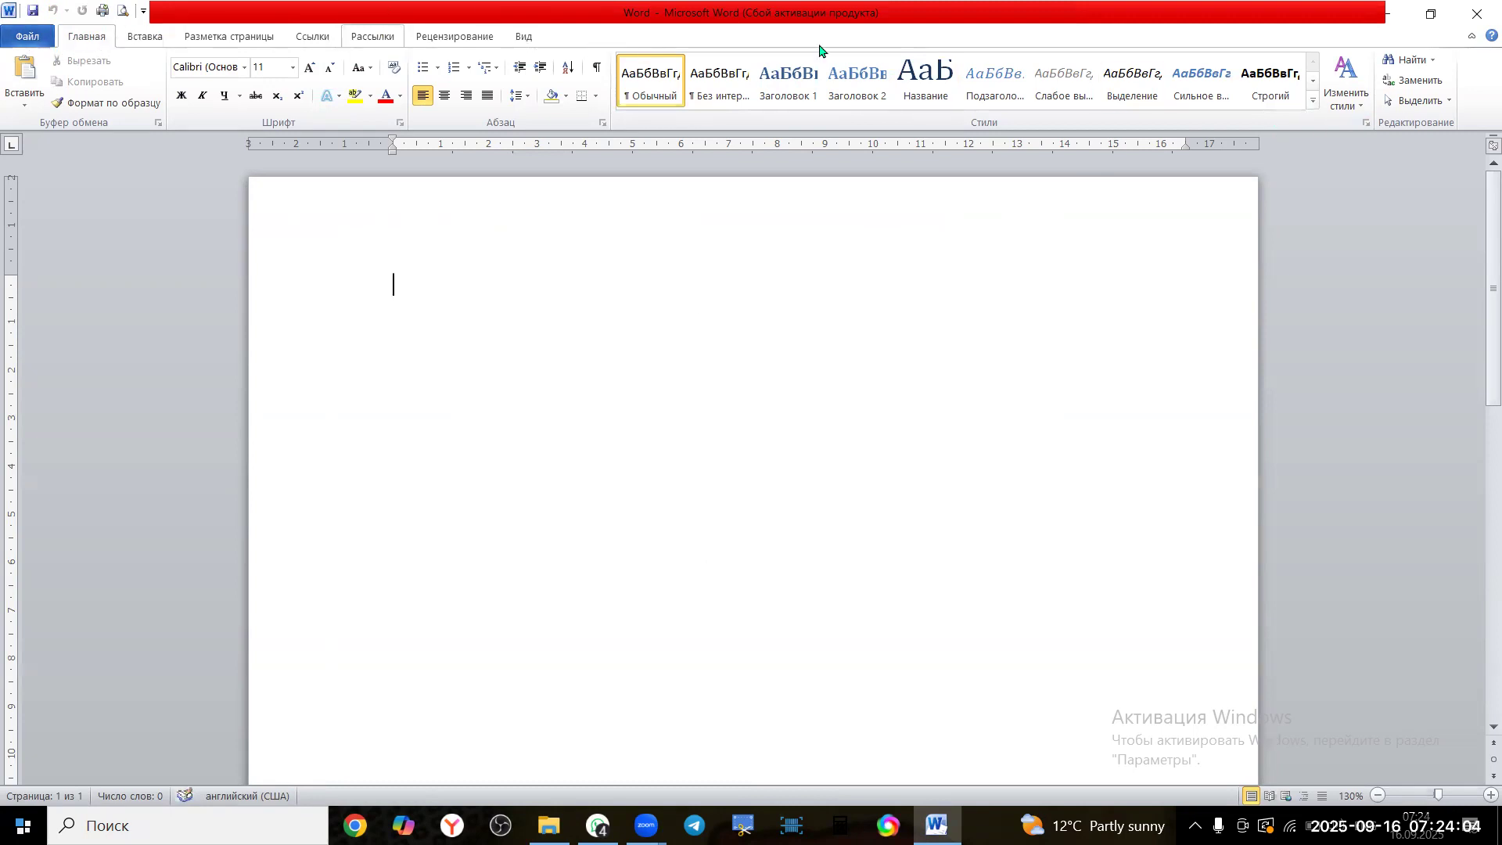
# Select the whole document and set its font to Times New Roman, size 14
pyautogui.click(1405, 101)
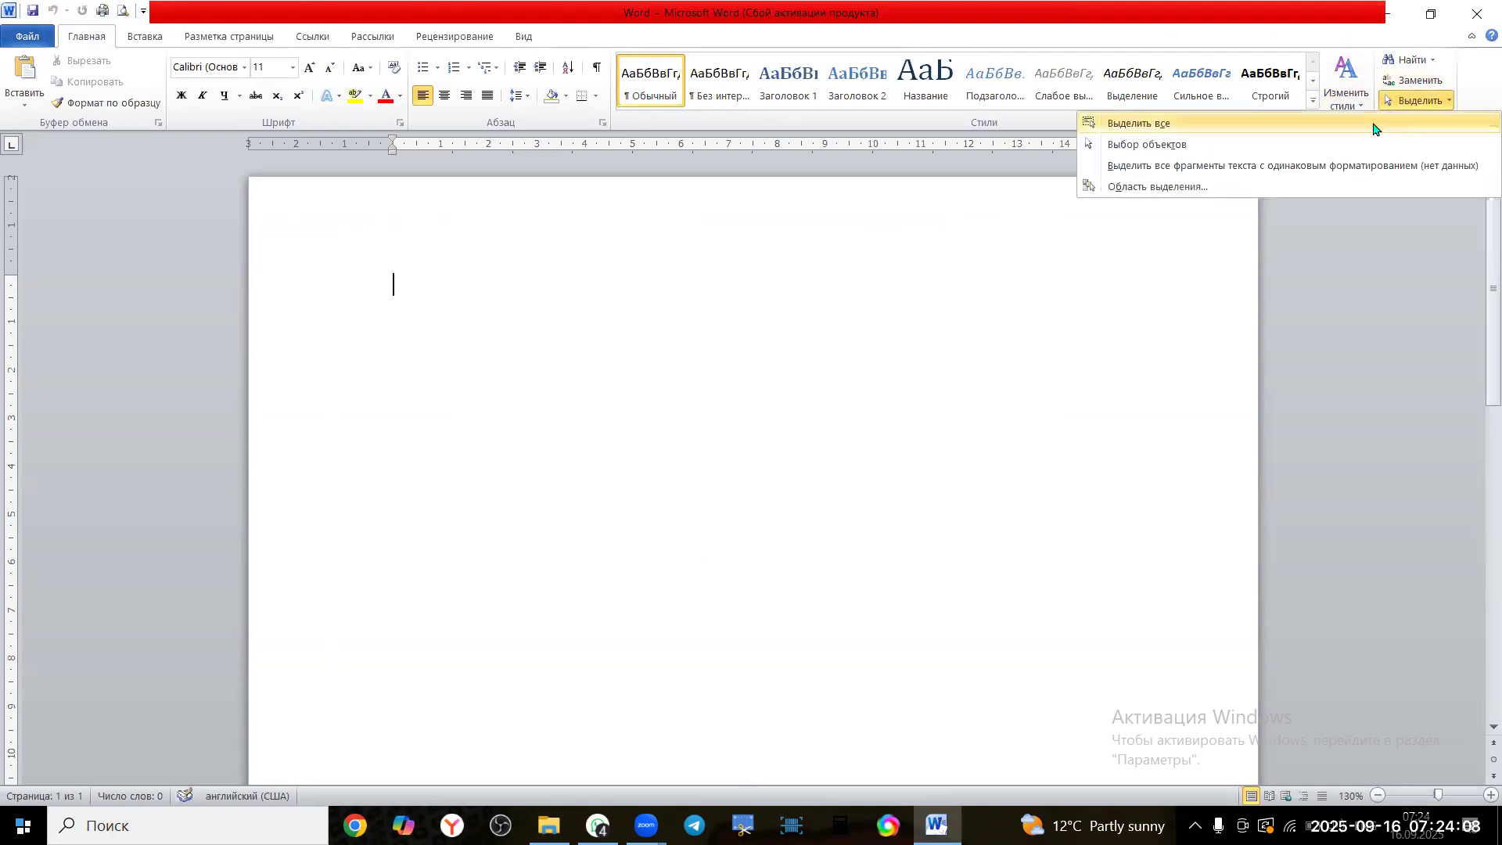
pyautogui.click(1155, 124)
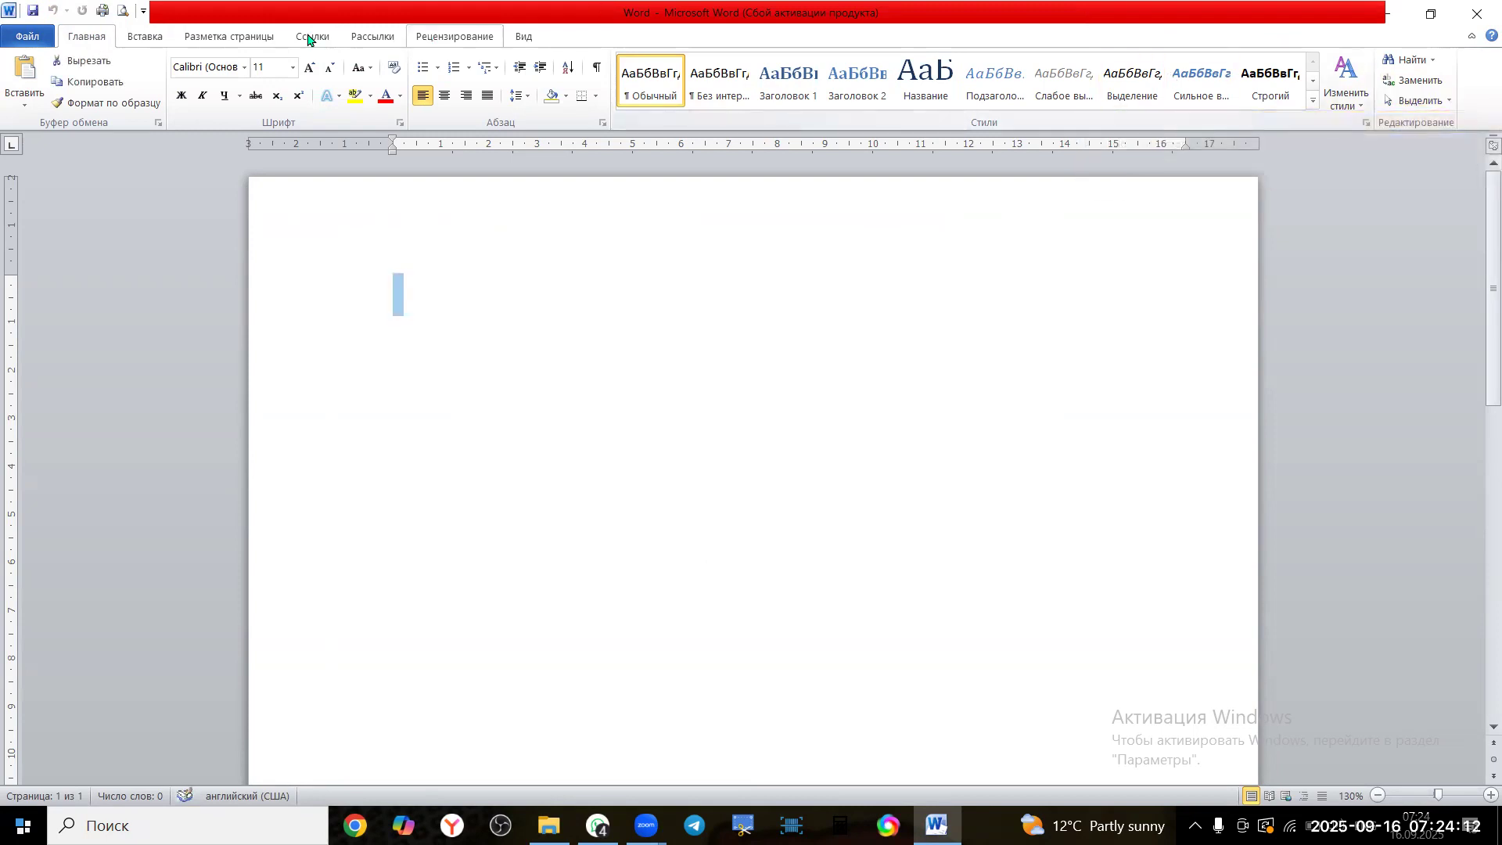
pyautogui.click(244, 70)
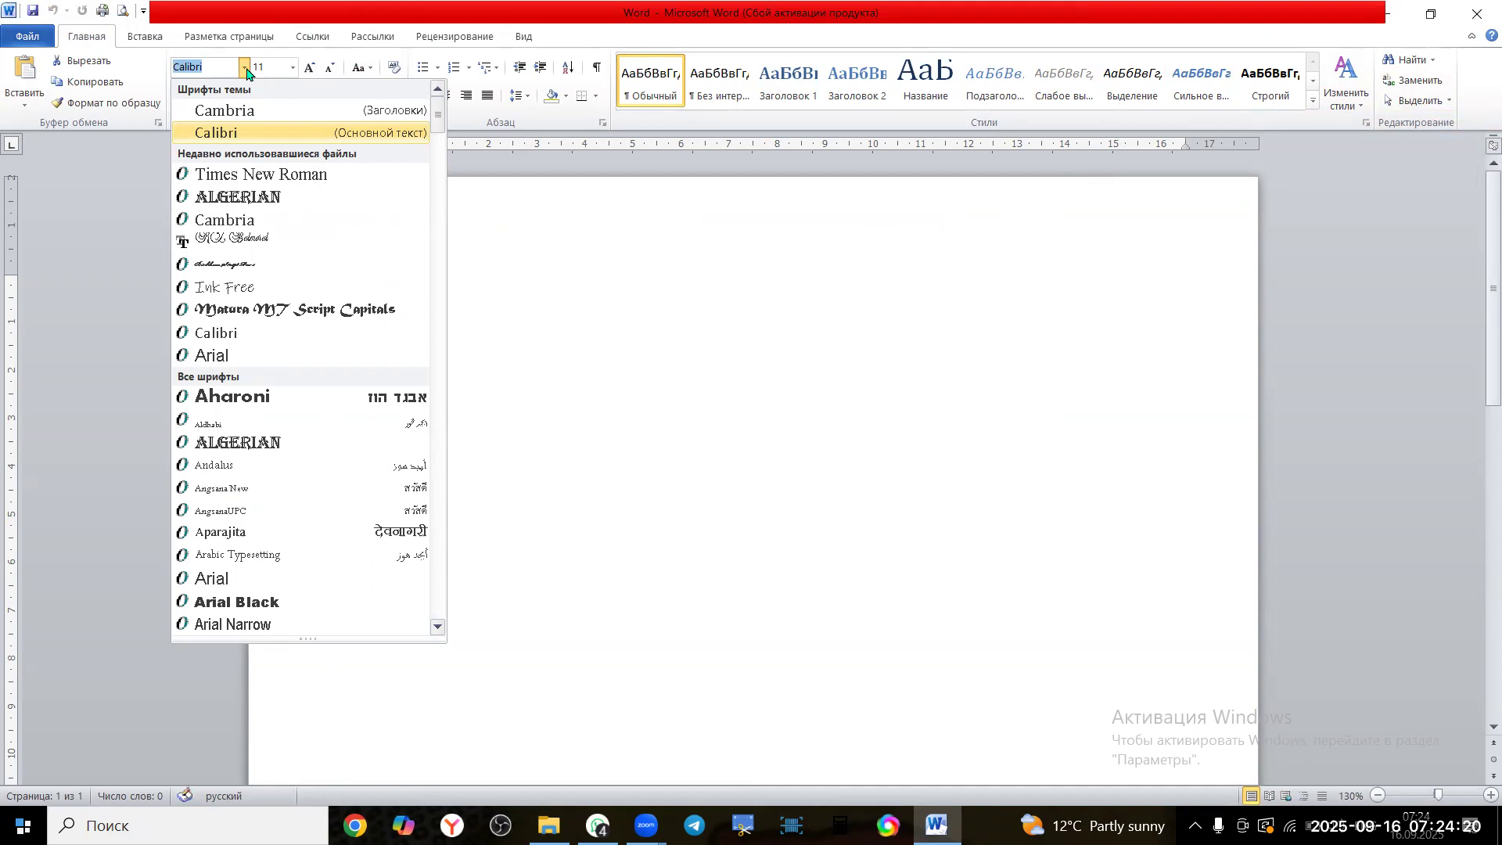
pyautogui.click(256, 175)
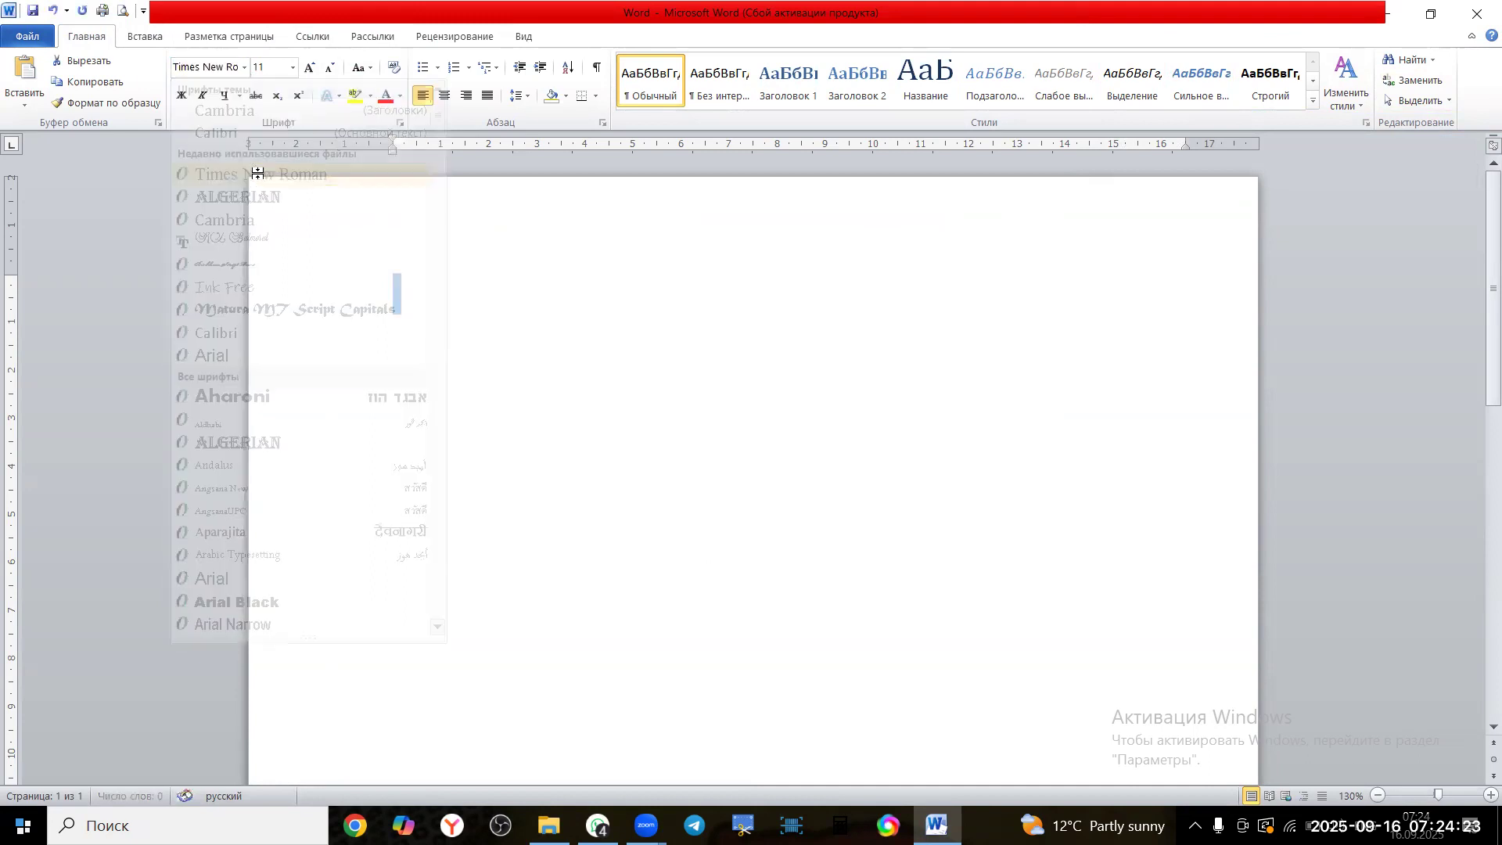
pyautogui.click(292, 67)
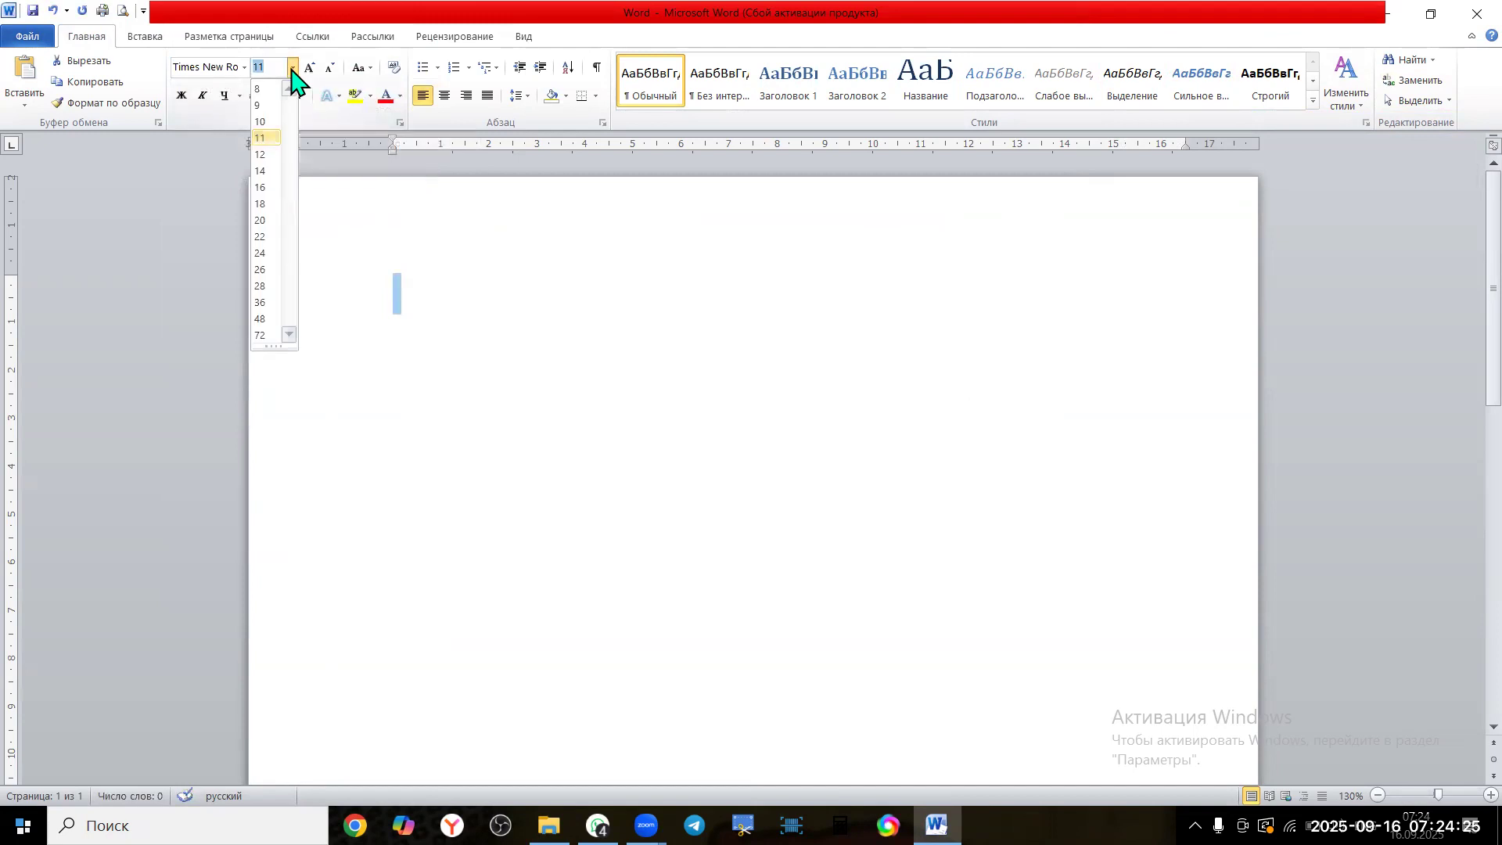
pyautogui.click(266, 169)
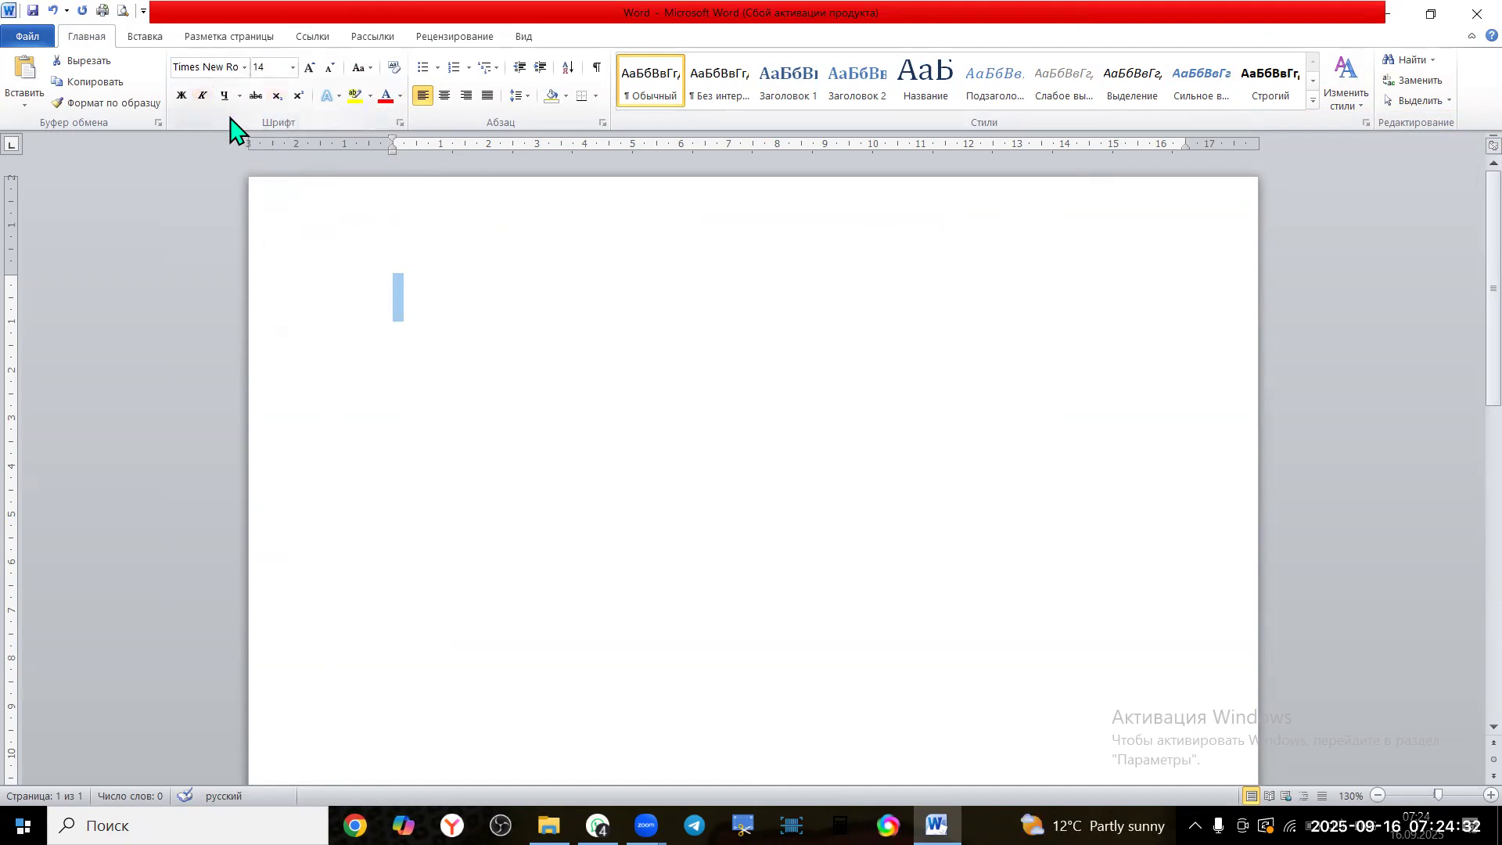
# Set the paragraph spacing after to 0 pt and the line spacing to single (Одинарный)
pyautogui.click(602, 123)
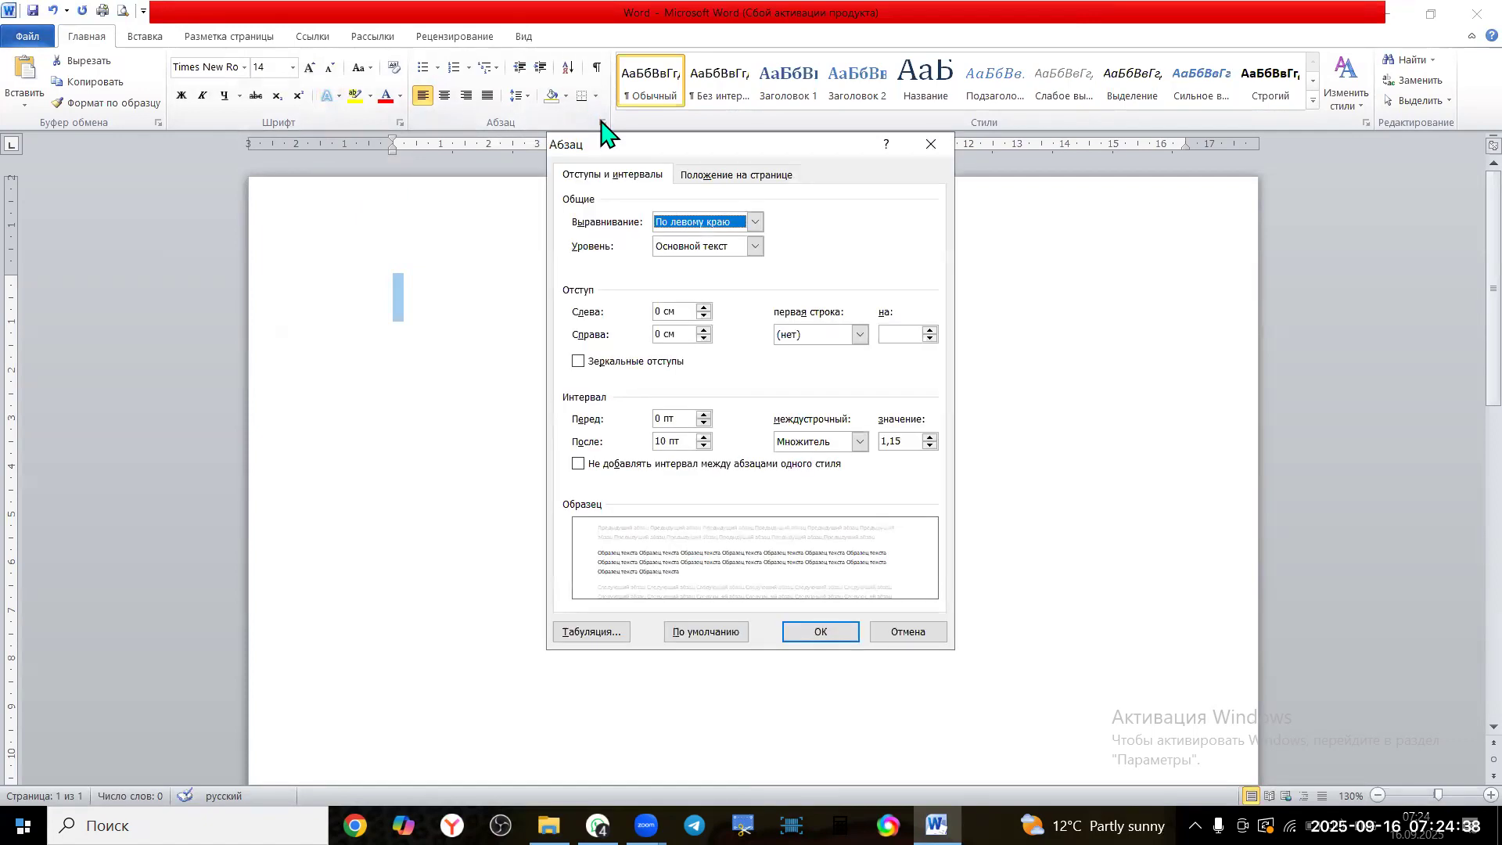
pyautogui.click(660, 441)
pyautogui.press('BackSpace')
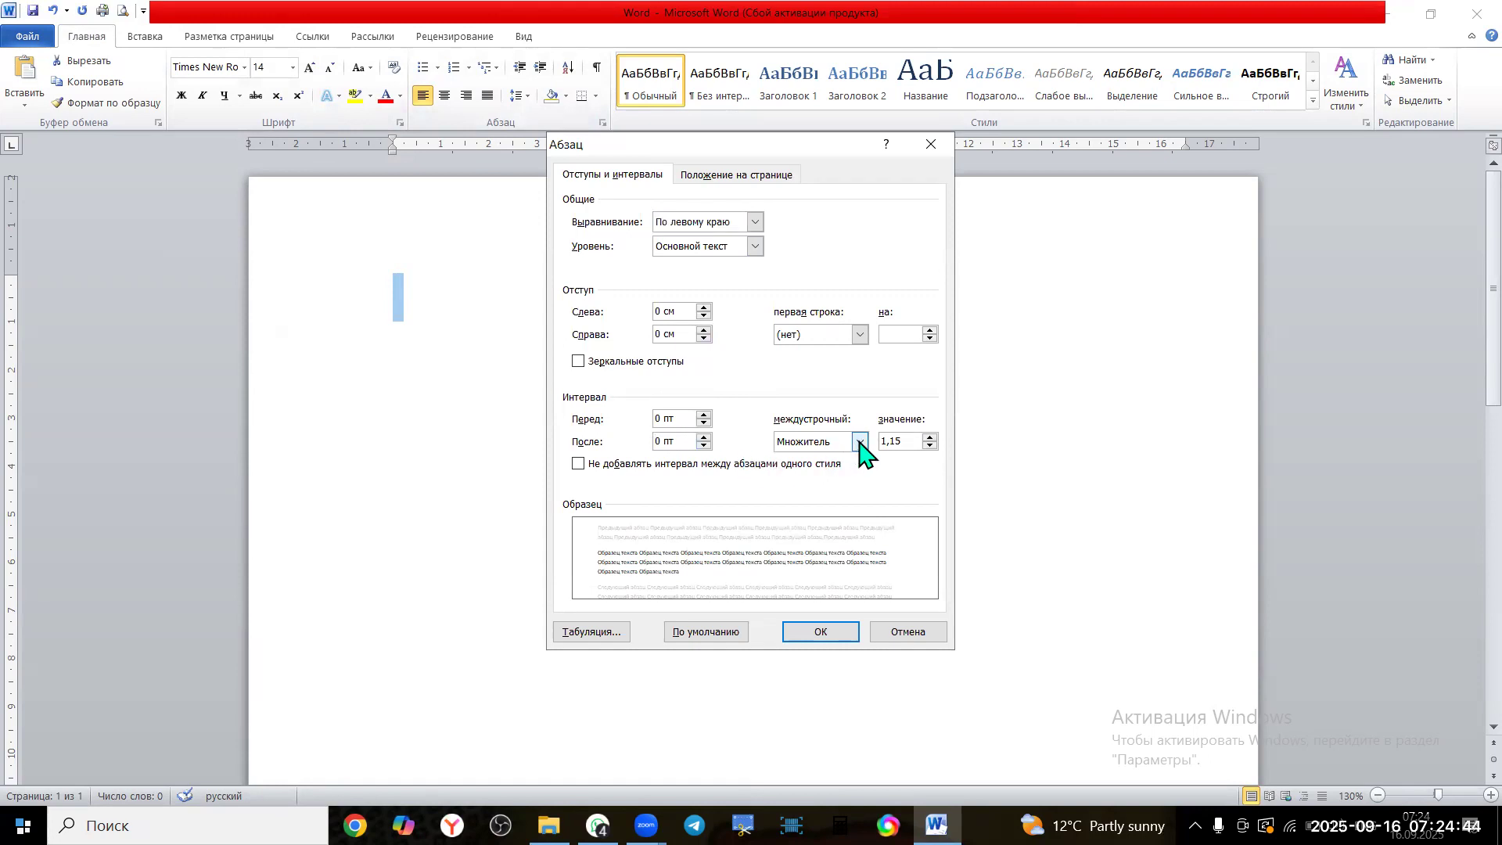
pyautogui.click(860, 442)
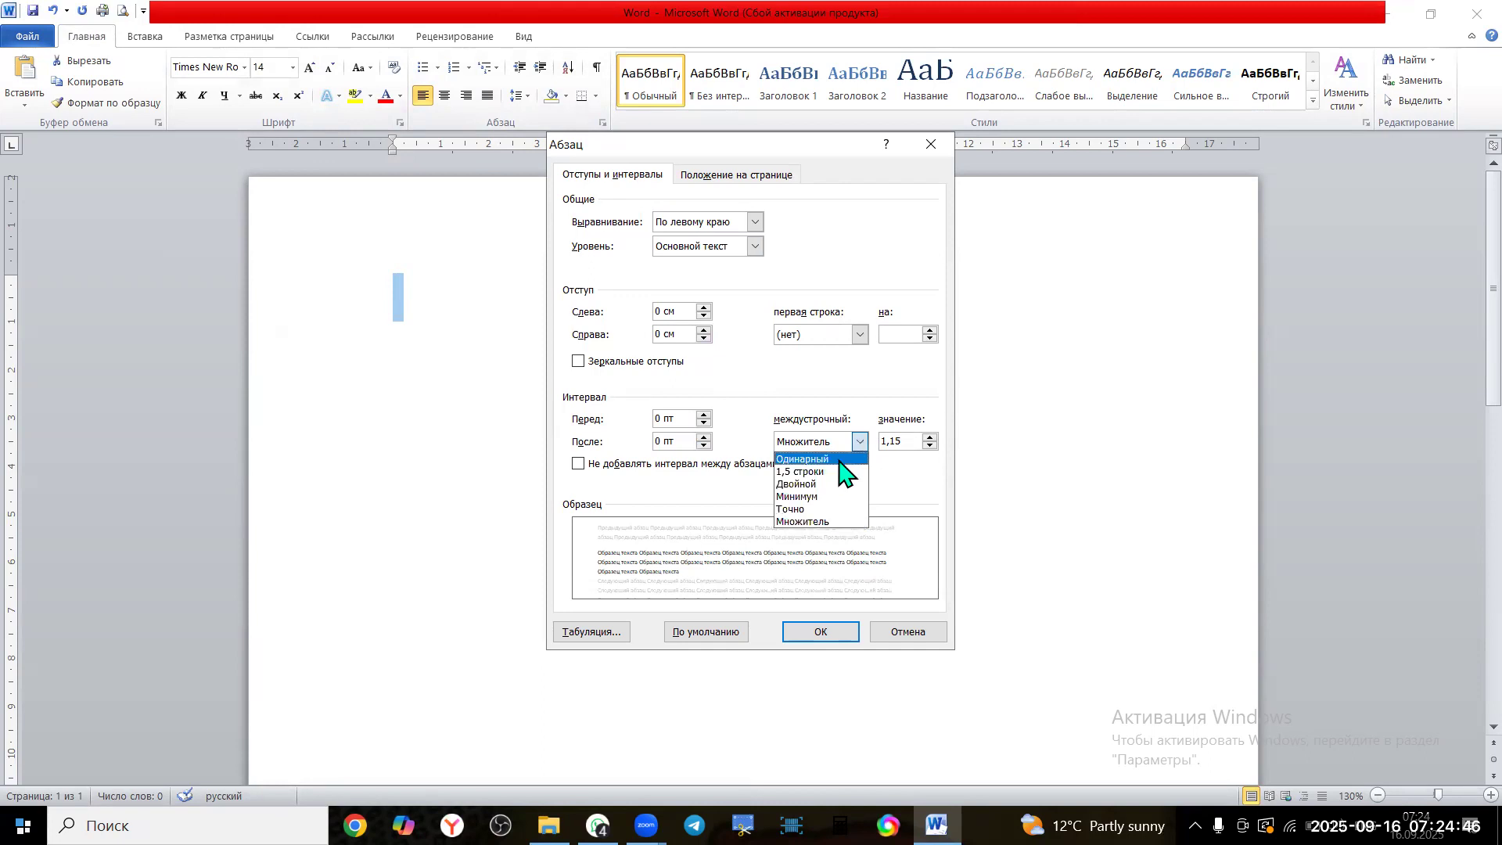
pyautogui.click(843, 457)
pyautogui.click(834, 626)
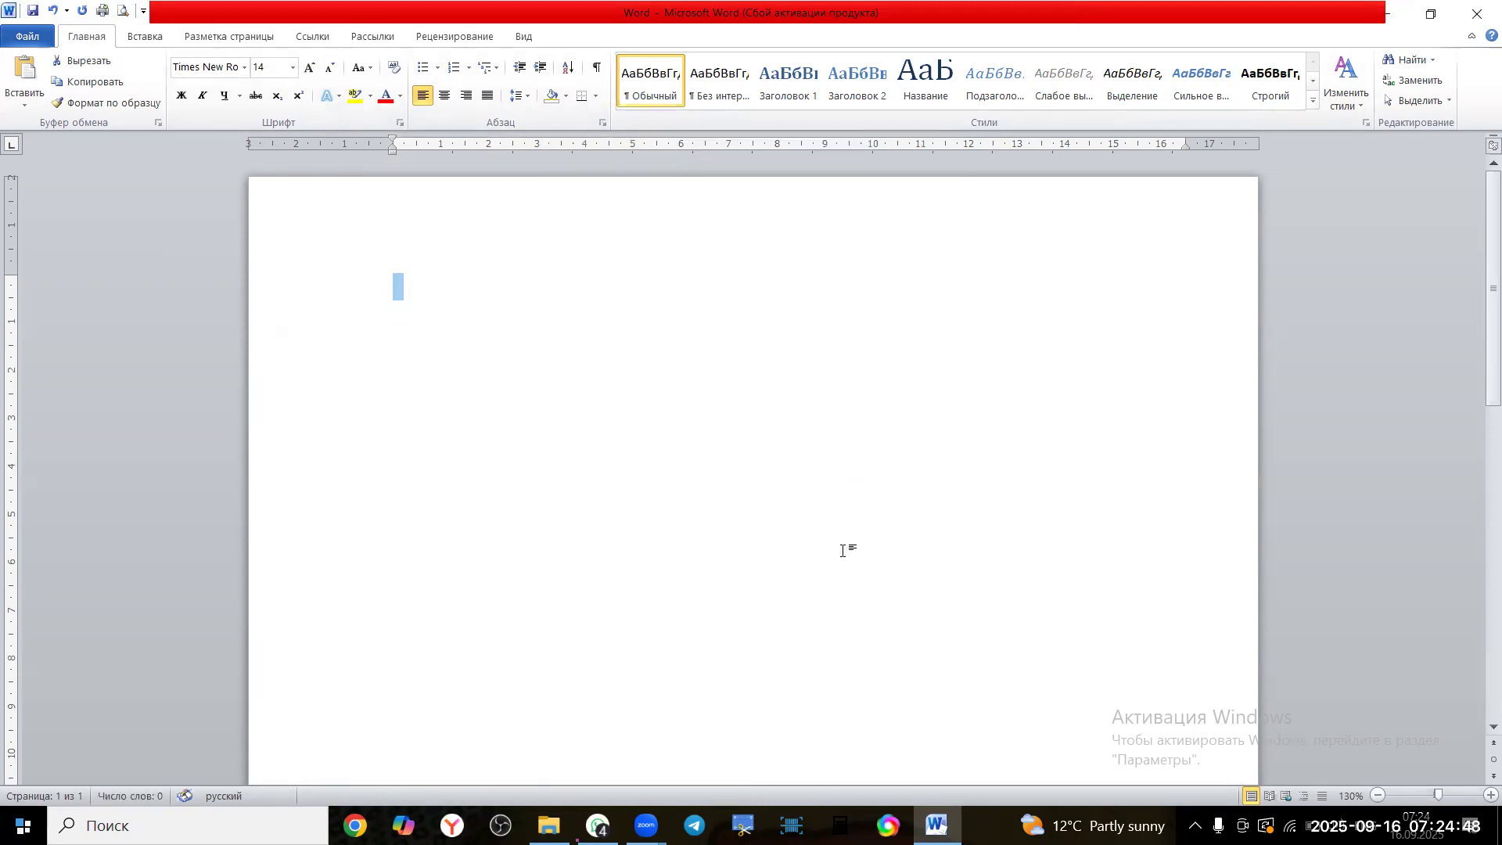
# Open the page setup and set the top, left, bottom and right margins to 1 cm
pyautogui.click(260, 36)
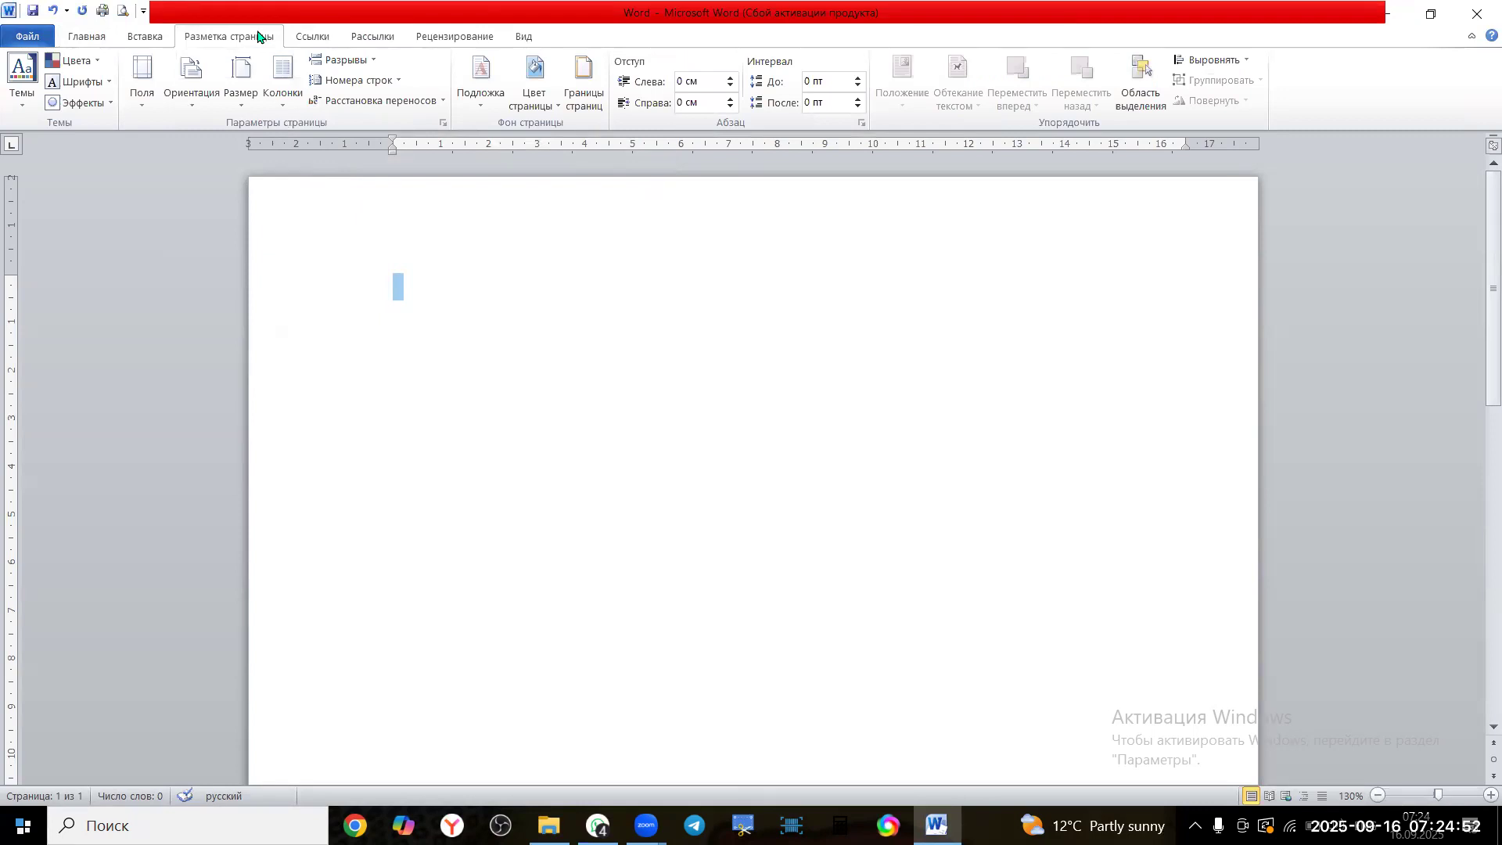
pyautogui.click(443, 122)
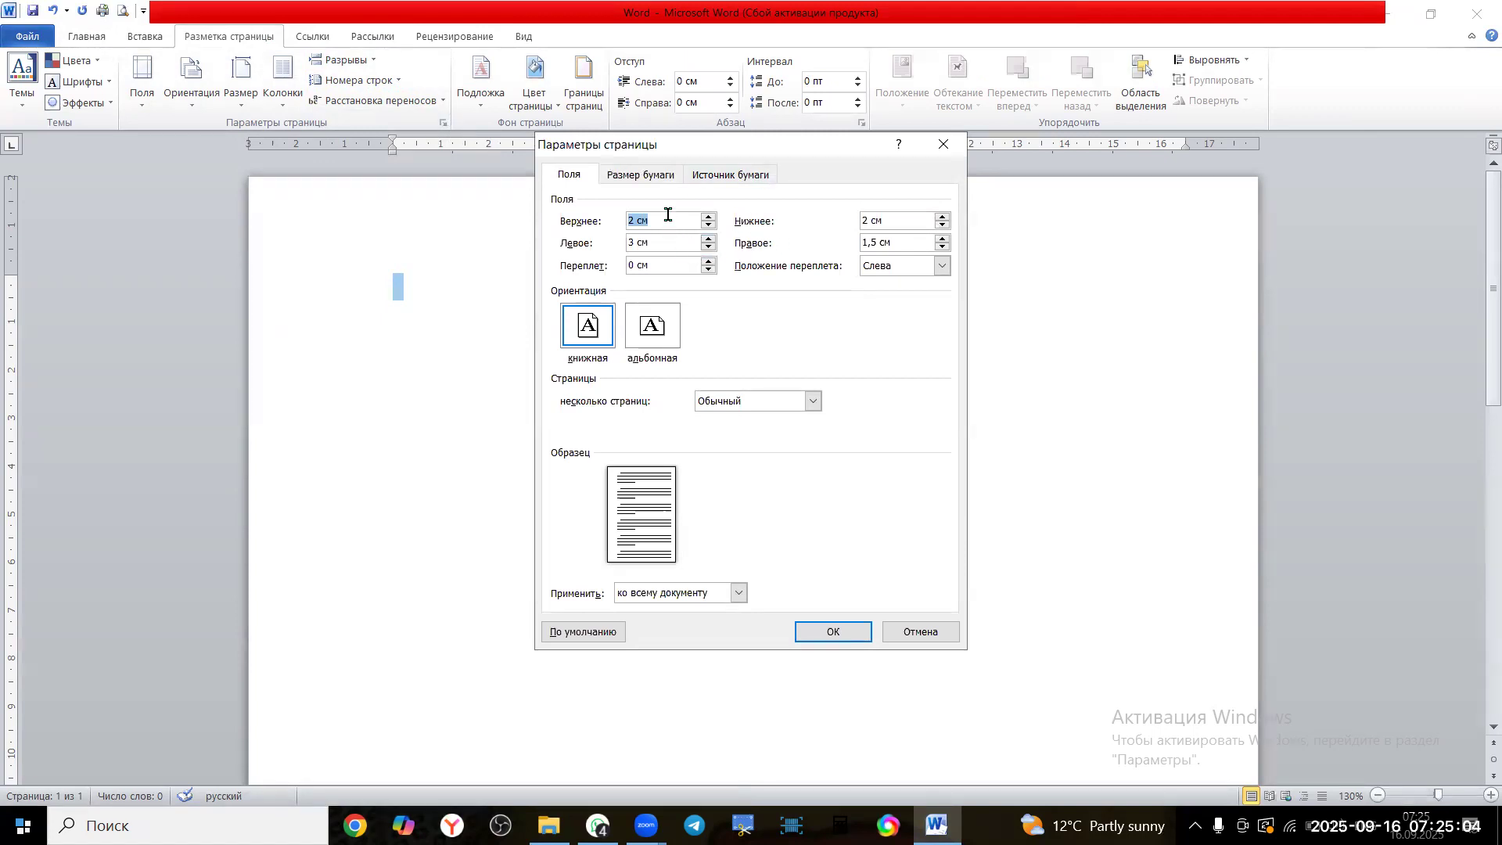
pyautogui.write('1')
pyautogui.press('Tab')
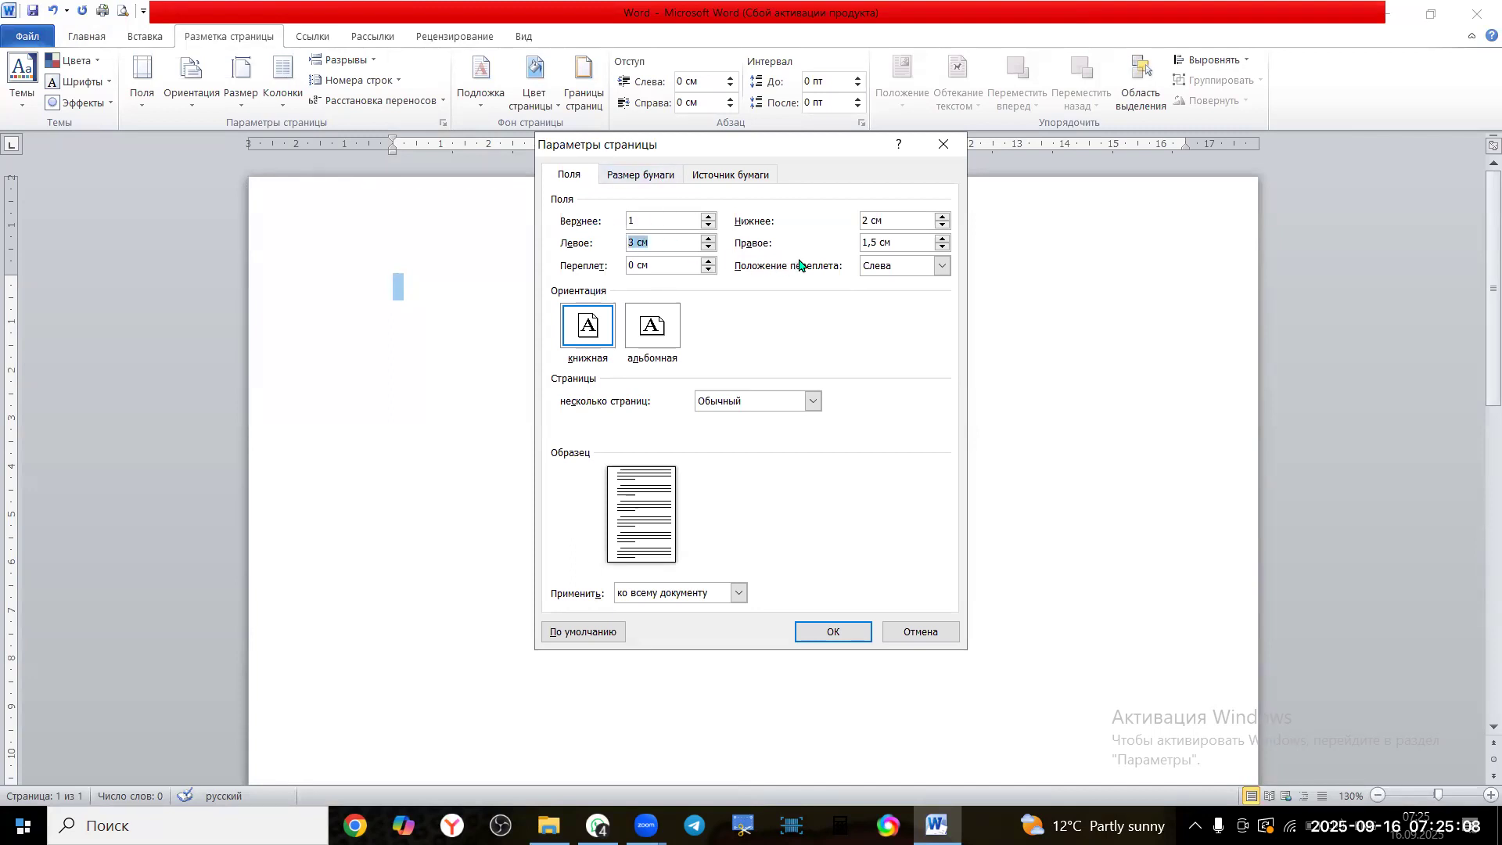
pyautogui.write('1')
pyautogui.moveTo(909, 221); pyautogui.dragTo(854, 250)
pyautogui.write('11')
# Set the header distance from the edge to 0 and the footer distance to 1, and apply the page setup
pyautogui.click(757, 179)
pyautogui.moveTo(875, 322); pyautogui.dragTo(854, 326)
pyautogui.write('0')
pyautogui.doubleClick(884, 346)
pyautogui.moveTo(833, 343); pyautogui.dragTo(825, 343)
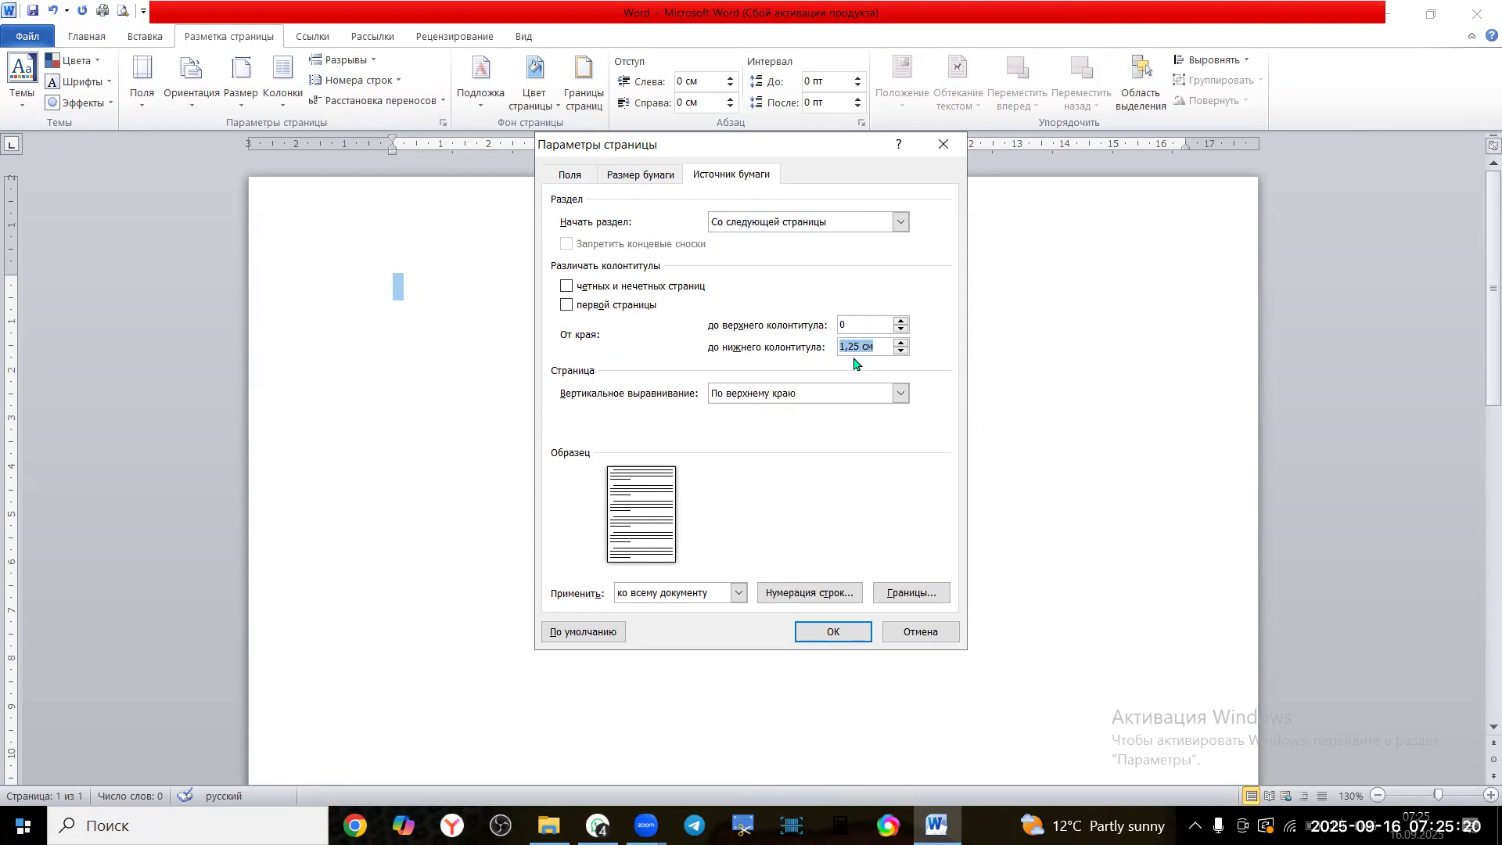
pyautogui.write('1')
pyautogui.moveTo(843, 342); pyautogui.dragTo(825, 343)
pyautogui.write('01')
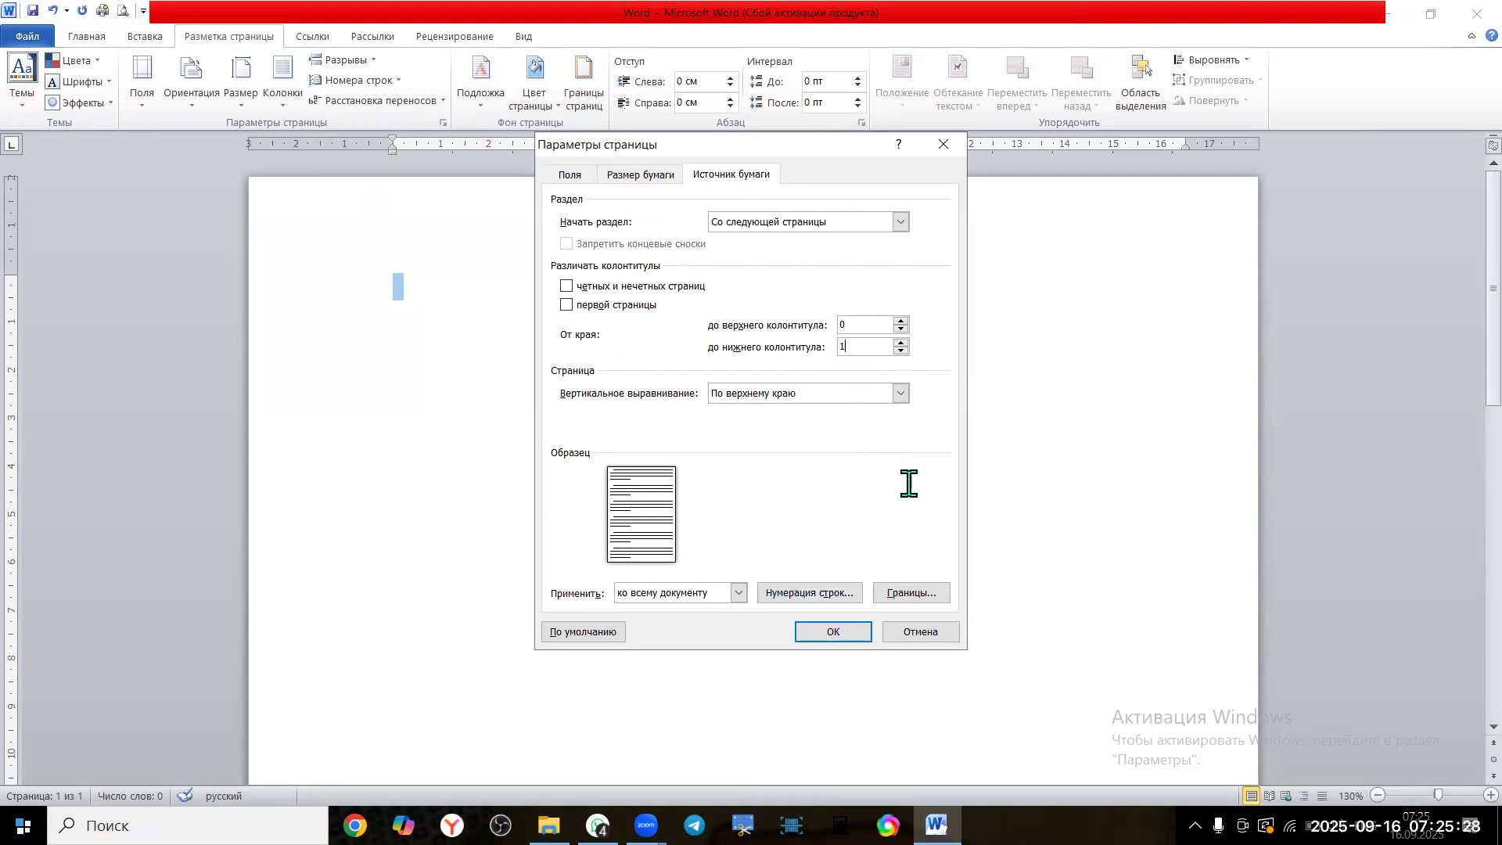
pyautogui.click(828, 626)
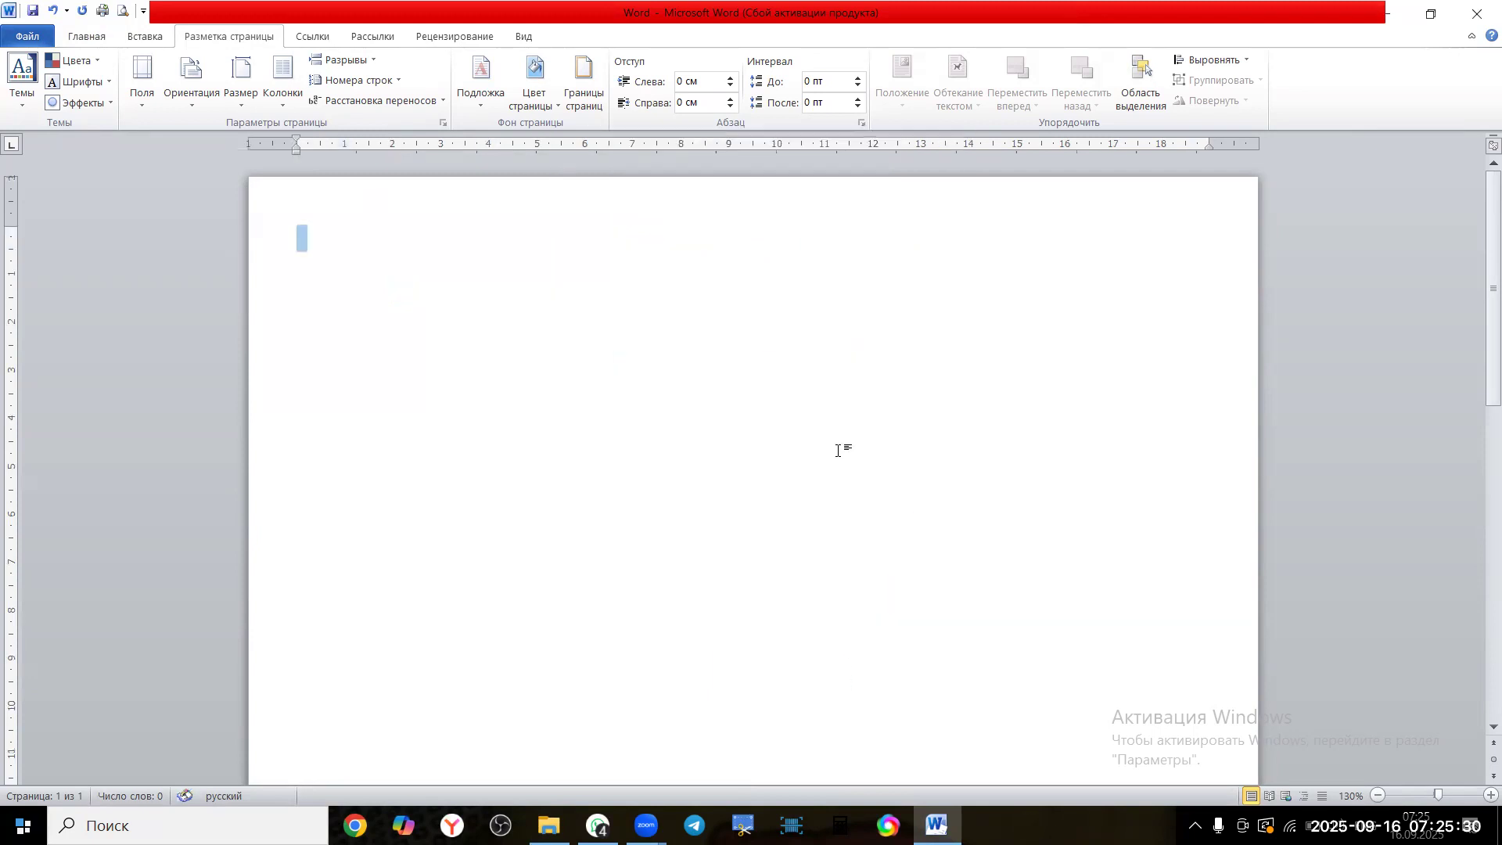
# Set the document's zoom to 140%
pyautogui.click(523, 39)
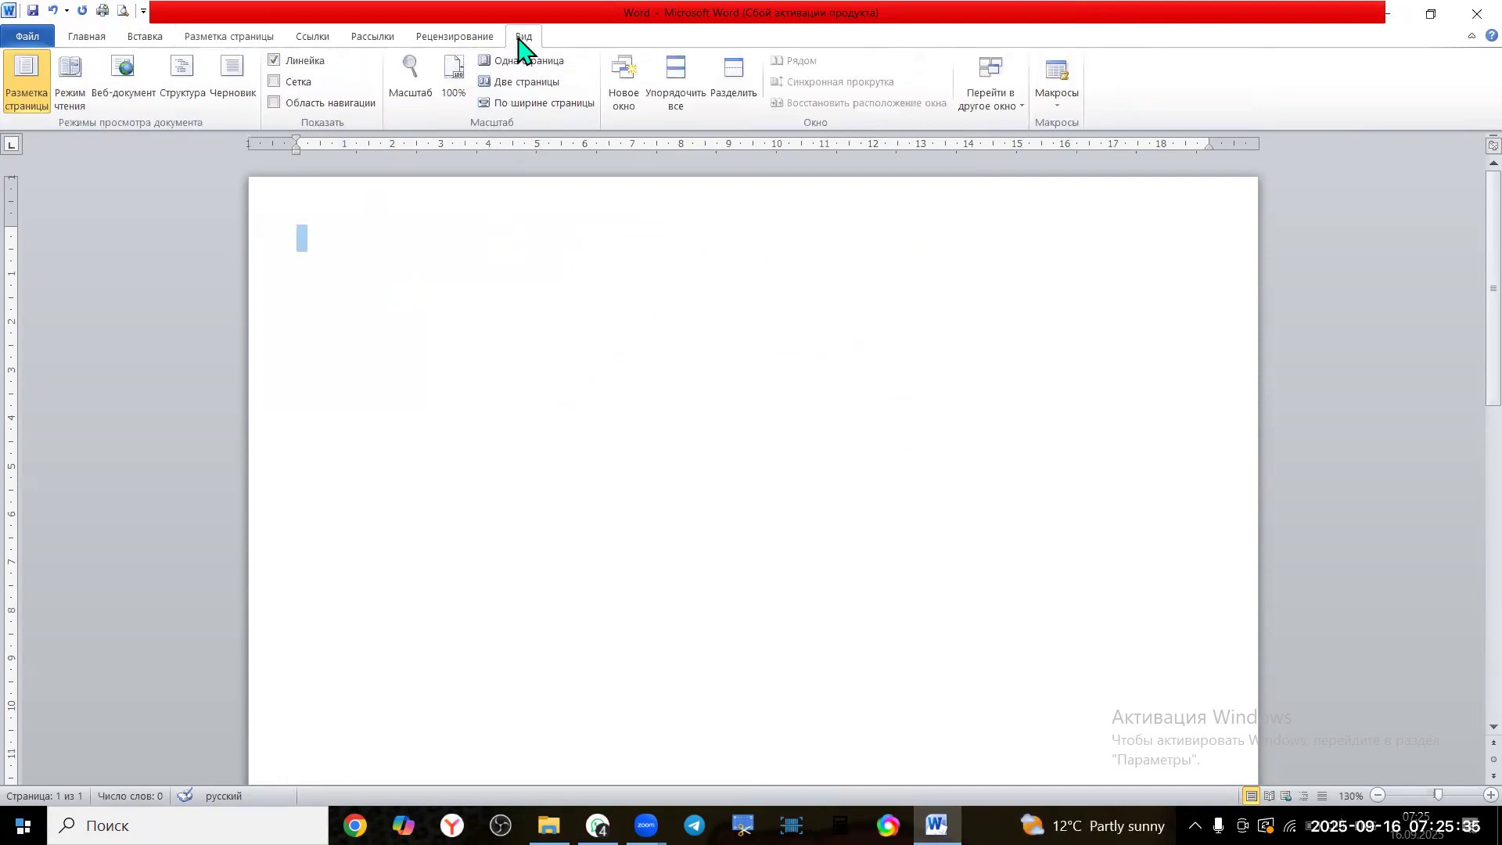
pyautogui.click(467, 84)
pyautogui.click(419, 75)
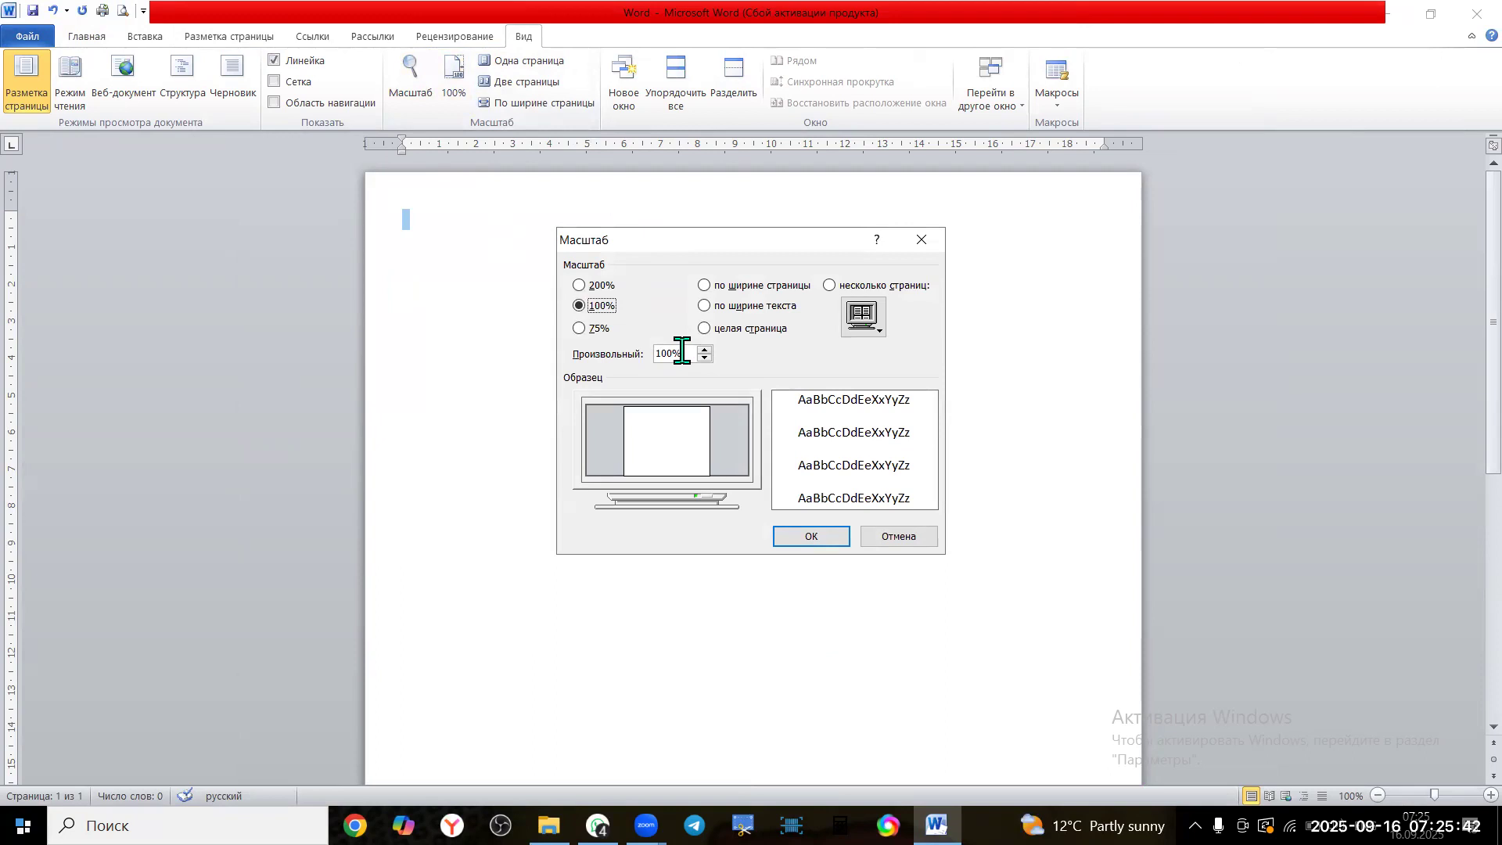
pyautogui.moveTo(682, 351); pyautogui.dragTo(642, 351)
pyautogui.write('1')
pyautogui.press('Return')
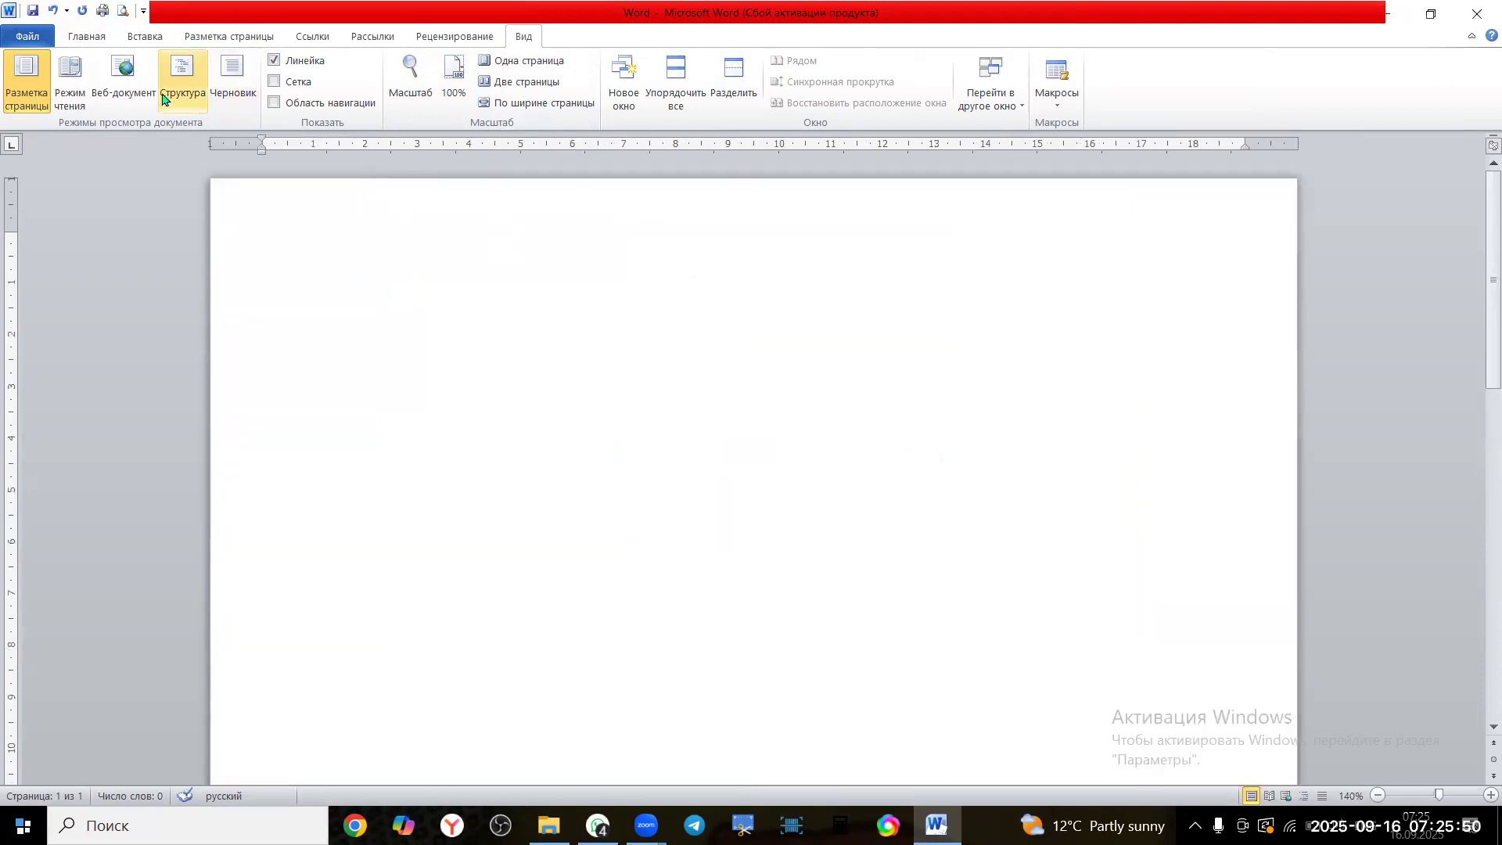
pyautogui.hotkey('alt', 'shift')
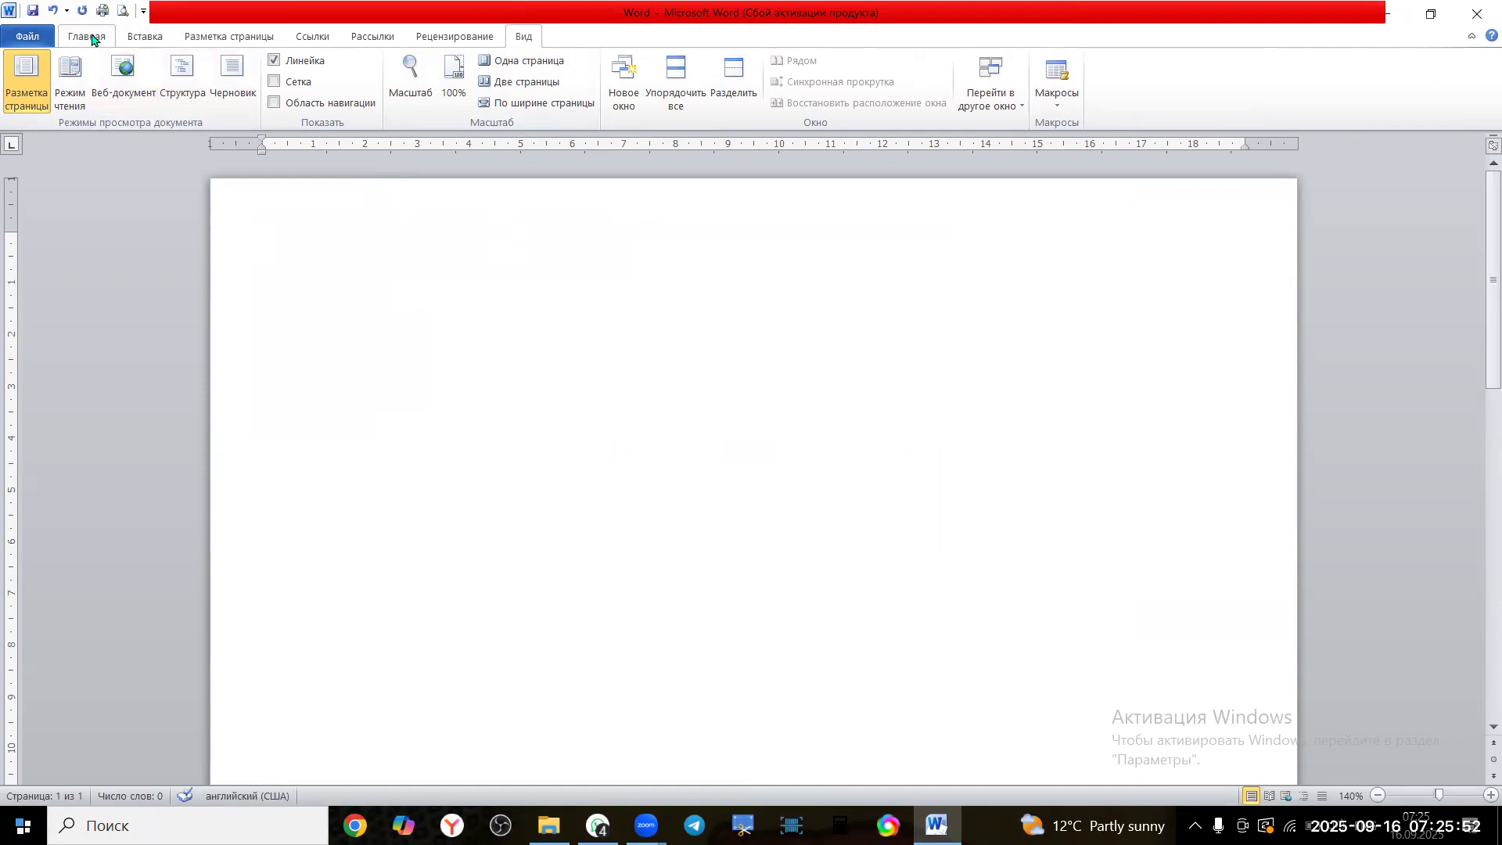
pyautogui.click(91, 38)
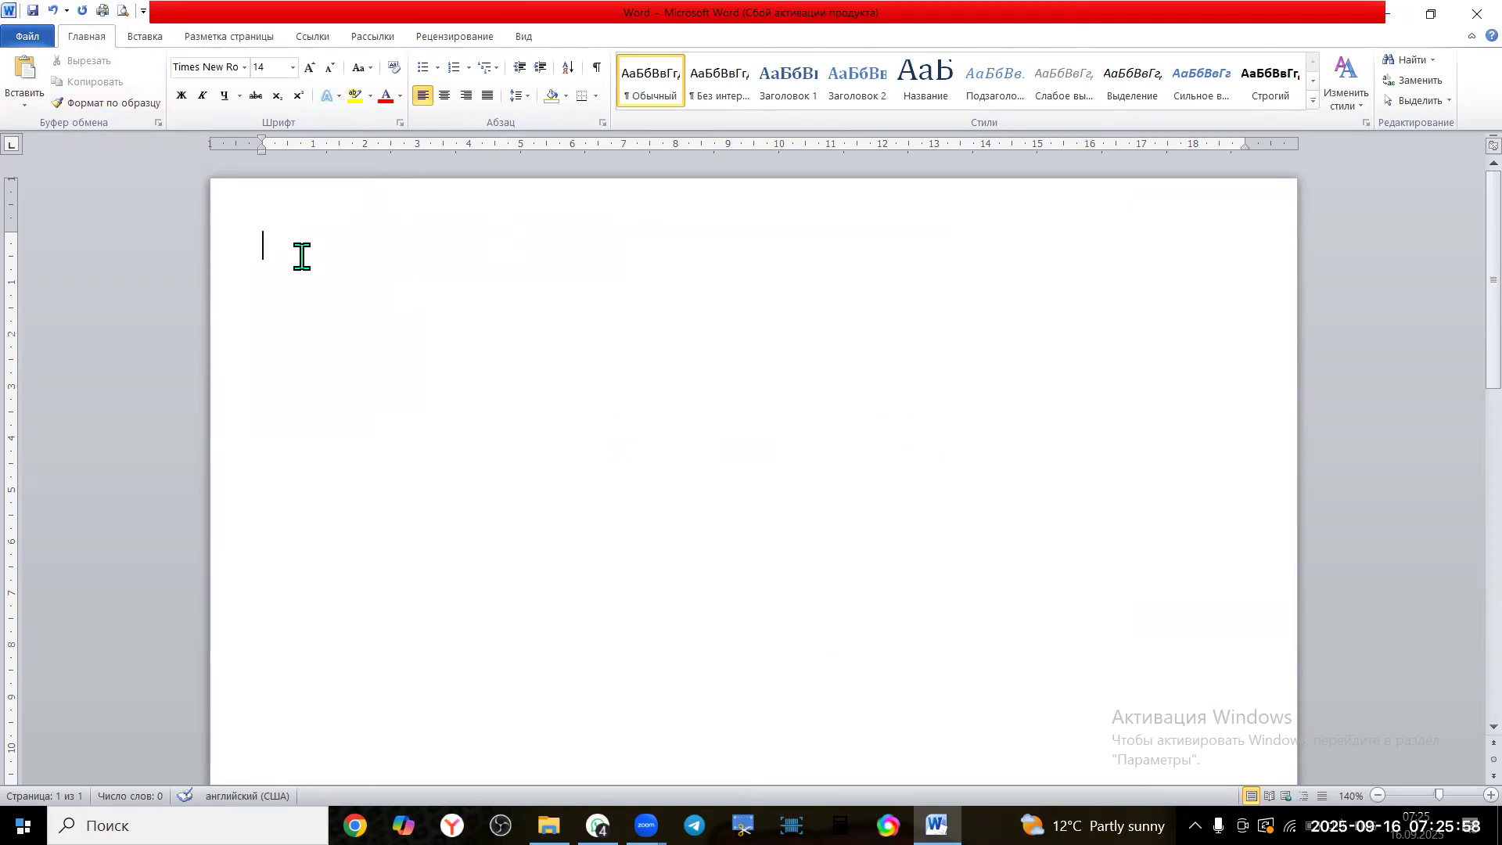
pyautogui.write('_fp')
pyautogui.press('BackSpace')
pyautogui.press('BackSpace')
pyautogui.press('BackSpace')
pyautogui.press('BackSpace')
# Switch to the Kazakh input language and enter "Қазақ тілі" and "Математика" on separate lines
pyautogui.hotkey('alt', 'shift')
pyautogui.write('Қазақ ті')
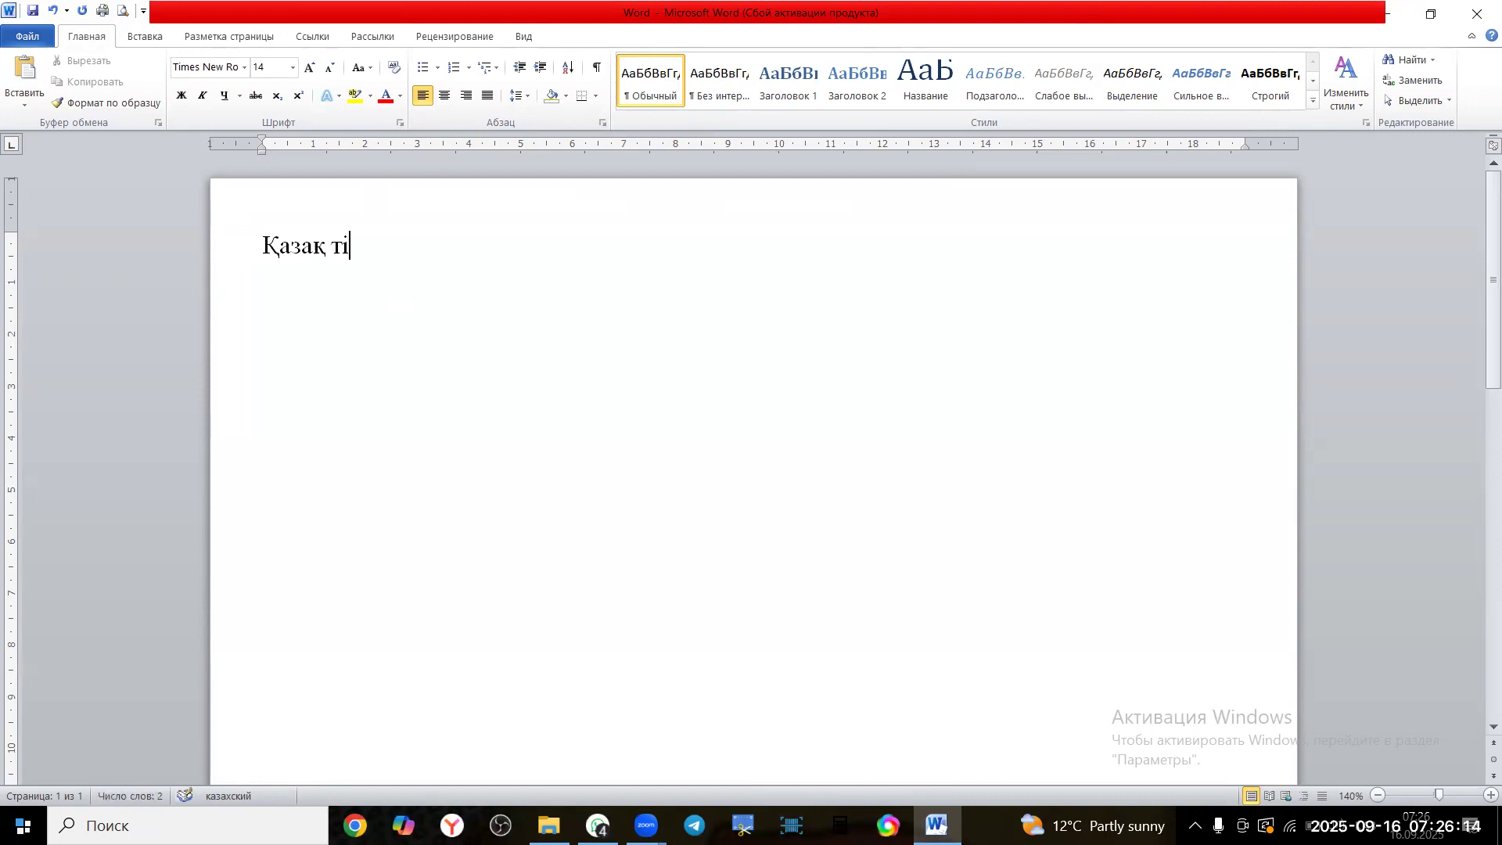
pyautogui.write('лматематика')
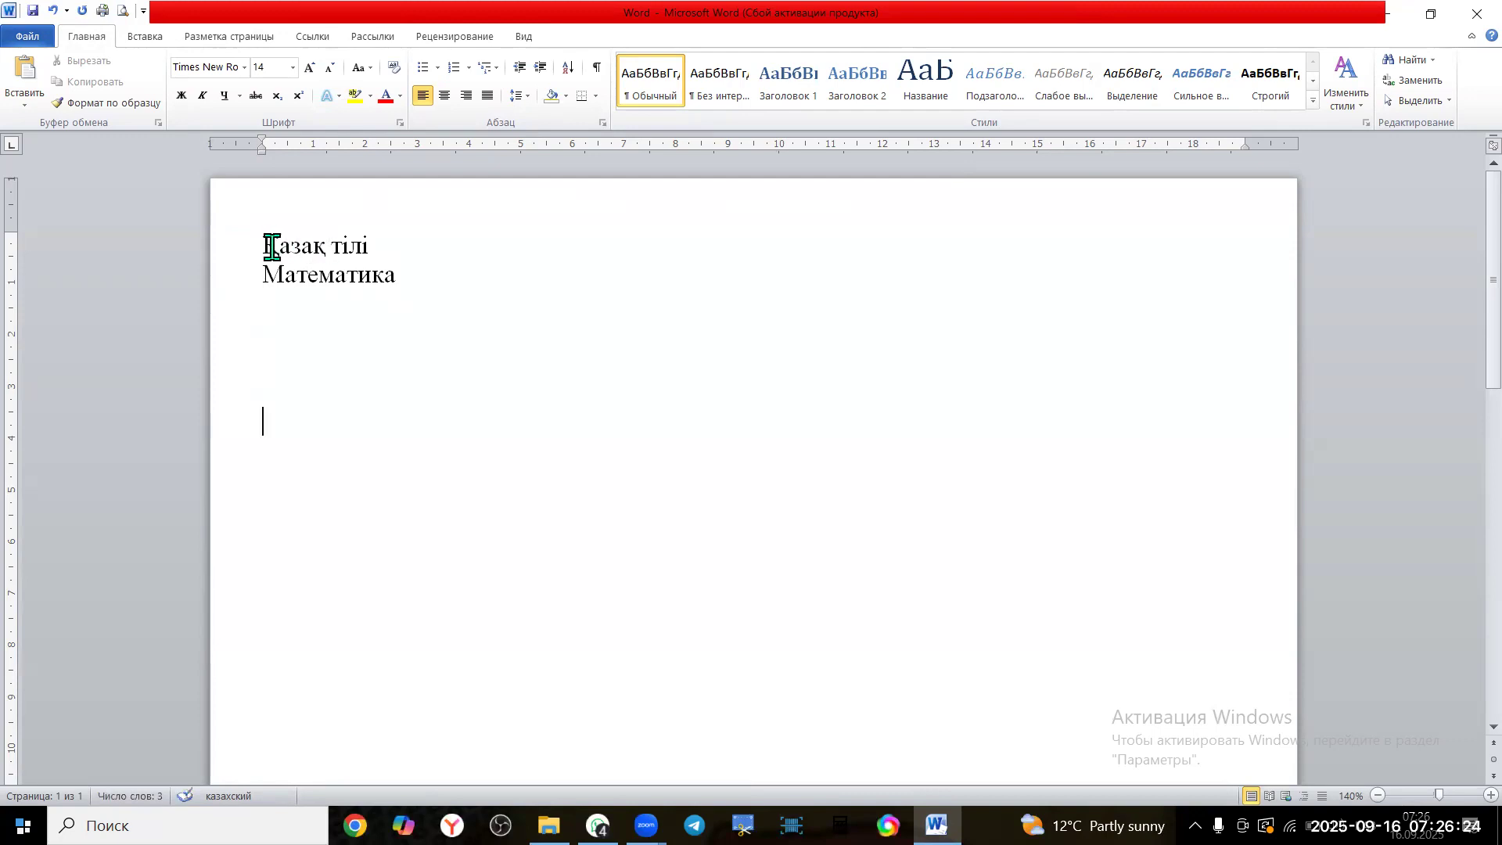
# Cut the line "Қазақ тілі" and paste it below "Математика" after a blank line
pyautogui.moveTo(258, 244); pyautogui.dragTo(378, 244)
pyautogui.hotkey('ctrl', 'c')
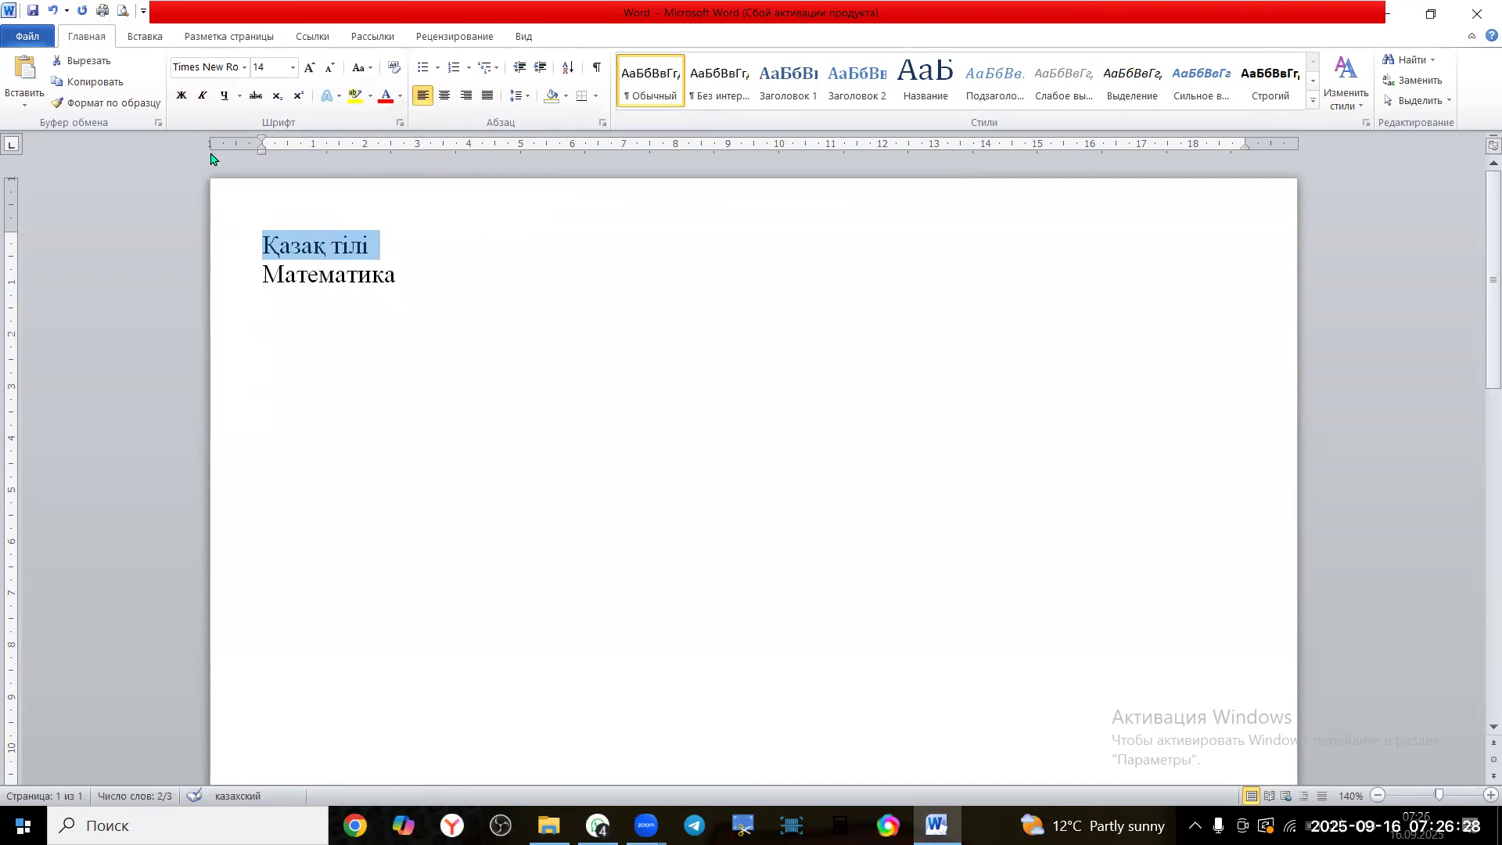
pyautogui.click(88, 63)
pyautogui.click(419, 242)
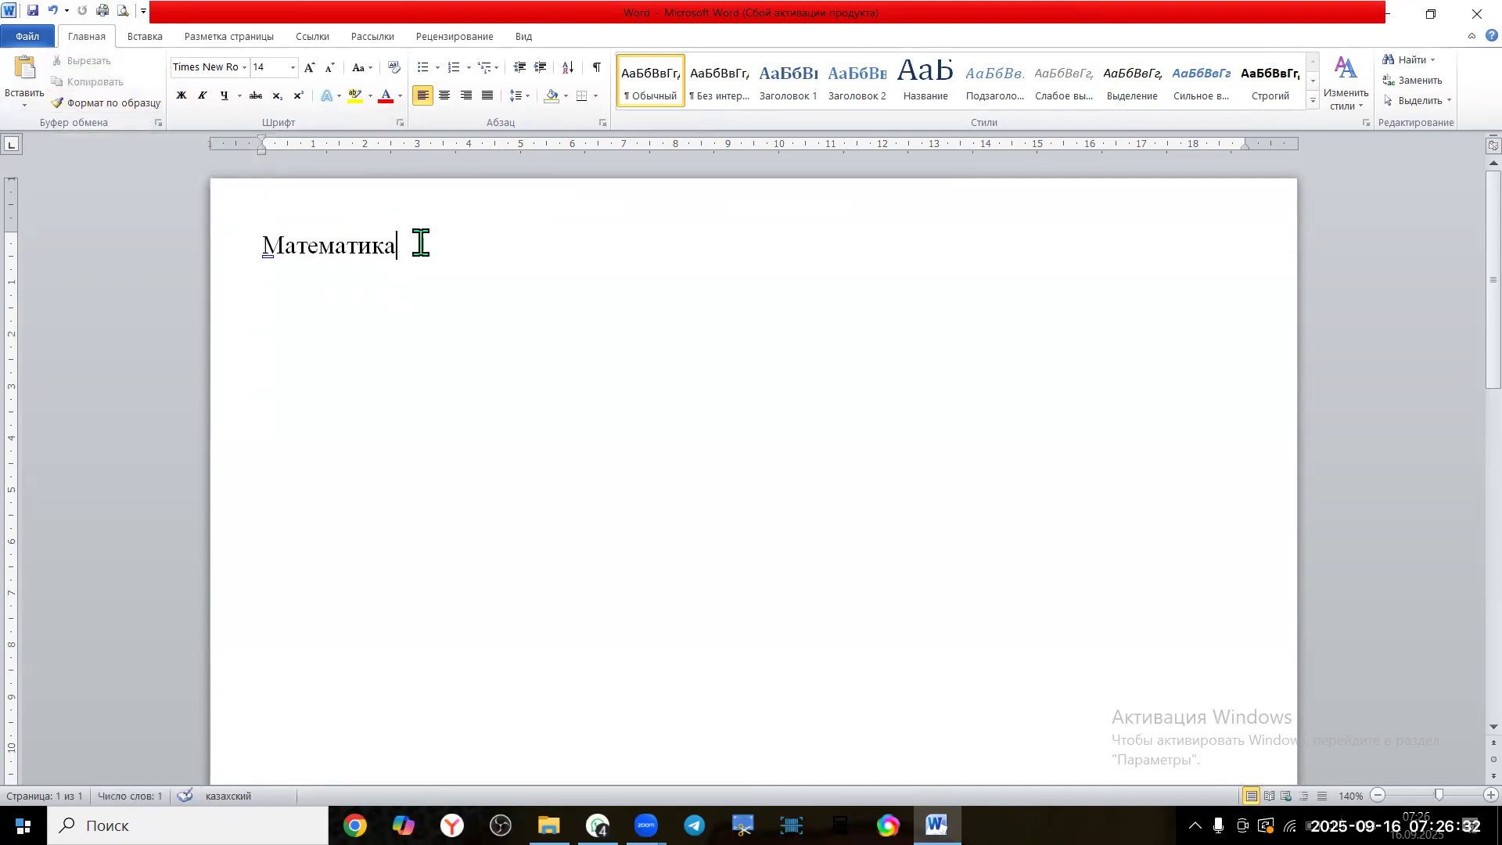
pyautogui.press('Return')
pyautogui.click(29, 78)
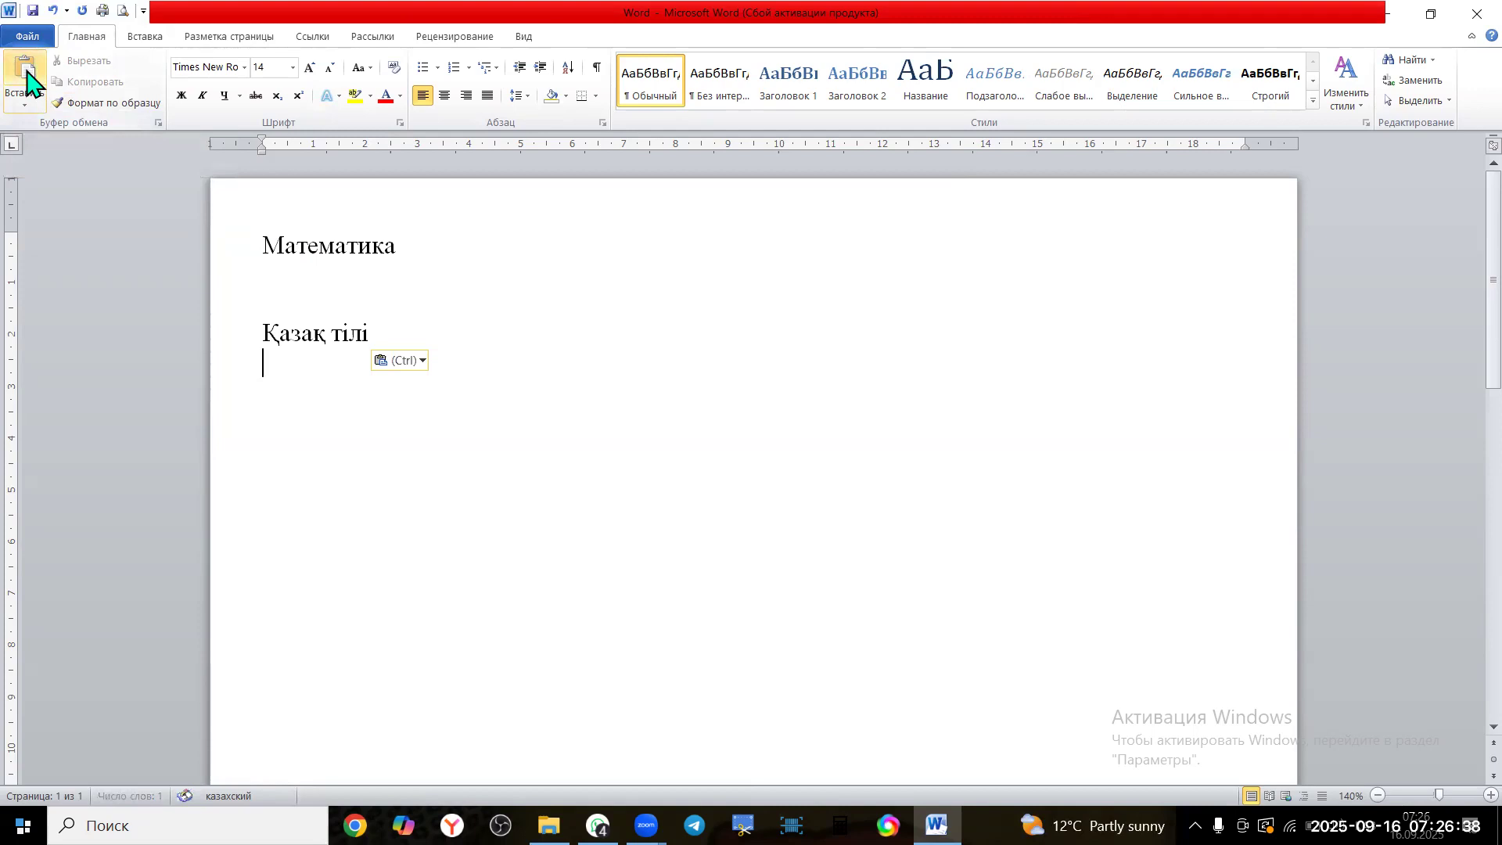
# Copy "Математика" and paste it below "Қазақ тілі" with its source formatting kept
pyautogui.moveTo(262, 243); pyautogui.dragTo(398, 245)
pyautogui.hotkey('ctrl', 'c')
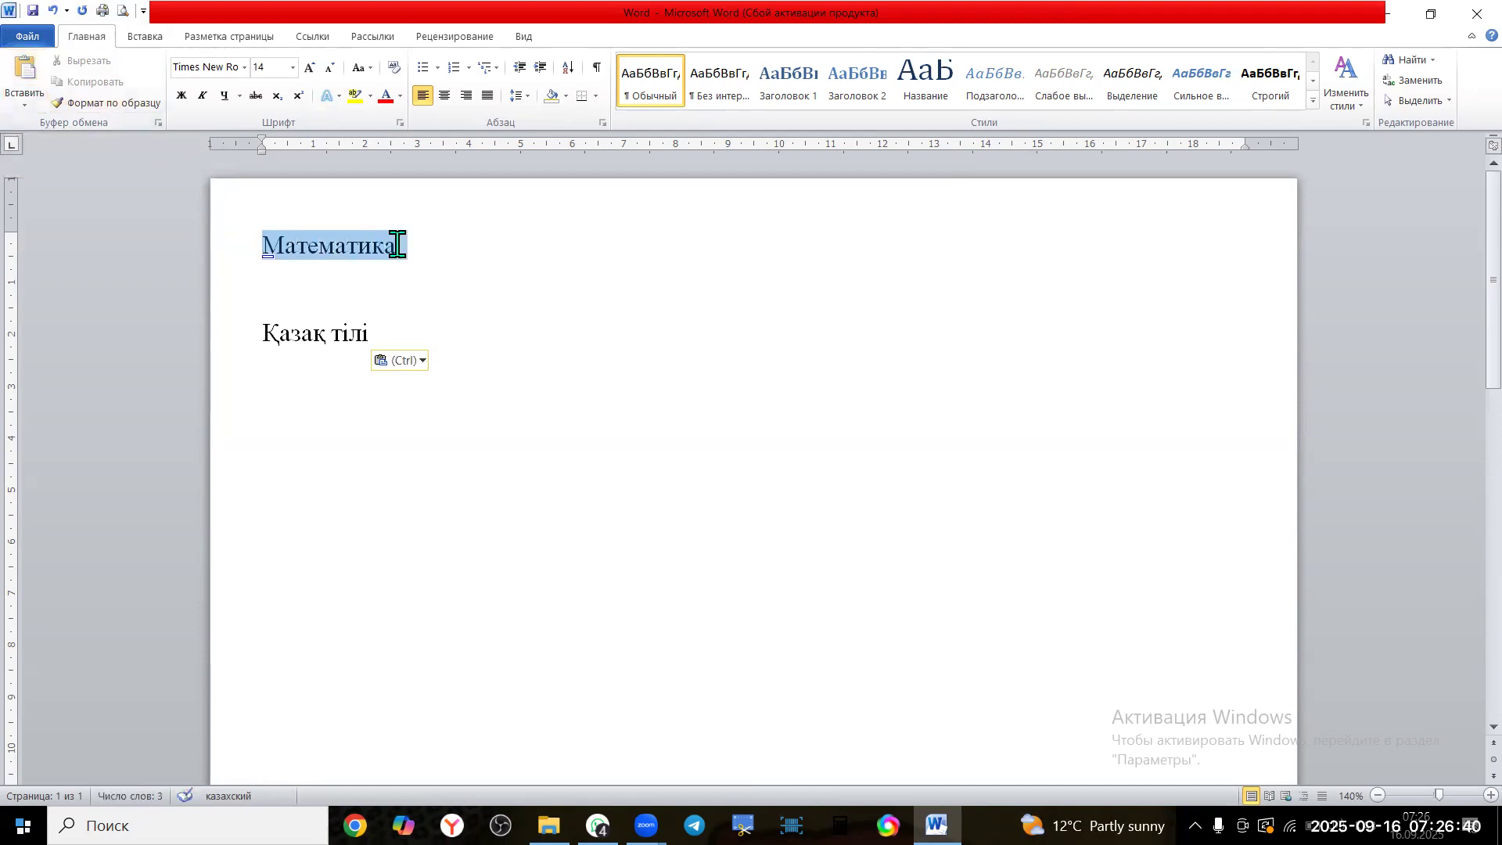
pyautogui.rightClick(378, 249)
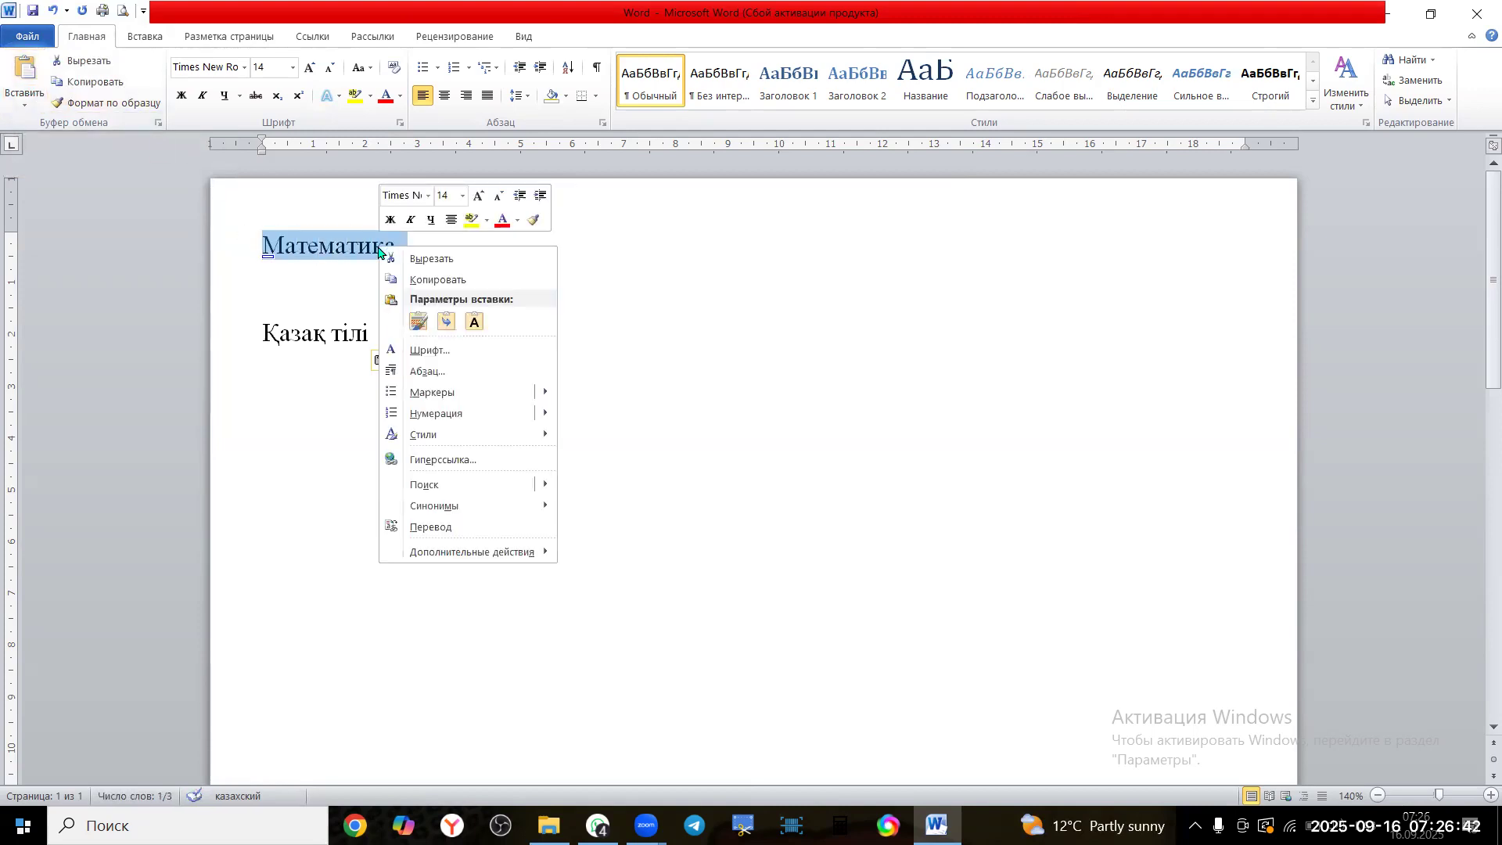
pyautogui.click(403, 275)
pyautogui.click(374, 333)
pyautogui.press('Return')
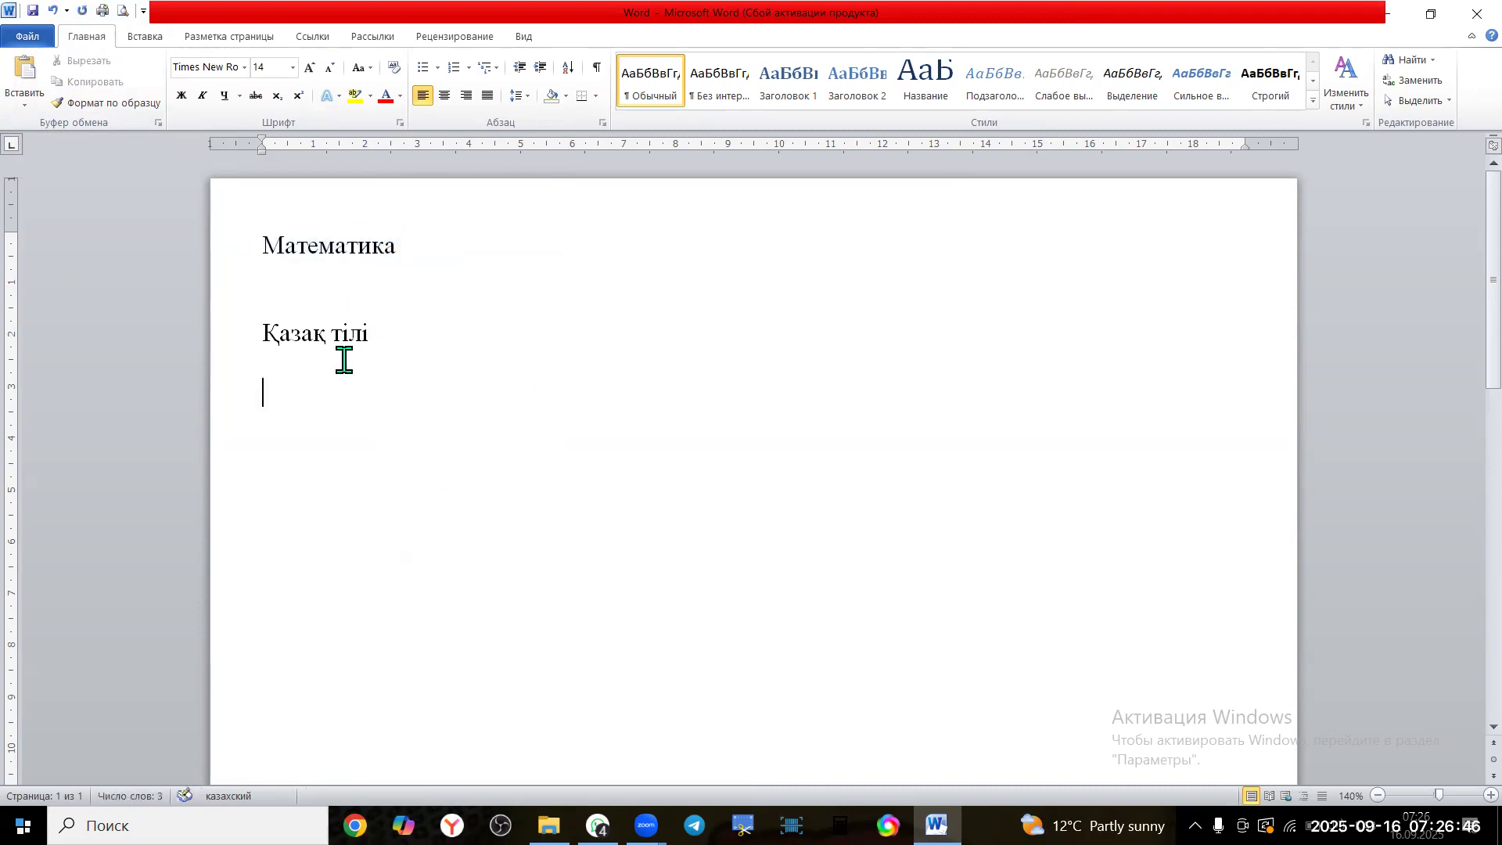
pyautogui.rightClick(297, 387)
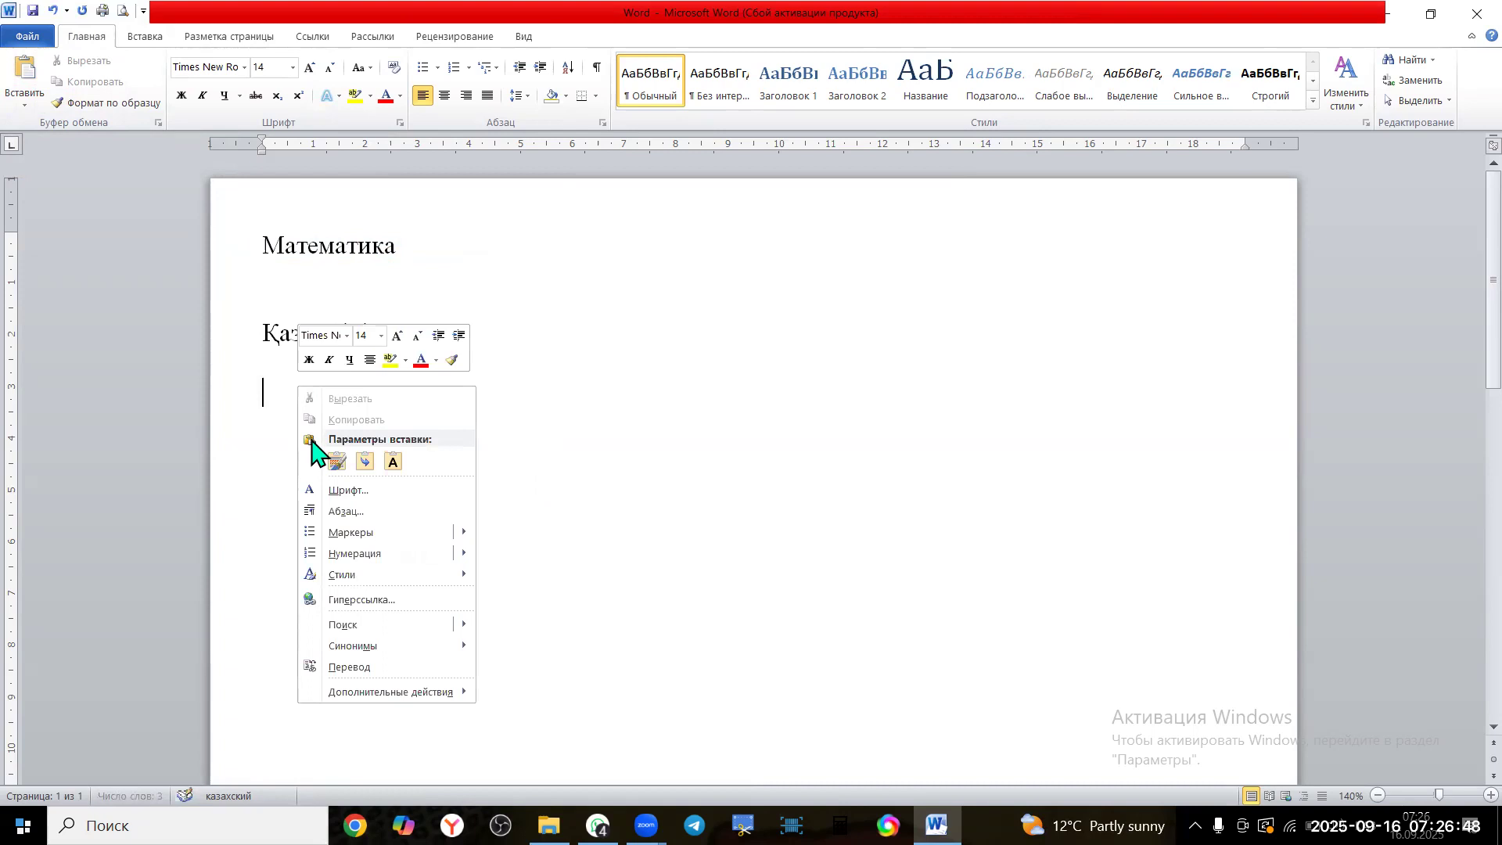
pyautogui.click(336, 461)
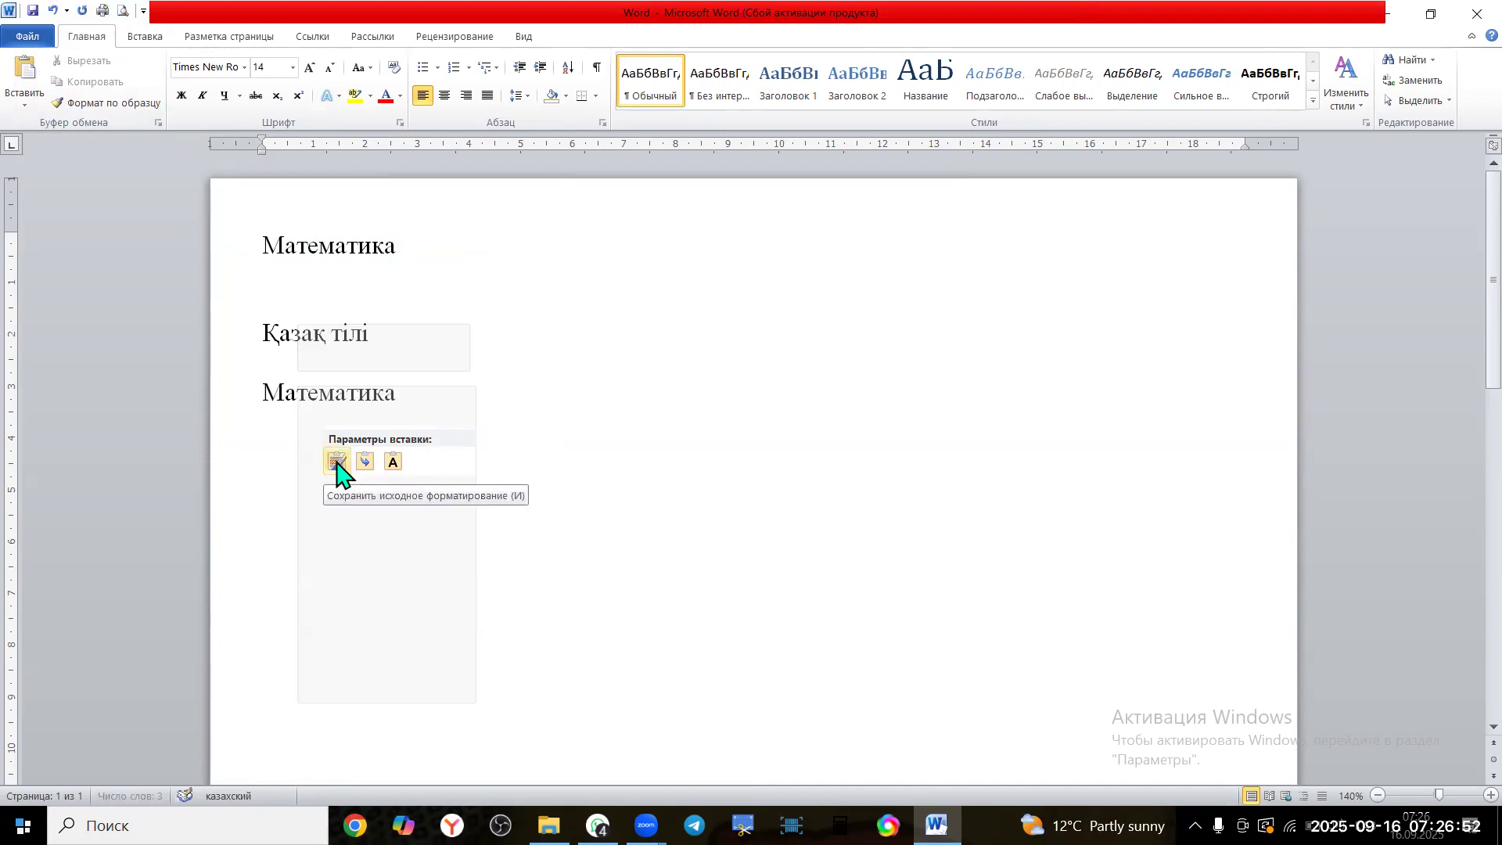
pyautogui.click(336, 461)
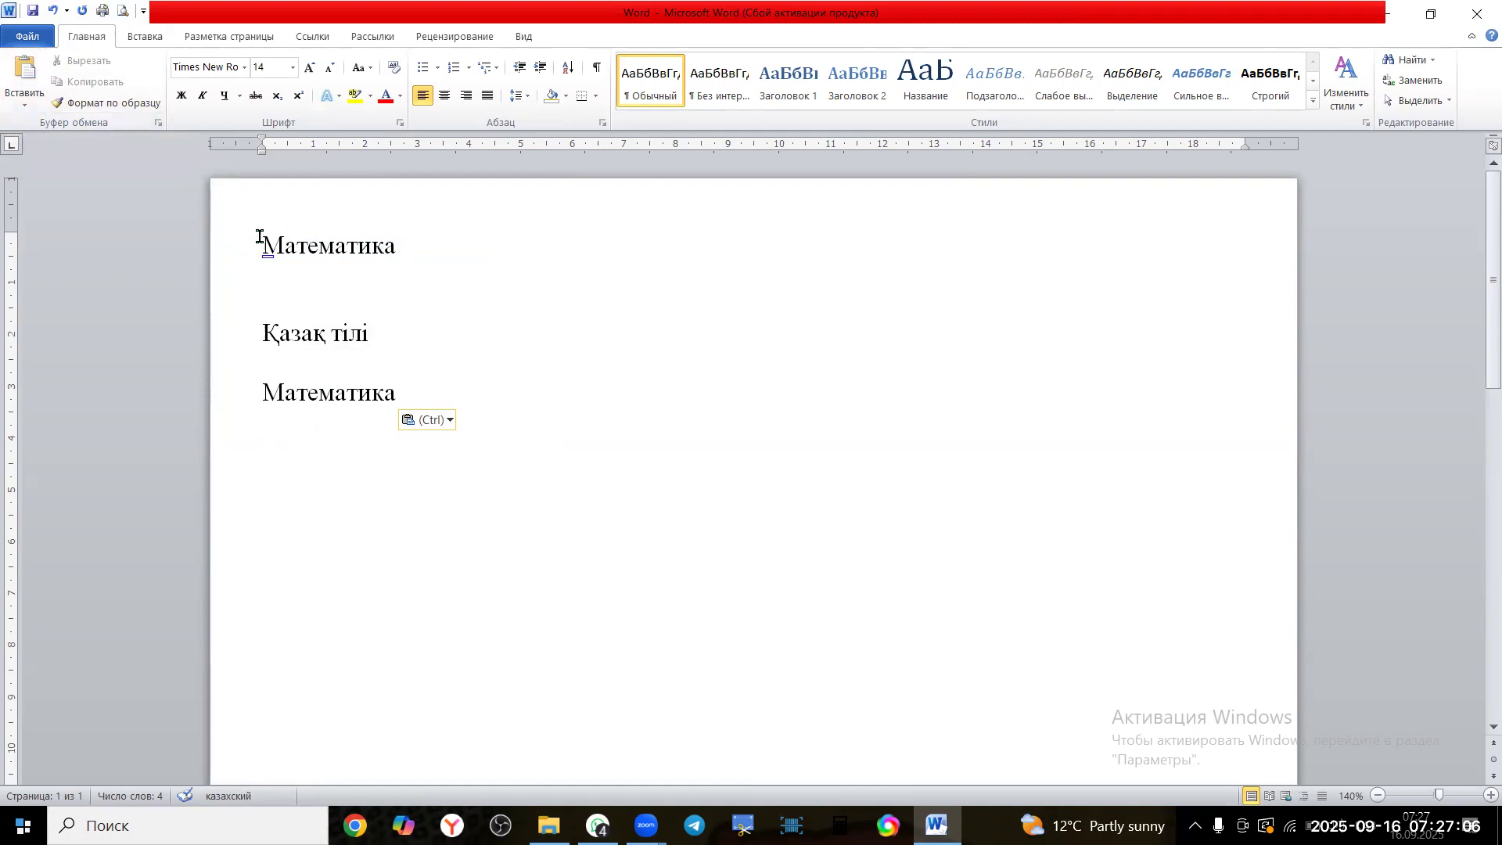
pyautogui.moveTo(261, 241); pyautogui.dragTo(405, 249)
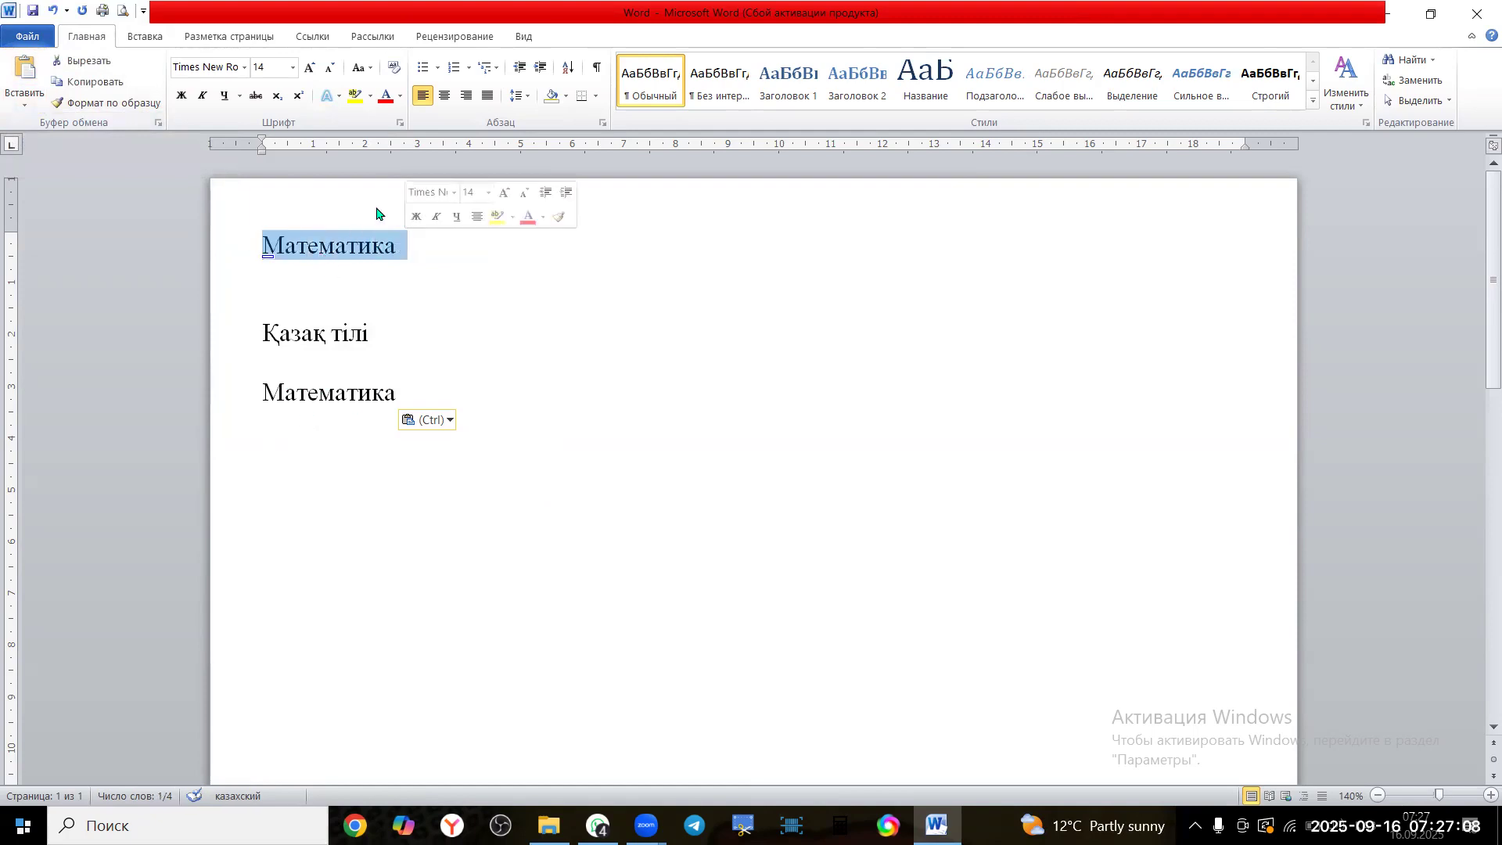
pyautogui.click(245, 69)
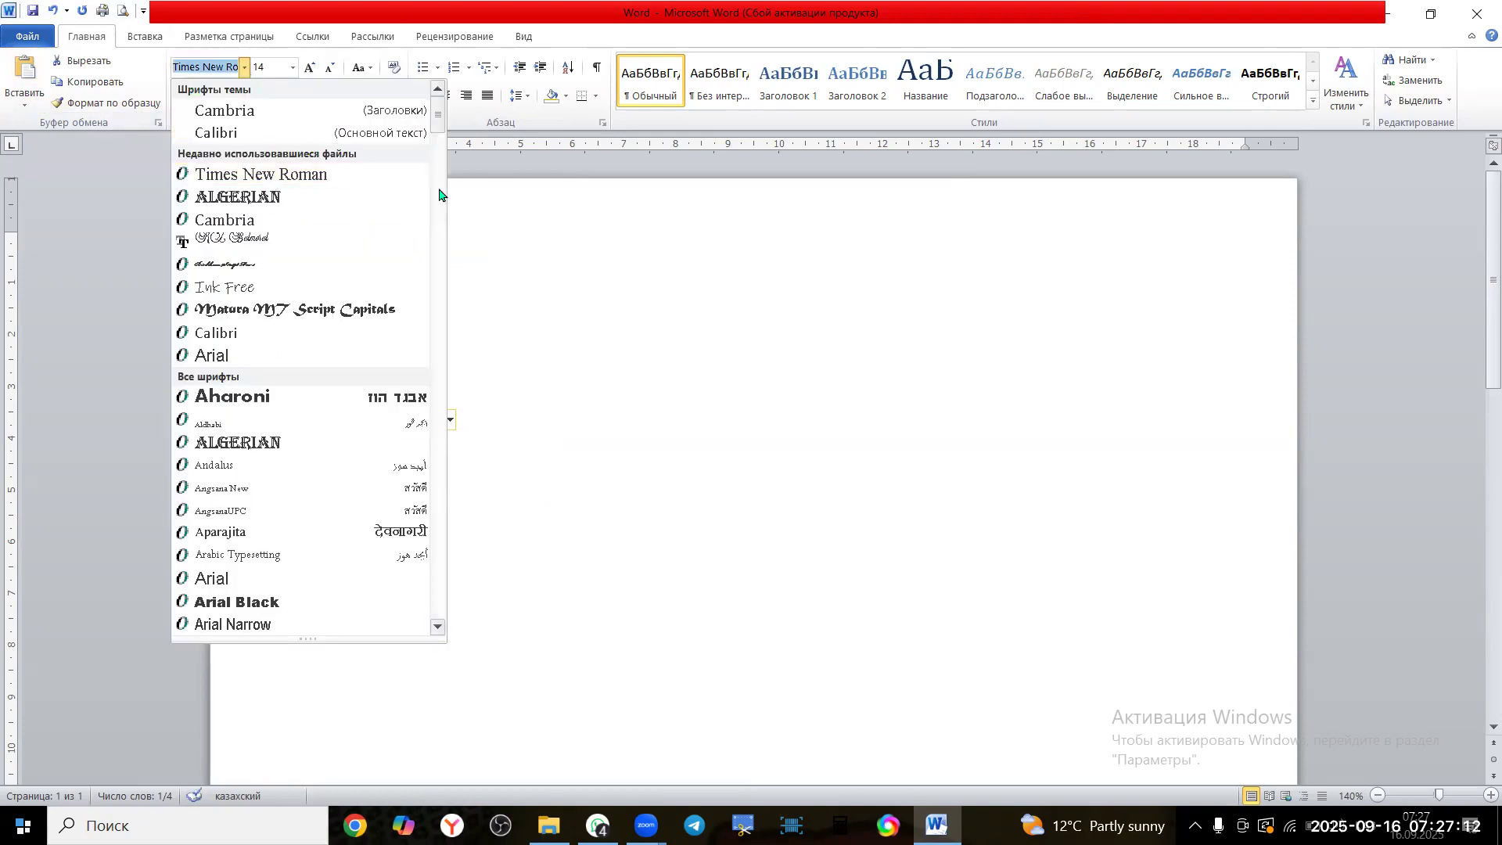
pyautogui.click(471, 223)
pyautogui.moveTo(227, 251); pyautogui.dragTo(362, 261)
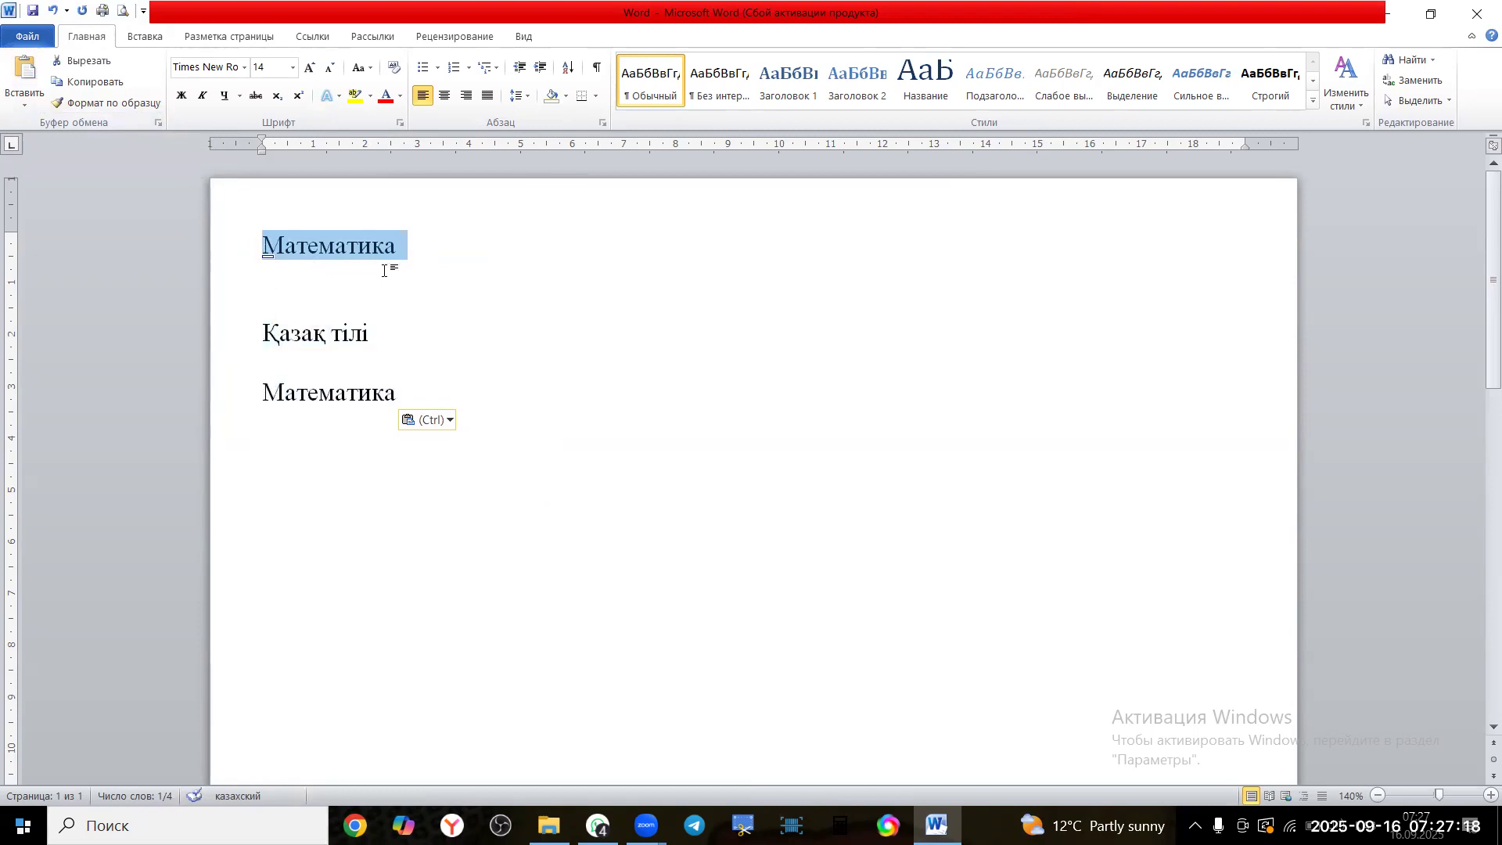
pyautogui.click(258, 255)
# Select all the text lines and align them to the right
pyautogui.moveTo(232, 255); pyautogui.dragTo(241, 405)
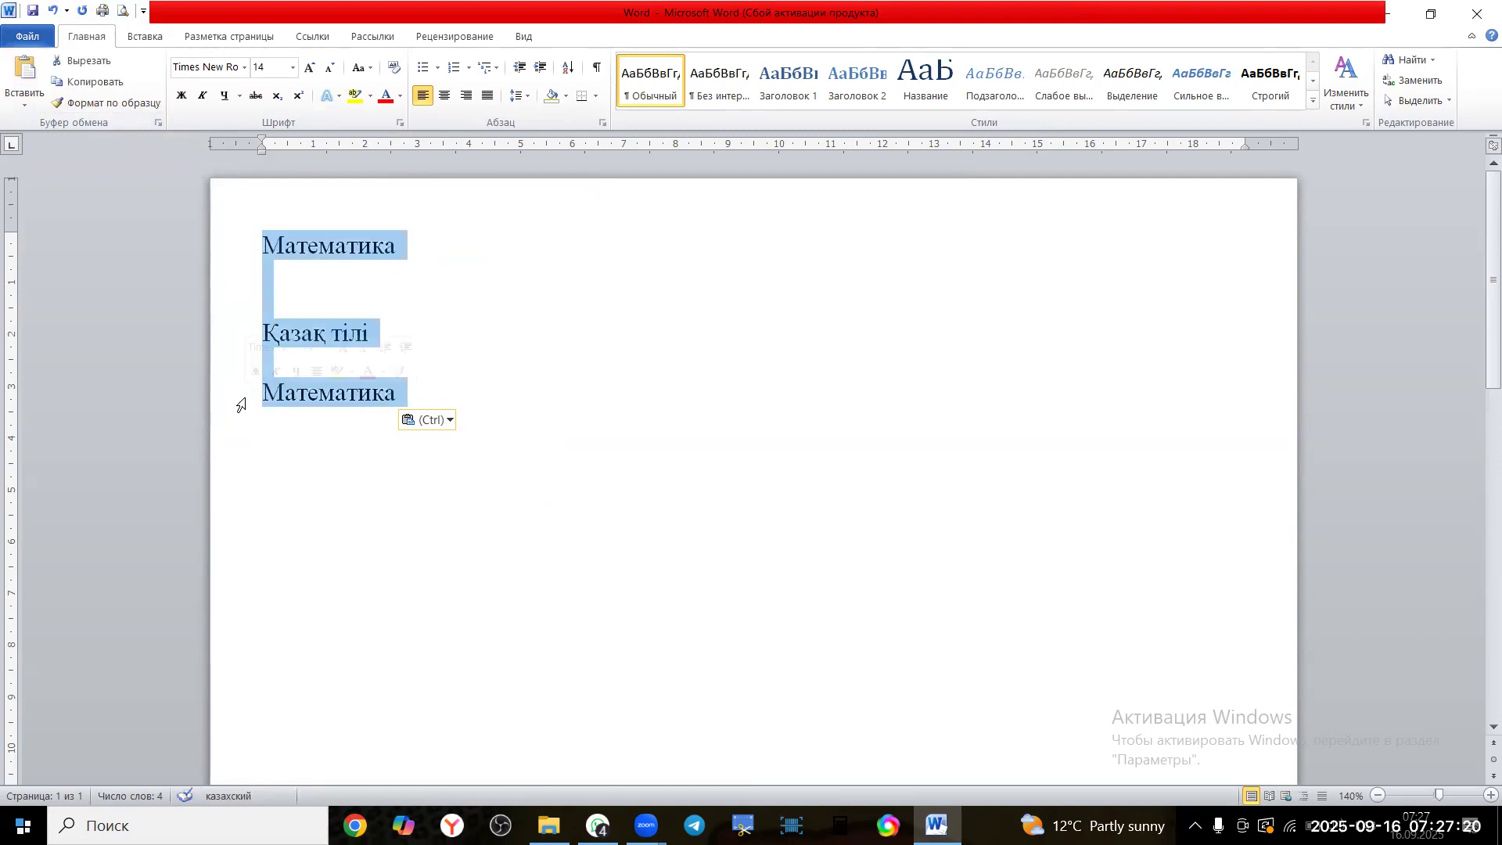
pyautogui.click(466, 95)
pyautogui.click(731, 248)
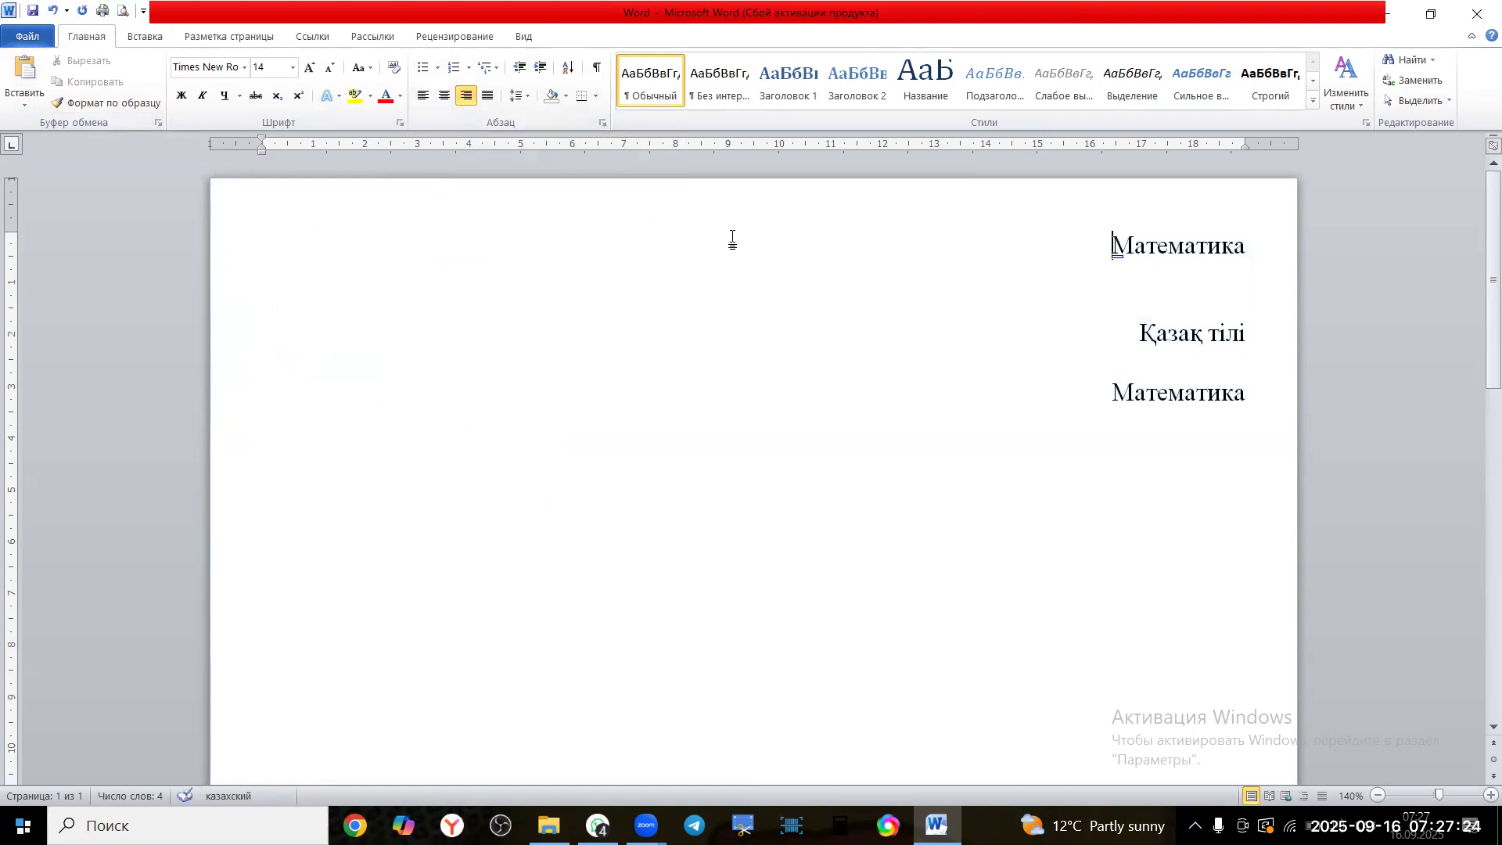
pyautogui.click(1249, 295)
pyautogui.moveTo(1116, 245); pyautogui.dragTo(1251, 239)
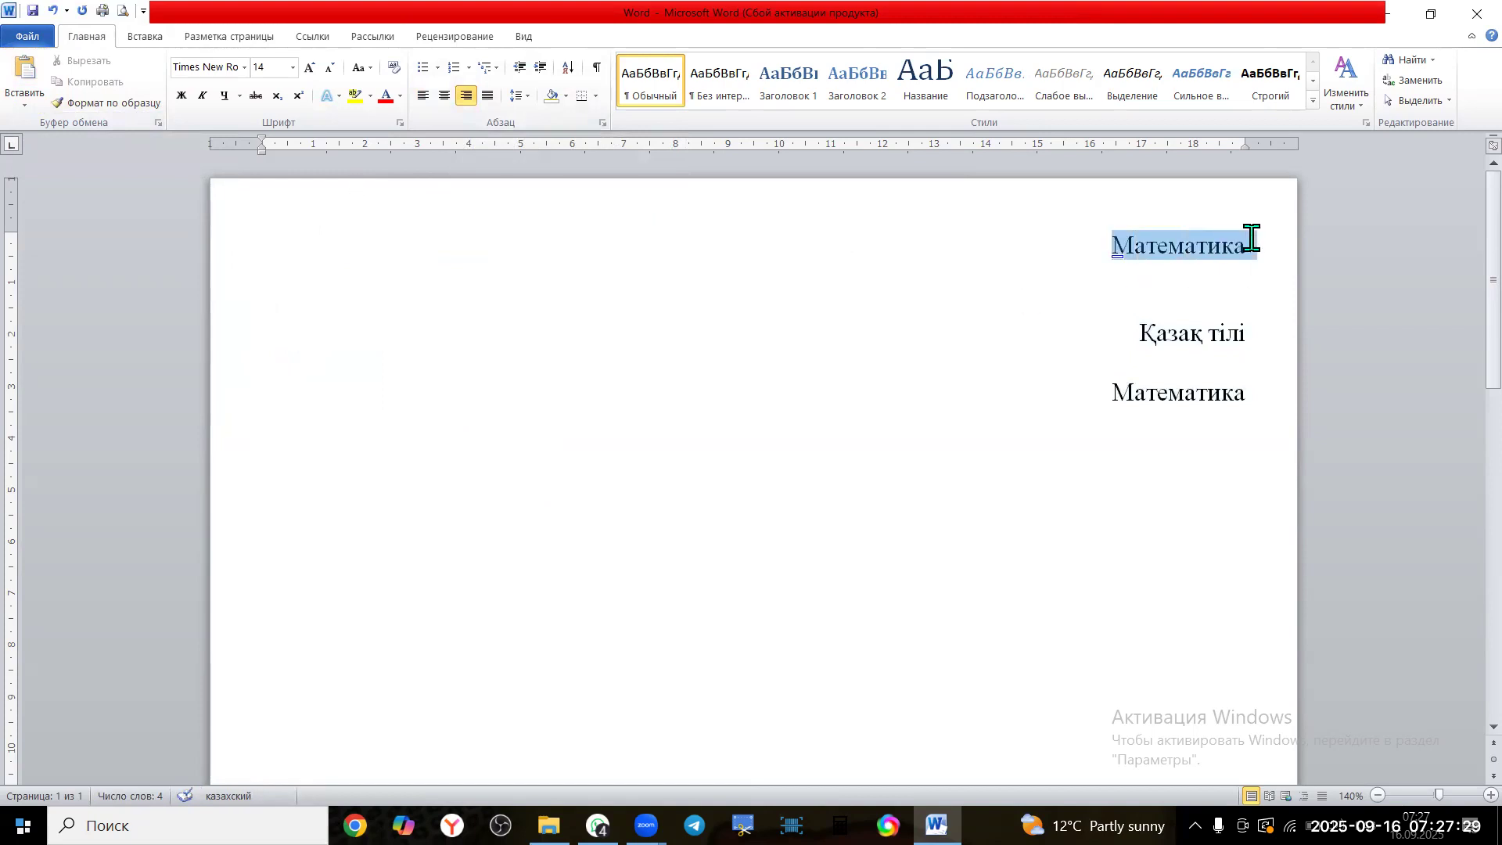
pyautogui.click(246, 68)
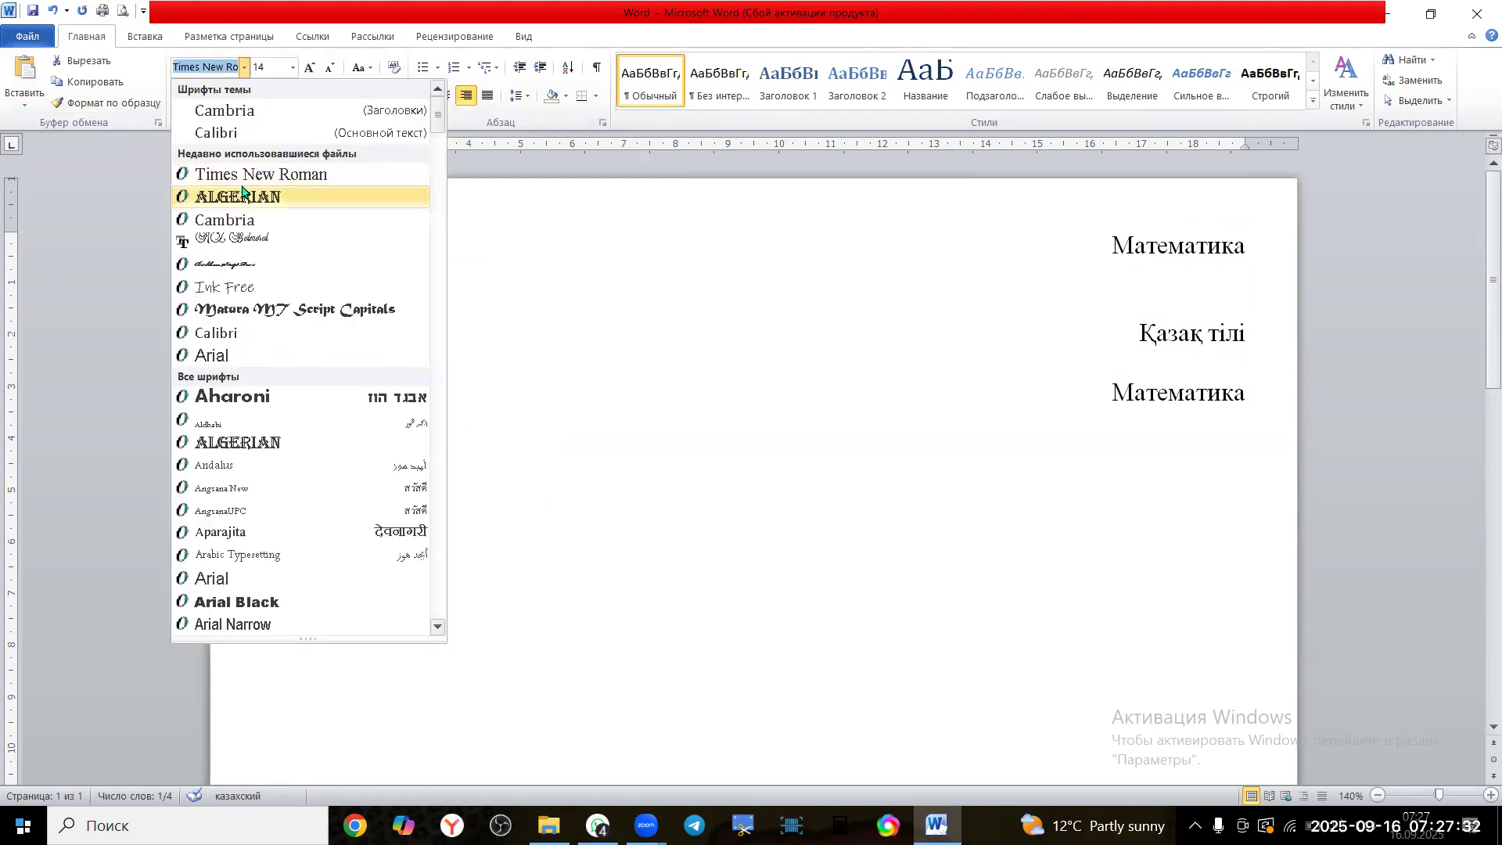
pyautogui.click(1079, 241)
# Select all the text lines, preview several fonts, and set their font to Calibri
pyautogui.moveTo(1089, 242); pyautogui.dragTo(1216, 408)
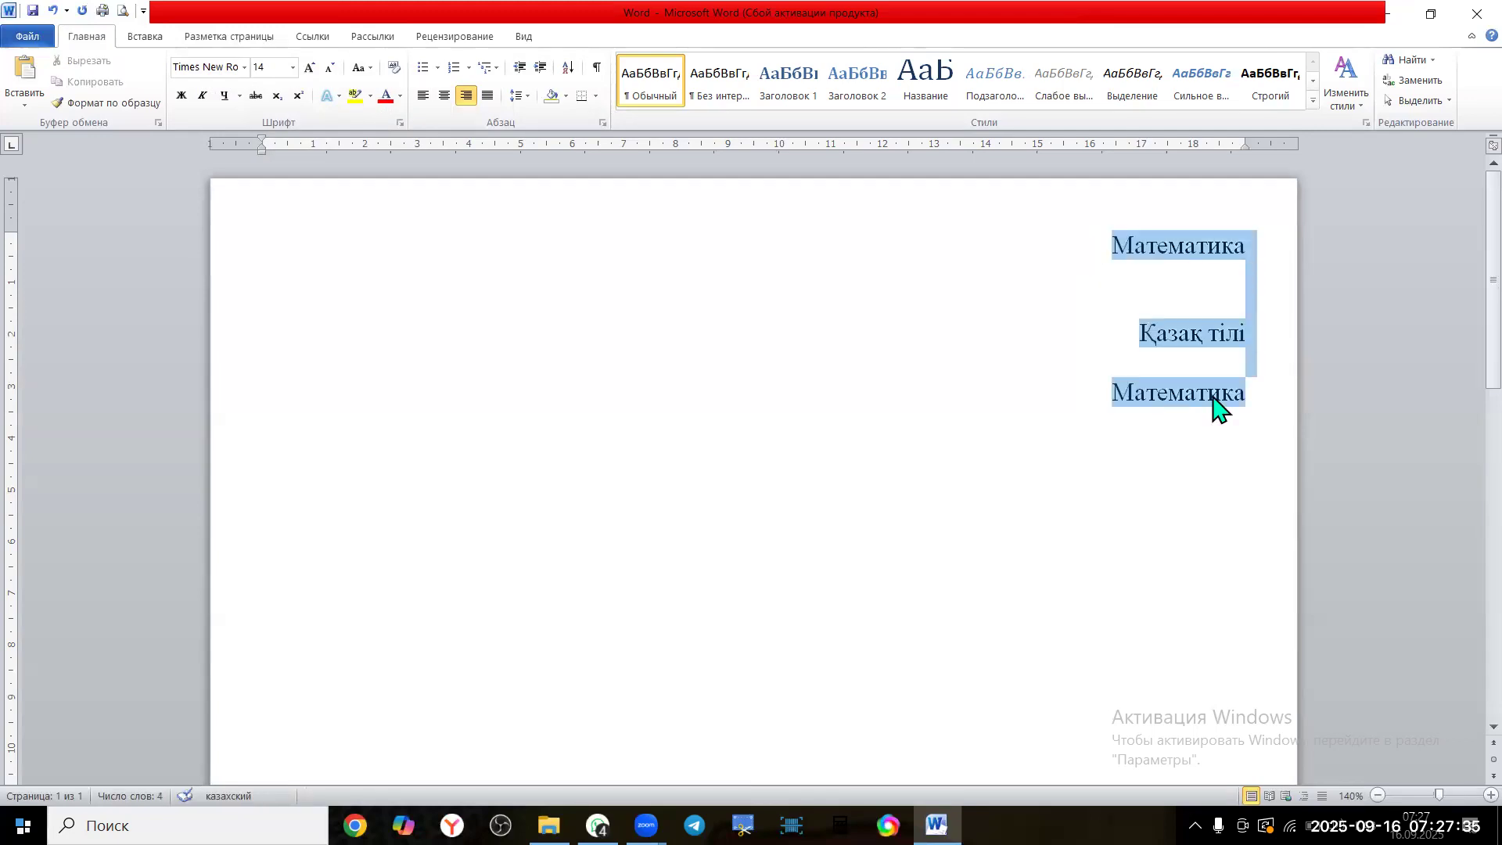
pyautogui.click(244, 68)
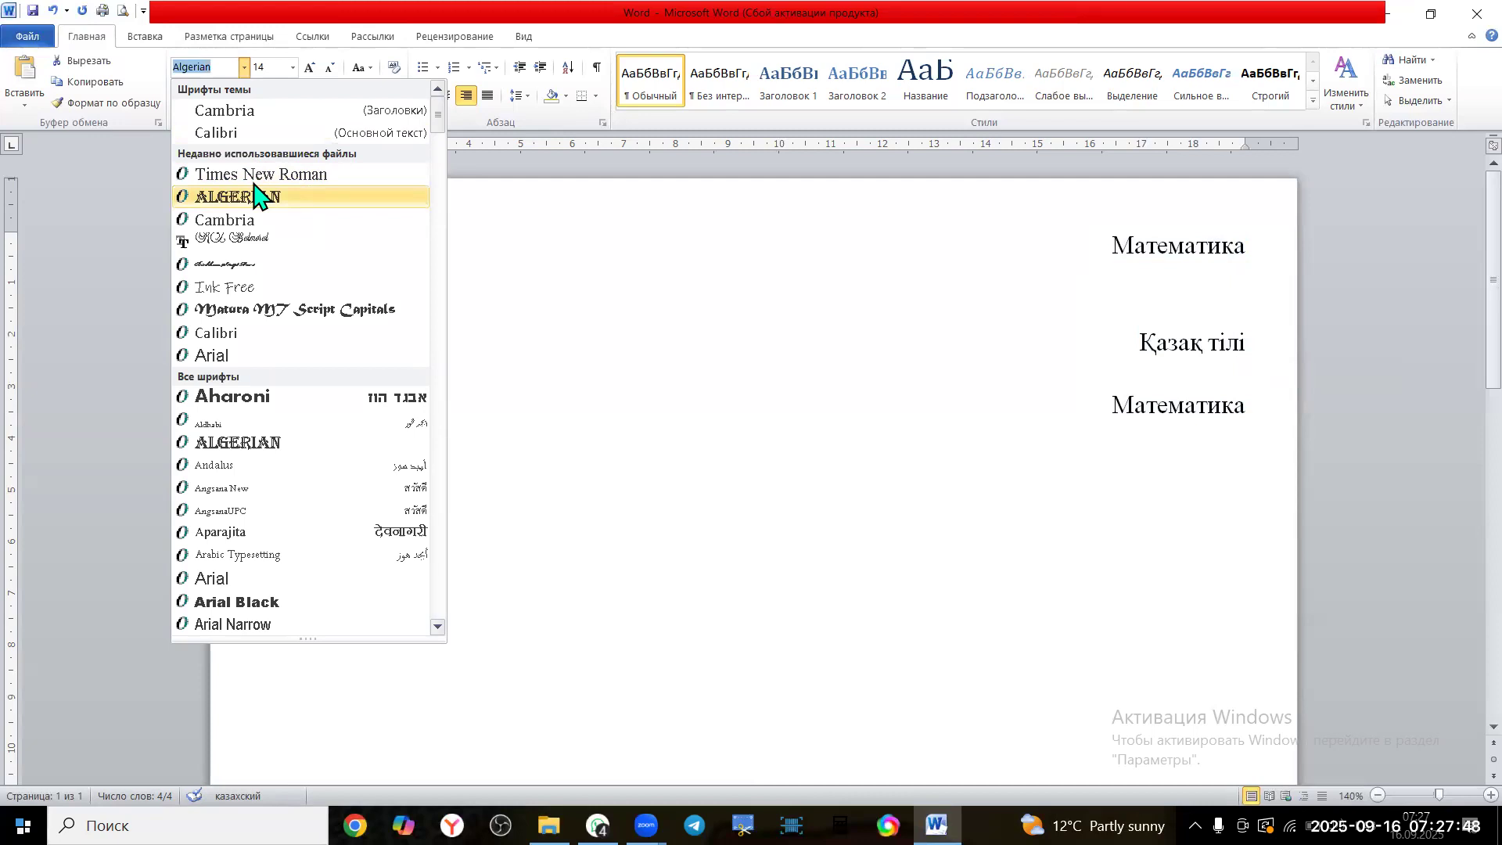
pyautogui.press('Down')
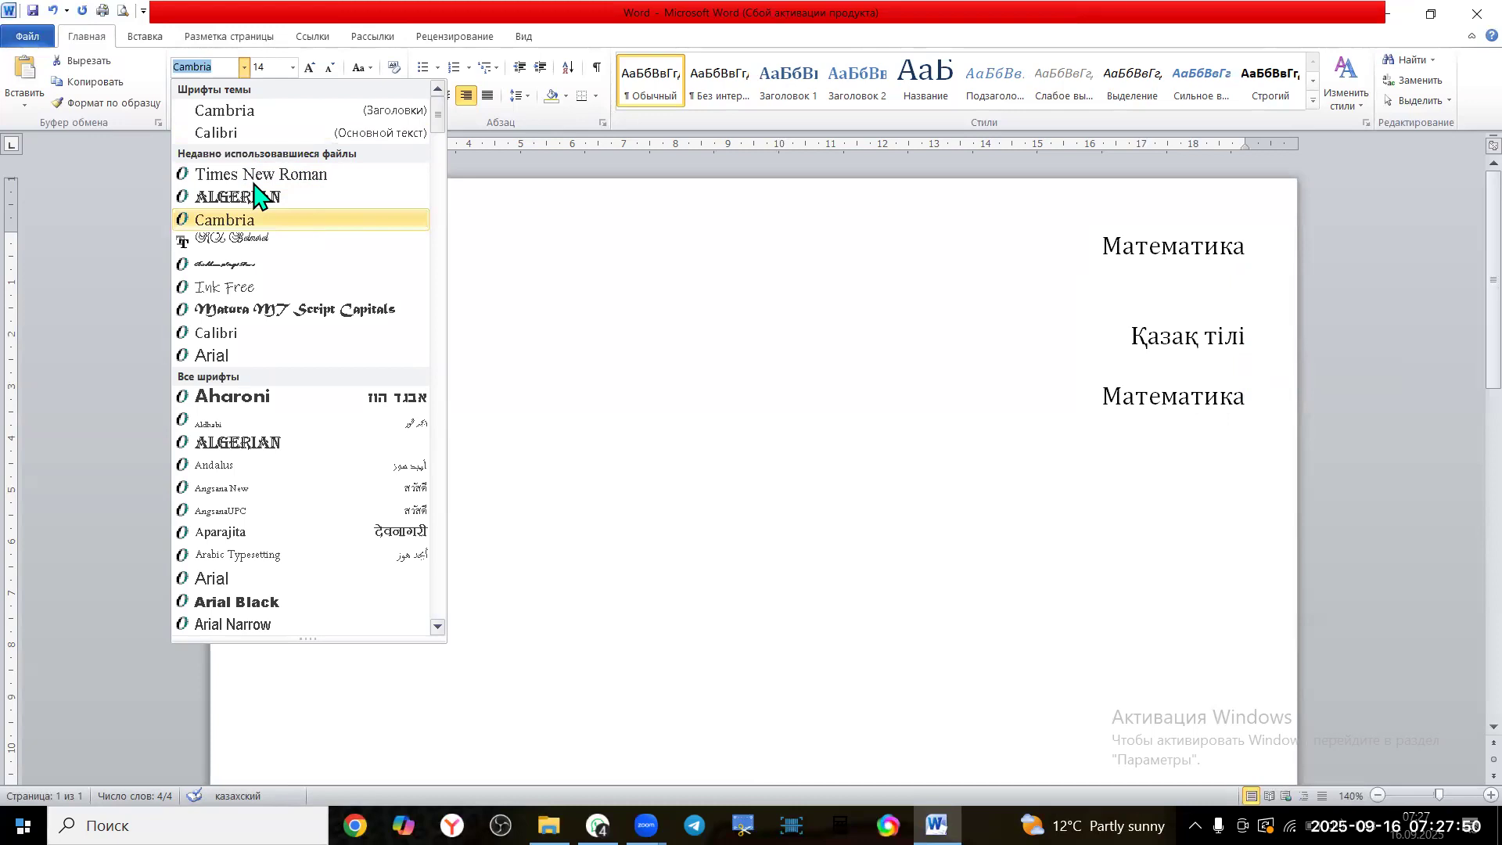
pyautogui.press('Down')
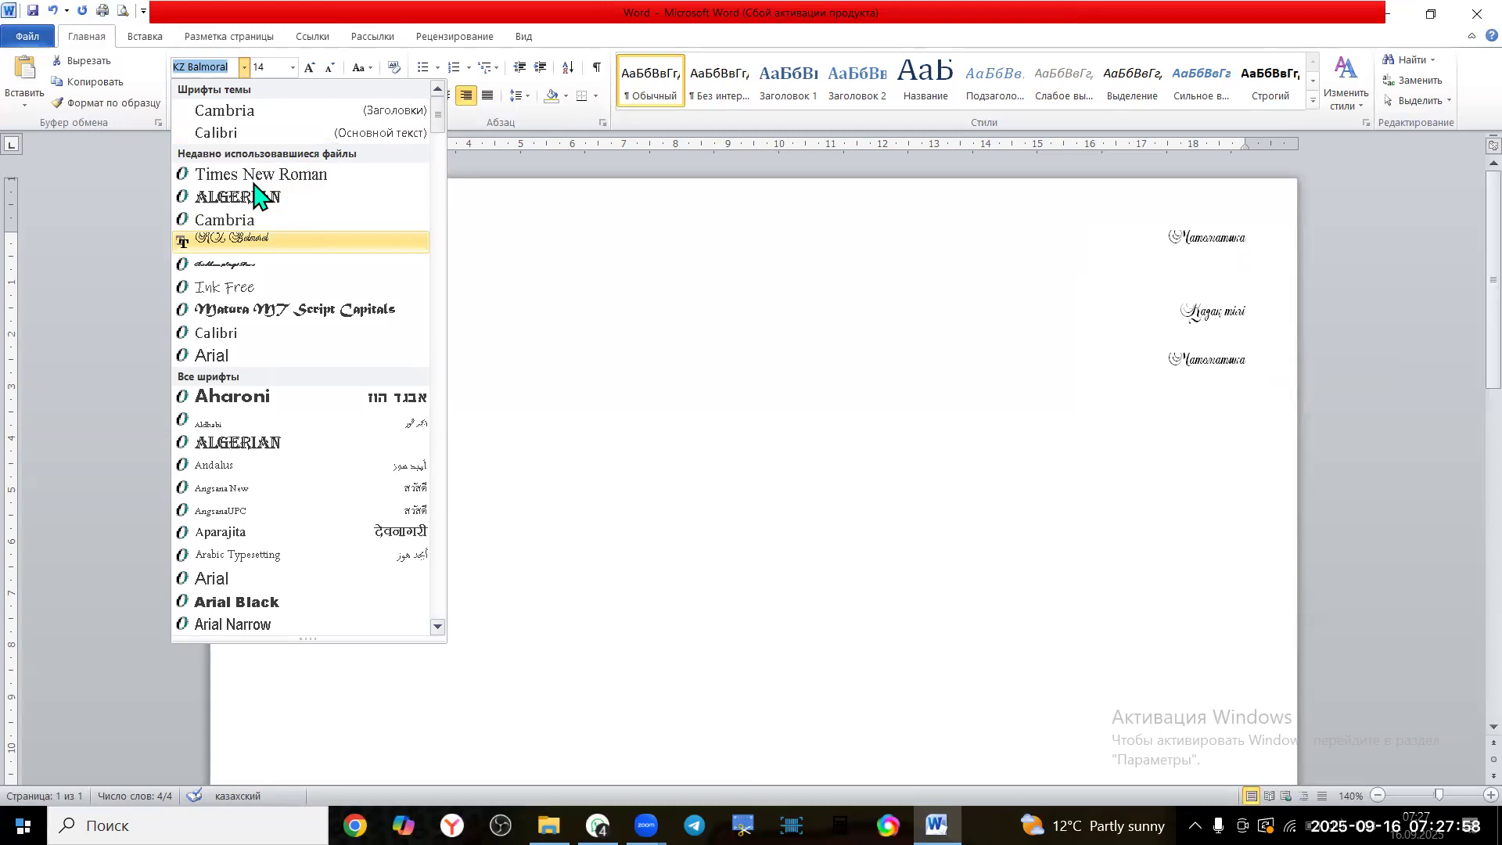
pyautogui.press('Down')
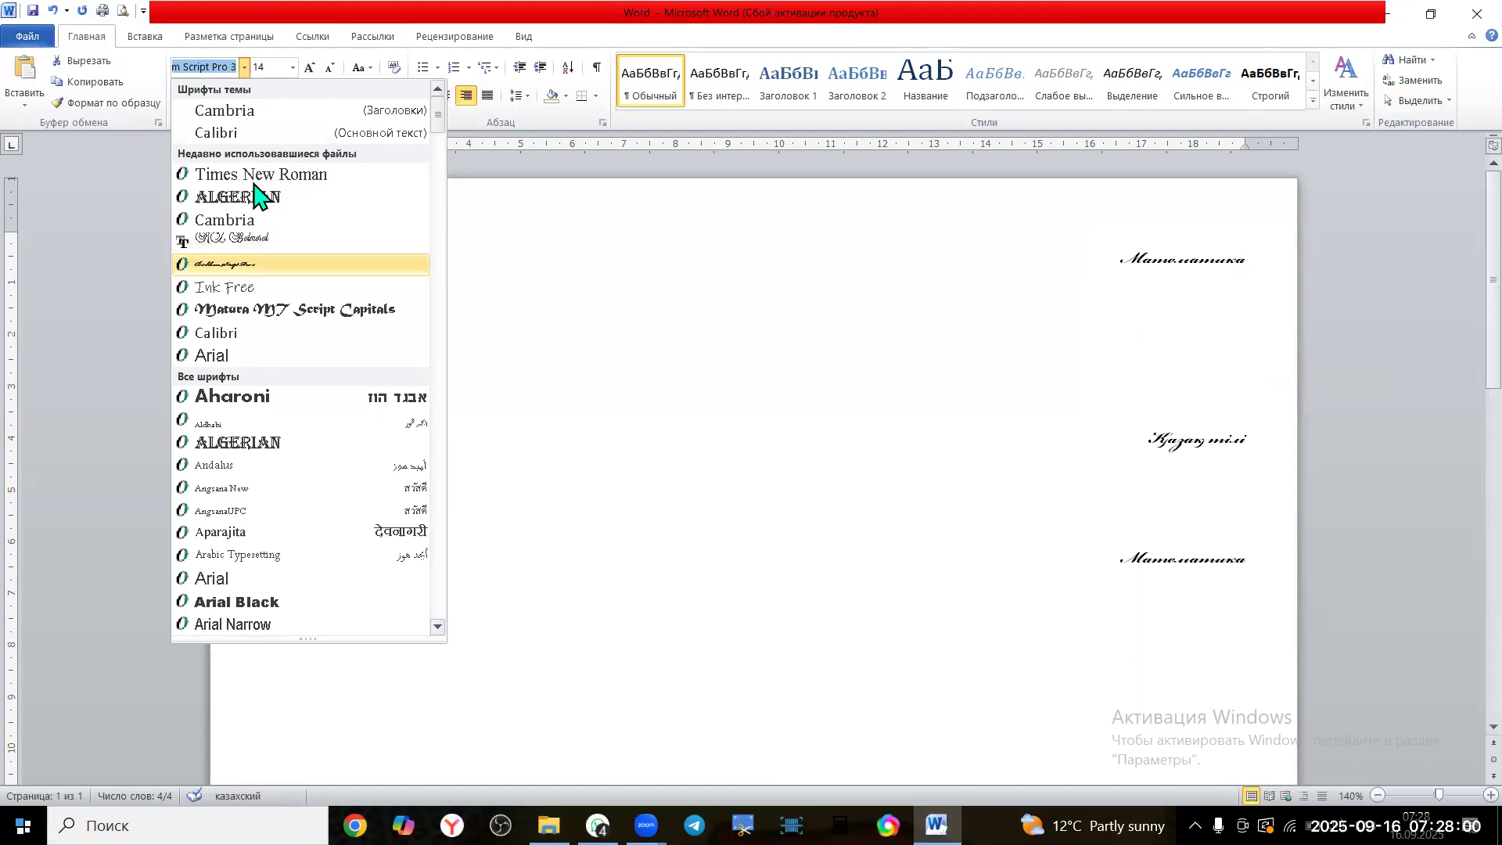
pyautogui.press('Down')
pyautogui.press('Down')
pyautogui.press('Down')
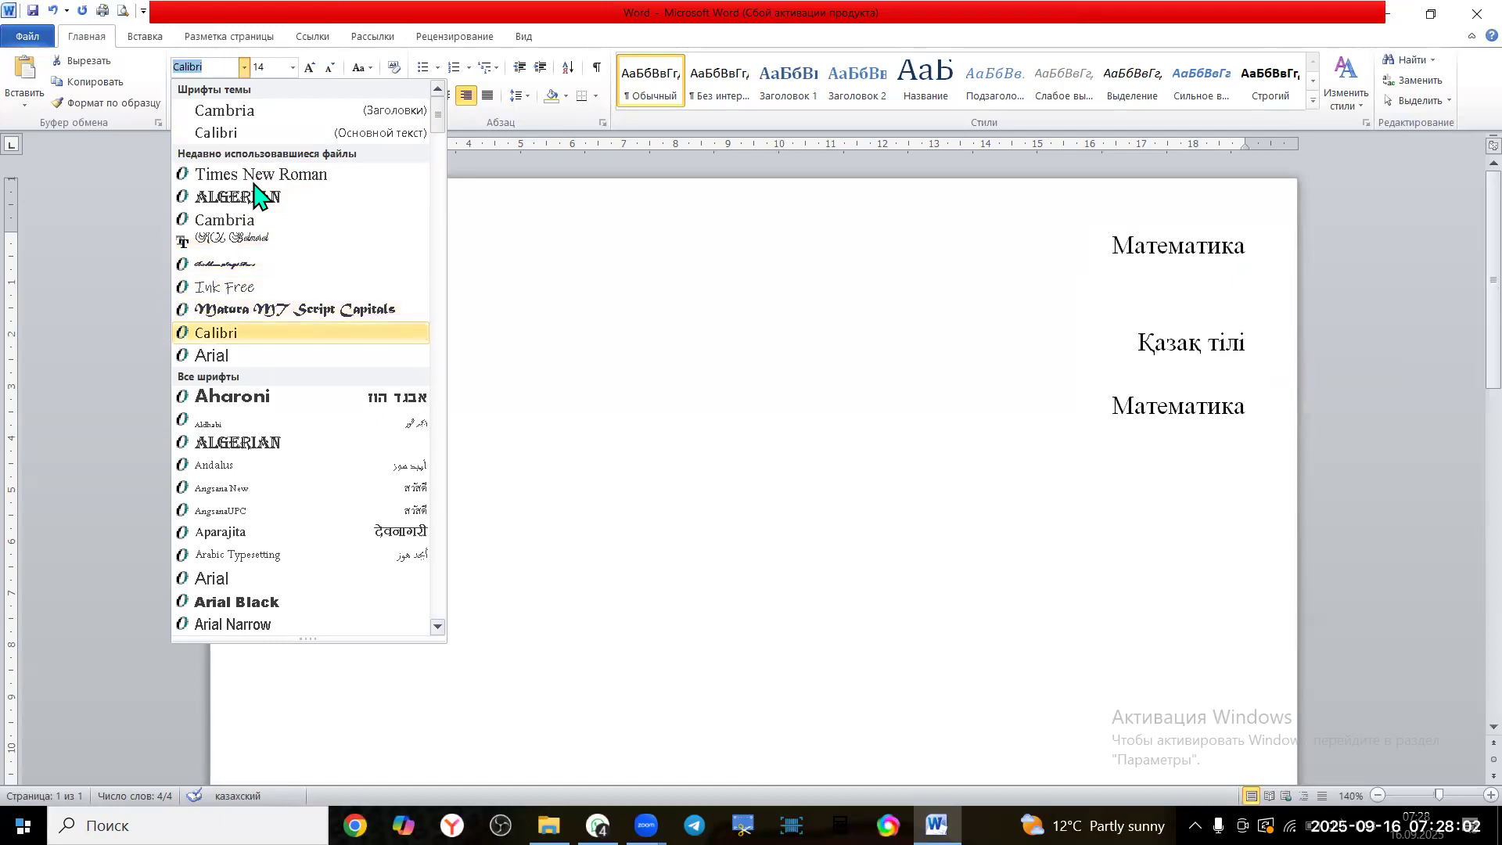
pyautogui.press('Down')
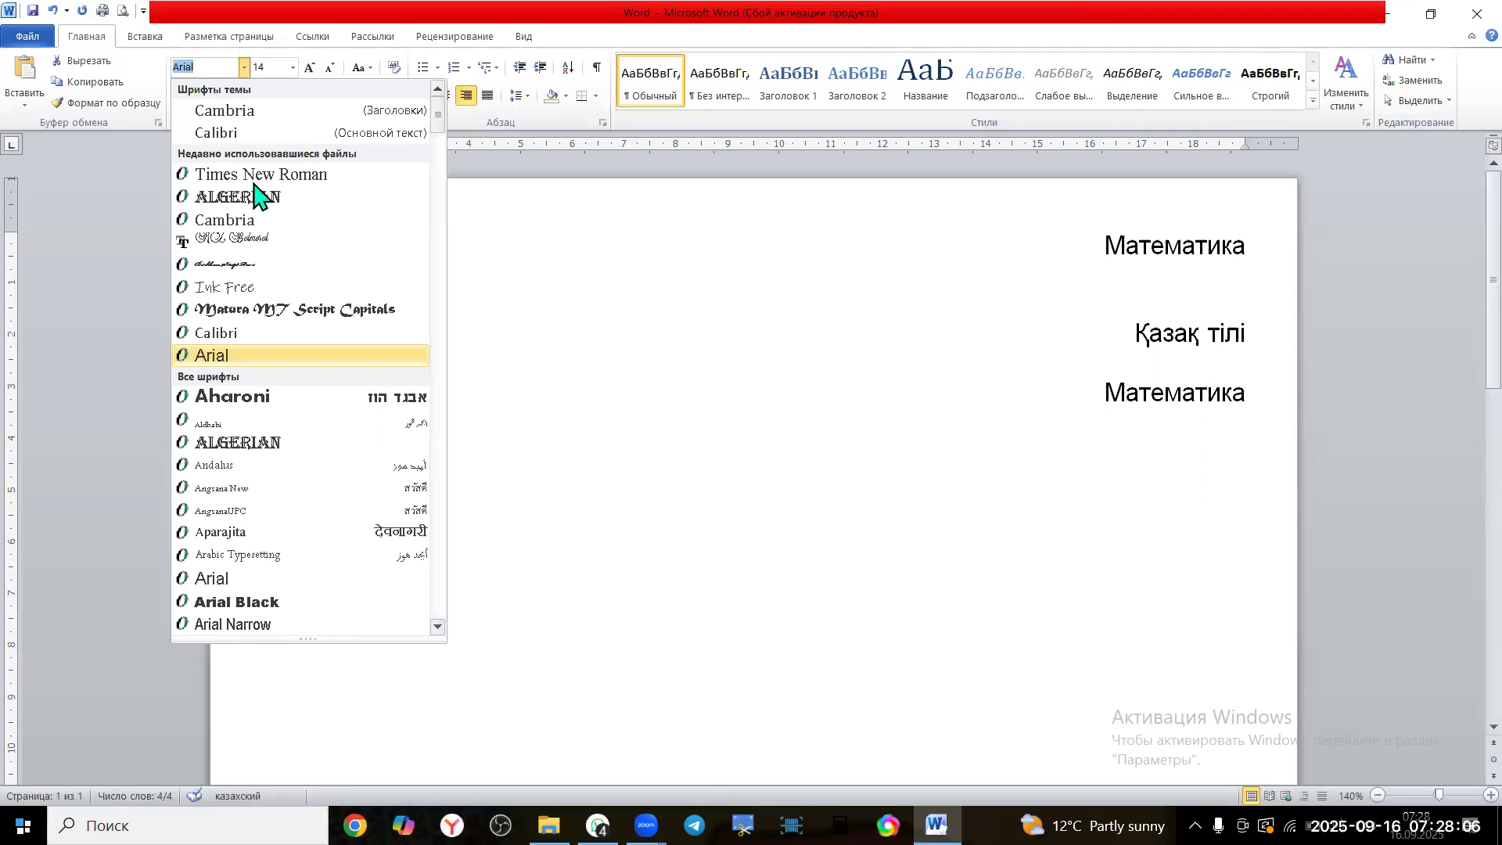
pyautogui.press('Up')
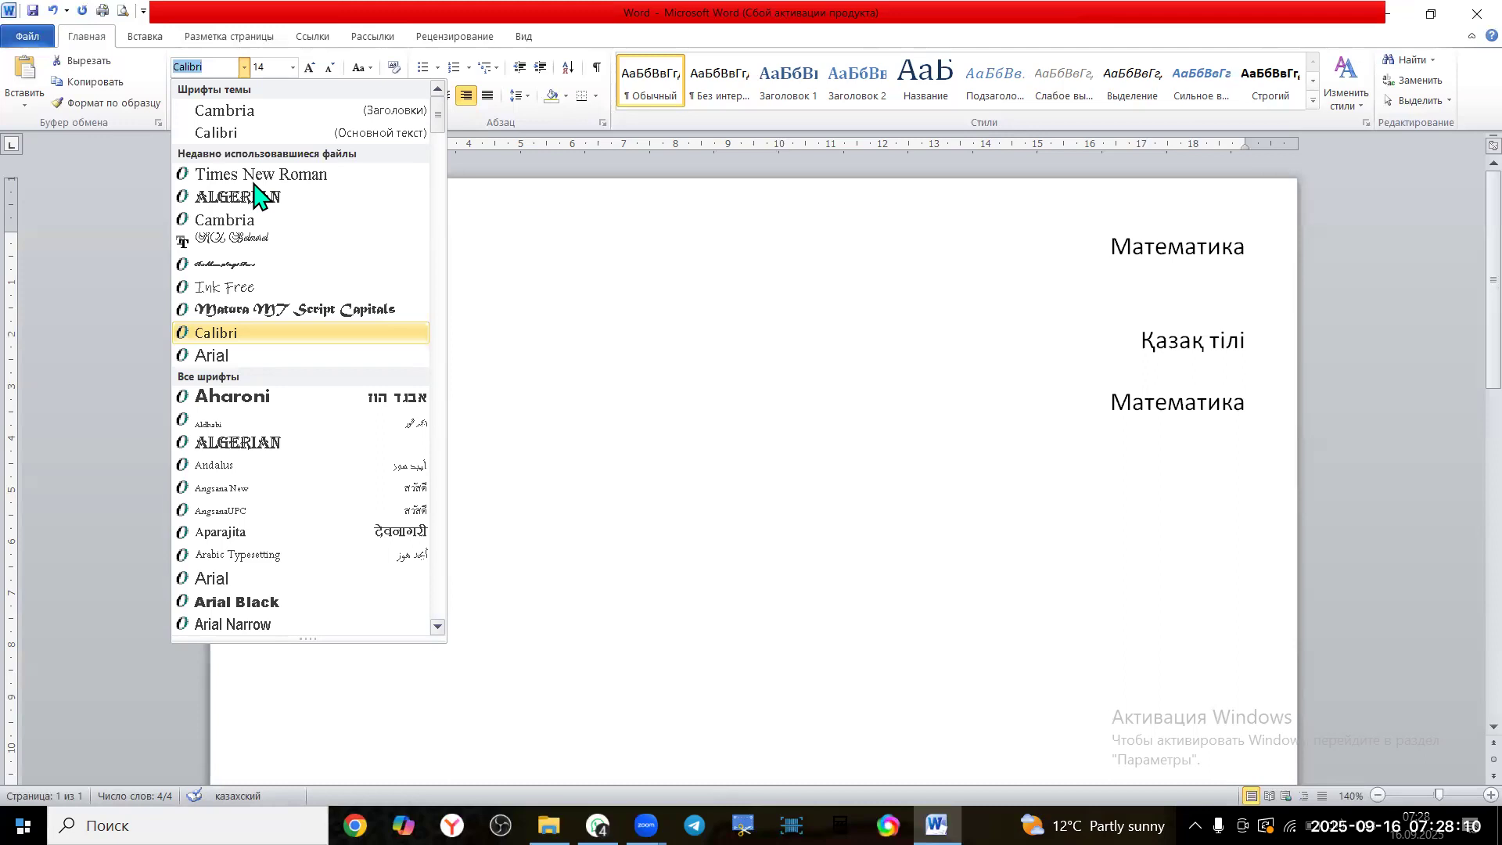
pyautogui.click(211, 333)
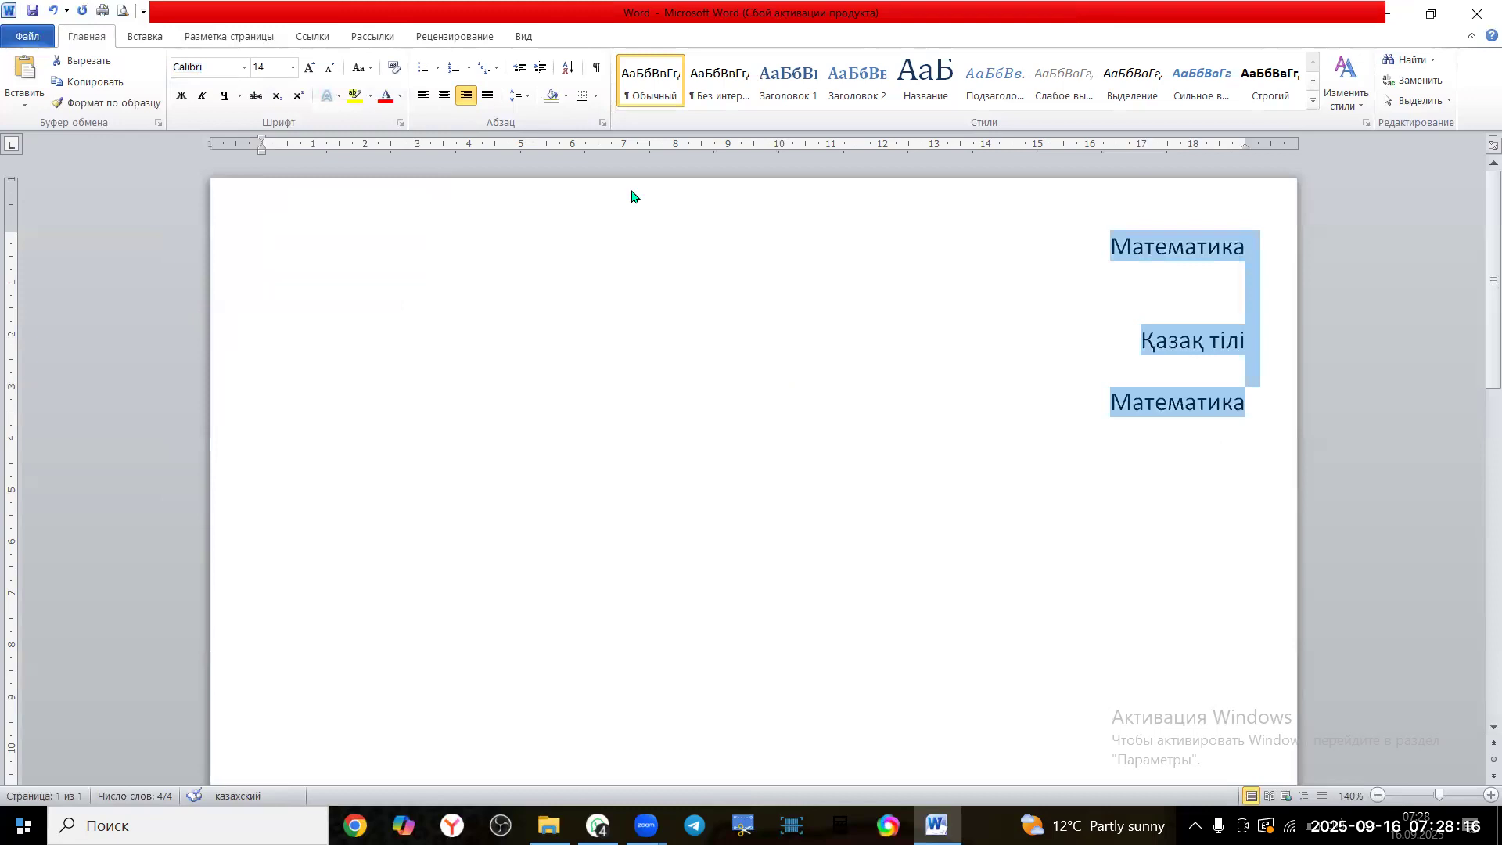
# Set the selected lines' font size to 15,5, enlarge it one step to 16 and shrink it to 14
pyautogui.click(603, 124)
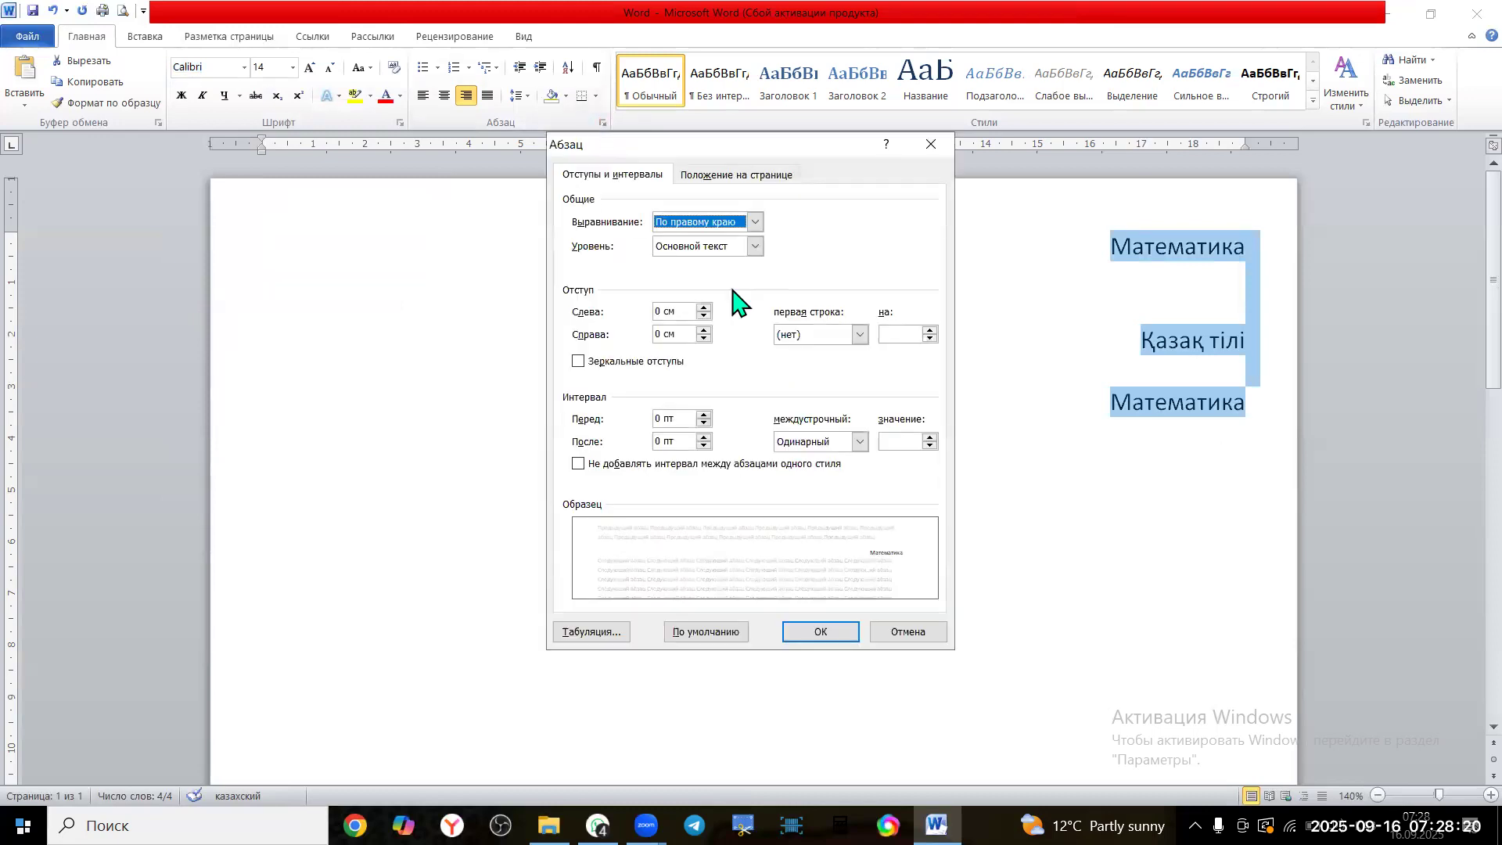
pyautogui.press('Escape')
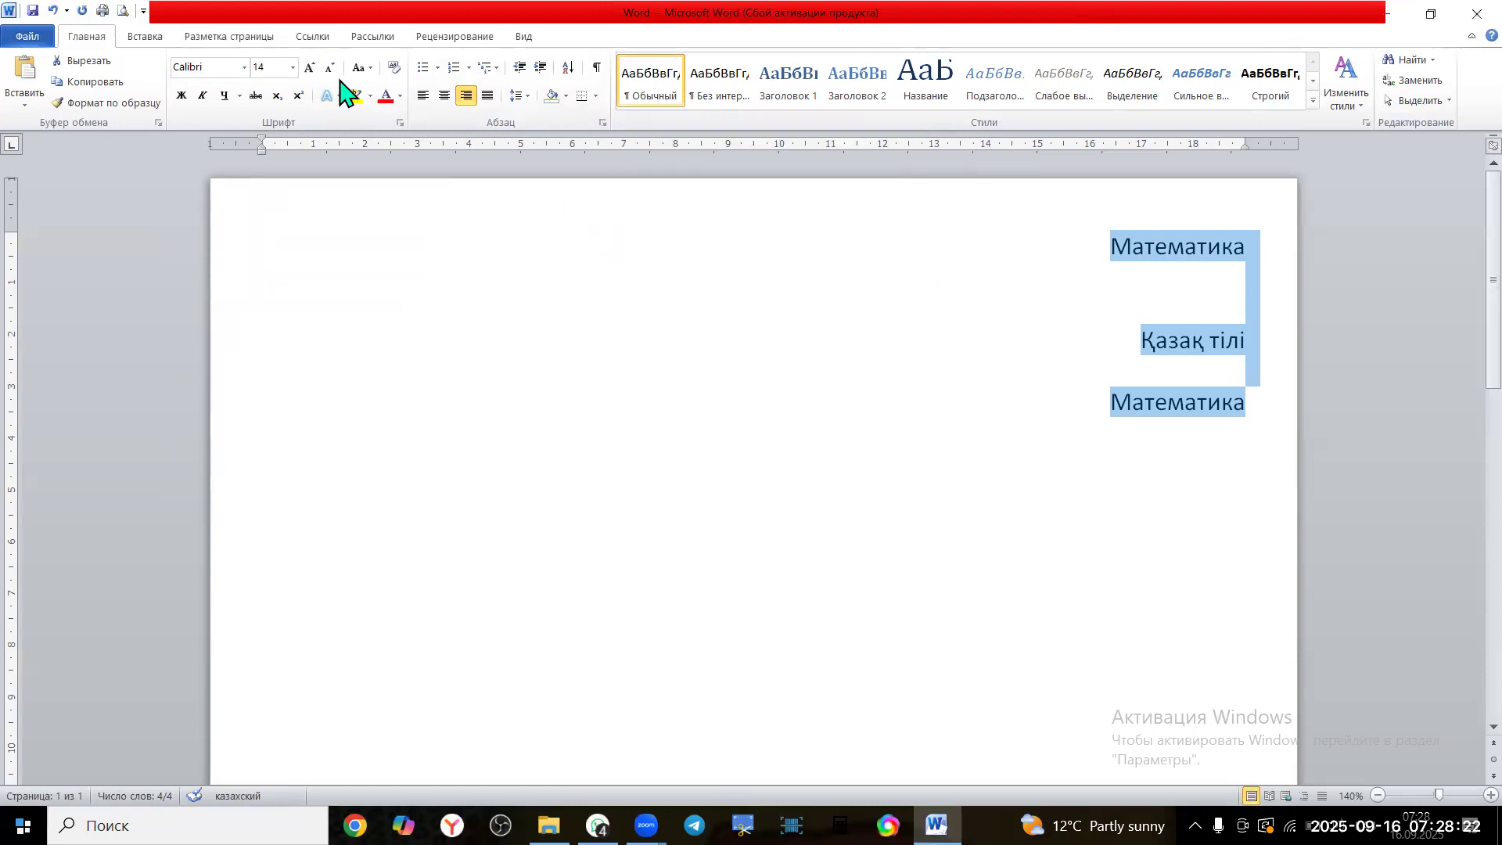
pyautogui.click(295, 67)
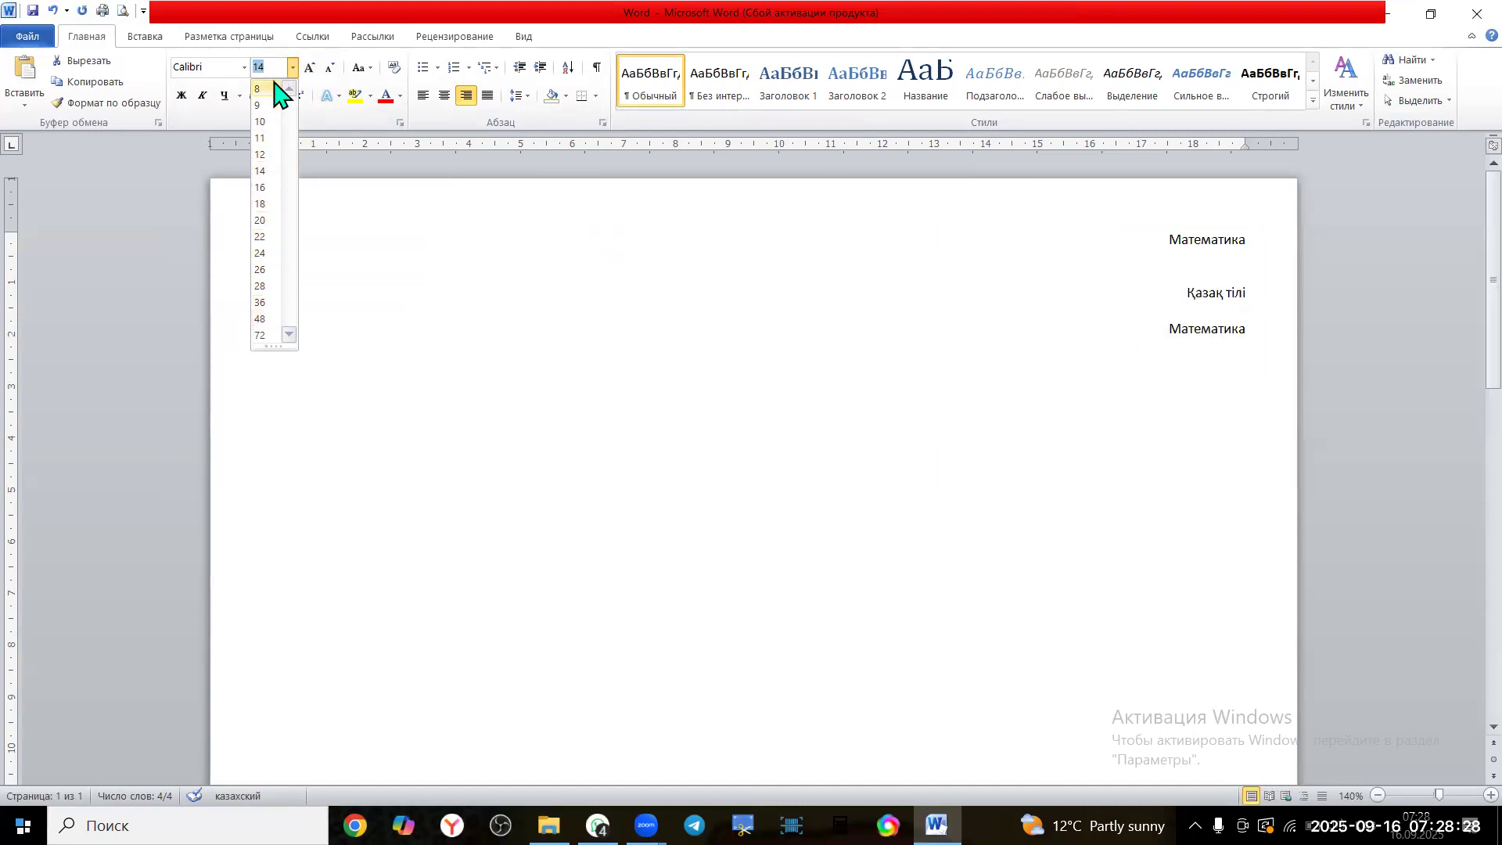
pyautogui.write('1')
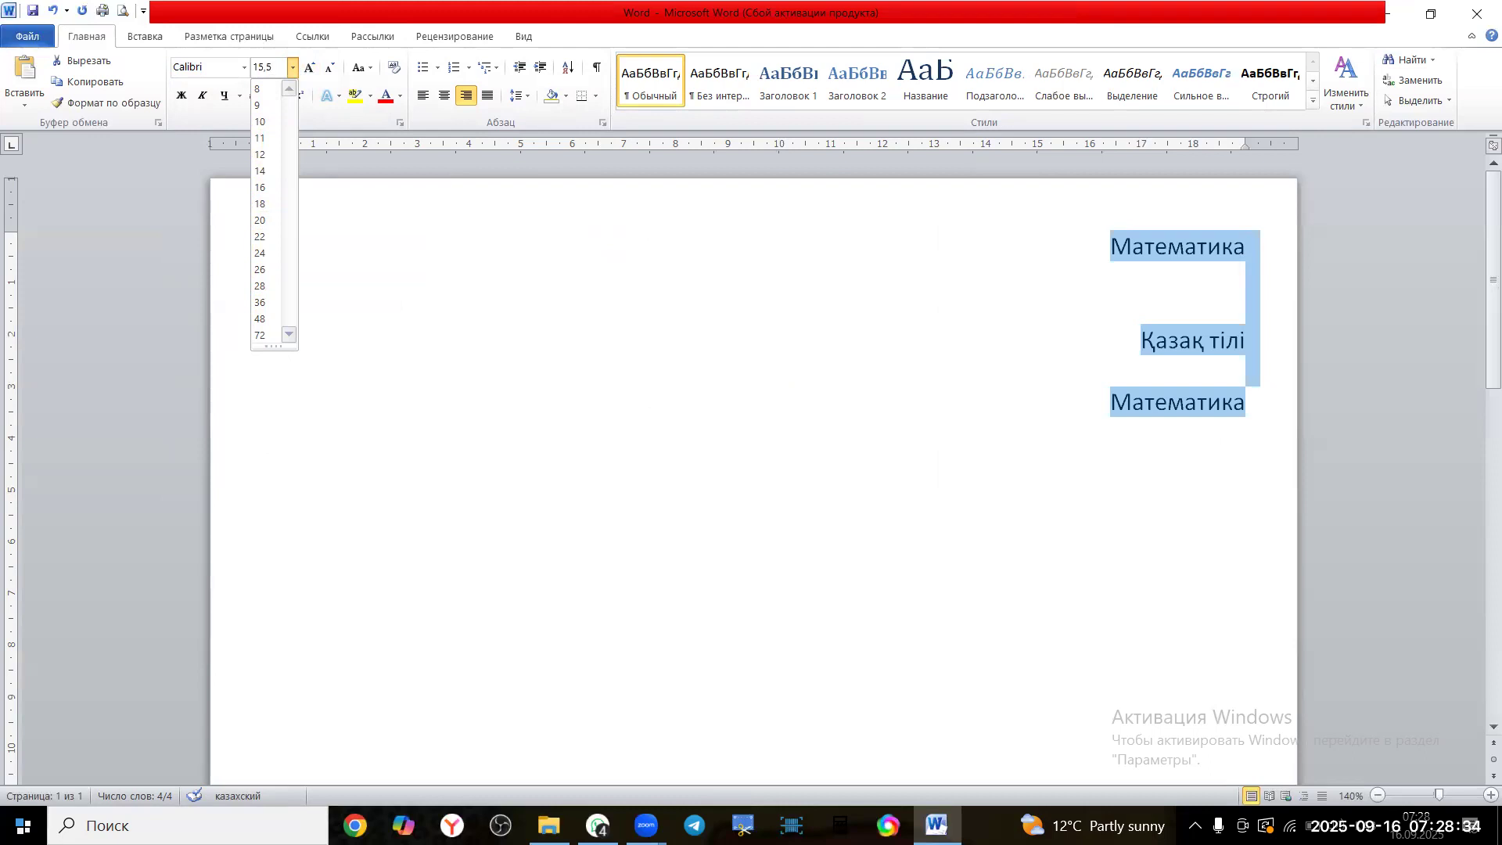
pyautogui.press('Return')
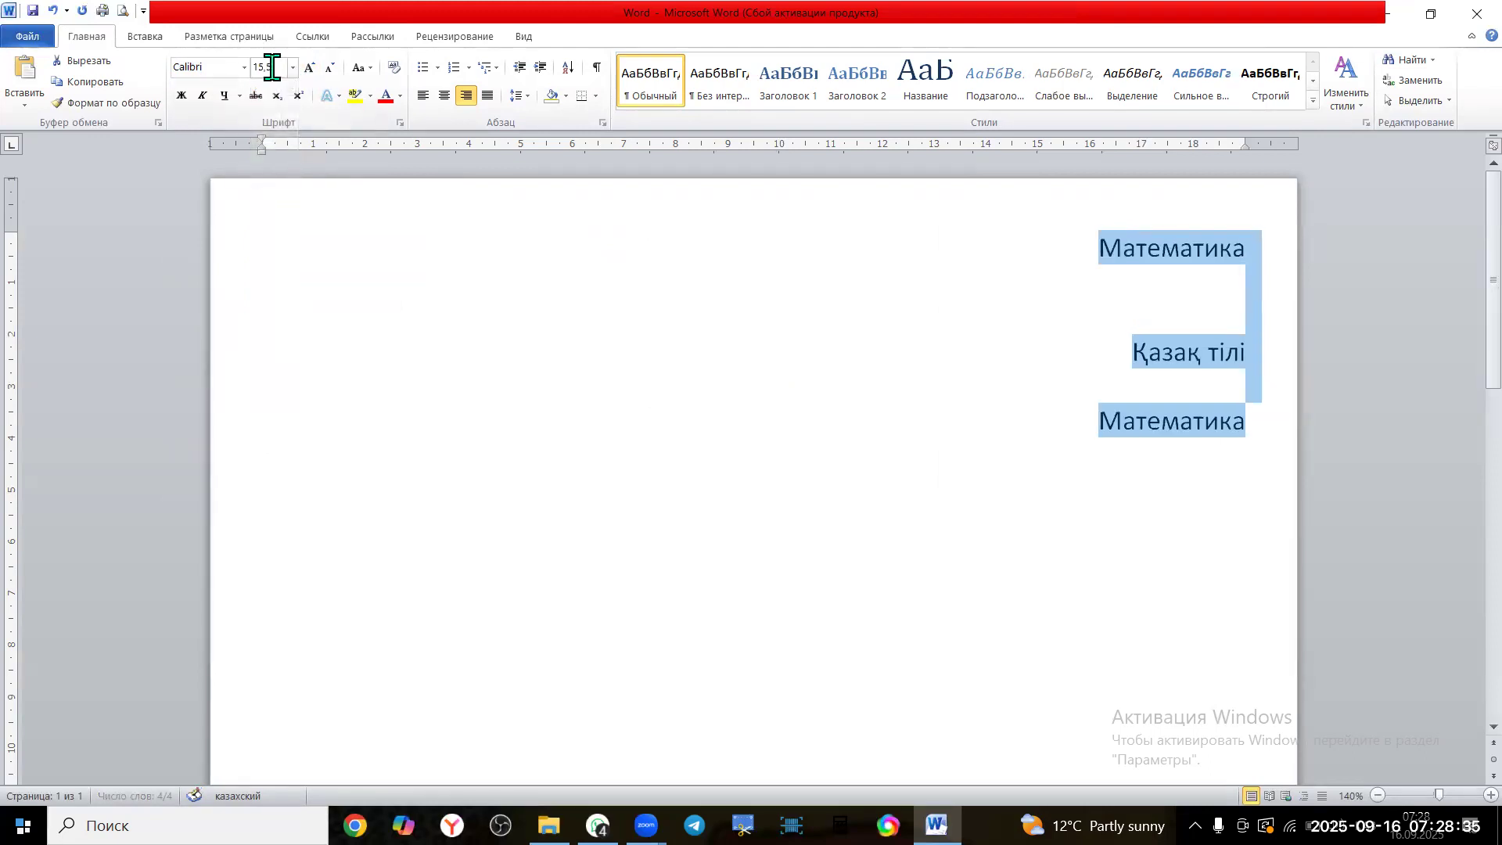
pyautogui.click(311, 75)
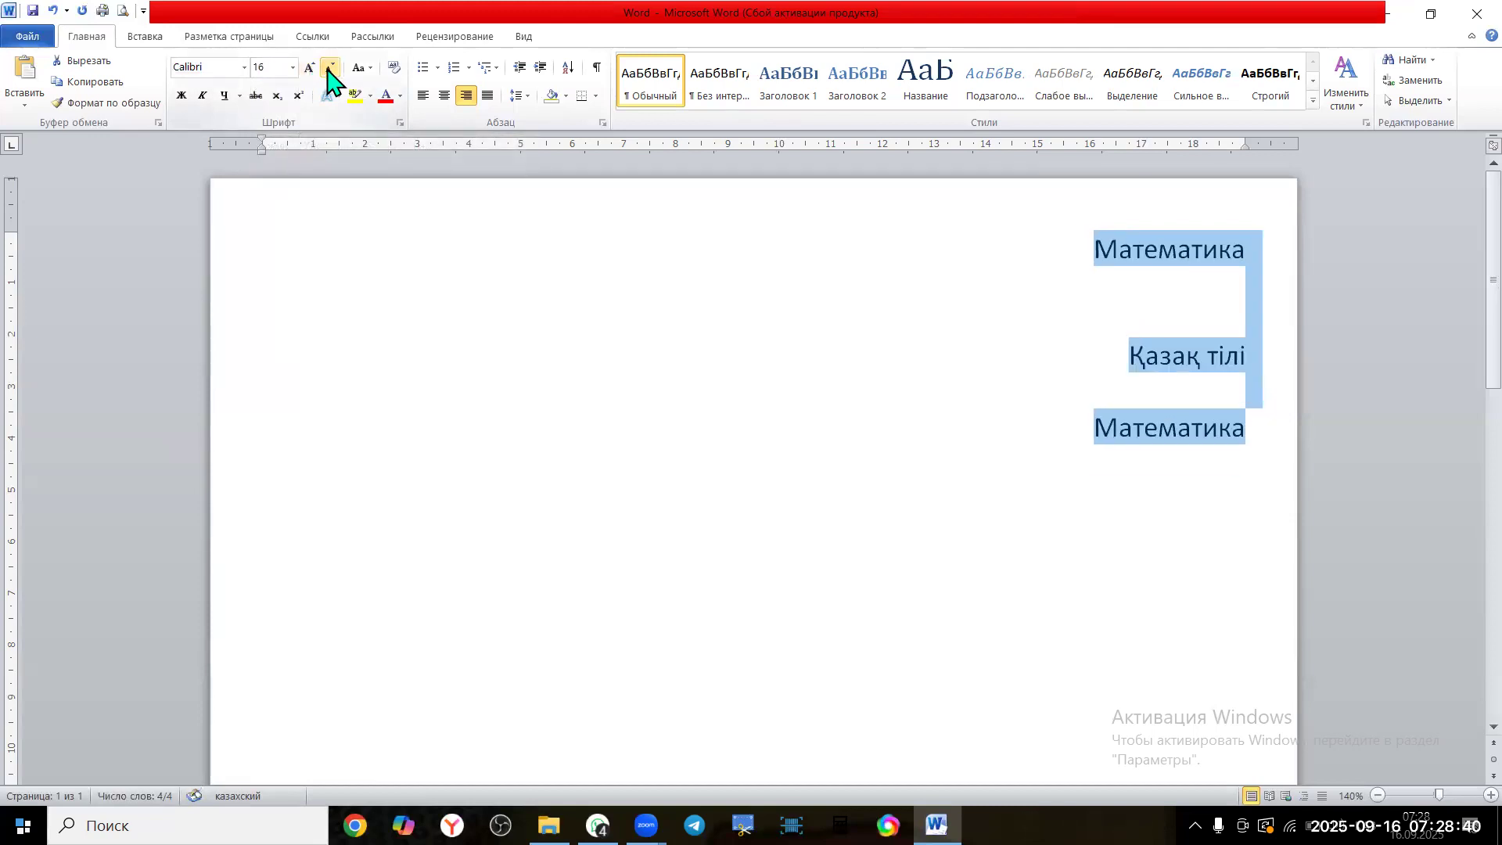
pyautogui.click(330, 69)
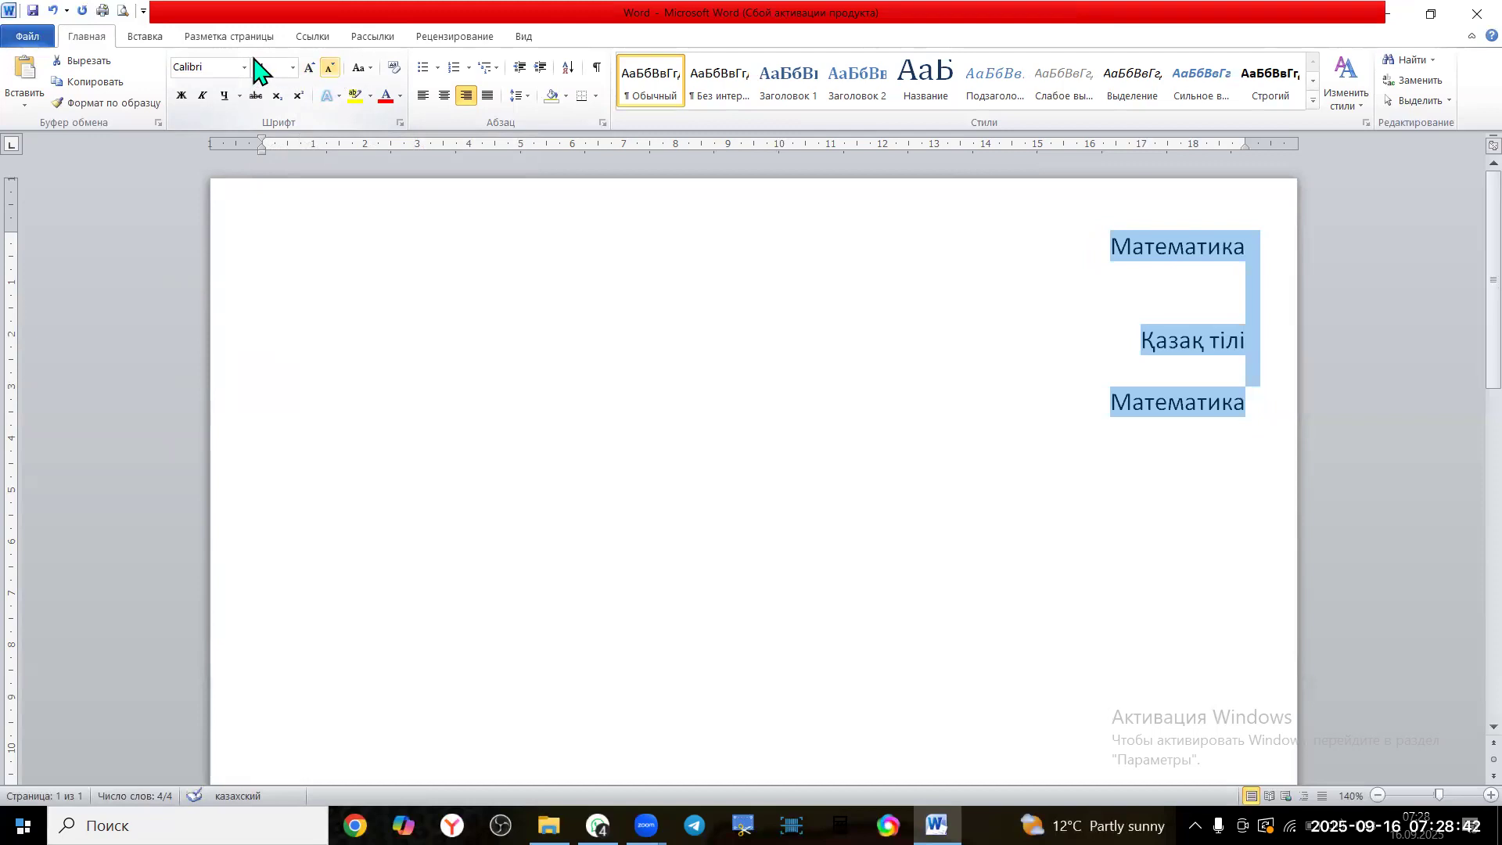
# Make all the text lines bold and align them to the left
pyautogui.click(182, 97)
pyautogui.click(720, 245)
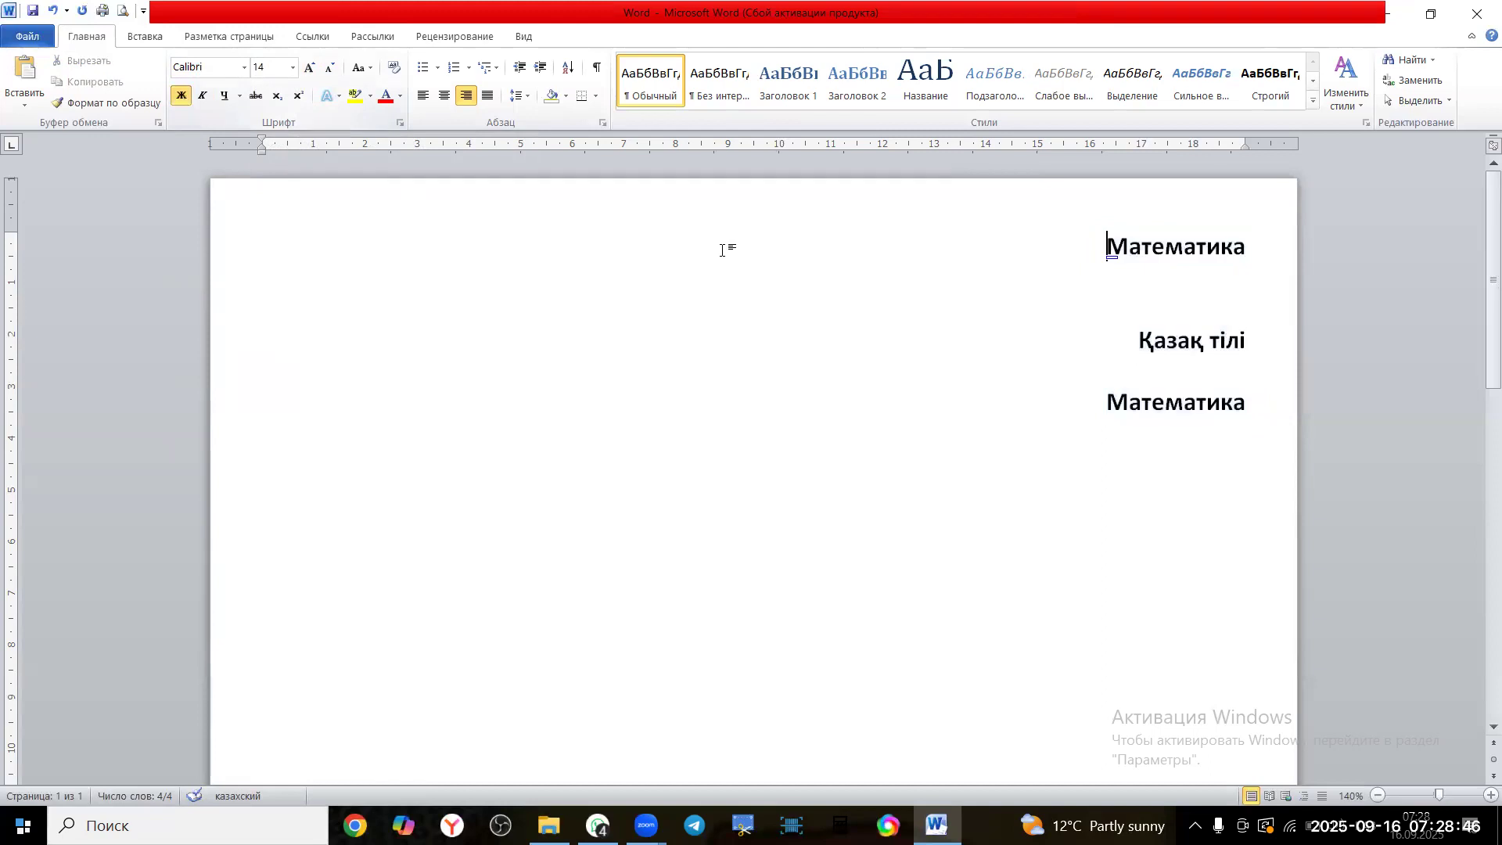
pyautogui.moveTo(1102, 244); pyautogui.dragTo(1307, 402)
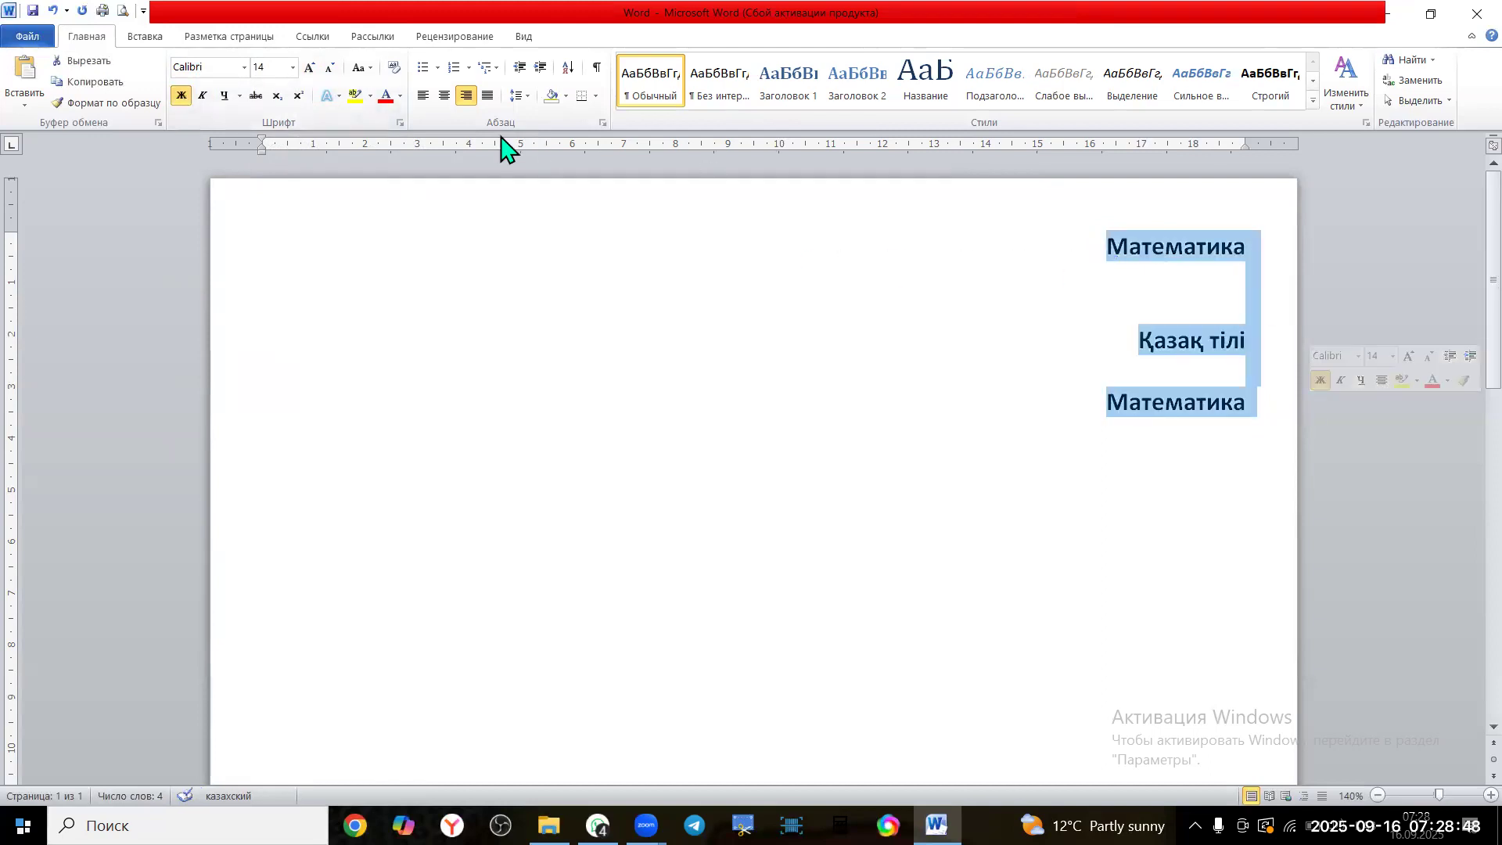
pyautogui.click(442, 97)
pyautogui.click(423, 97)
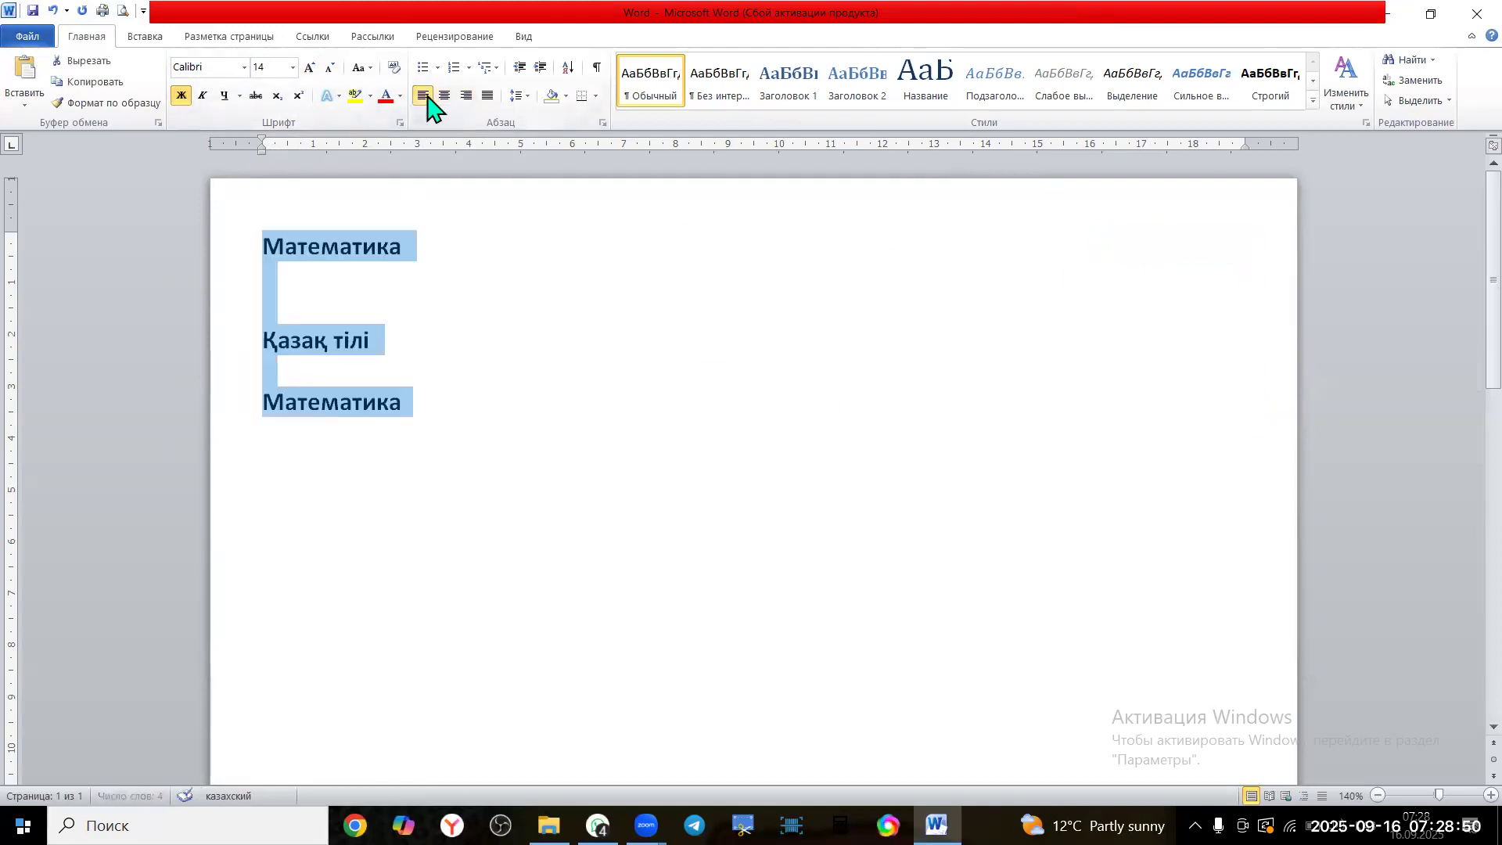
# Apply italics and underline to all the text lines
pyautogui.click(204, 97)
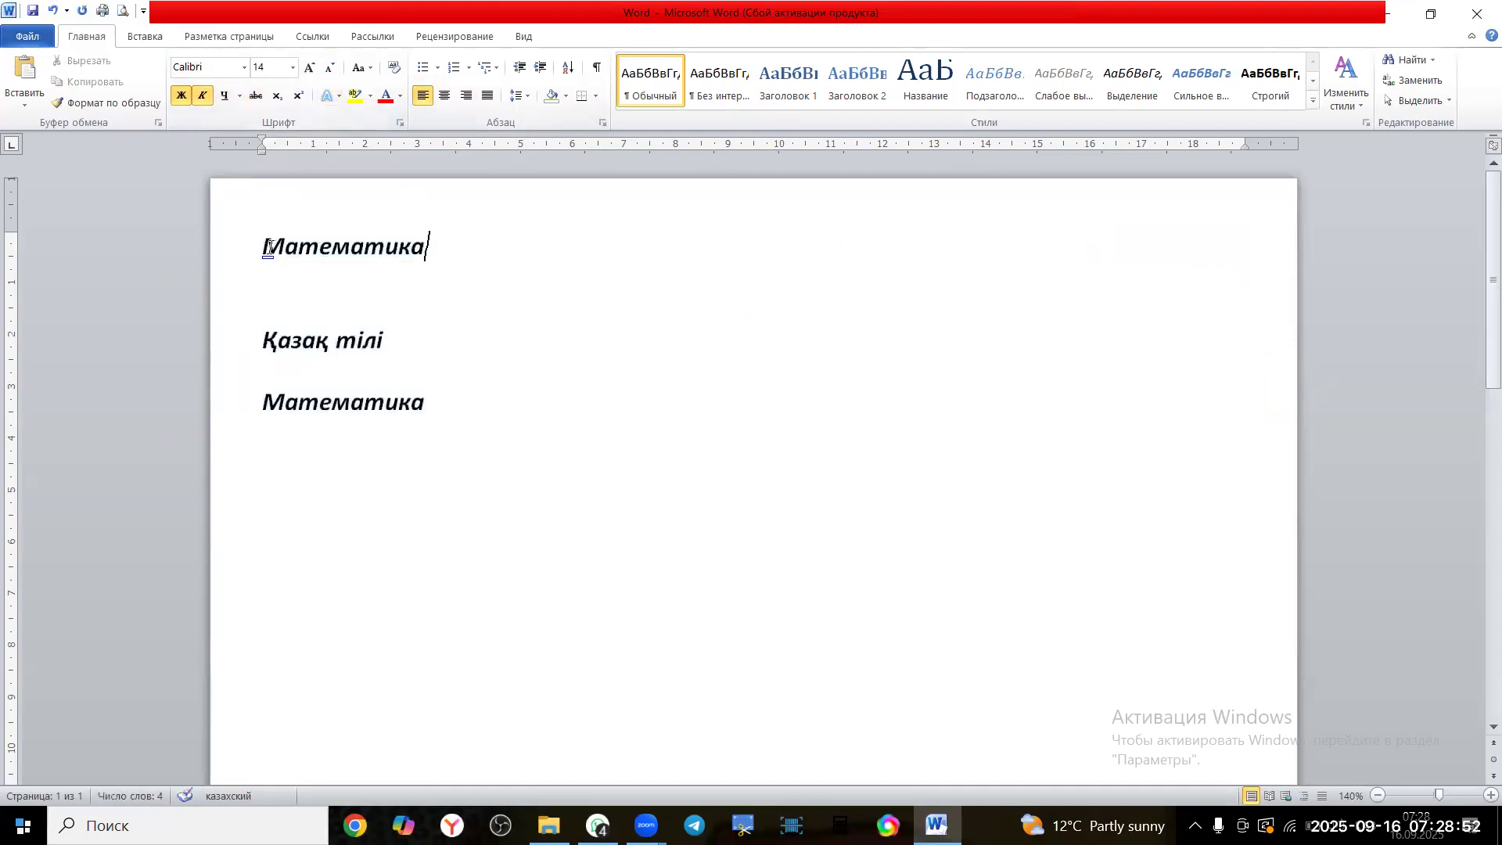
pyautogui.moveTo(302, 266); pyautogui.dragTo(503, 402)
pyautogui.click(225, 96)
pyautogui.click(459, 252)
# Remove the underline from the first "Математика" and the italics from "Қазақ тілі"
pyautogui.moveTo(267, 247); pyautogui.dragTo(438, 247)
pyautogui.click(224, 96)
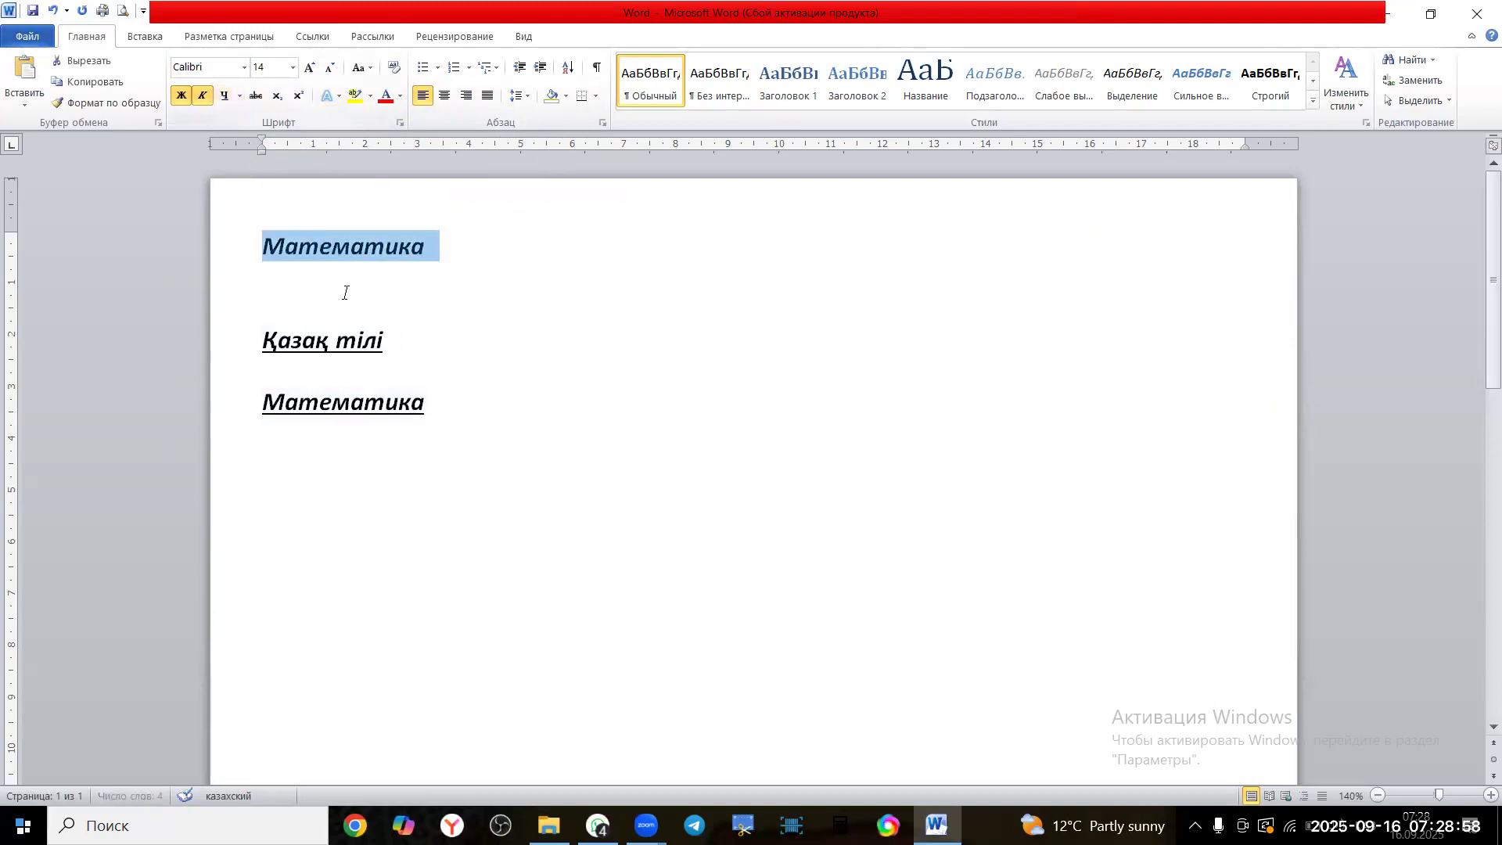
pyautogui.moveTo(264, 340); pyautogui.dragTo(395, 339)
pyautogui.click(208, 101)
pyautogui.click(399, 305)
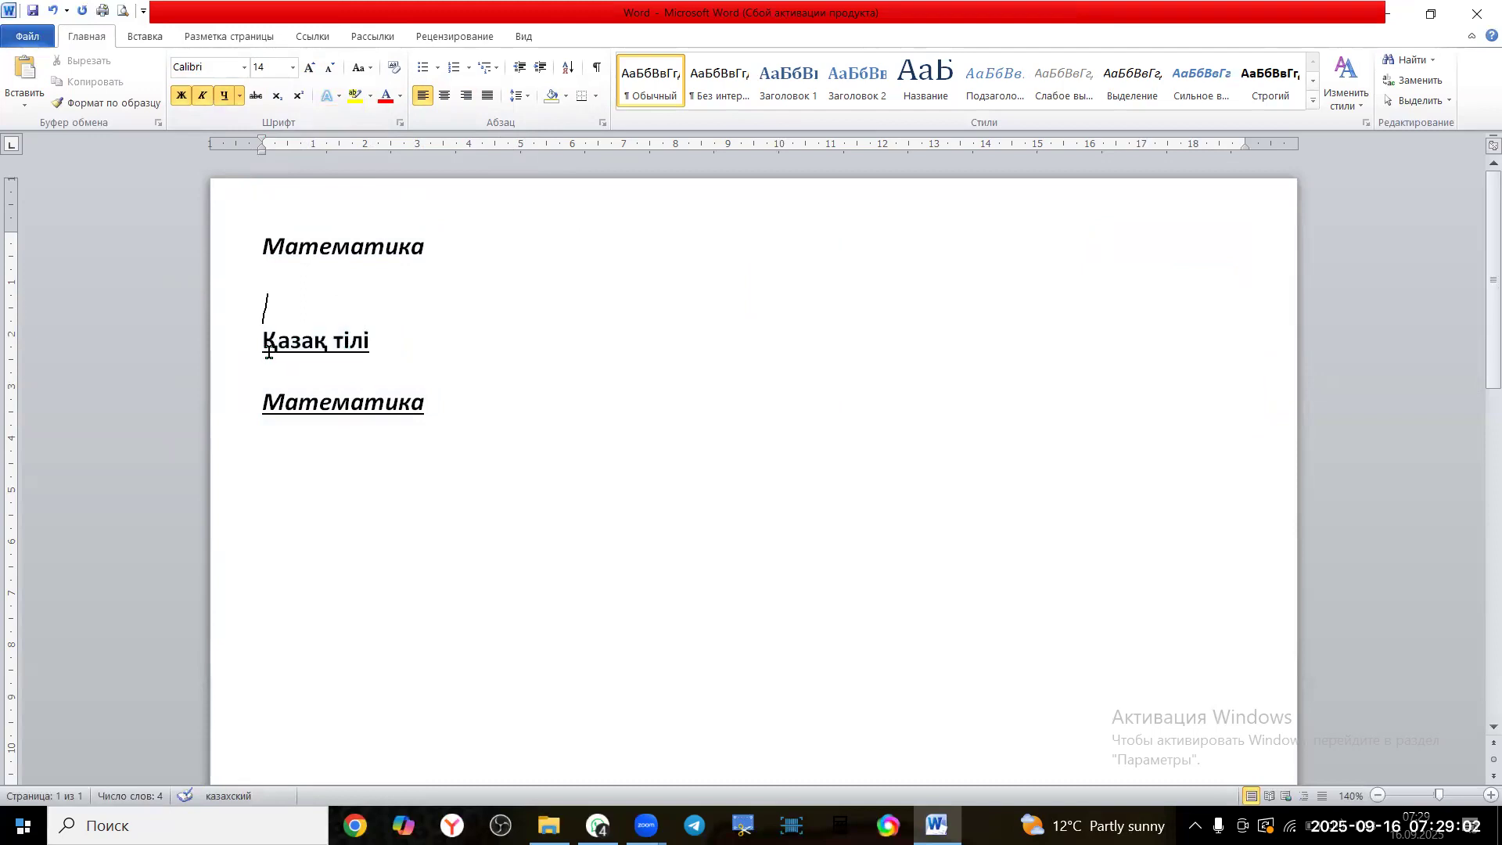
# Remove the bold formatting from the last "Математика" line
pyautogui.moveTo(264, 344); pyautogui.dragTo(396, 340)
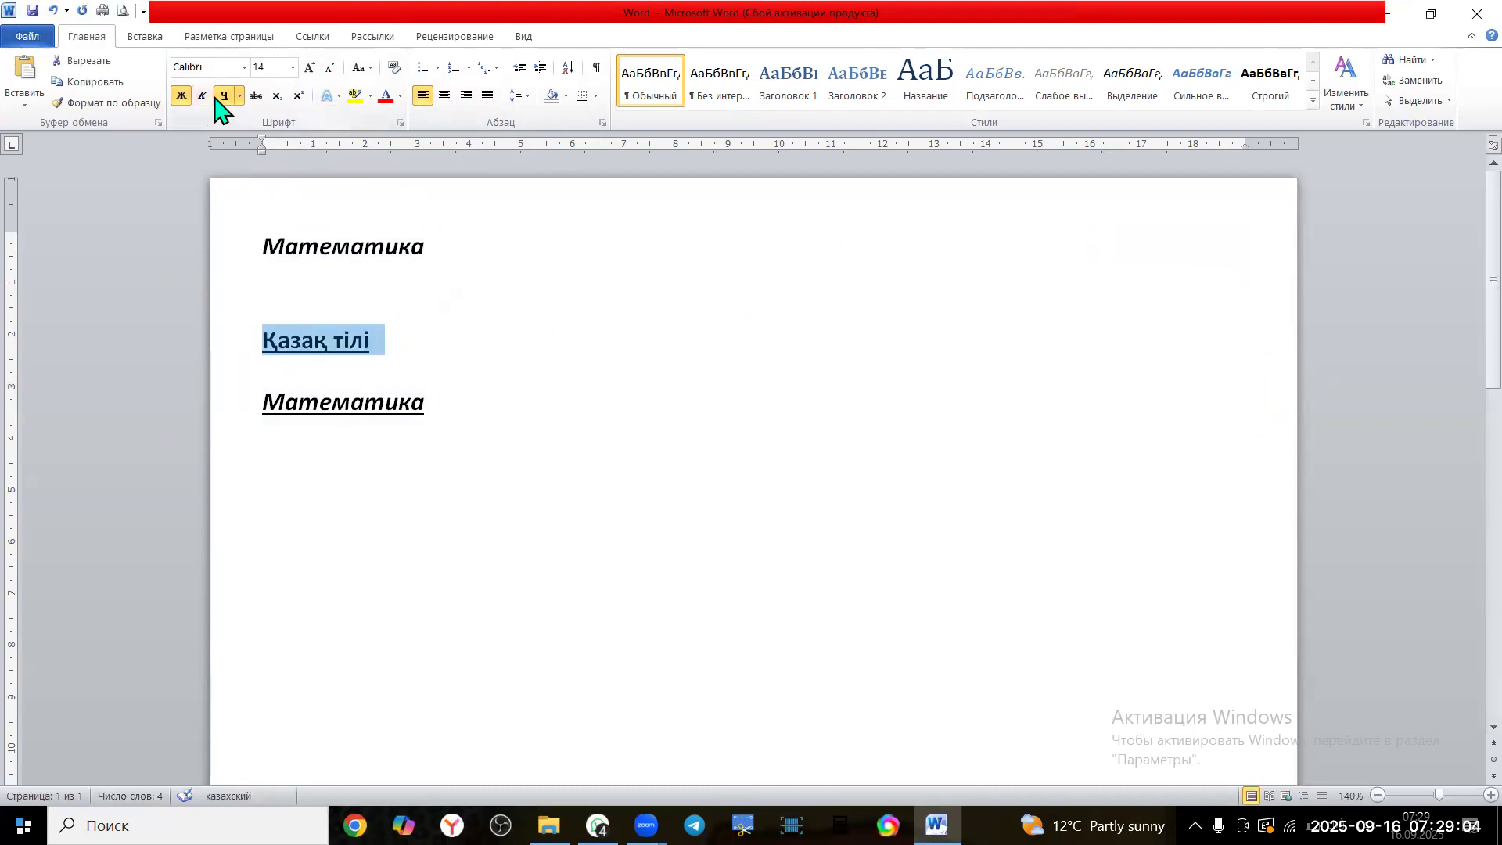
pyautogui.click(305, 376)
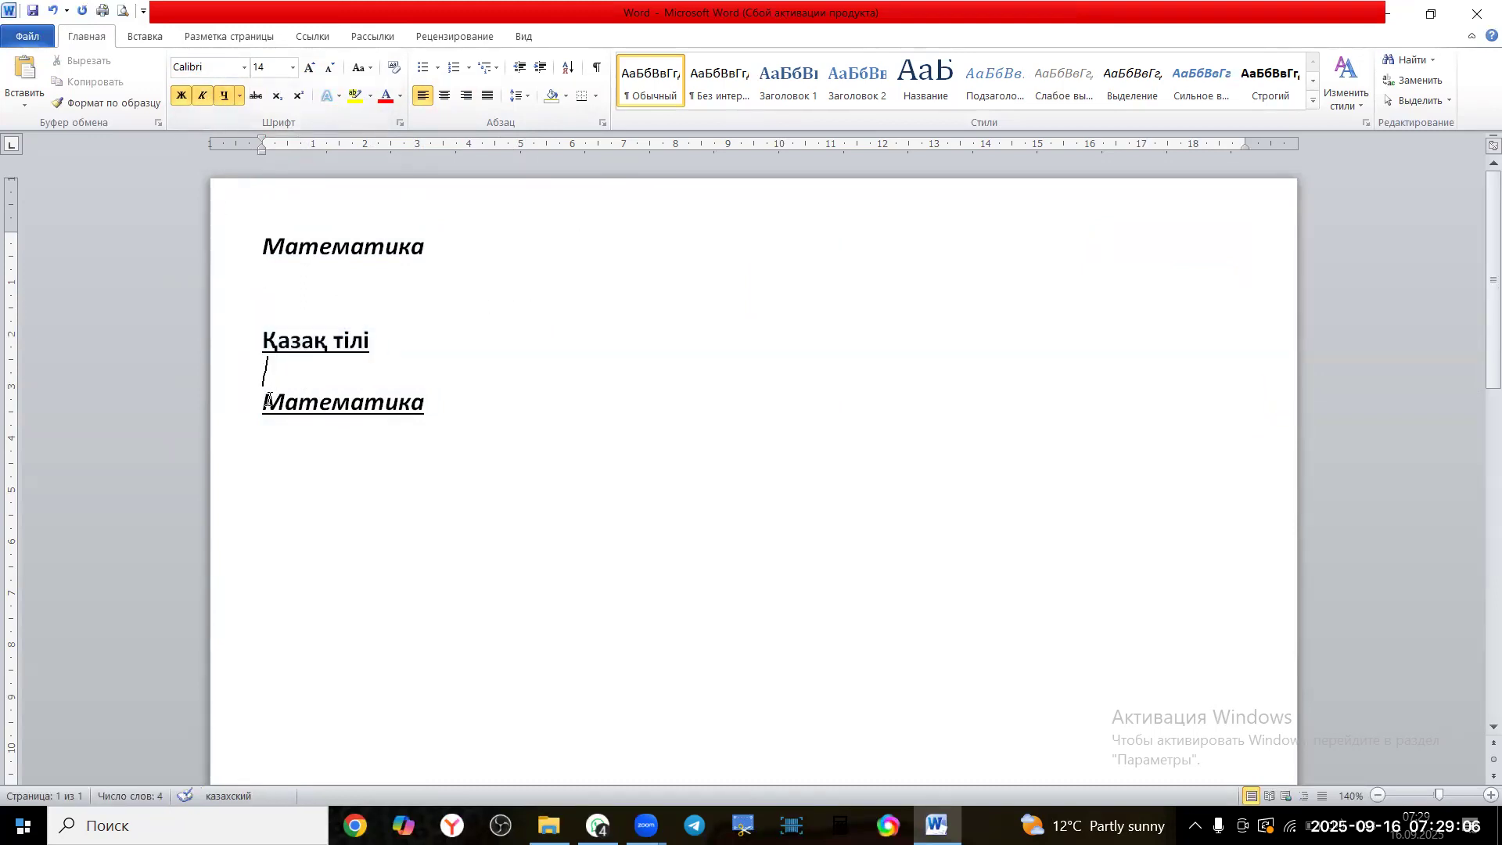
pyautogui.moveTo(265, 402); pyautogui.dragTo(439, 402)
pyautogui.click(181, 96)
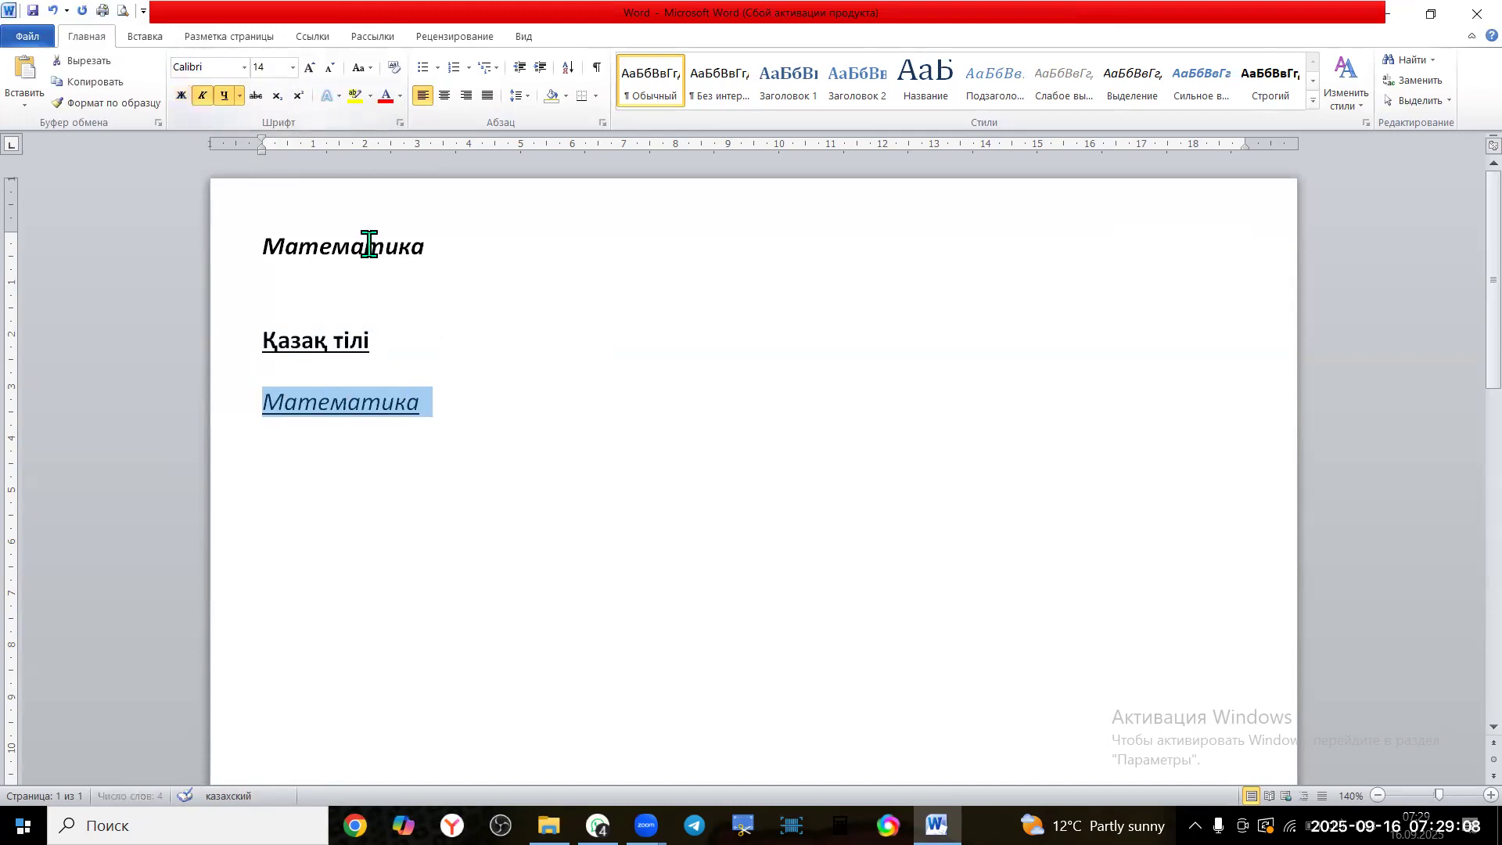
pyautogui.click(443, 302)
# Select all the text lines and clear their bold, italic and underline formatting
pyautogui.moveTo(267, 245); pyautogui.dragTo(460, 406)
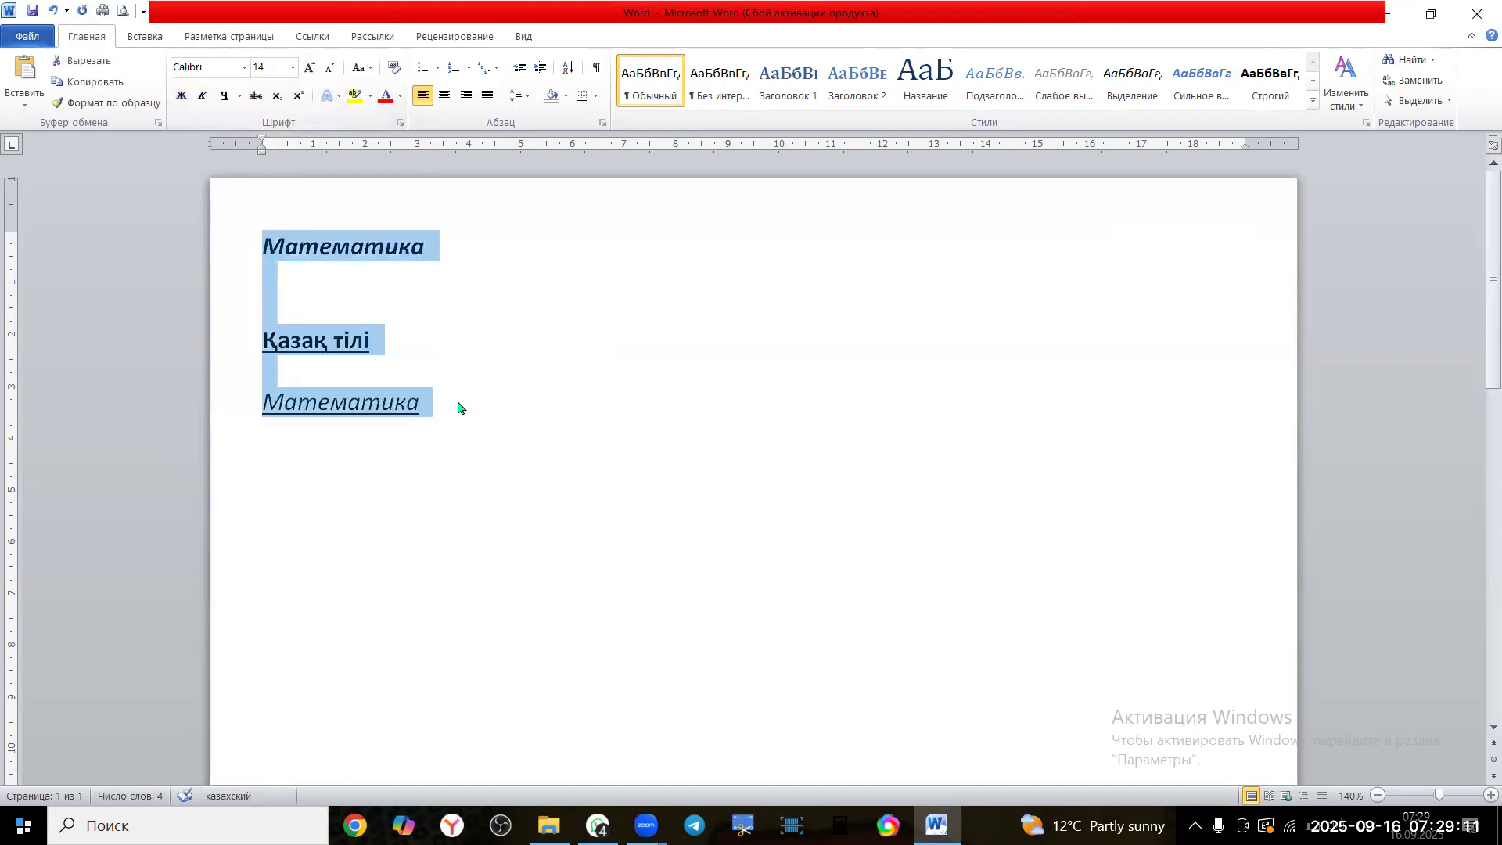
pyautogui.click(181, 96)
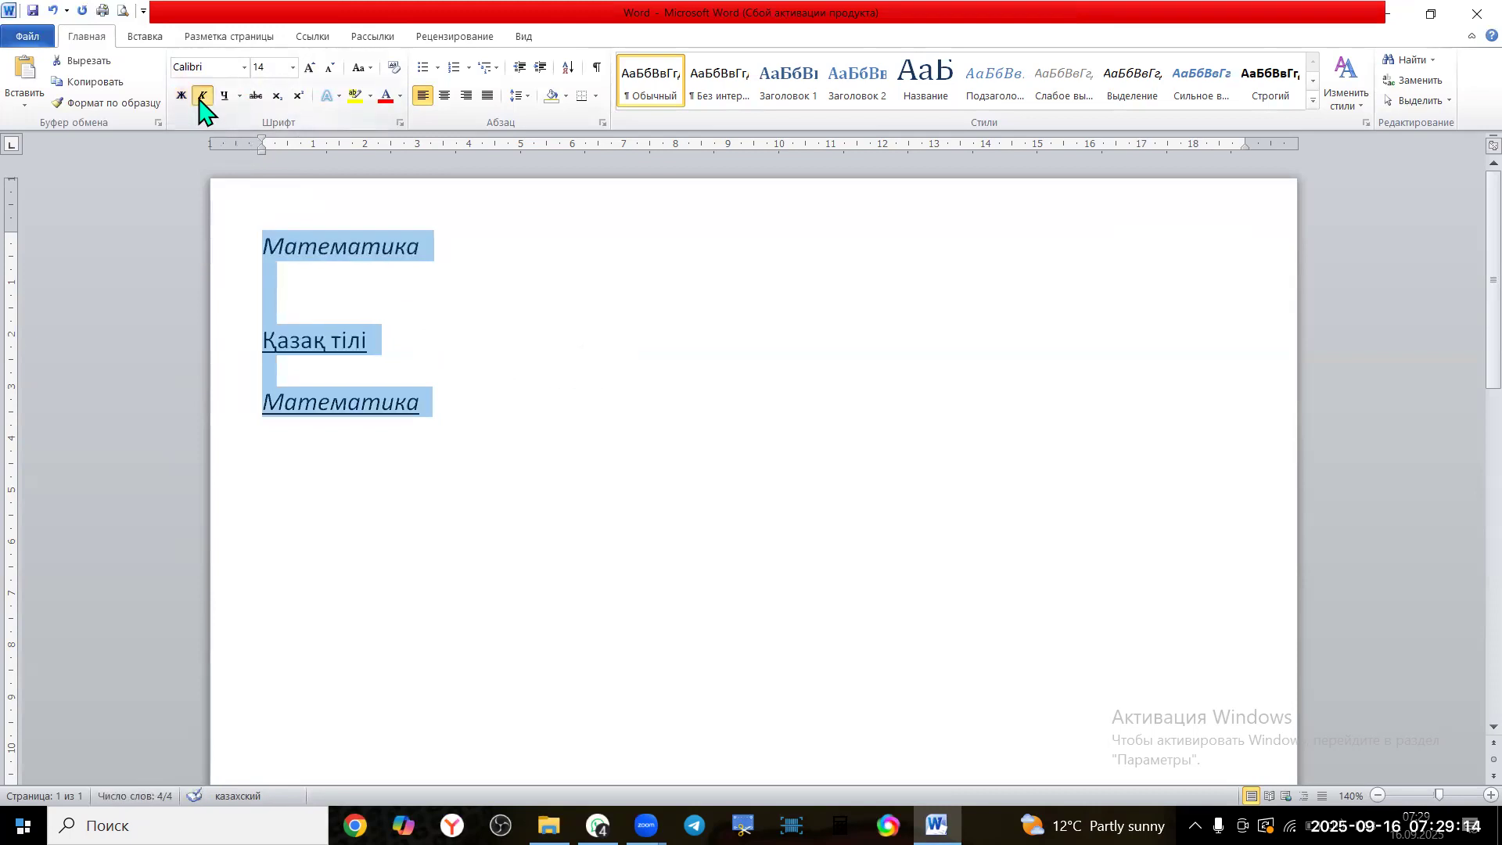
pyautogui.click(202, 95)
pyautogui.click(226, 96)
pyautogui.click(226, 96)
# Apply strikethrough to the first "Математика" line
pyautogui.click(519, 345)
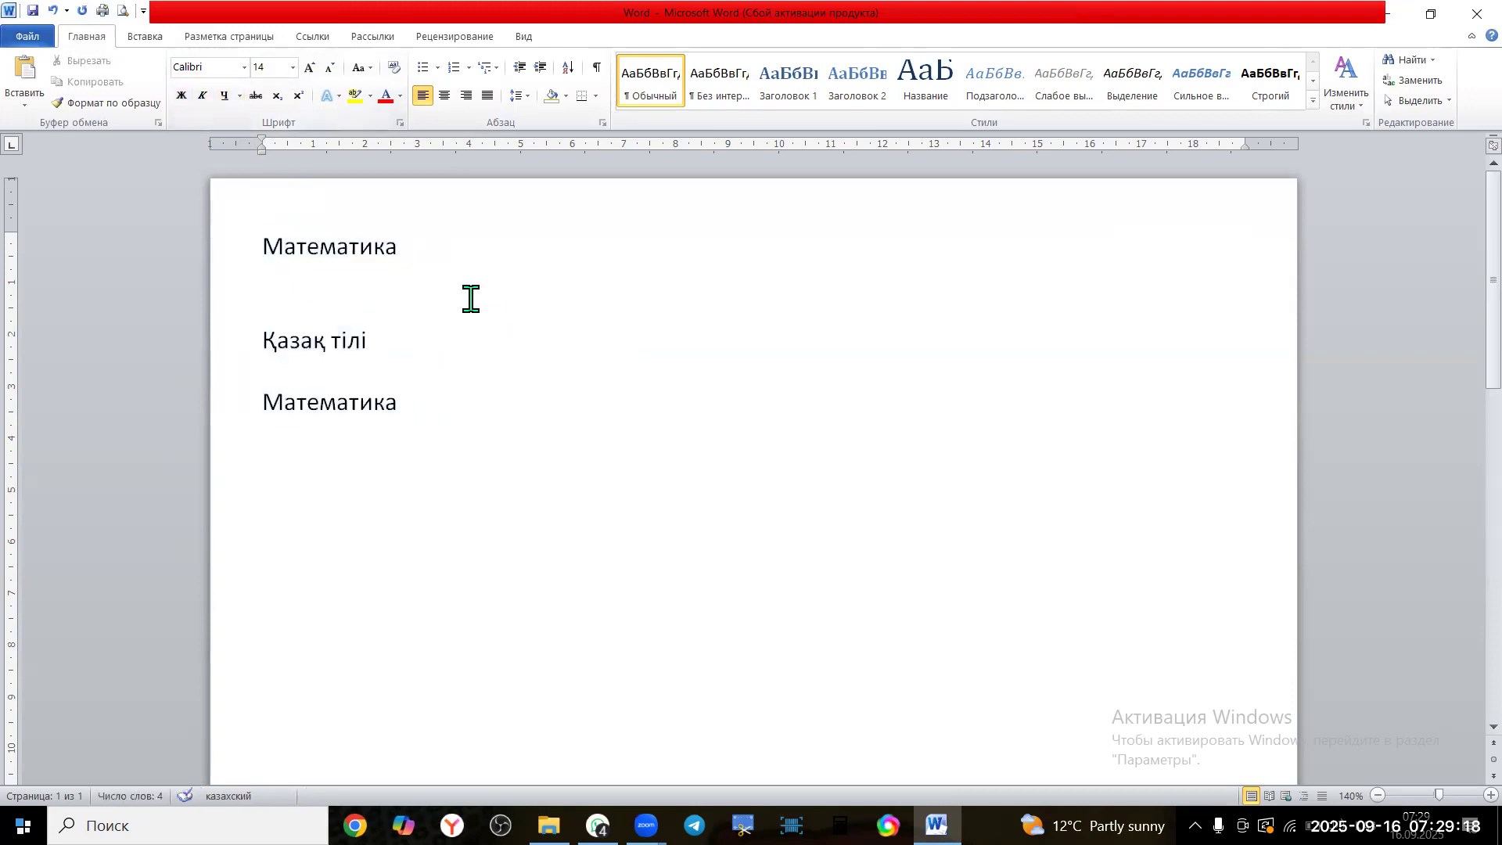
pyautogui.moveTo(272, 247); pyautogui.dragTo(410, 247)
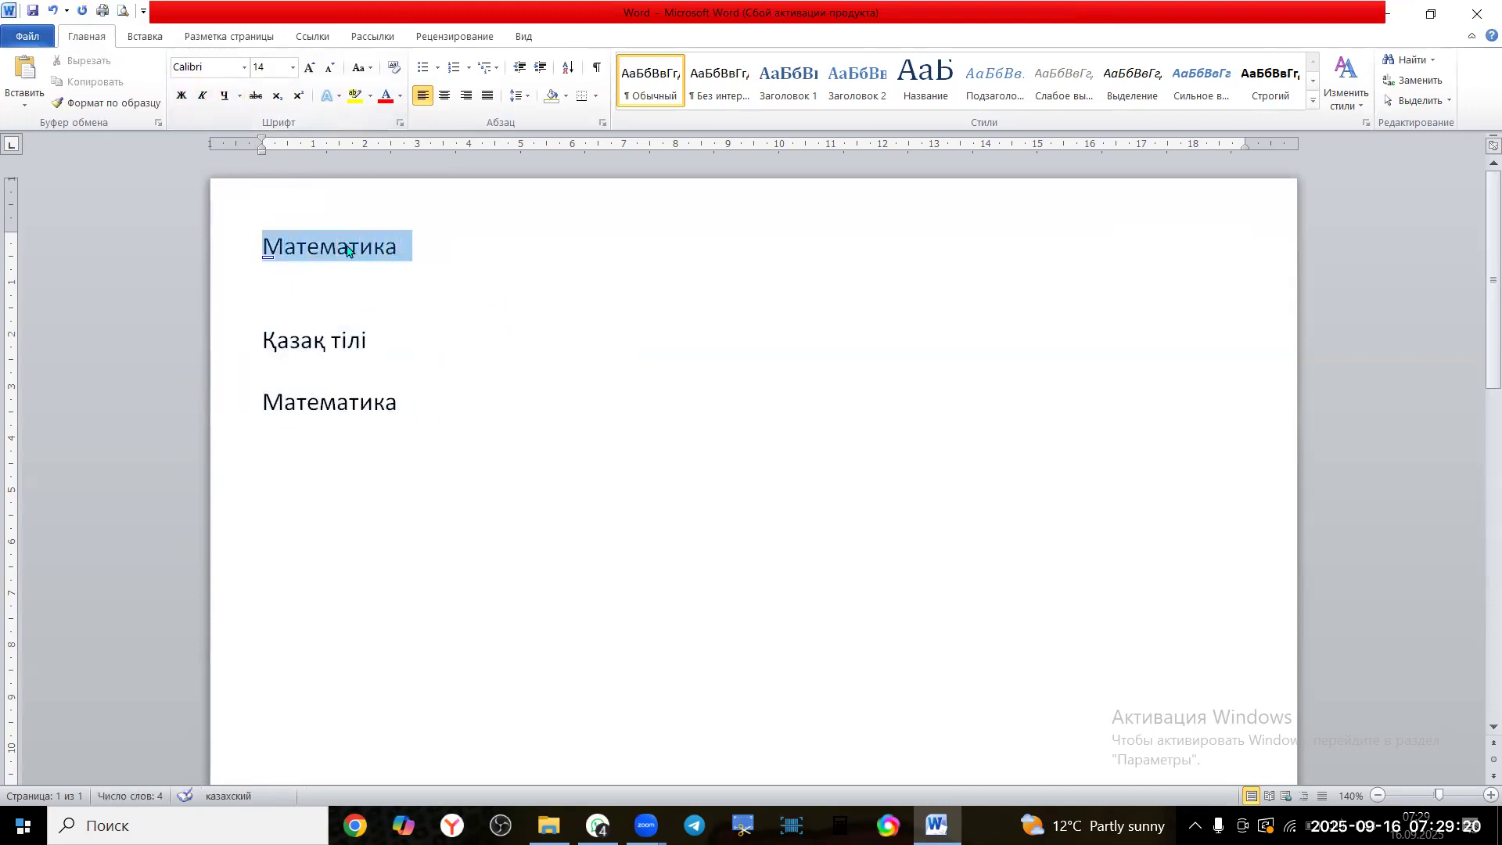
pyautogui.click(255, 95)
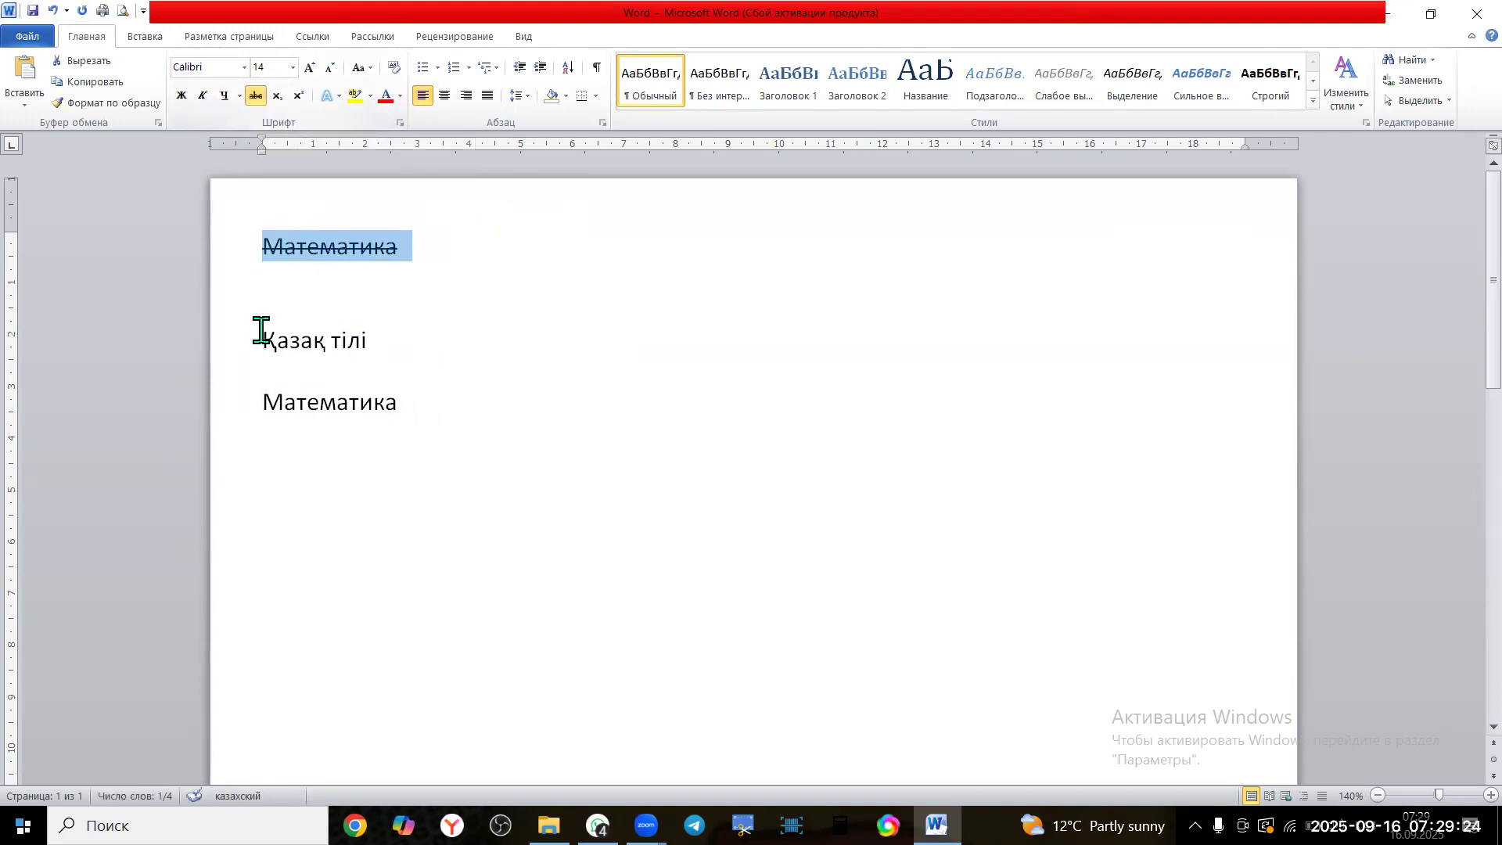
# Append "15 м²" to "Қазақ тілі" with the 2 as superscript, followed by "мммммммм" in superscript and "ммммм" in normal text
pyautogui.click(375, 336)
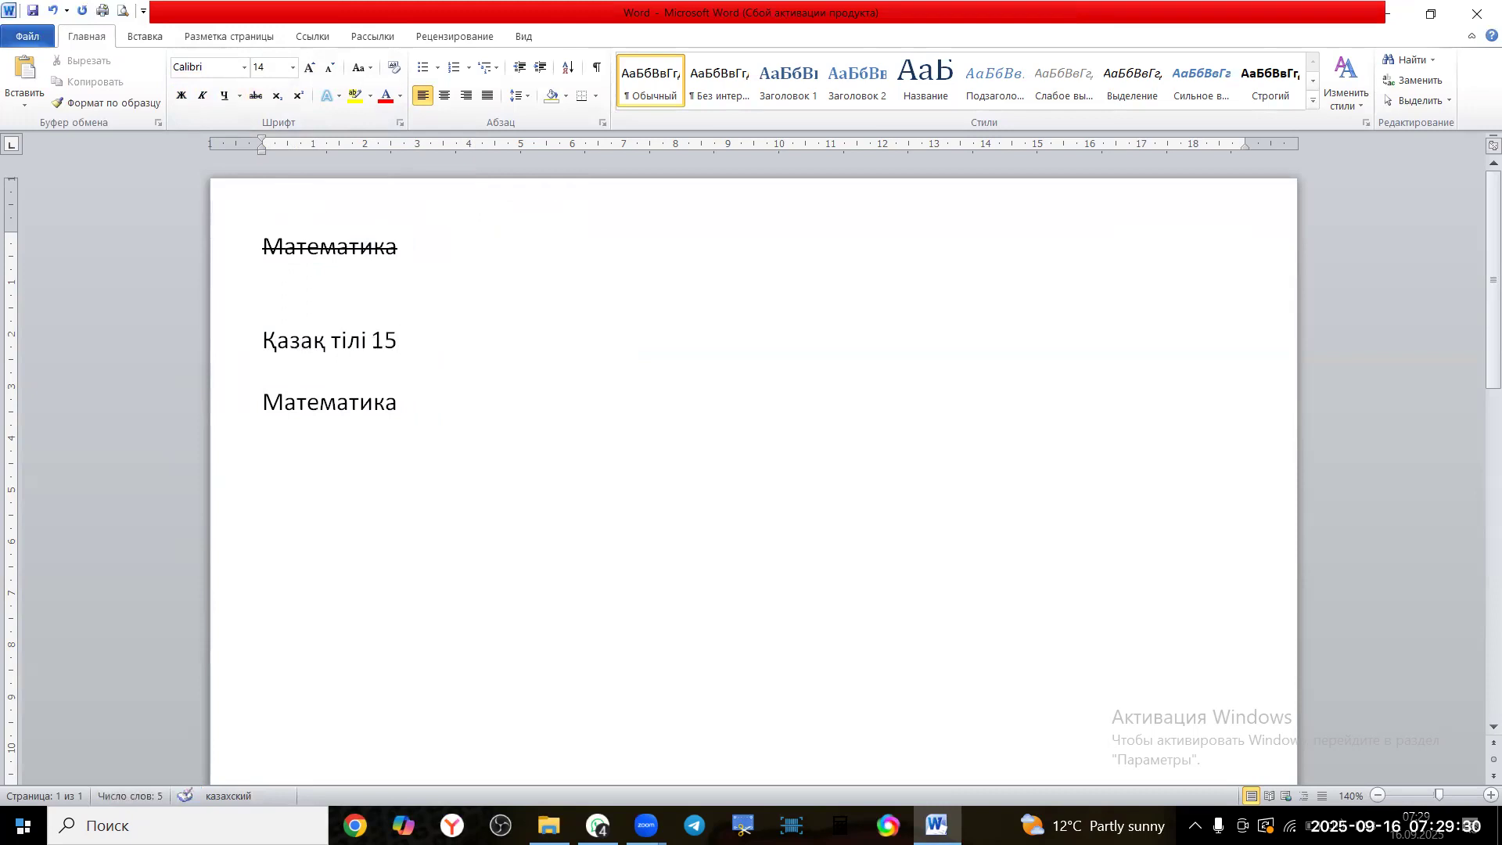
pyautogui.click(292, 102)
pyautogui.write('мммммммм')
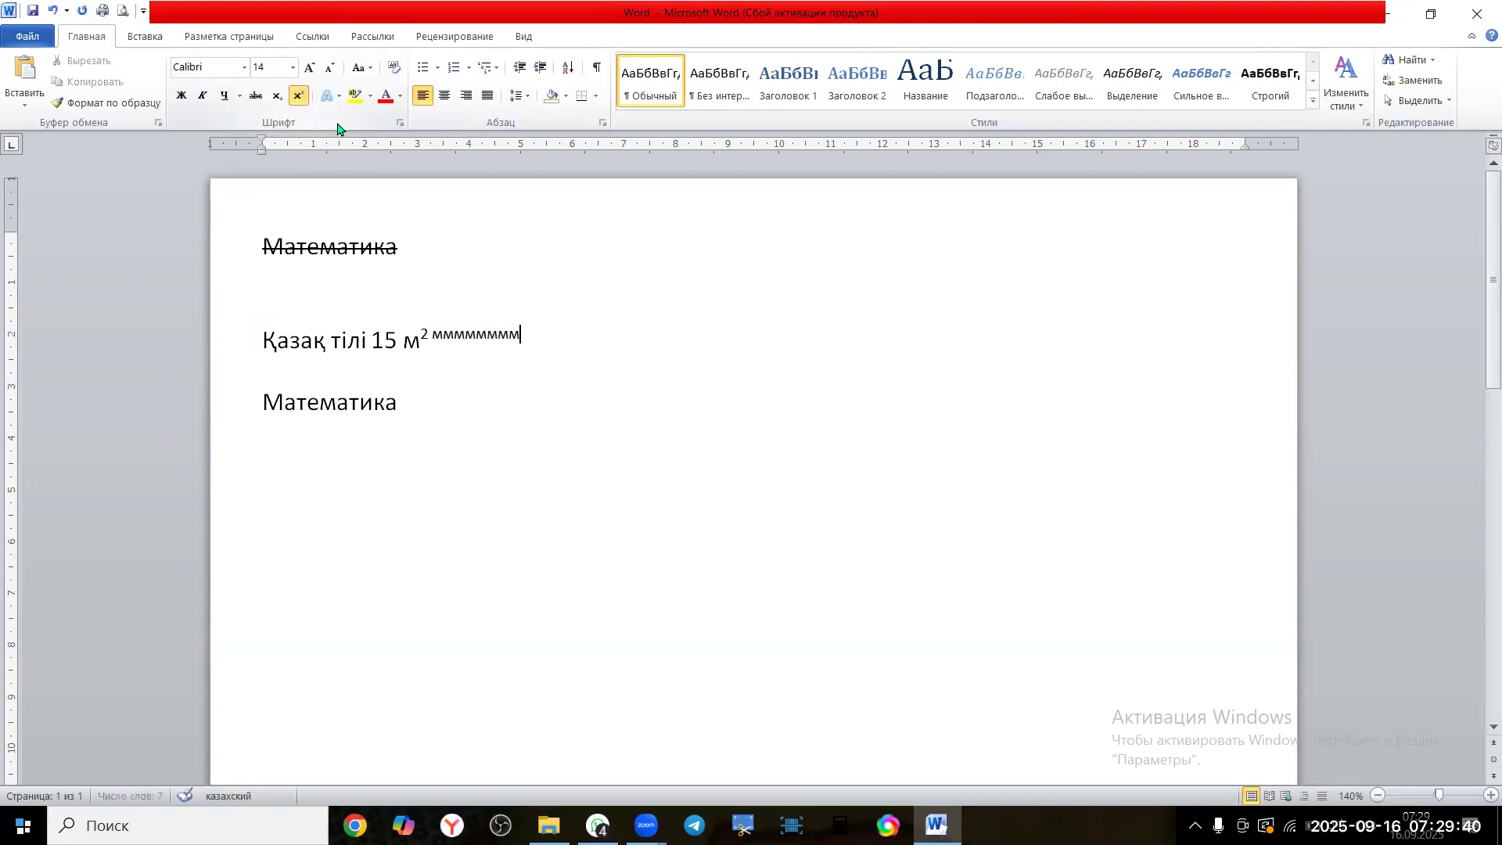
pyautogui.click(297, 97)
pyautogui.write('ммммм')
# Delete the superscript and normal runs of "м" after "15 м²" along with the blank line below
pyautogui.click(519, 336)
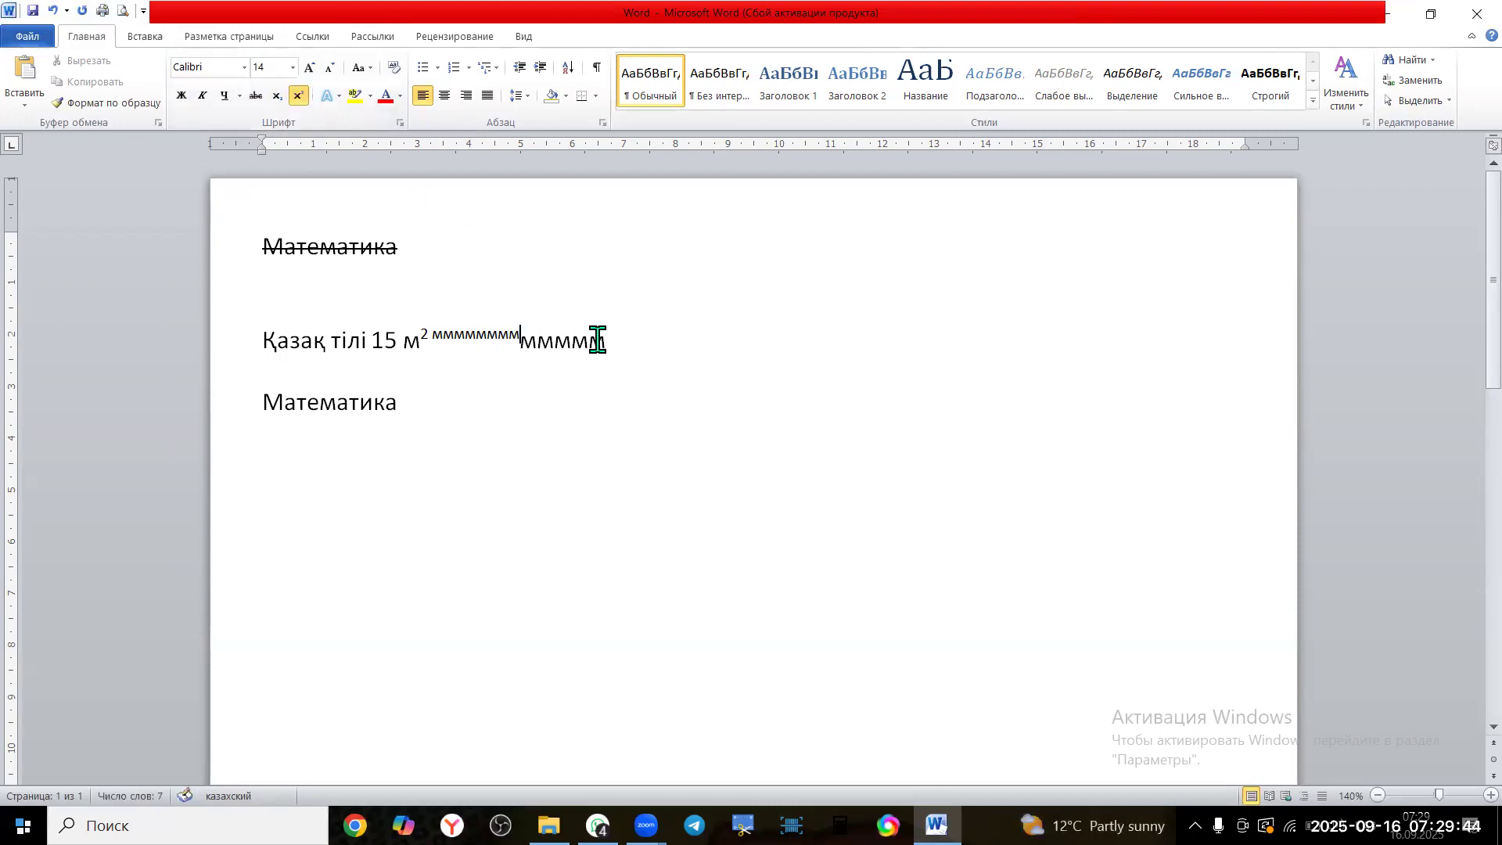
pyautogui.press('BackSpace')
pyautogui.press('BackSpace')
pyautogui.press('BackSpace')
pyautogui.press('BackSpace')
pyautogui.press('BackSpace')
pyautogui.press('BackSpace')
pyautogui.press('BackSpace')
pyautogui.press('BackSpace')
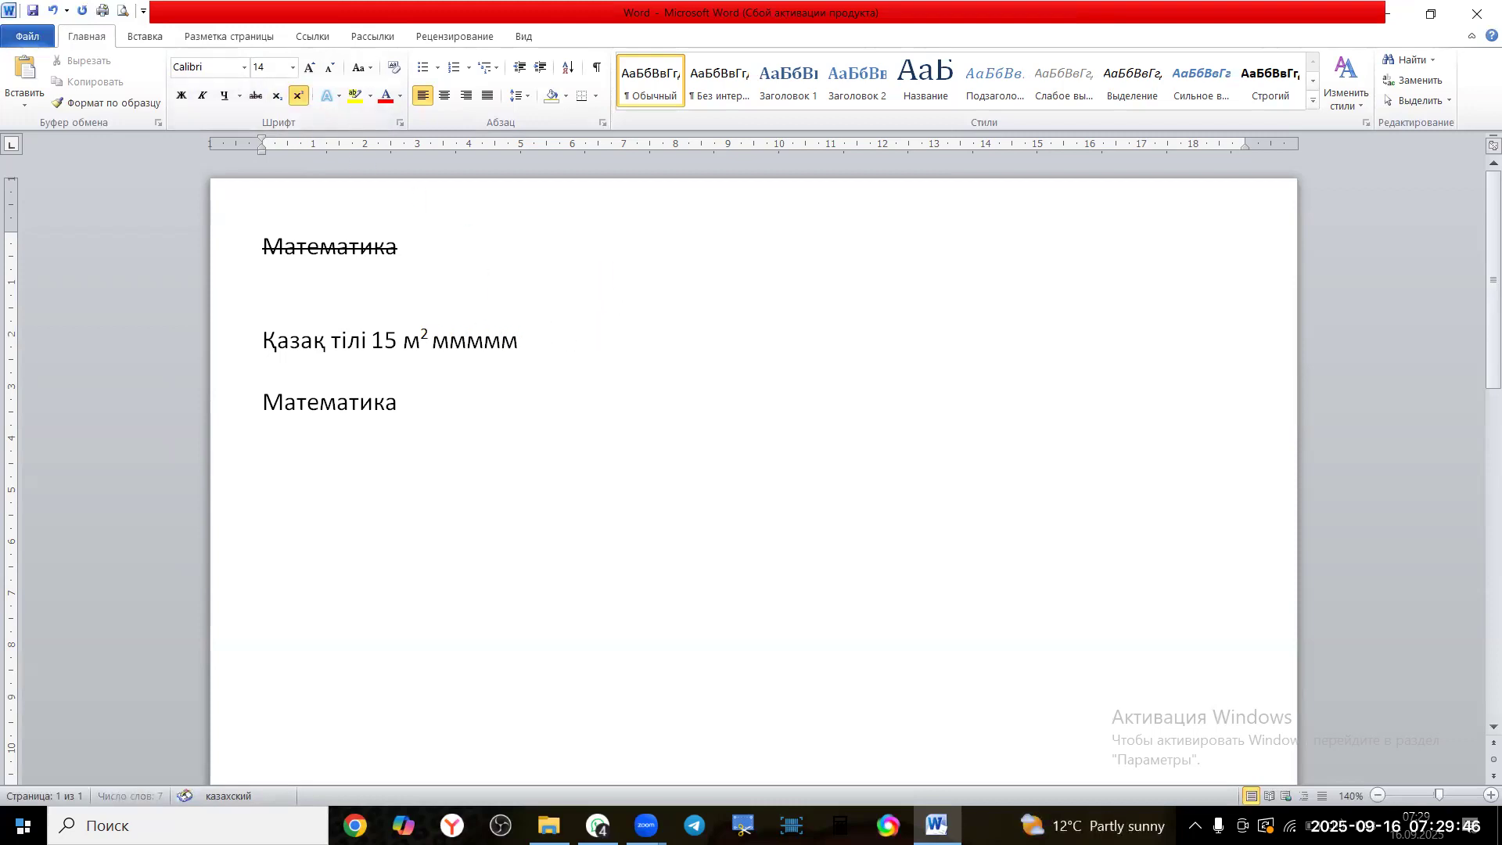
pyautogui.press('Delete')
pyautogui.press('Delete')
pyautogui.press('Delete')
pyautogui.press('Delete')
pyautogui.press('Delete')
pyautogui.press('Delete')
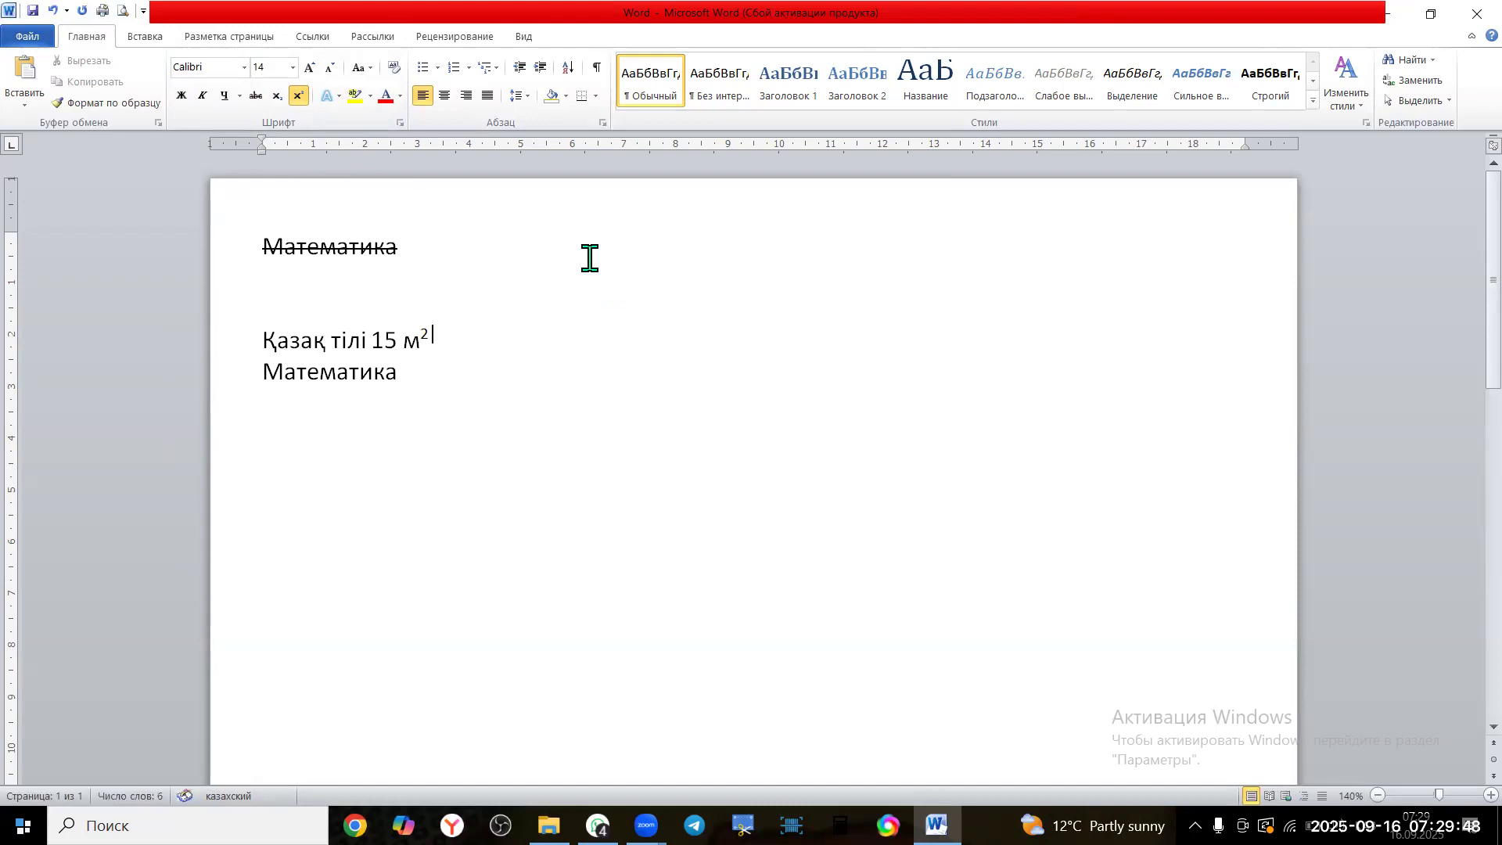
# Apply the purple reflected text effect to the last "Математика" line
pyautogui.moveTo(422, 371); pyautogui.dragTo(262, 372)
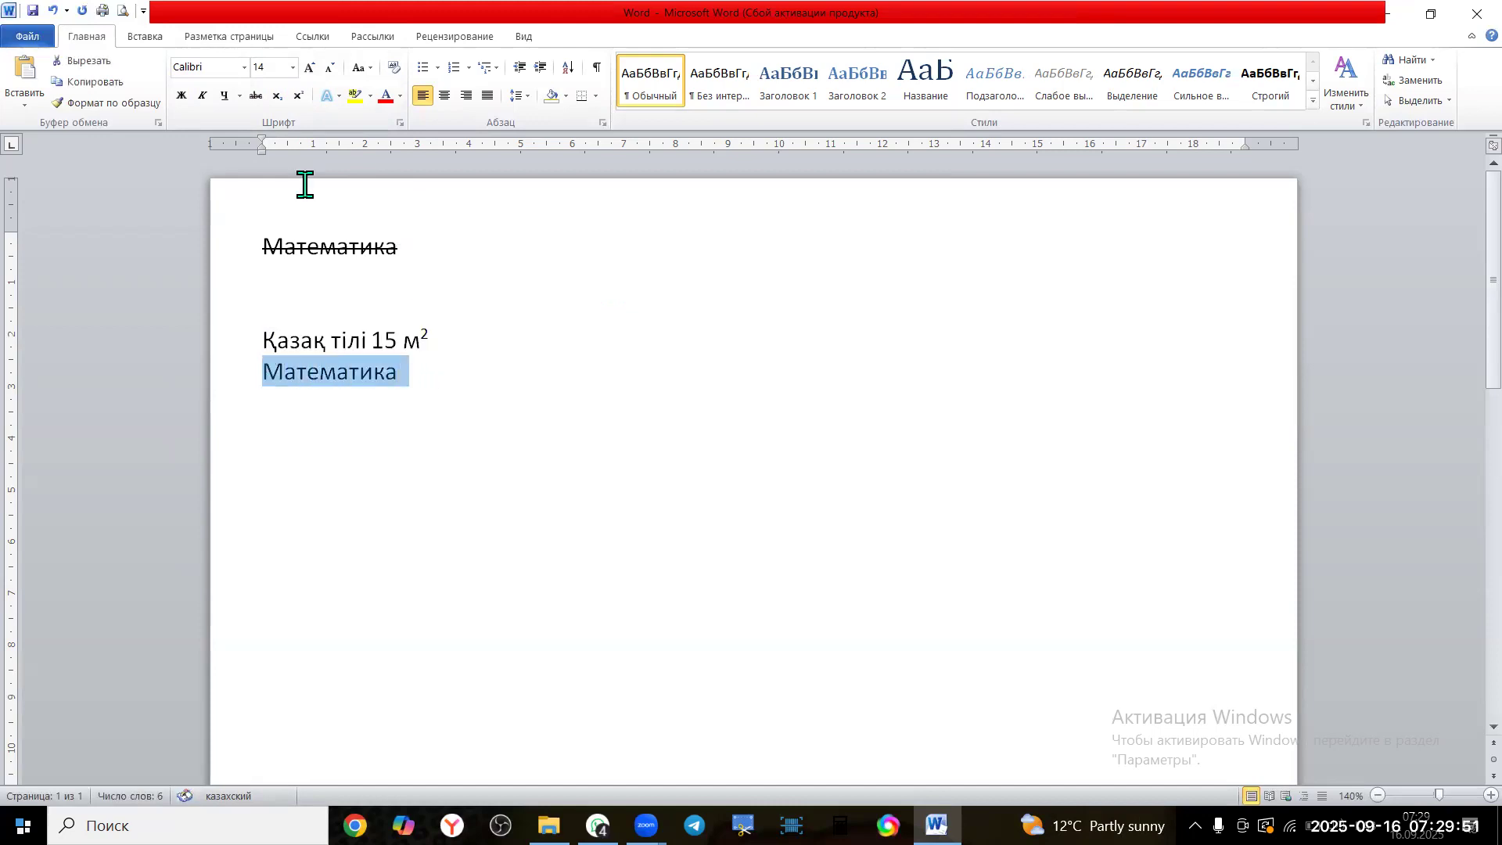
pyautogui.click(337, 97)
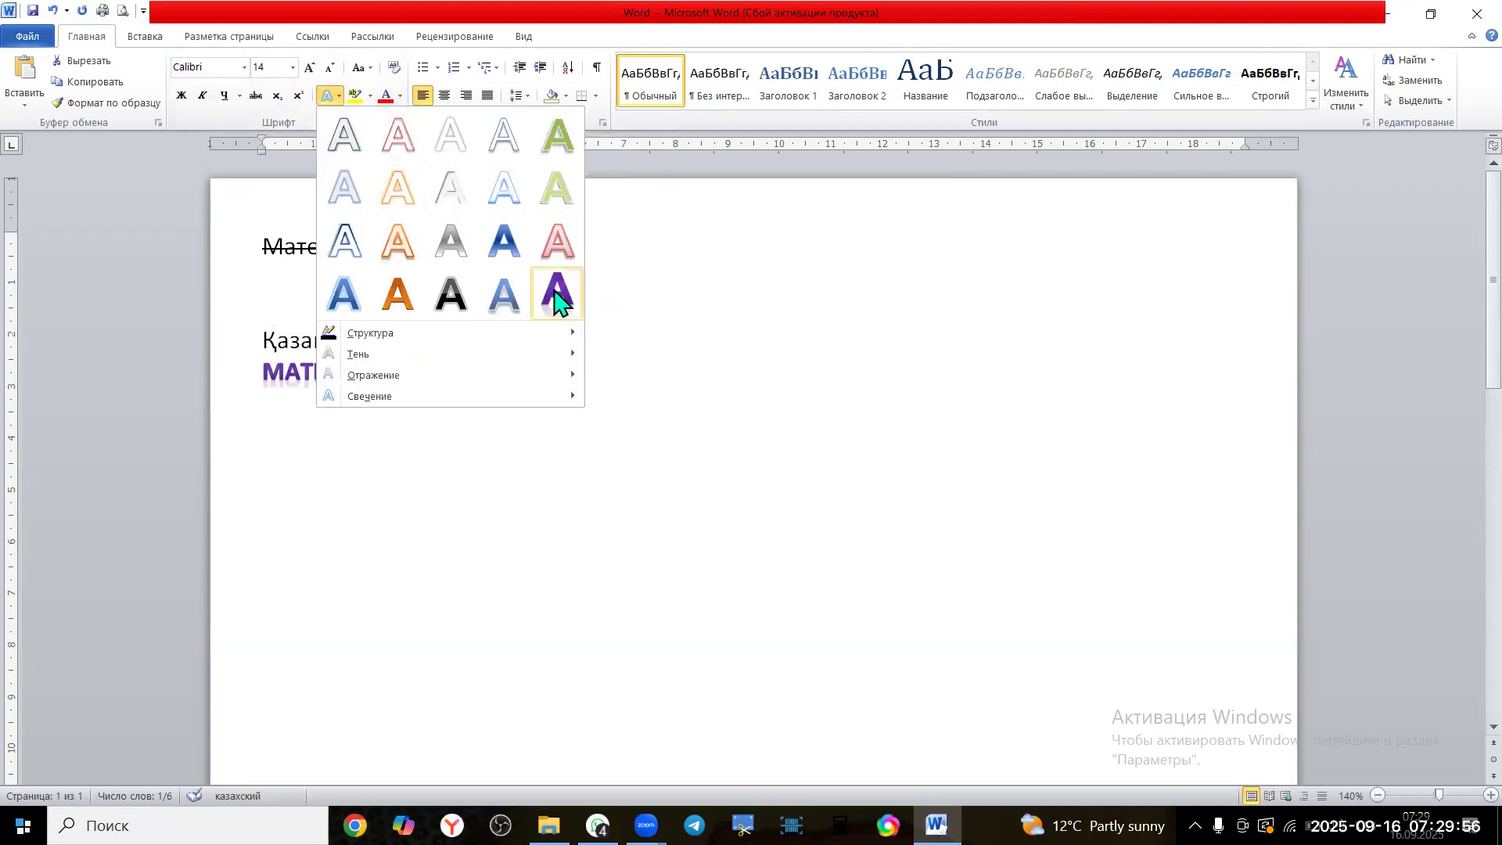
pyautogui.click(554, 305)
# Examine the outline, shadow, reflection and glow options of the text effects for the purple "МАТЕМАТИКА" line
pyautogui.moveTo(426, 373); pyautogui.dragTo(261, 368)
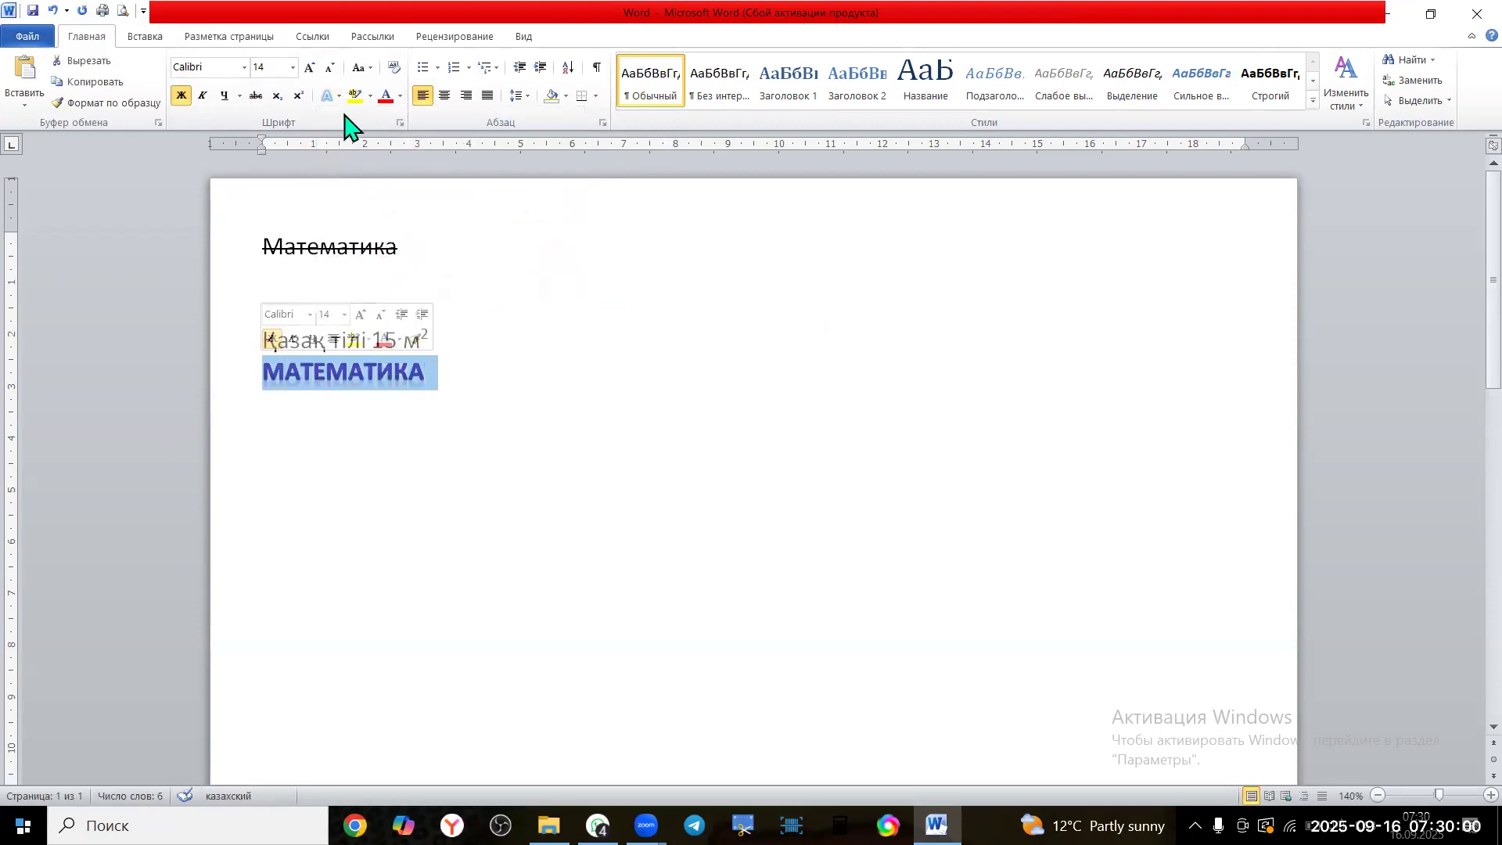
pyautogui.click(505, 337)
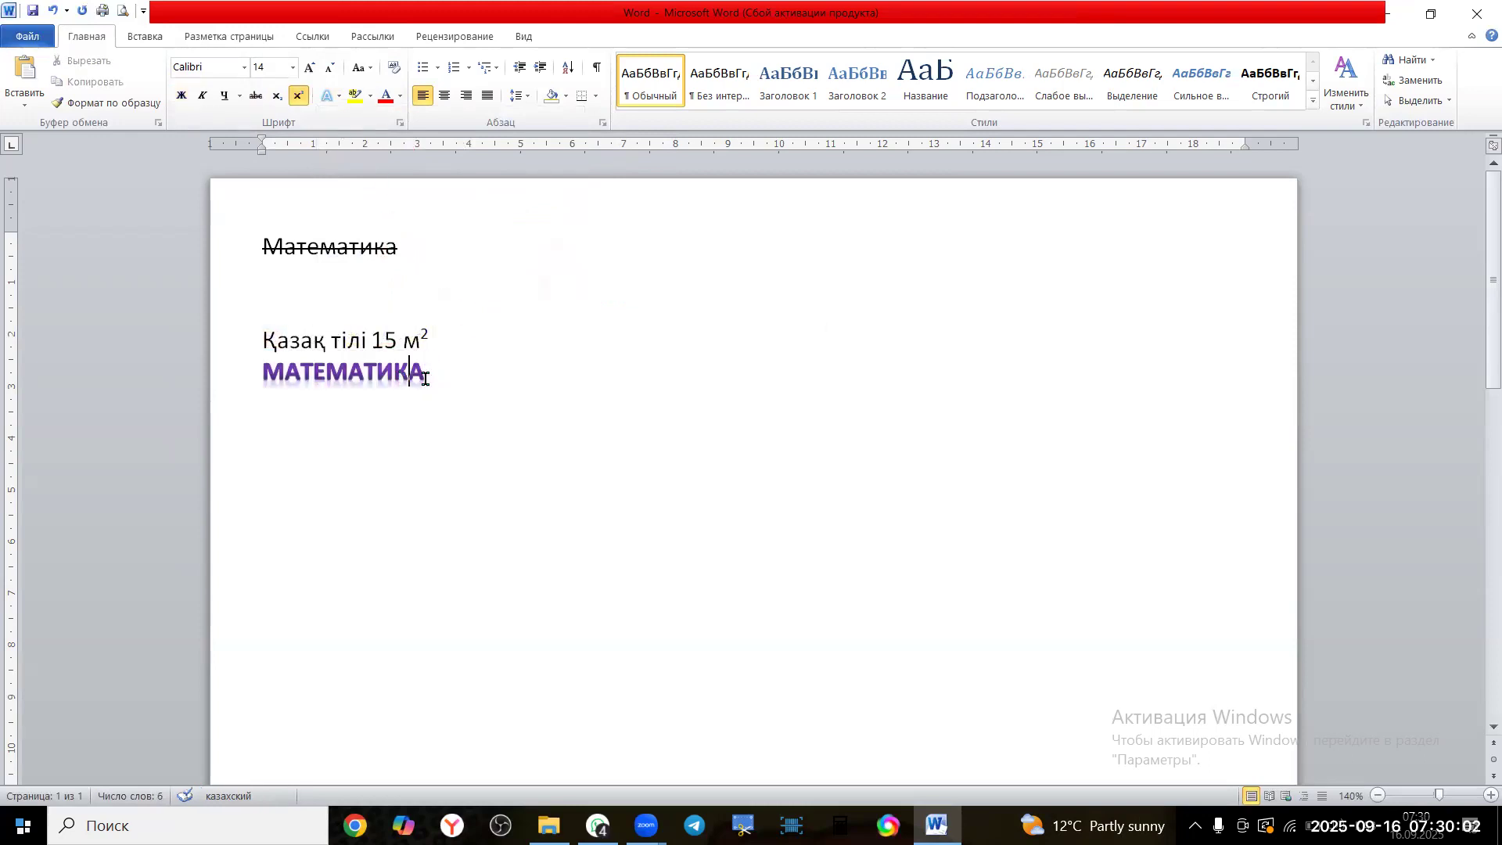
pyautogui.moveTo(427, 378); pyautogui.dragTo(261, 372)
pyautogui.click(339, 96)
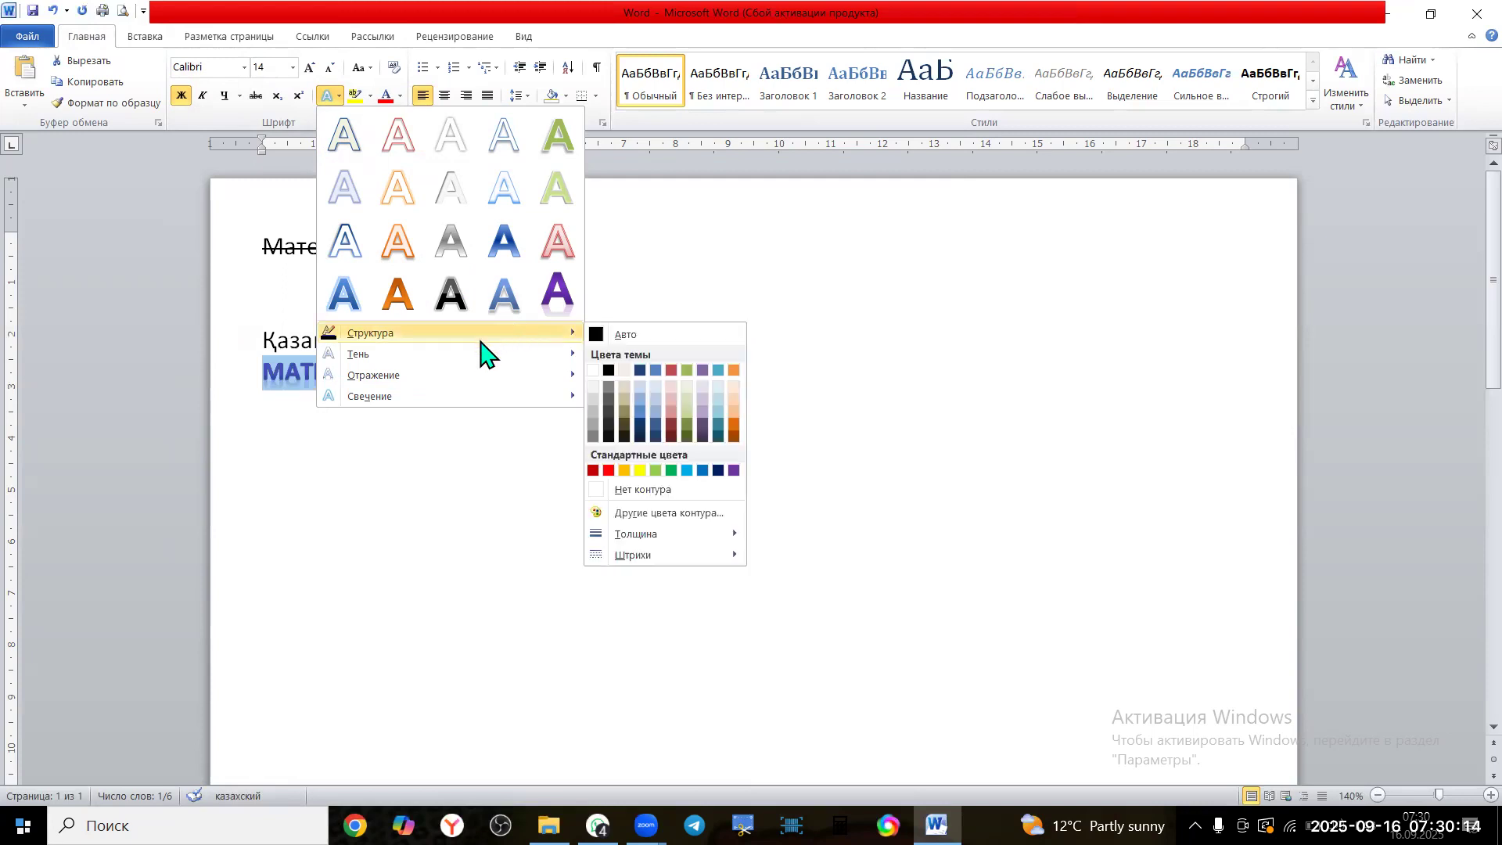
pyautogui.moveTo(486, 359)
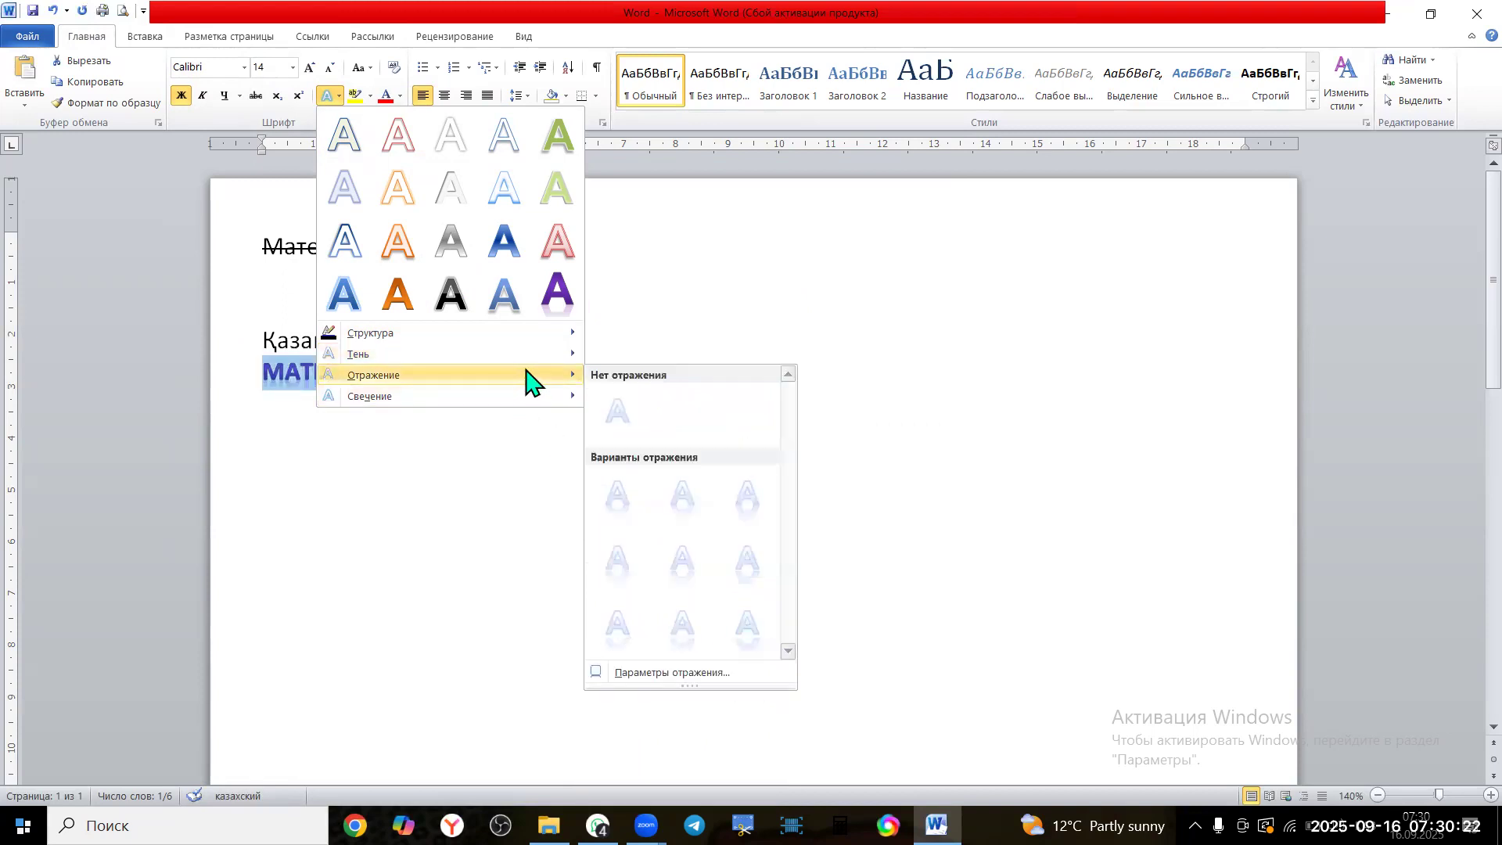
pyautogui.moveTo(534, 403)
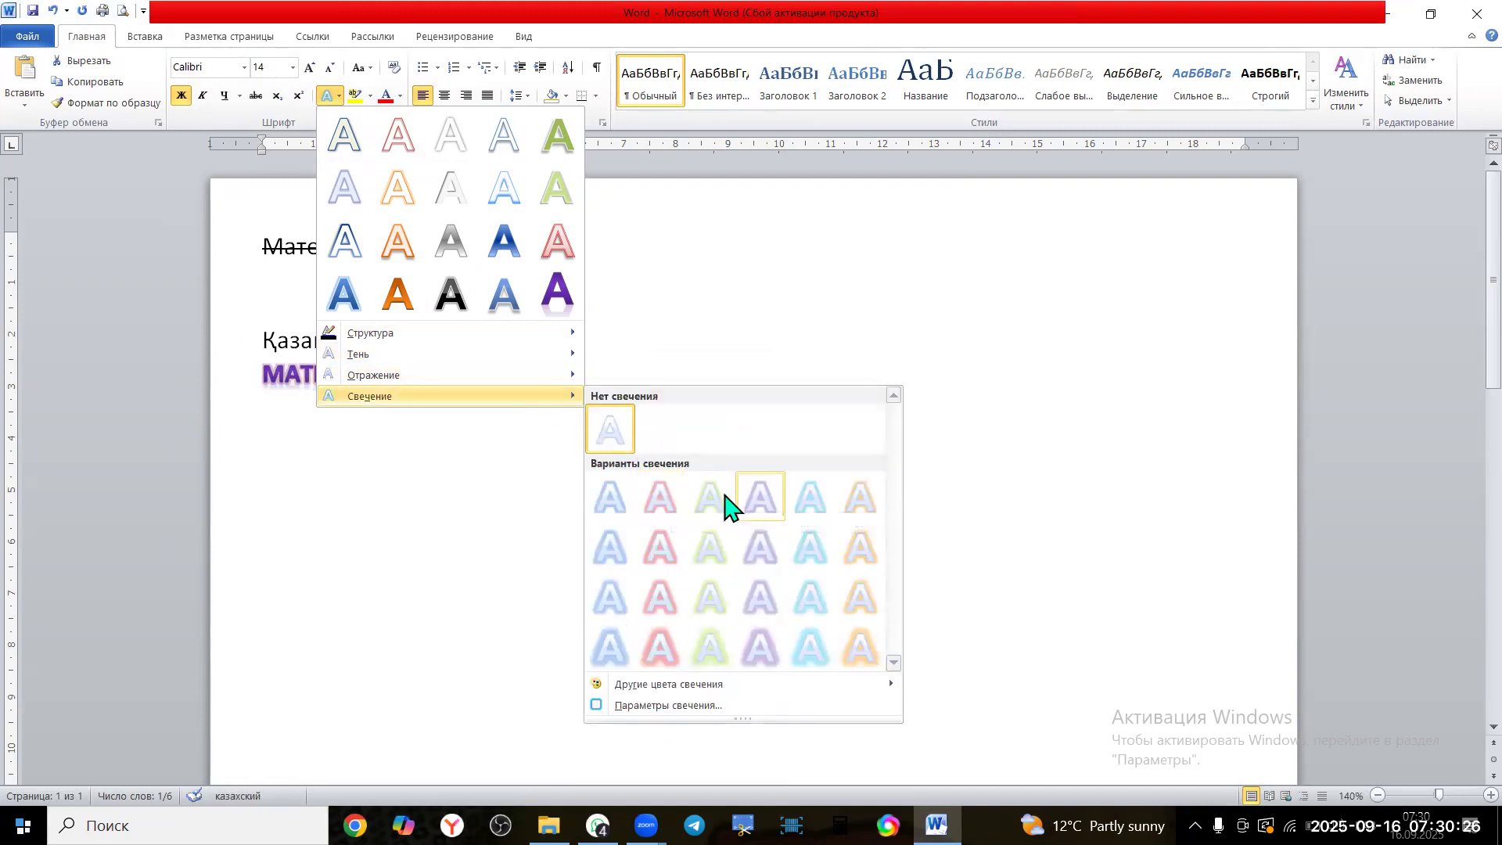
pyautogui.click(607, 214)
pyautogui.click(479, 349)
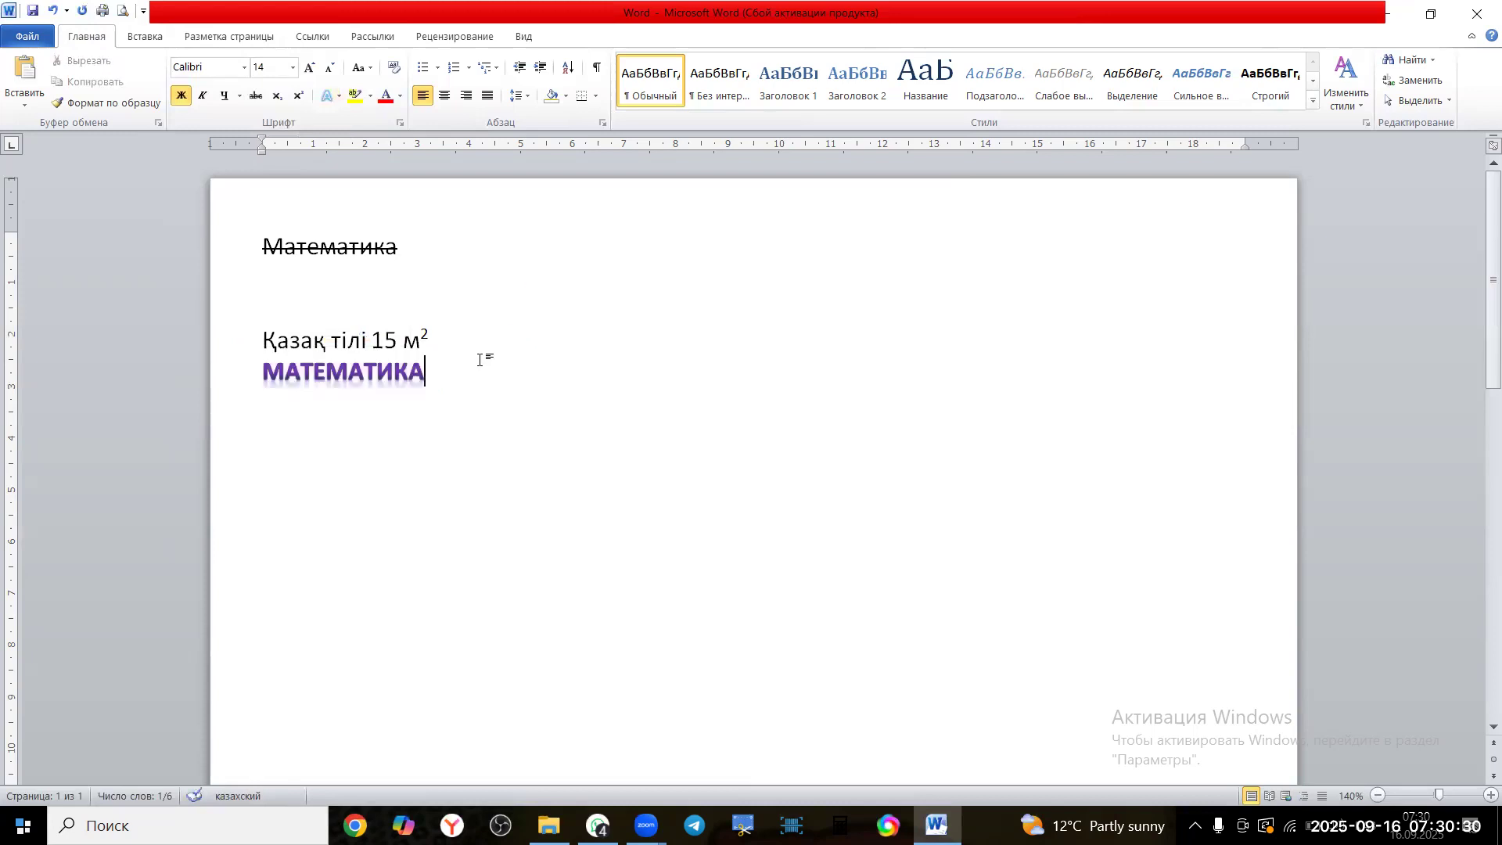
# Try centre and right alignment on all the text lines, ending with them justified
pyautogui.moveTo(443, 368); pyautogui.dragTo(265, 235)
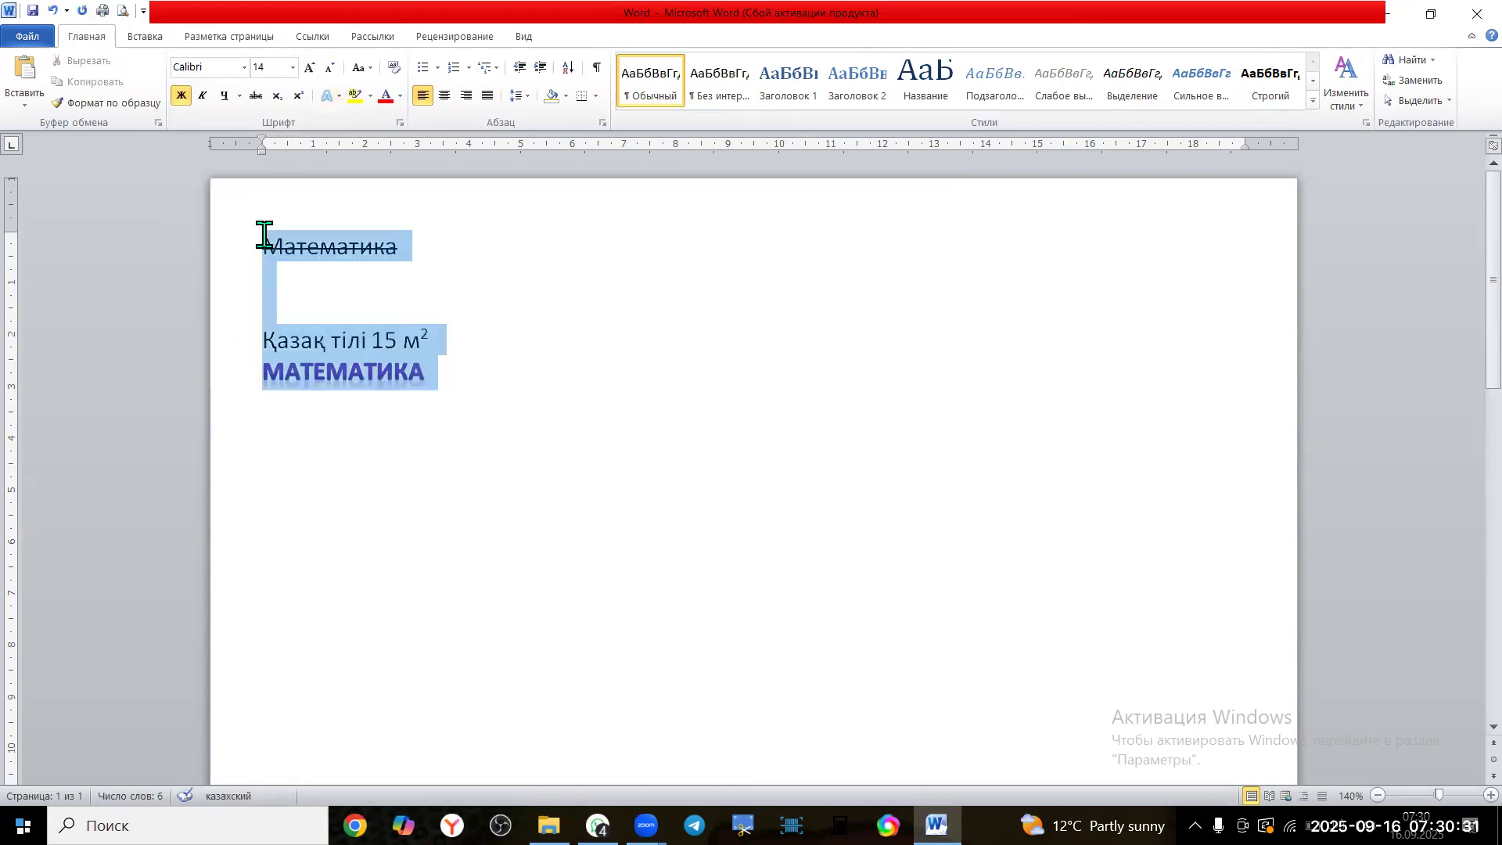
pyautogui.click(443, 100)
pyautogui.click(466, 97)
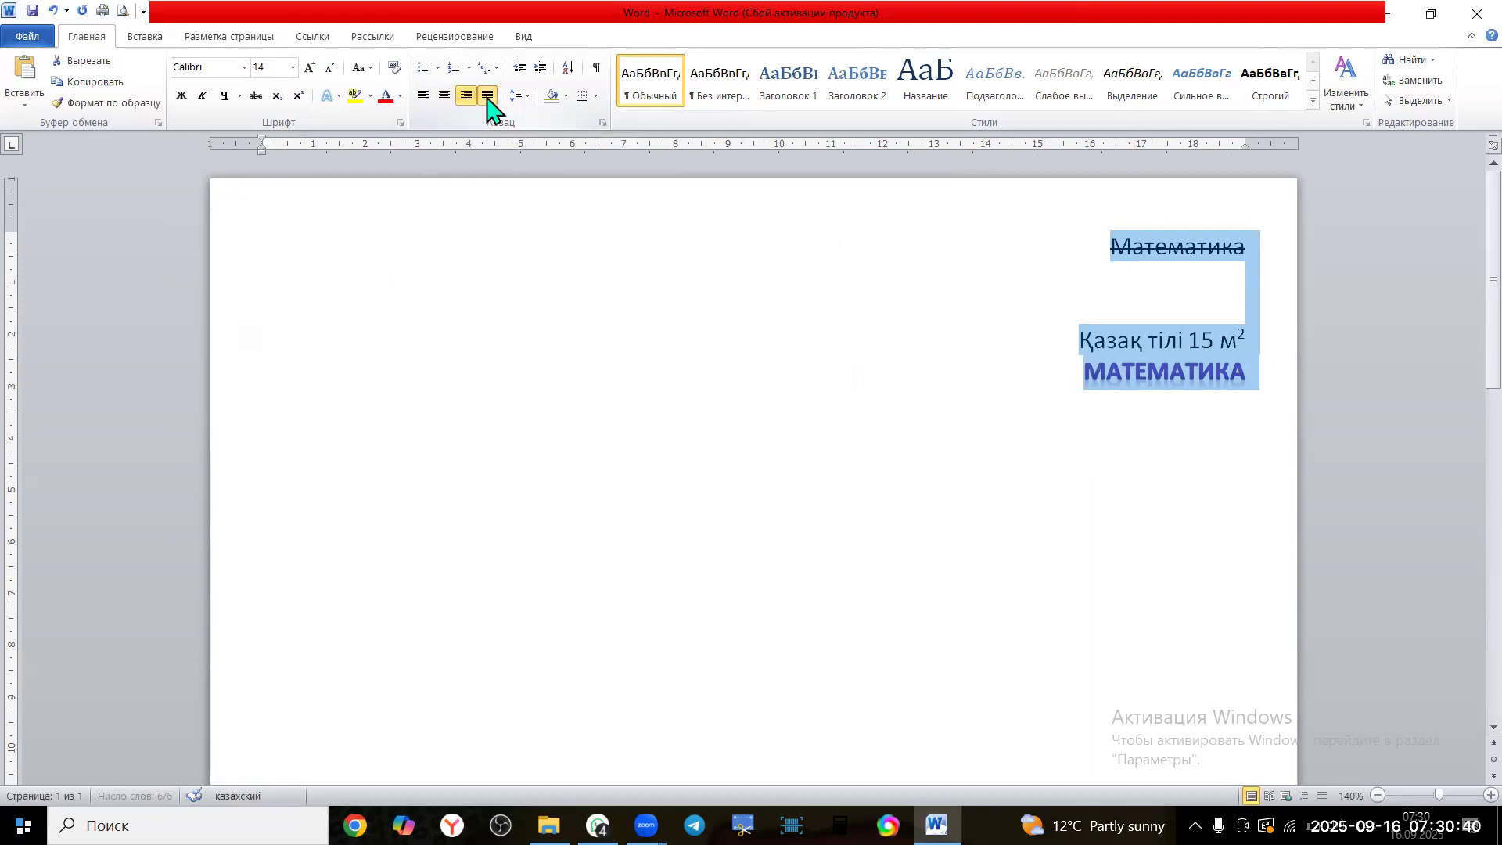
pyautogui.click(487, 97)
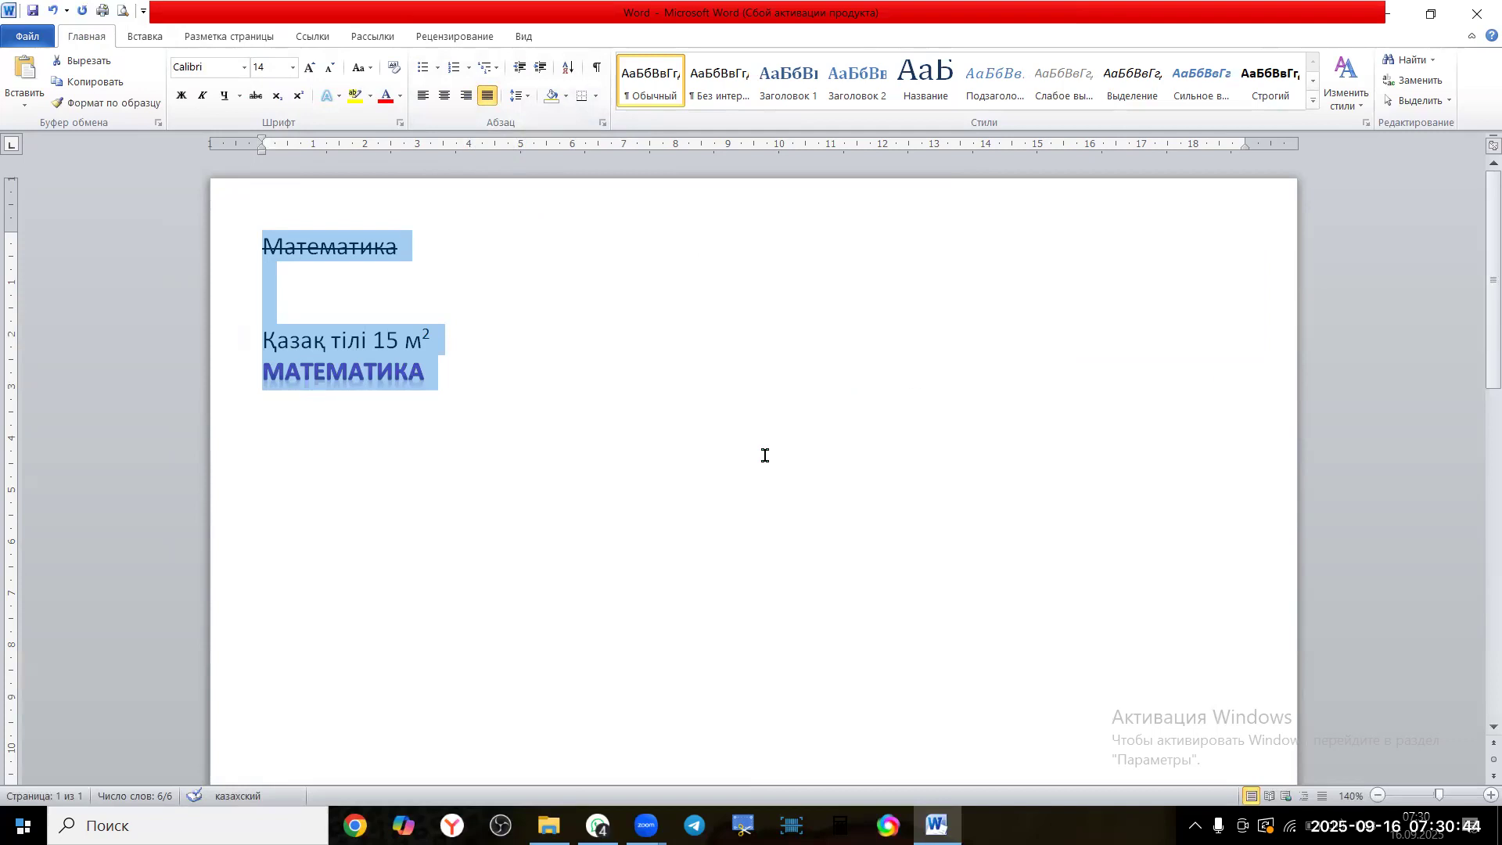
# Set the line spacing of all the text lines to 1,0
pyautogui.click(528, 97)
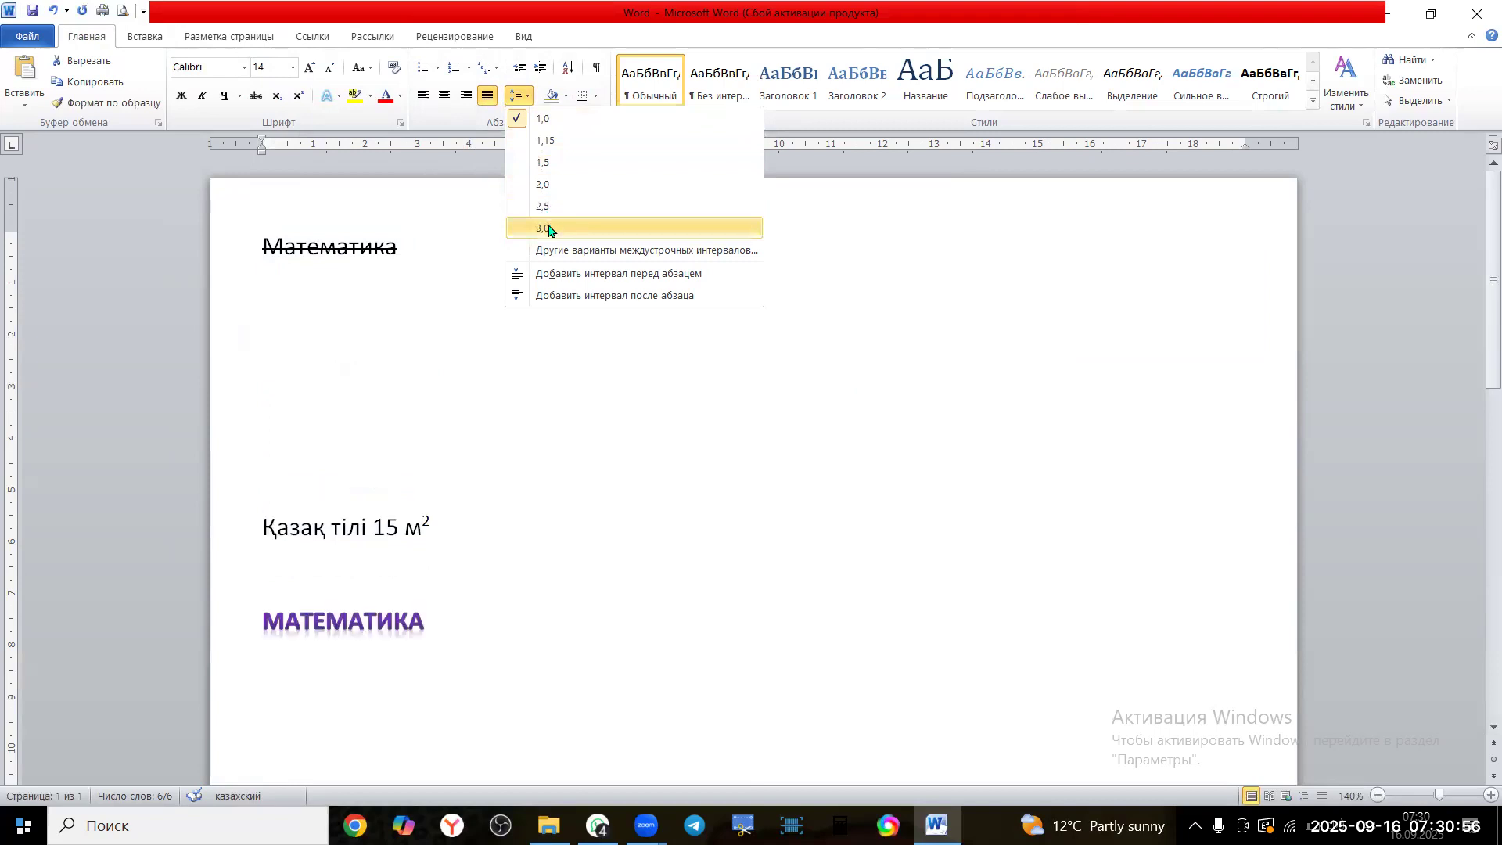
pyautogui.click(564, 120)
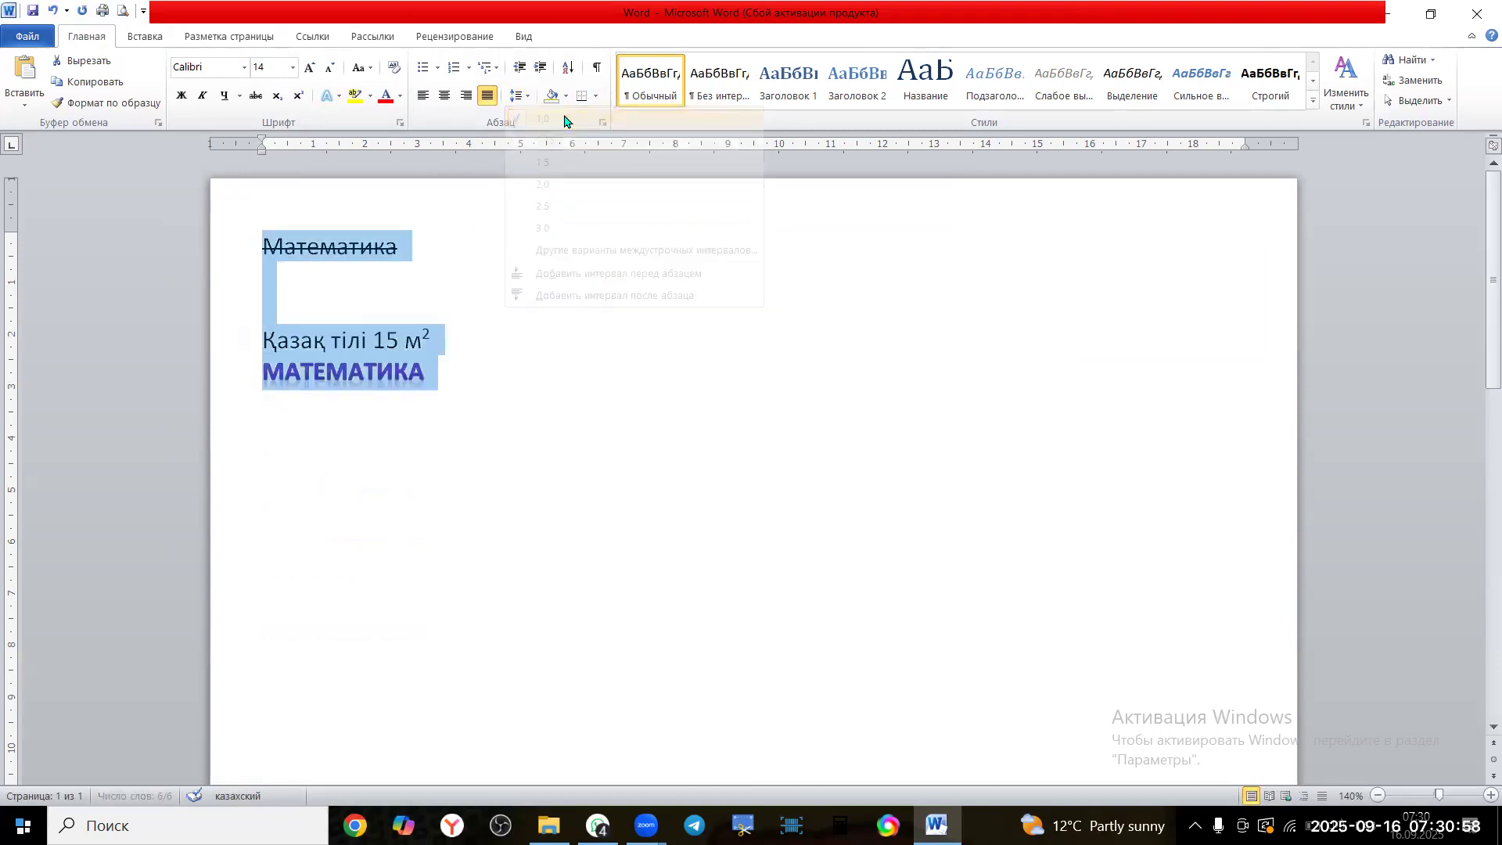
pyautogui.click(433, 248)
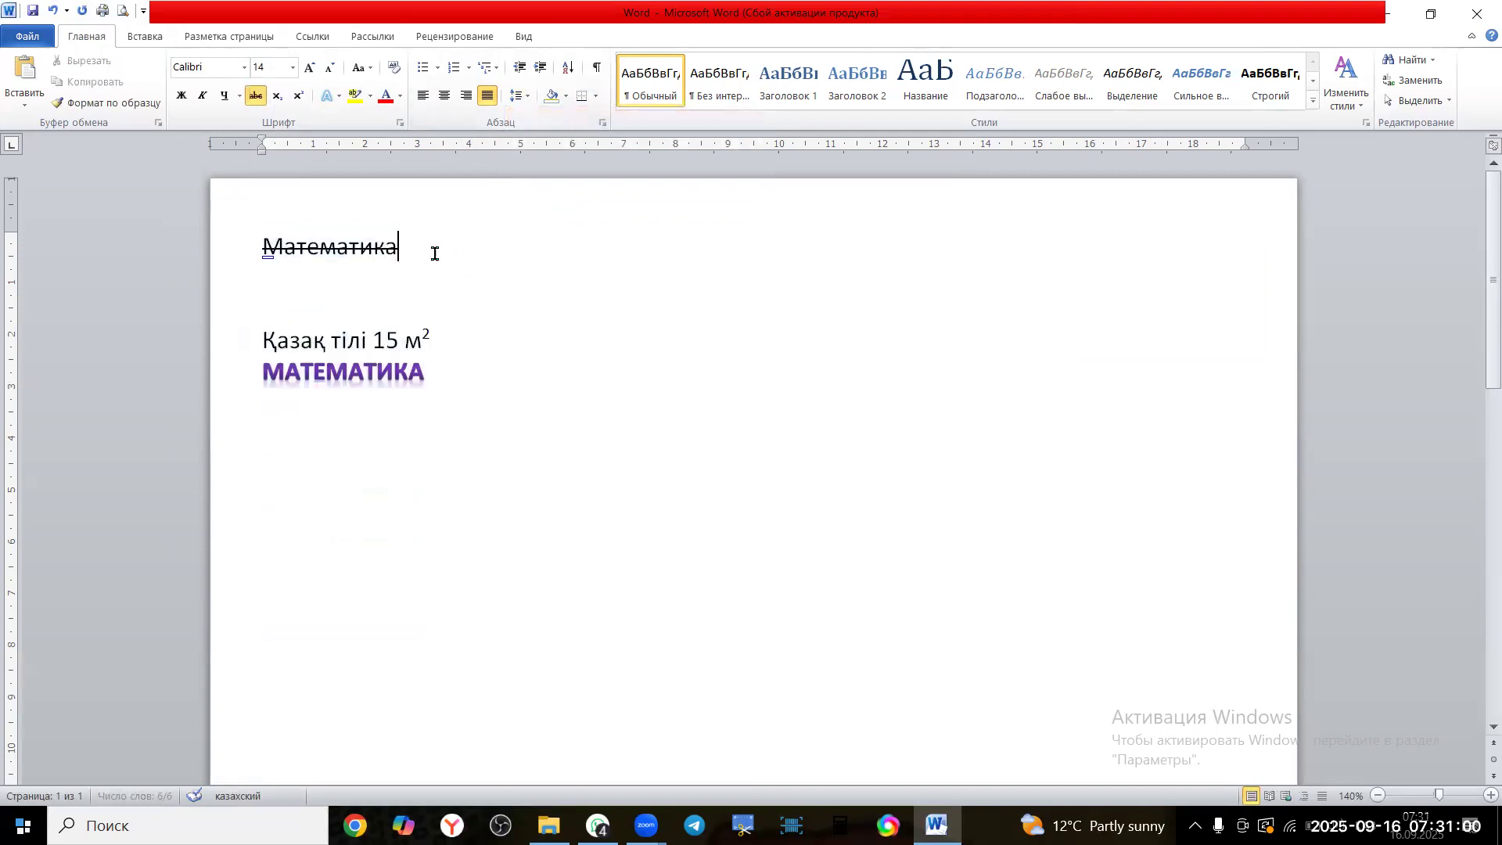
# Apply check-mark bullets to the "Қазақ тілі 15 м²" and purple "МАТЕМАТИКА" lines
pyautogui.click(436, 68)
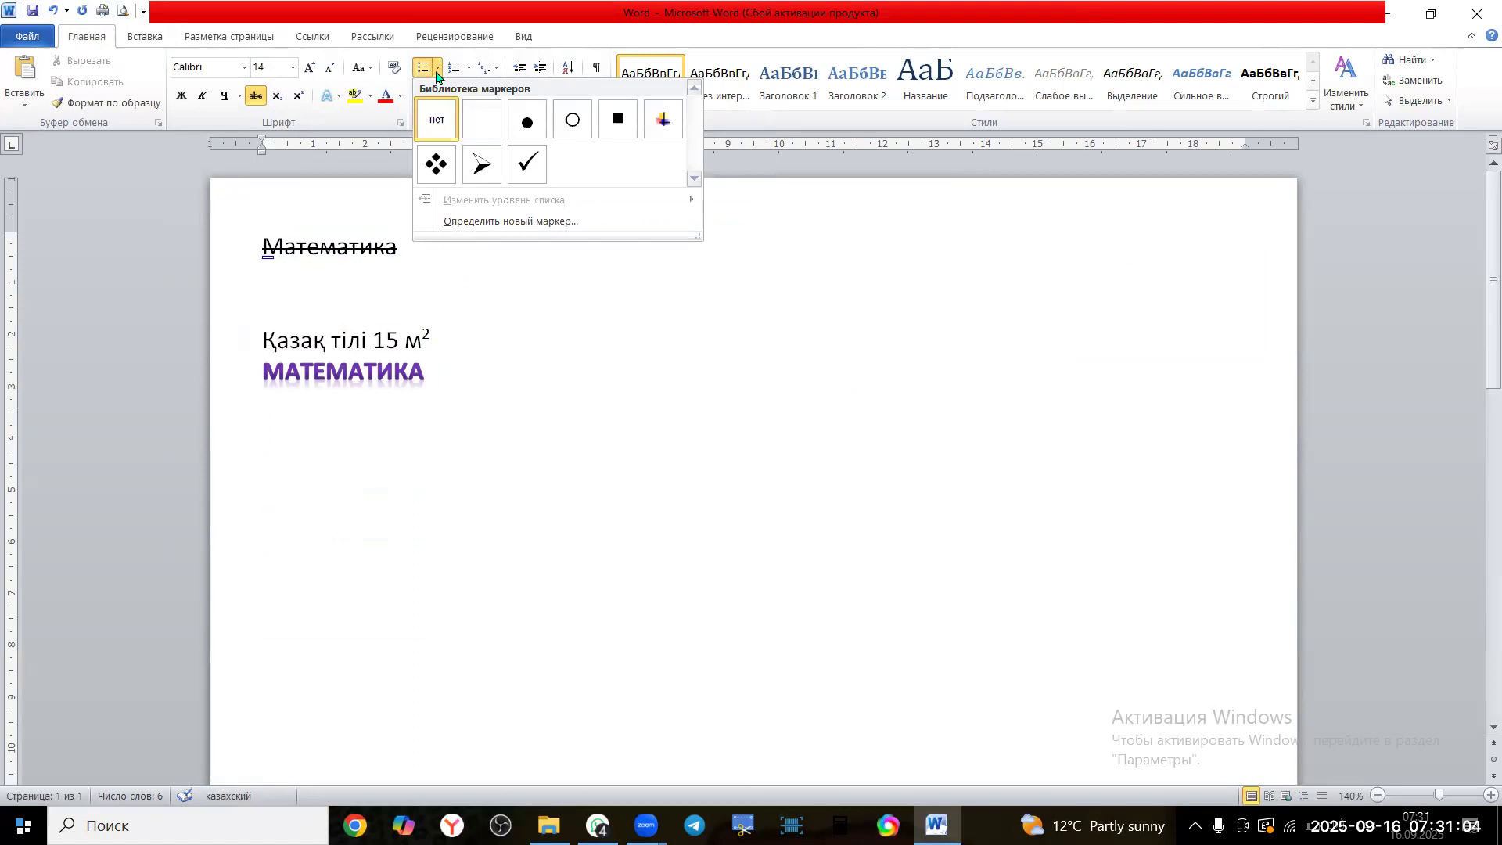
pyautogui.click(470, 68)
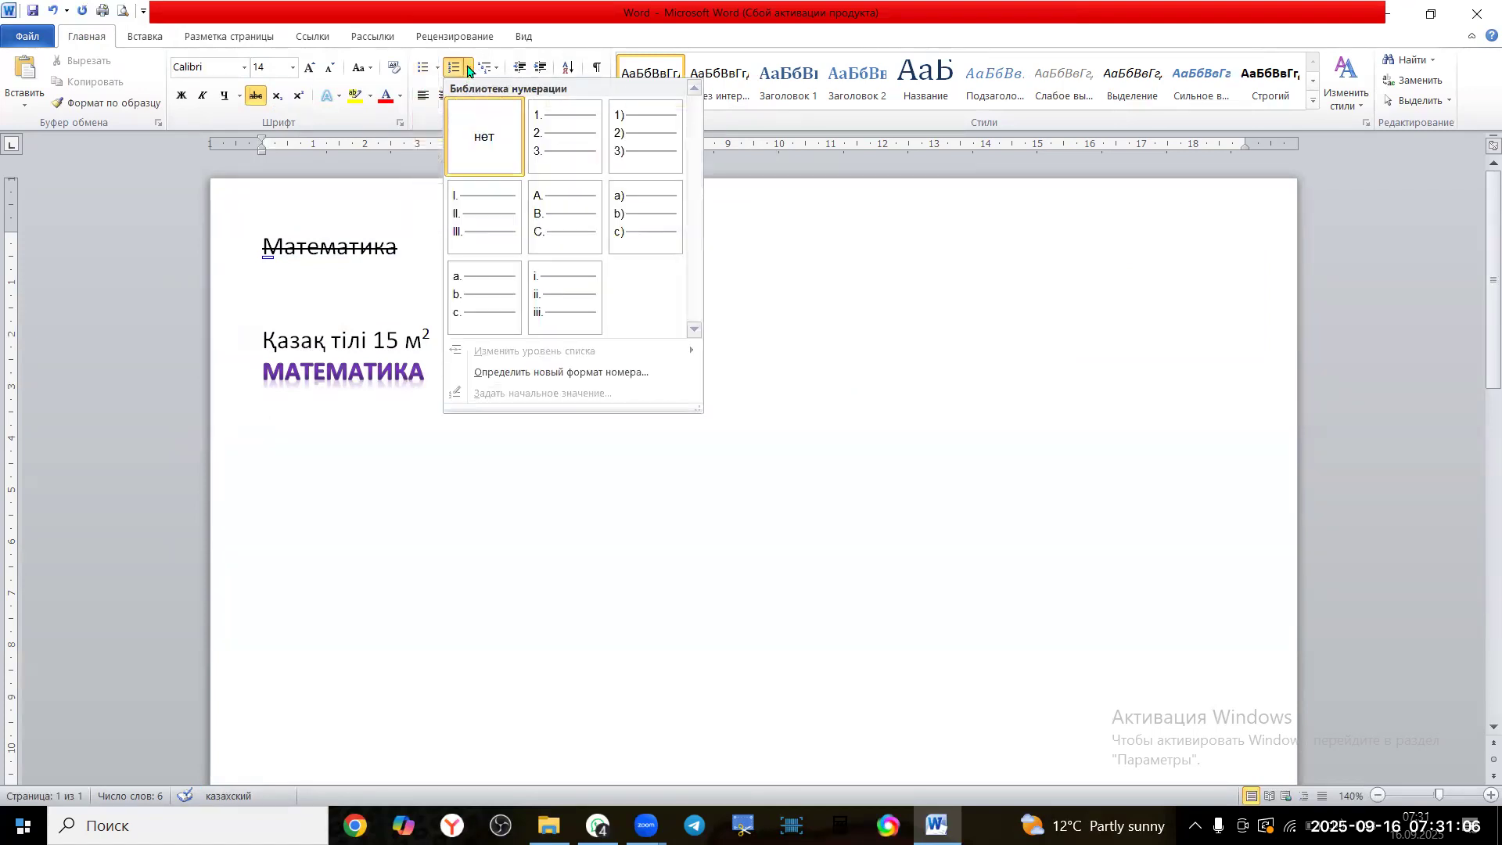
pyautogui.click(320, 279)
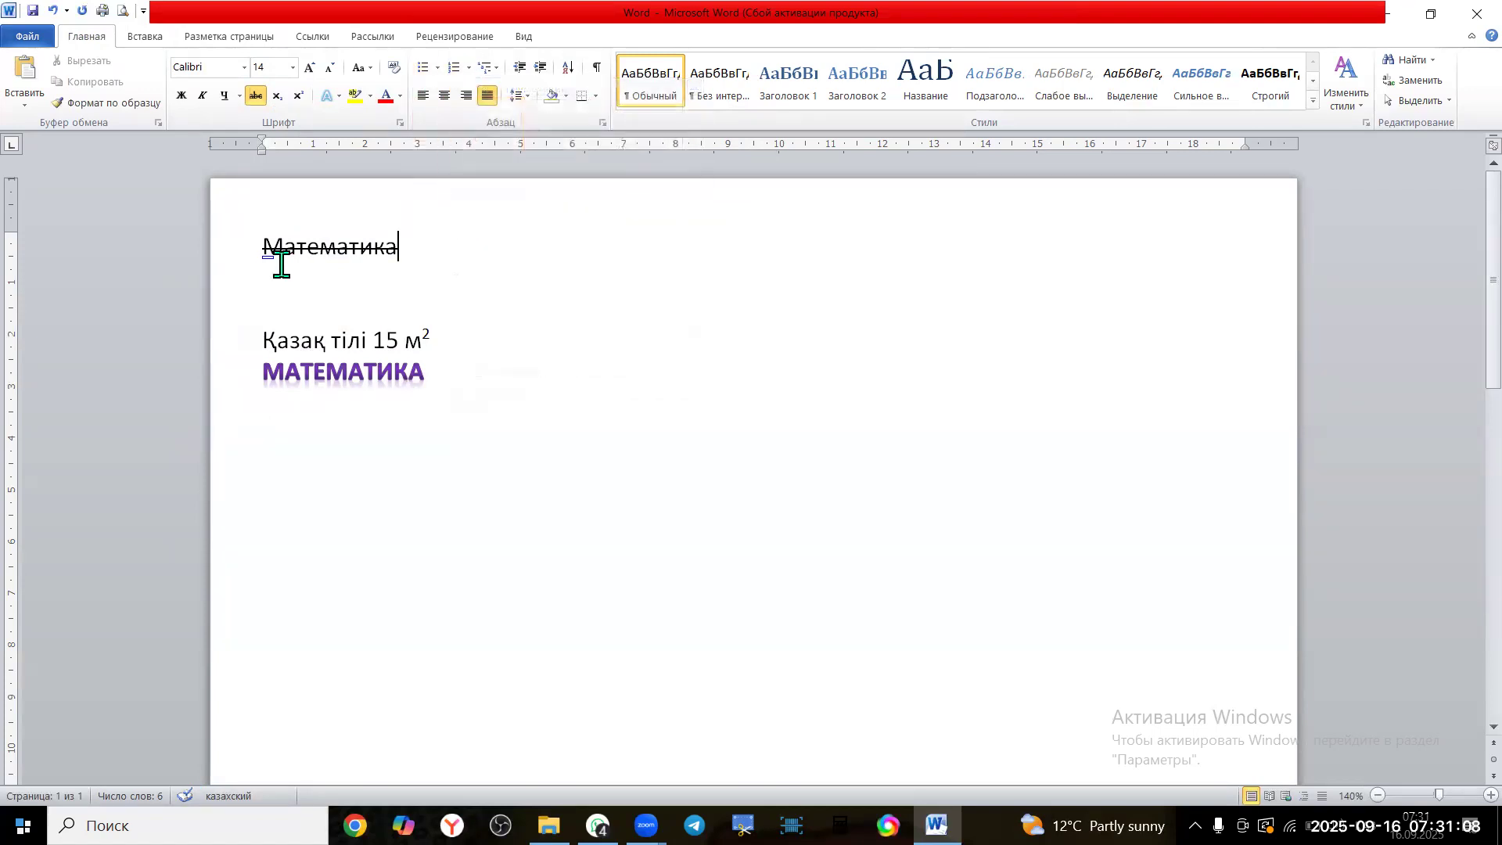
pyautogui.moveTo(259, 338); pyautogui.dragTo(449, 362)
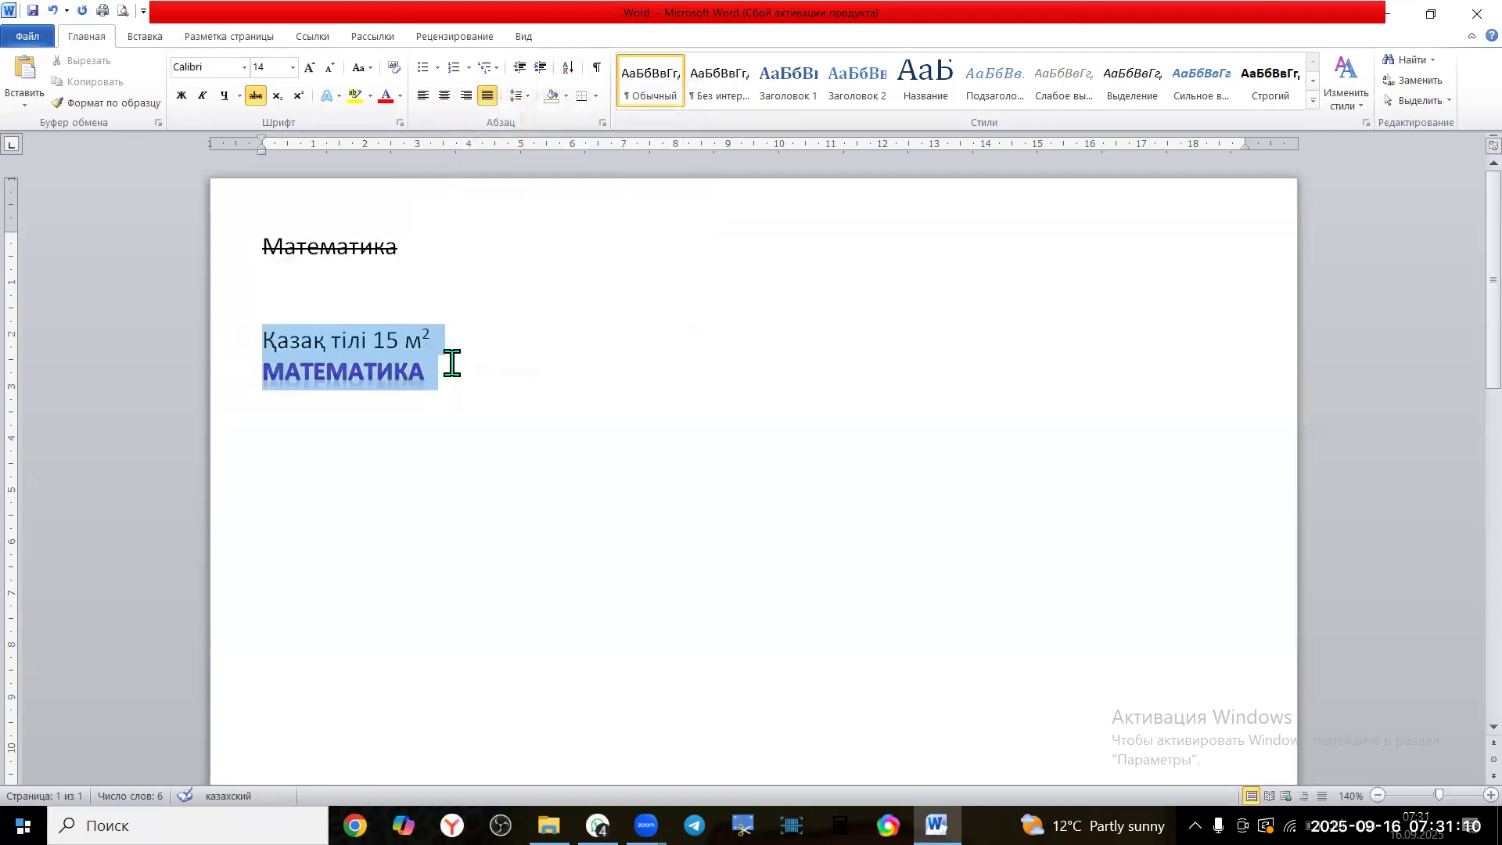
pyautogui.click(438, 68)
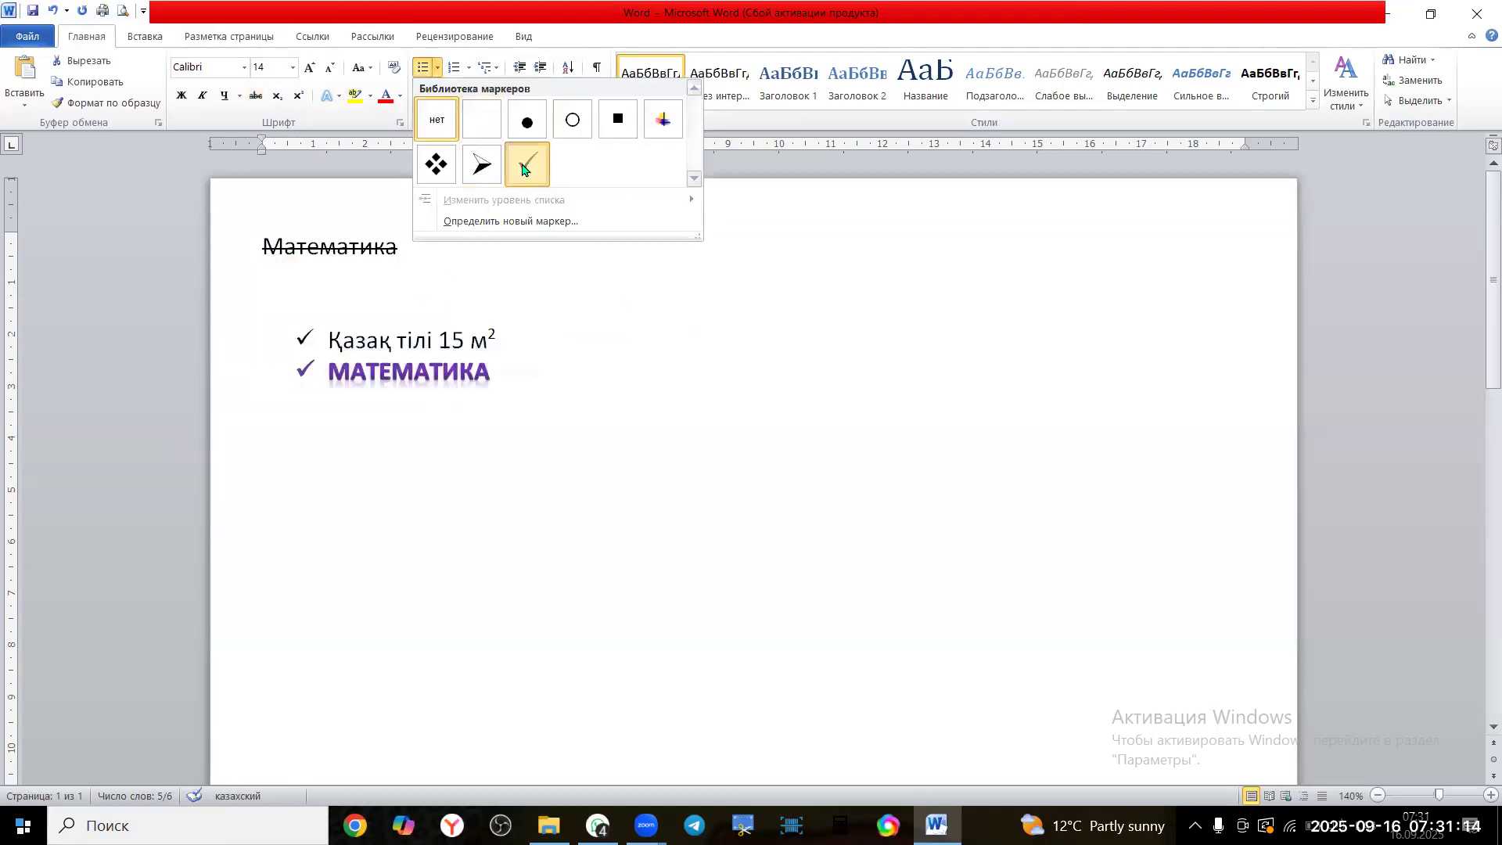
pyautogui.click(522, 170)
pyautogui.click(507, 355)
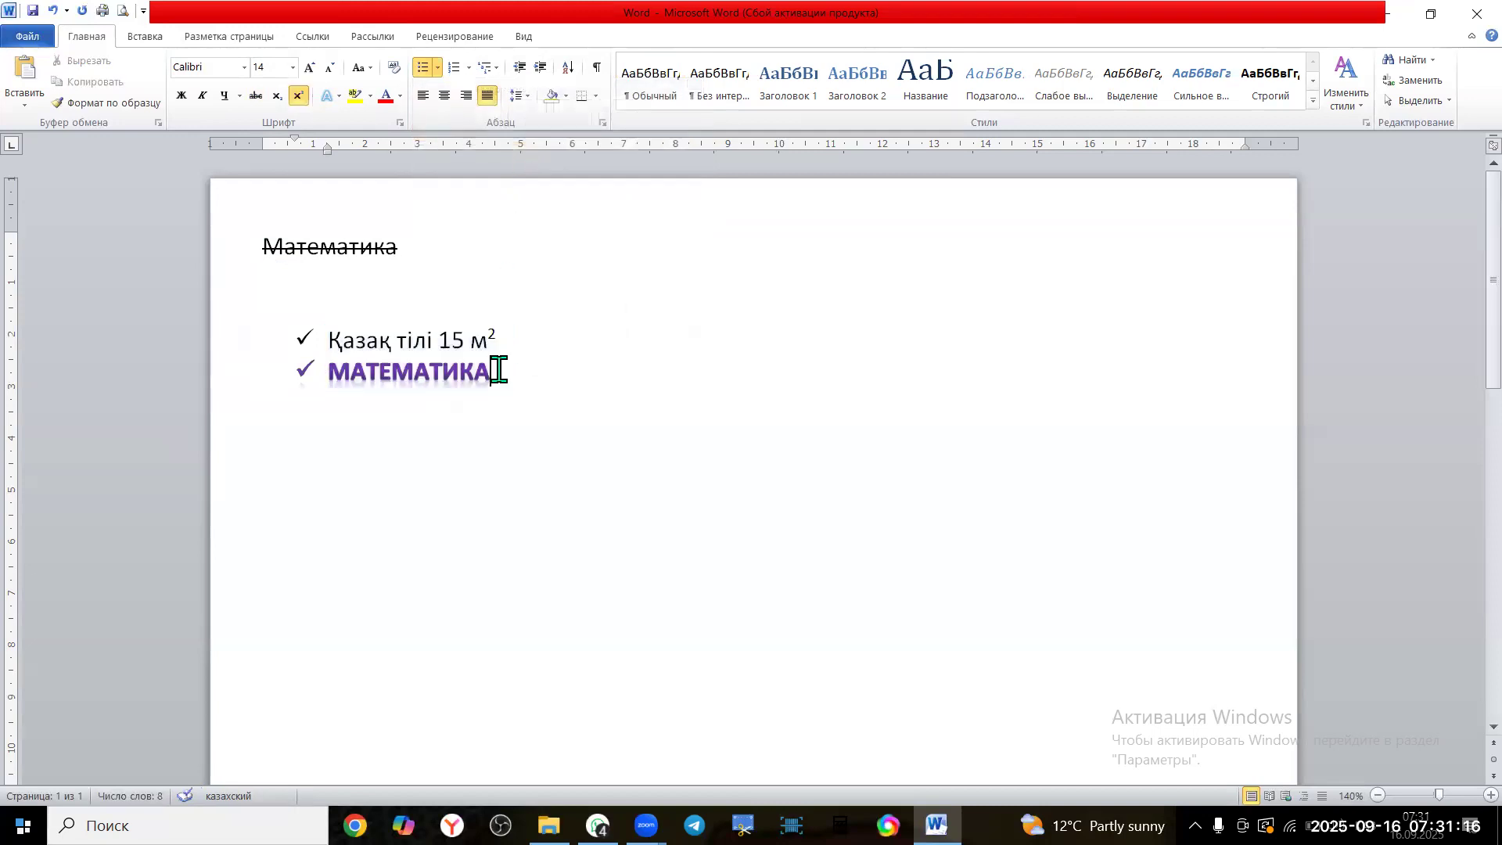
# Change the two bulleted lines to 1. 2. 3. numbering and switch it to the A. B. C. format
pyautogui.moveTo(498, 369); pyautogui.dragTo(332, 338)
pyautogui.click(469, 68)
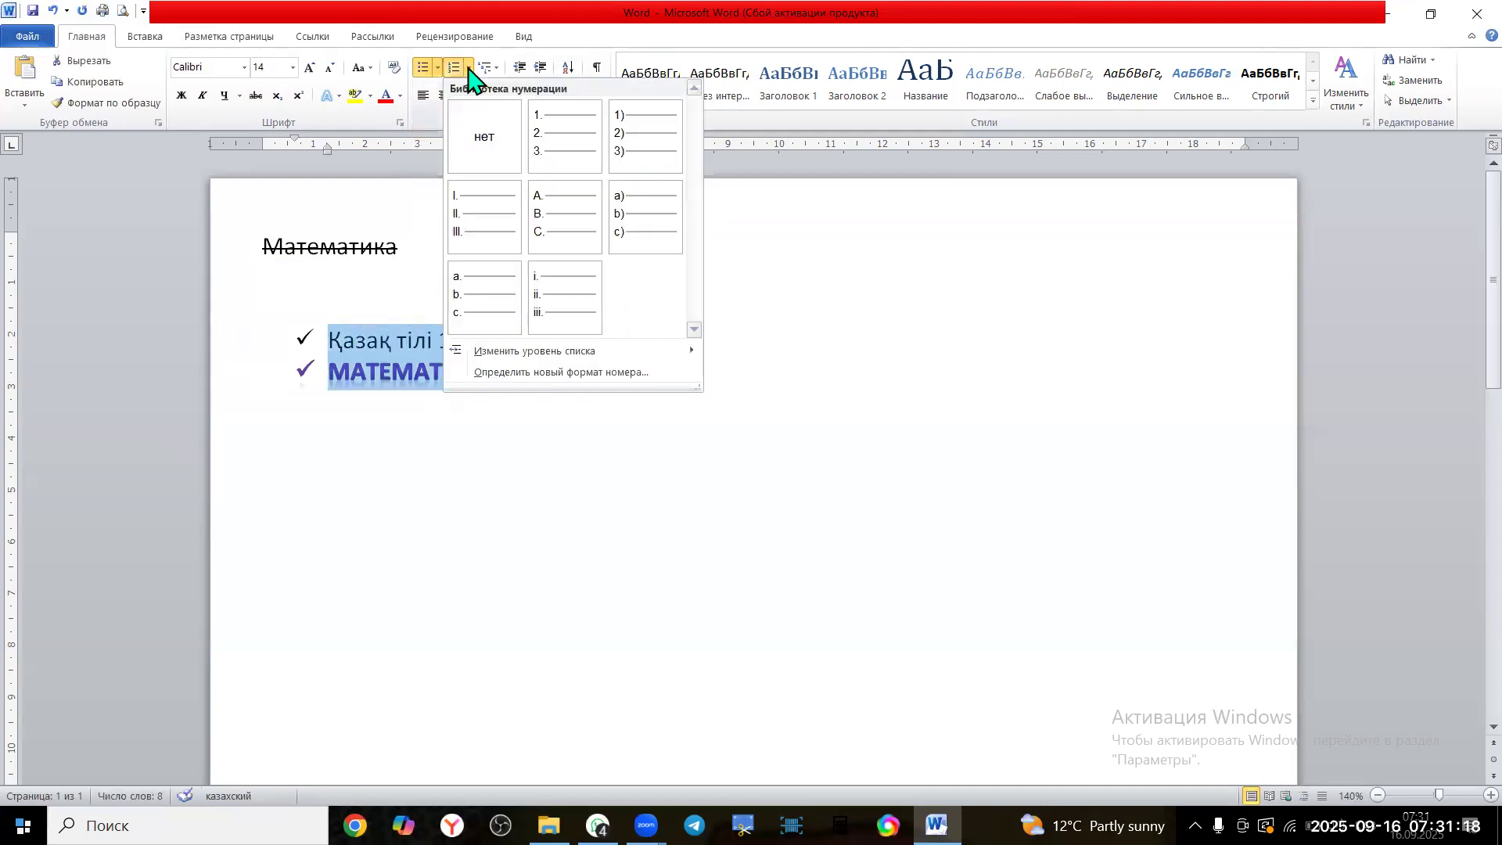
pyautogui.click(552, 164)
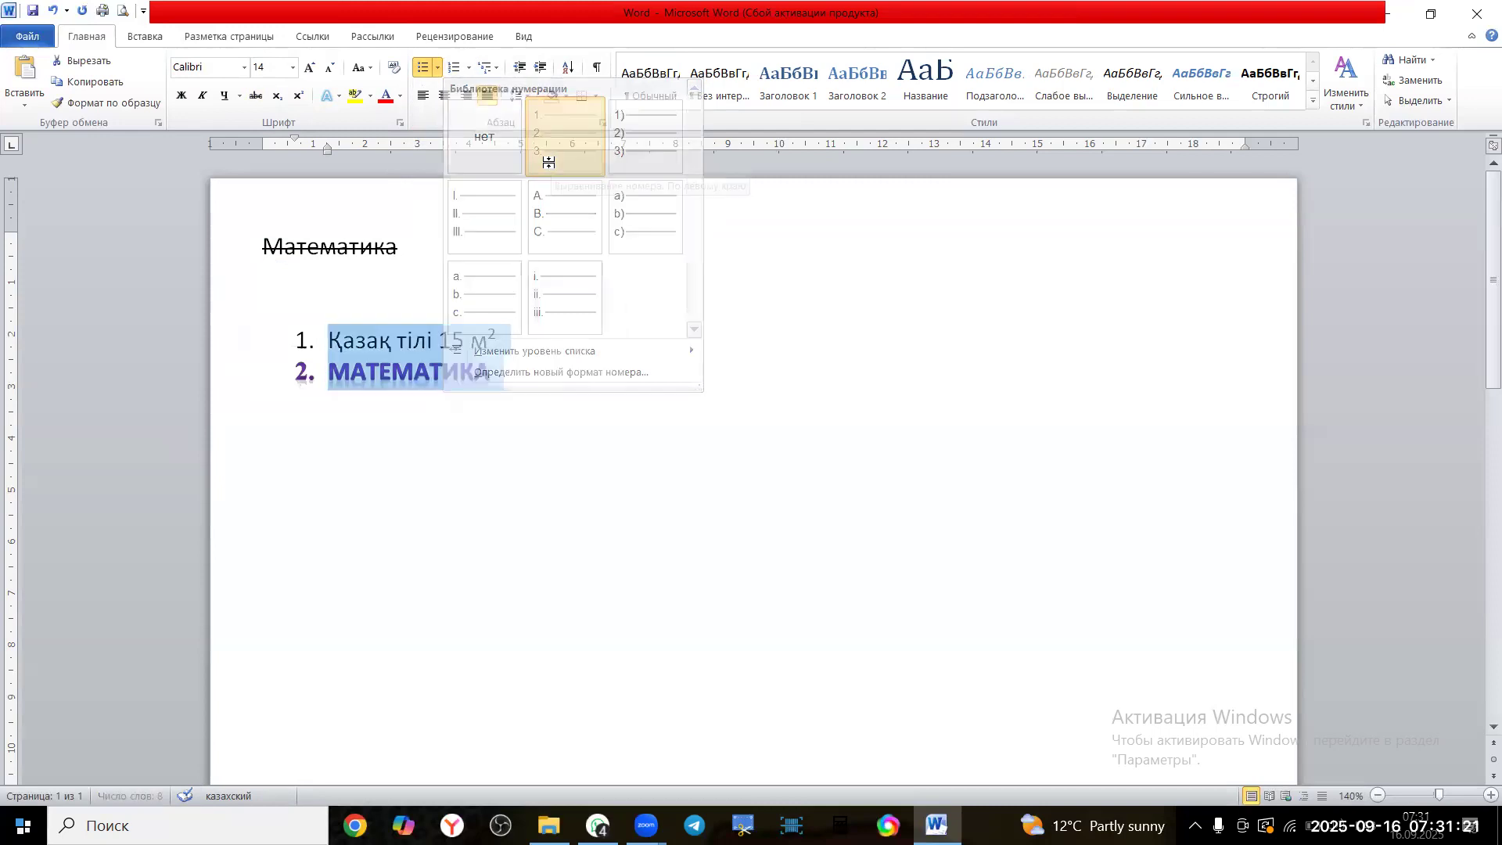
pyautogui.click(469, 68)
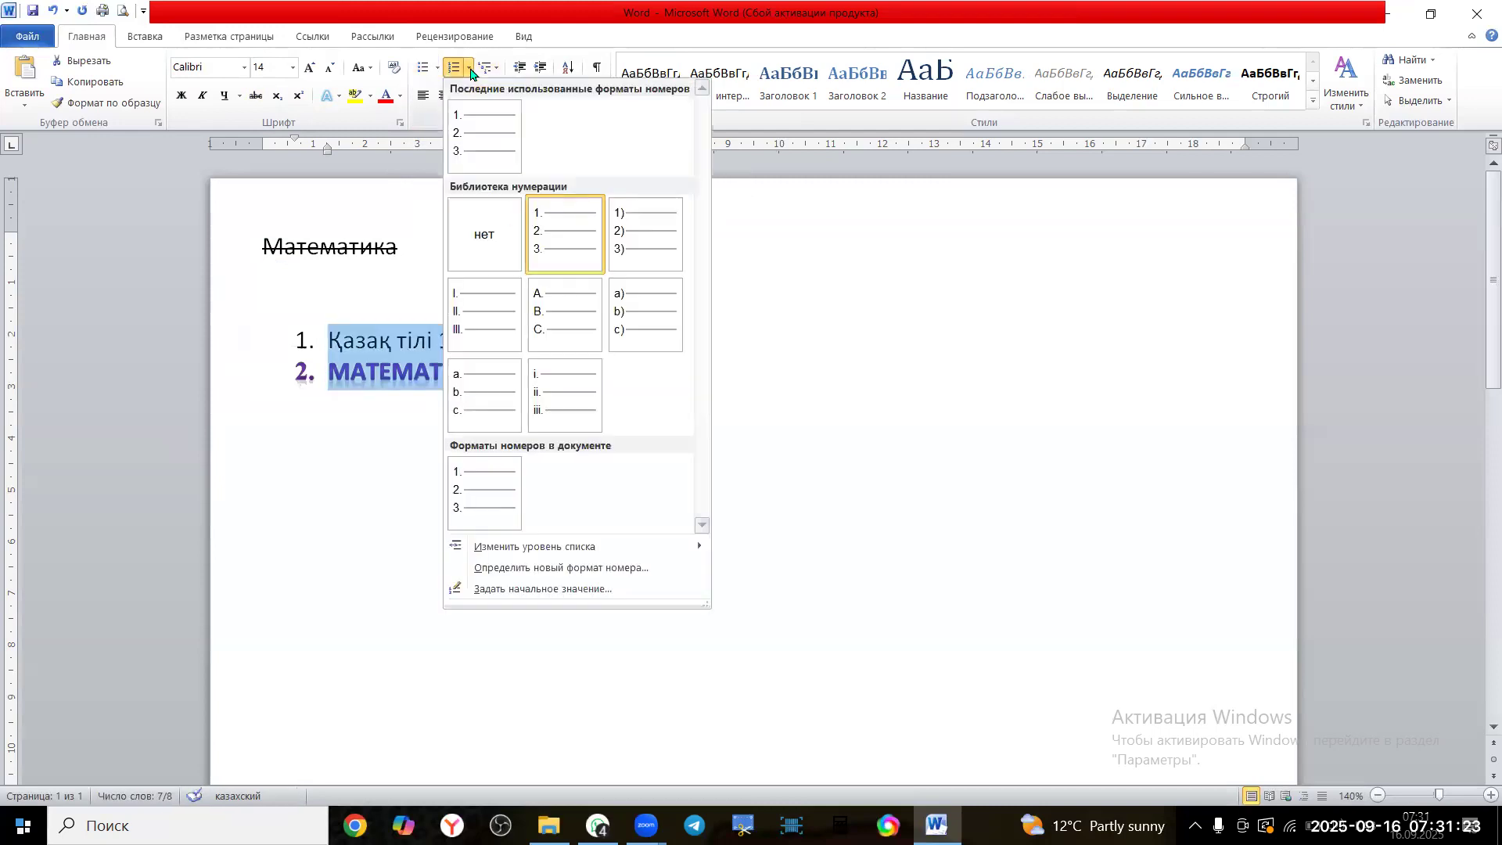
pyautogui.click(559, 304)
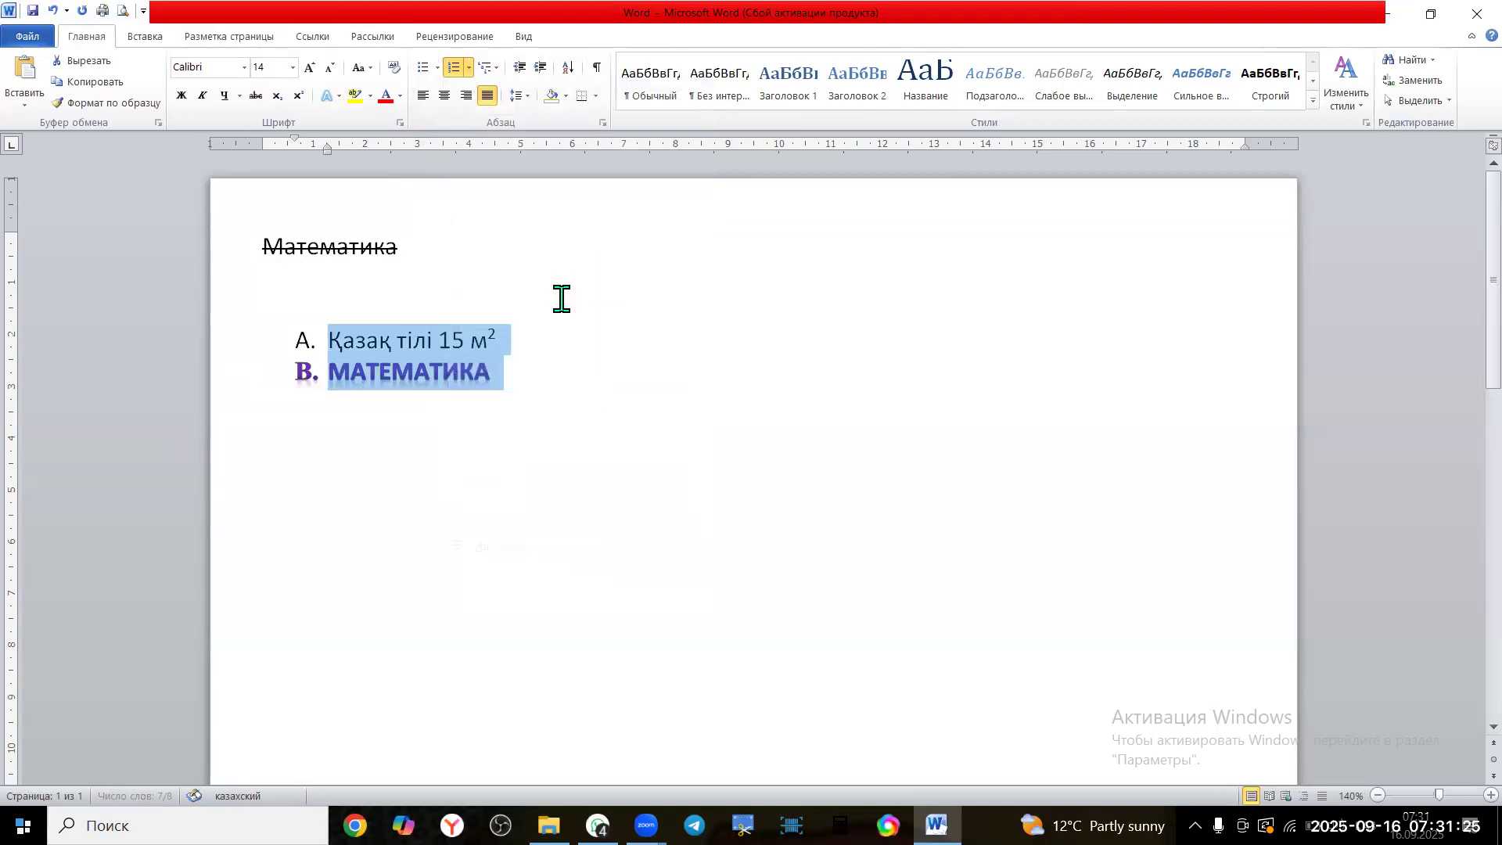
# Apply the multilevel list with 1, 1.1, 1.1.1 heading numbering to the two lettered lines
pyautogui.click(499, 68)
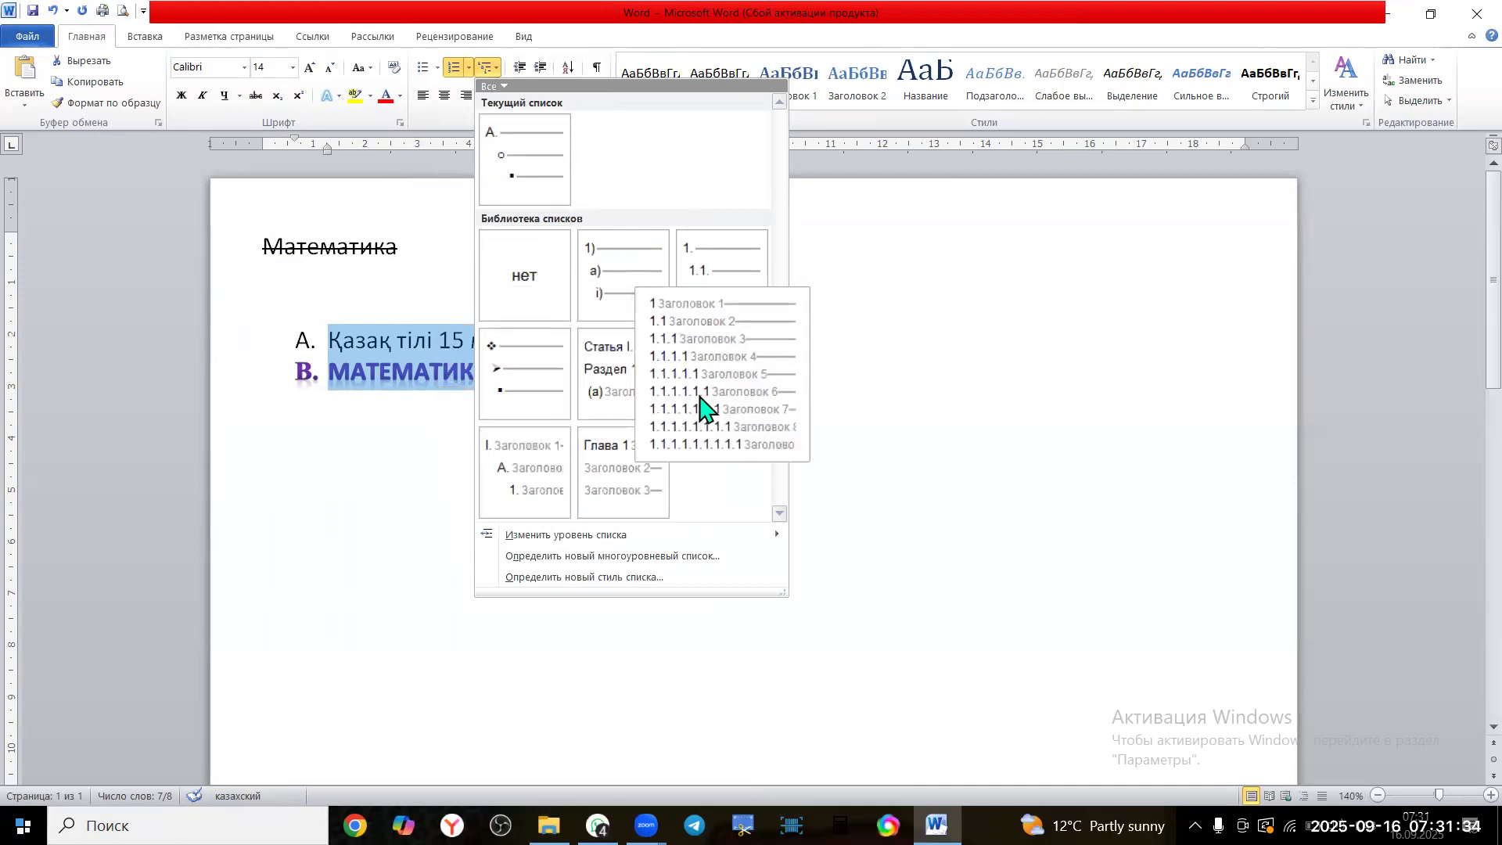
pyautogui.click(700, 397)
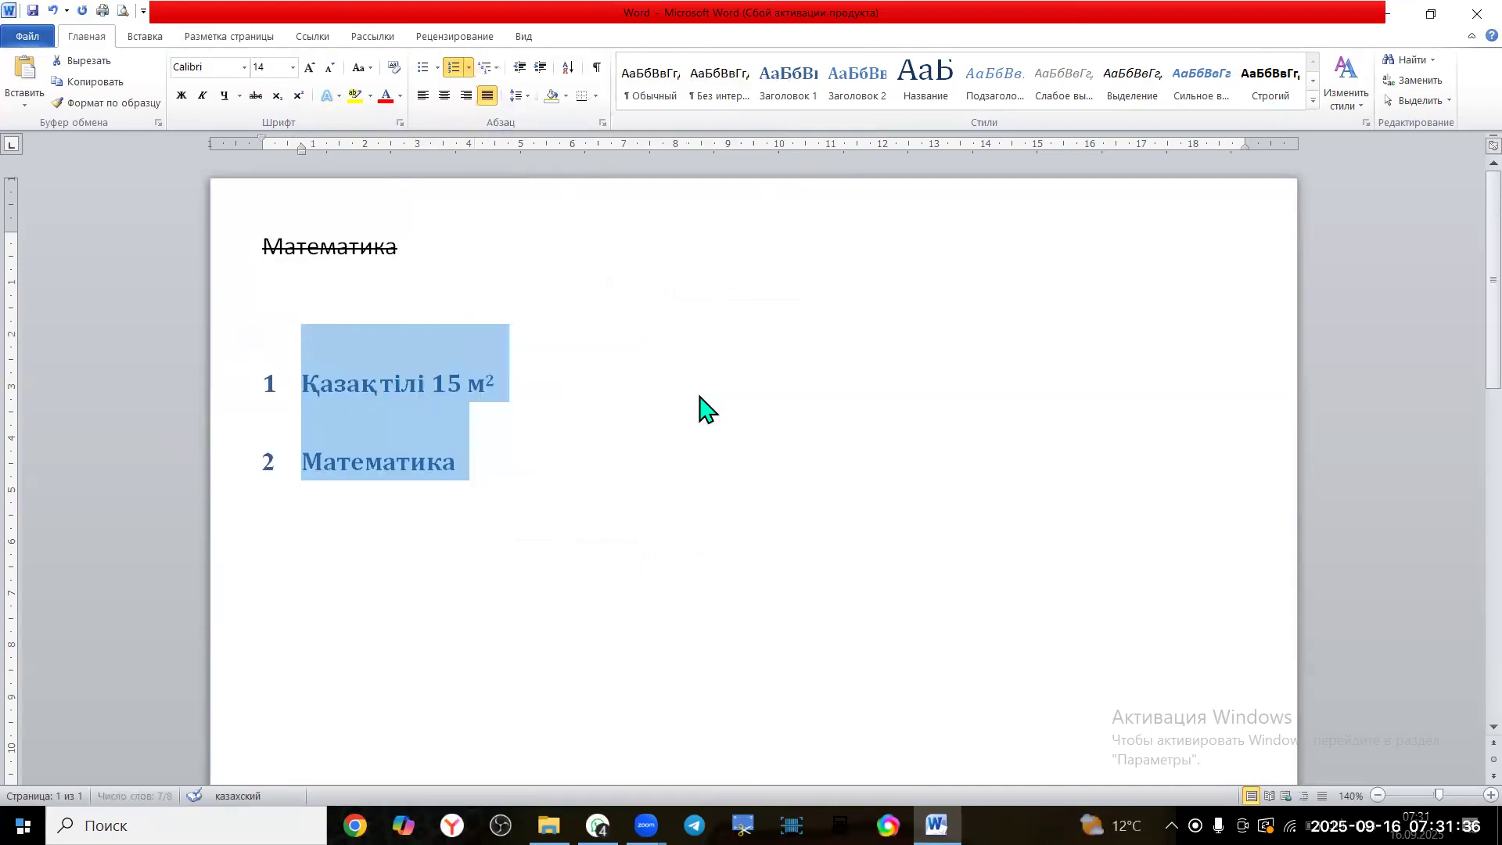
pyautogui.click(513, 380)
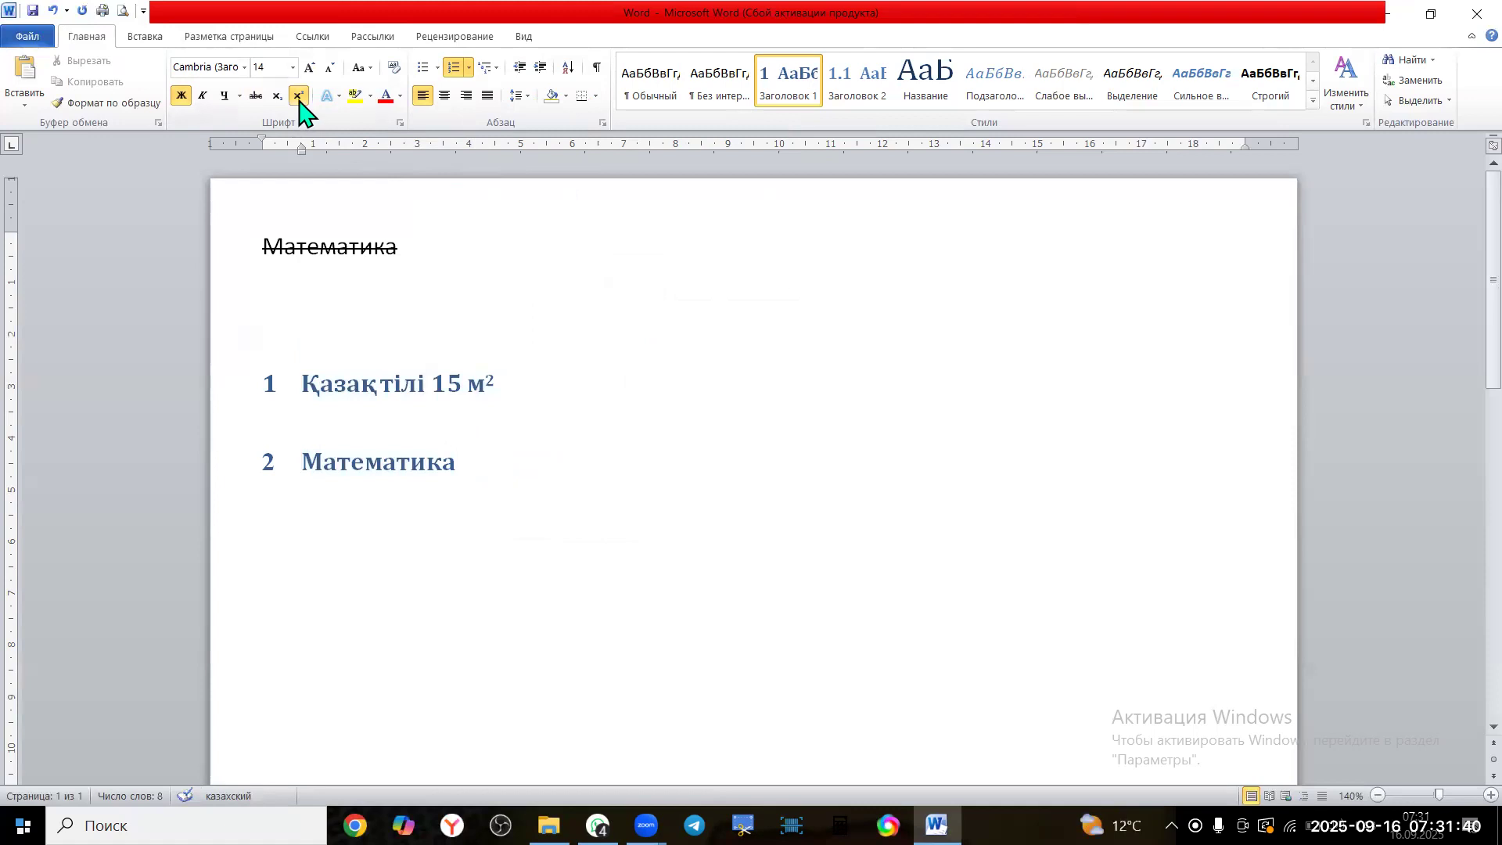
# Add a line reading 122 below the "Қазақ тілі 15 м²" heading and delete it again
pyautogui.press('Return')
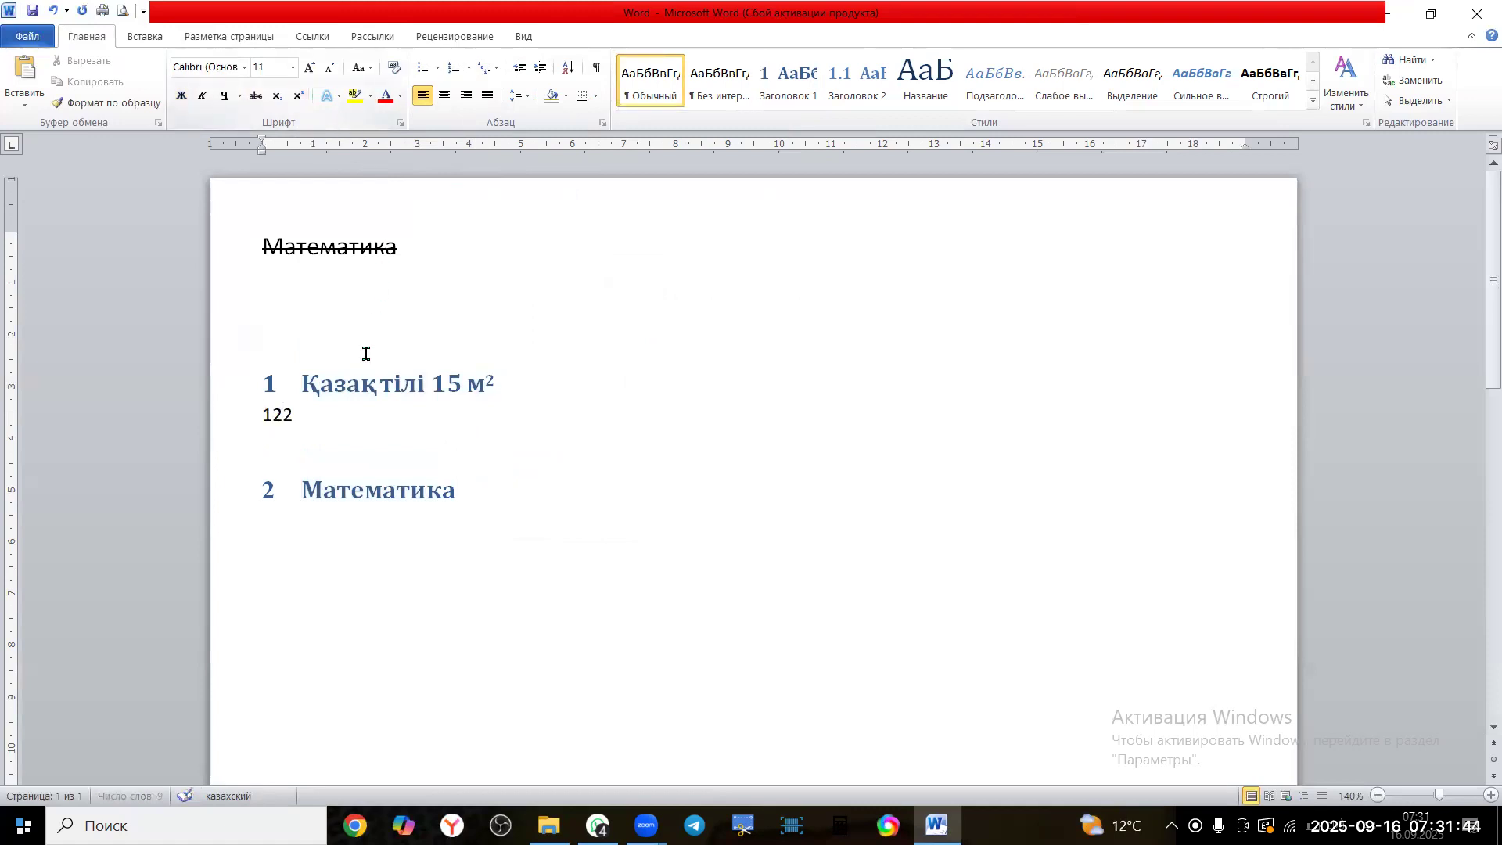
pyautogui.press('BackSpace')
pyautogui.press('BackSpace')
pyautogui.press('BackSpace')
pyautogui.press('BackSpace')
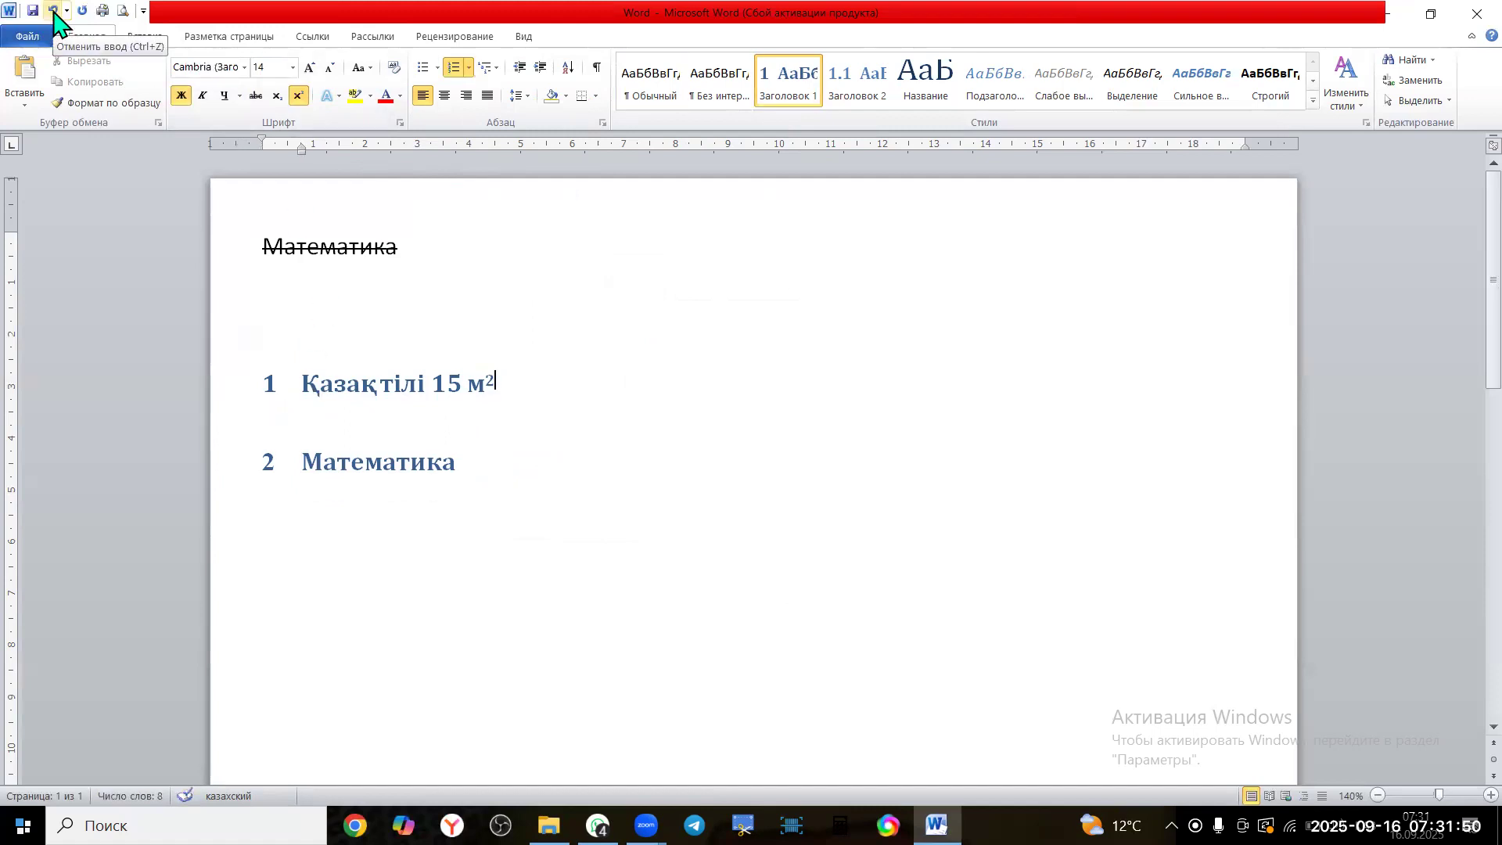
# Undo the typing and all list formatting back to the plain "Қазақ тілі 15 м²" and purple "МАТЕМАТИКА" lines
pyautogui.click(53, 11)
pyautogui.click(53, 11)
pyautogui.click(54, 11)
pyautogui.click(53, 11)
pyautogui.click(54, 11)
pyautogui.click(53, 11)
pyautogui.click(53, 11)
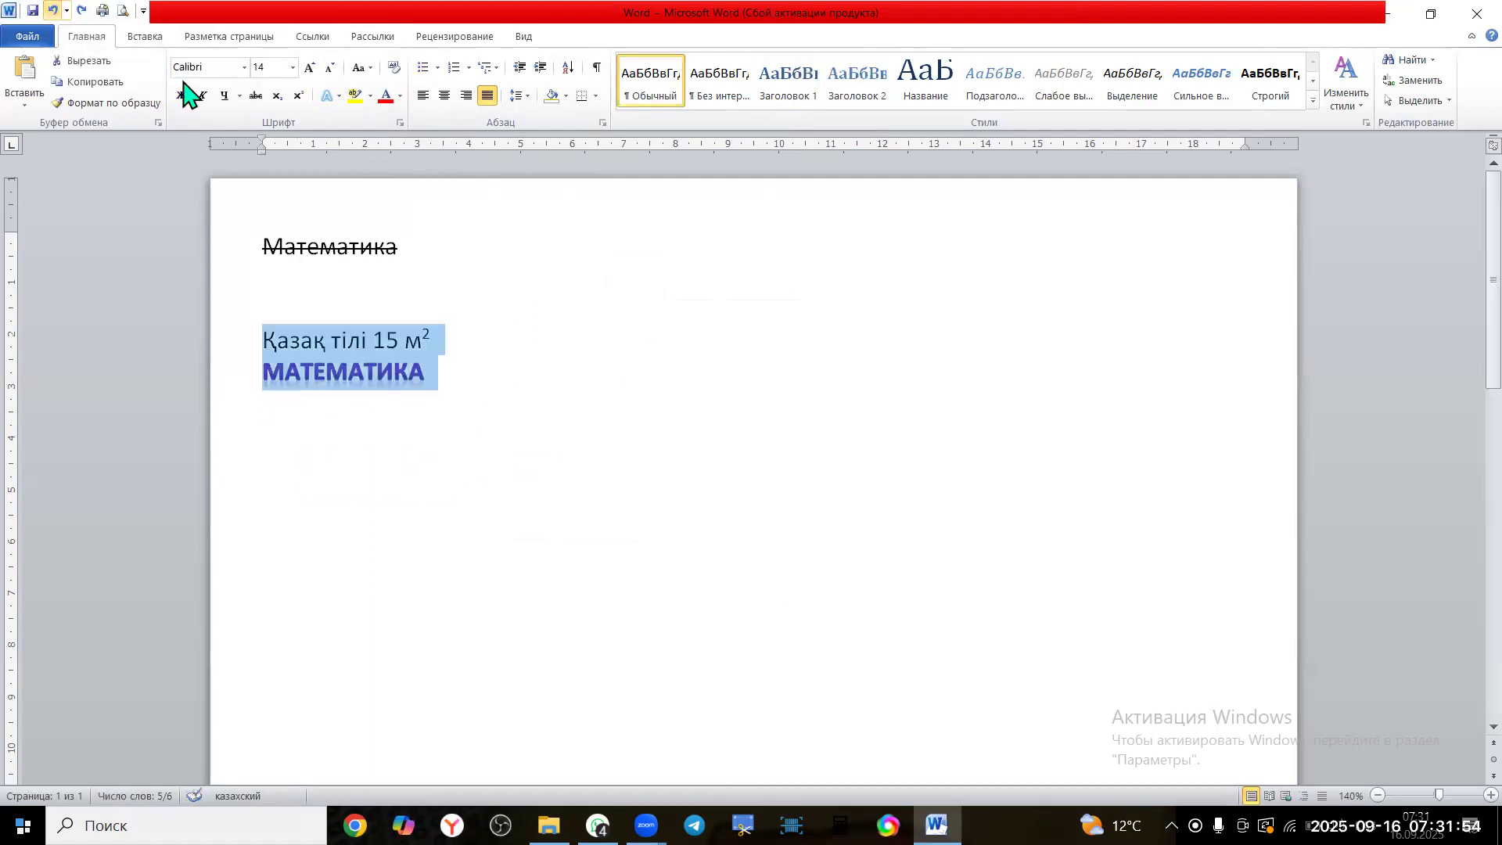
pyautogui.click(529, 322)
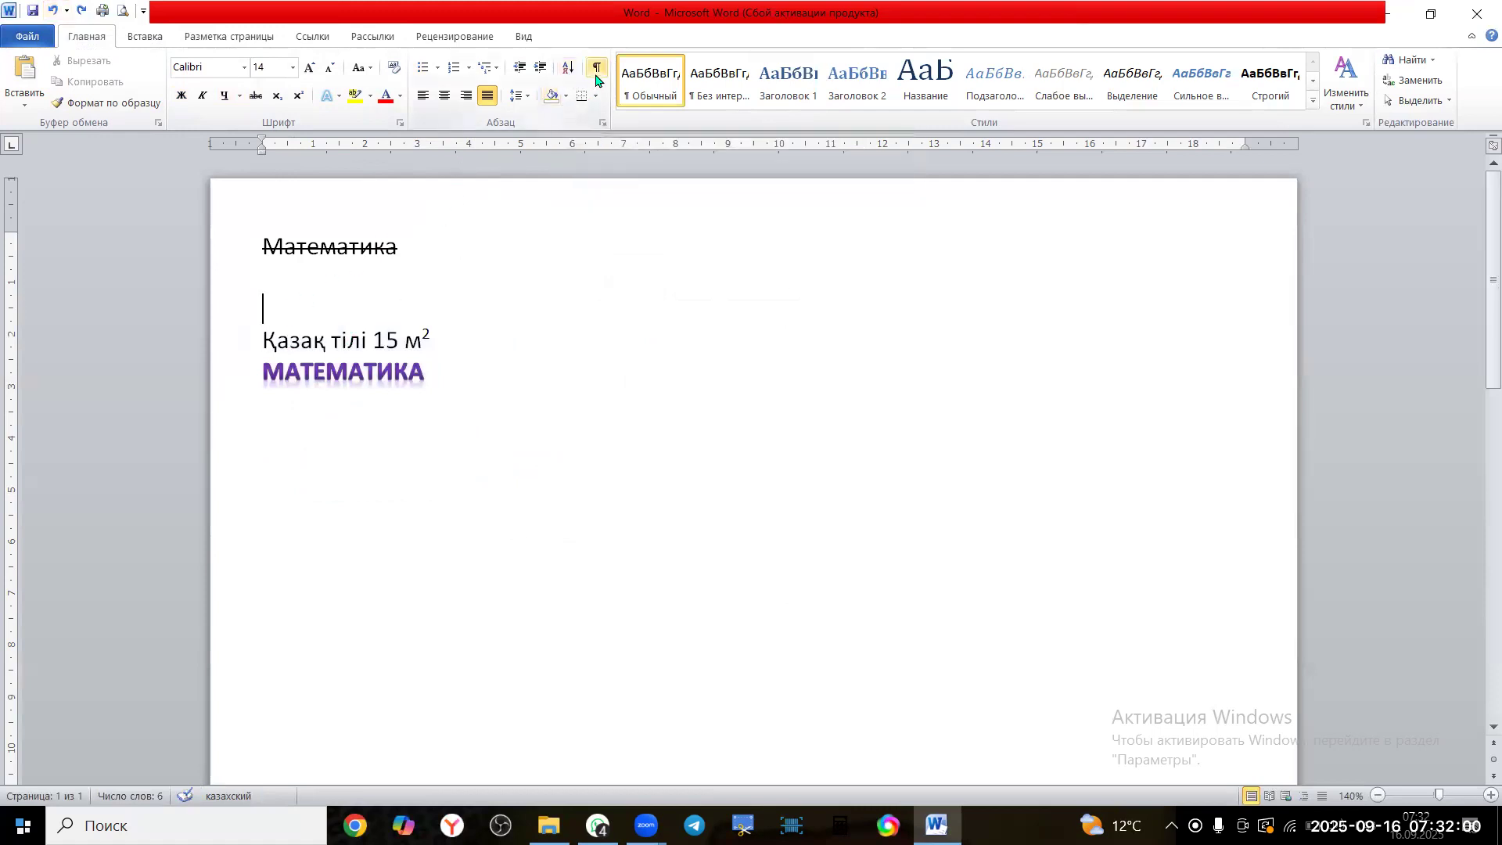
# Sort all the lines by paragraph as text in ascending order and show the hidden formatting marks
pyautogui.moveTo(261, 243); pyautogui.dragTo(467, 355)
pyautogui.click(569, 68)
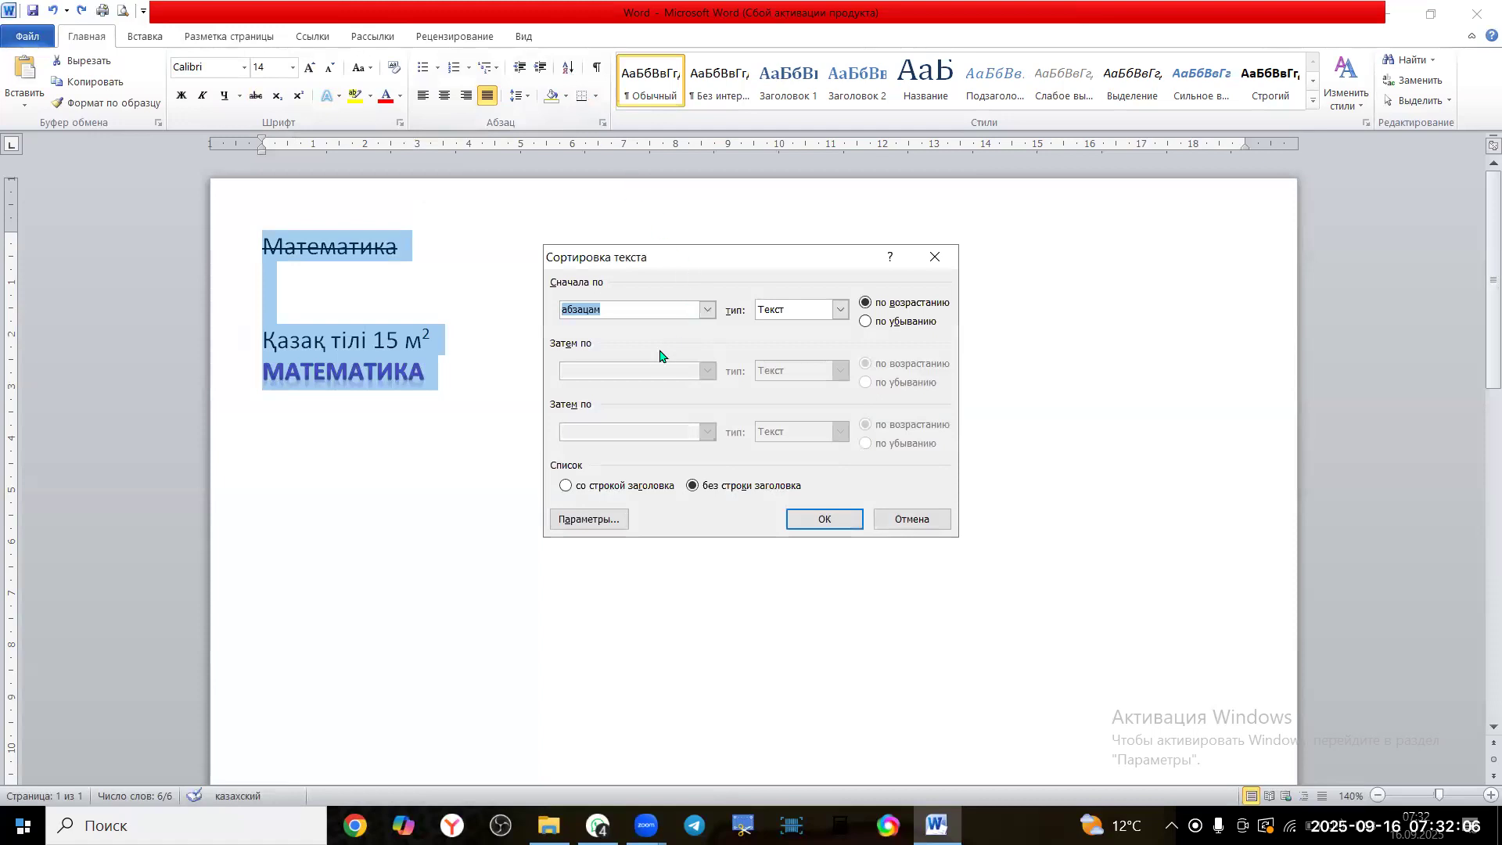
pyautogui.click(824, 519)
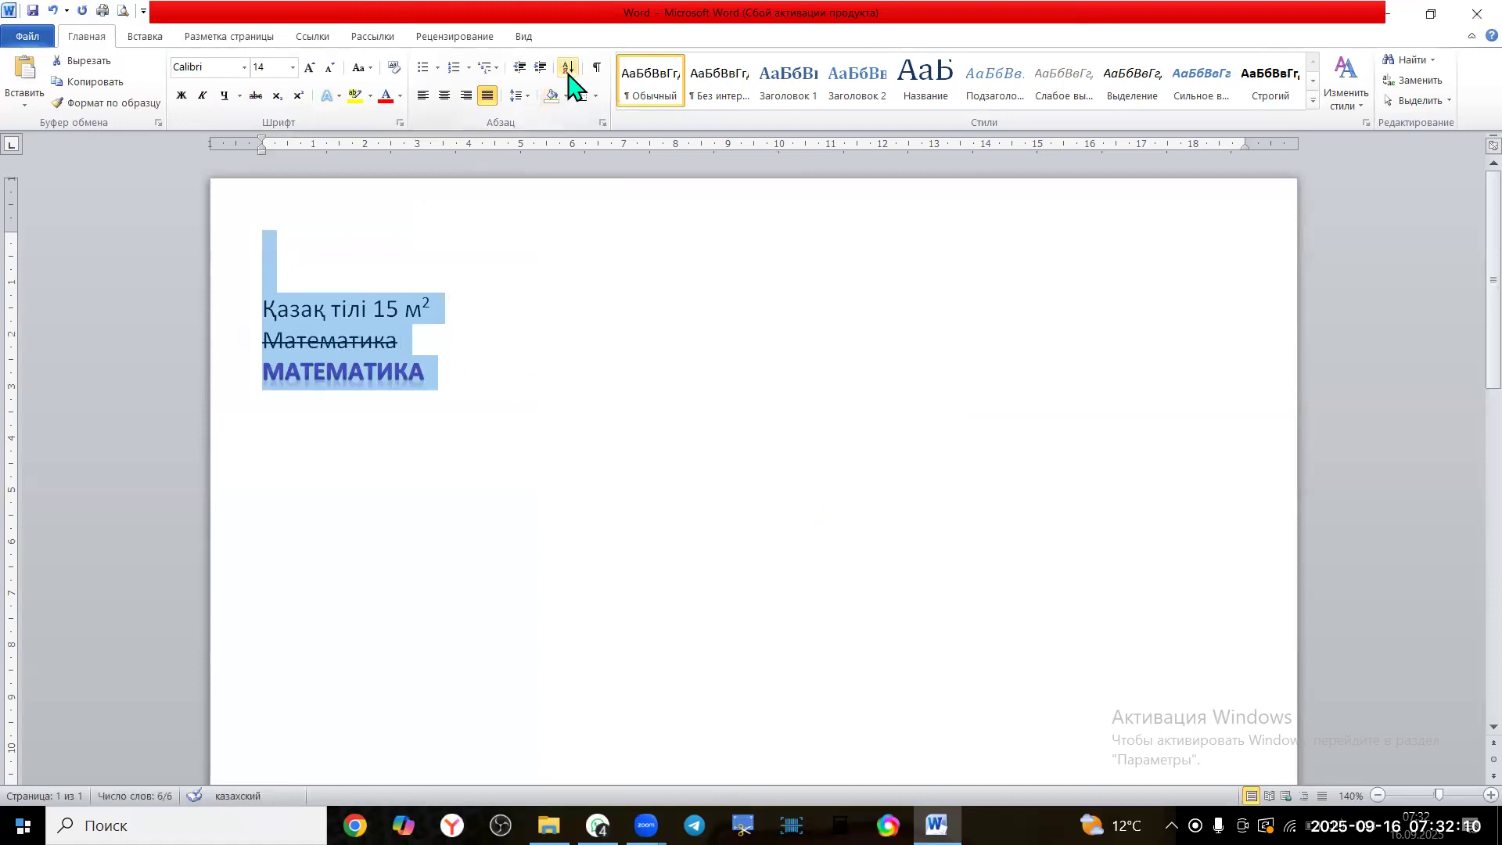
pyautogui.click(473, 341)
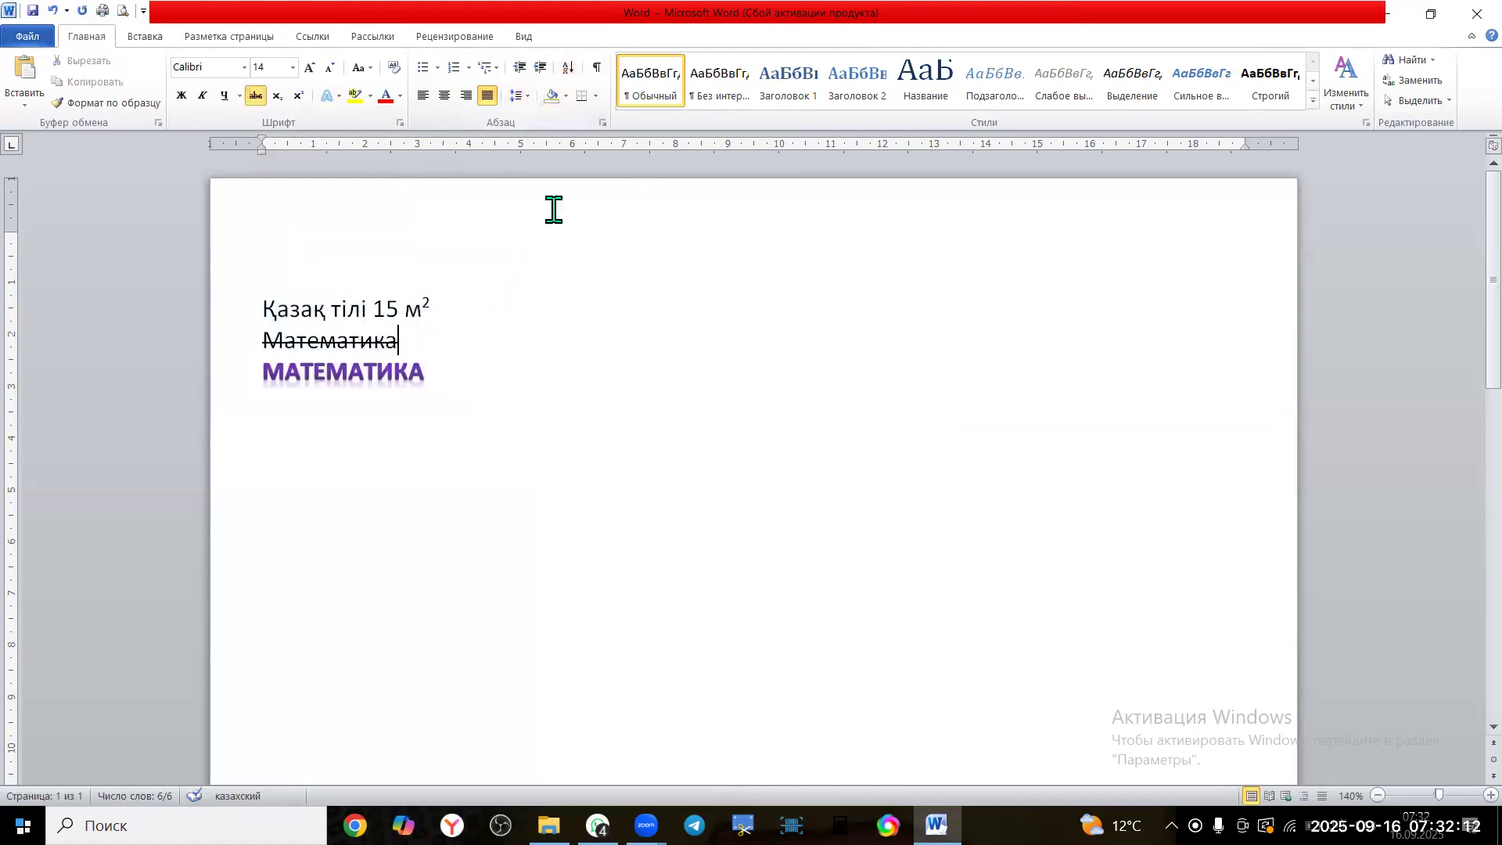
pyautogui.click(596, 69)
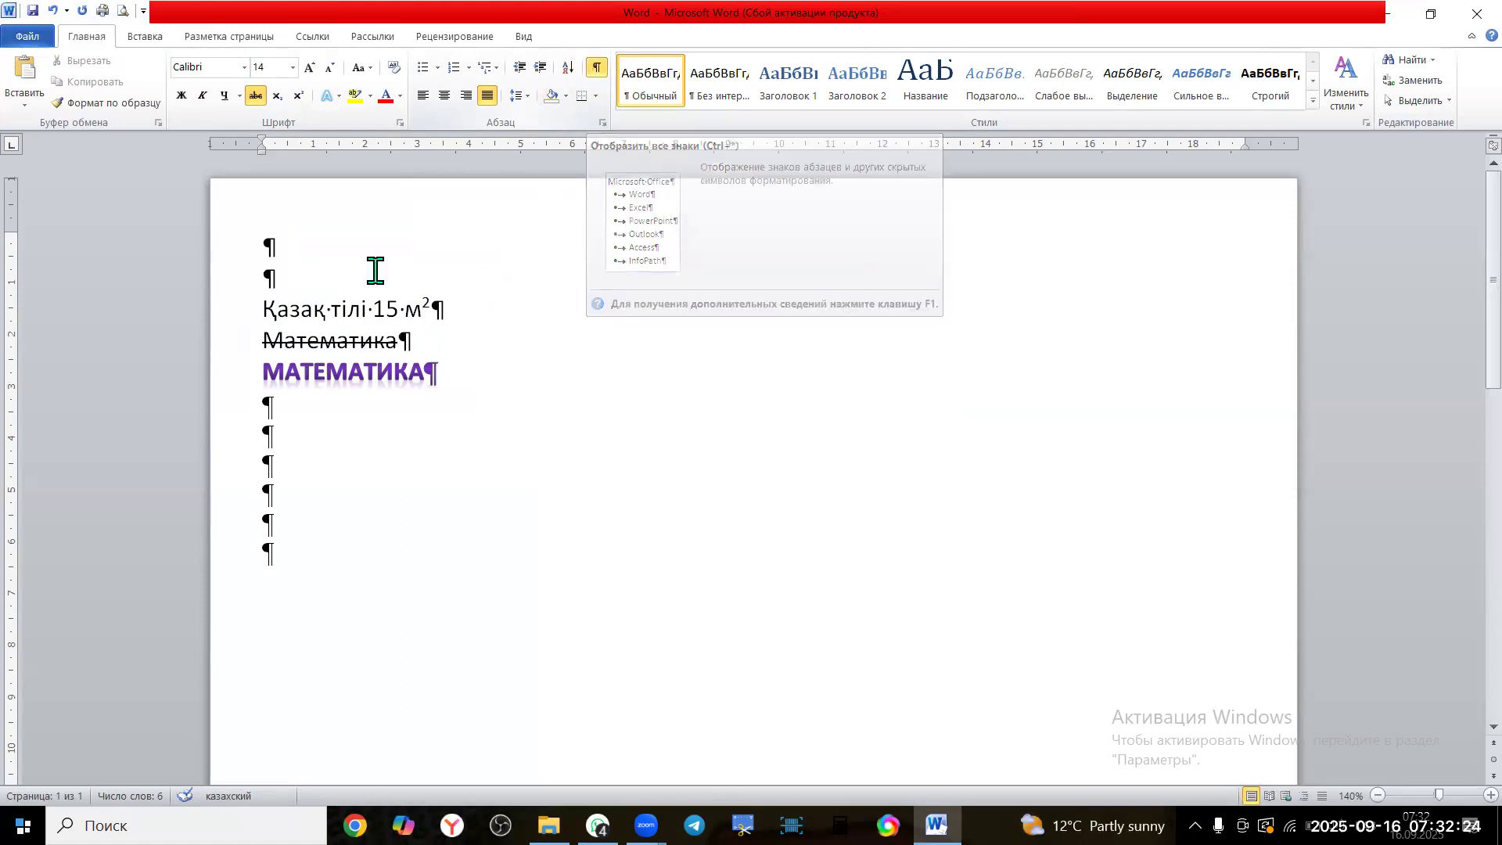
# Add a few spaces after the struck-through "Математика", delete them again and hide the formatting marks
pyautogui.click(430, 310)
pyautogui.click(415, 339)
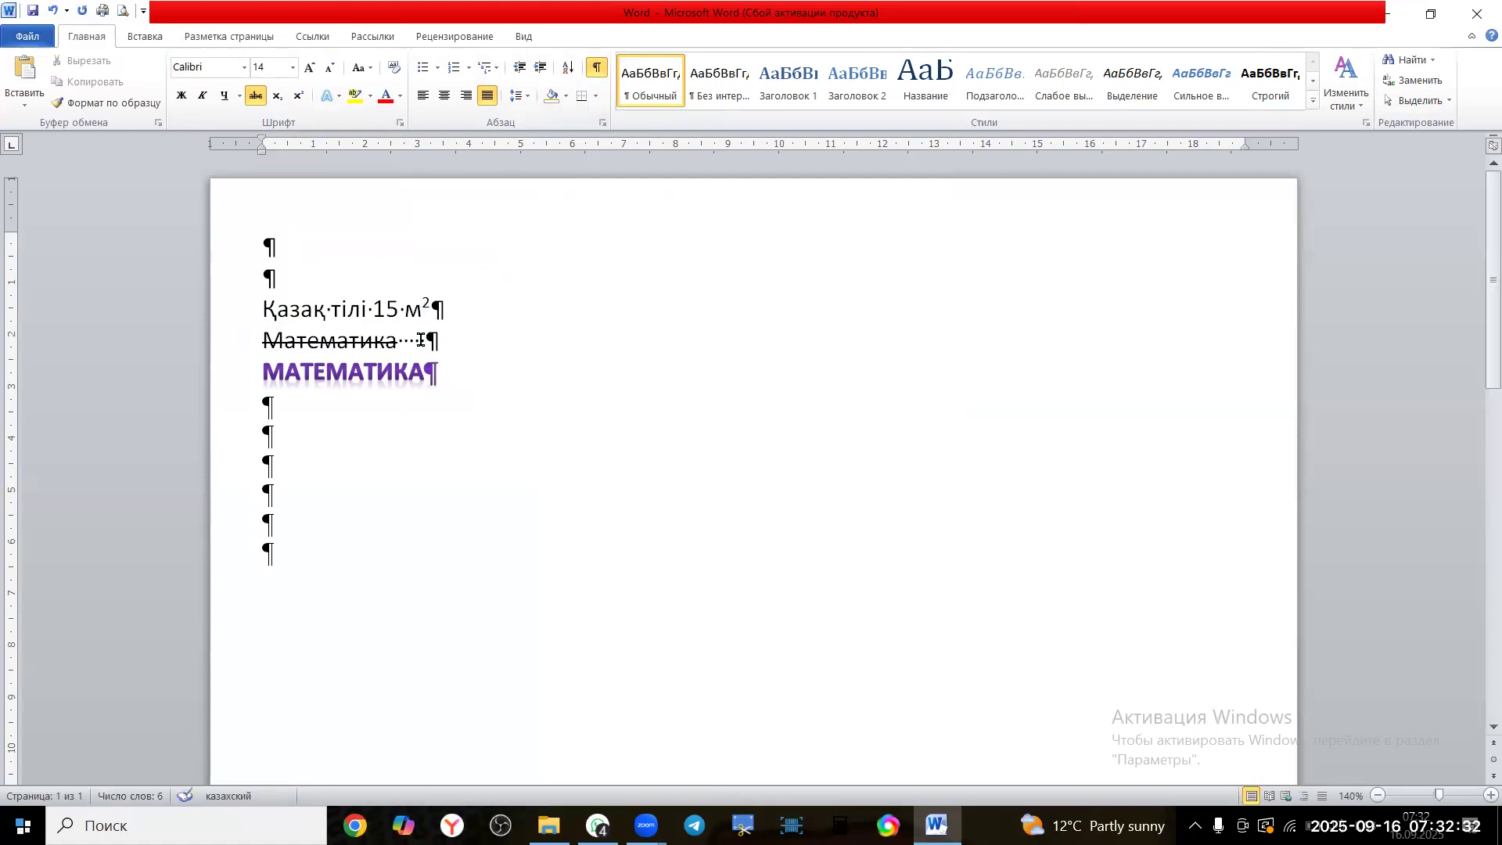
pyautogui.press('BackSpace')
pyautogui.press('BackSpace')
pyautogui.press('BackSpace')
pyautogui.press('BackSpace')
pyautogui.press('BackSpace')
pyautogui.click(598, 73)
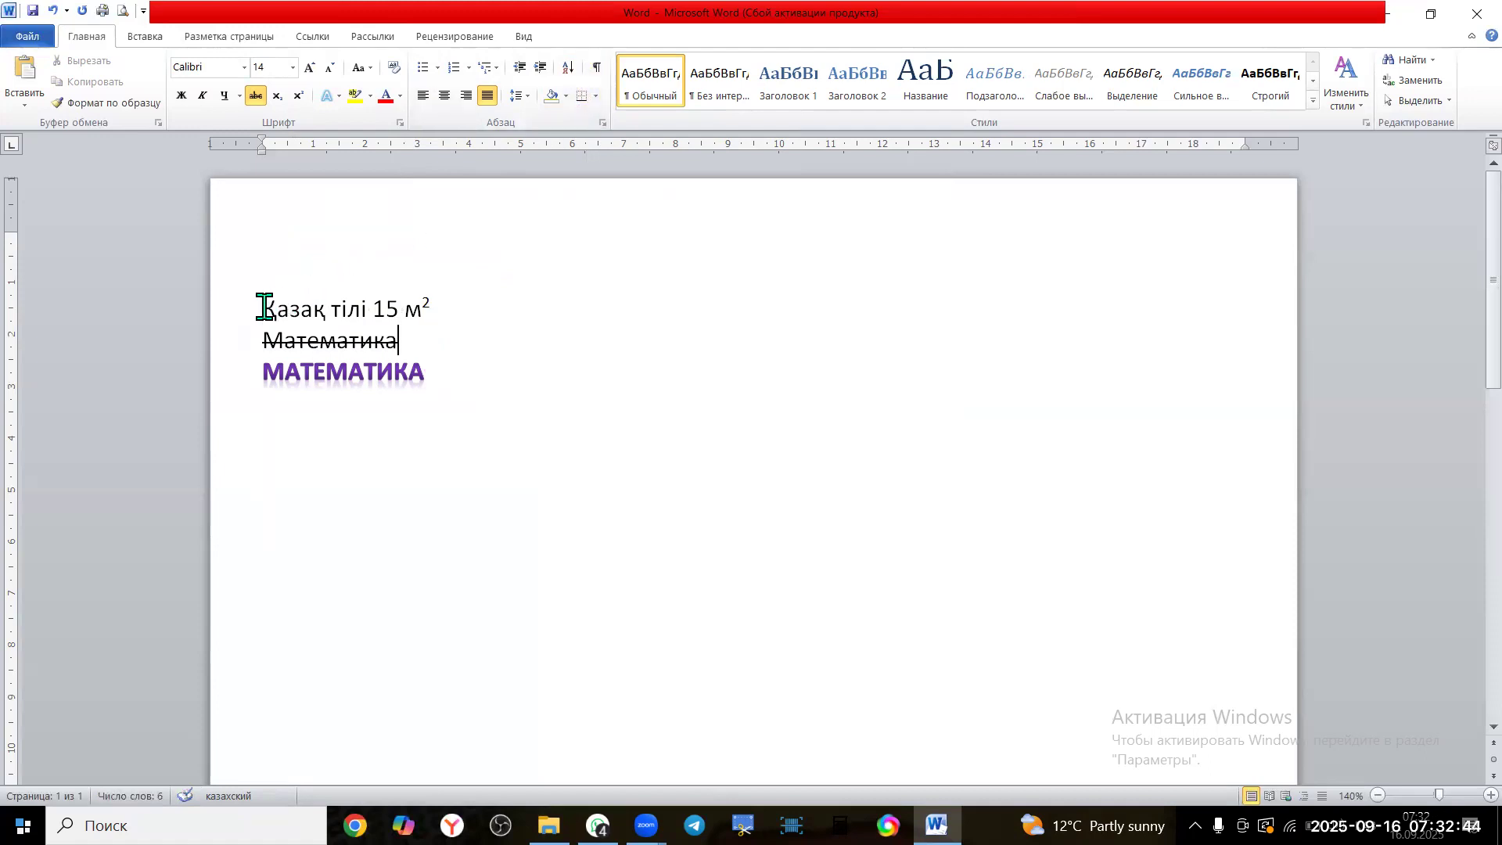
# Apply yellow paragraph shading to the "Қазақ тілі 15 м²" line
pyautogui.moveTo(261, 308); pyautogui.dragTo(446, 308)
pyautogui.click(565, 94)
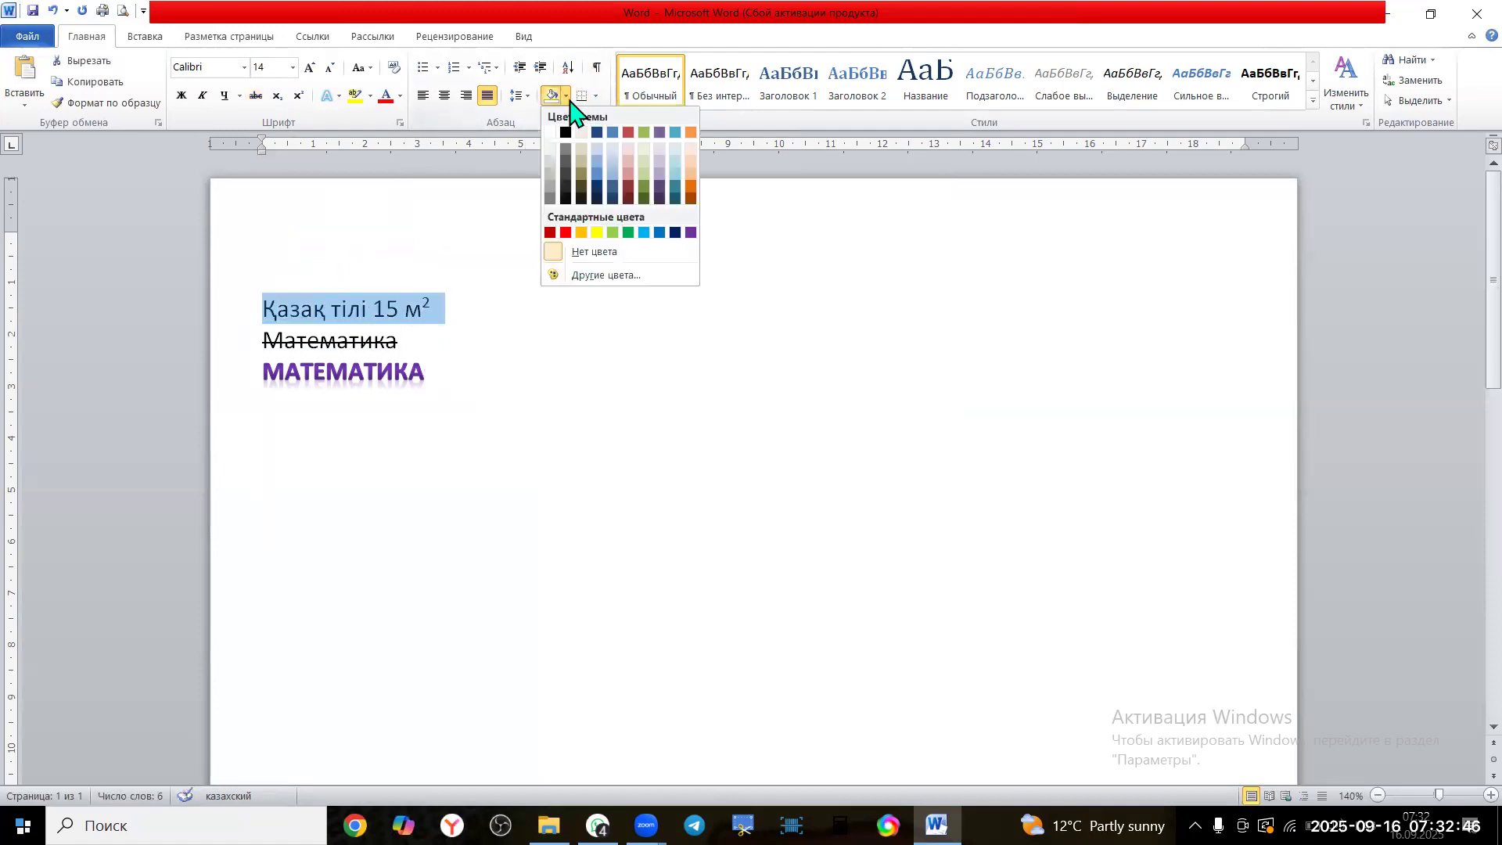
pyautogui.click(597, 233)
pyautogui.click(524, 347)
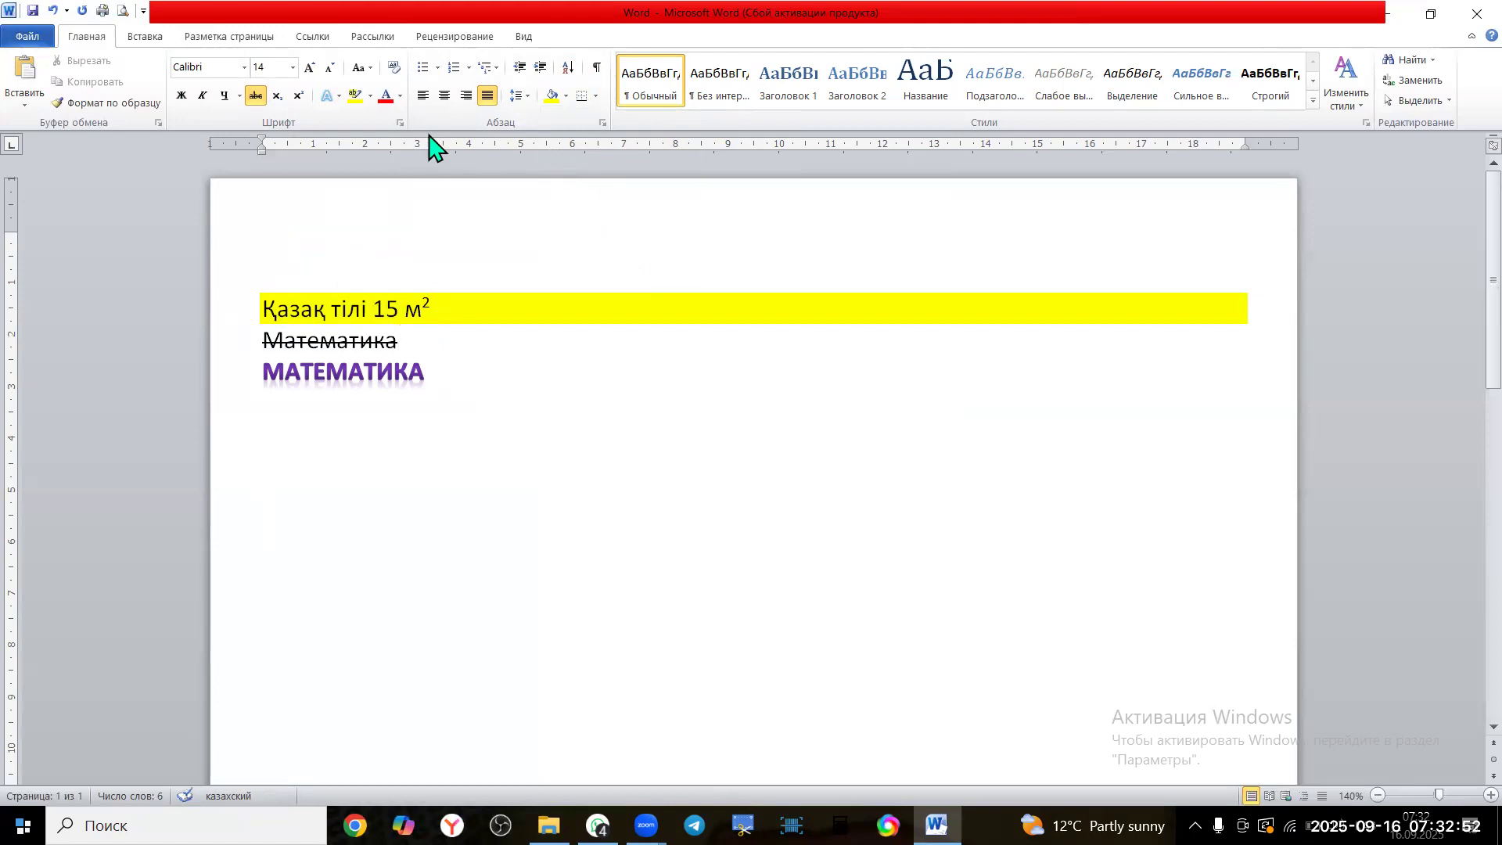
# Highlight the struck-through word "Математика" in yellow
pyautogui.moveTo(263, 345); pyautogui.dragTo(409, 345)
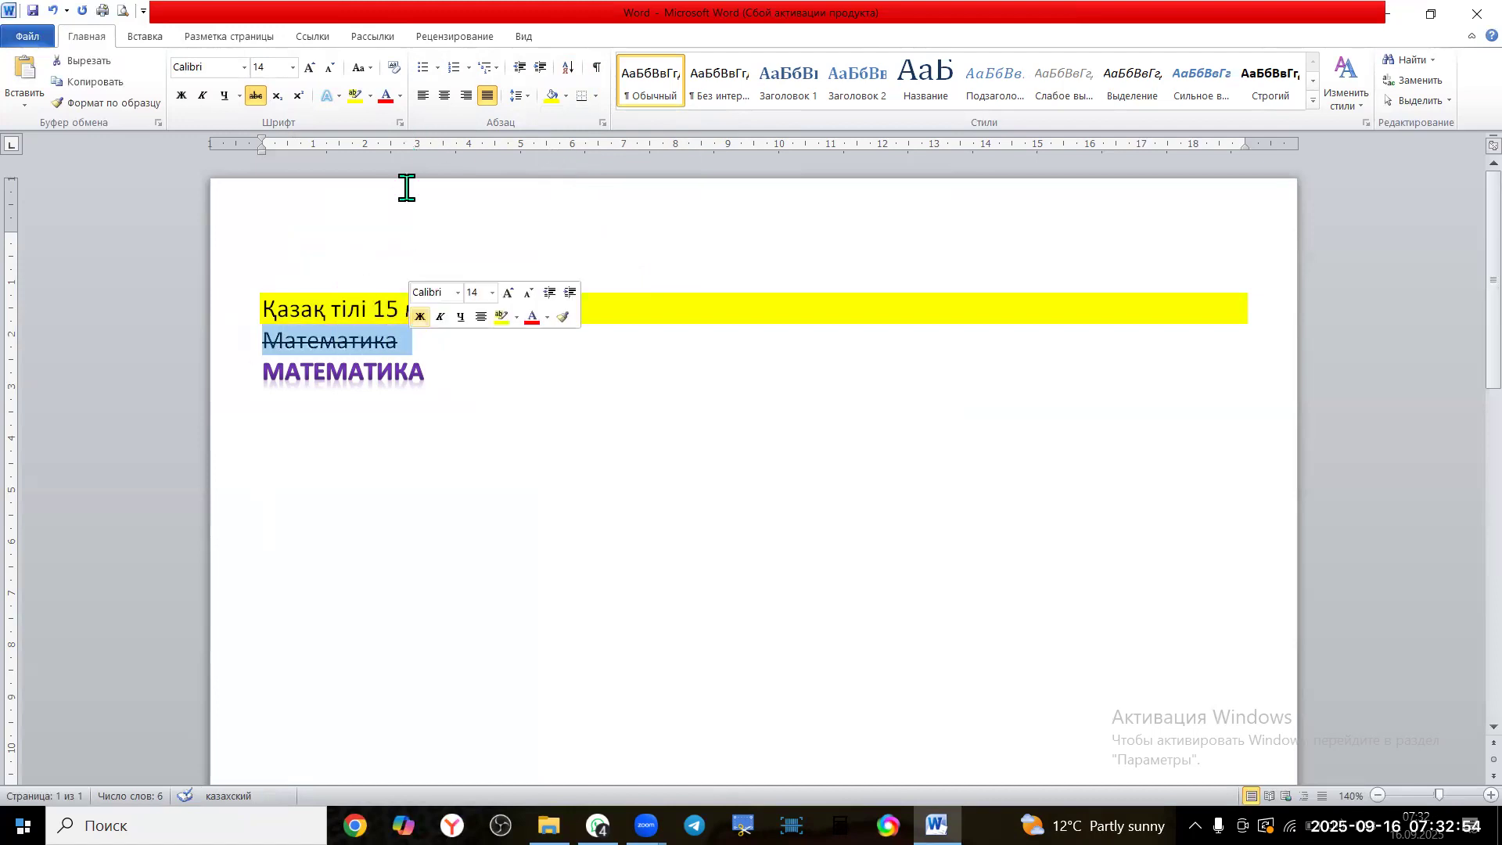
pyautogui.click(370, 97)
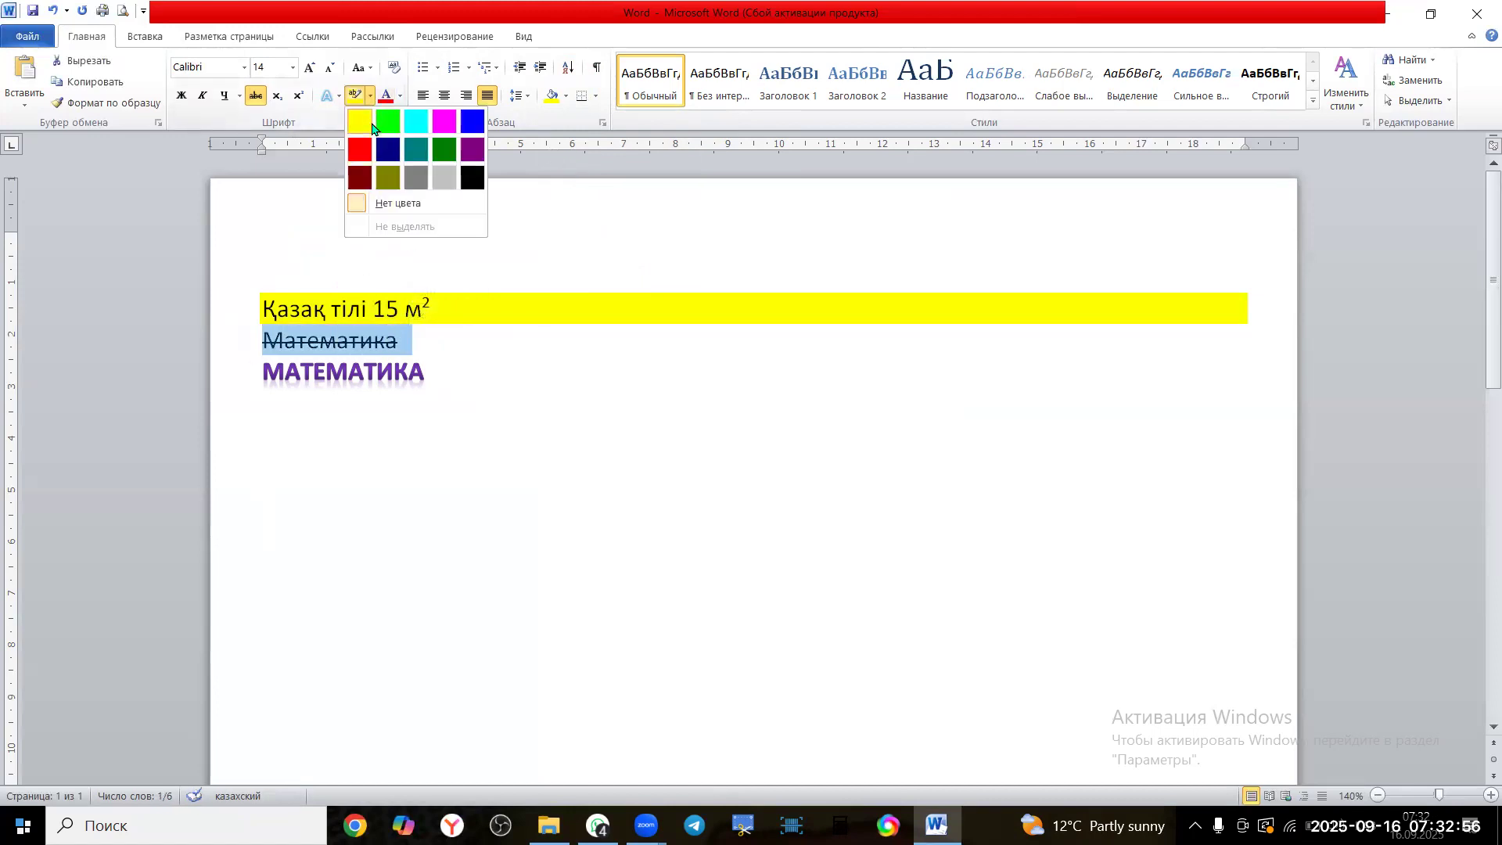
pyautogui.click(358, 128)
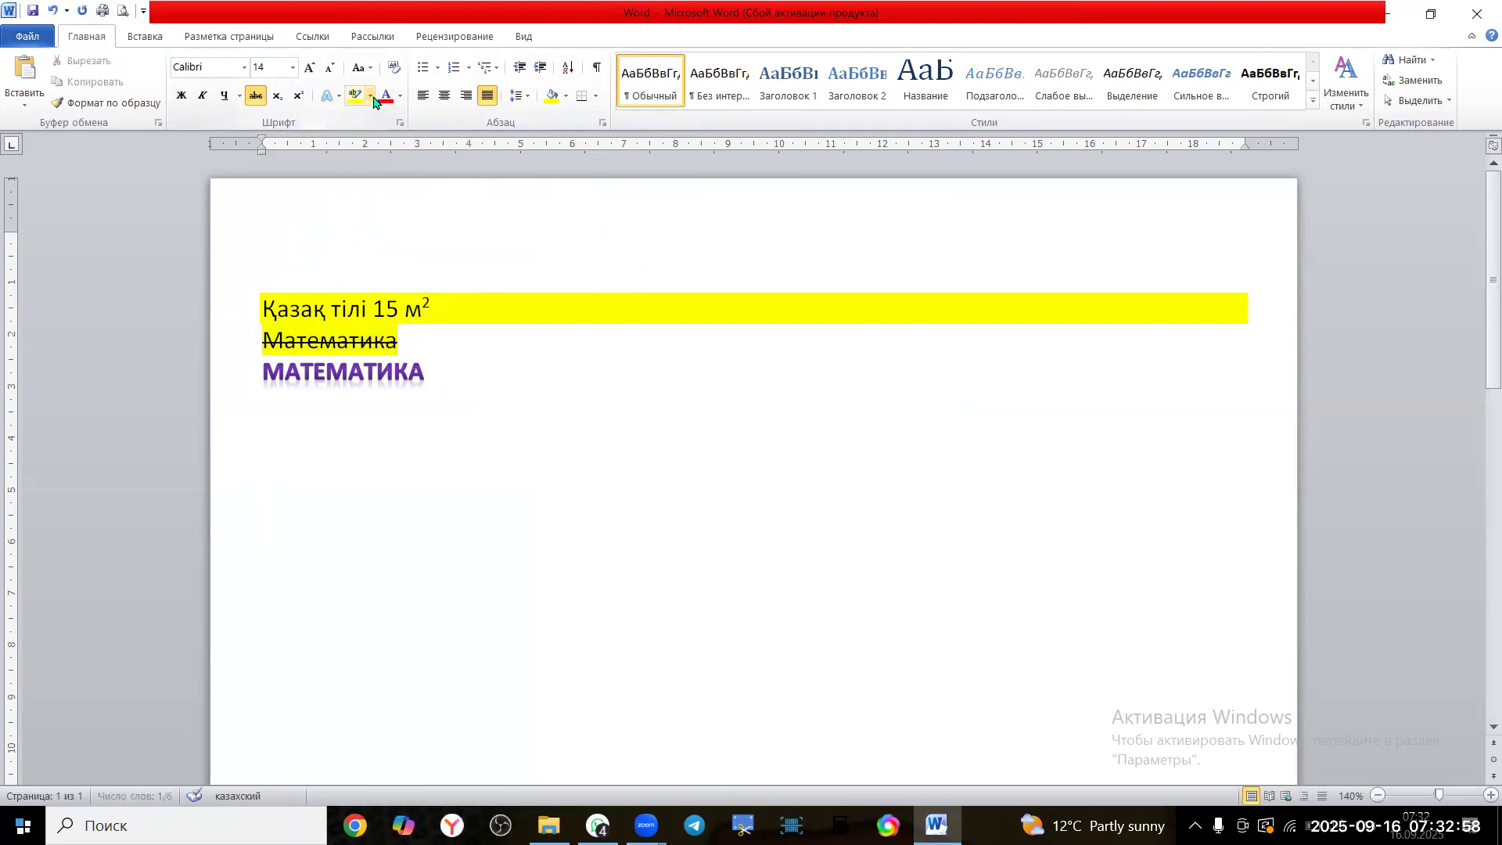
# Change the highlight of the struck-through "Математика" to turquoise and switch the highlighter off
pyautogui.click(370, 97)
pyautogui.click(408, 123)
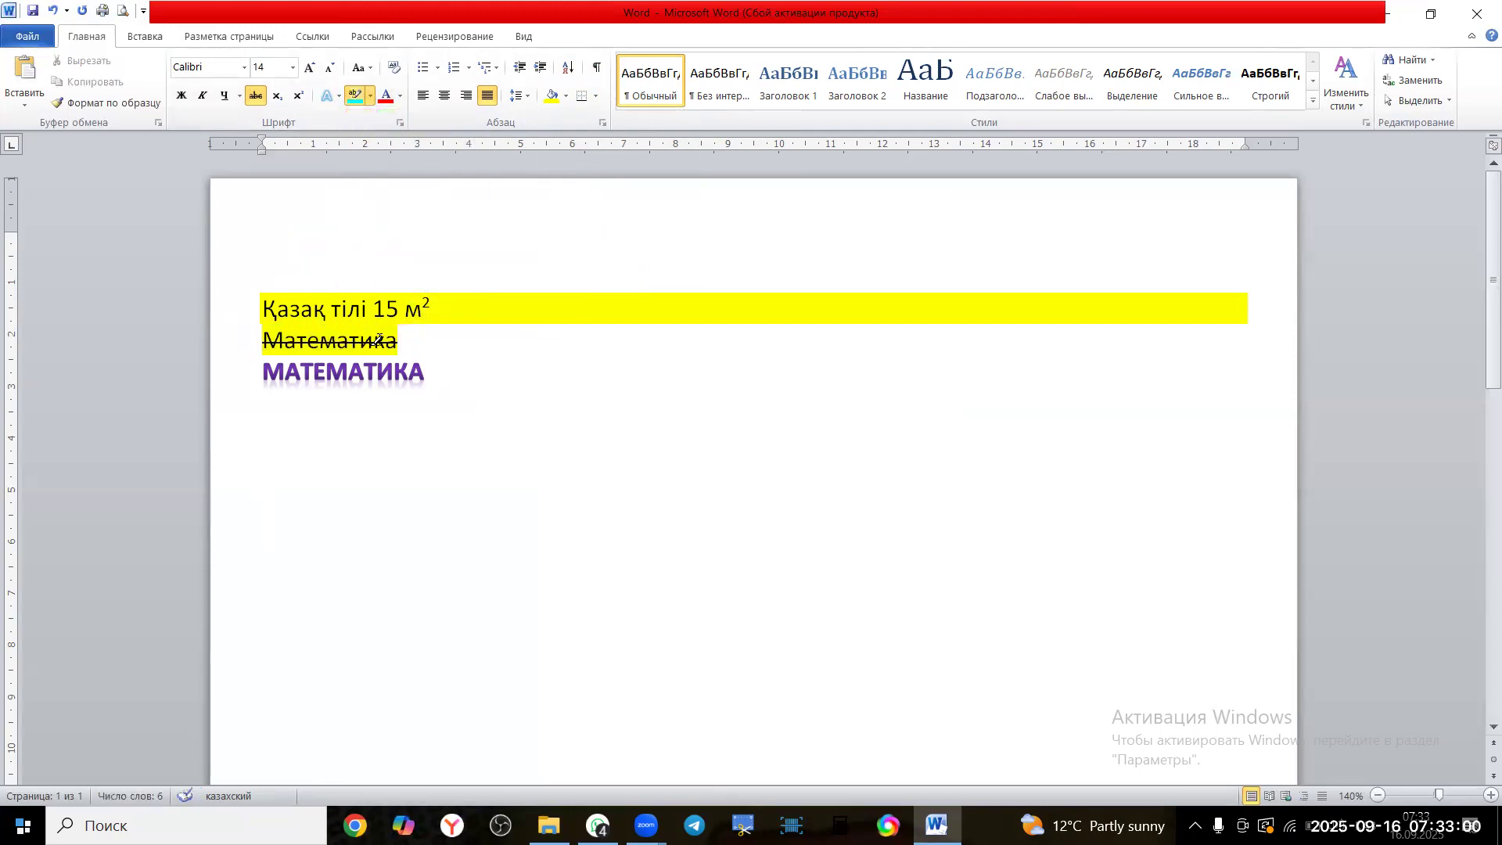
pyautogui.click(358, 340)
pyautogui.click(370, 97)
pyautogui.click(318, 340)
pyautogui.moveTo(258, 339); pyautogui.dragTo(400, 343)
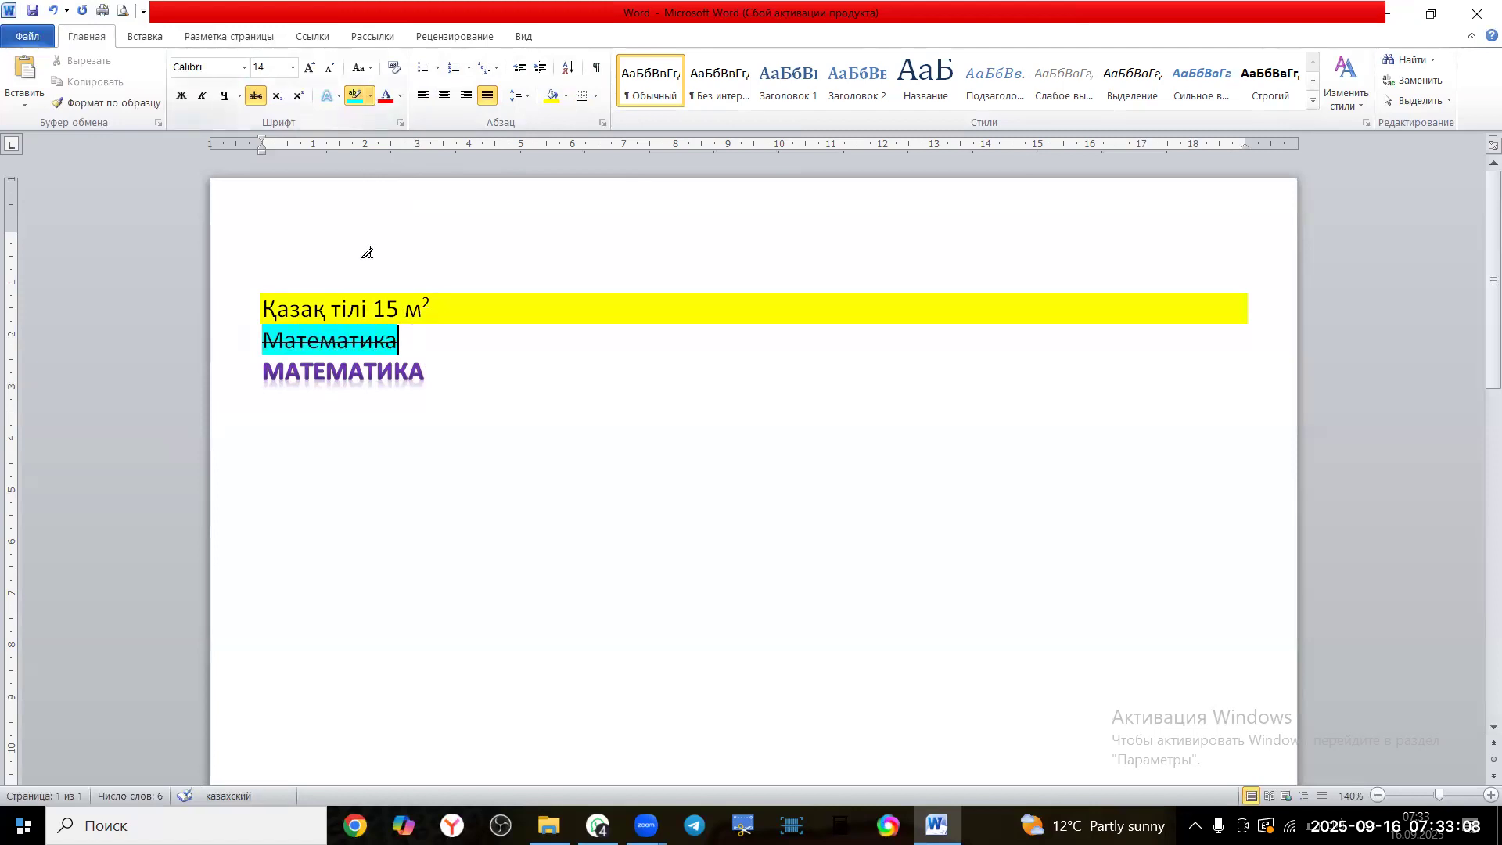
pyautogui.click(369, 99)
pyautogui.click(359, 98)
# Change the font colour of the purple "МАТЕМАТИКА" line to red
pyautogui.moveTo(429, 373); pyautogui.dragTo(266, 372)
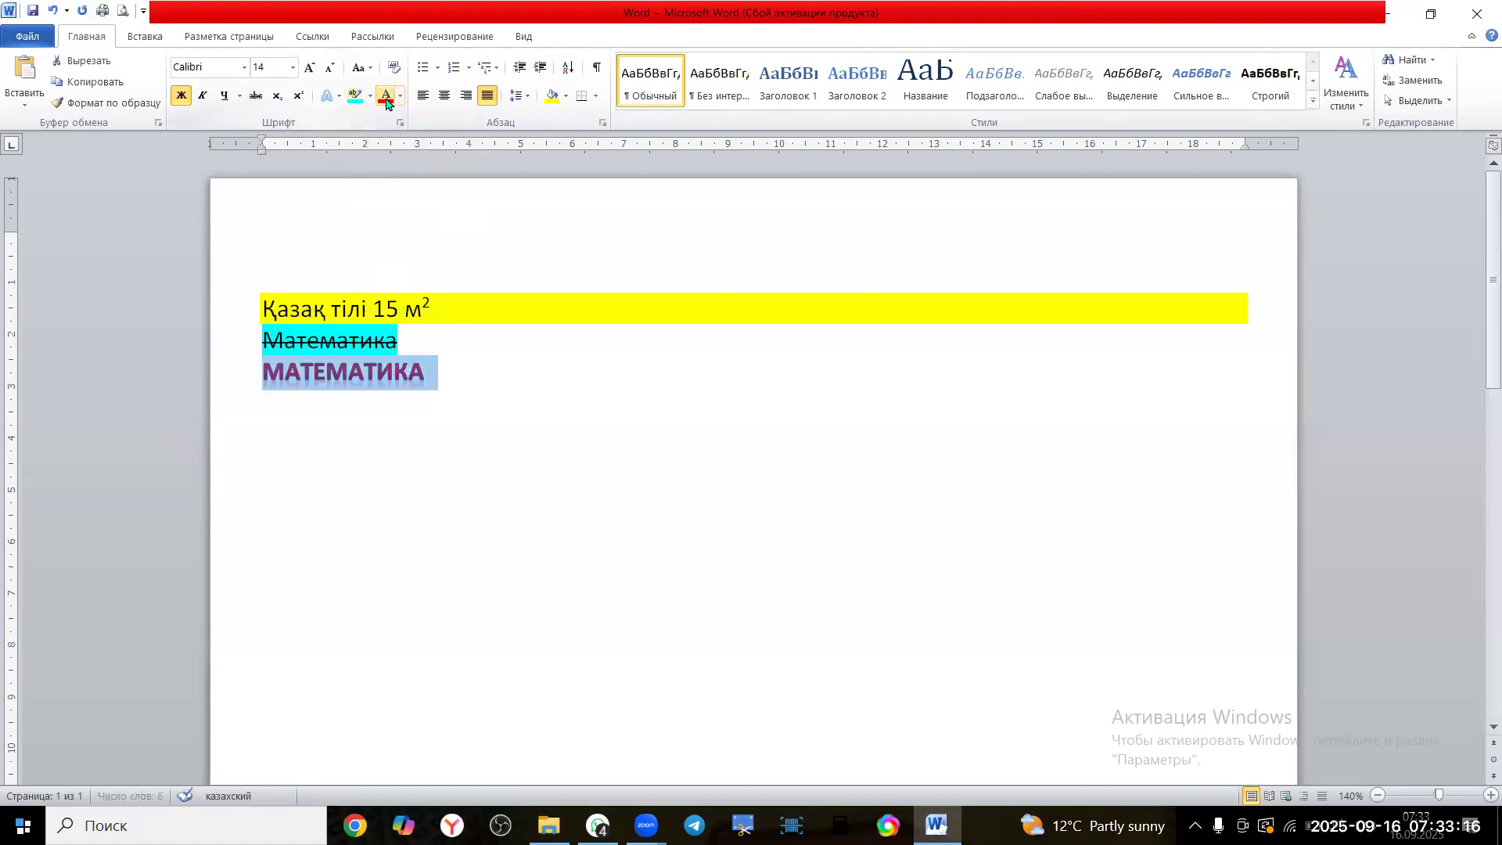
pyautogui.click(462, 380)
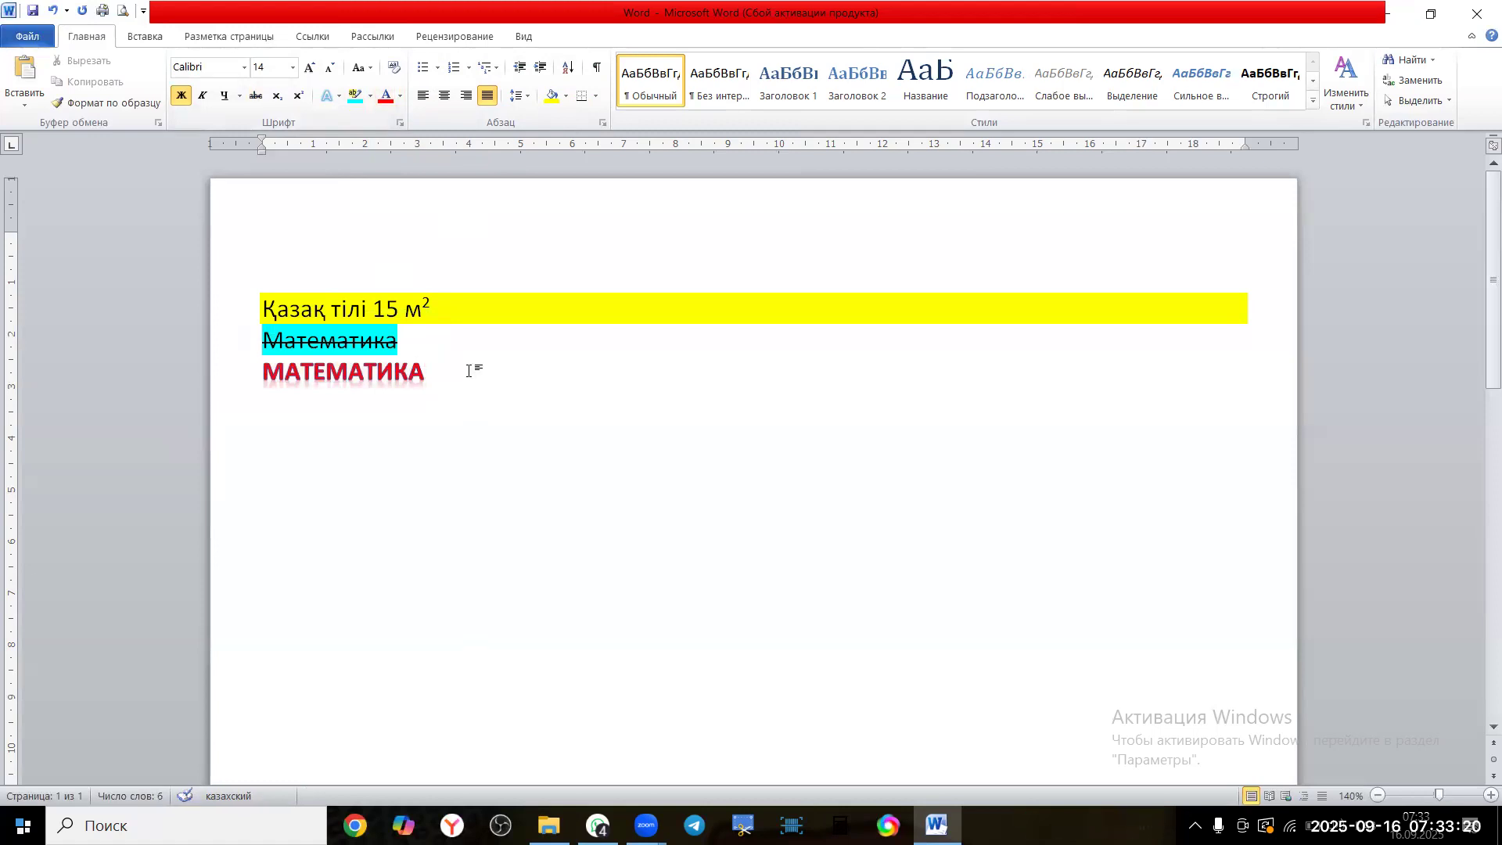
# Remove the yellow shading from the "Қазақ тілі 15 м²" line
pyautogui.click(241, 323)
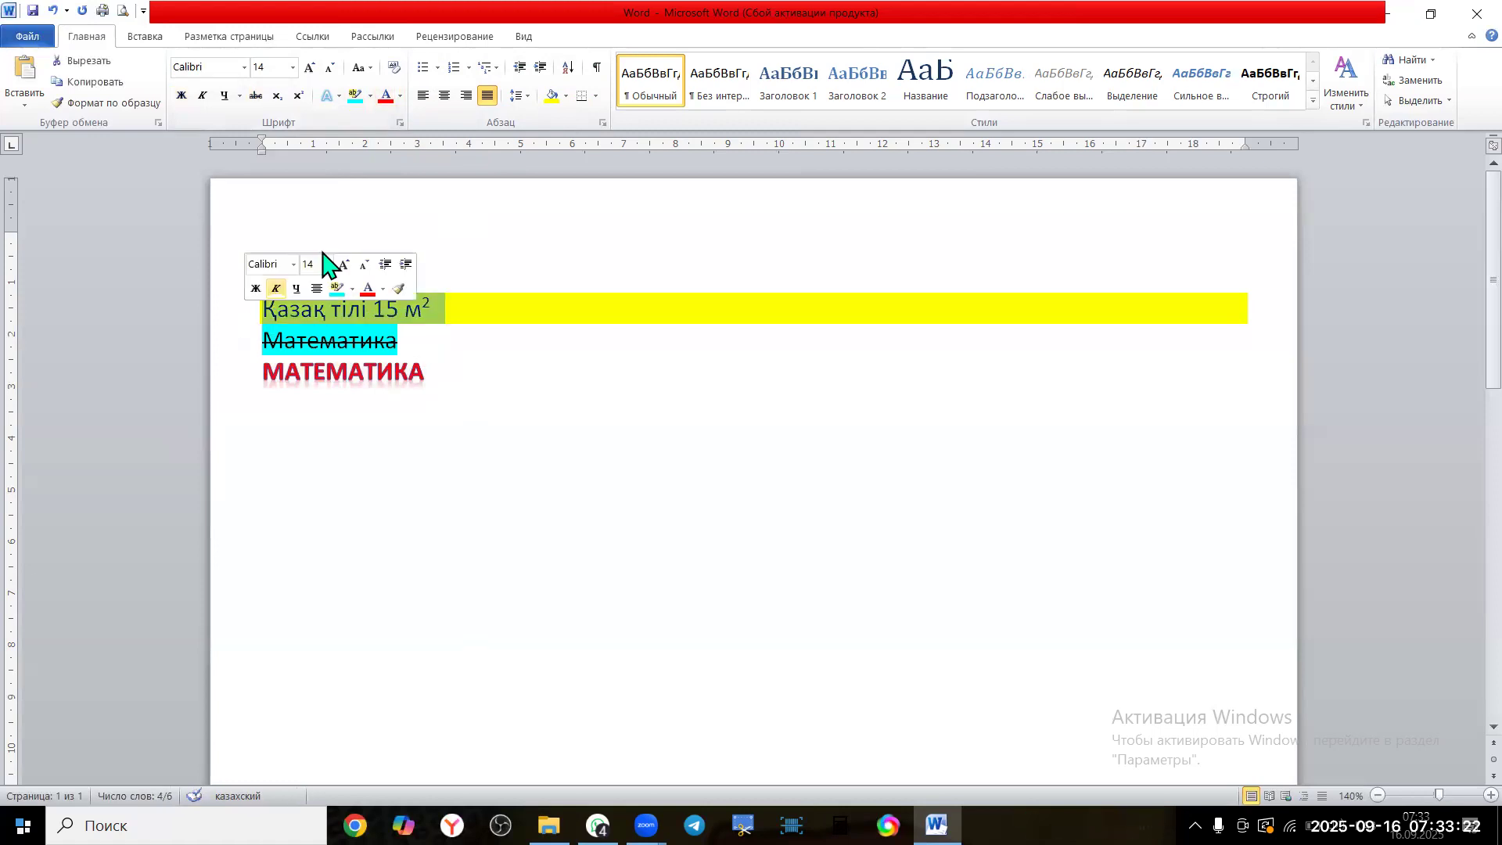
pyautogui.click(567, 97)
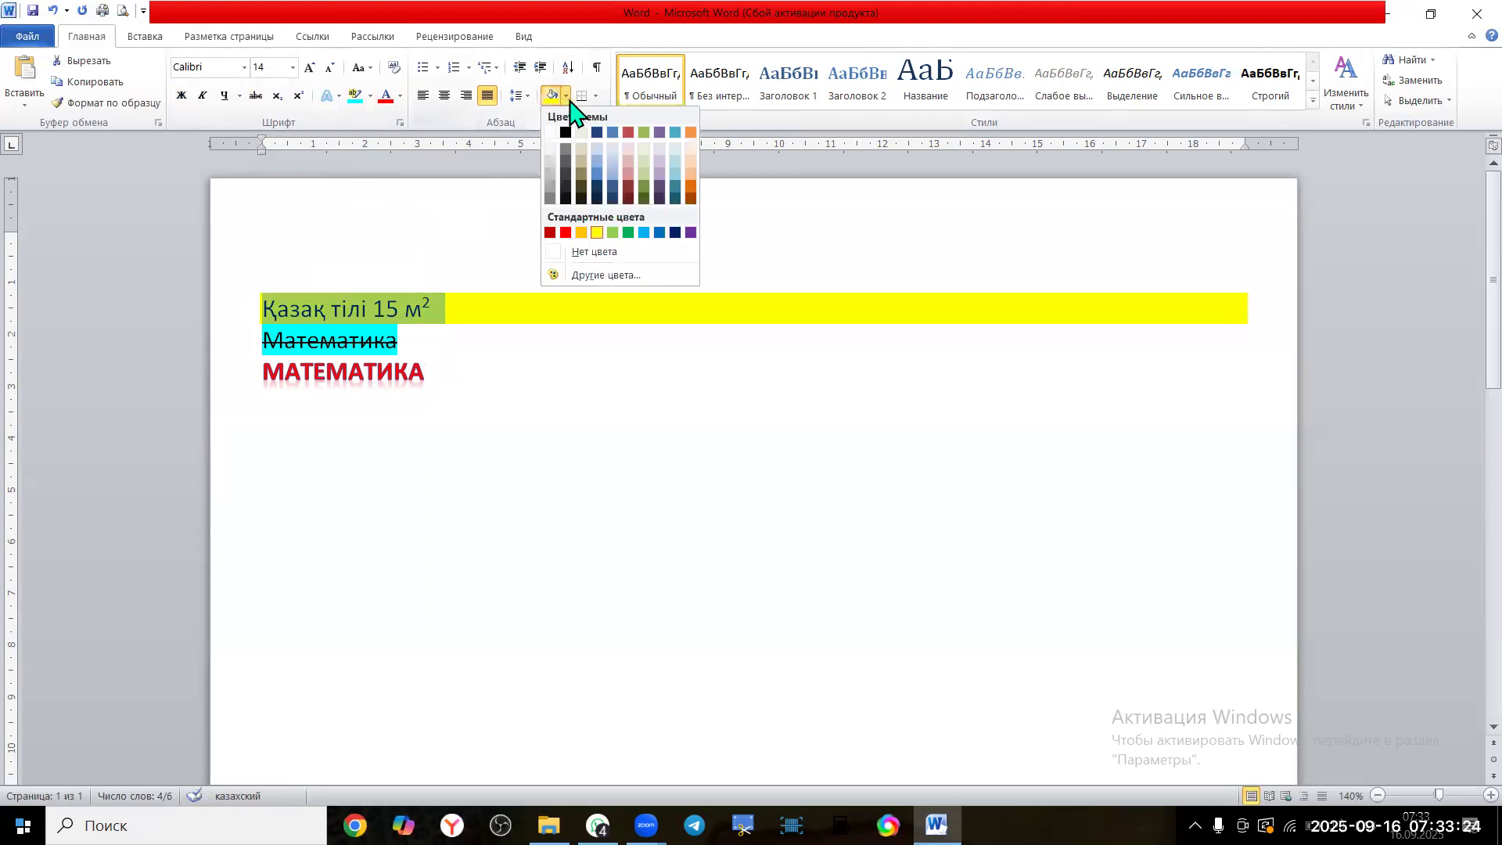
pyautogui.click(556, 258)
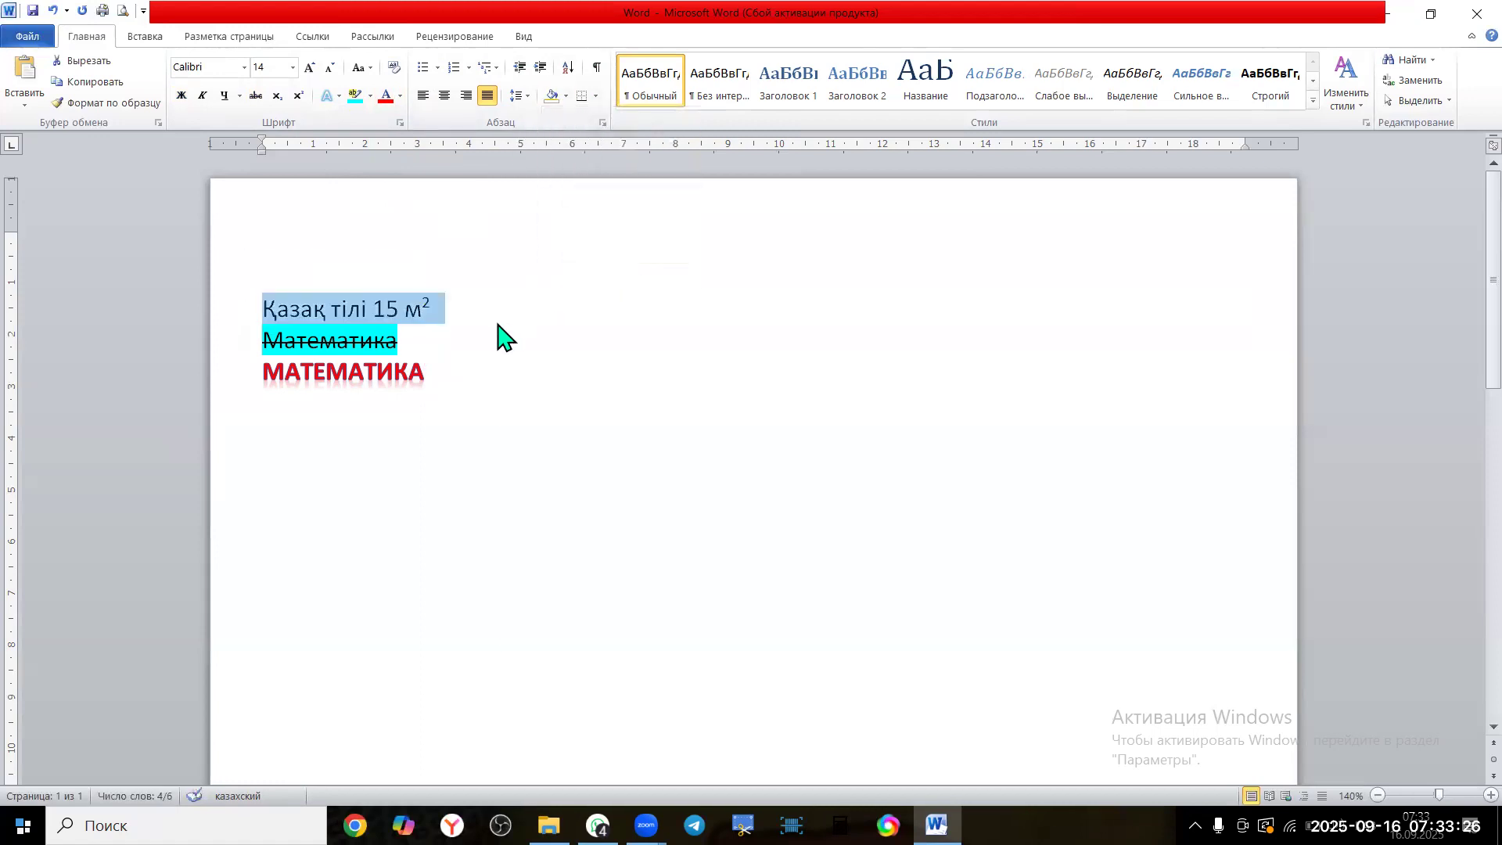
# Apply all borders to the three text lines
pyautogui.moveTo(434, 374)
pyautogui.mouseDown()
pyautogui.moveTo(327, 352)
pyautogui.moveTo(275, 309)
pyautogui.mouseUp()
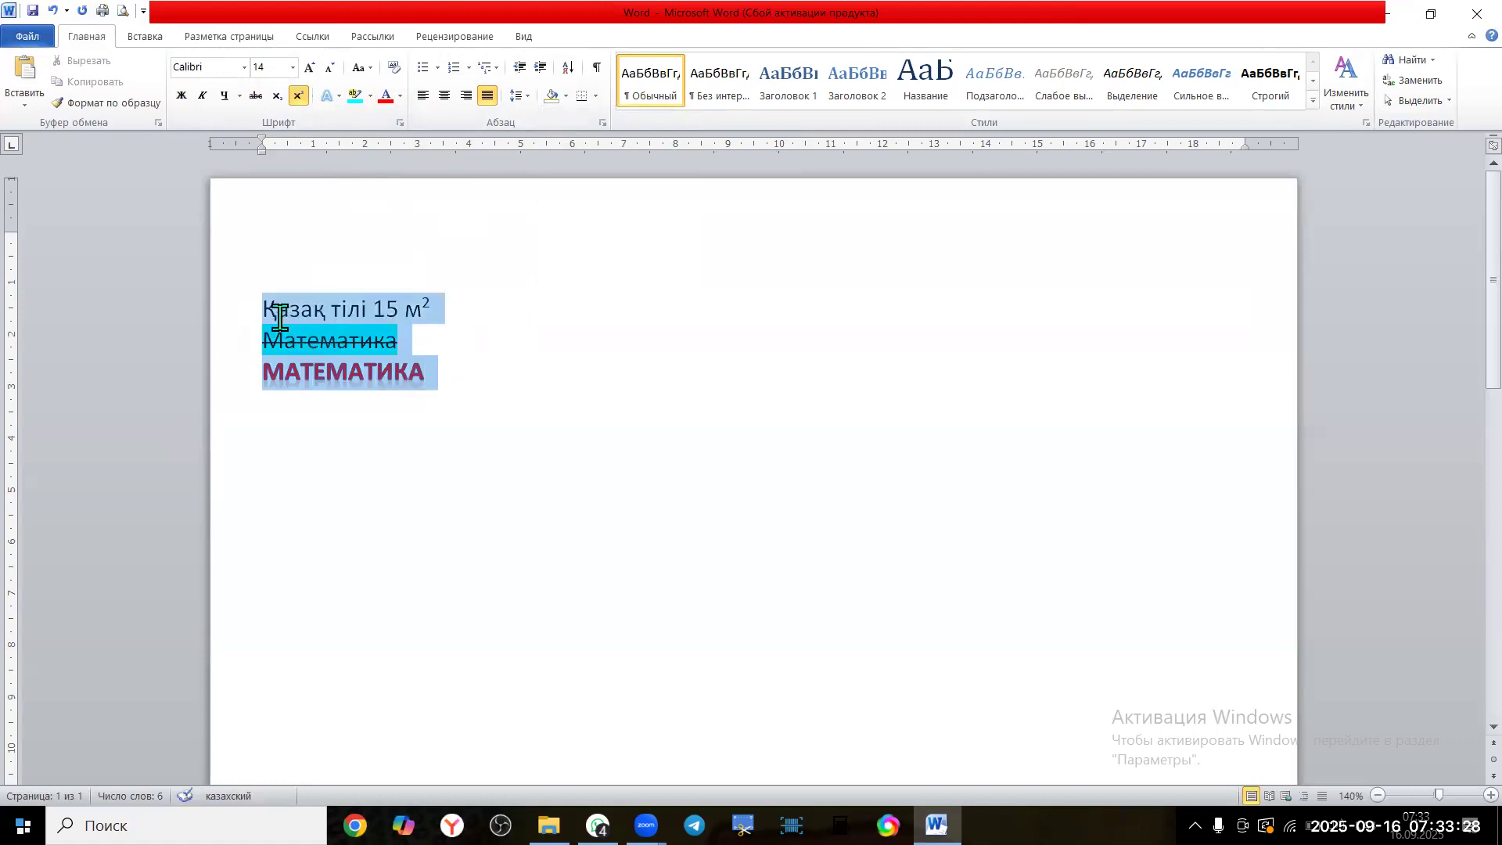
pyautogui.click(596, 97)
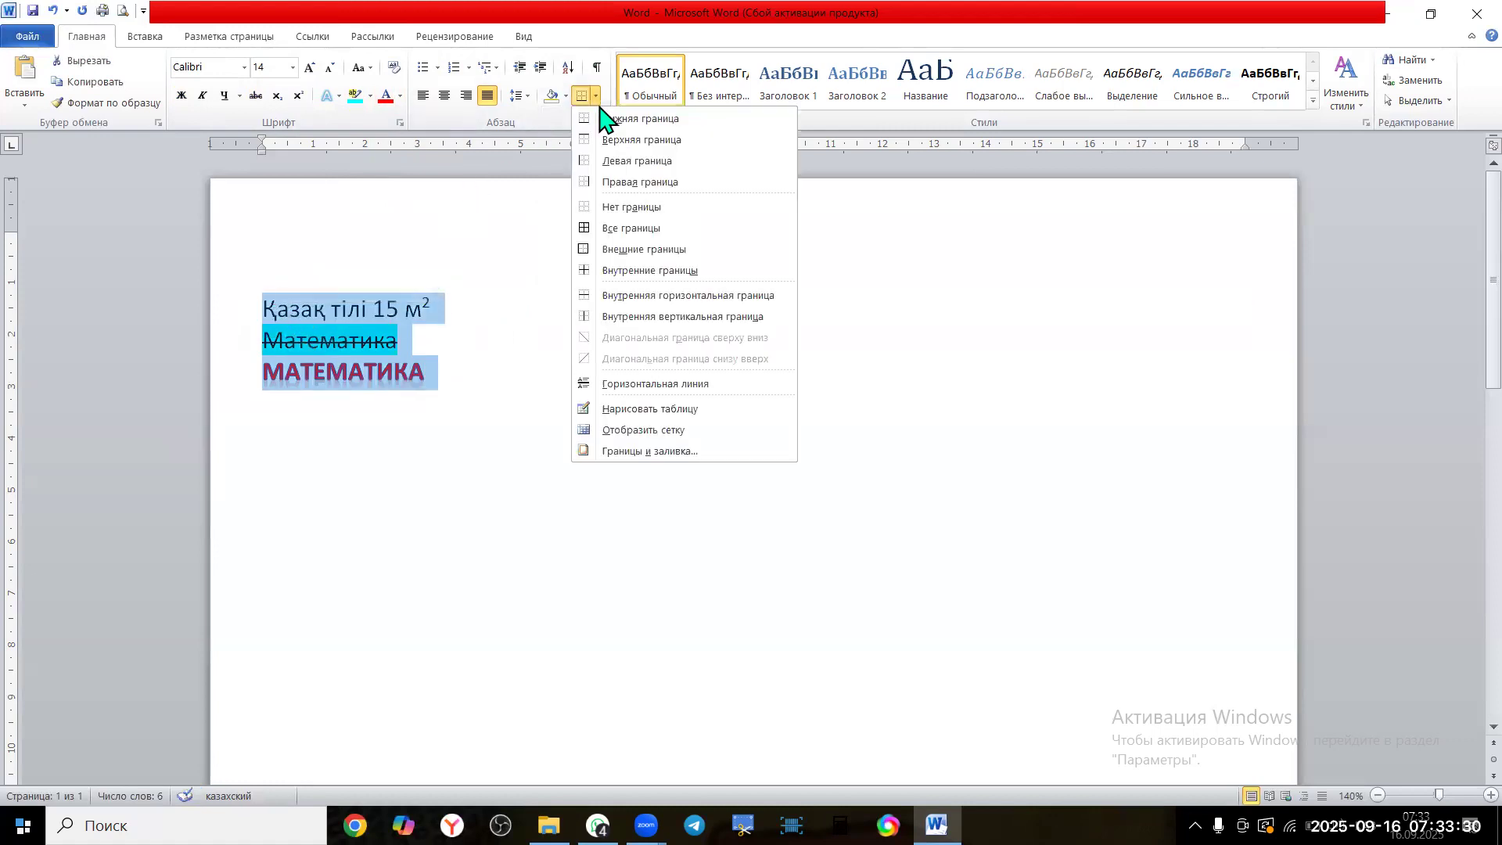
pyautogui.click(623, 227)
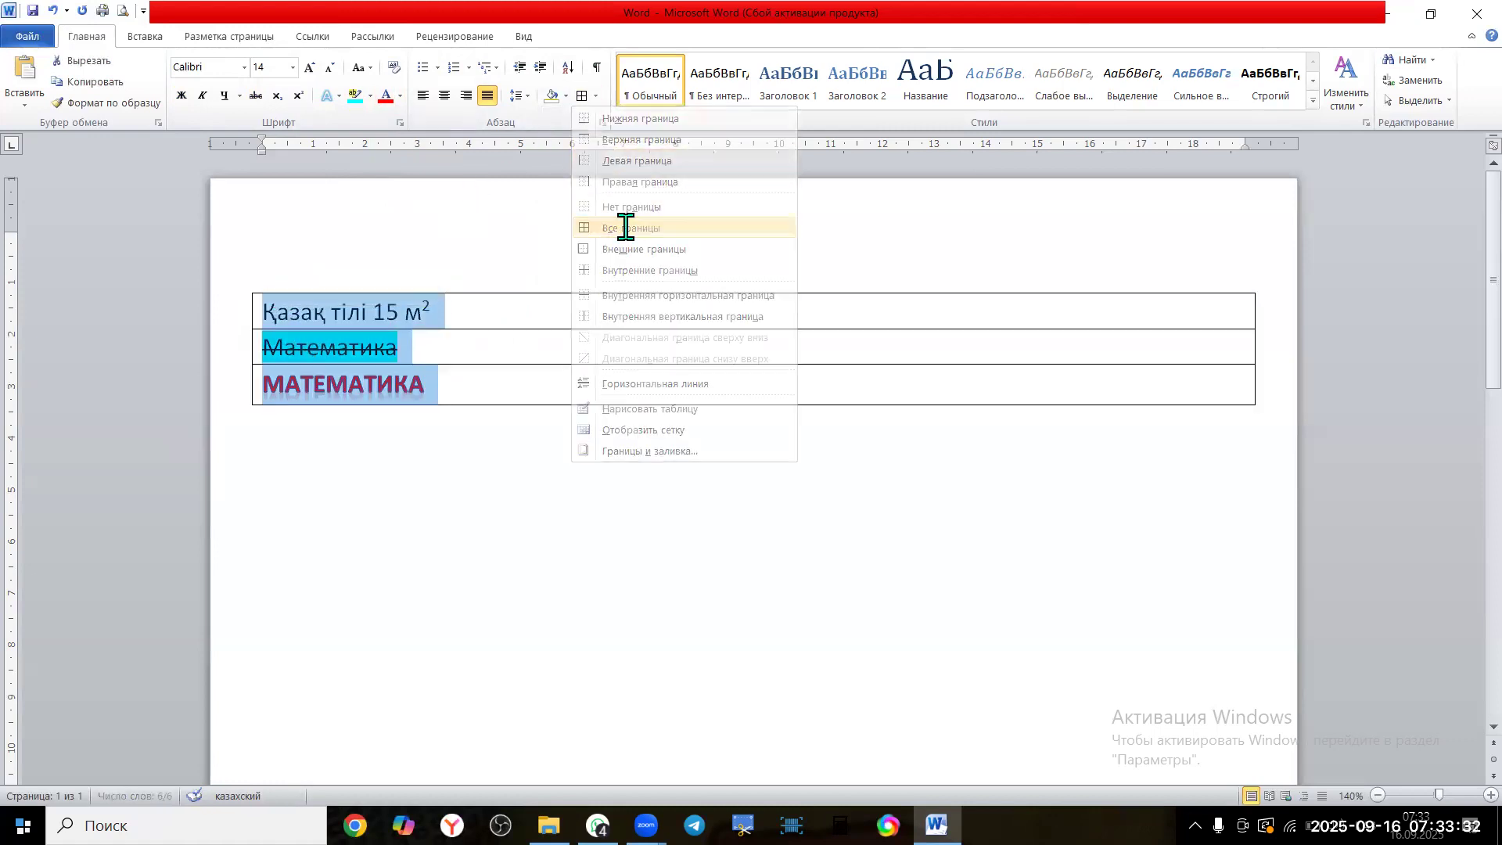
pyautogui.click(664, 317)
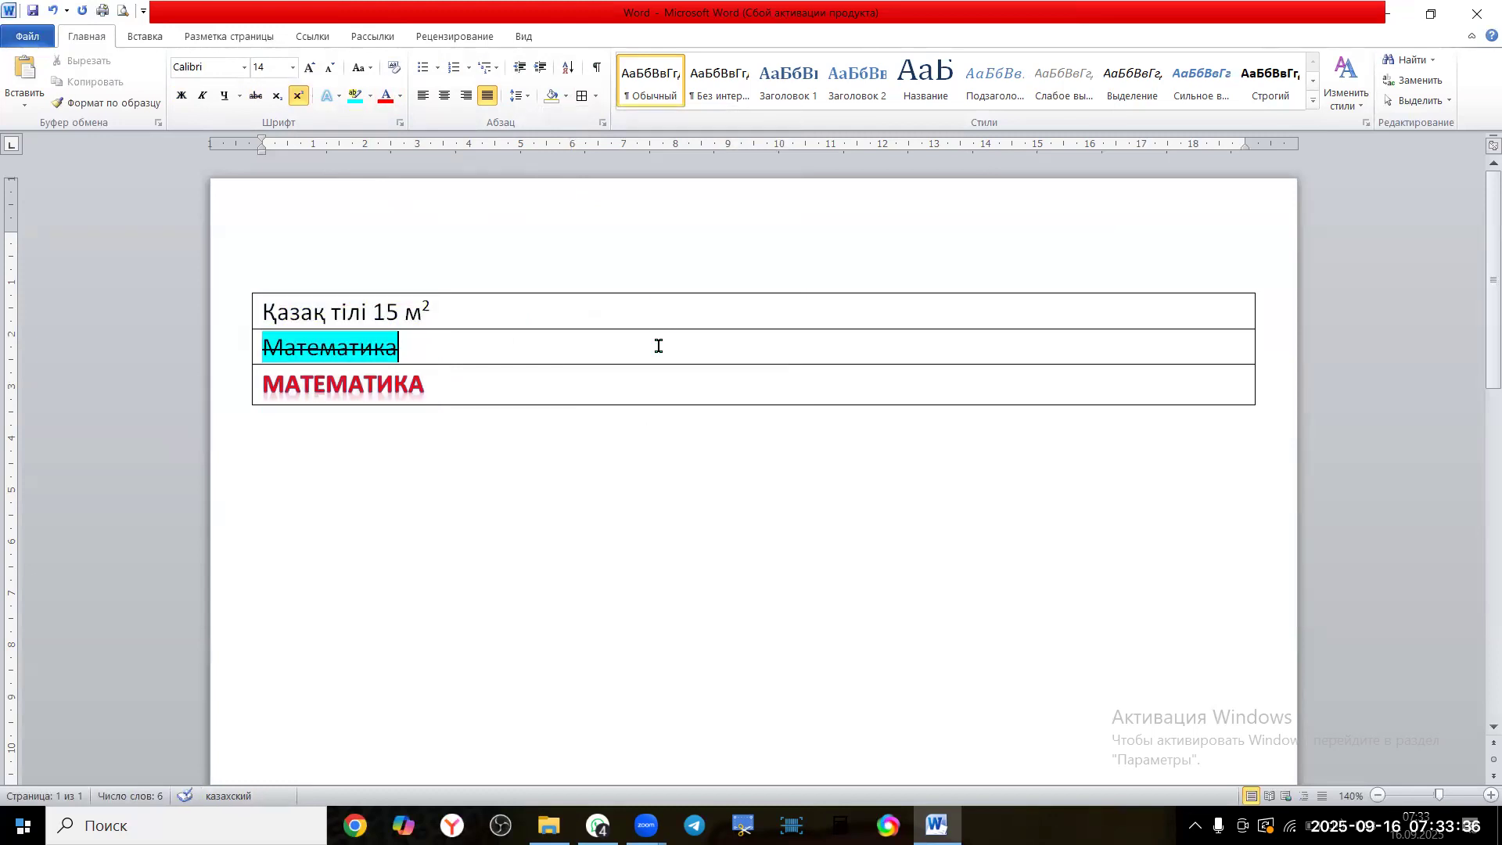
pyautogui.click(650, 307)
# Remove all borders from the three text lines
pyautogui.moveTo(224, 307); pyautogui.dragTo(248, 385)
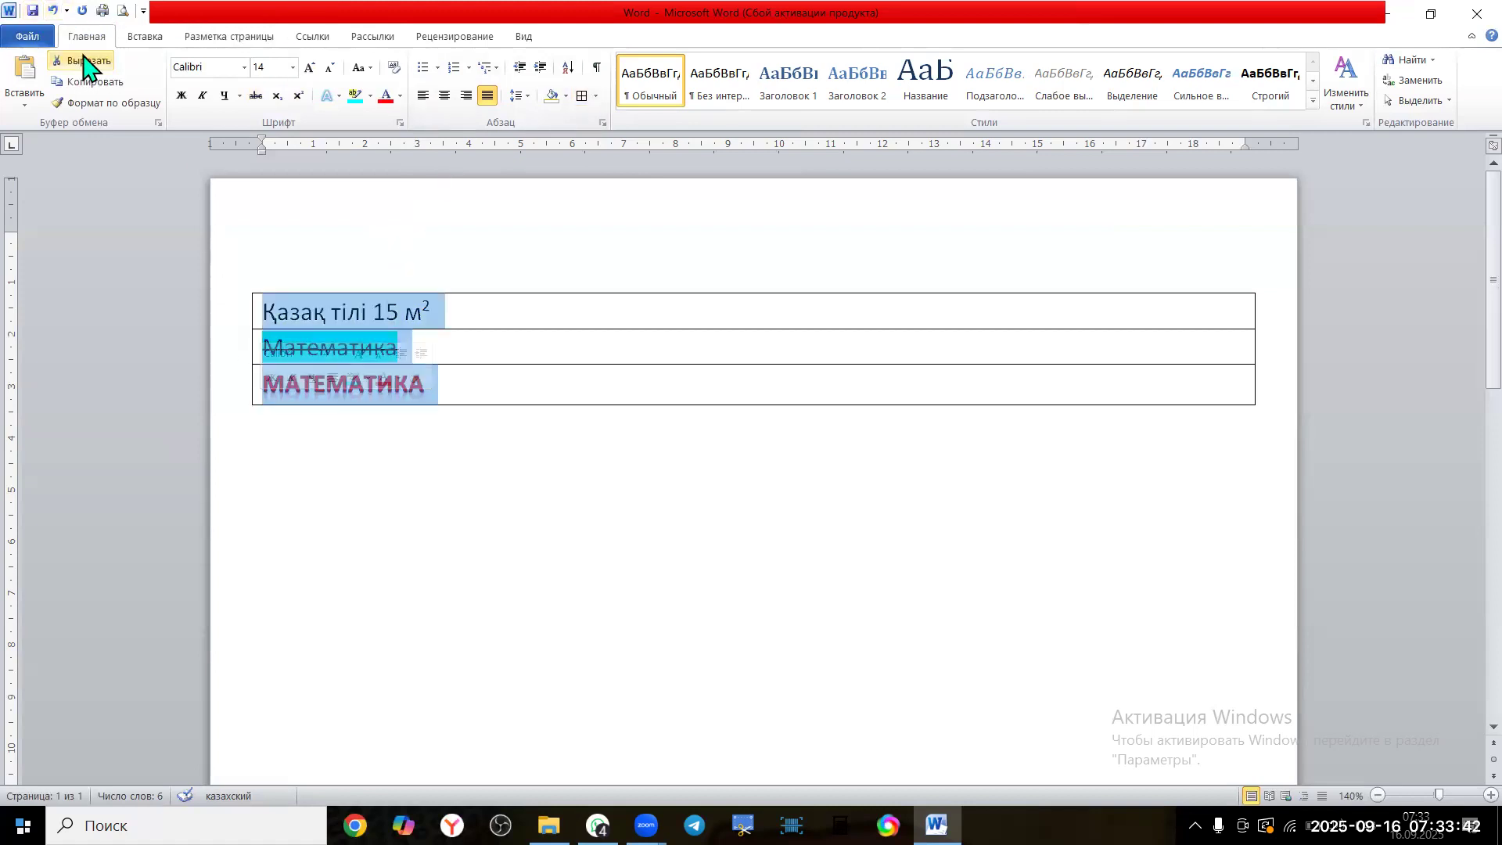
pyautogui.click(596, 96)
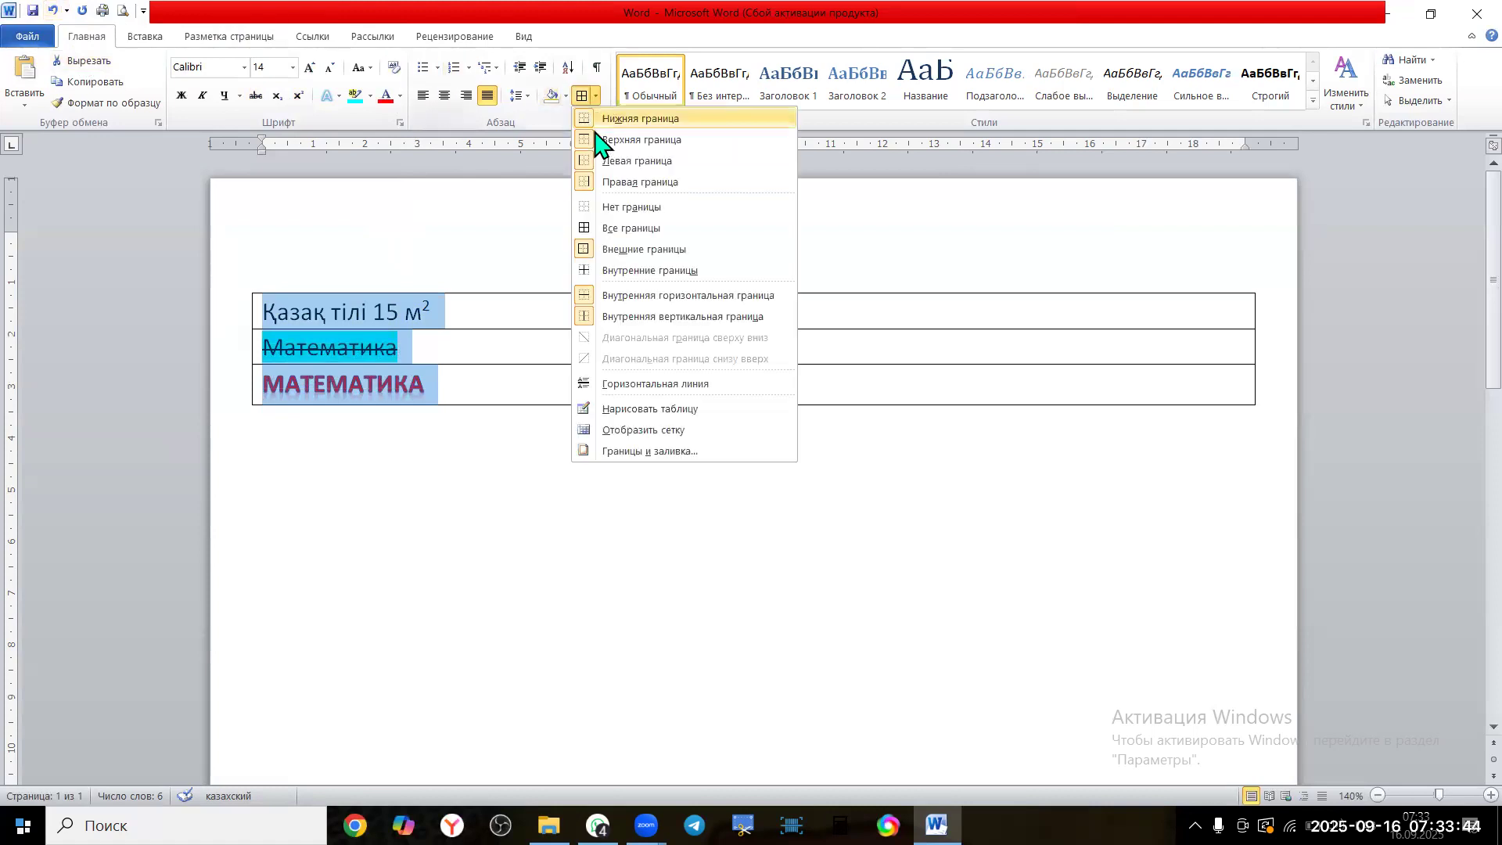
pyautogui.click(619, 208)
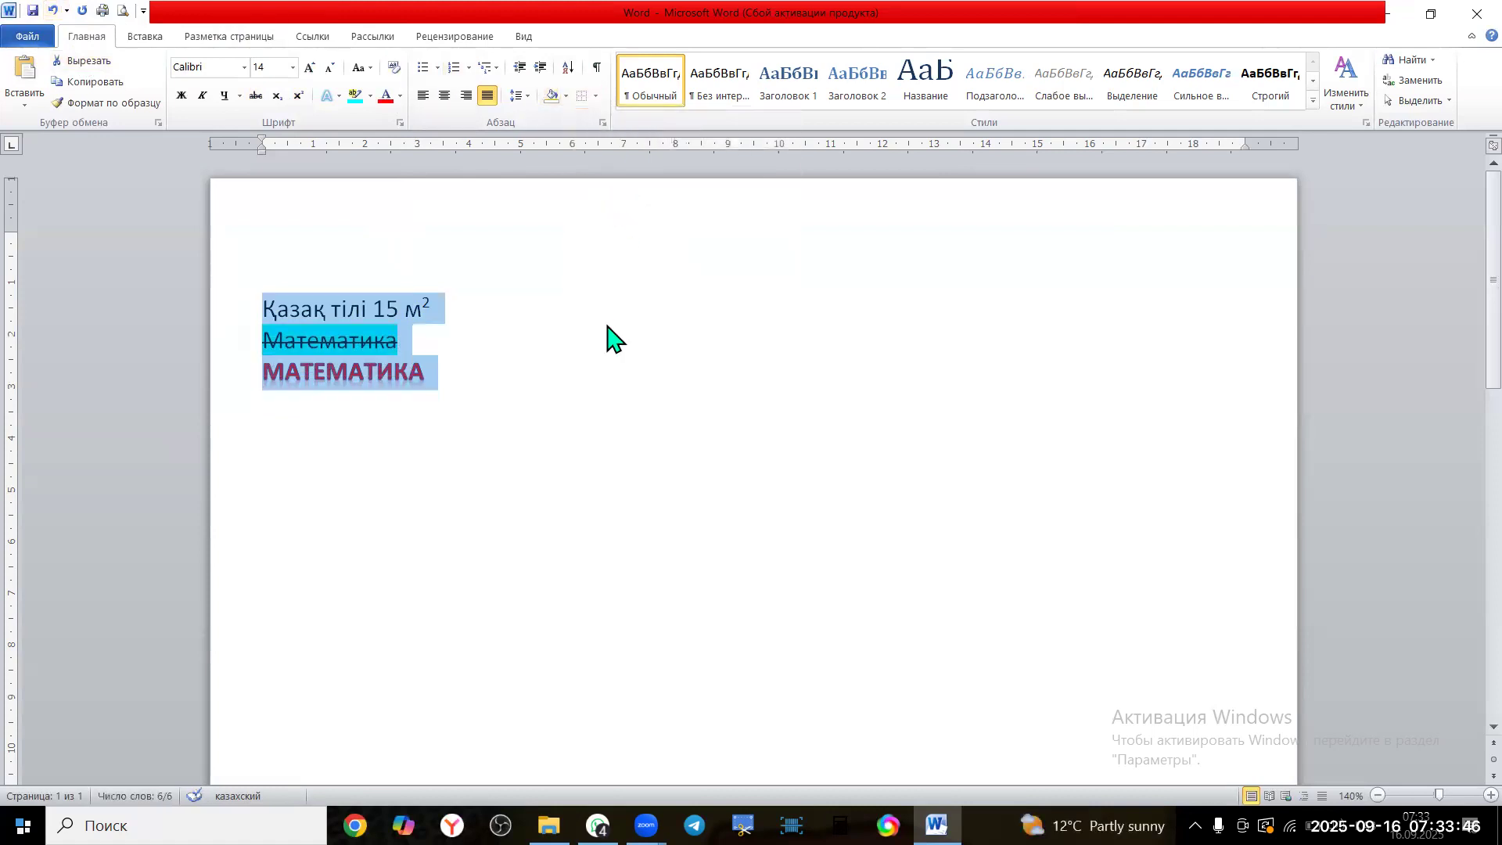
pyautogui.click(608, 322)
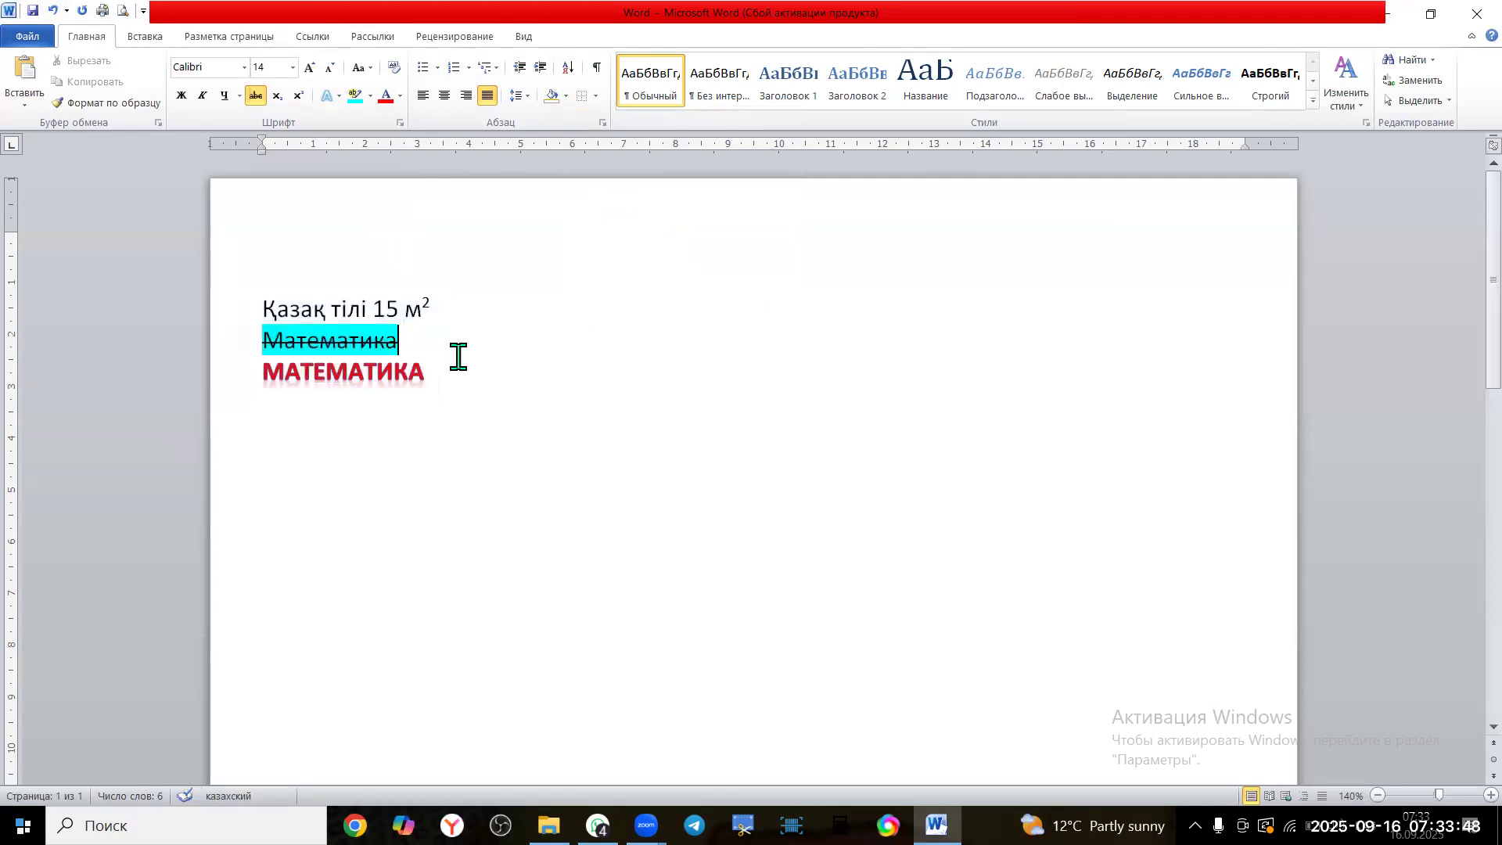
# Preview quick styles such as Название and Выделенная цитата on the "Қазақ тілі 15 м²" line without applying one
pyautogui.moveTo(436, 316); pyautogui.dragTo(241, 295)
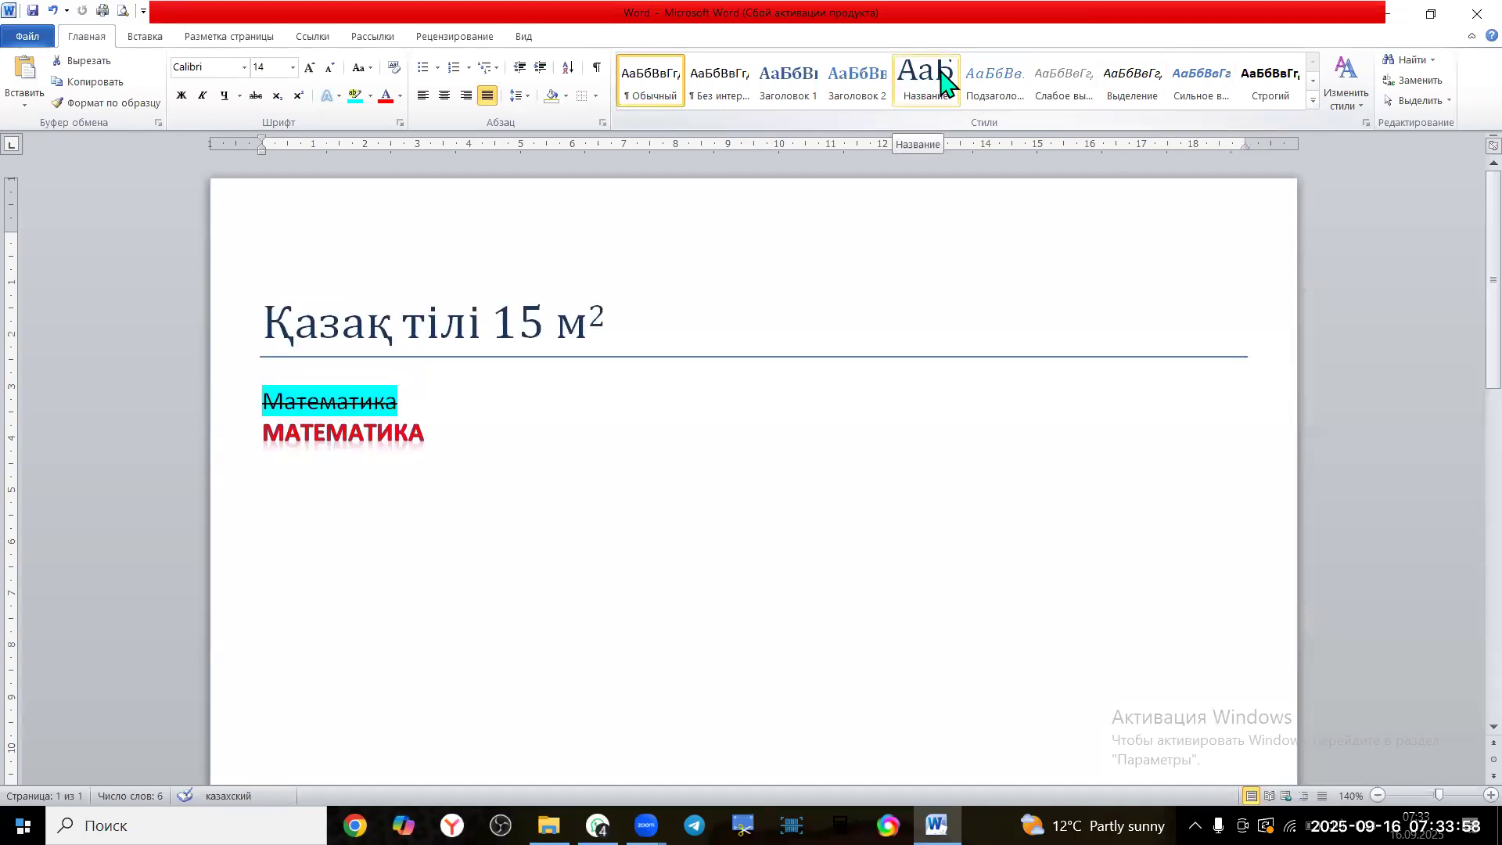
pyautogui.click(1312, 100)
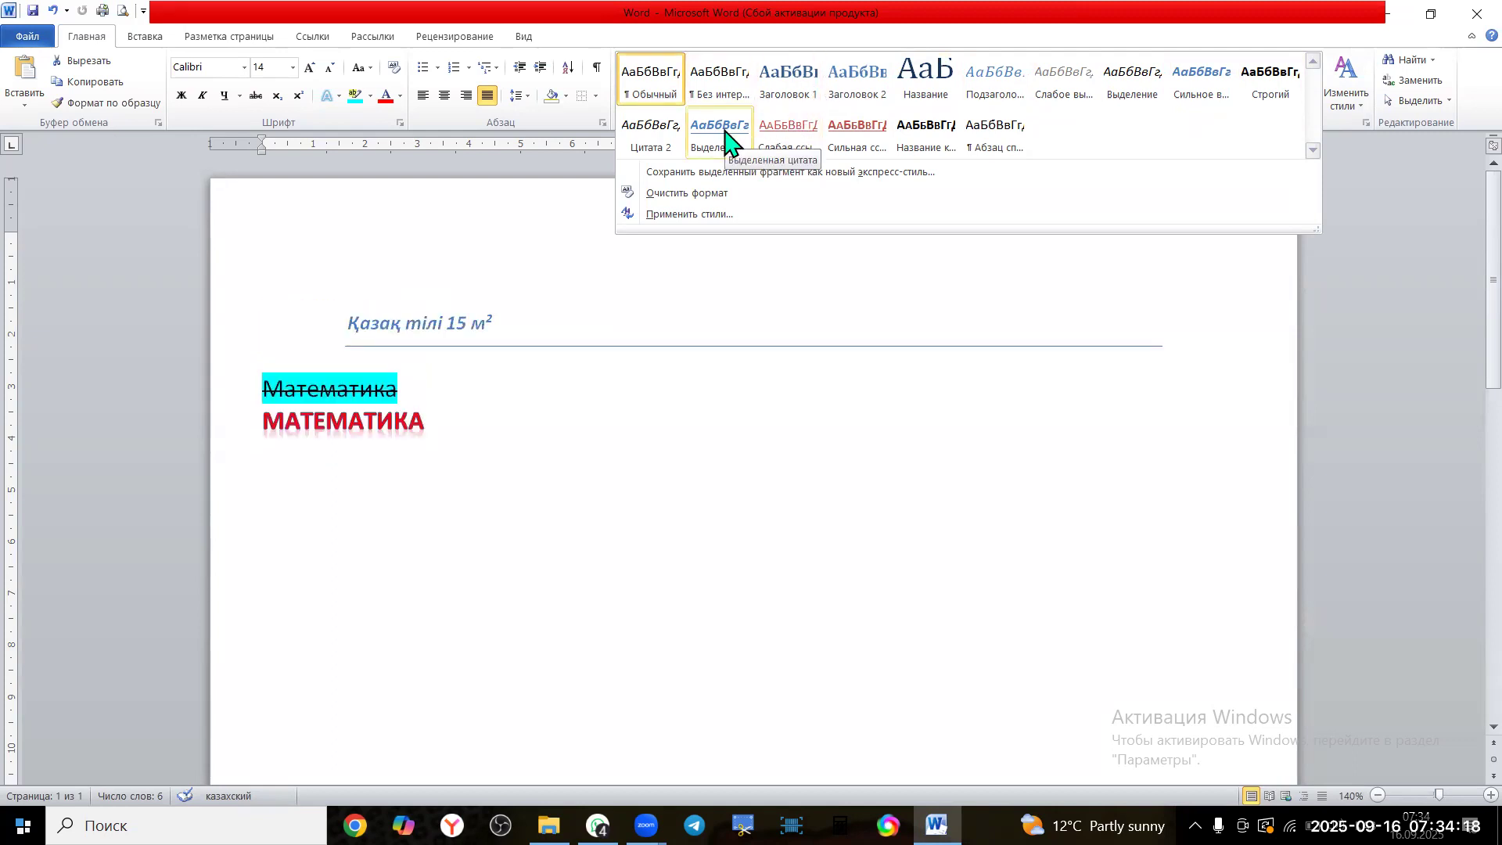
pyautogui.click(713, 334)
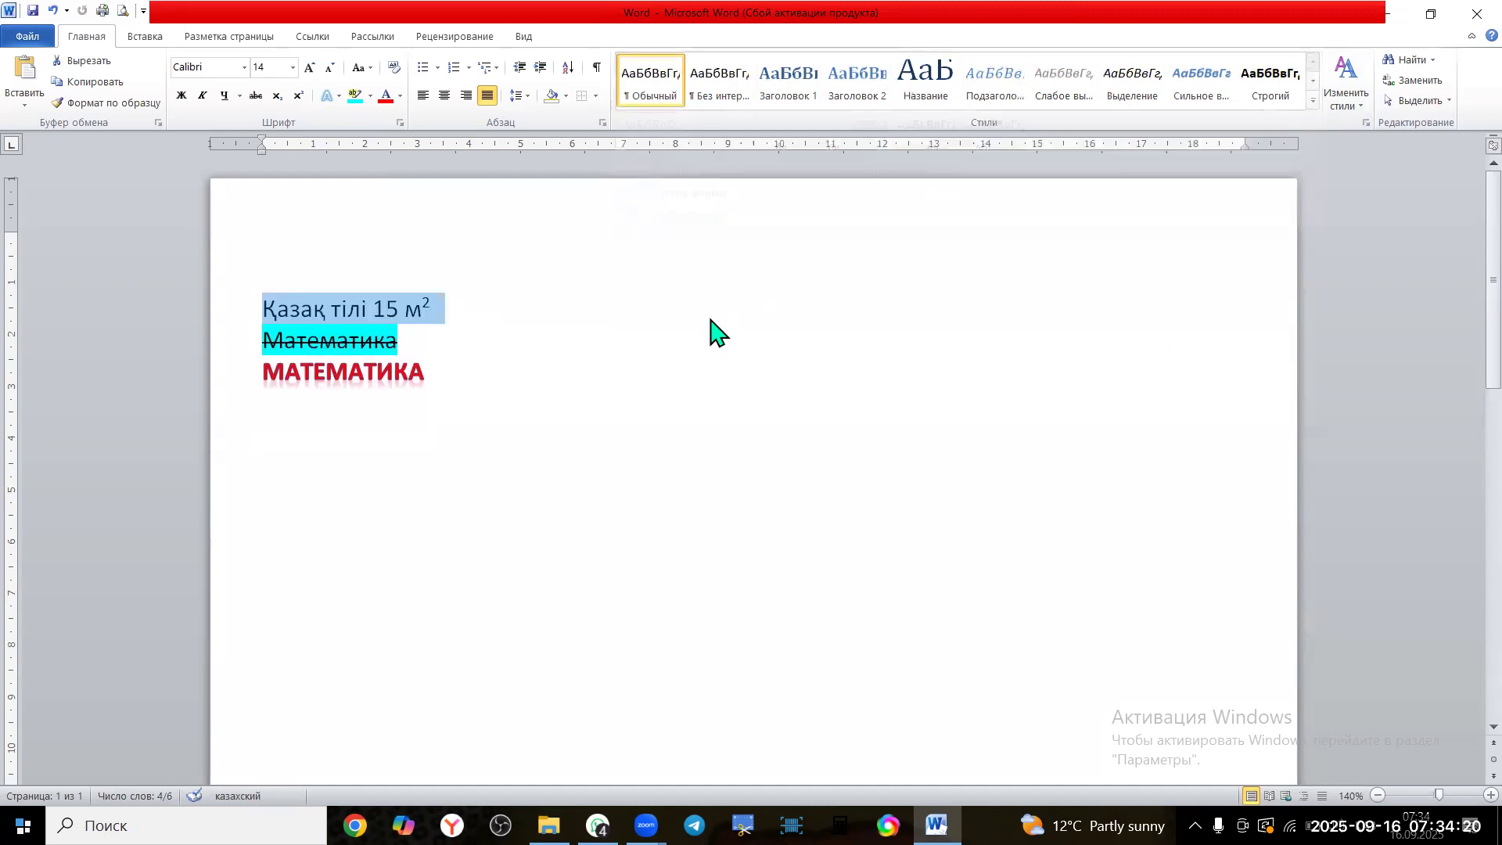
pyautogui.click(735, 302)
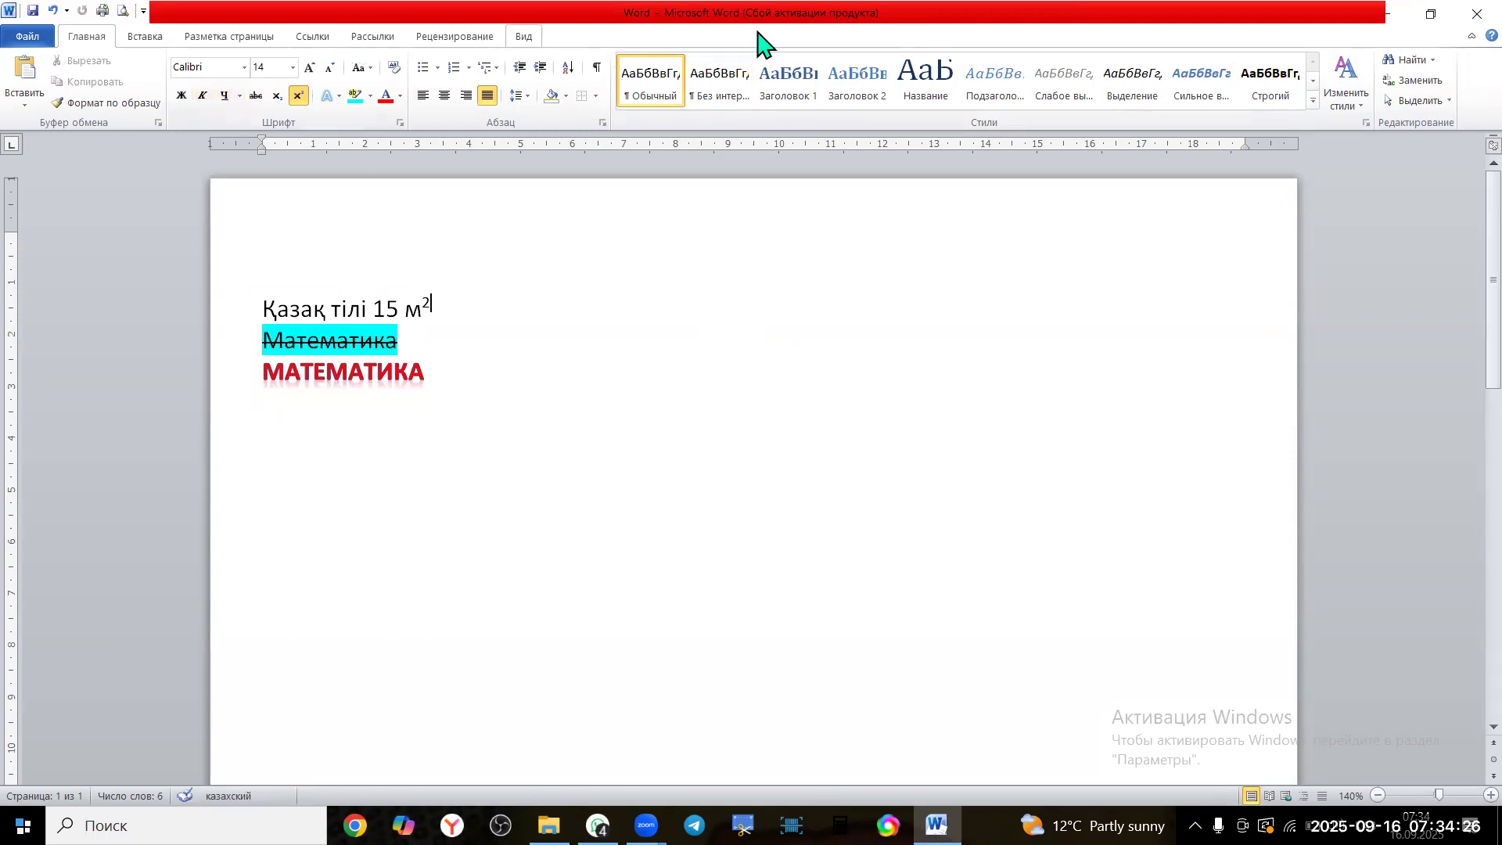
# Add an empty line below the red "МАТЕМАТИКА" and look through the built-in cover pages
pyautogui.click(137, 39)
pyautogui.click(442, 377)
pyautogui.press('Return')
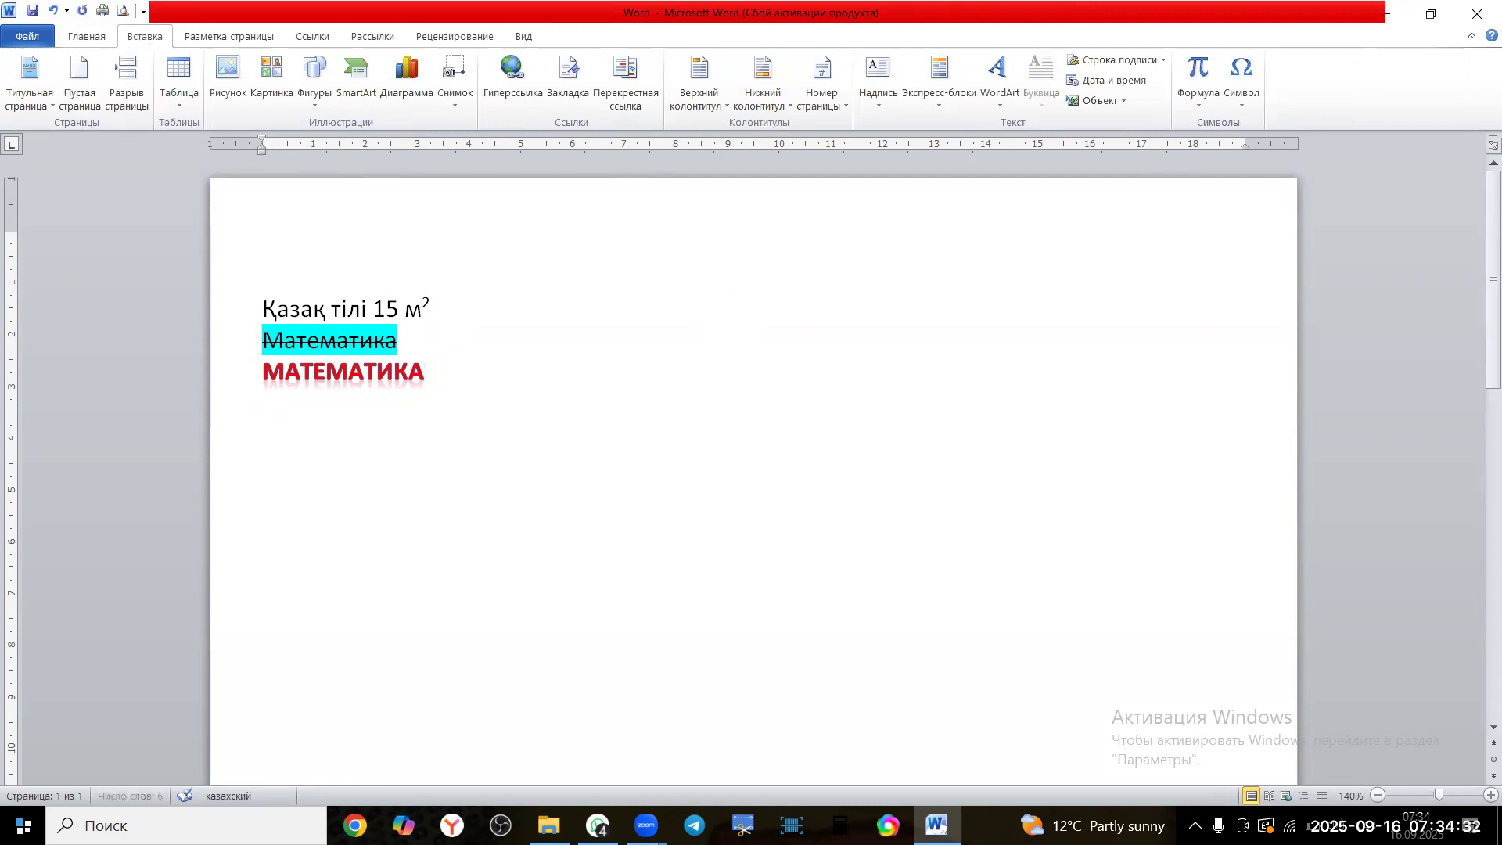
pyautogui.click(54, 110)
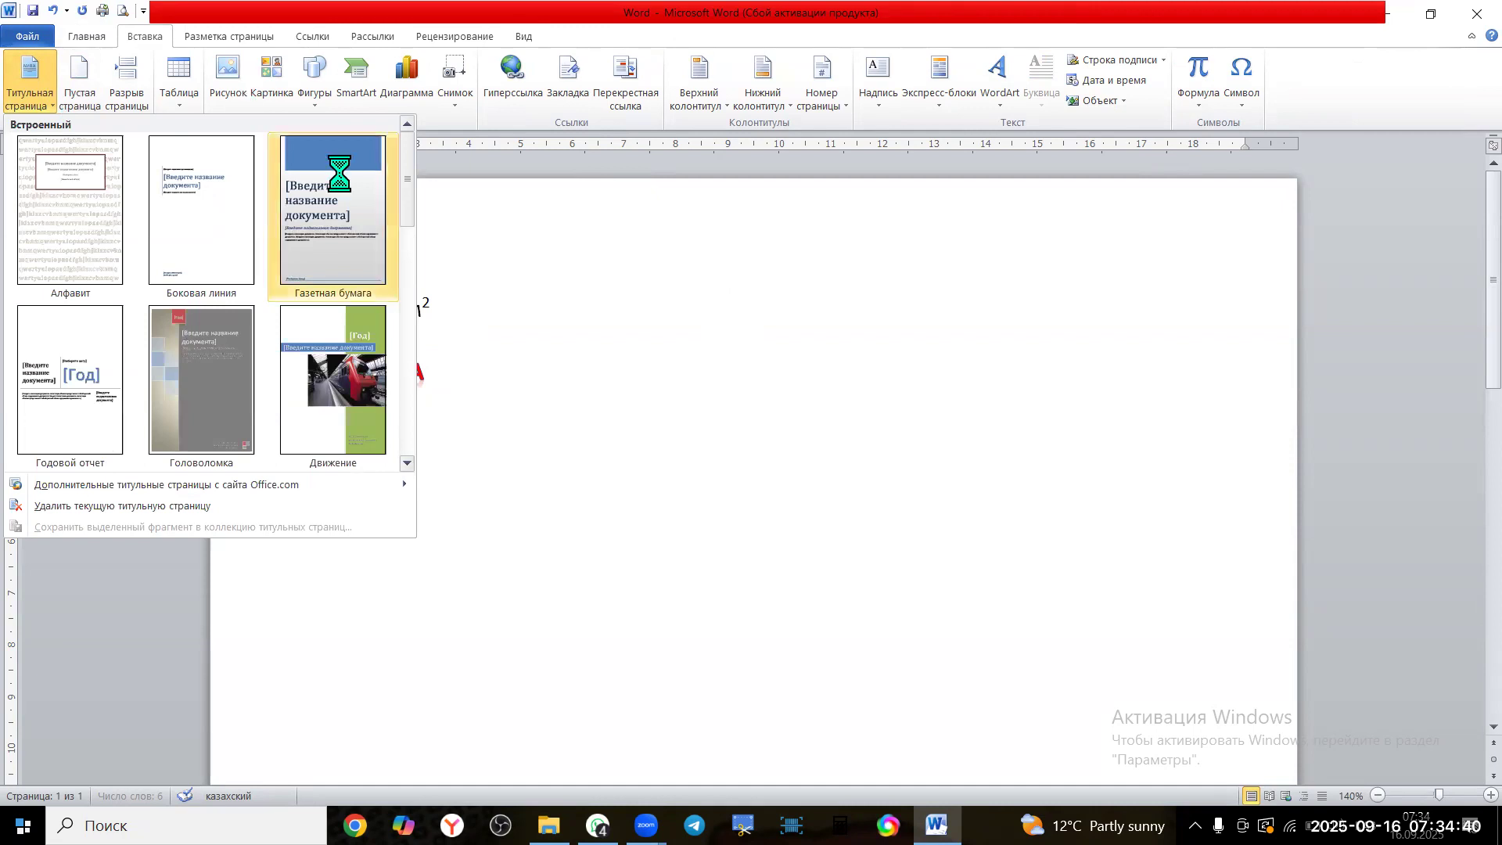
pyautogui.click(488, 331)
# Delete all the text in the document to leave an empty page
pyautogui.moveTo(266, 309); pyautogui.dragTo(560, 442)
pyautogui.press('Delete')
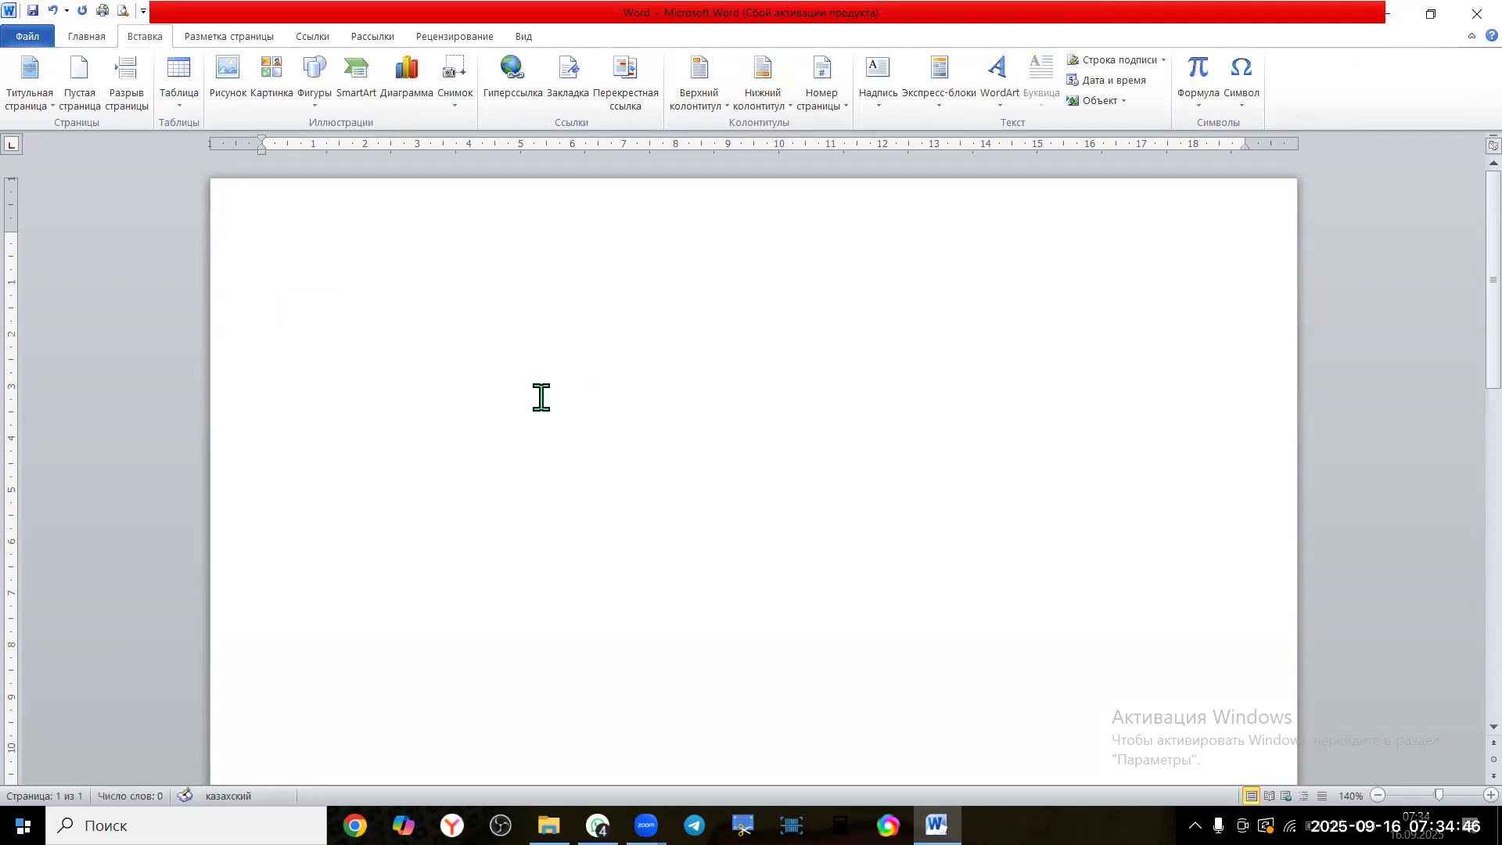
pyautogui.press('BackSpace')
# Insert the built-in Движение cover page and set its year to 2025
pyautogui.click(50, 108)
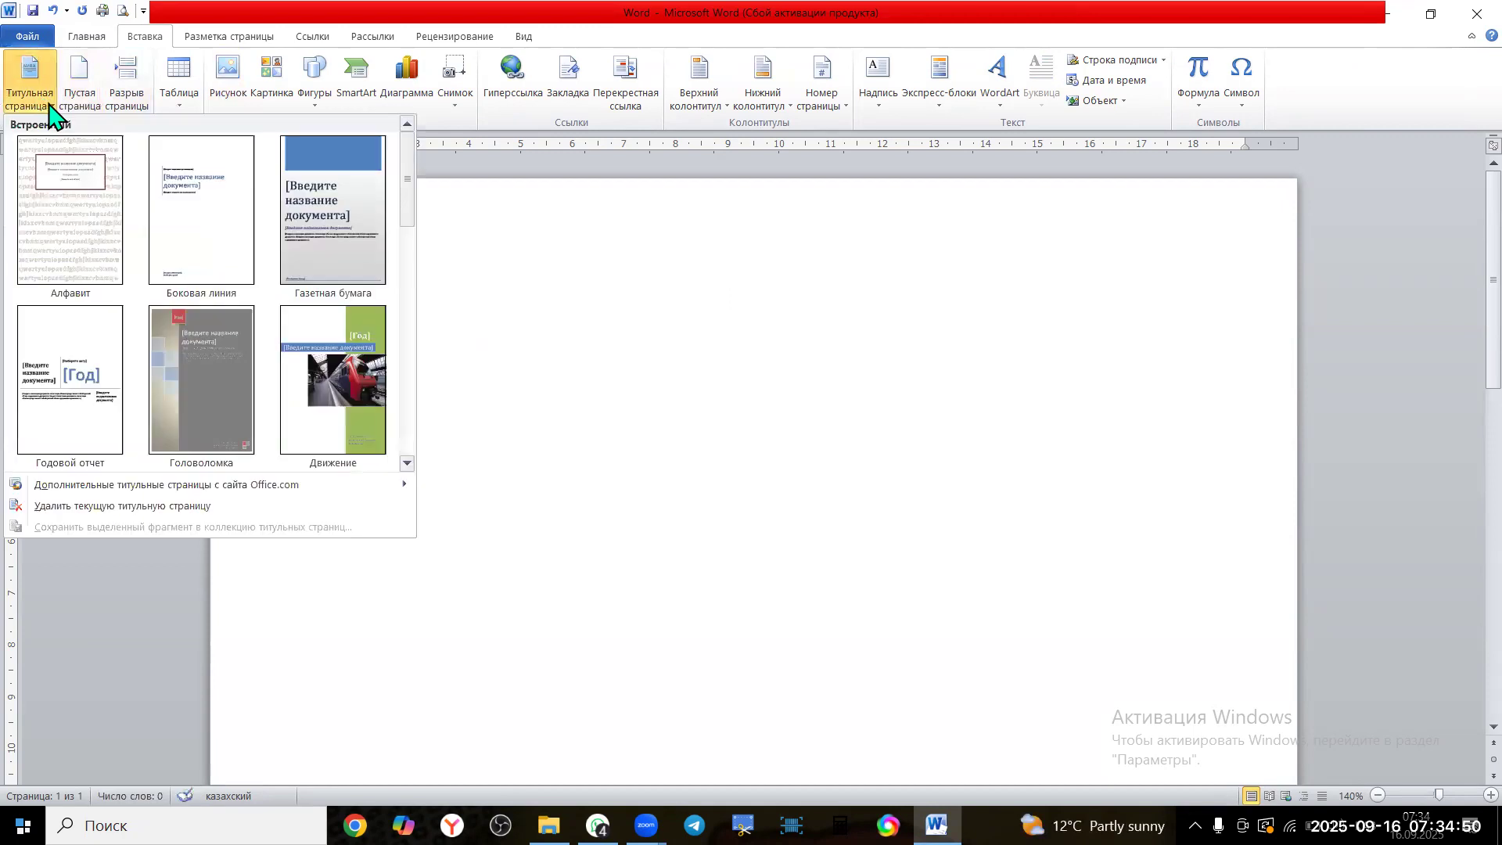
pyautogui.click(328, 339)
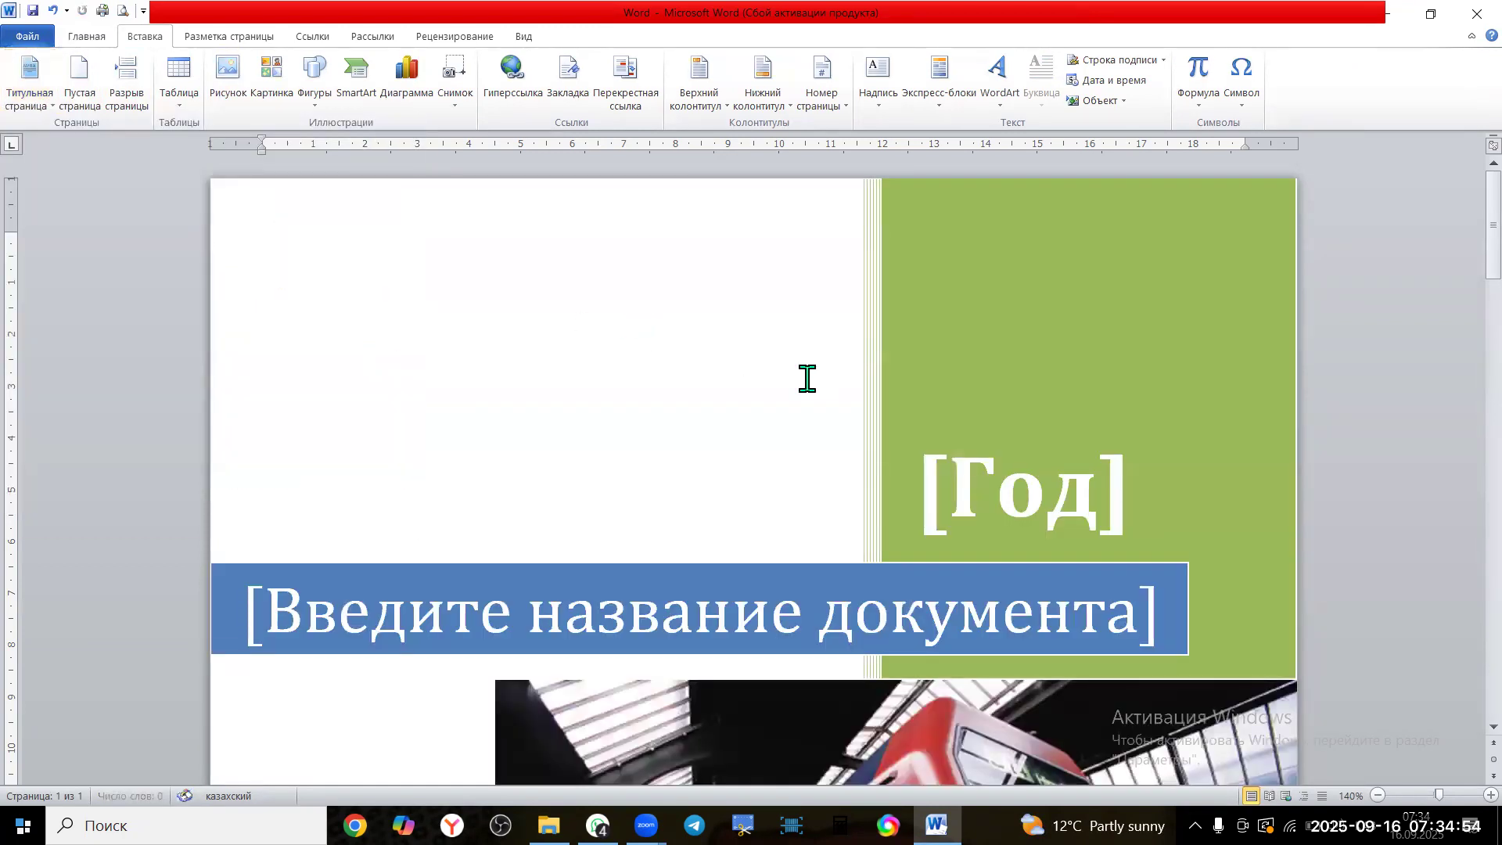
pyautogui.scroll(-3, 898, 495)
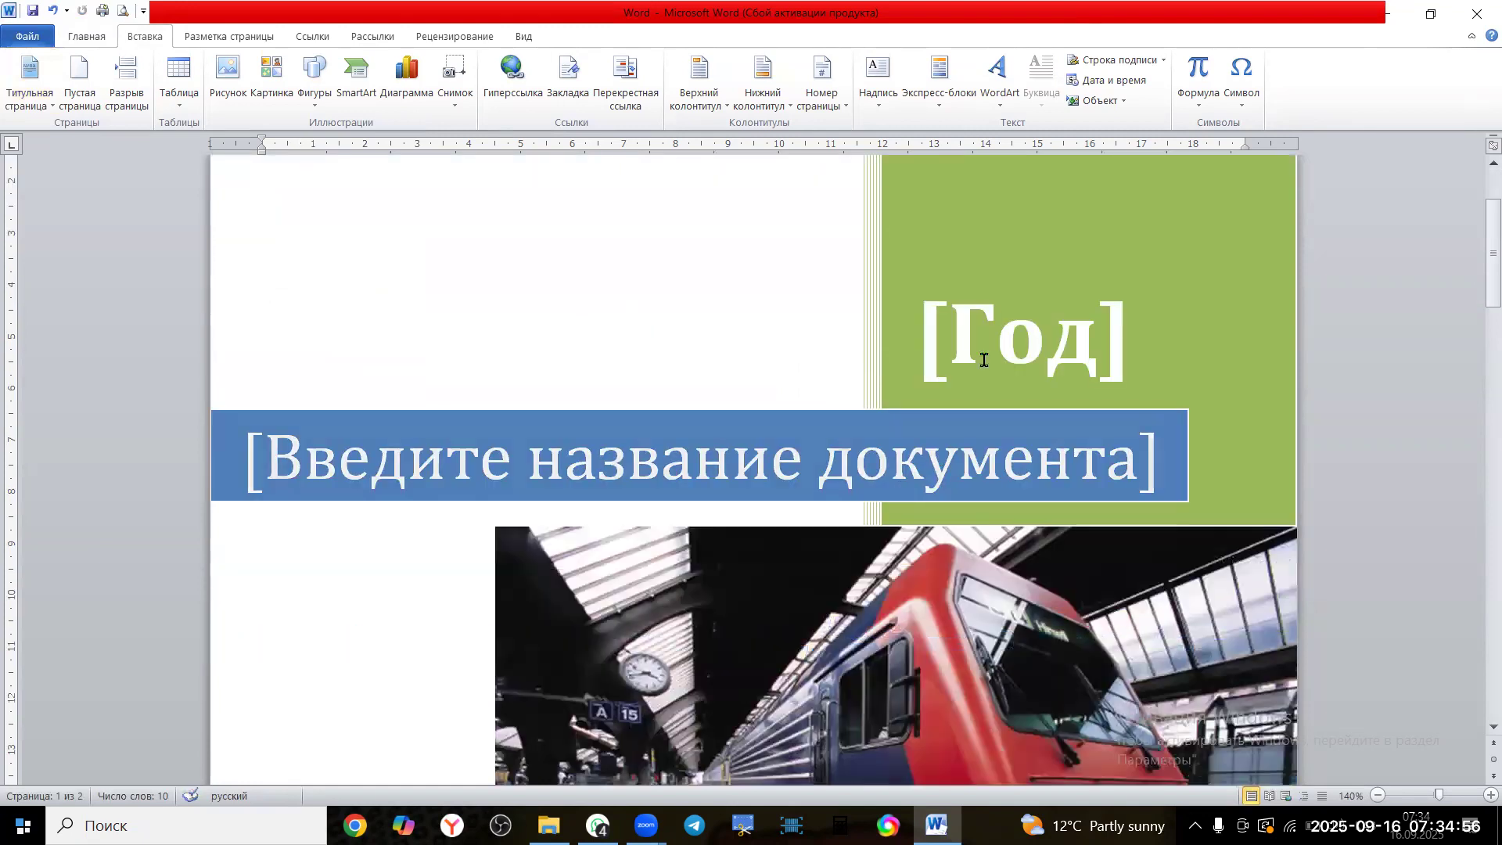
pyautogui.click(977, 352)
pyautogui.click(972, 341)
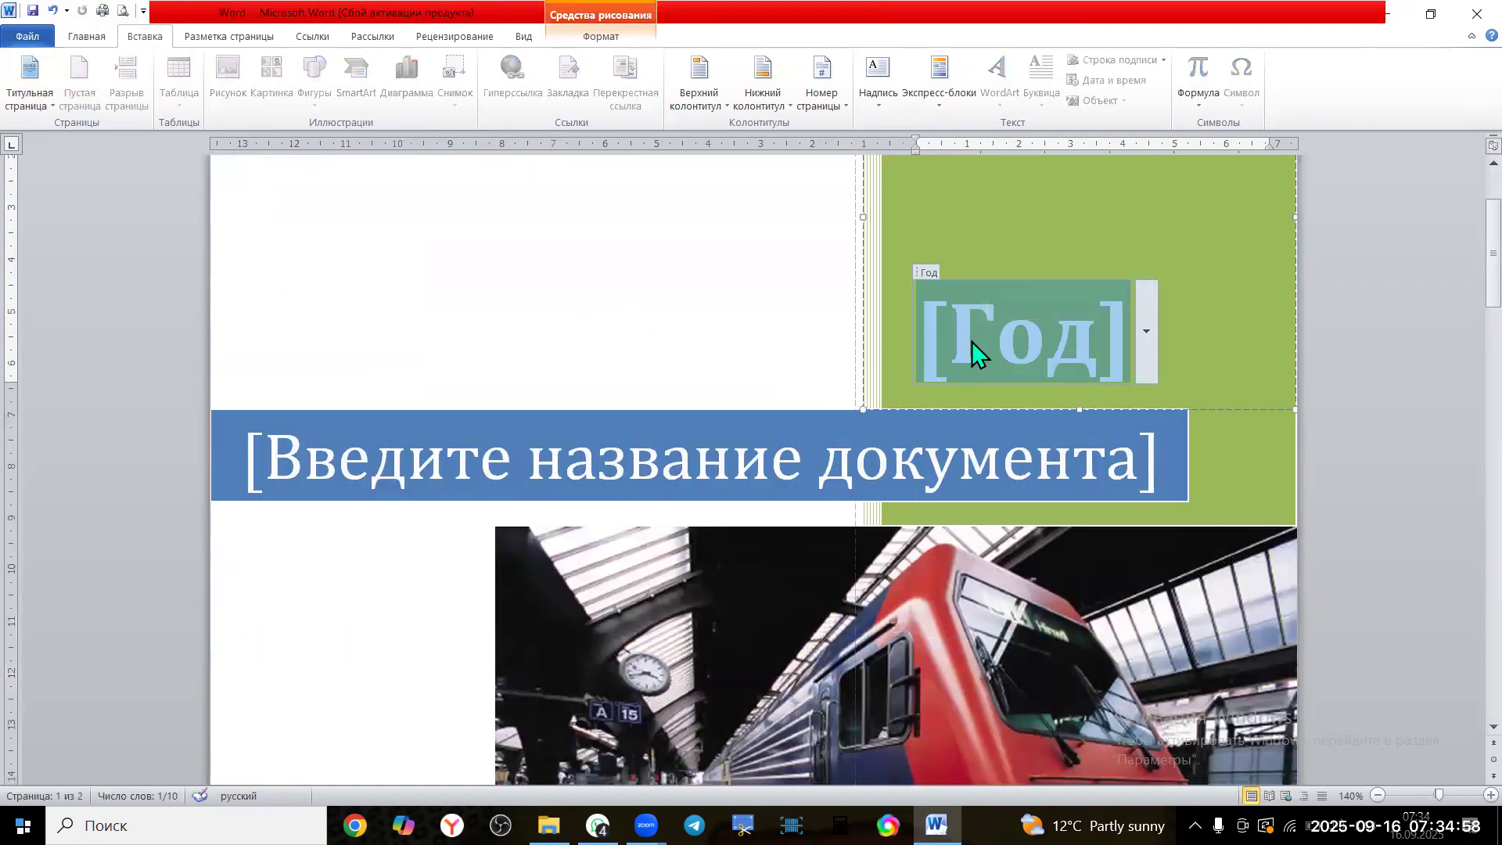
pyautogui.write('20')
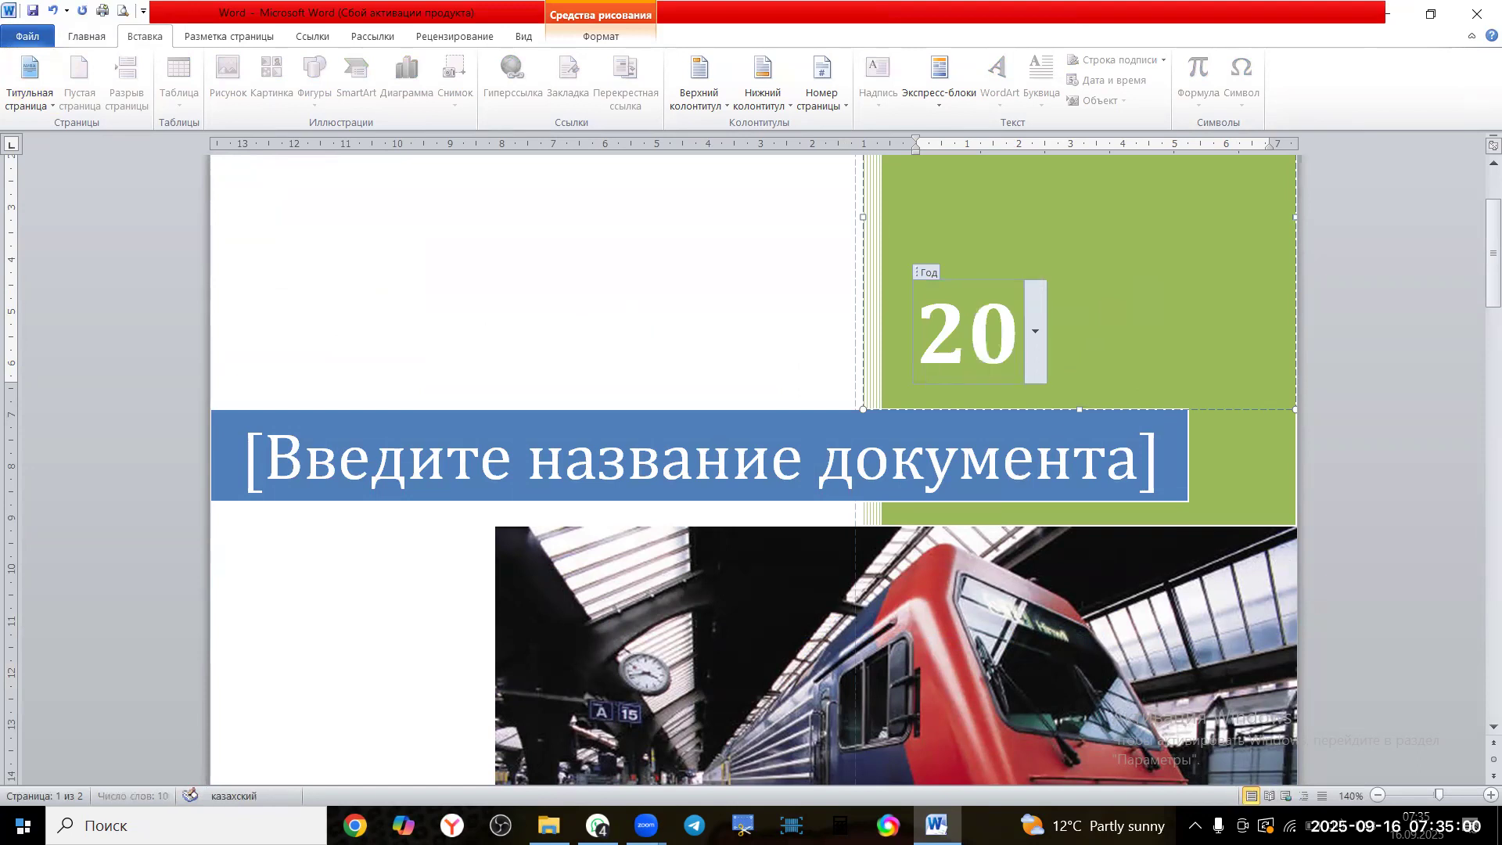
pyautogui.write('25')
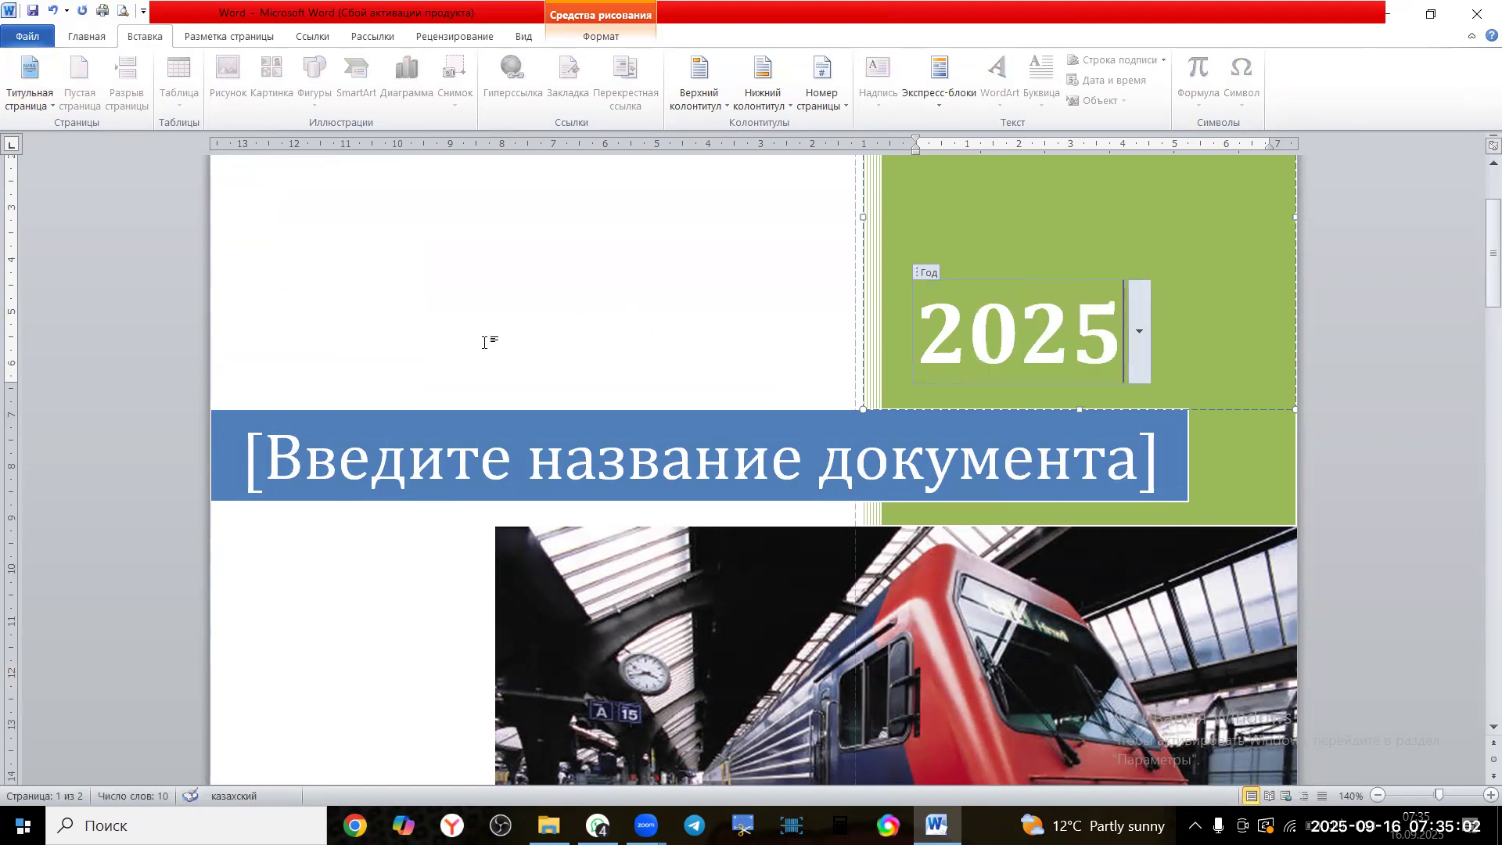
# Enter ОНЛАЙН САБАҚТАР as the cover page's document title and centre it within the blue band
pyautogui.click(274, 455)
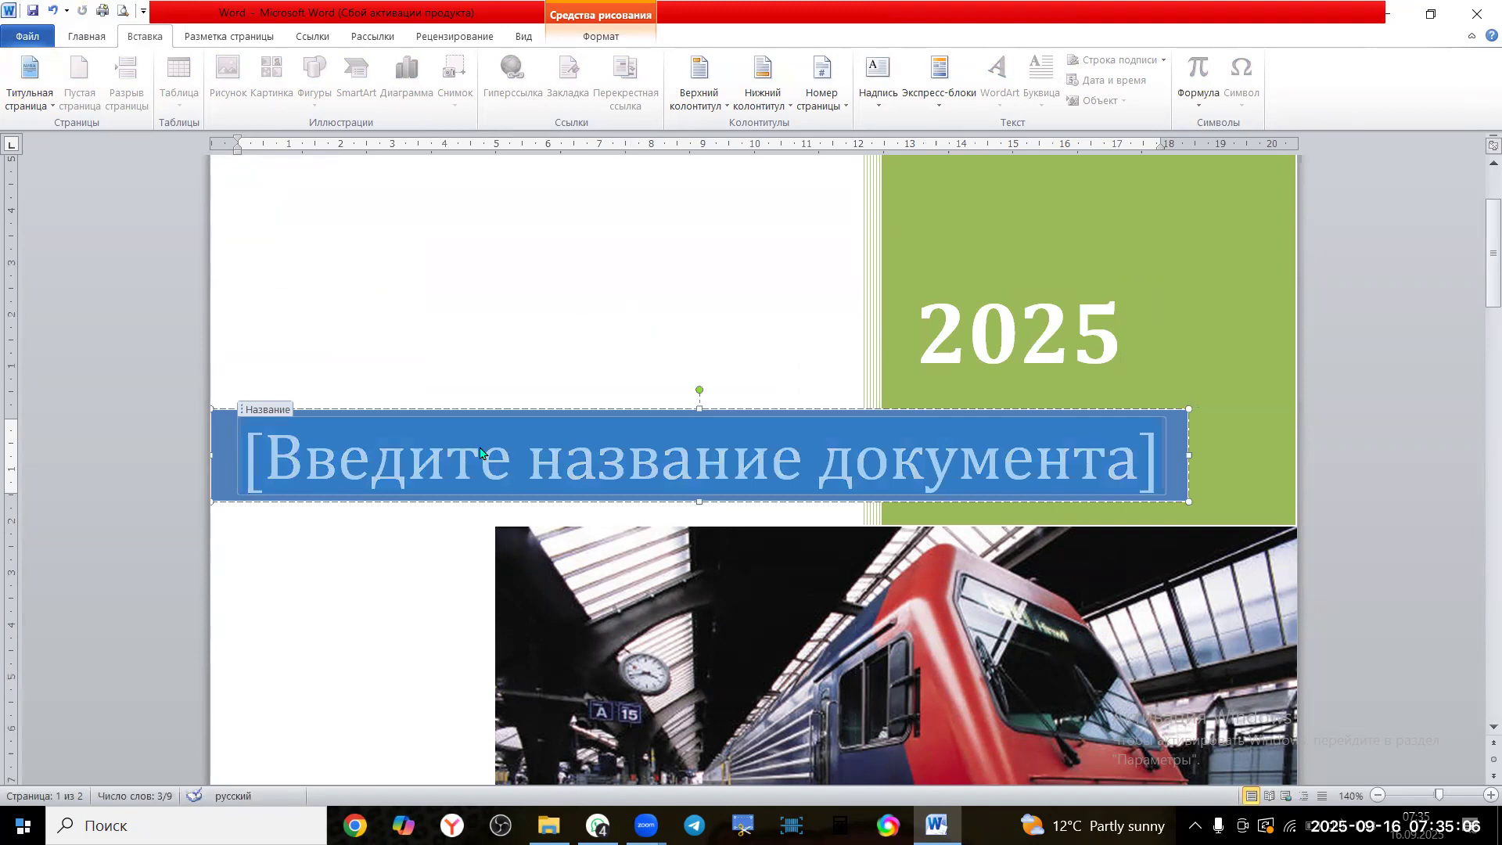
pyautogui.write('СА')
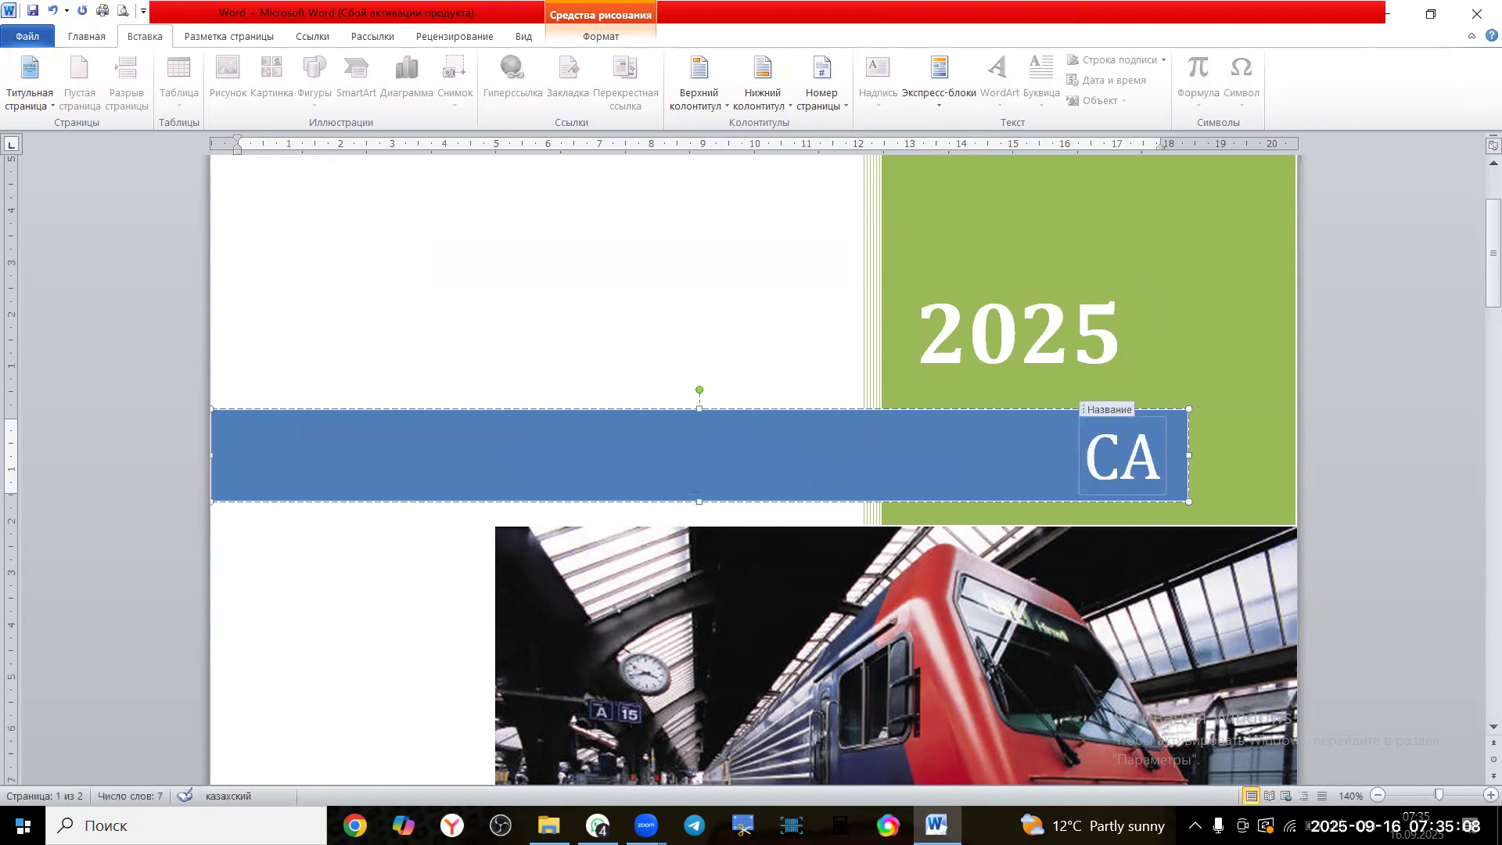
pyautogui.press('BackSpace')
pyautogui.press('BackSpace')
pyautogui.write('ОНЛ')
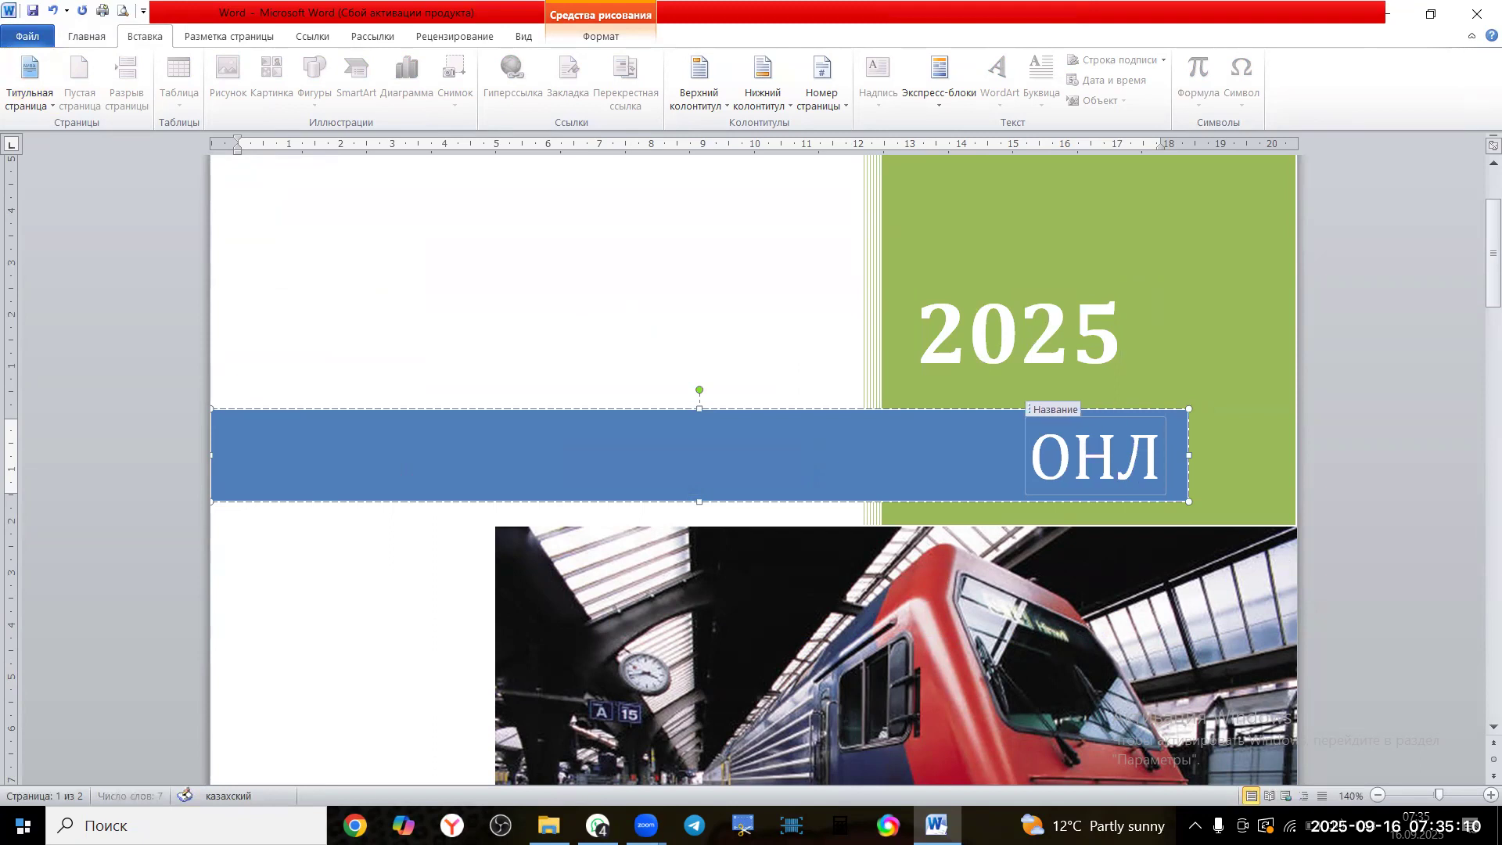
pyautogui.write('АЙН САБ')
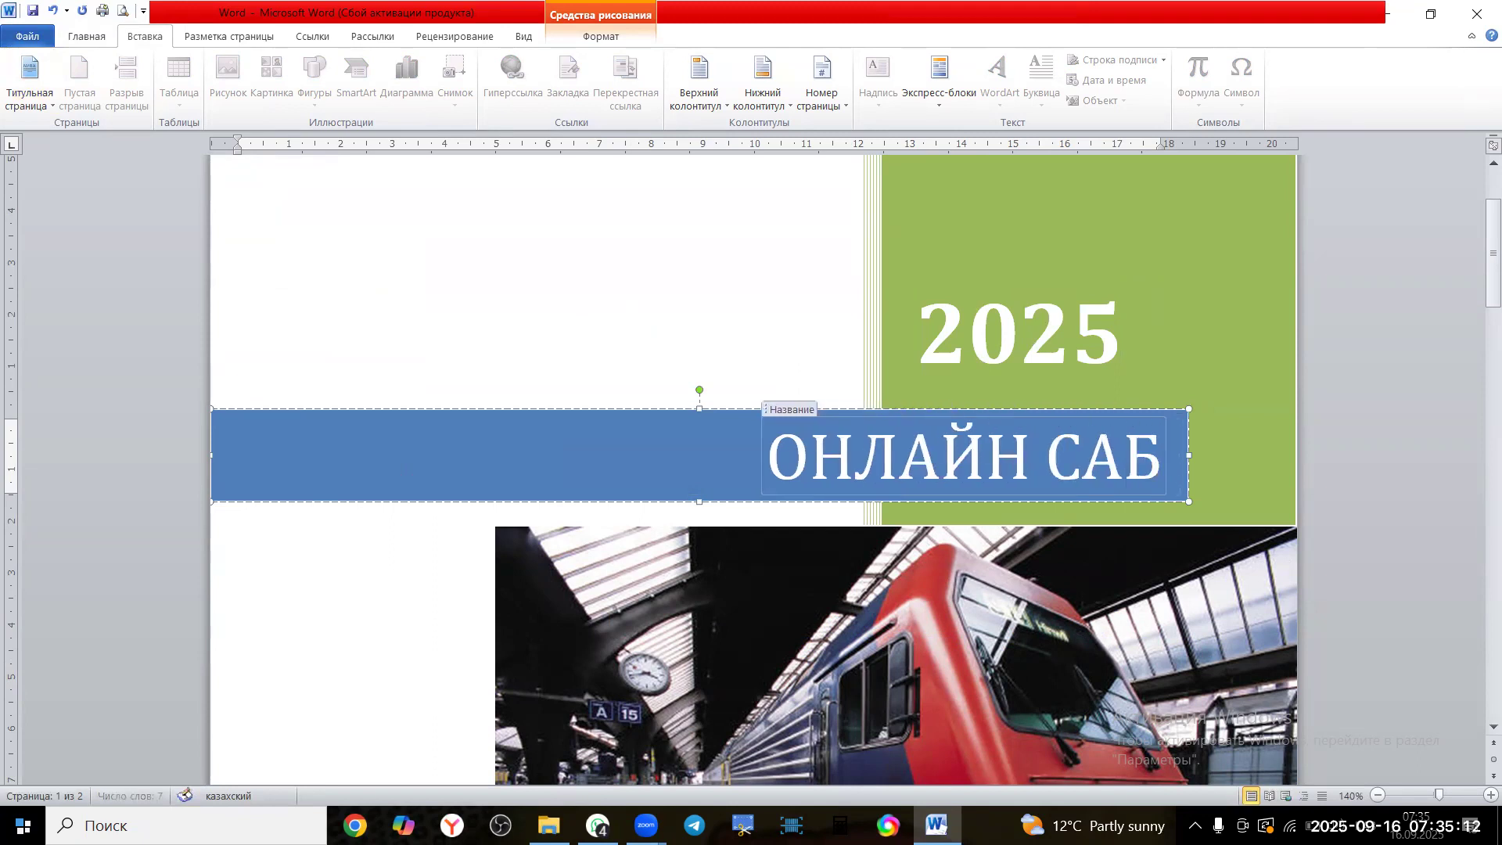
pyautogui.write('АҚТАР')
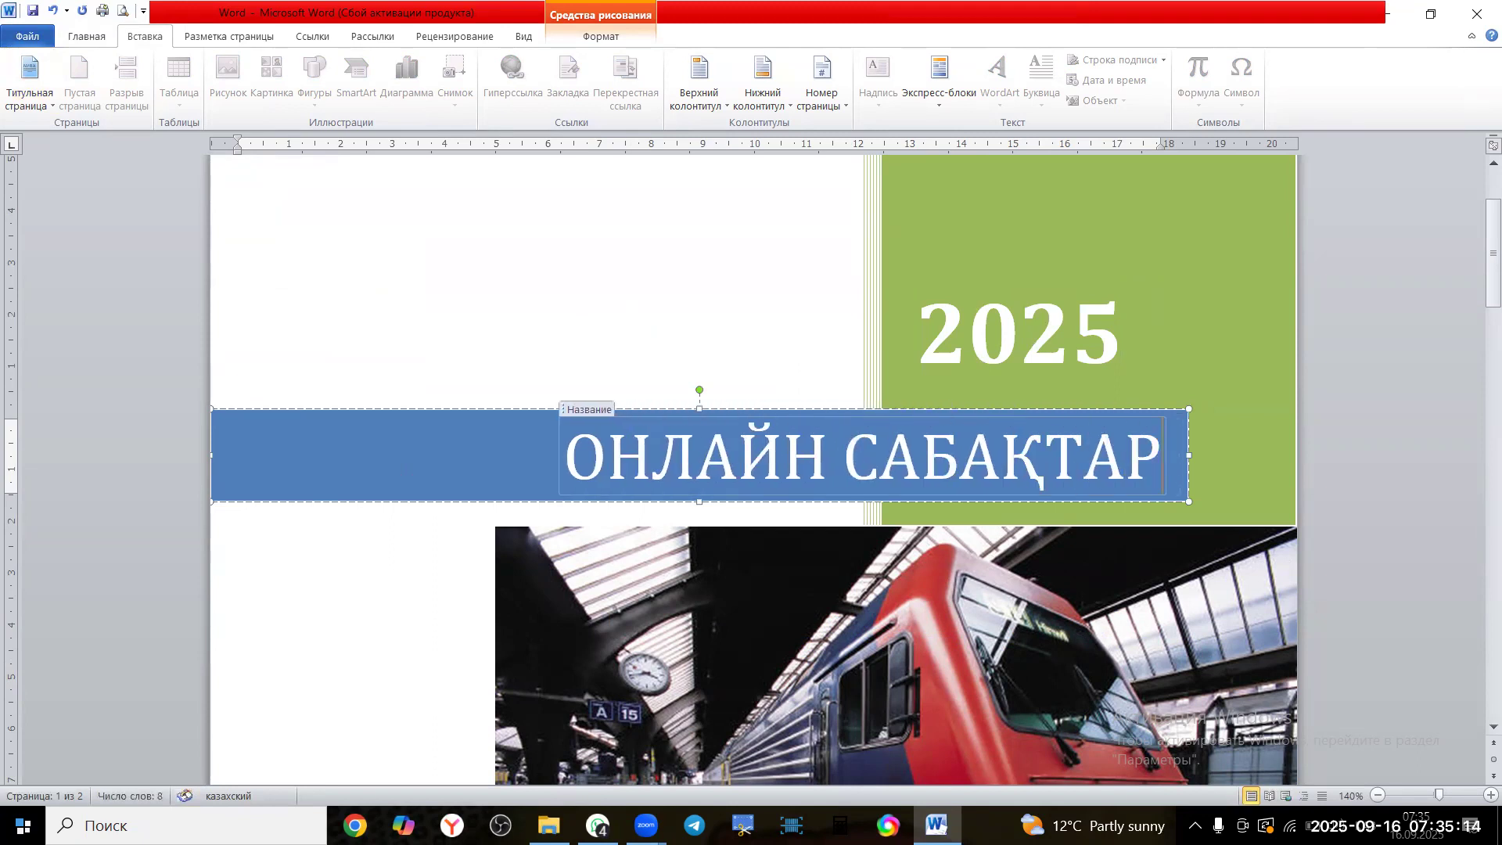
pyautogui.click(87, 37)
pyautogui.click(443, 95)
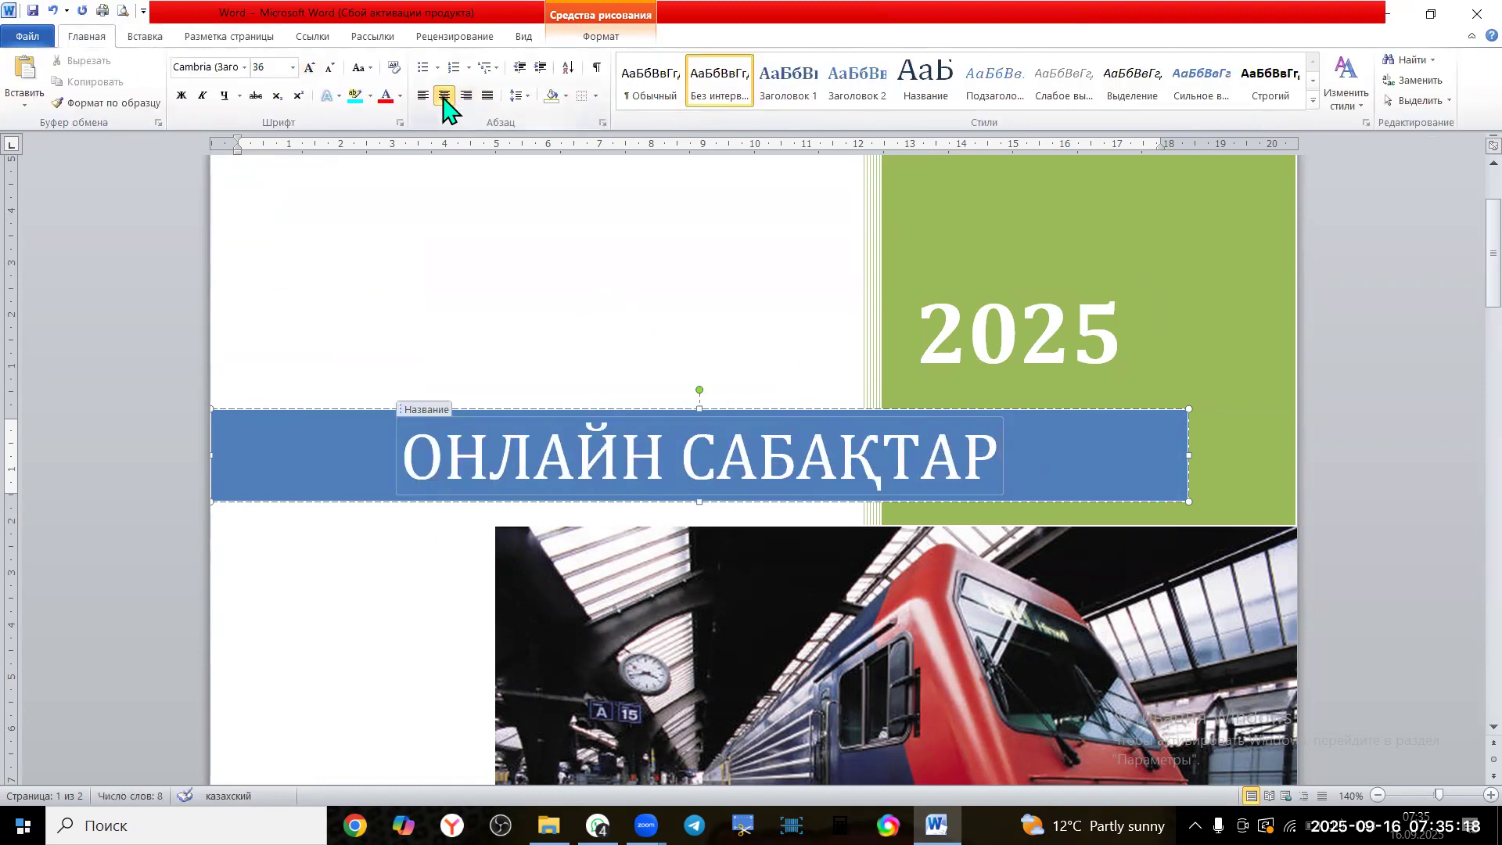
pyautogui.click(673, 251)
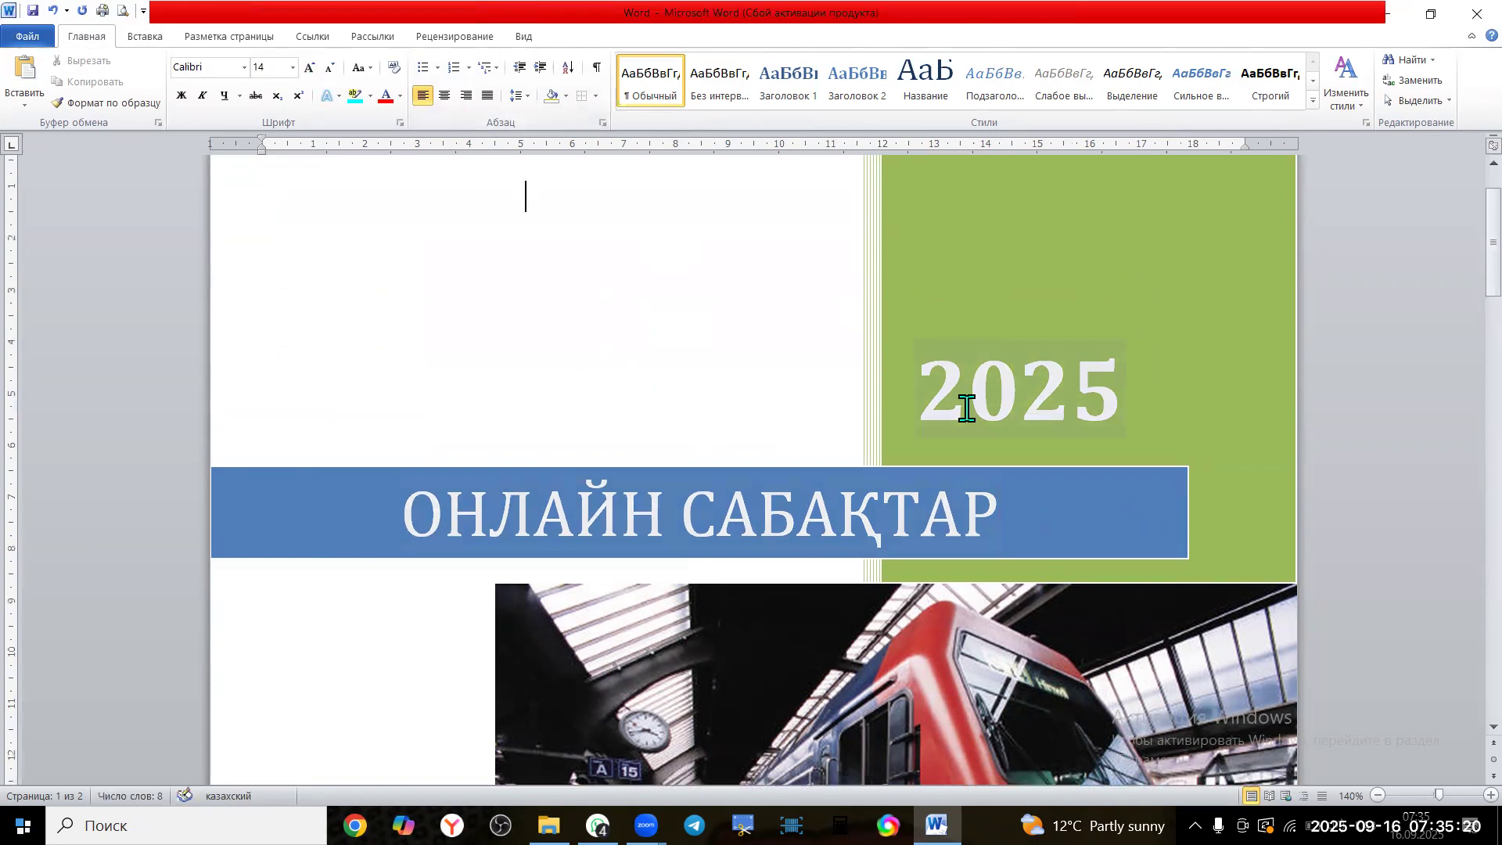
# Delete the train picture from the cover page, and undo the deletion
pyautogui.scroll(-5, 786, 384)
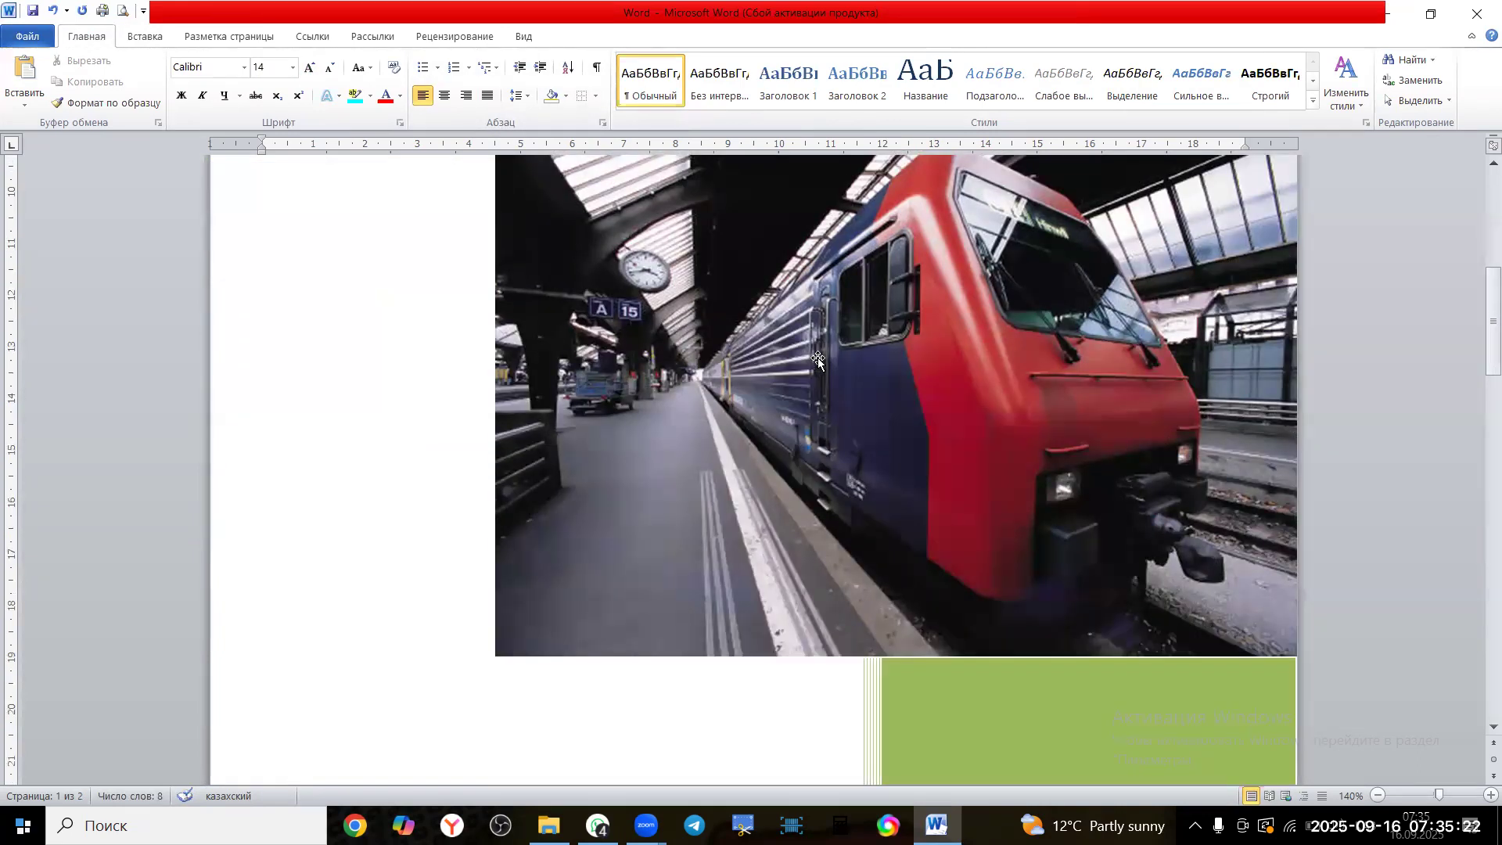
pyautogui.click(817, 360)
pyautogui.scroll(2, 761, 334)
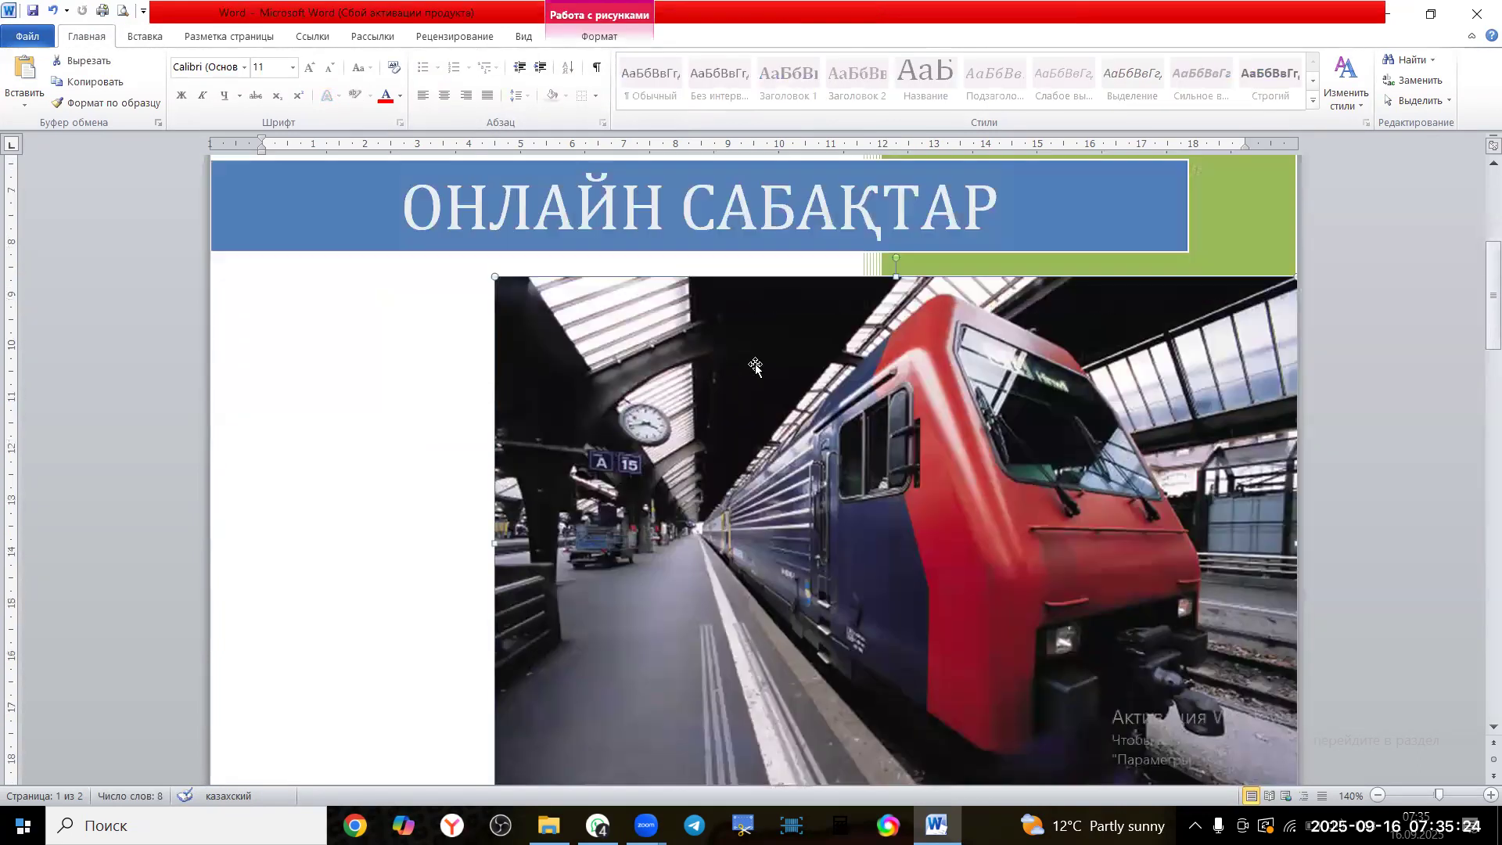
pyautogui.press('Delete')
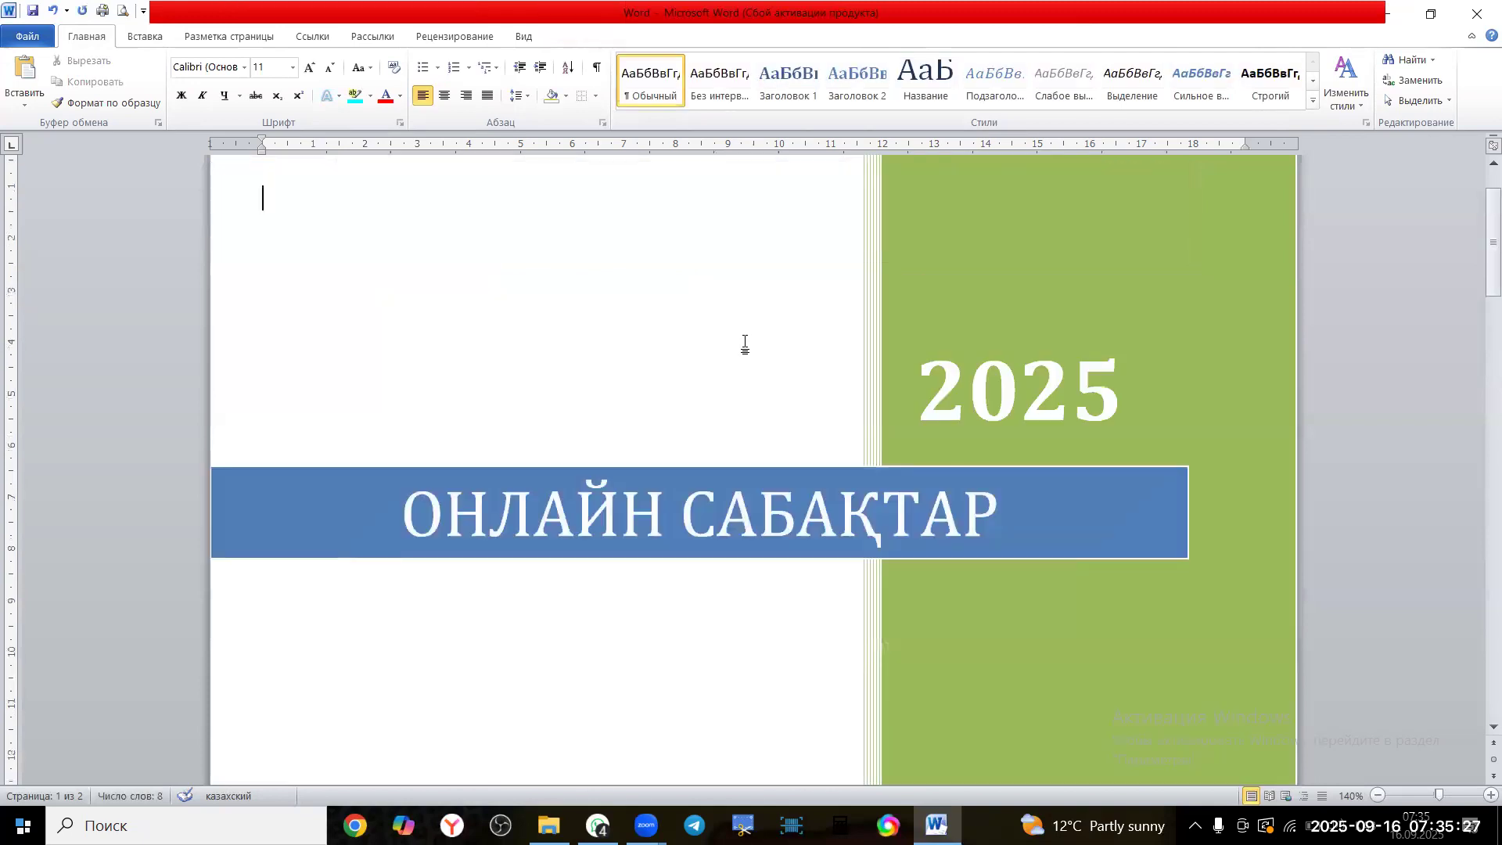
pyautogui.click(52, 10)
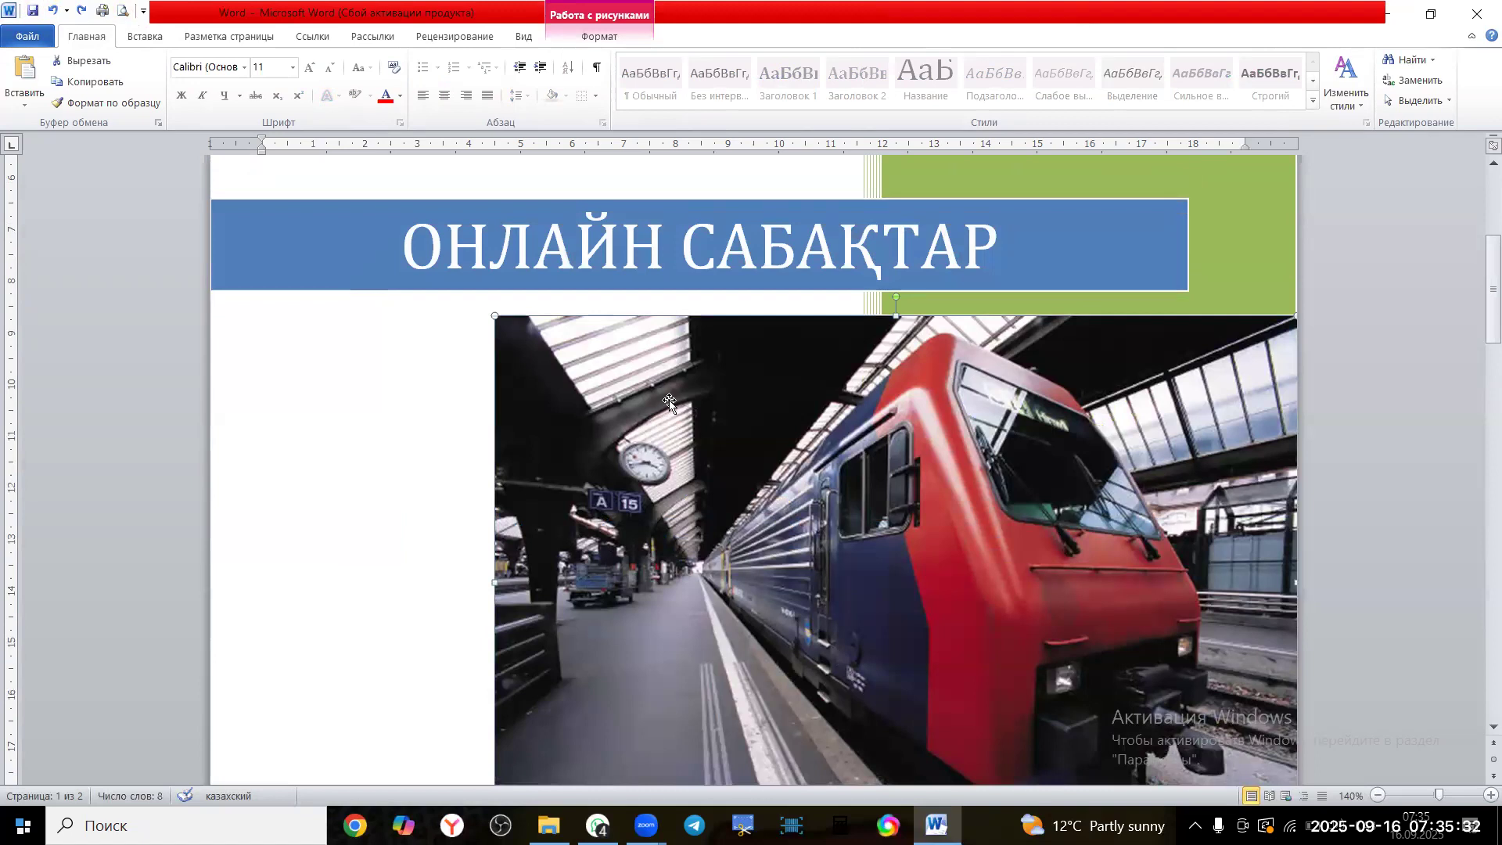
# Replace the cover page's train picture with the laptop and open book photo from the РЕКЛАМА АРЕСТ КУРС folder on drive D
pyautogui.rightClick(677, 397)
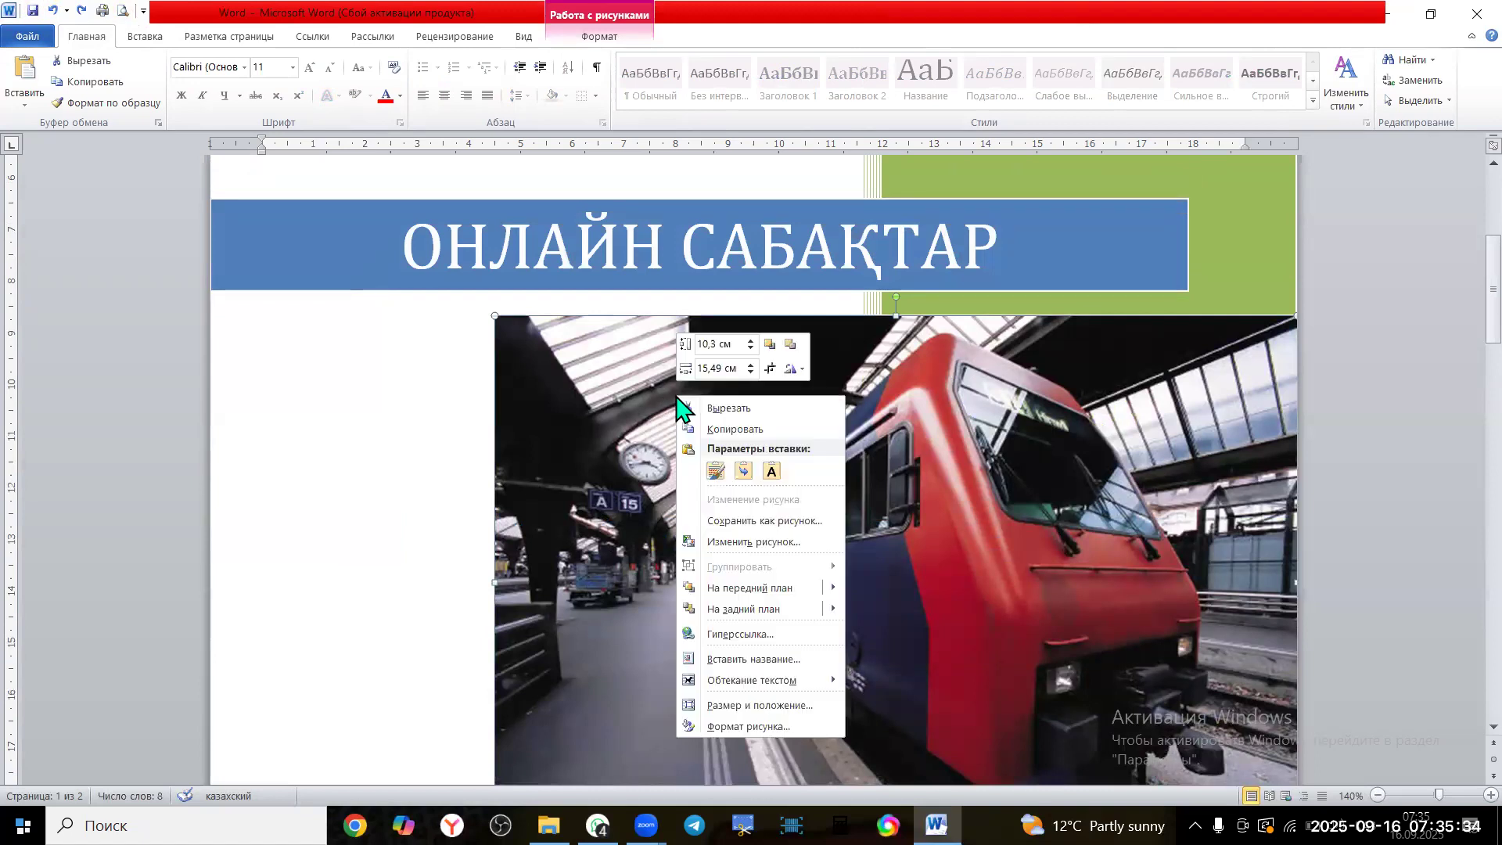
pyautogui.click(739, 540)
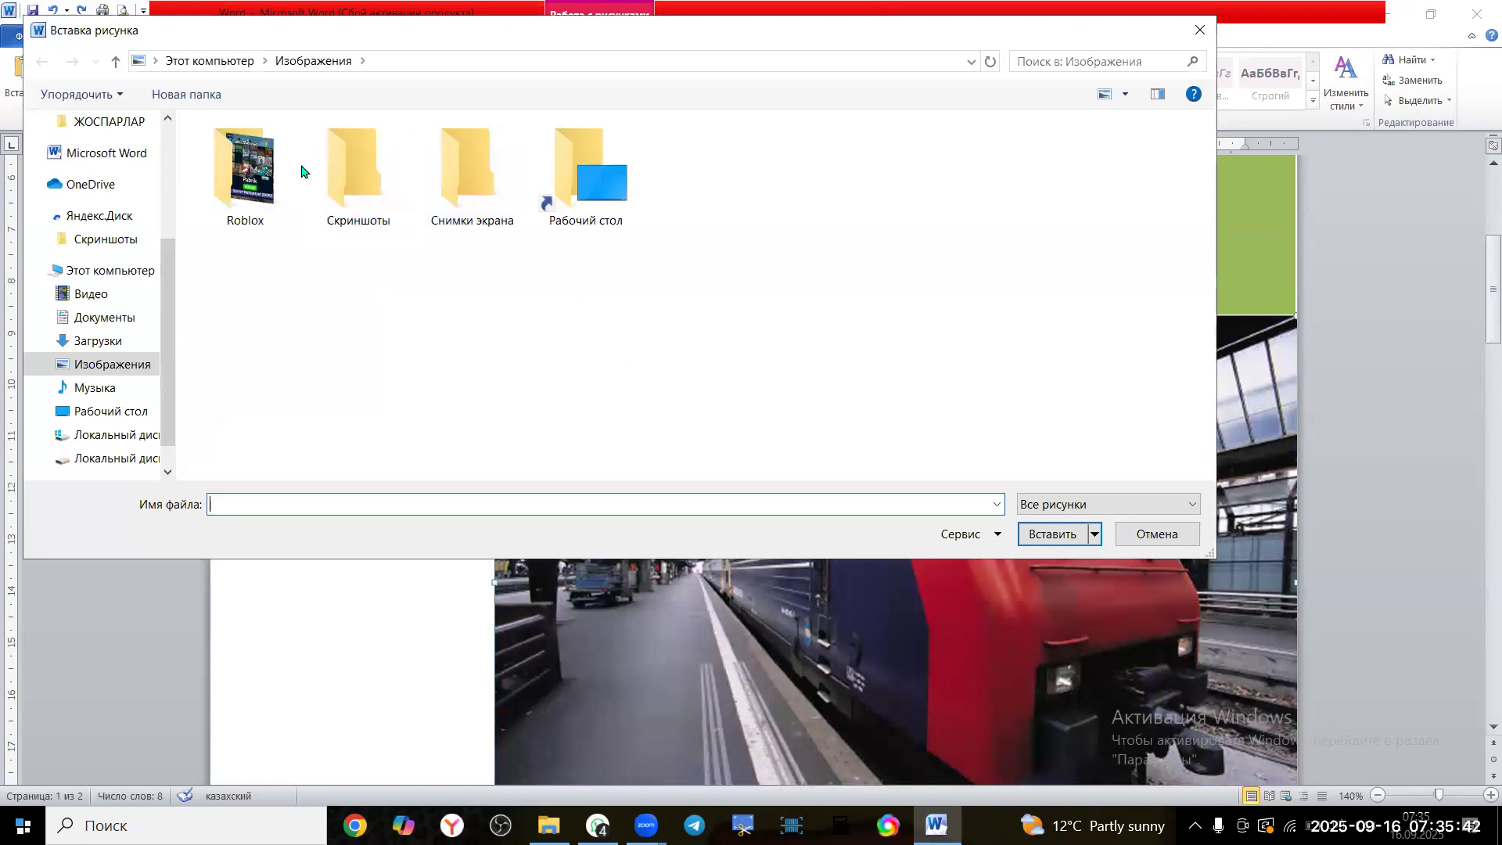
pyautogui.scroll(1, 137, 191)
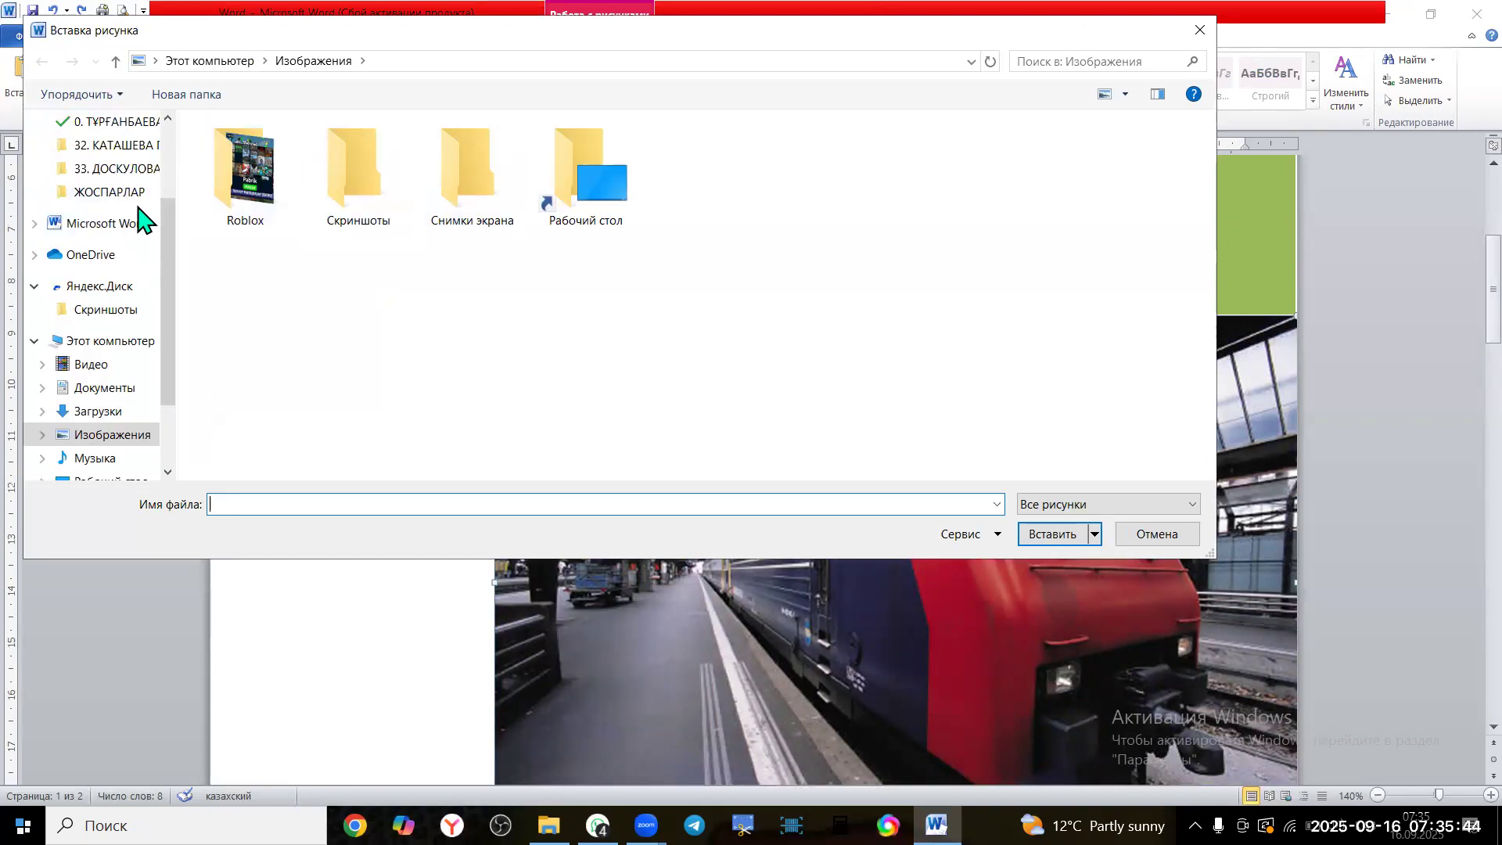
pyautogui.click(130, 198)
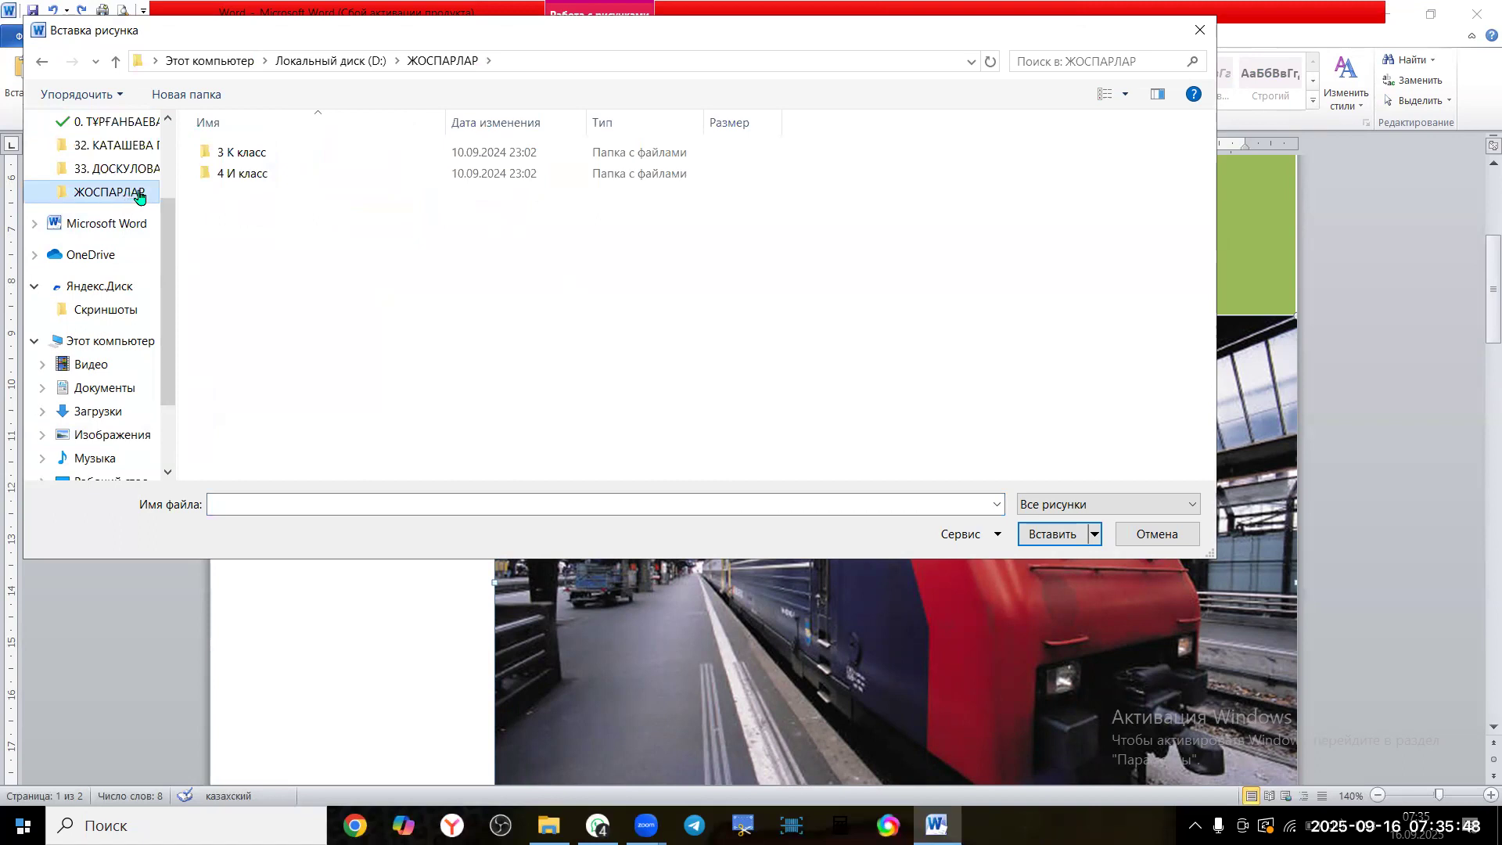
pyautogui.moveTo(171, 359); pyautogui.dragTo(171, 419)
pyautogui.click(110, 406)
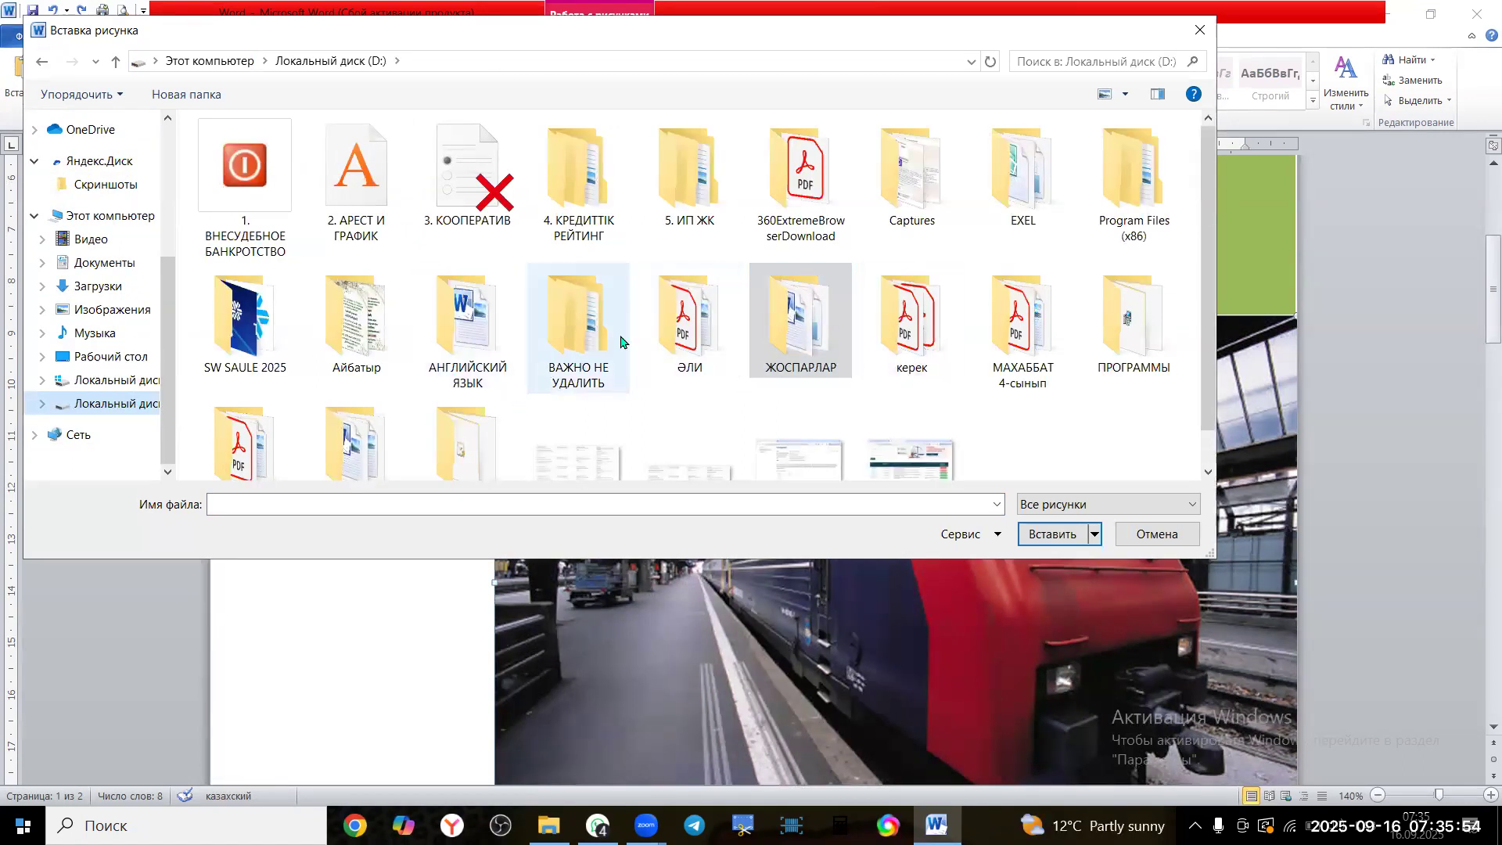
pyautogui.scroll(-1, 757, 327)
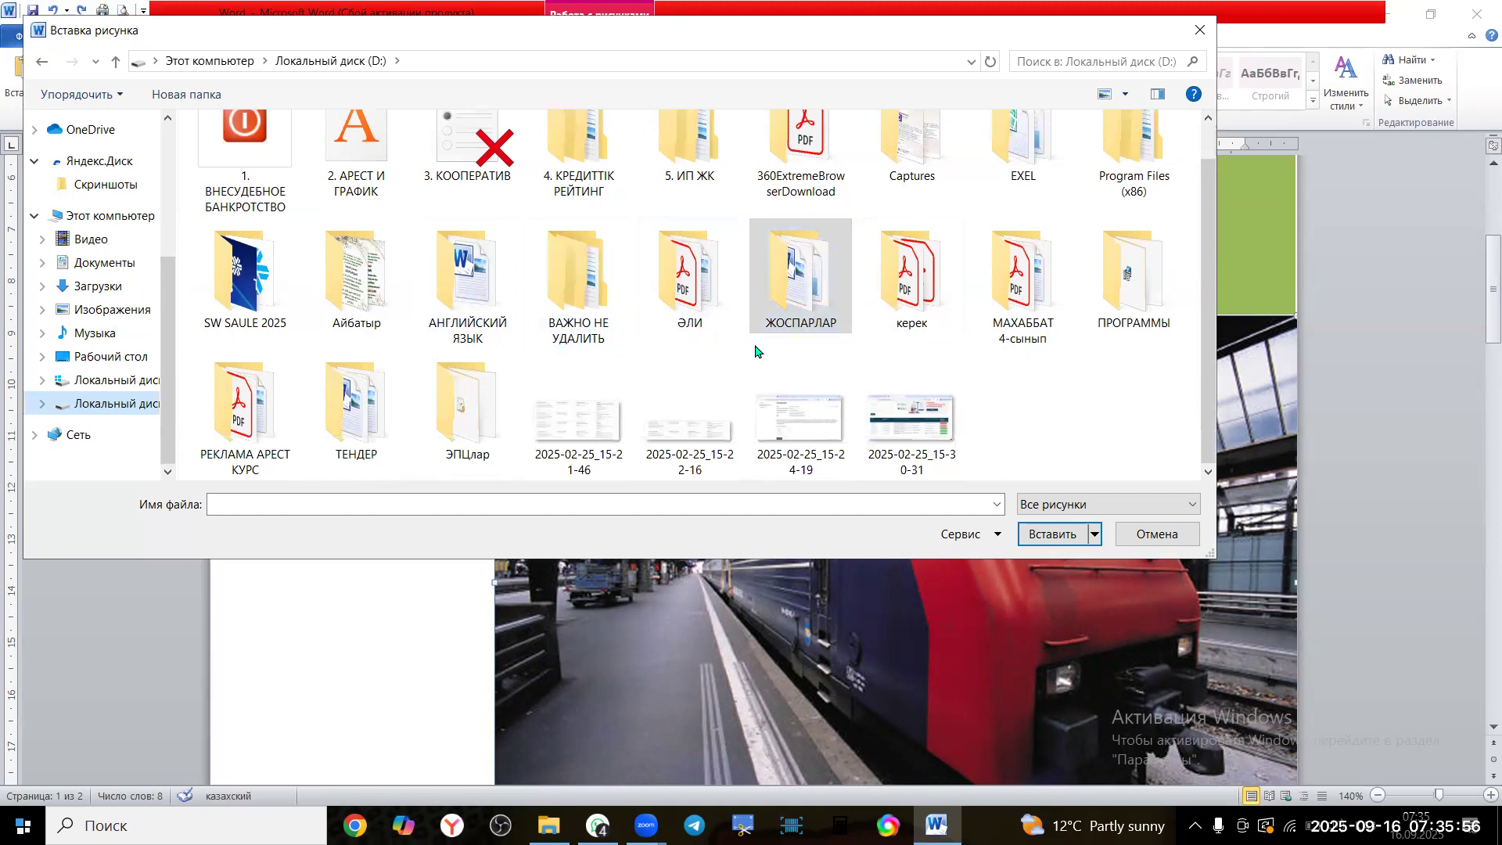
pyautogui.doubleClick(241, 386)
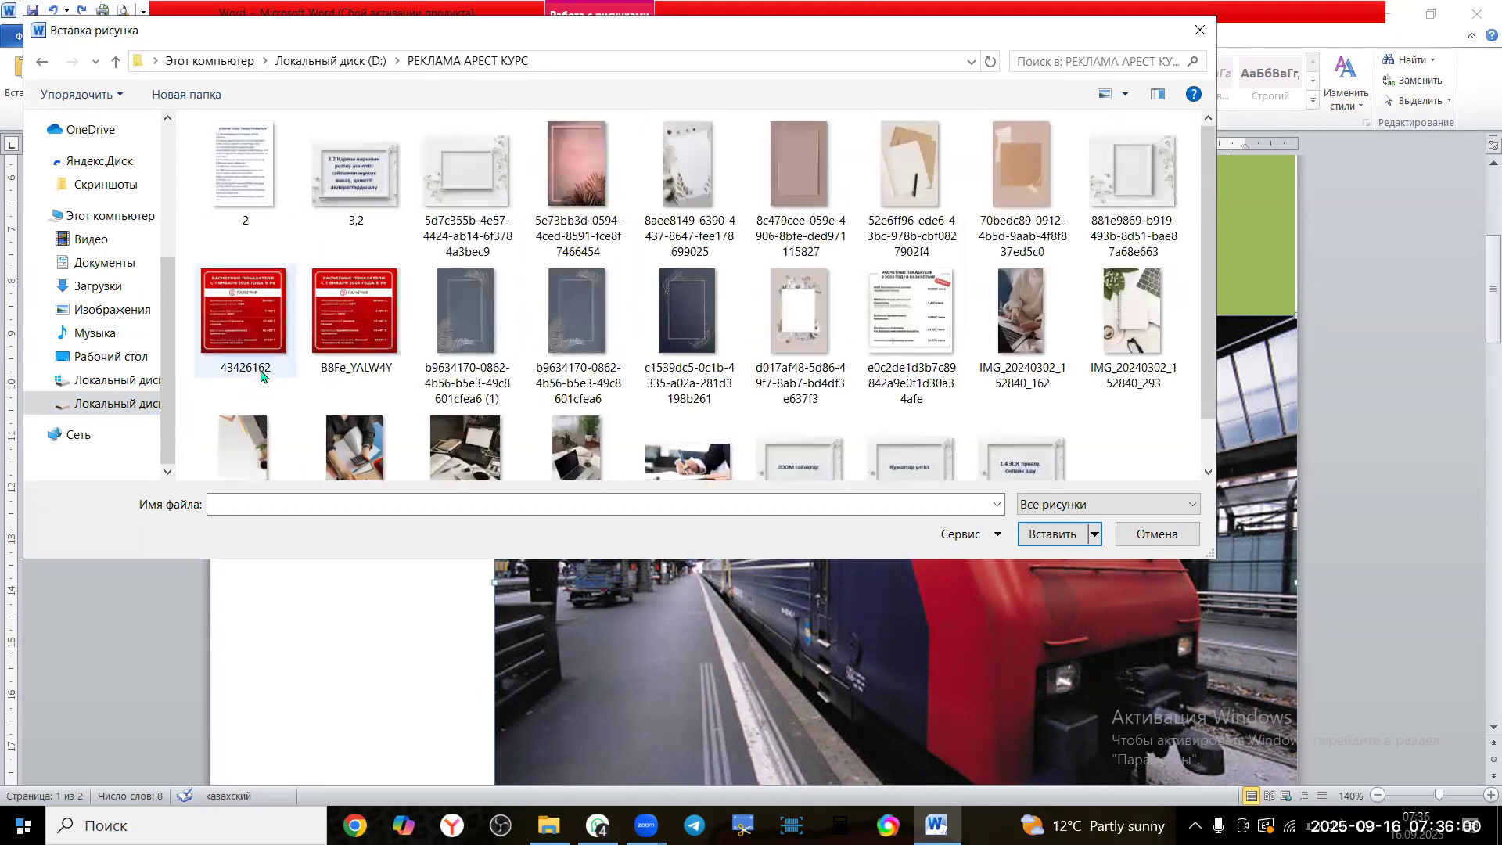
pyautogui.click(1132, 330)
pyautogui.click(1042, 318)
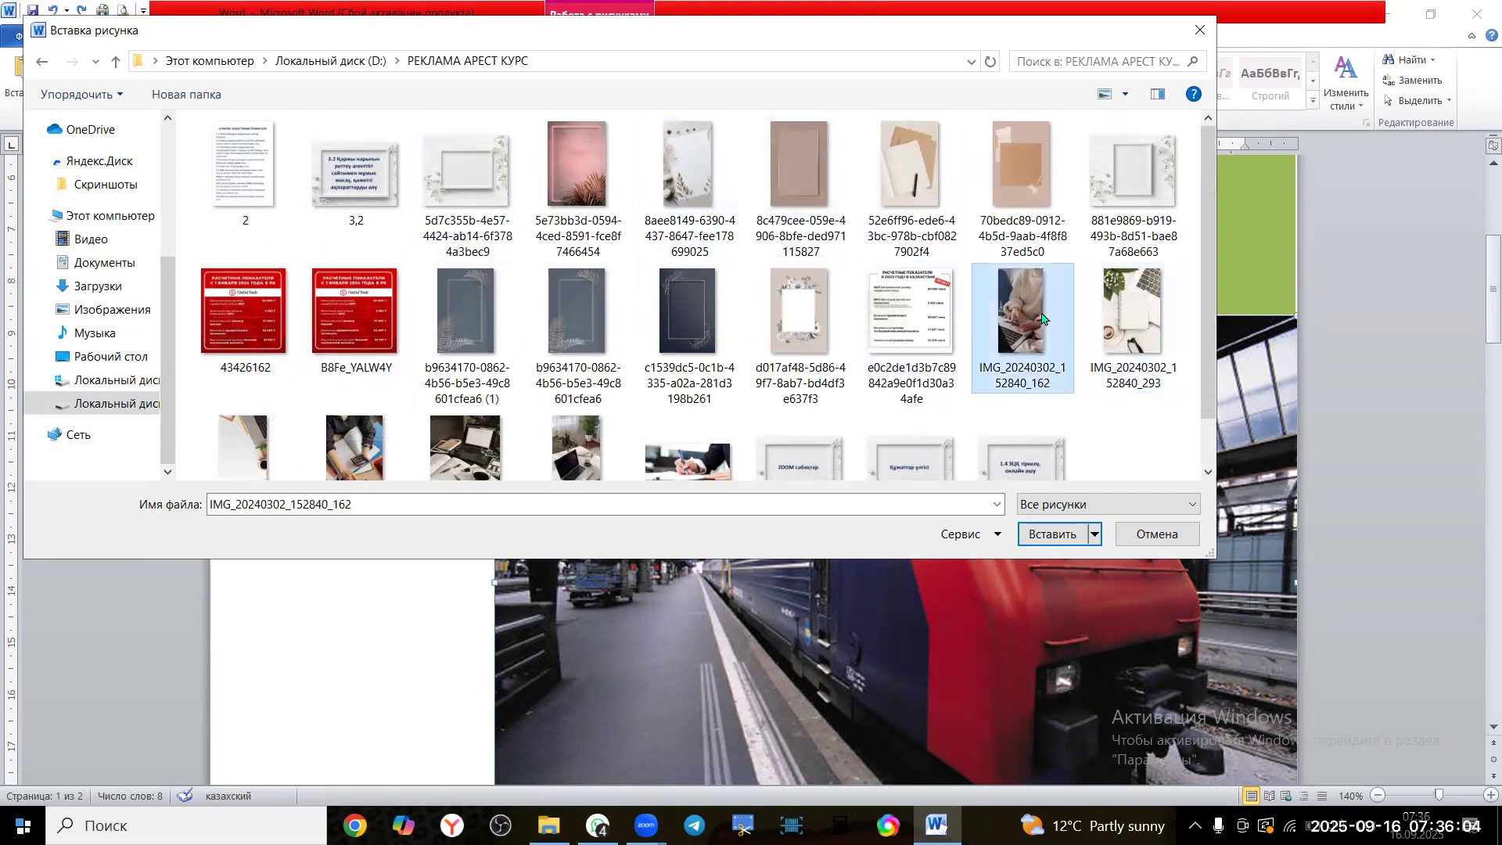
pyautogui.click(448, 459)
pyautogui.click(1078, 536)
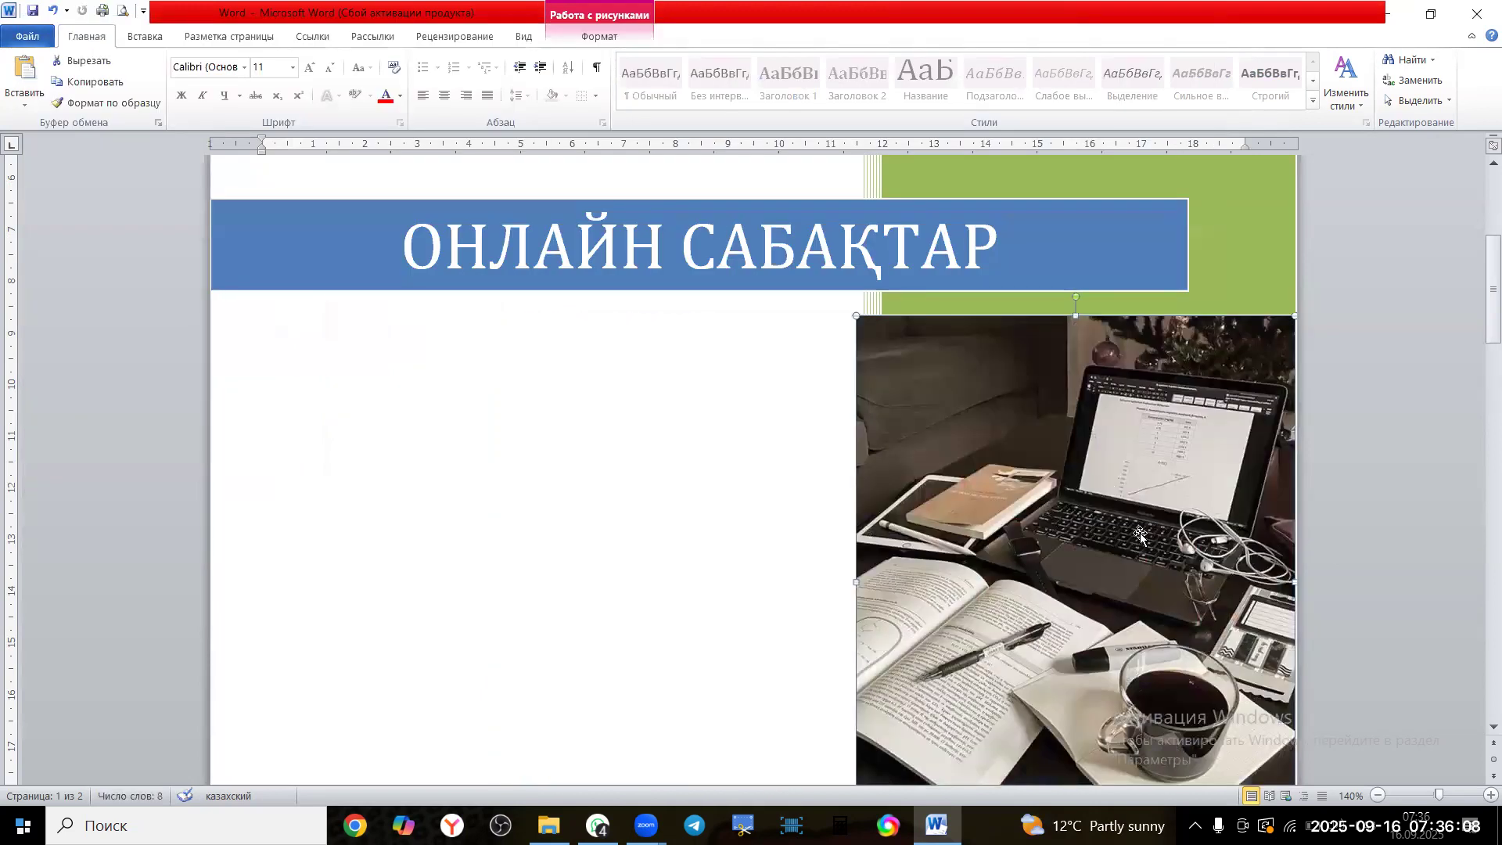
# Set the zoom to 100% and move the laptop photo towards the middle of the cover page, below the title
pyautogui.scroll(-3, 1140, 537)
pyautogui.scroll(3, 1142, 533)
pyautogui.click(526, 37)
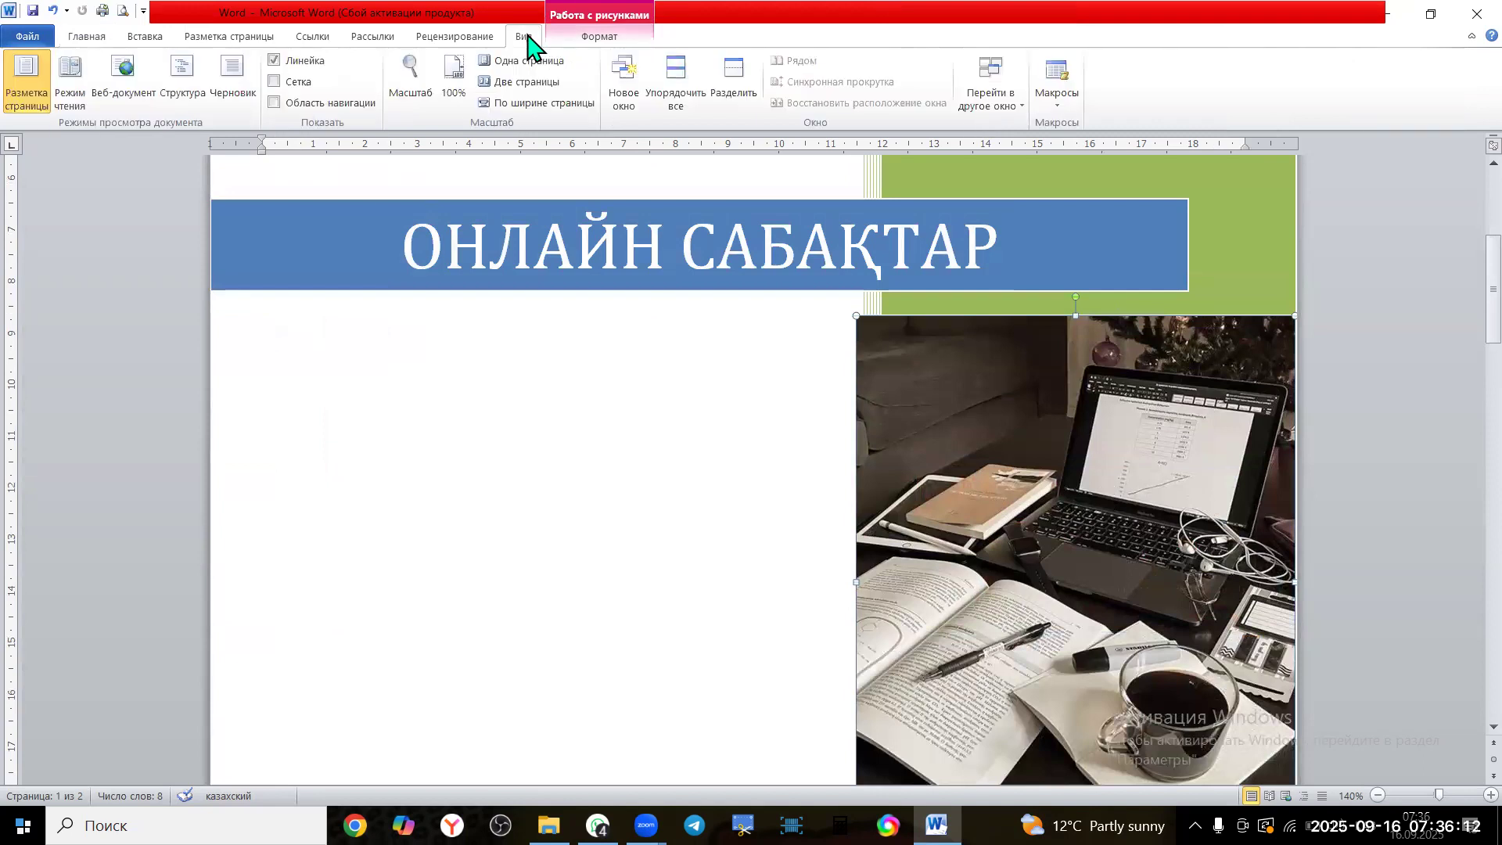
pyautogui.click(451, 75)
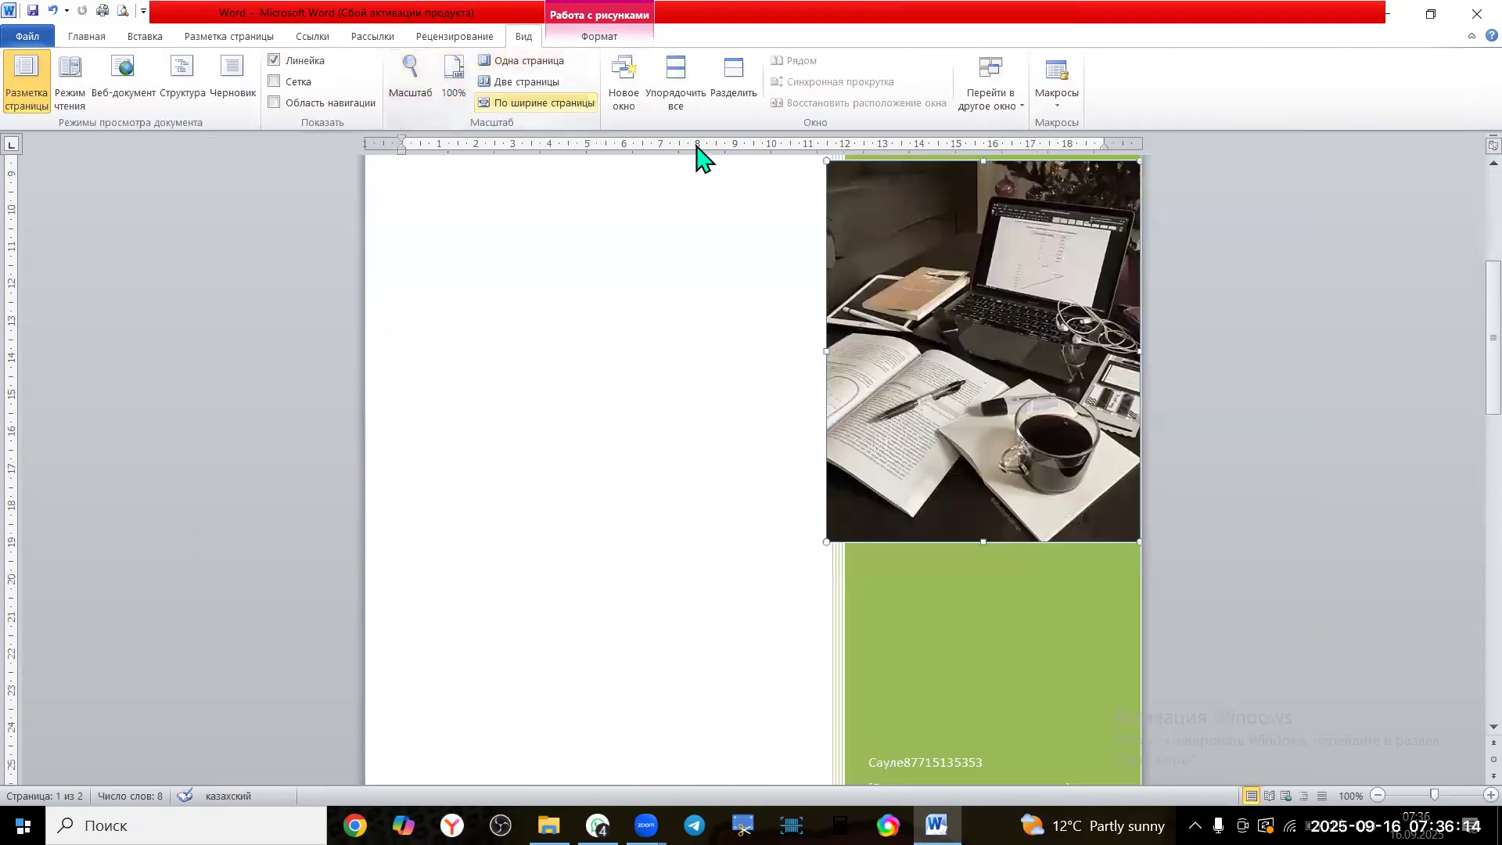
pyautogui.scroll(2, 1244, 385)
pyautogui.moveTo(952, 407); pyautogui.dragTo(764, 408)
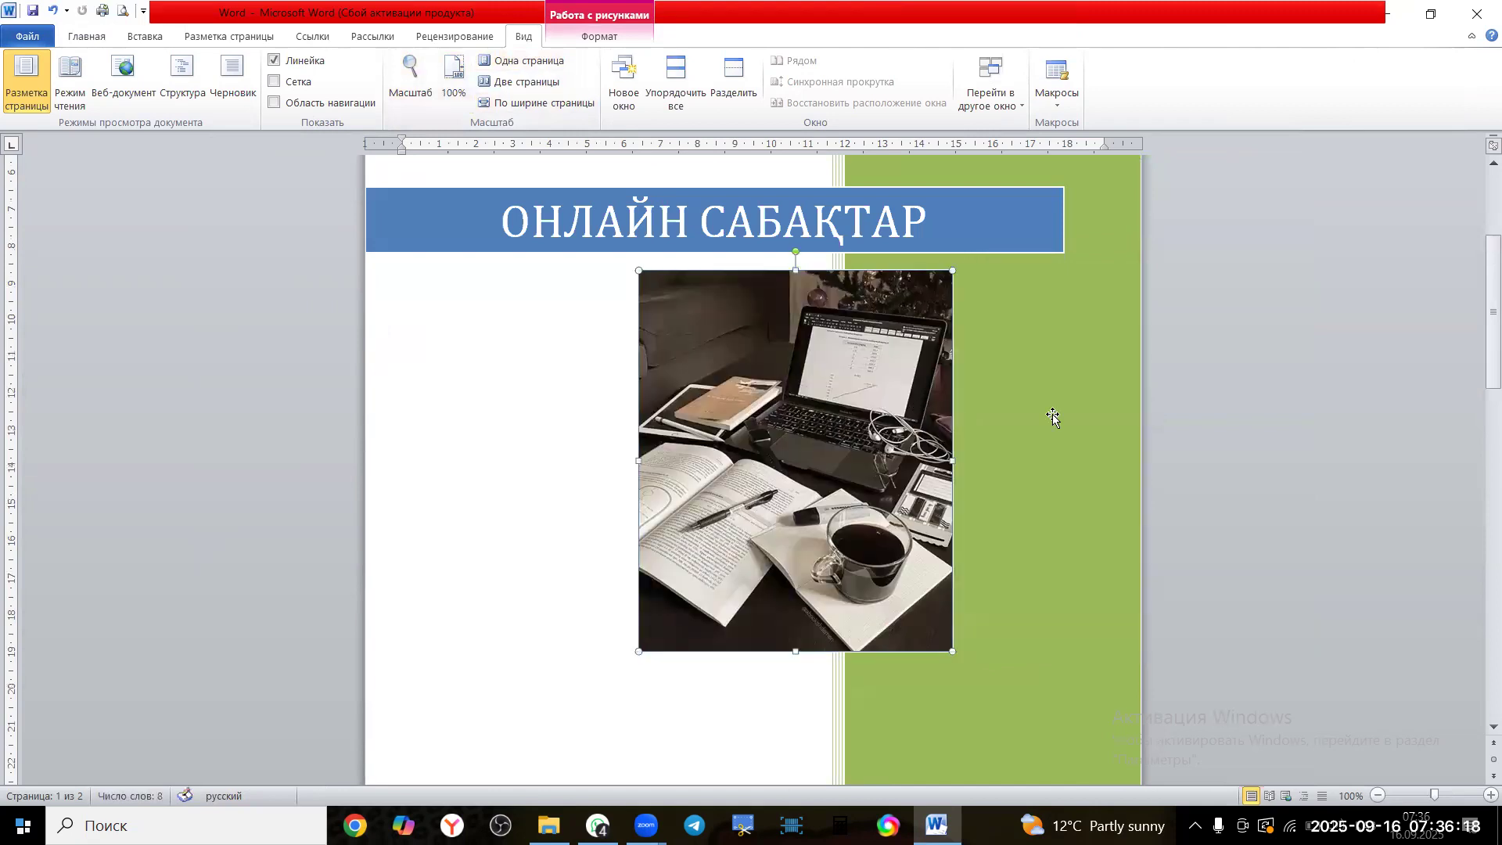
pyautogui.click(1287, 419)
# Look through the cover page and the blank second page, including in reading mode, and return to the page layout
pyautogui.scroll(-4, 1083, 491)
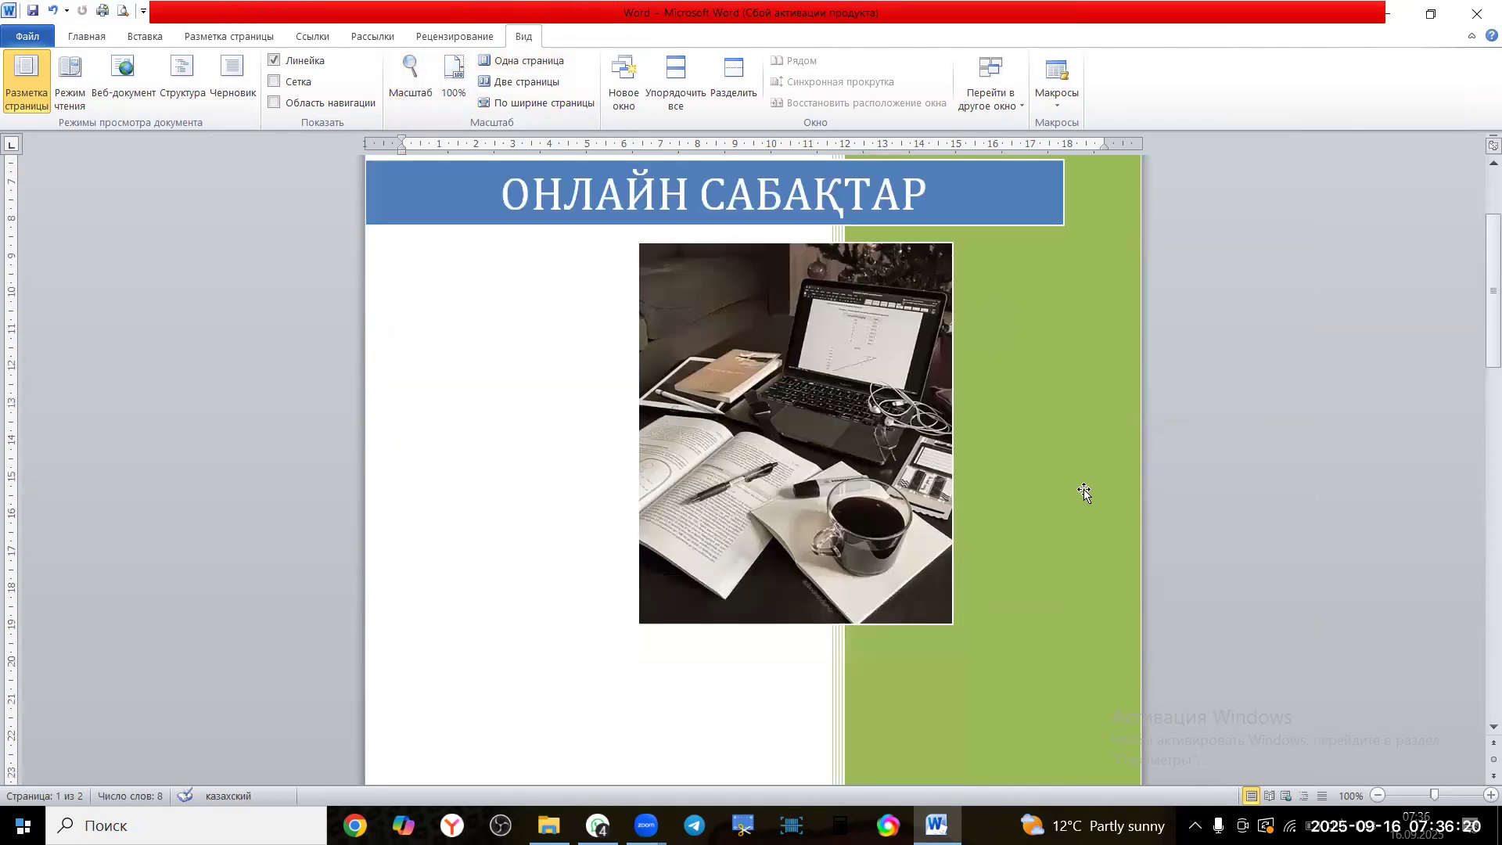
pyautogui.scroll(-10, 1083, 491)
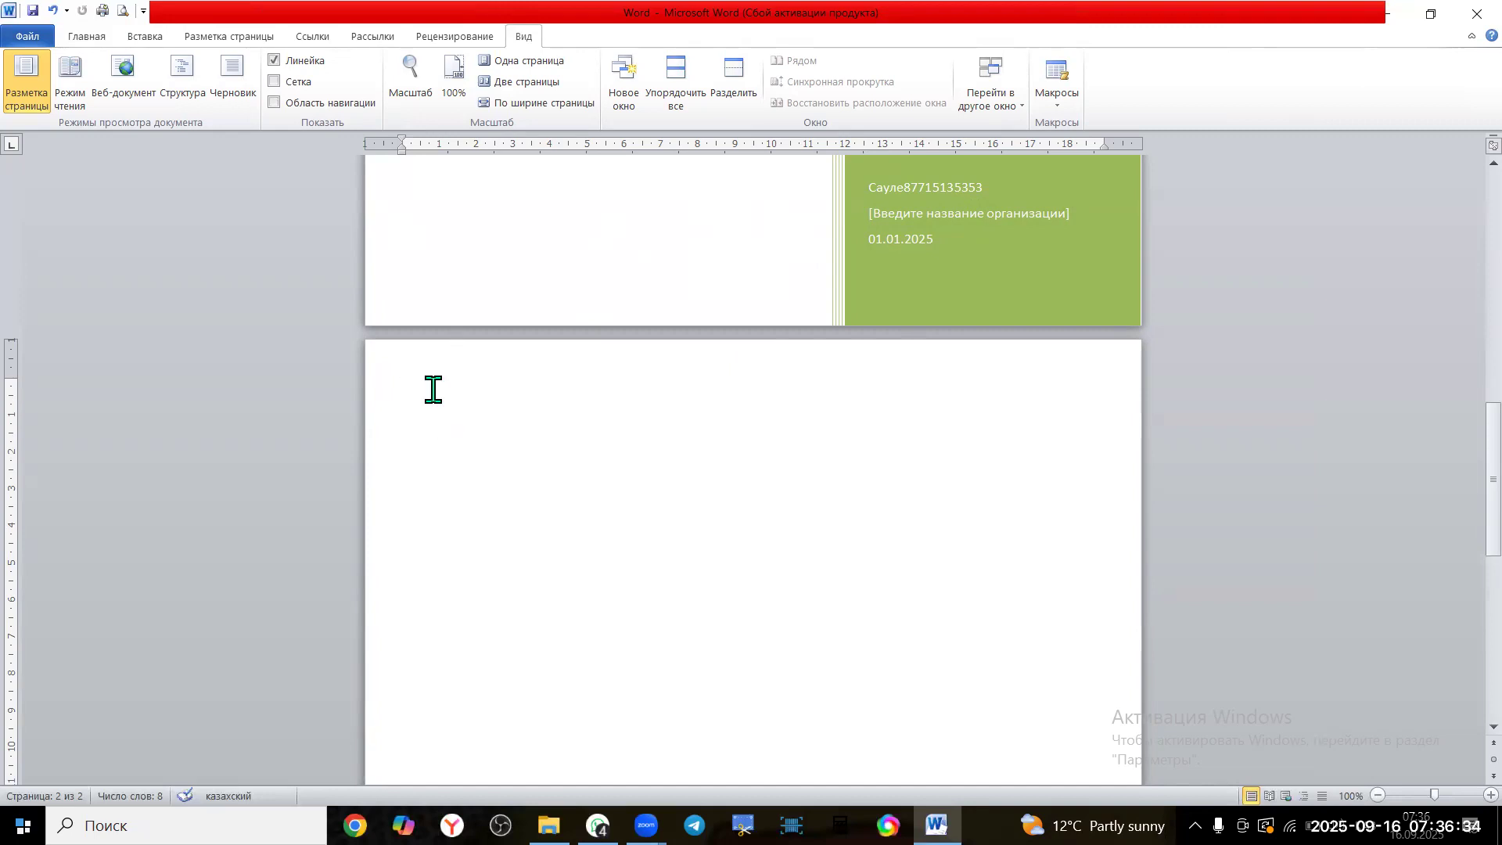
pyautogui.scroll(-4, 485, 407)
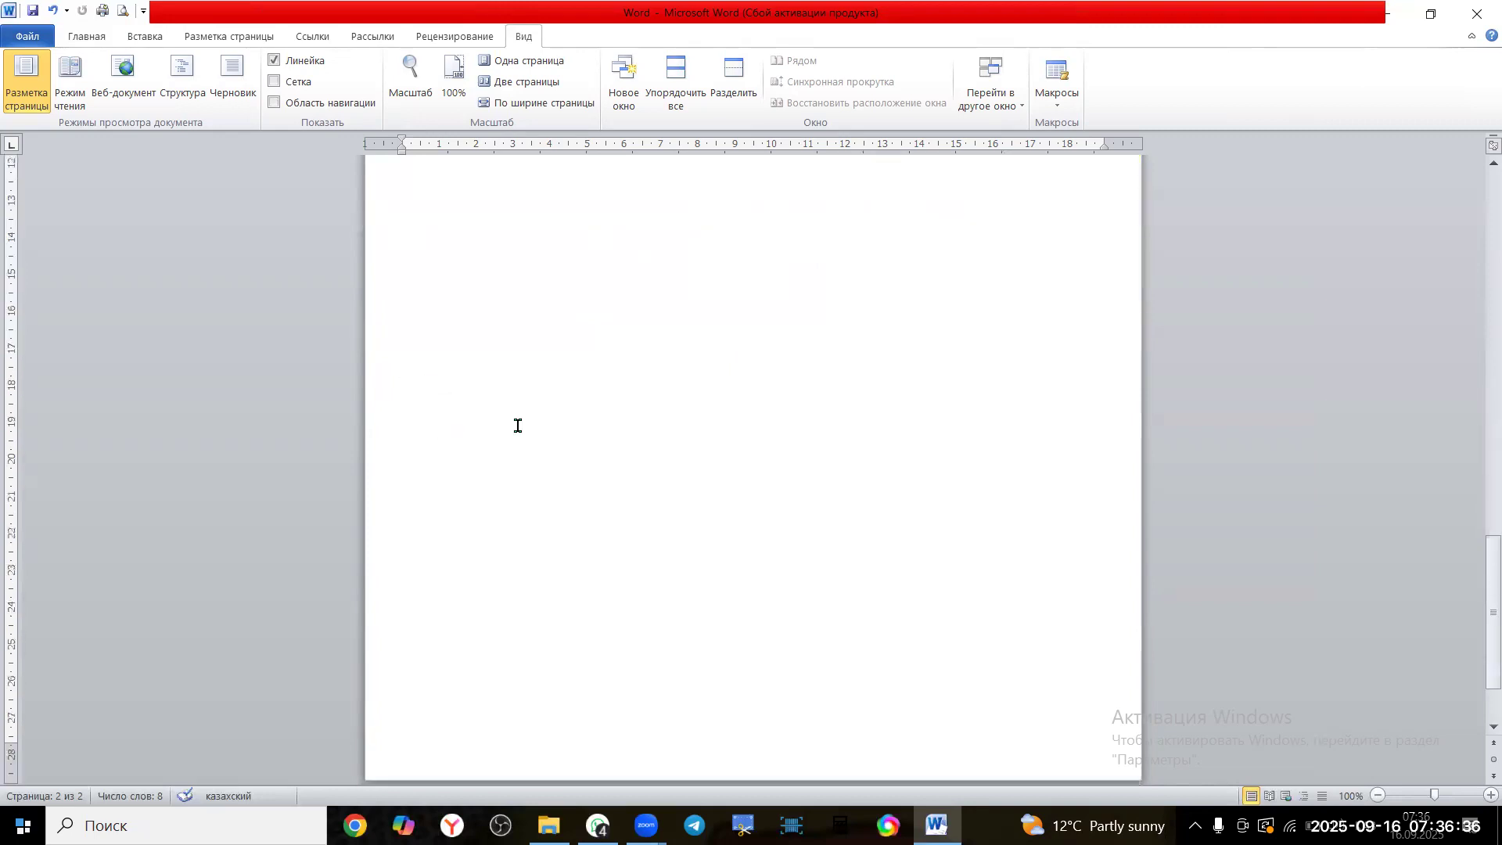
pyautogui.scroll(1, 525, 421)
pyautogui.scroll(5, 525, 422)
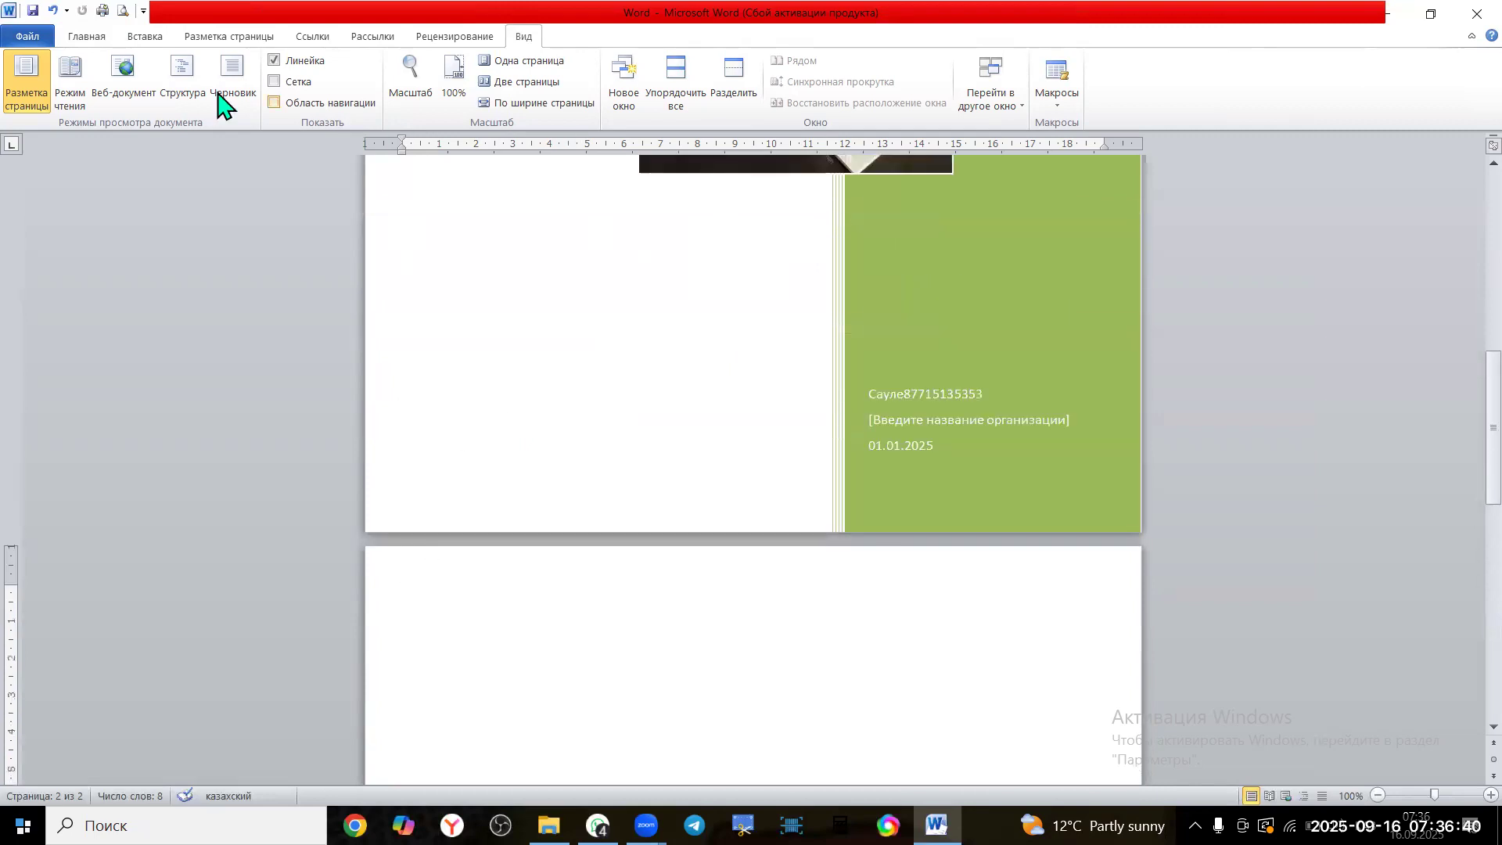
pyautogui.click(69, 83)
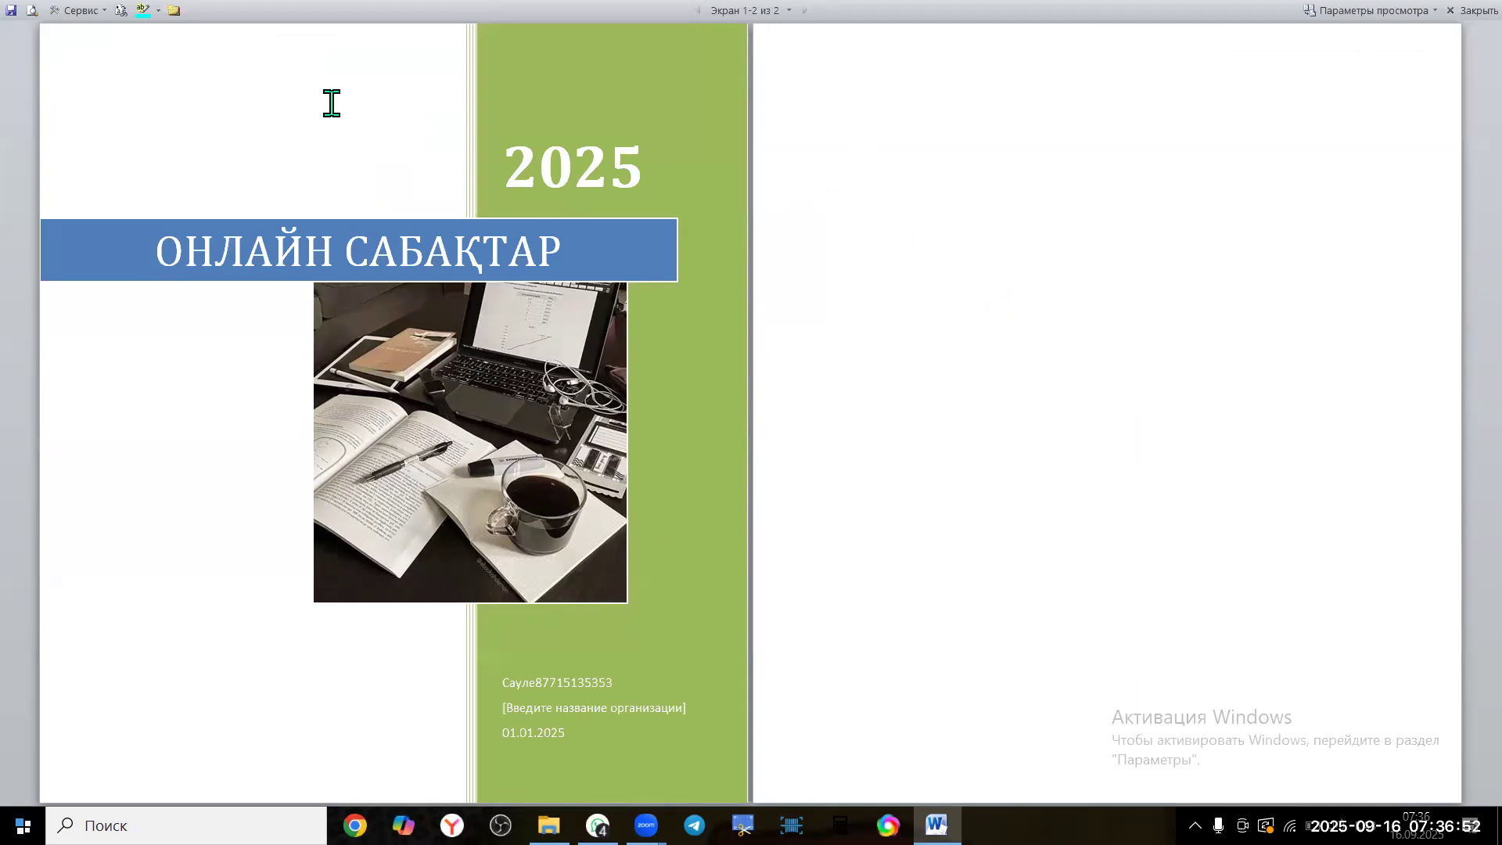
pyautogui.click(1452, 9)
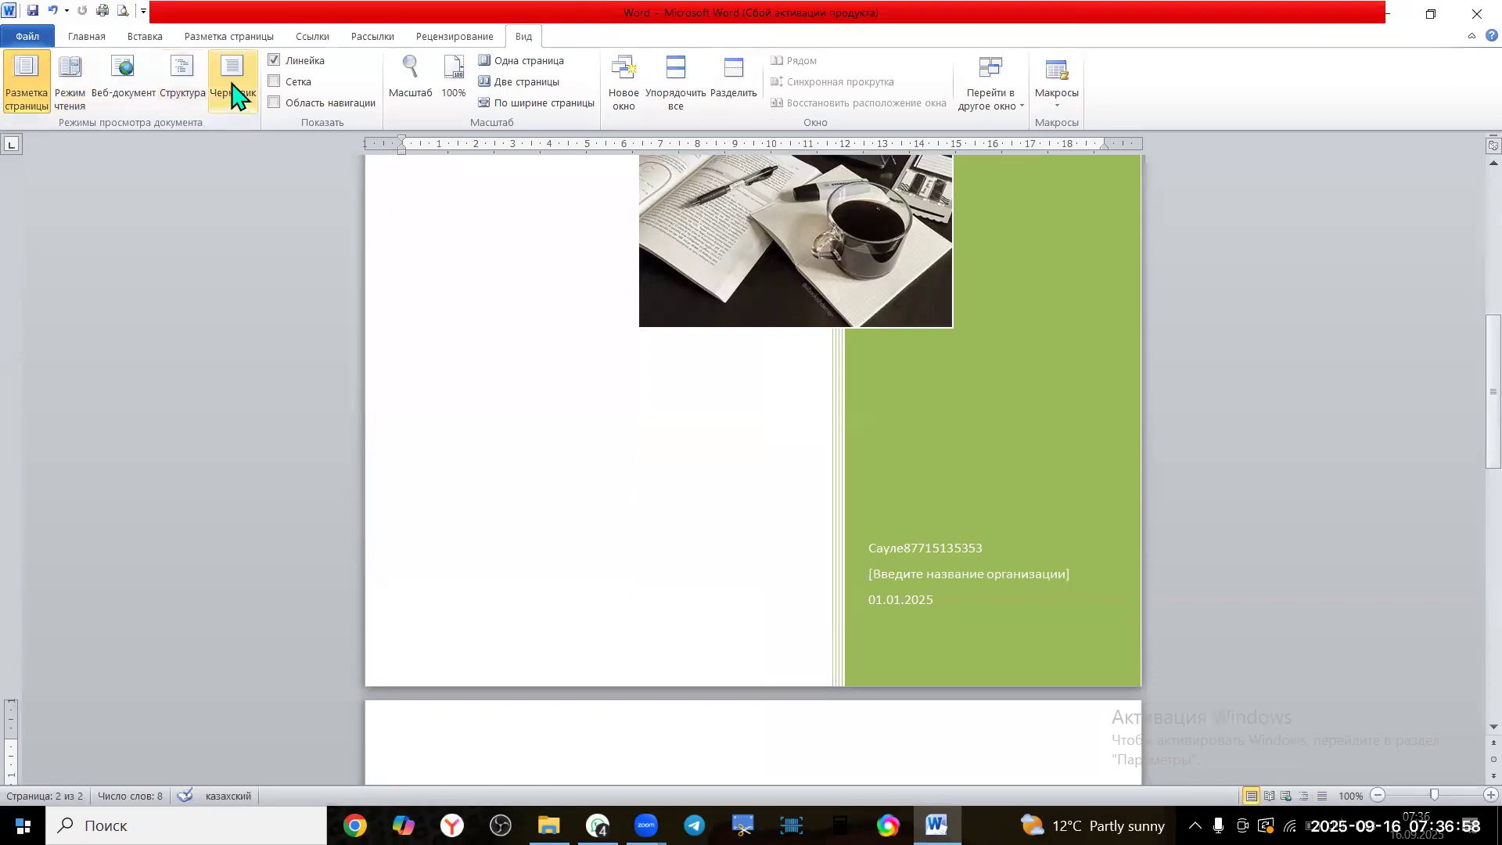
# Show the gridlines and the navigation pane, view the pages with them, and hide the gridlines again
pyautogui.click(276, 82)
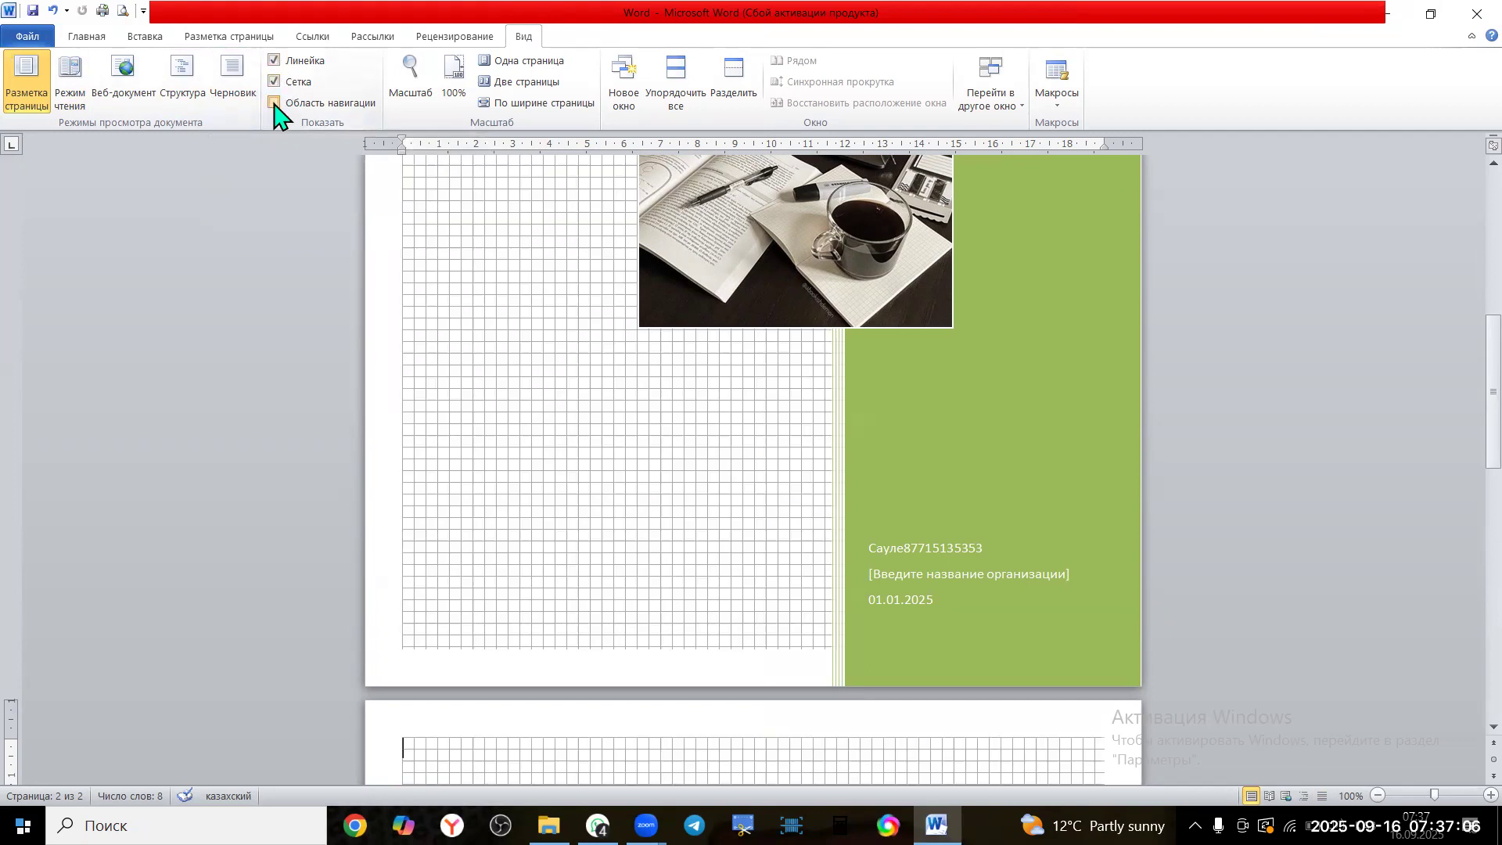
pyautogui.click(273, 103)
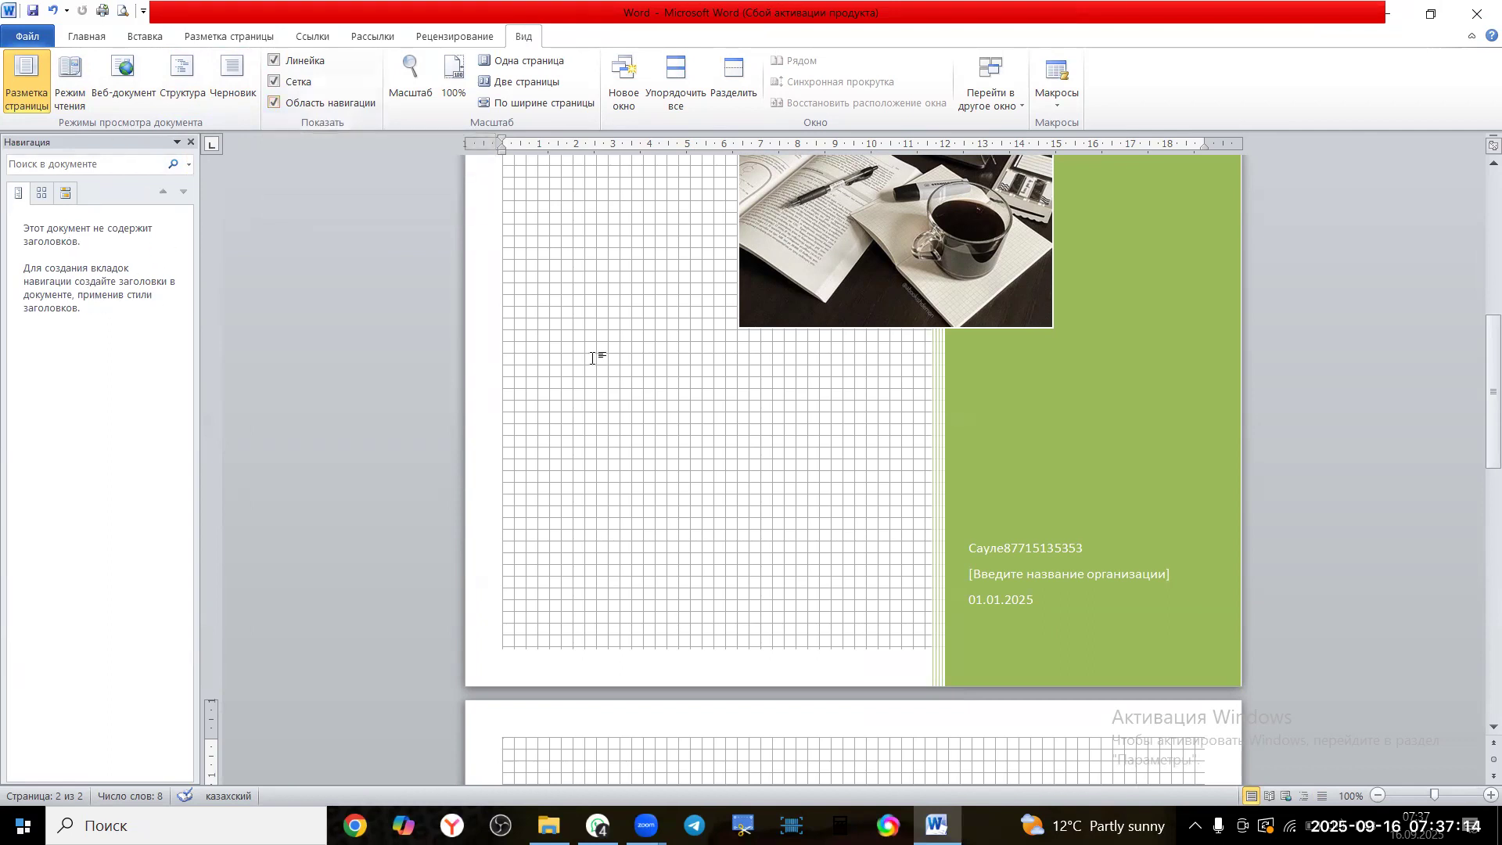
pyautogui.scroll(5, 652, 374)
pyautogui.scroll(-15, 651, 374)
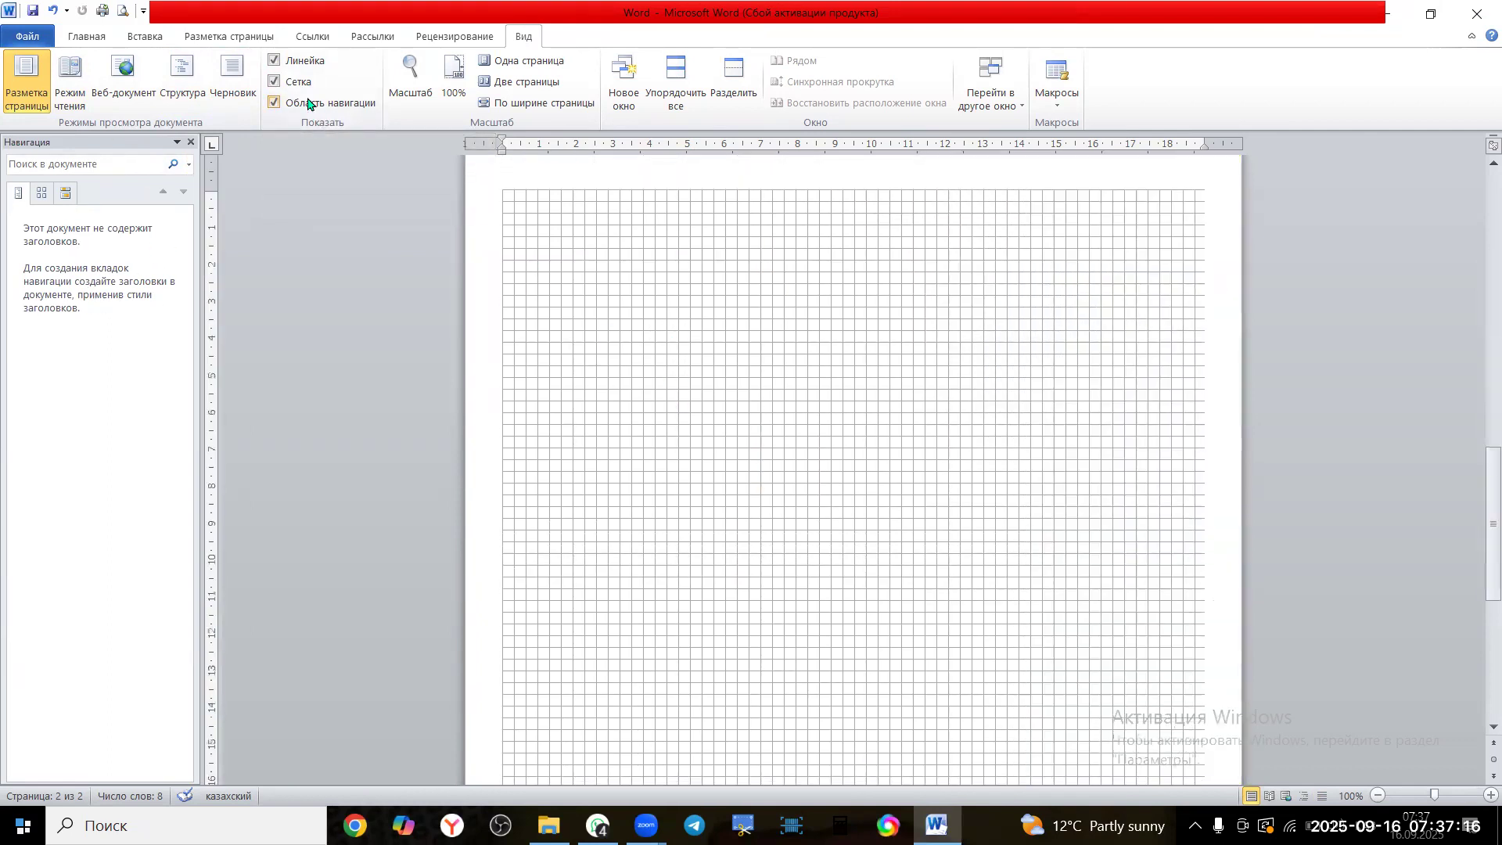
pyautogui.click(274, 82)
# Enter 4444 at the start of the second page, copy it and paste it over the selected text
pyautogui.write('4444')
pyautogui.moveTo(560, 200); pyautogui.dragTo(498, 203)
pyautogui.hotkey('ctrl', 'c')
pyautogui.click(92, 37)
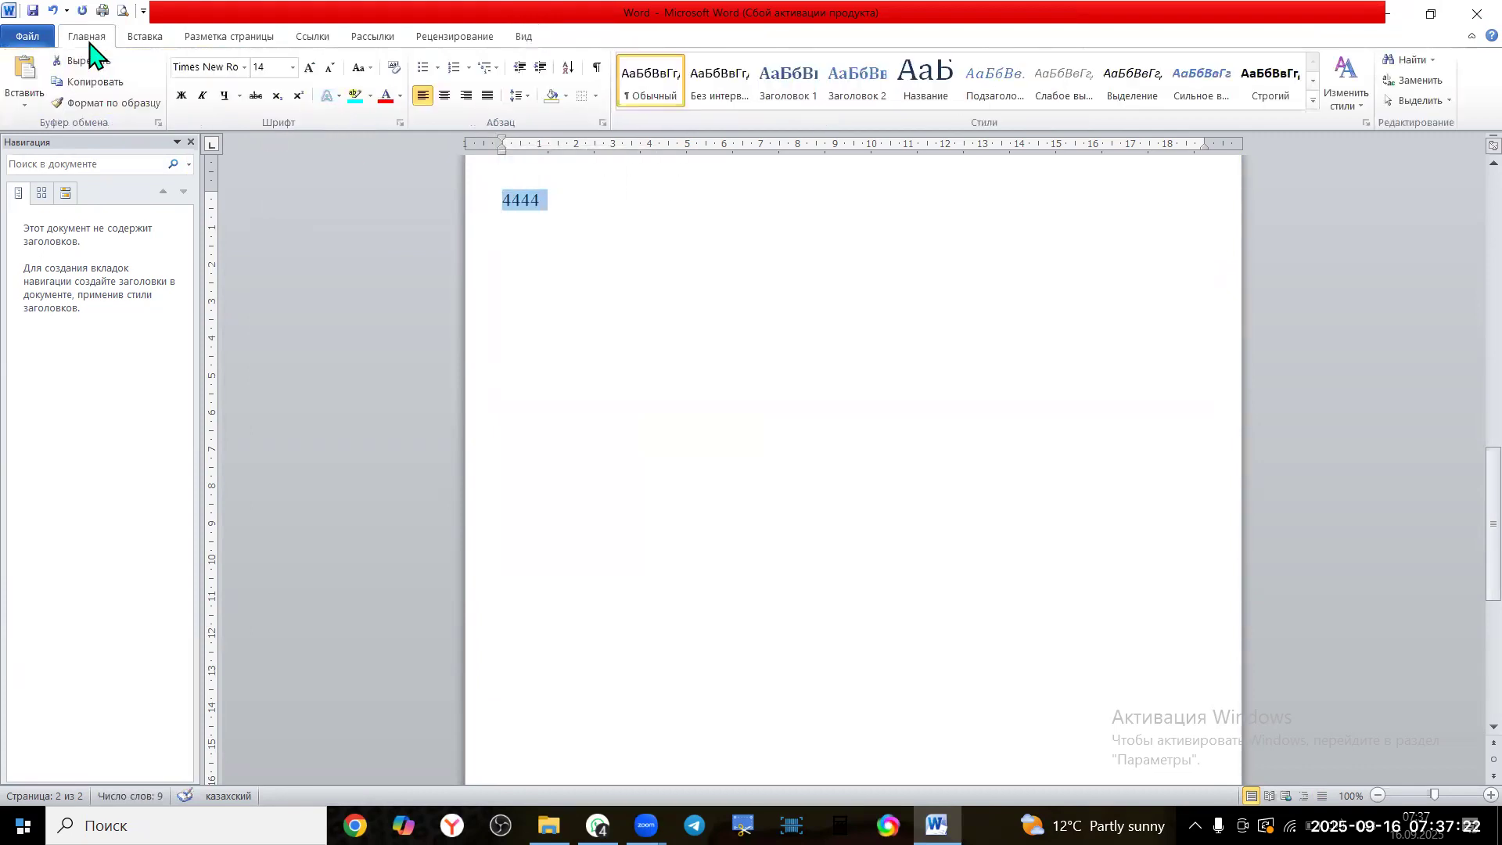
pyautogui.click(84, 82)
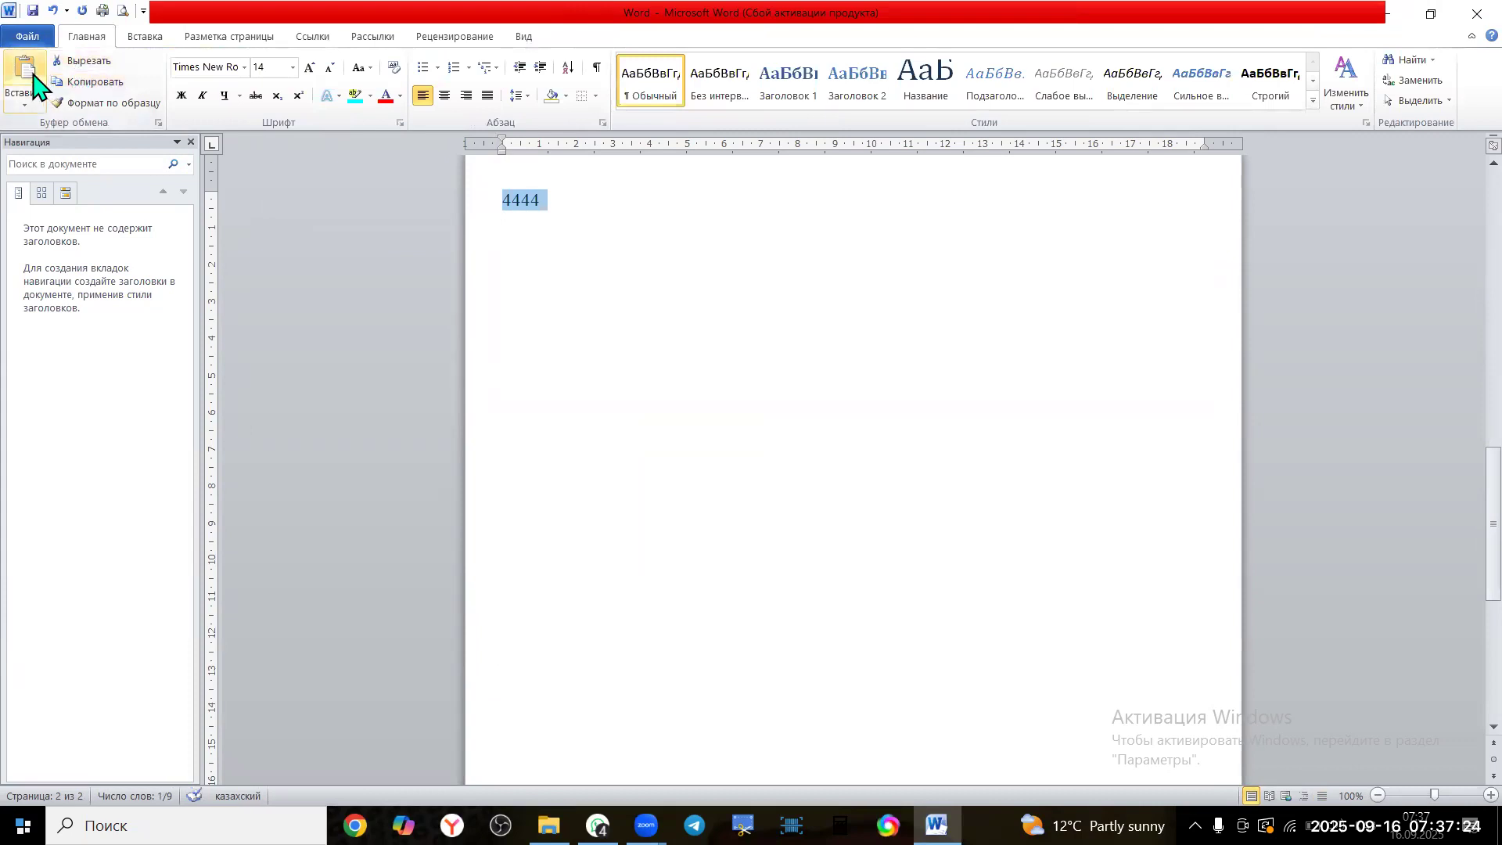
pyautogui.click(31, 76)
# Switch through the navigation pane's page thumbnails and search results views, and close the pane
pyautogui.click(44, 194)
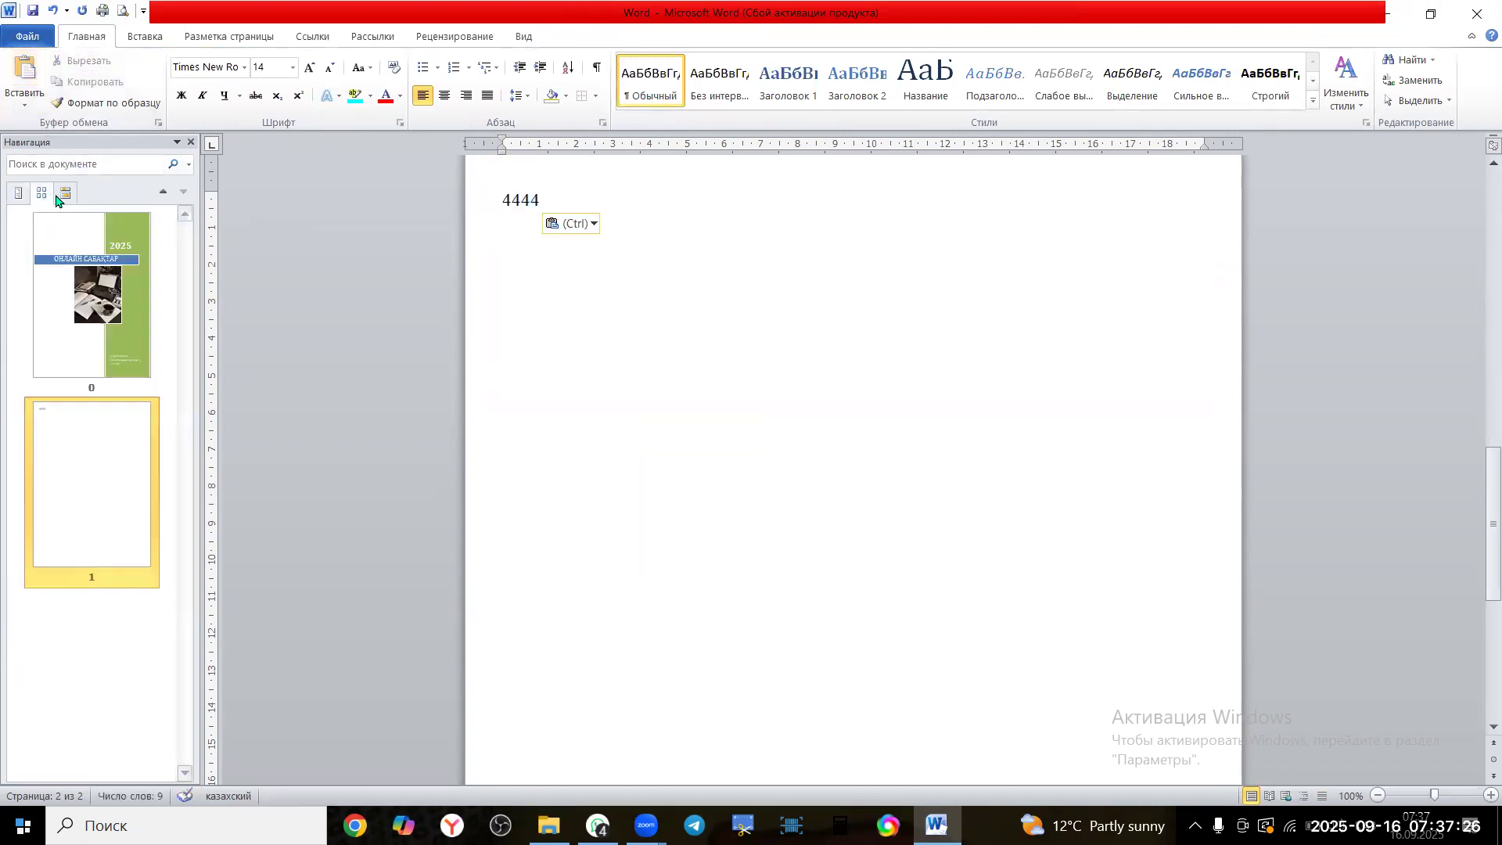
pyautogui.click(66, 199)
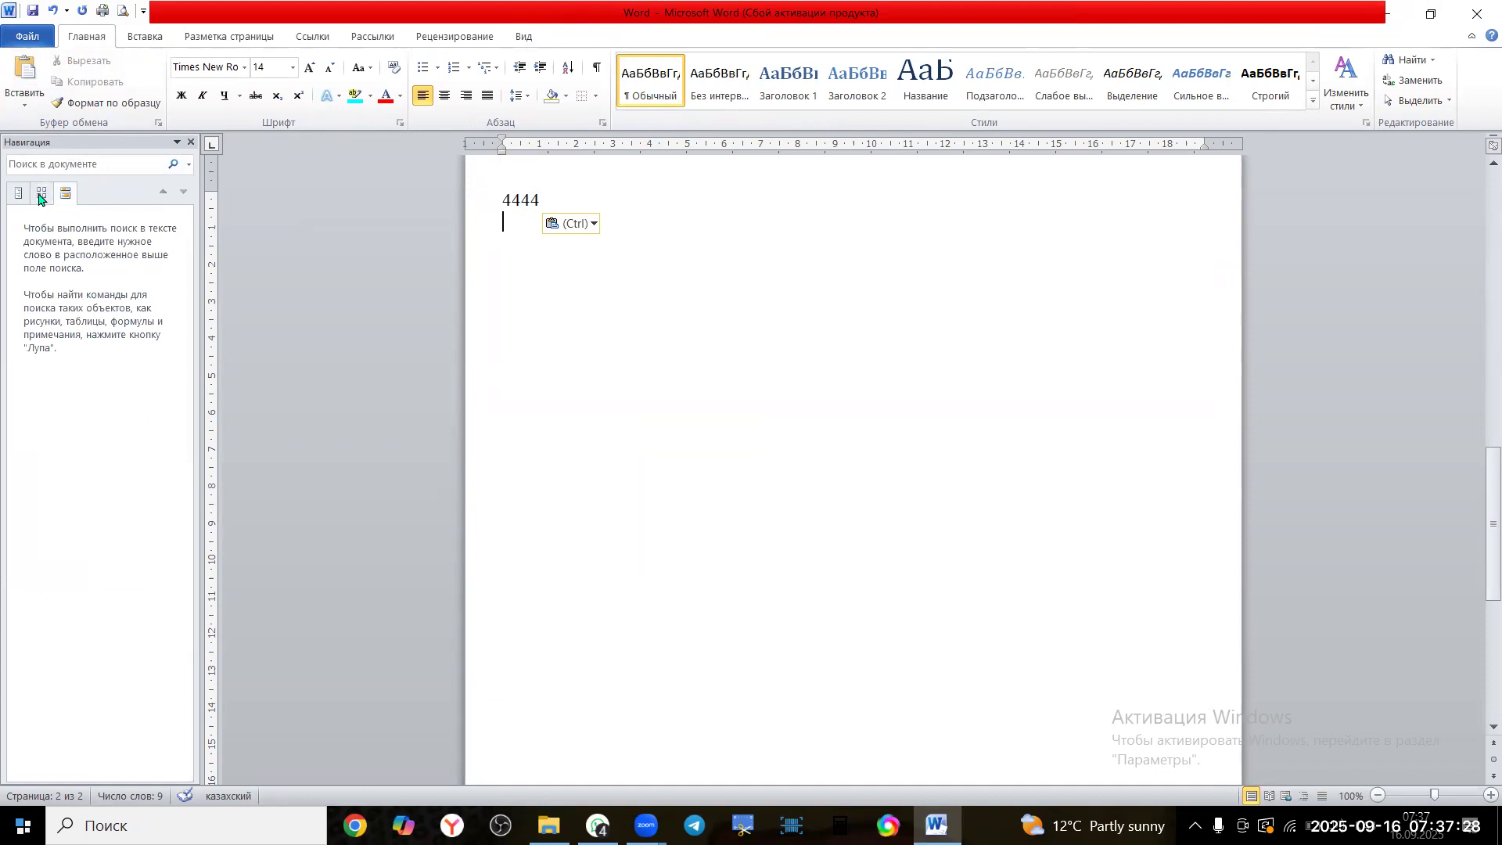
pyautogui.click(38, 199)
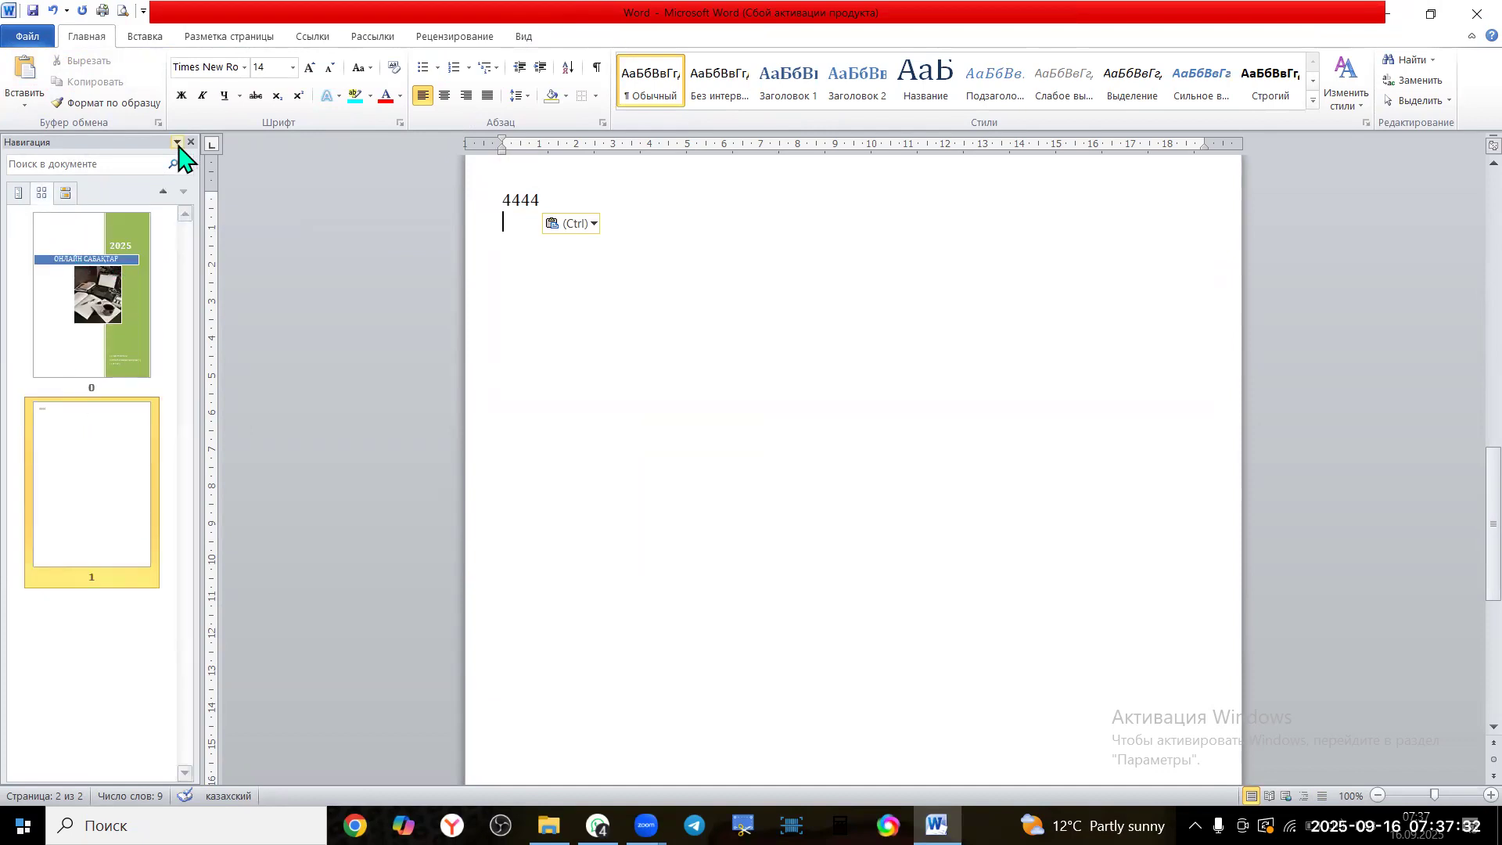
pyautogui.click(177, 144)
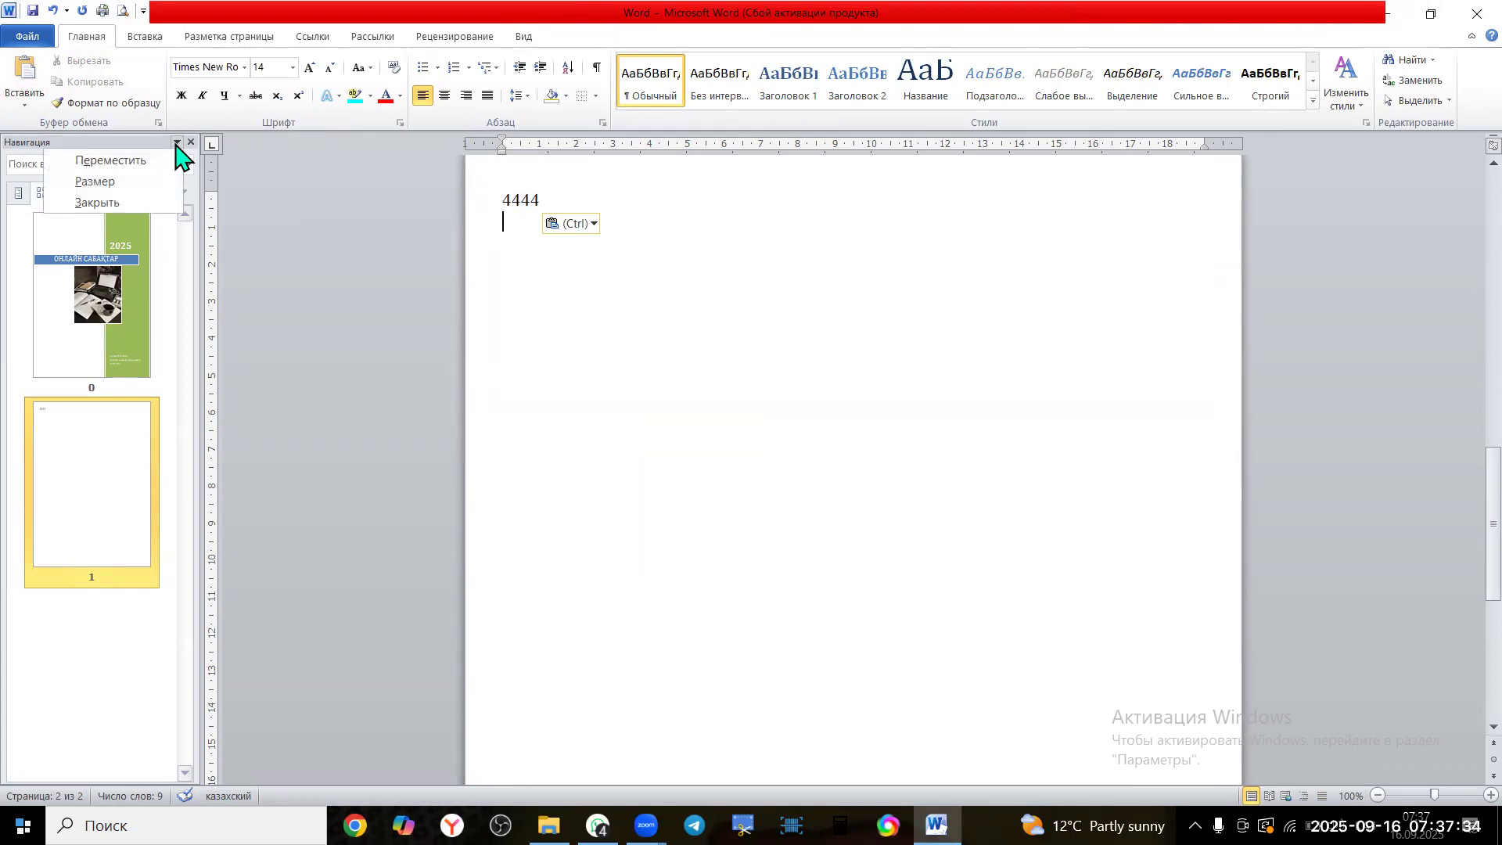
pyautogui.click(177, 144)
pyautogui.click(191, 142)
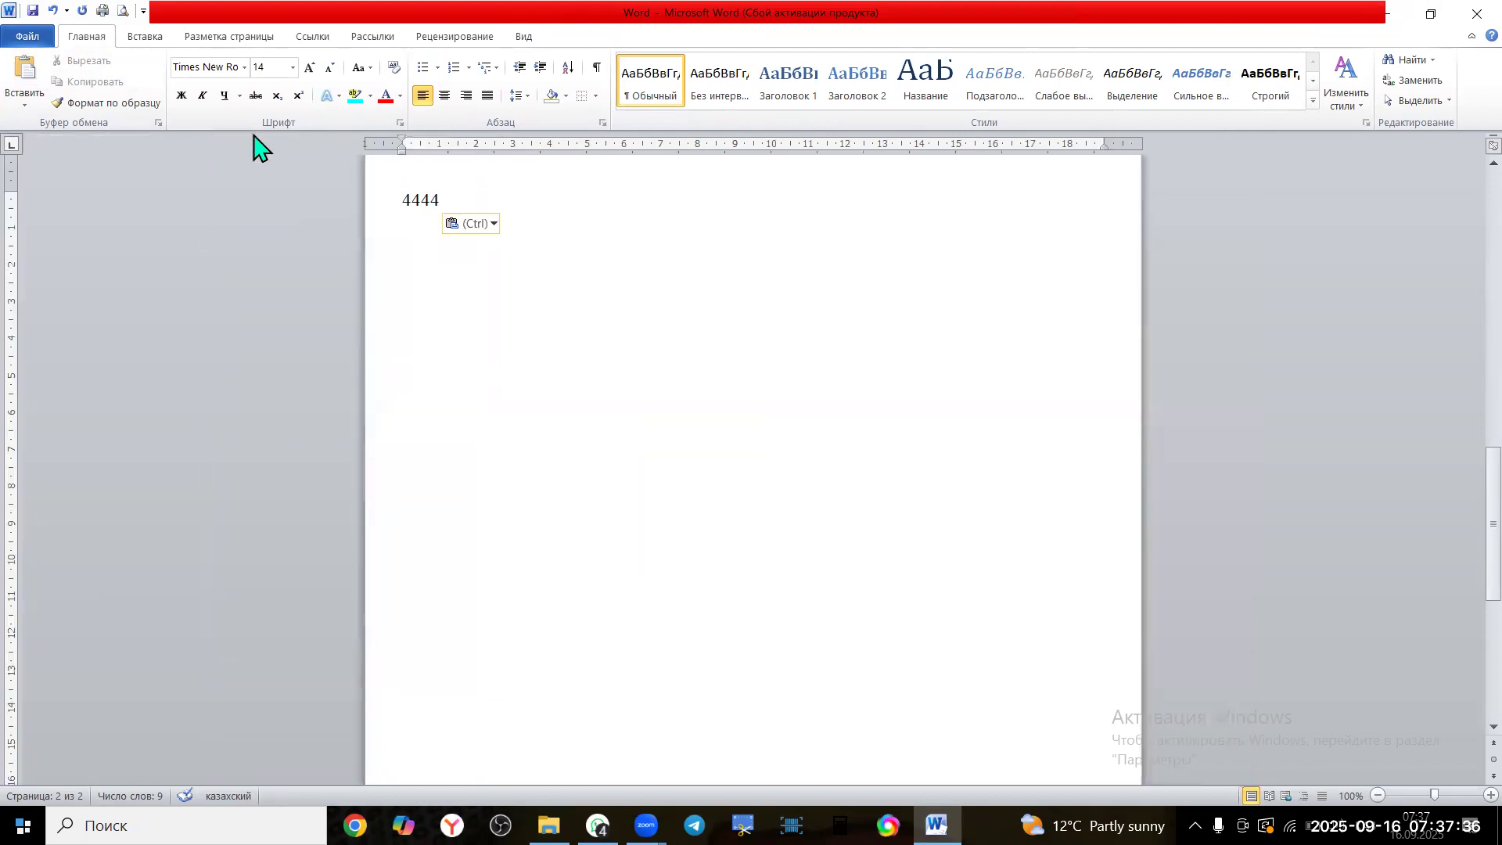
# Delete the text 4444 from the start of the second page
pyautogui.moveTo(449, 201); pyautogui.dragTo(373, 207)
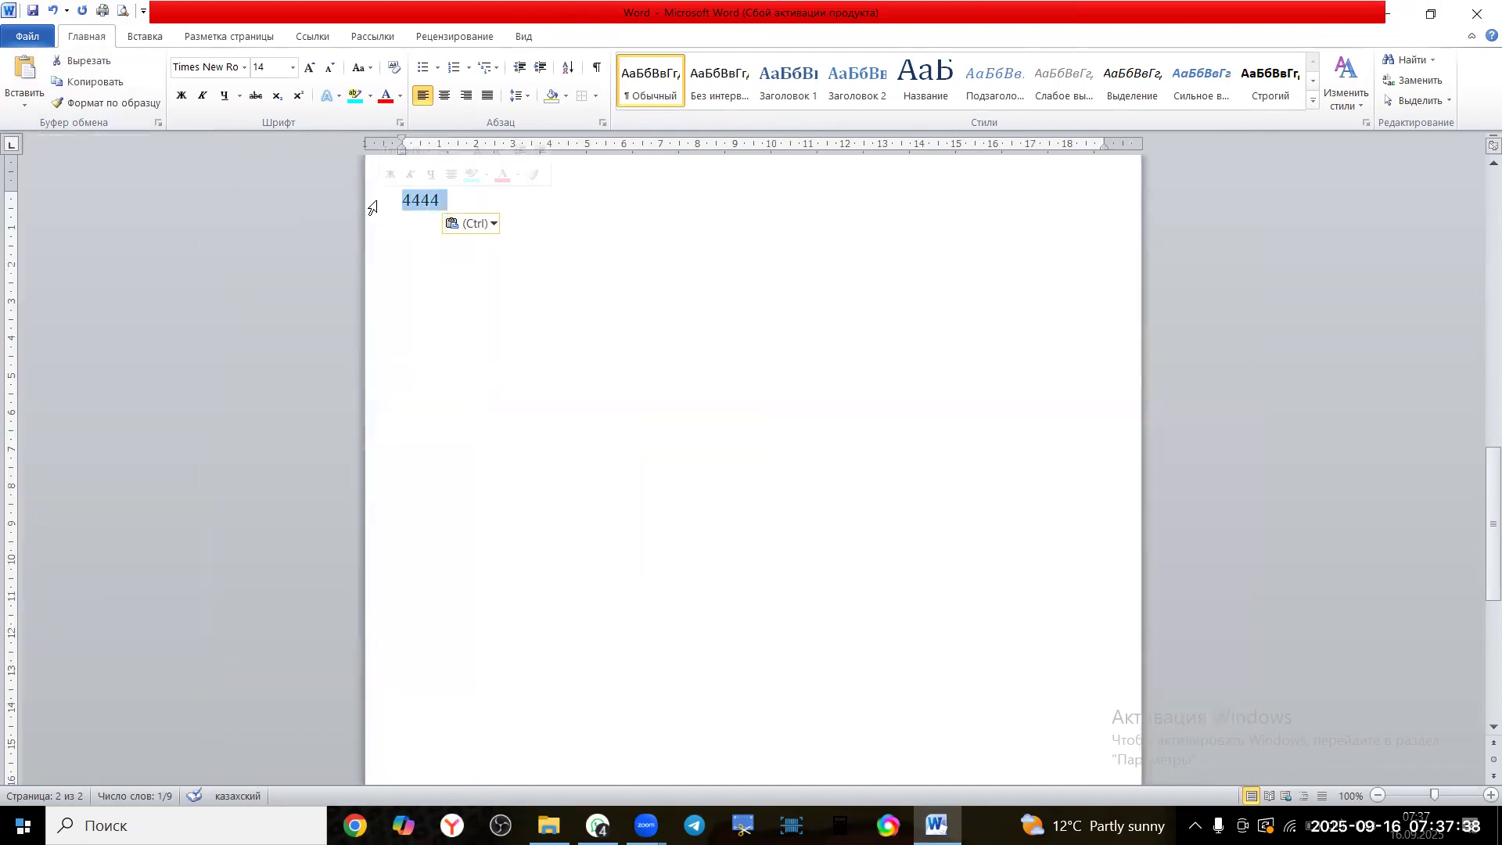
pyautogui.click(491, 204)
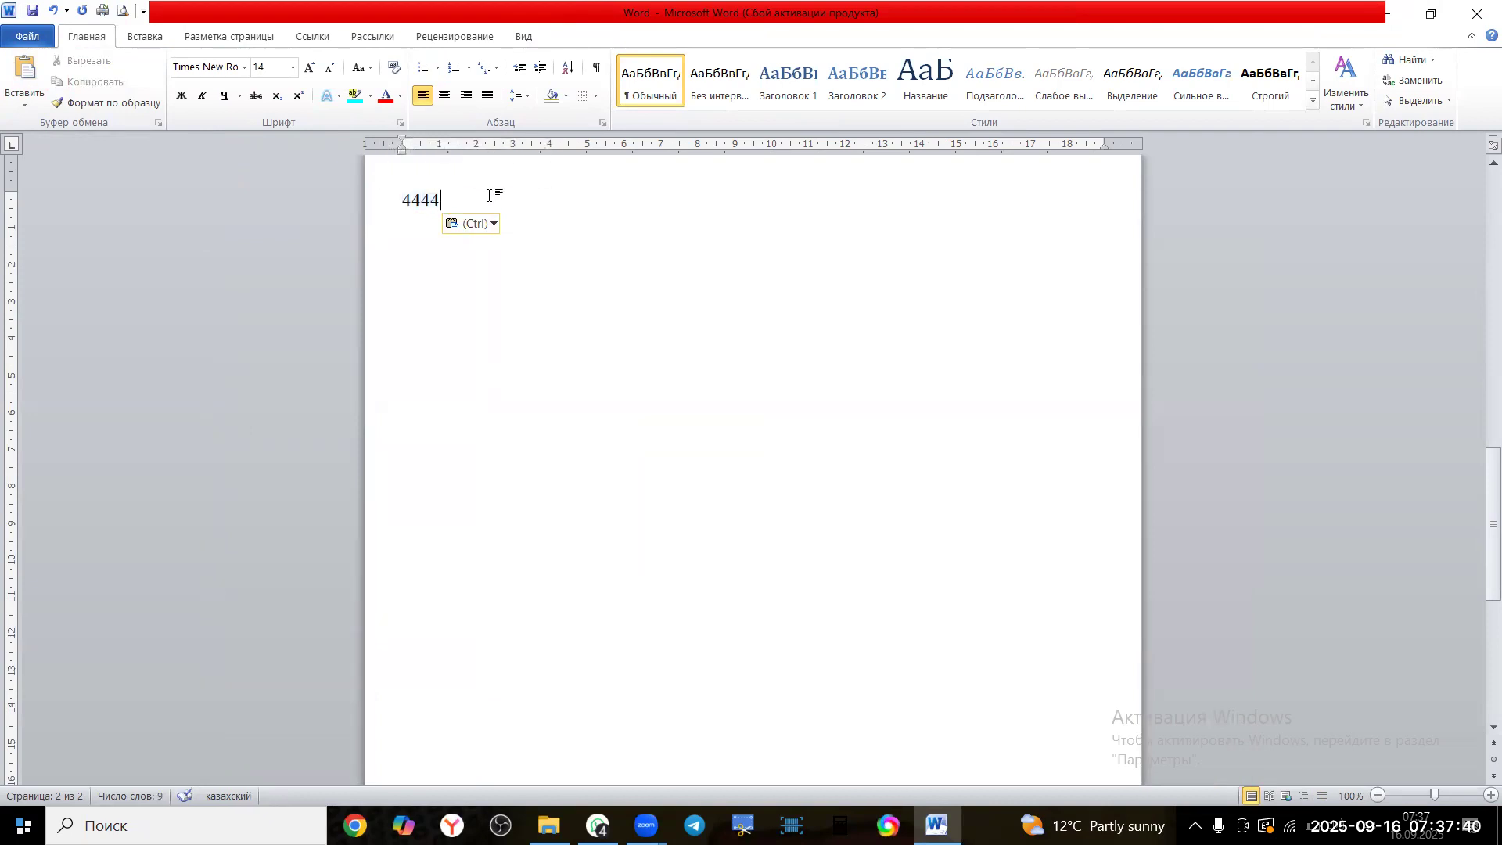
pyautogui.click(151, 37)
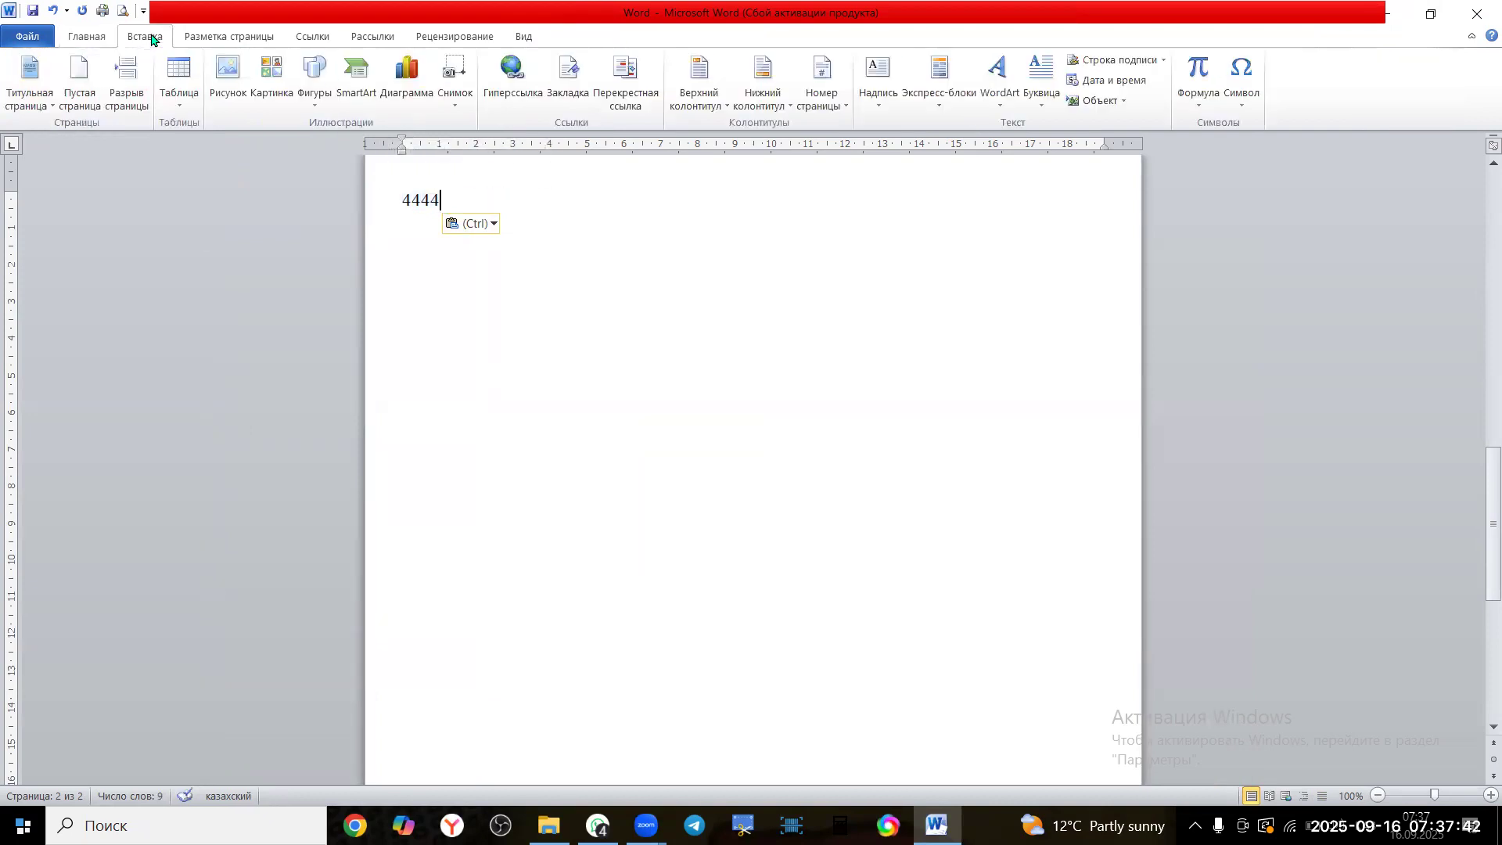
pyautogui.press('BackSpace')
pyautogui.press('BackSpace')
pyautogui.press('BackSpace')
pyautogui.press('BackSpace')
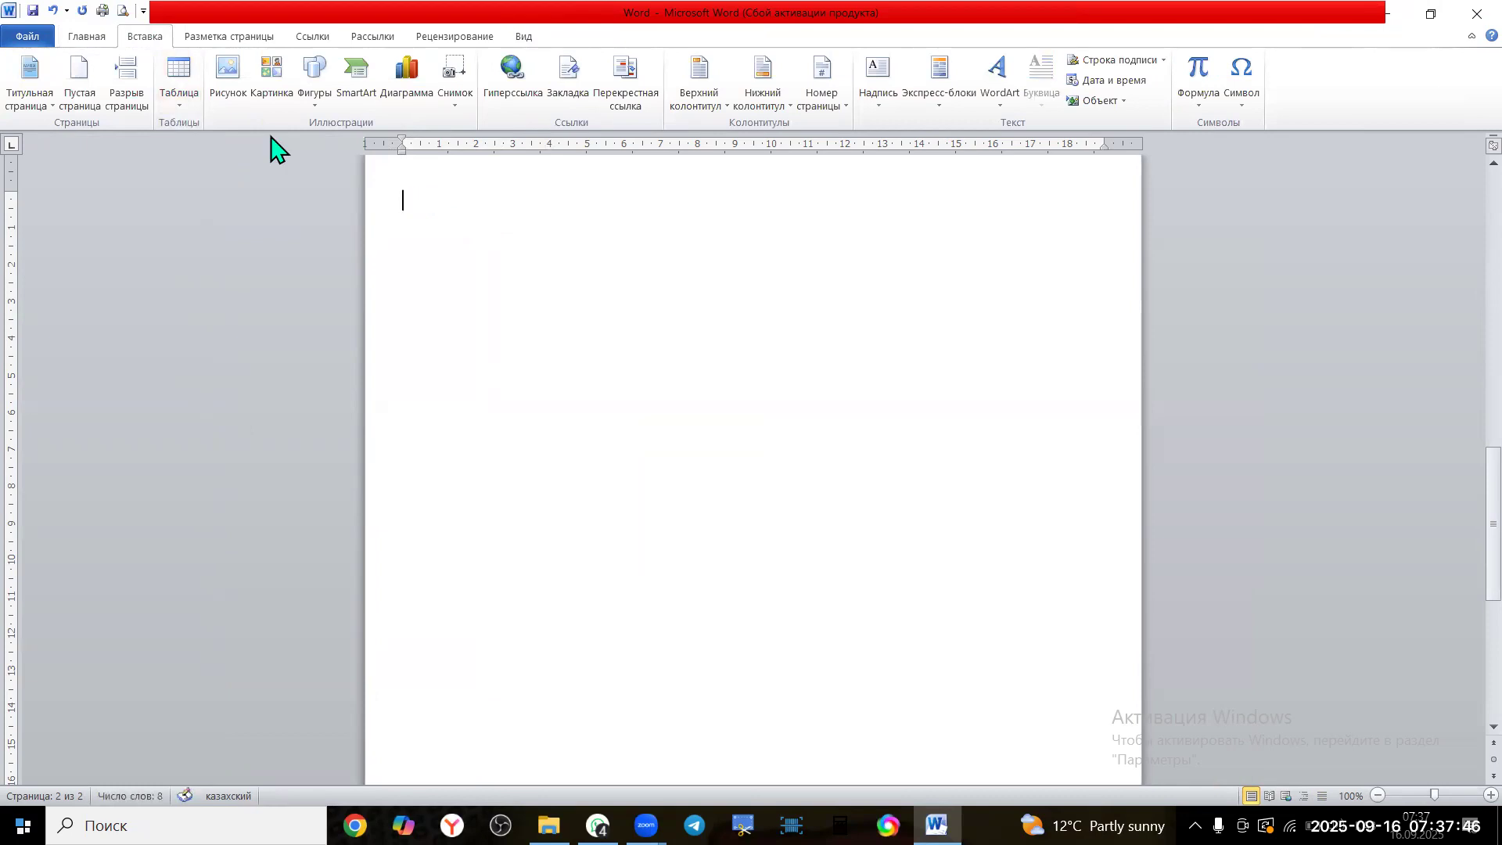
# Enter the heading ТАҚЫРЫП on the second page and insert a table of five columns and five rows below it
pyautogui.scroll(1, 415, 248)
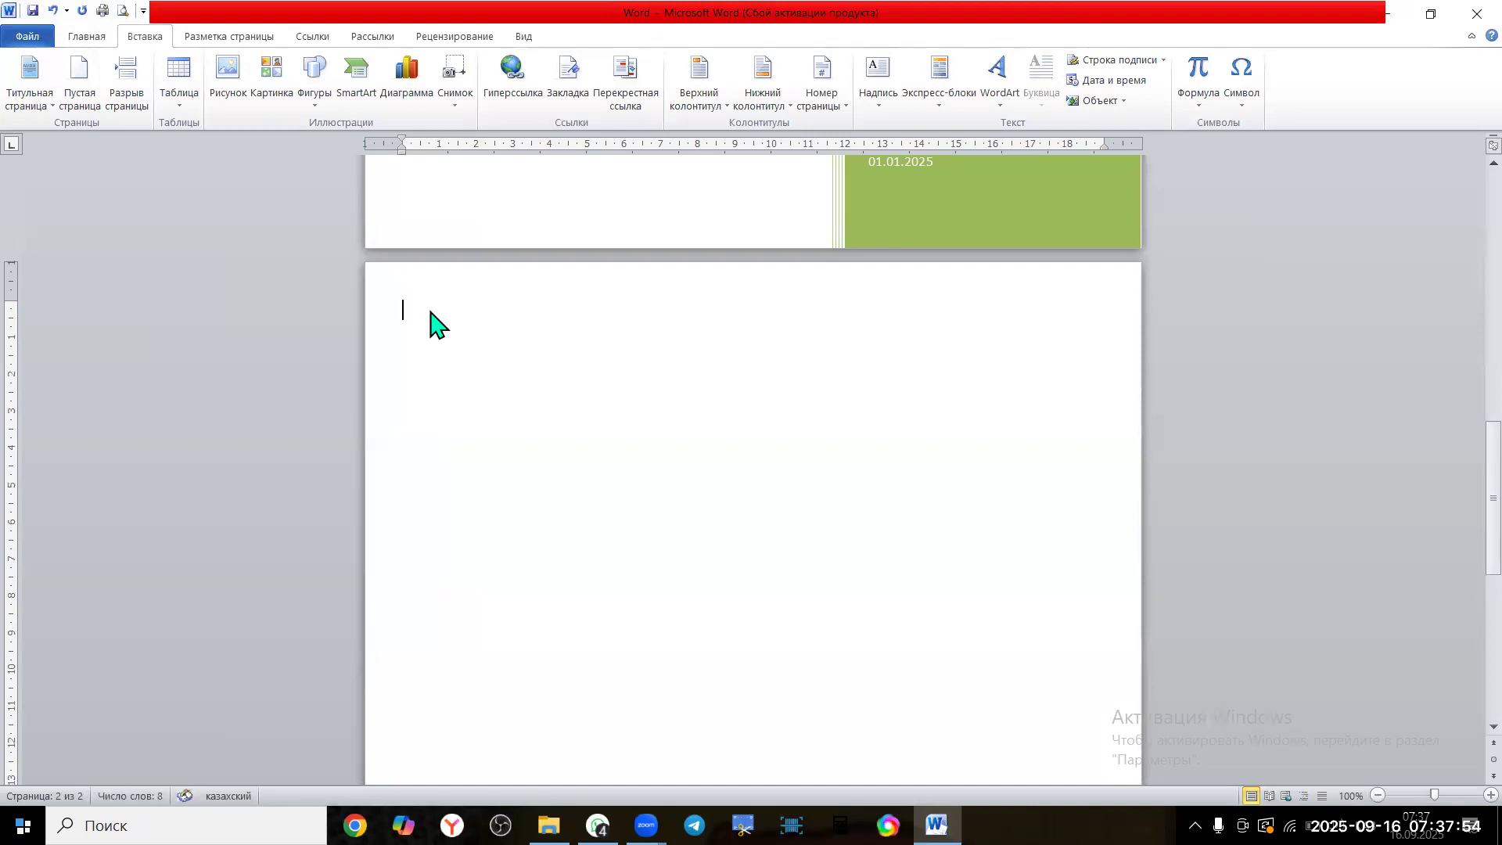
pyautogui.write('ТАҚЫРЫП')
pyautogui.press('Return')
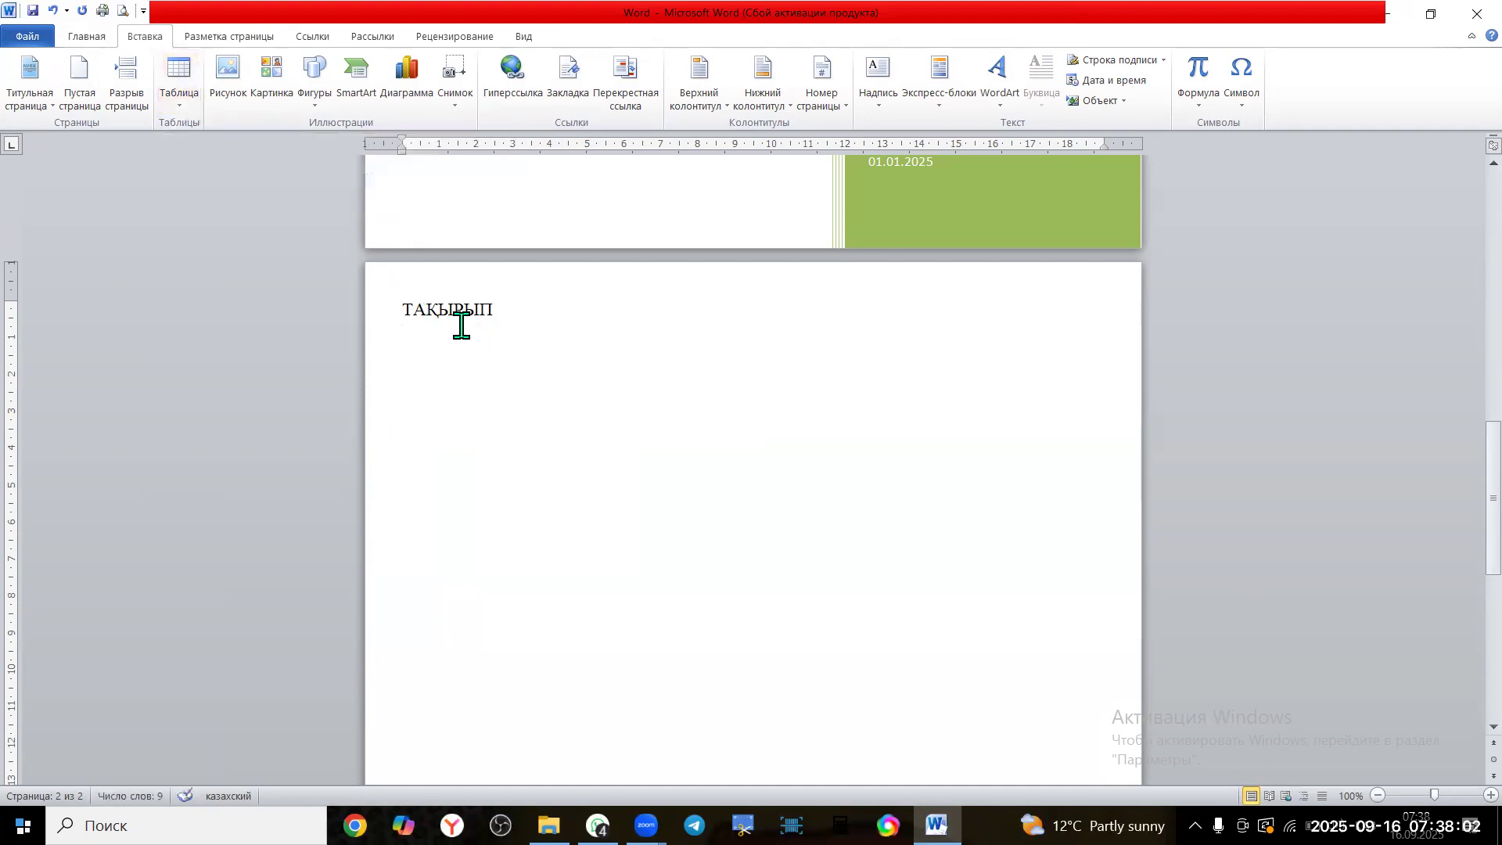
pyautogui.click(182, 110)
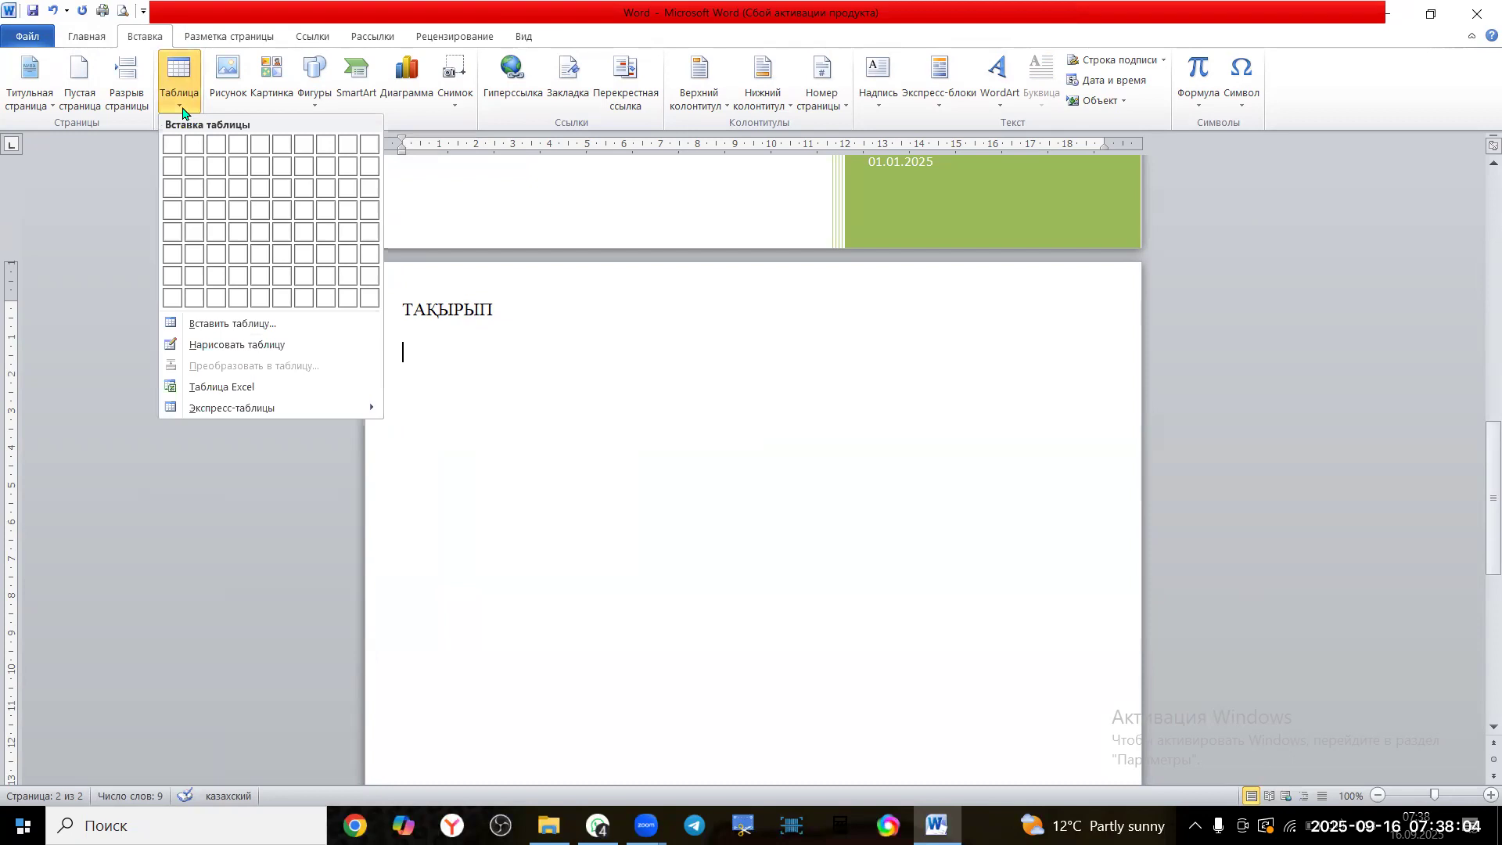
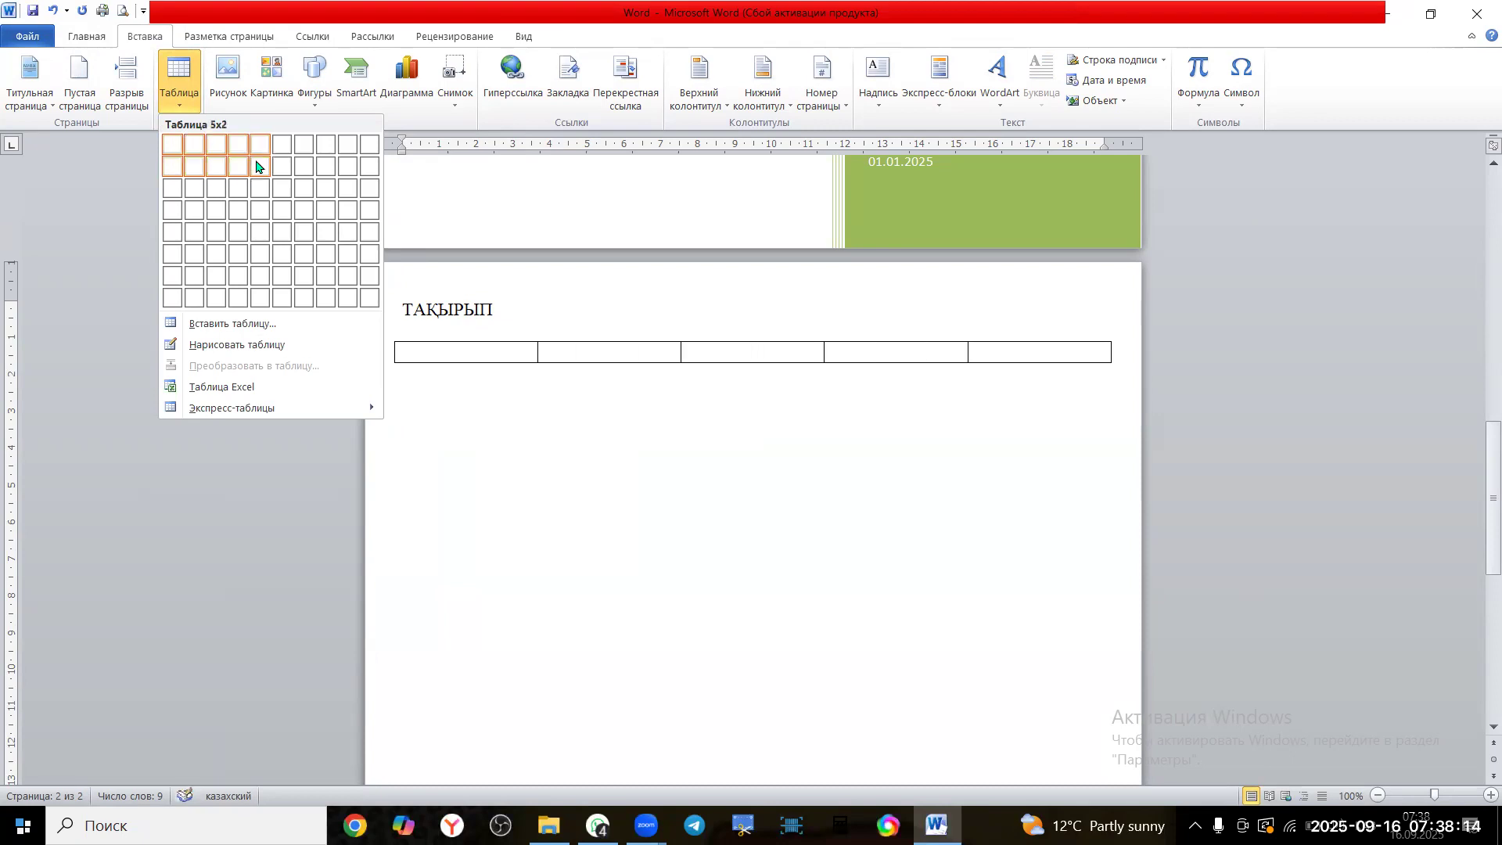
pyautogui.click(259, 232)
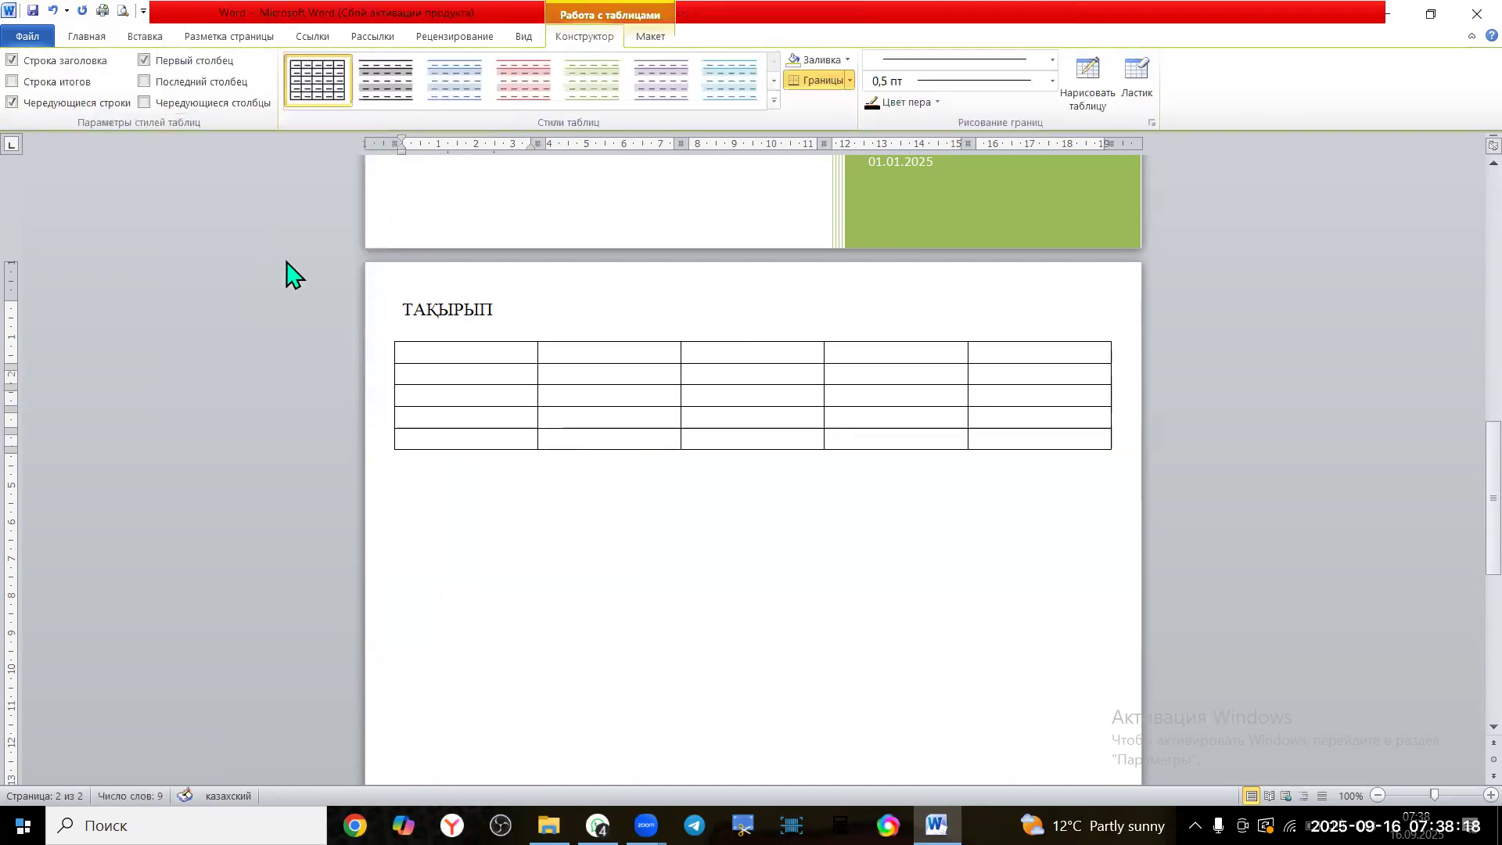
# Draw a table frame about 19 cm wide and 3 cm high below the first table and divide it into five columns with vertical lines
pyautogui.click(436, 477)
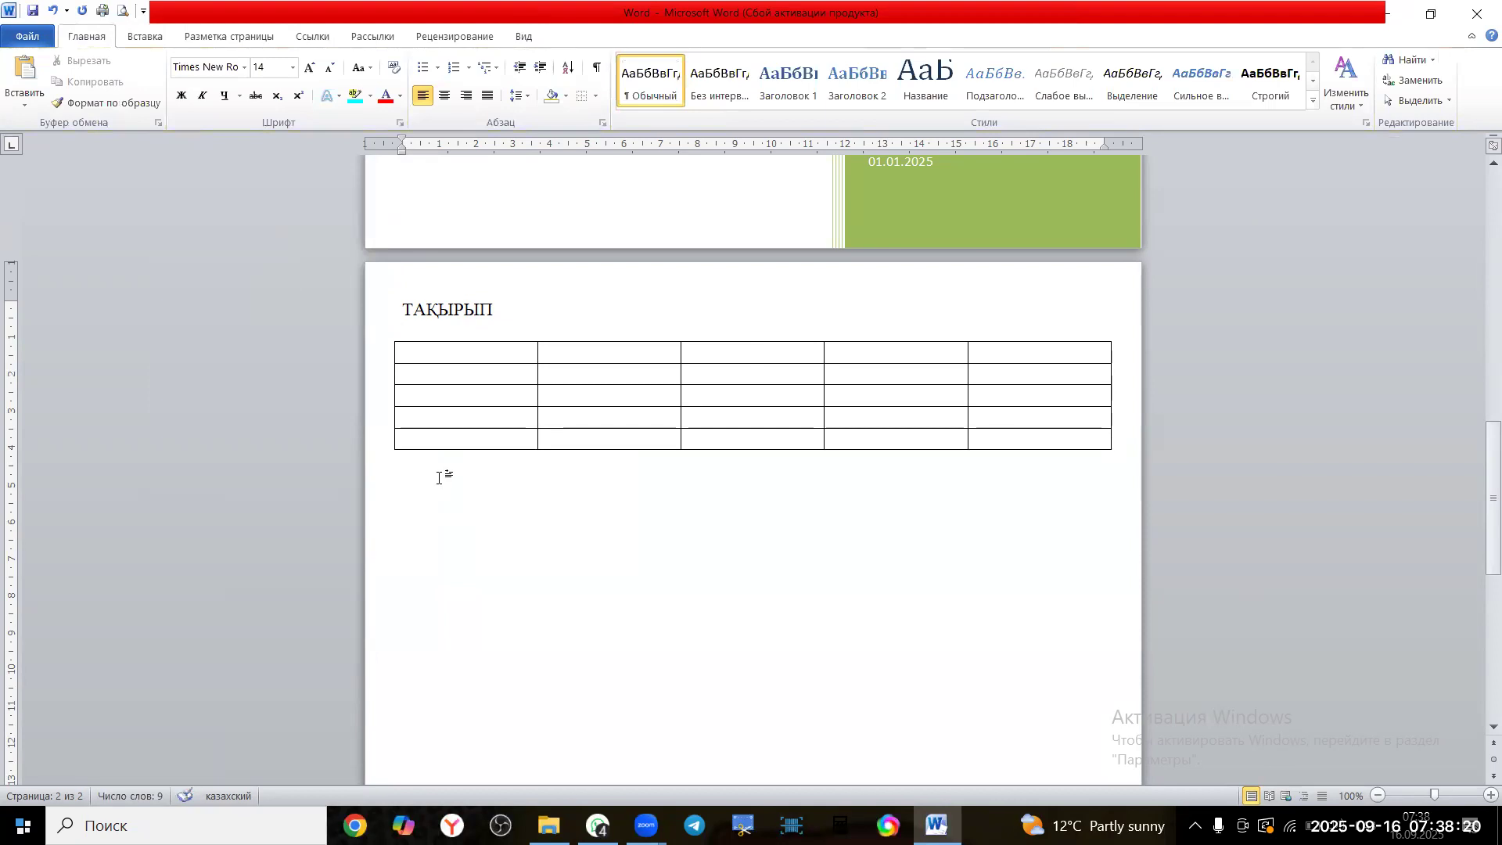
pyautogui.click(147, 37)
pyautogui.click(182, 104)
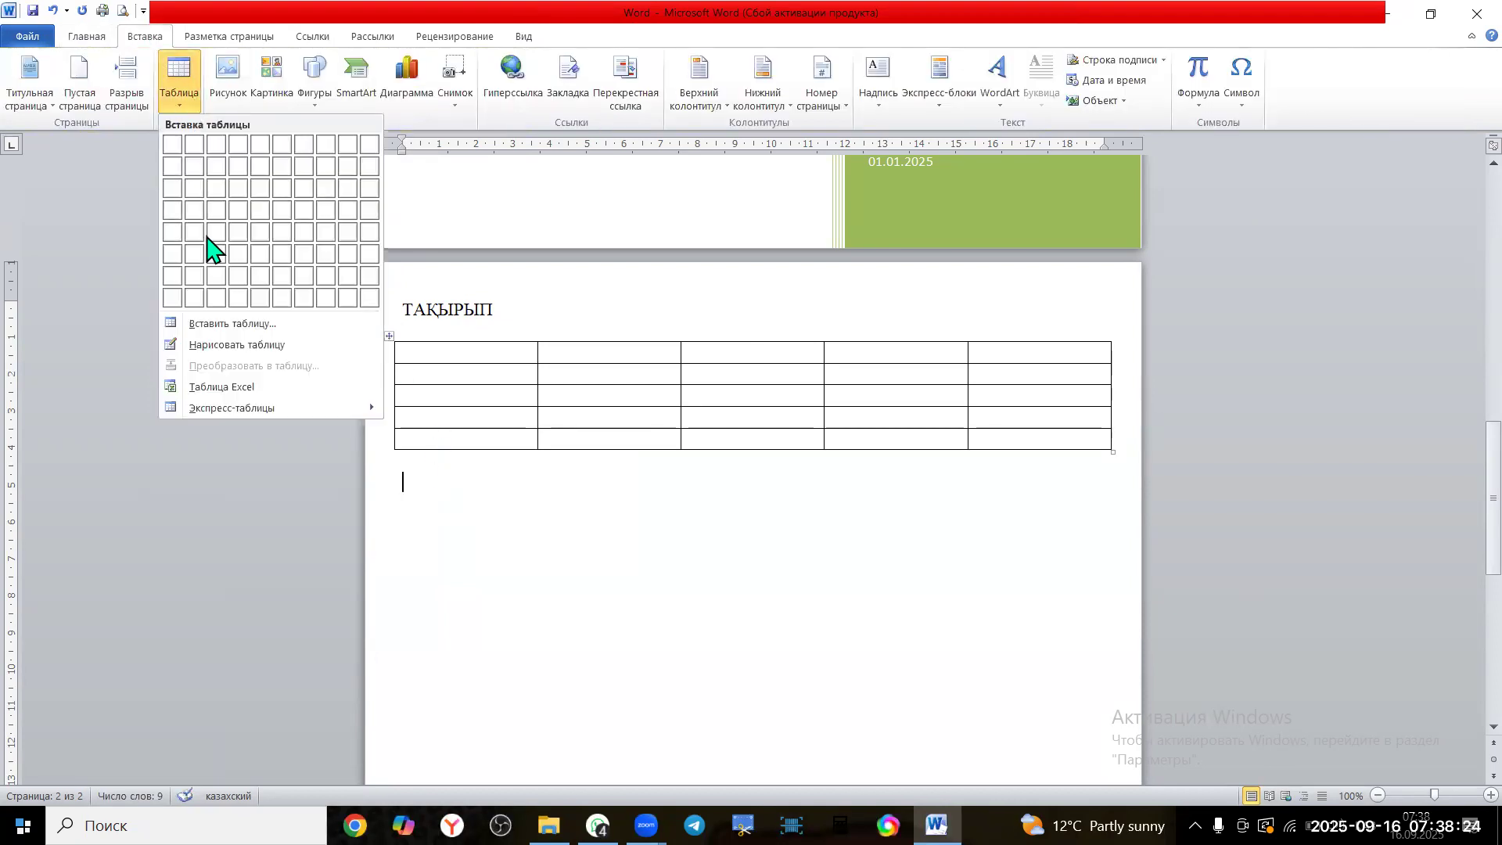
pyautogui.click(251, 344)
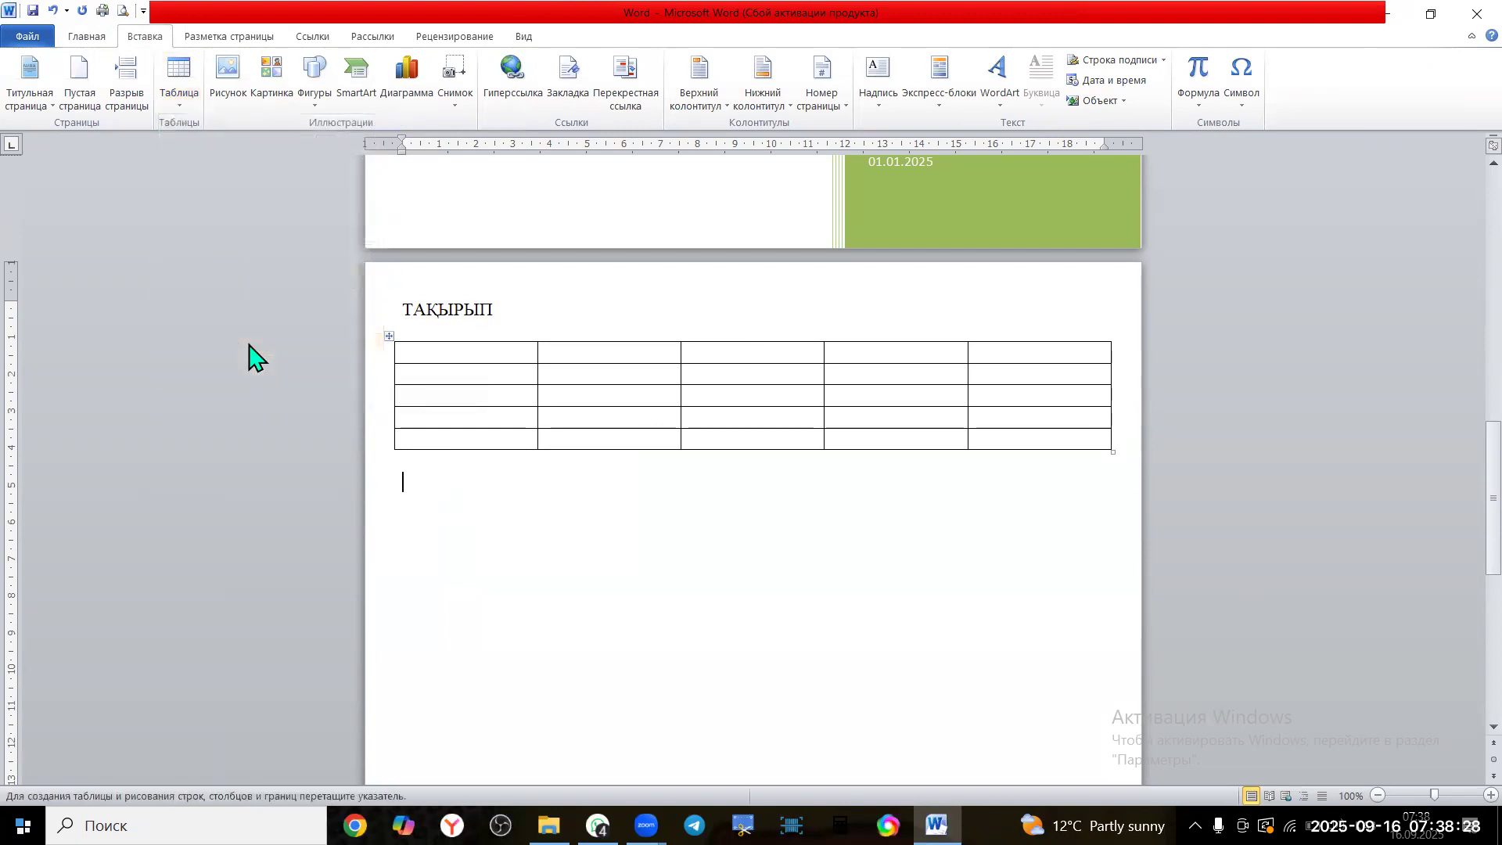
pyautogui.moveTo(405, 500)
pyautogui.mouseDown()
pyautogui.moveTo(907, 595)
pyautogui.moveTo(1117, 610)
pyautogui.mouseUp()
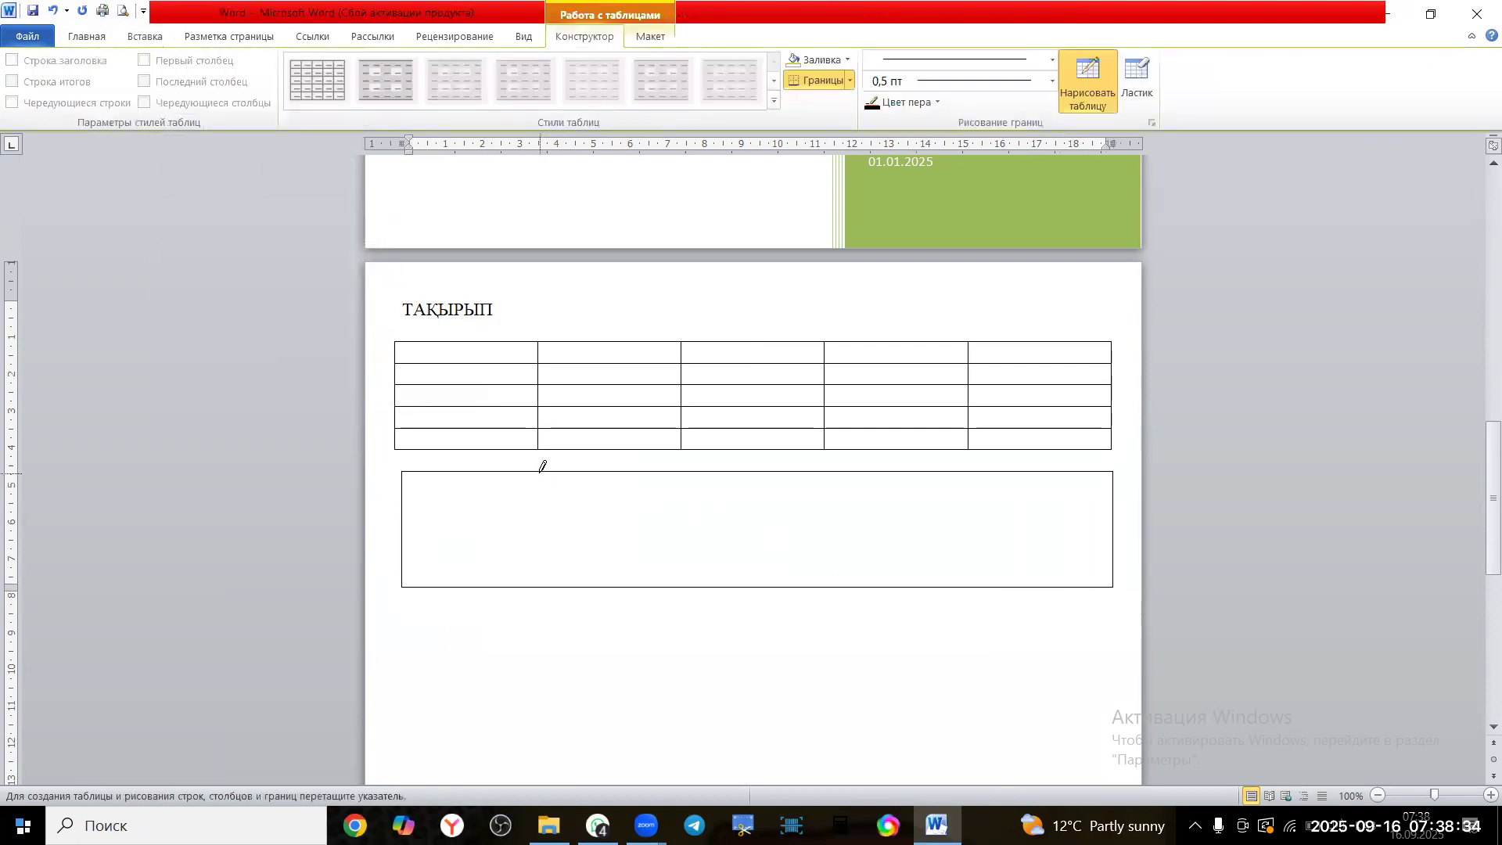
pyautogui.moveTo(540, 471); pyautogui.dragTo(543, 558)
pyautogui.moveTo(682, 471); pyautogui.dragTo(683, 579)
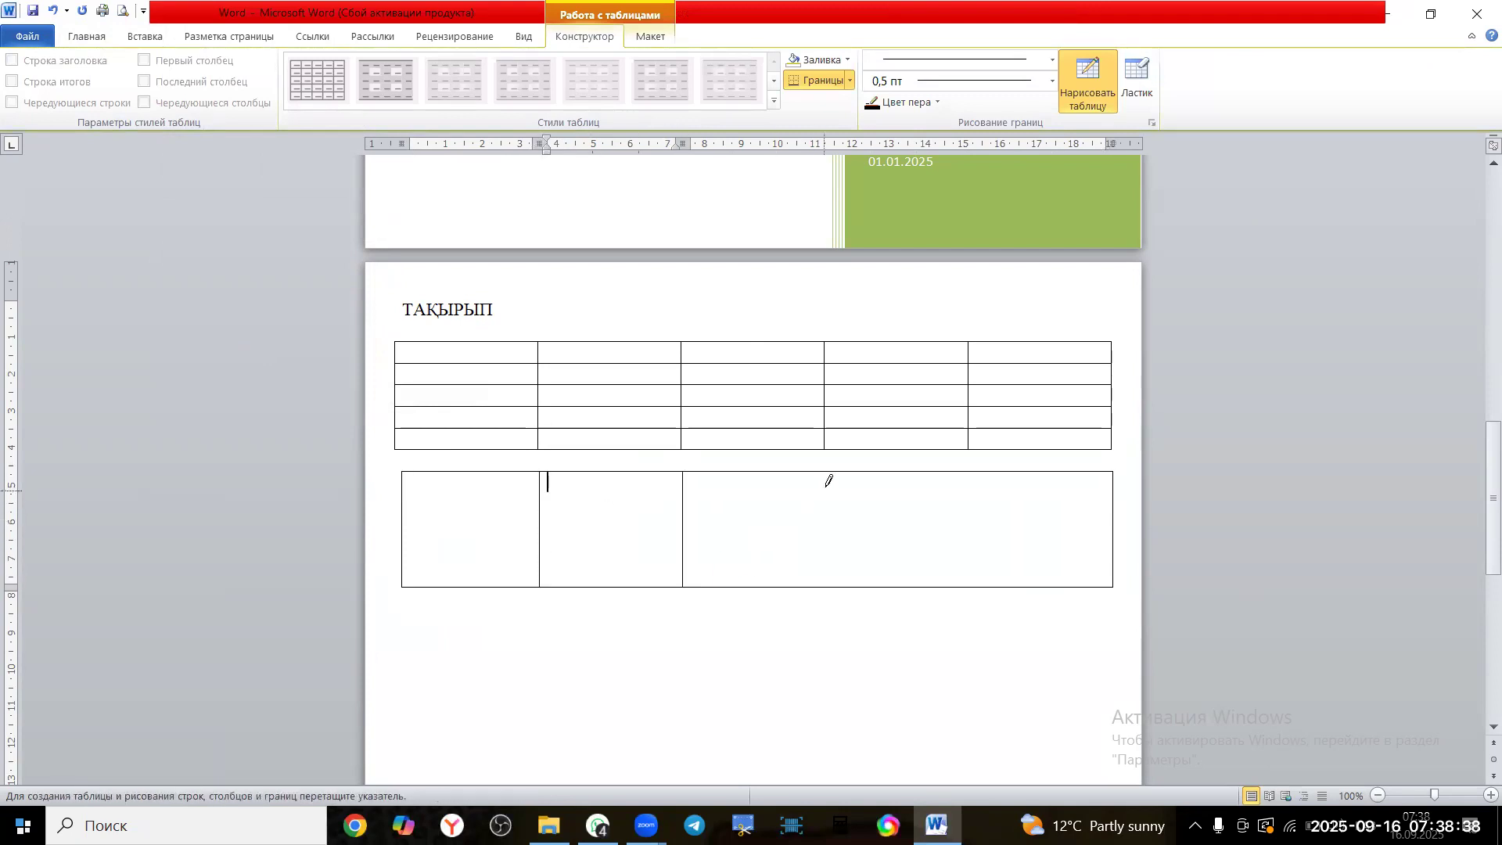
pyautogui.moveTo(828, 469); pyautogui.dragTo(834, 583)
pyautogui.moveTo(968, 469); pyautogui.dragTo(969, 582)
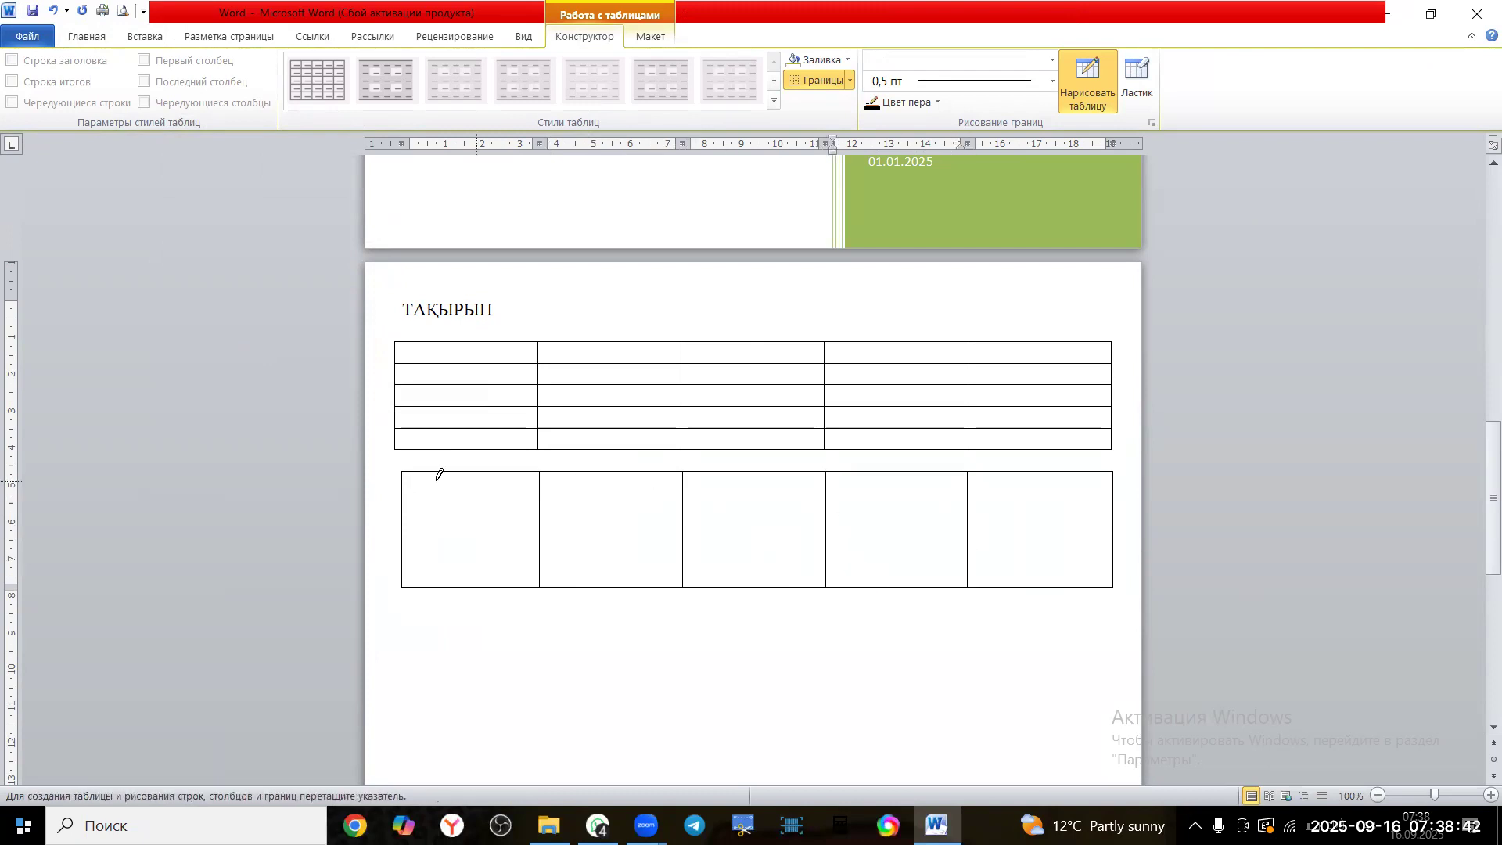
# Draw four horizontal lines across the hand-drawn table to form five rows, and stop drawing
pyautogui.moveTo(407, 489); pyautogui.dragTo(1008, 491)
pyautogui.moveTo(402, 512); pyautogui.dragTo(1024, 515)
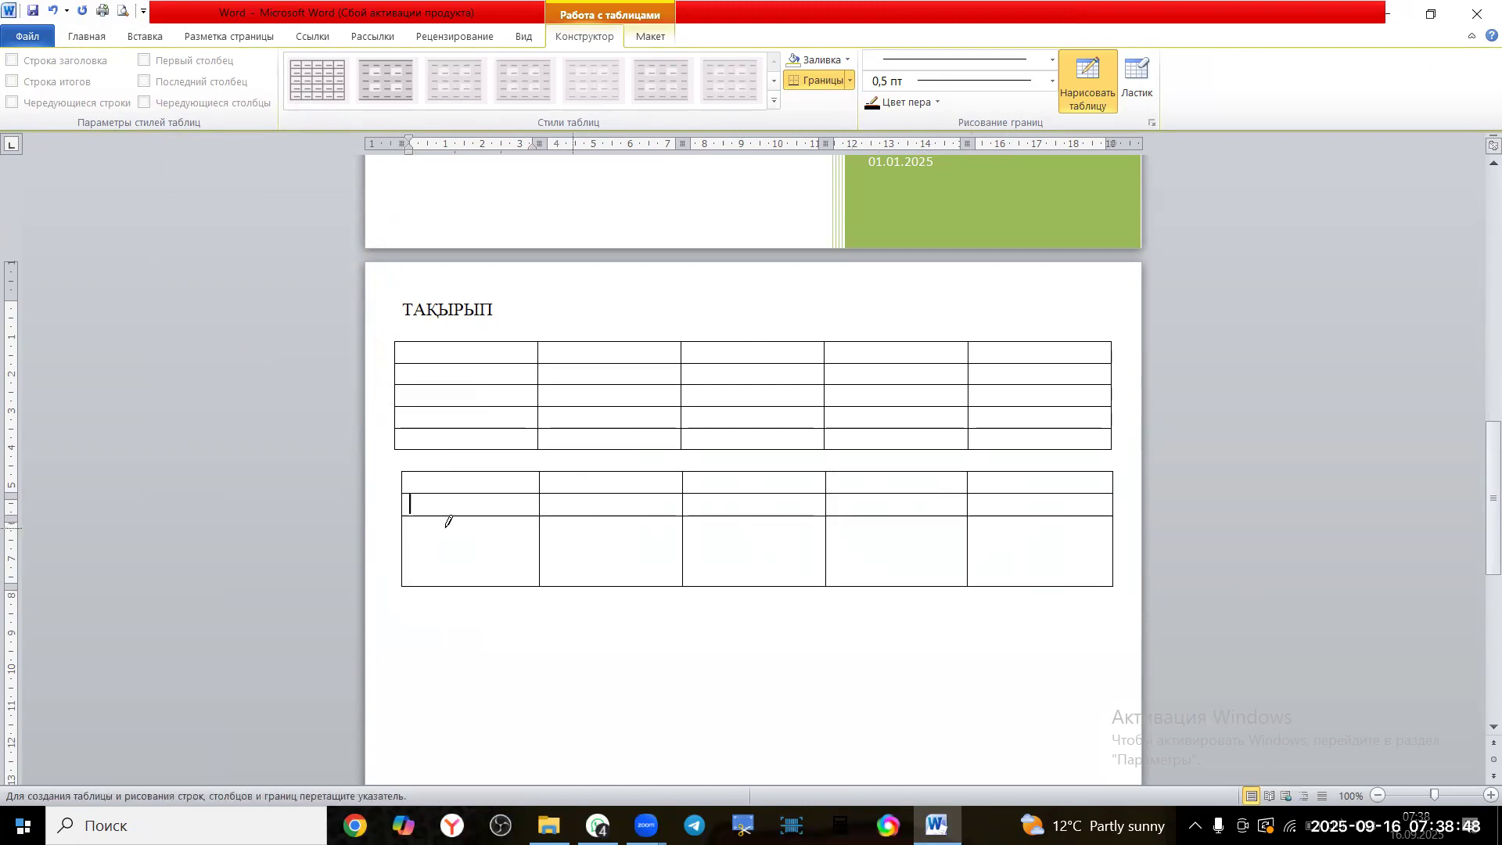
pyautogui.moveTo(402, 537); pyautogui.dragTo(1027, 538)
pyautogui.moveTo(600, 546); pyautogui.dragTo(1022, 553)
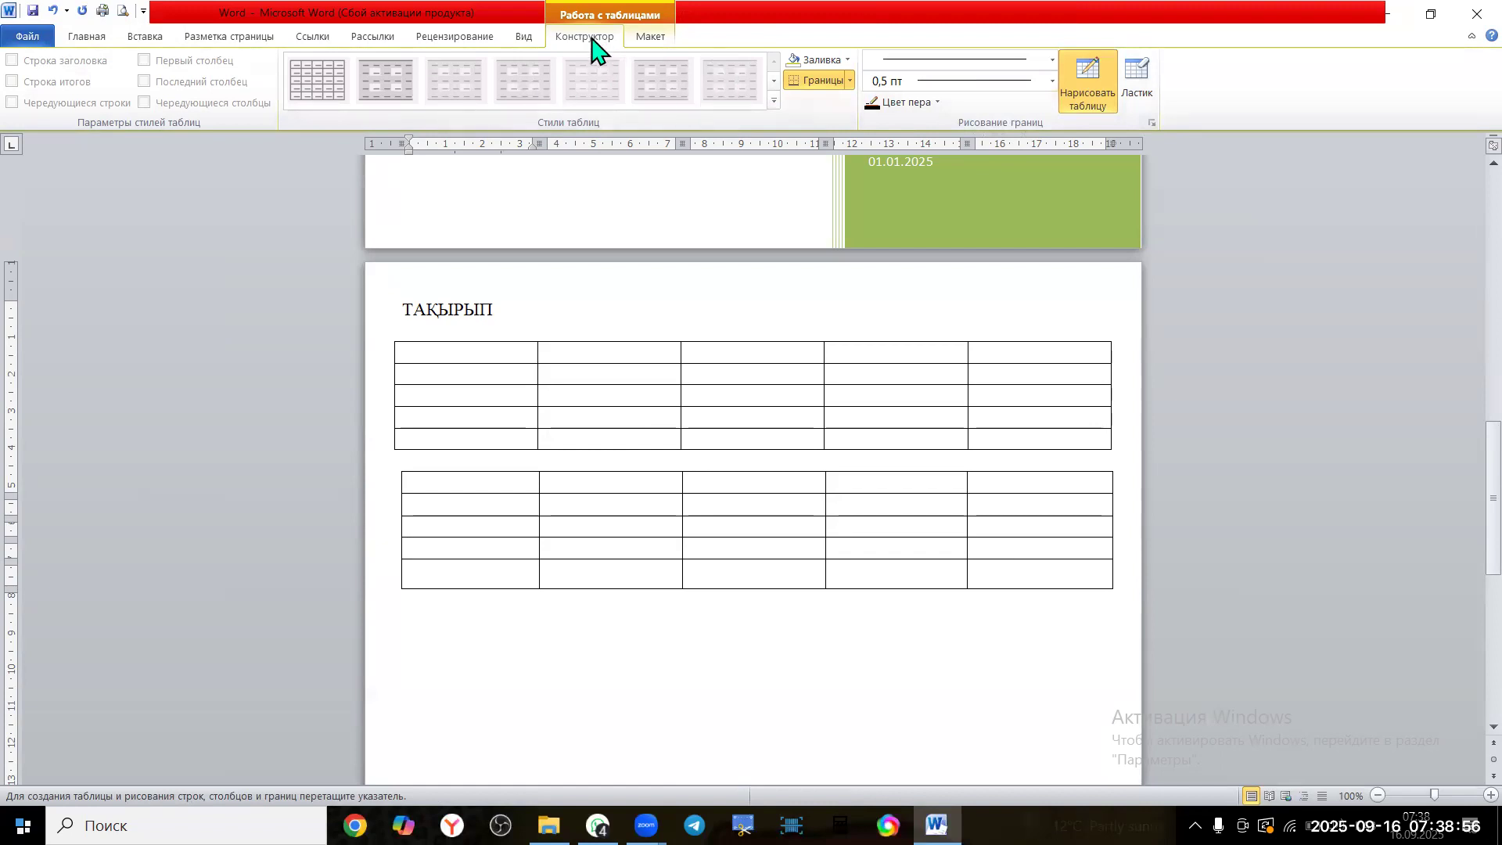
pyautogui.click(1099, 75)
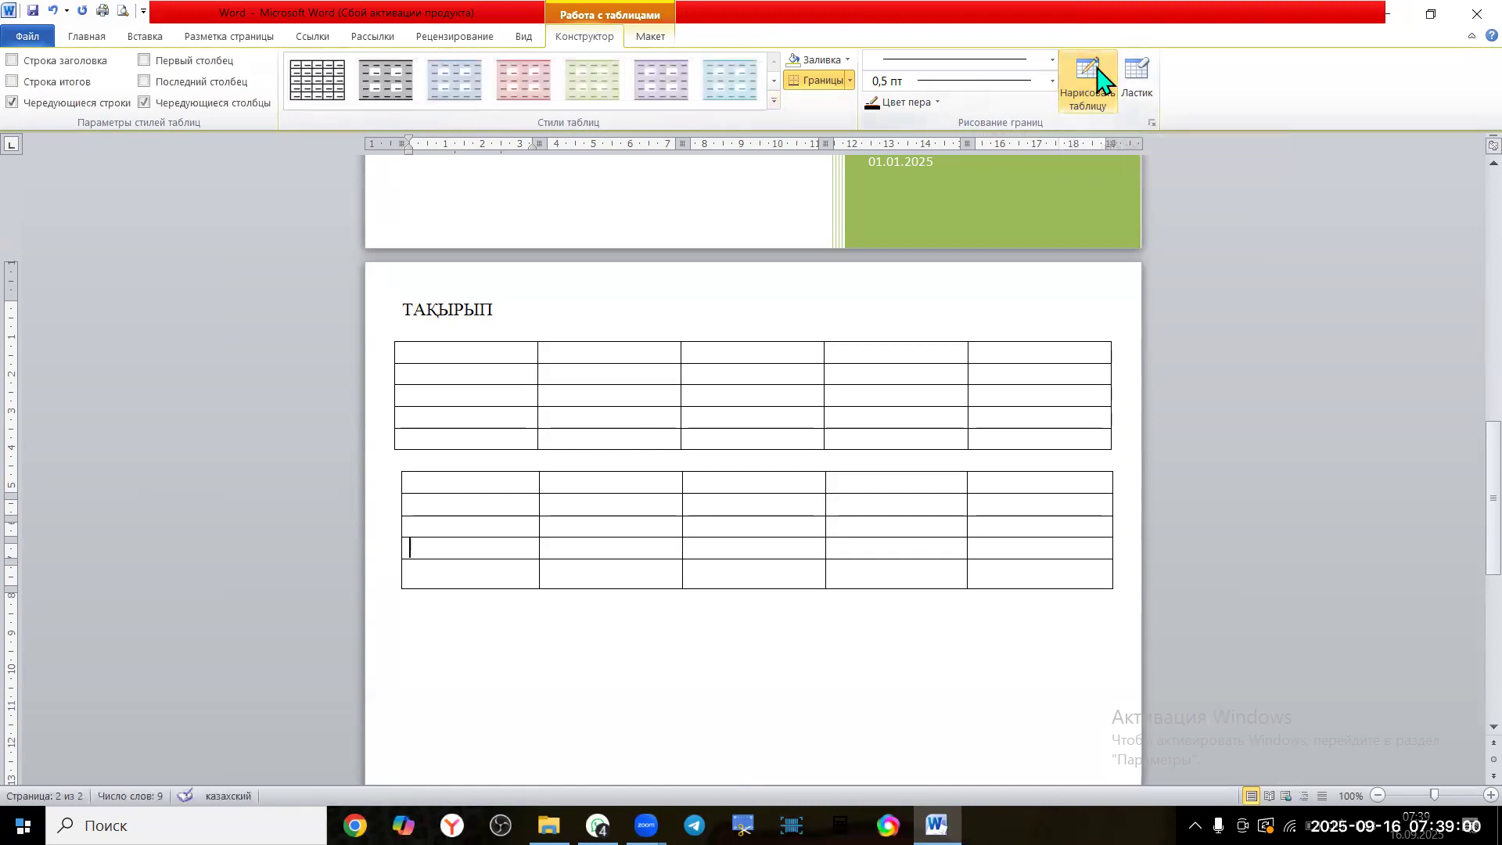
# Insert an Excel spreadsheet below the hand-drawn table
pyautogui.click(141, 37)
pyautogui.click(440, 609)
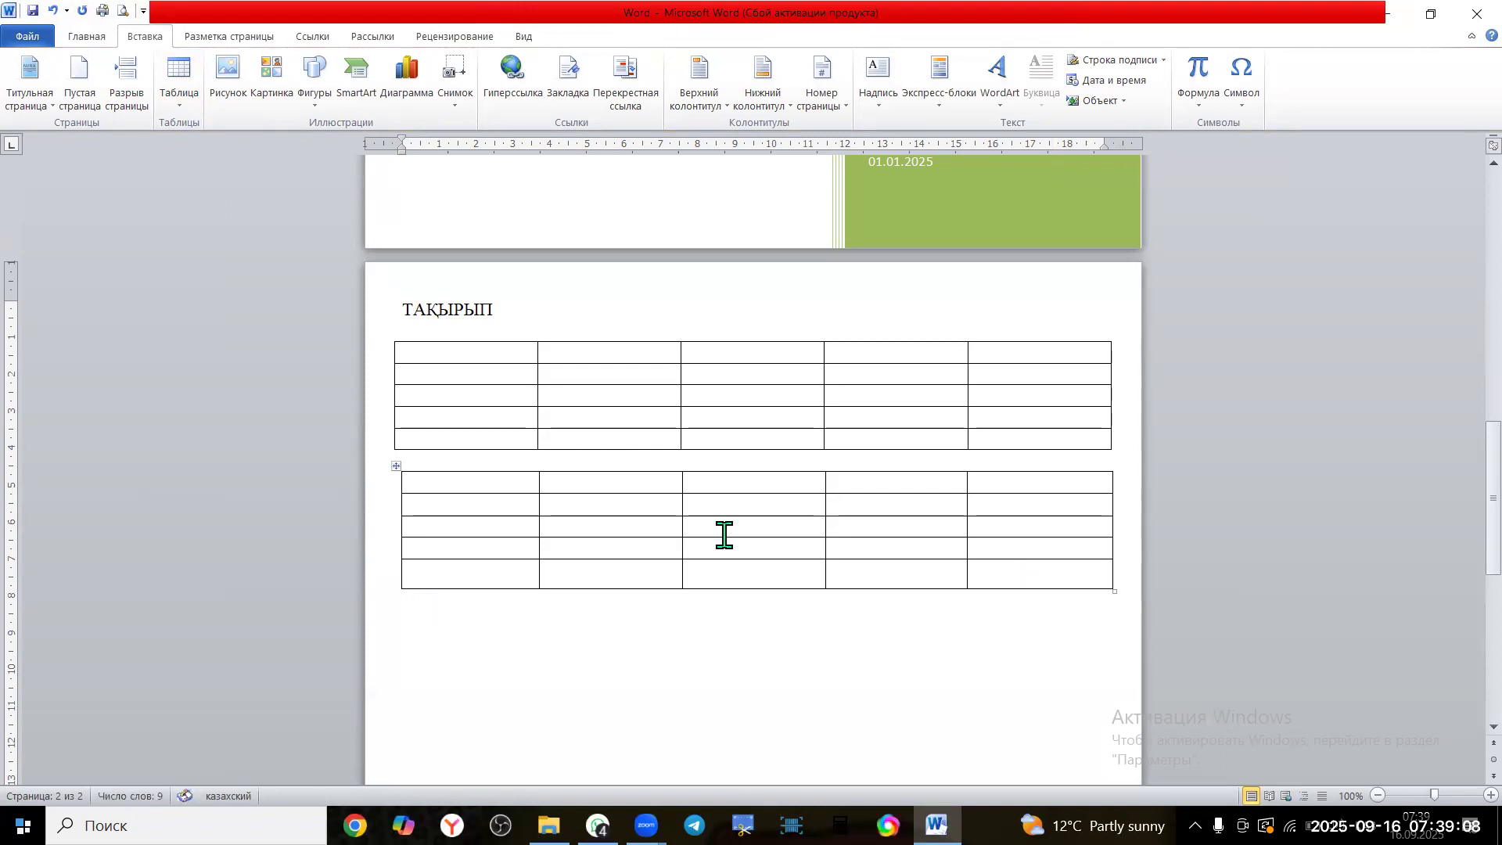
pyautogui.click(181, 100)
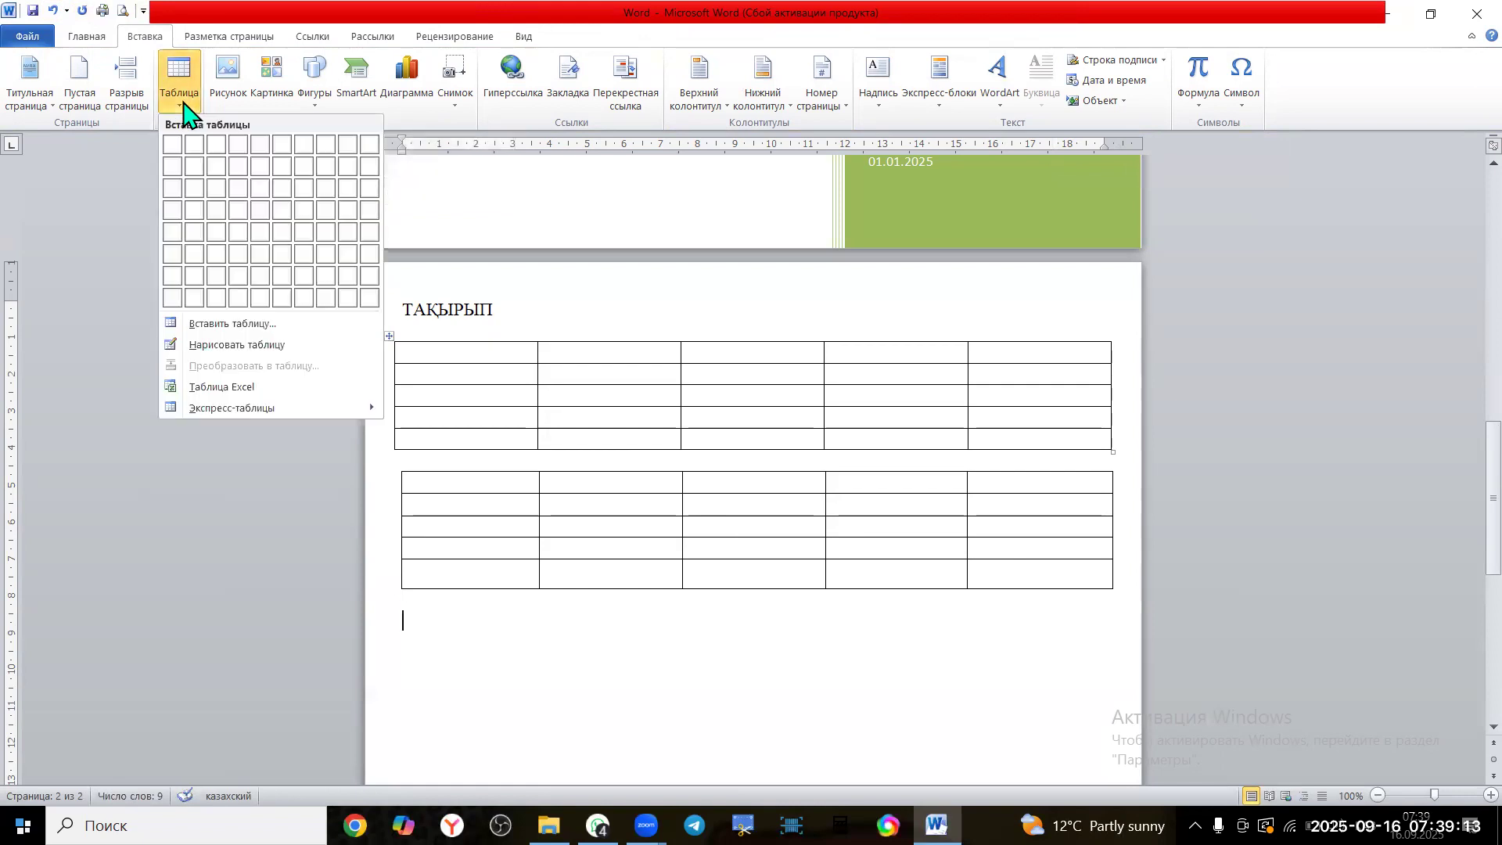
pyautogui.click(270, 389)
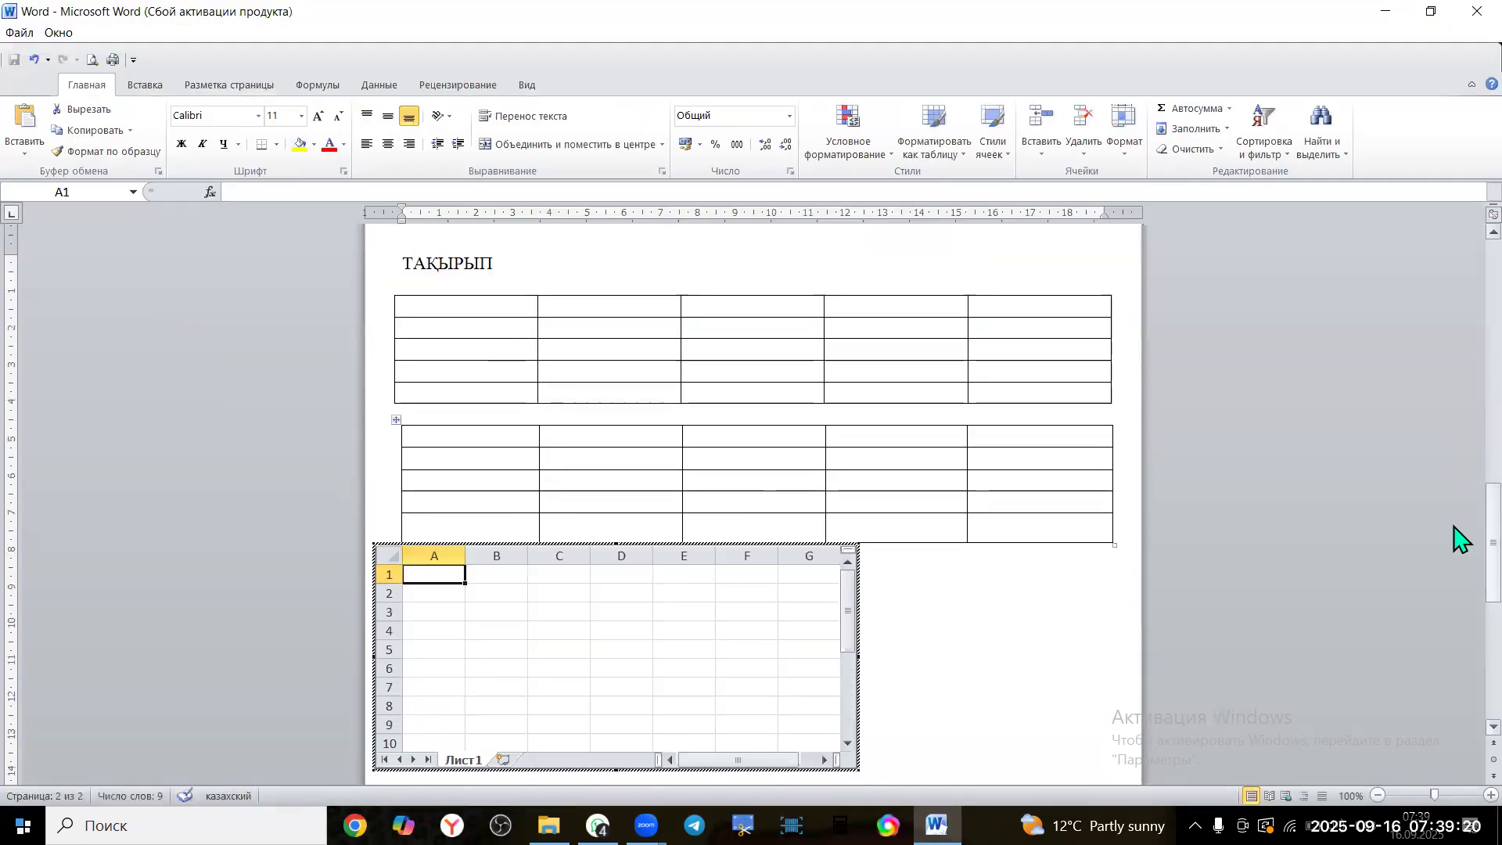
pyautogui.scroll(-5, 1454, 536)
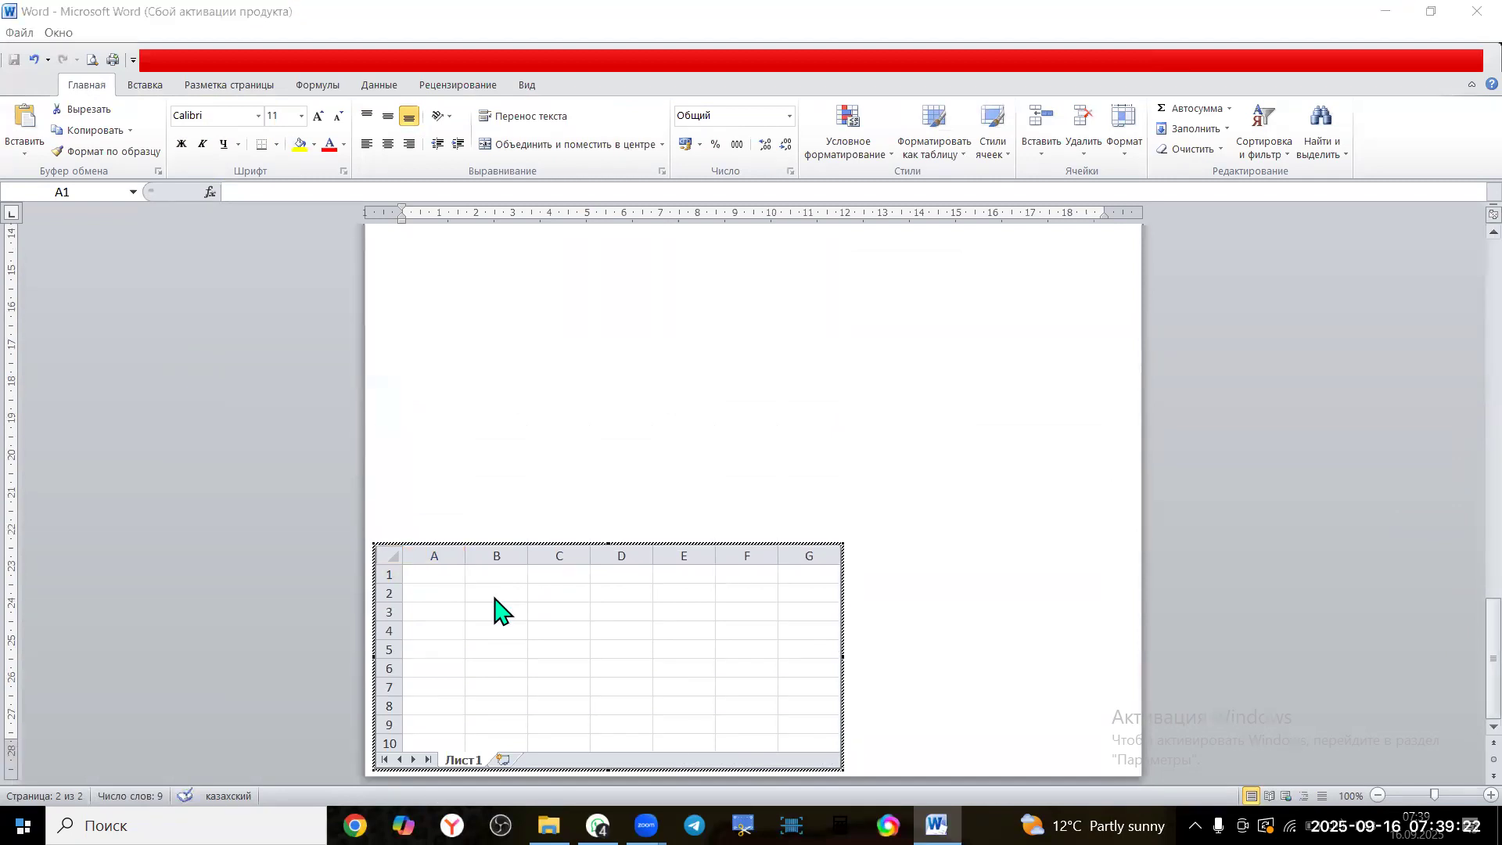
pyautogui.click(1027, 207)
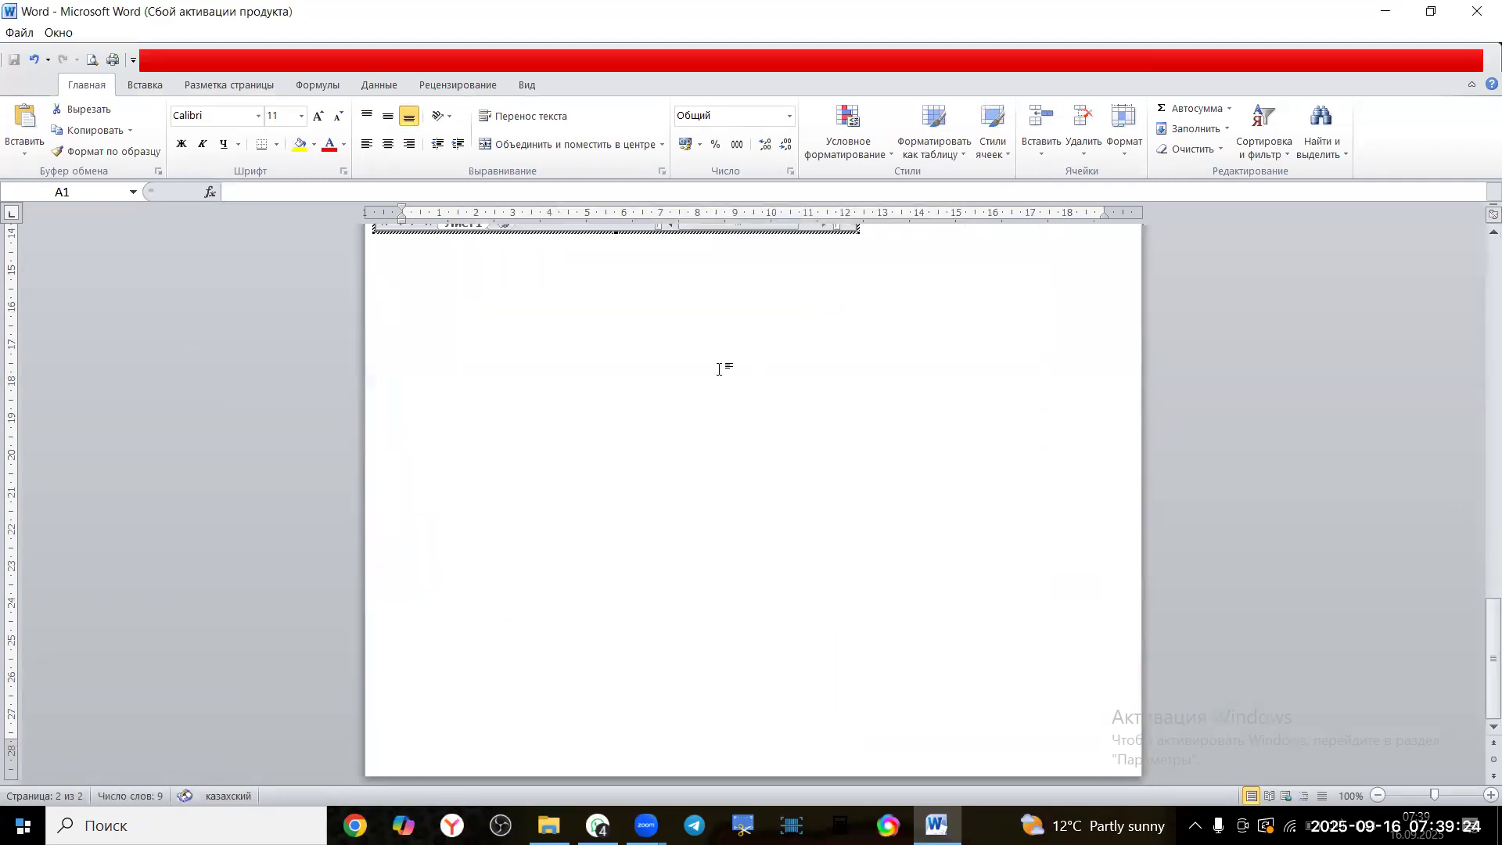
pyautogui.scroll(5, 686, 430)
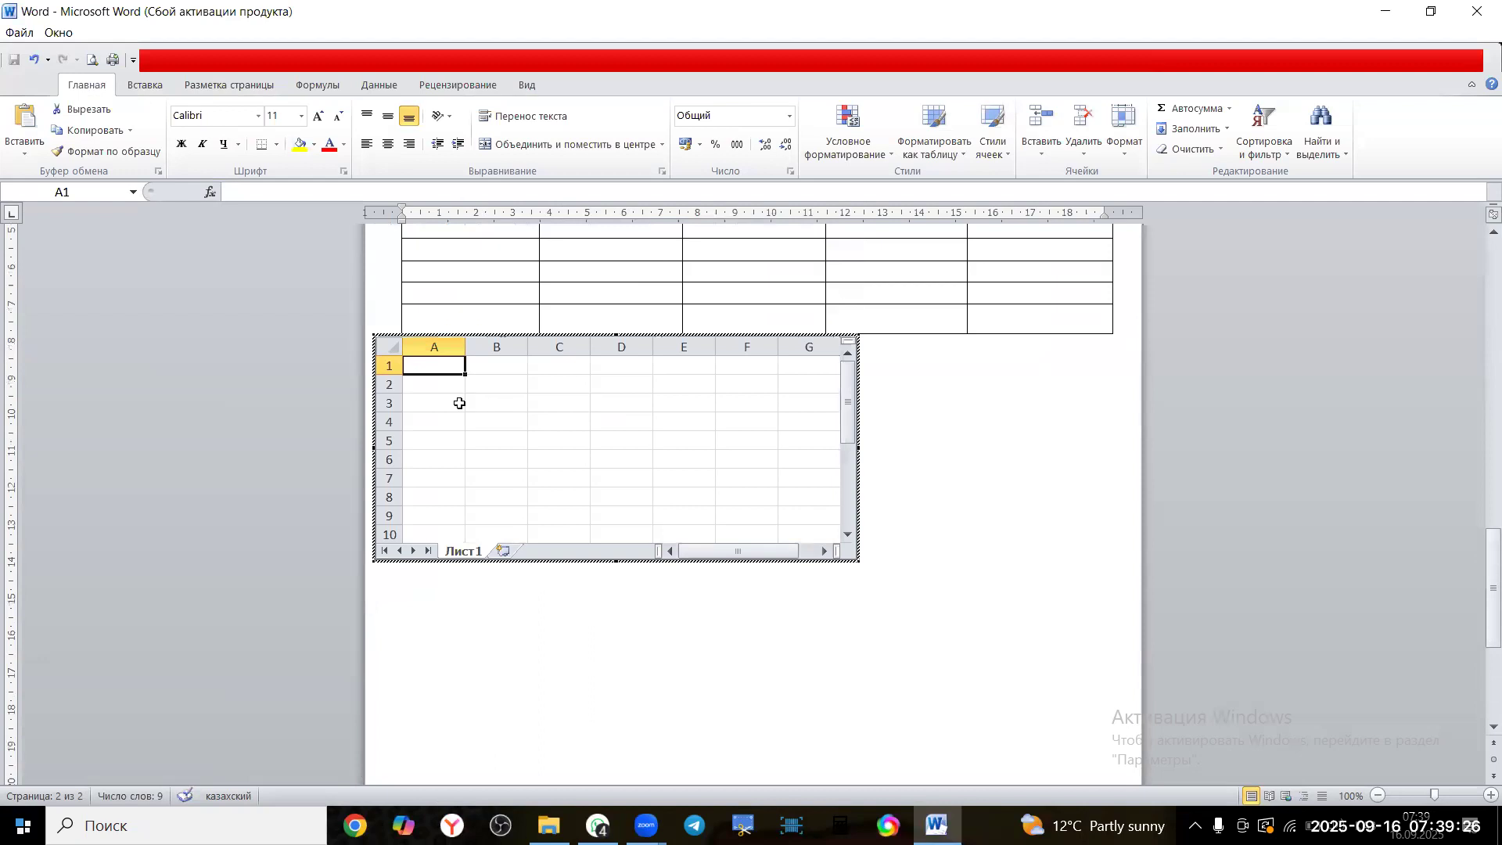
# Apply all borders to cells A1:E5 of the embedded spreadsheet and deselect the range
pyautogui.moveTo(443, 367); pyautogui.dragTo(678, 434)
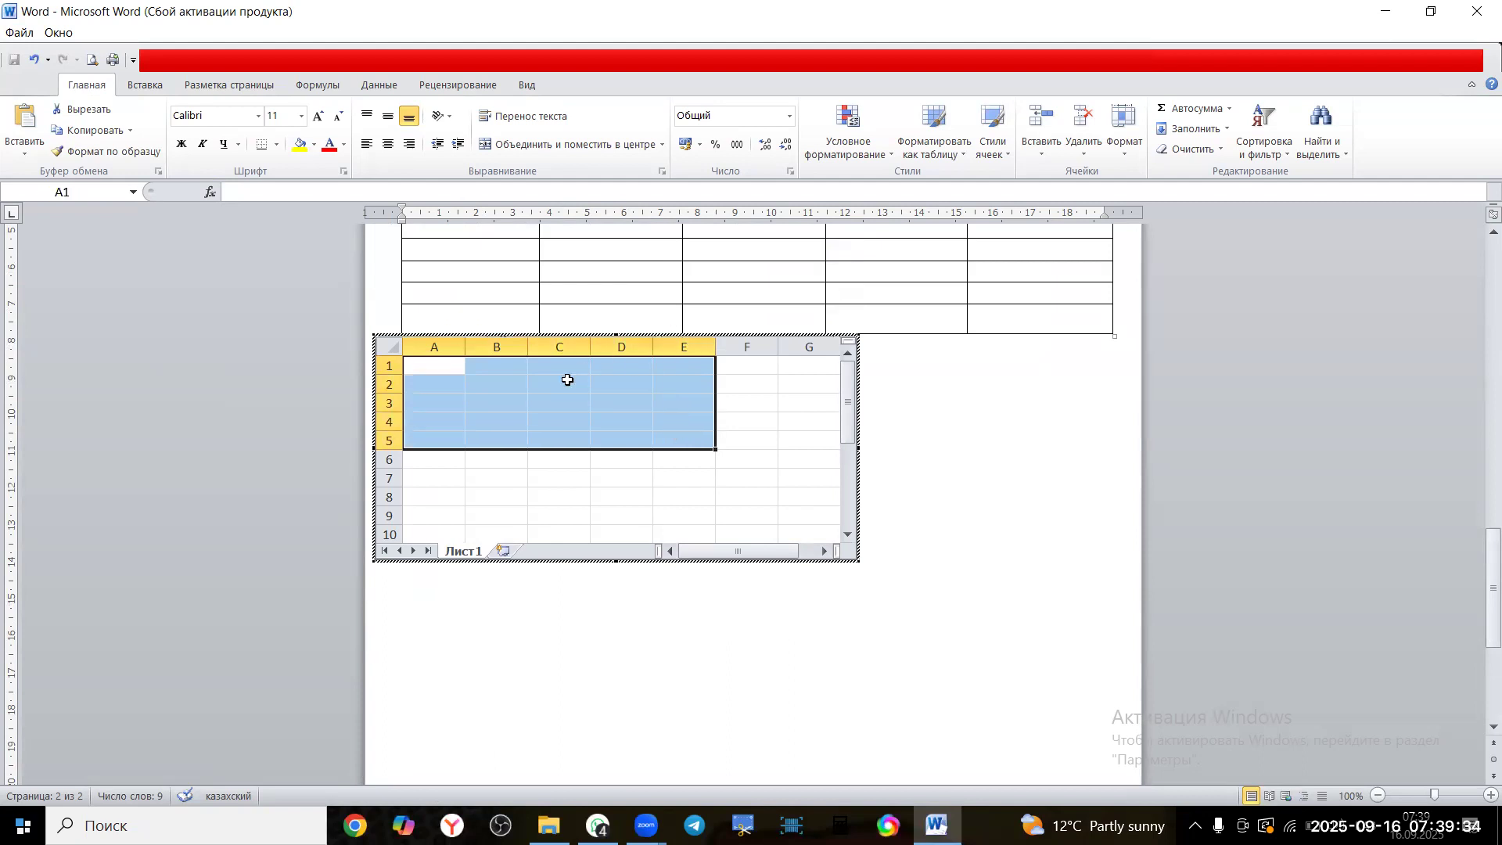
pyautogui.click(276, 144)
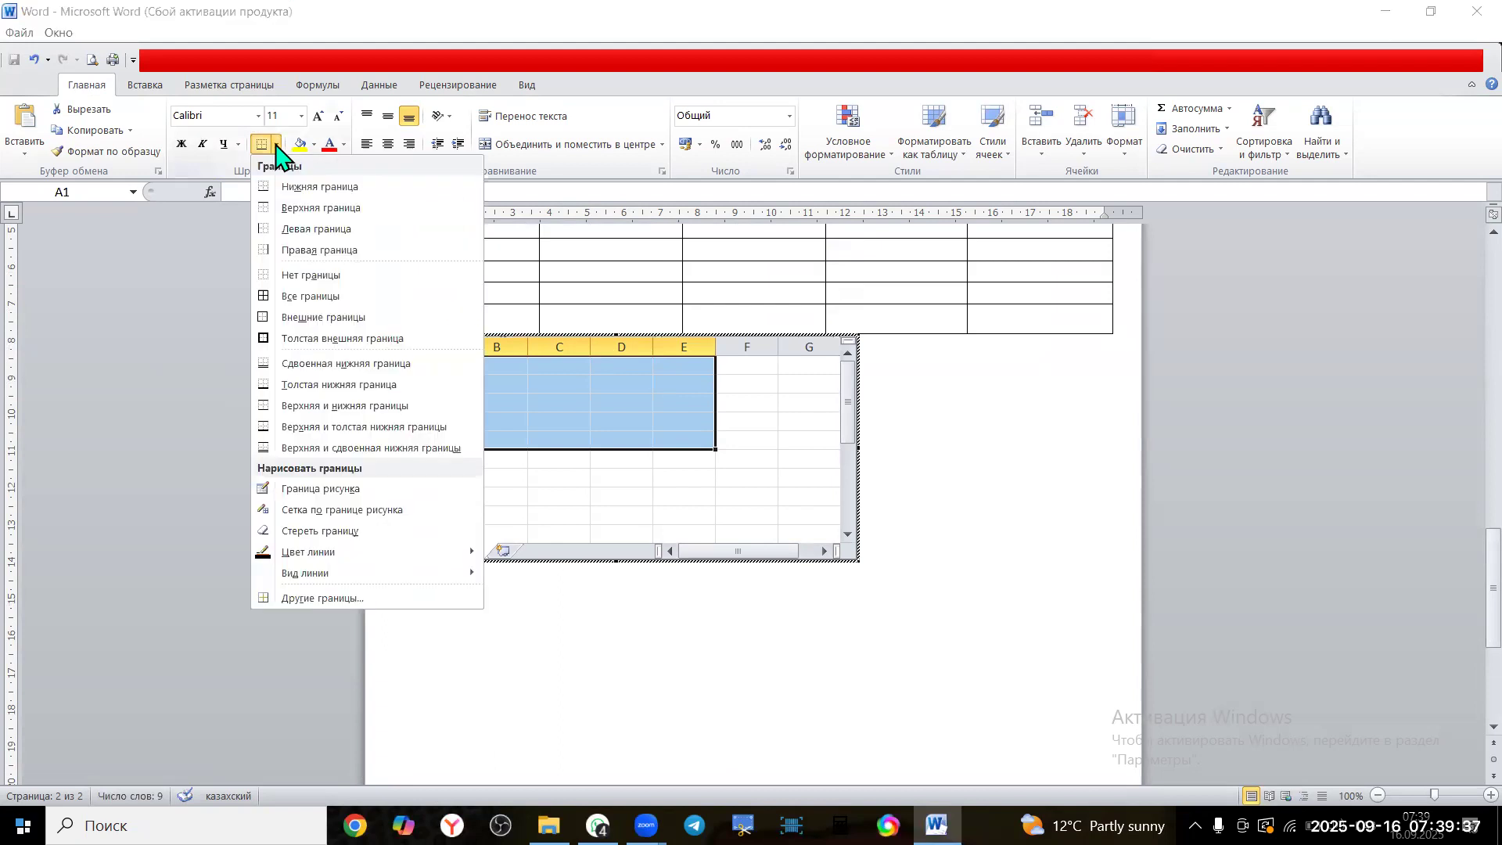
pyautogui.click(310, 296)
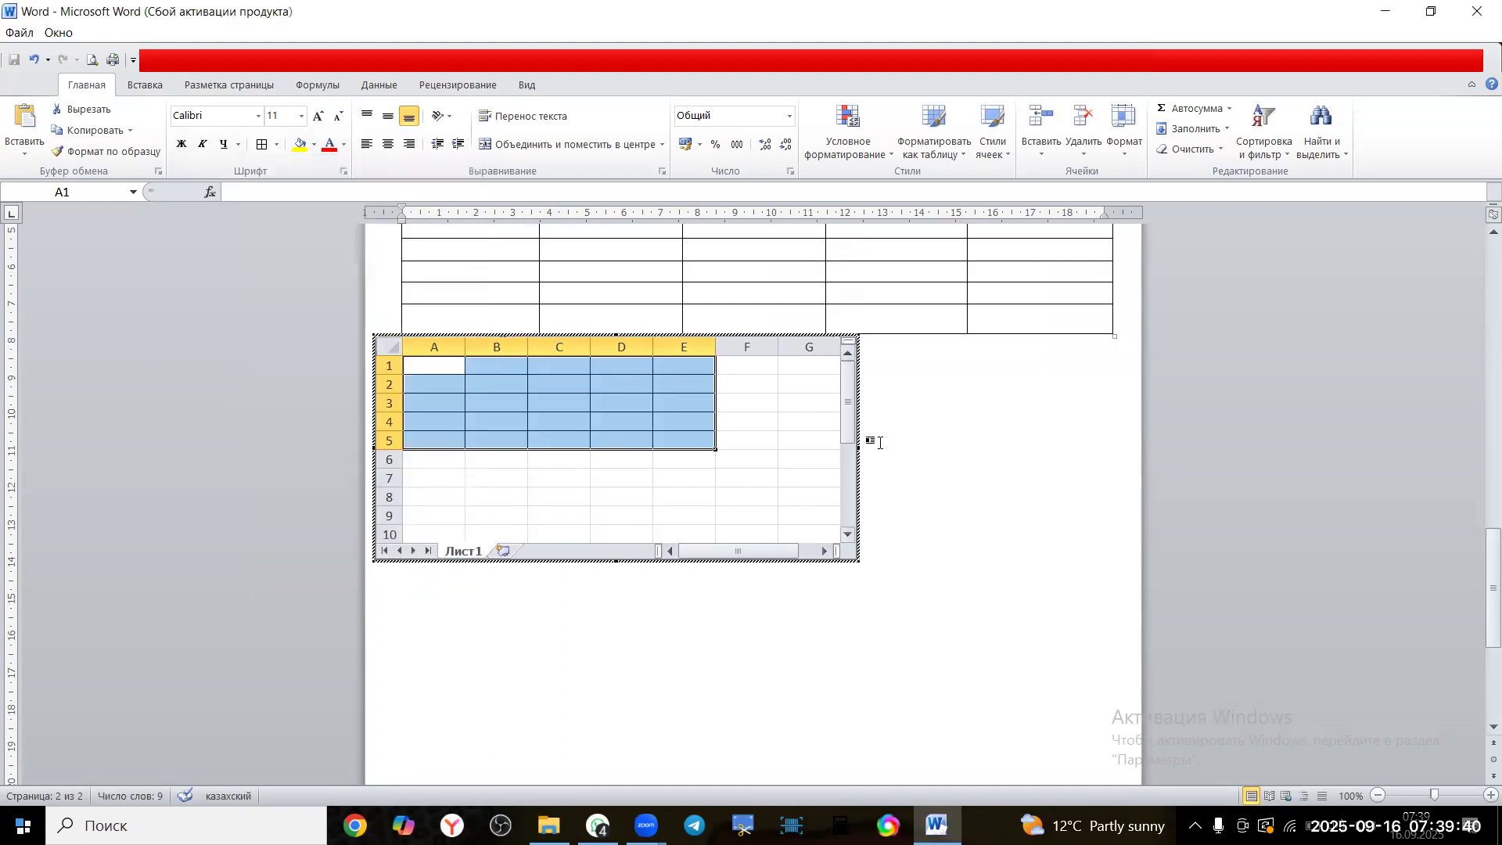
pyautogui.click(814, 426)
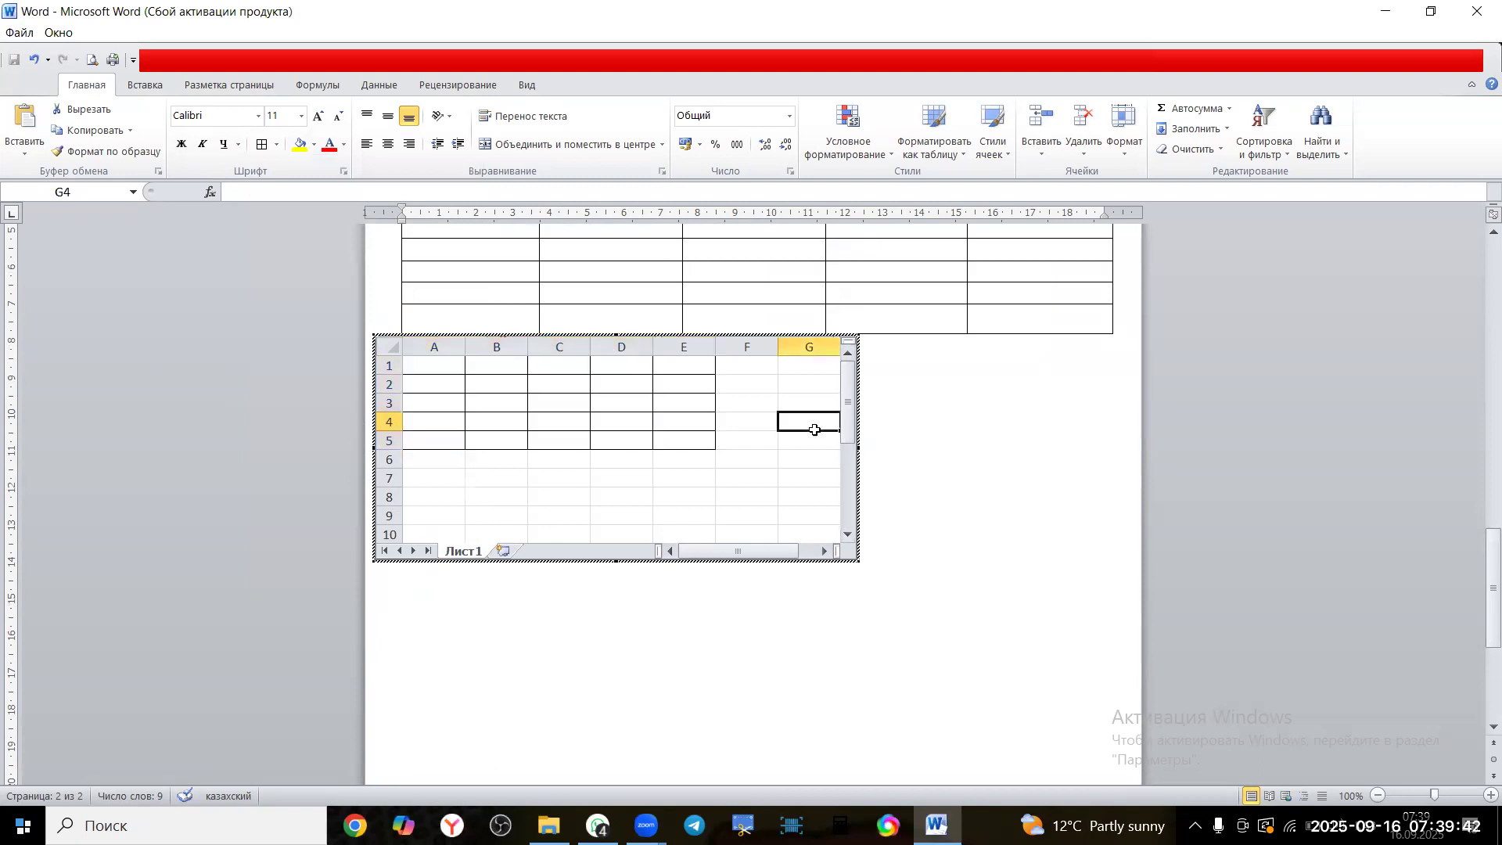
pyautogui.click(706, 418)
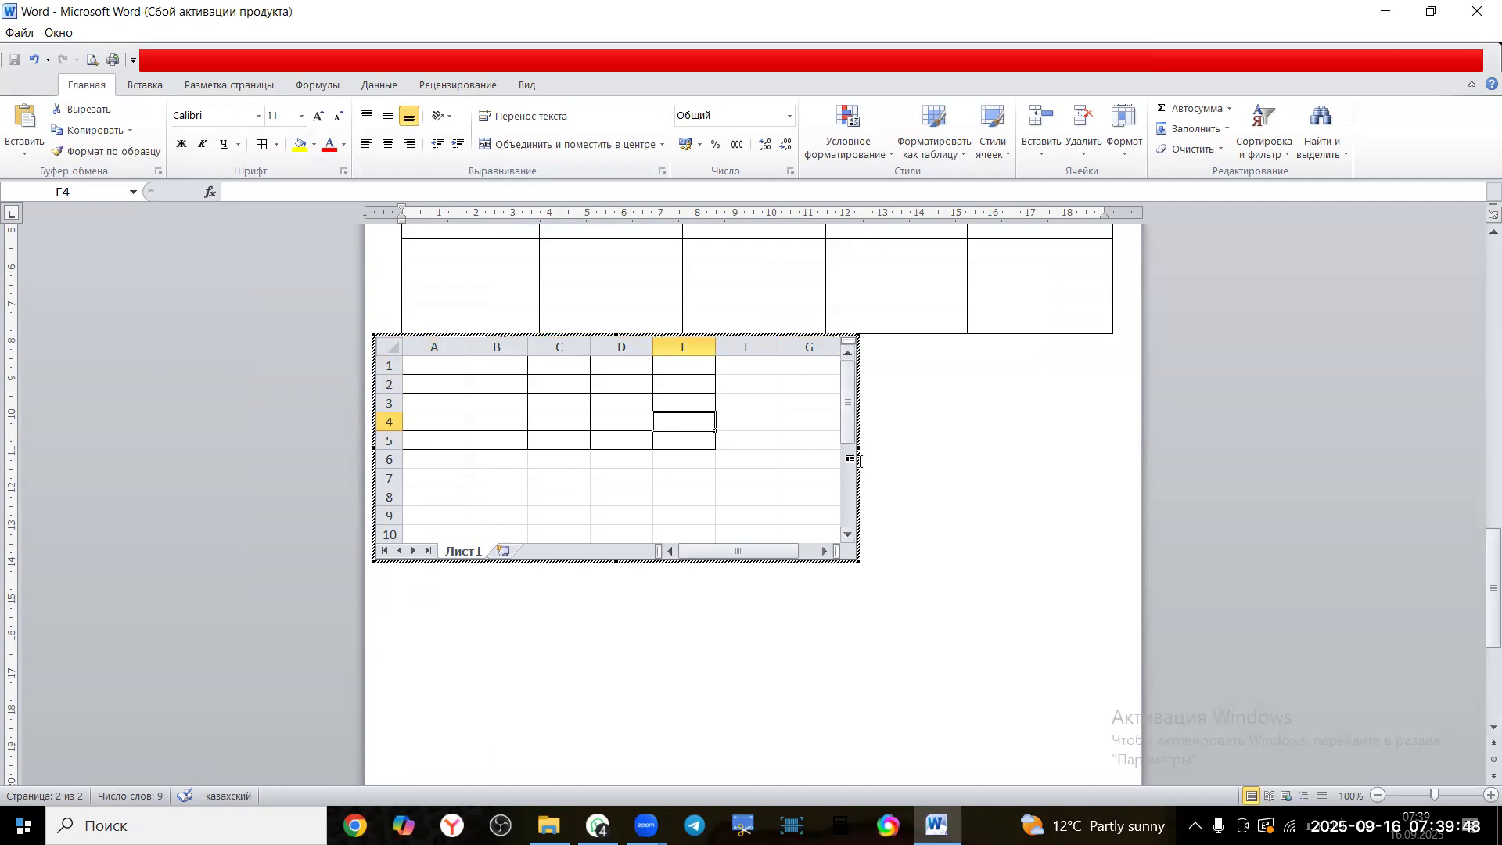
pyautogui.press('Right')
pyautogui.press('Right')
pyautogui.press('Down')
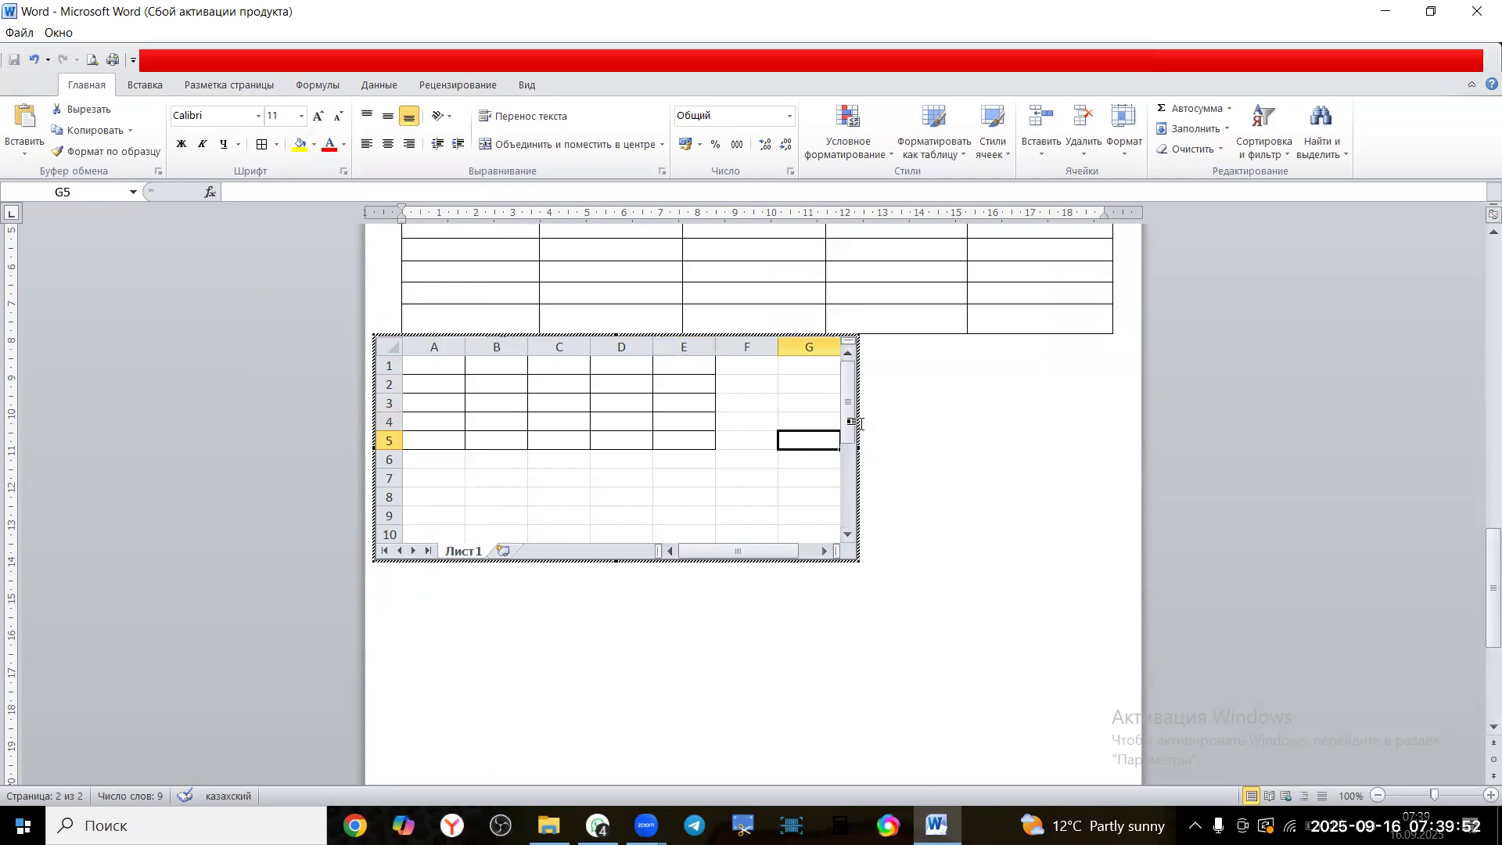
# Shrink the embedded spreadsheet's visible area to columns A to F and rows 1 to 5, then leave spreadsheet editing
pyautogui.moveTo(857, 449); pyautogui.dragTo(834, 447)
pyautogui.moveTo(778, 441); pyautogui.dragTo(775, 446)
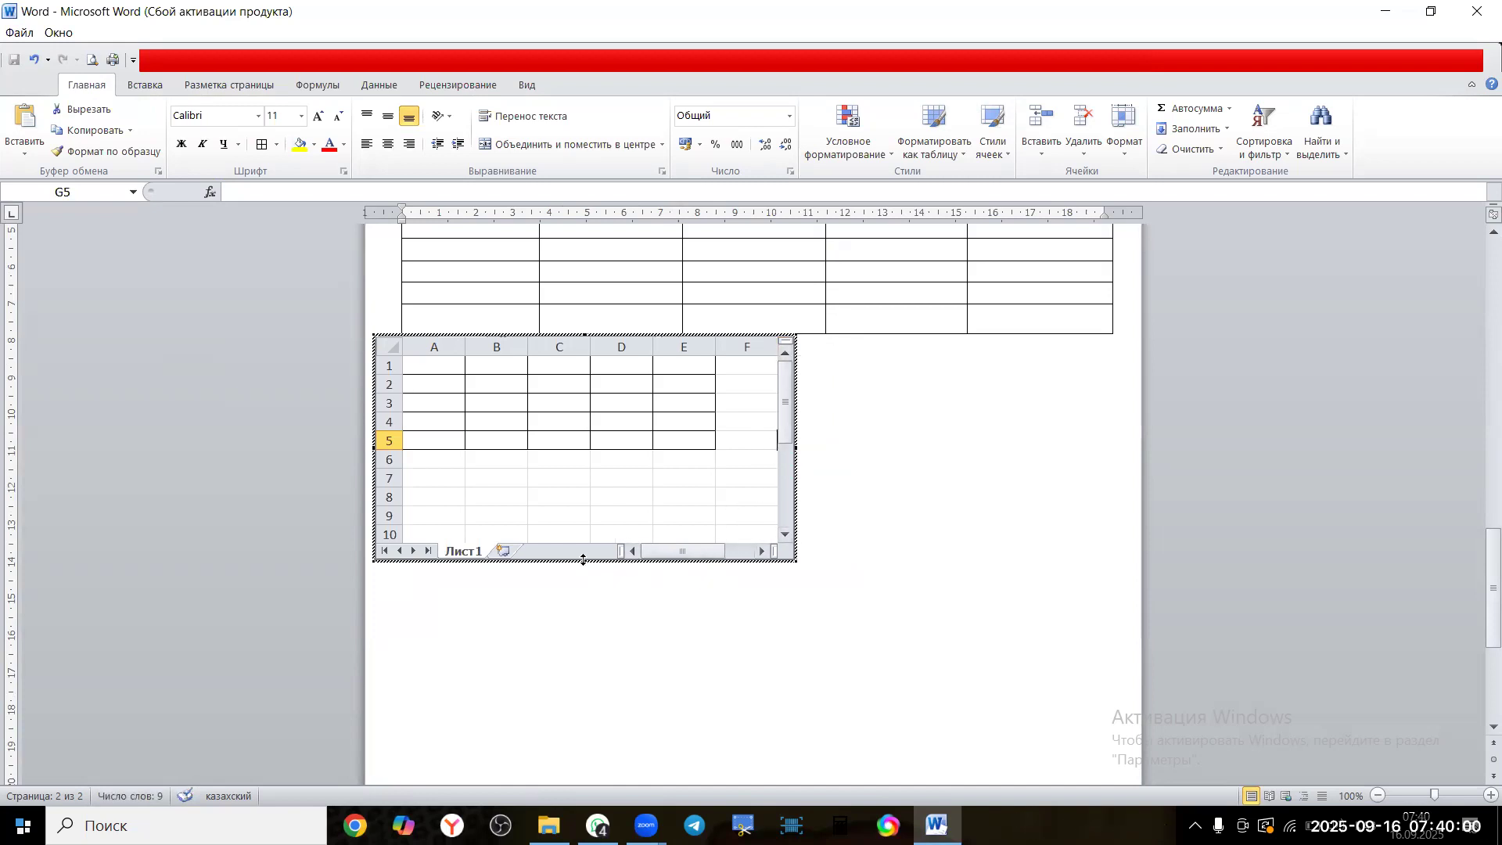
pyautogui.moveTo(583, 560); pyautogui.dragTo(601, 468)
pyautogui.click(867, 485)
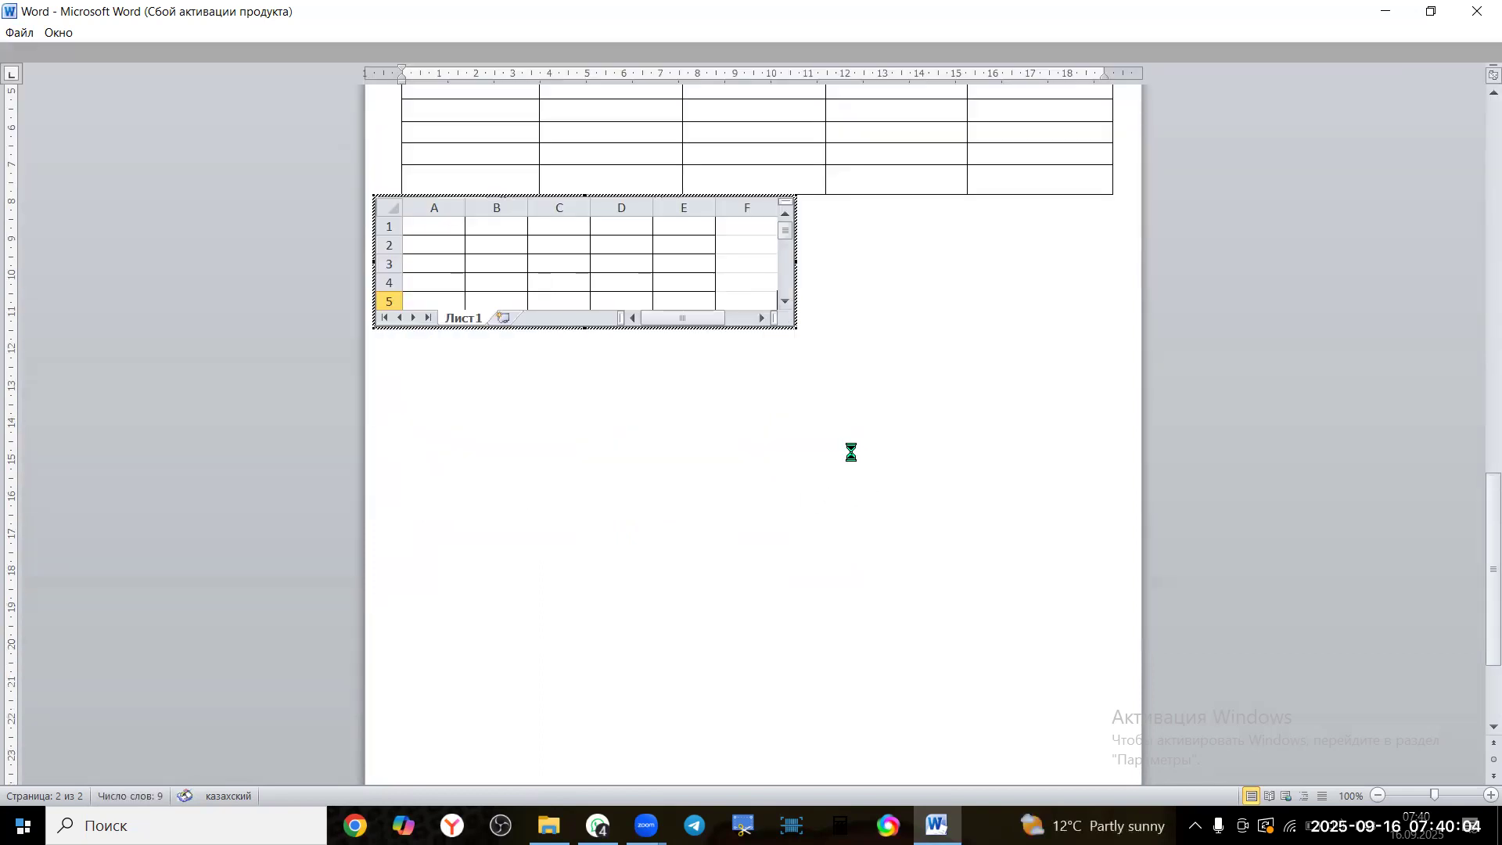
pyautogui.click(688, 325)
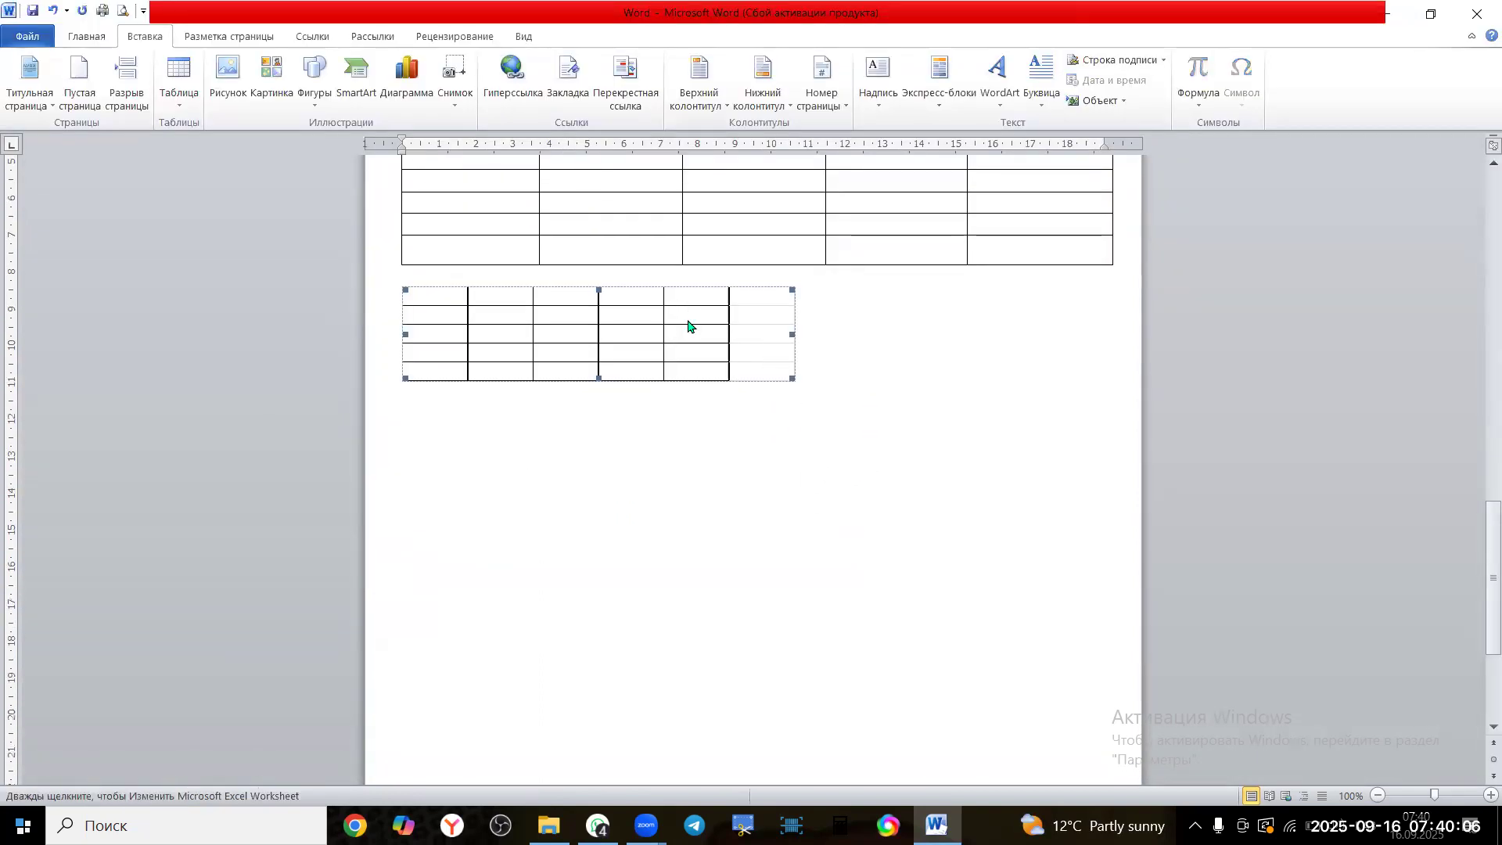
# Narrow the embedded spreadsheet object slightly and crop its visible area to columns A to E, finishing with the object selected
pyautogui.moveTo(782, 333); pyautogui.dragTo(759, 334)
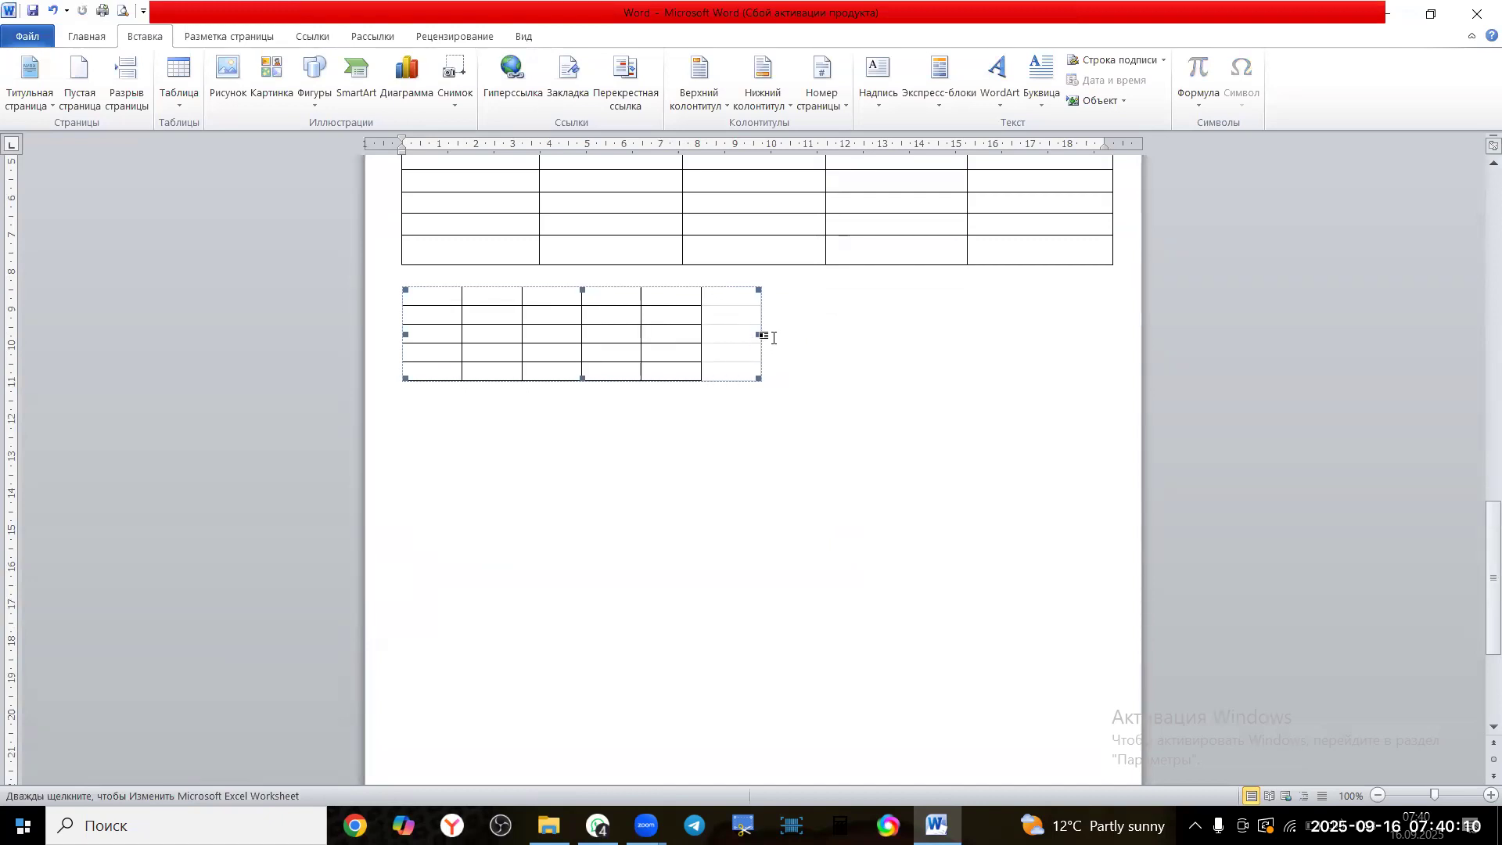
pyautogui.doubleClick(674, 332)
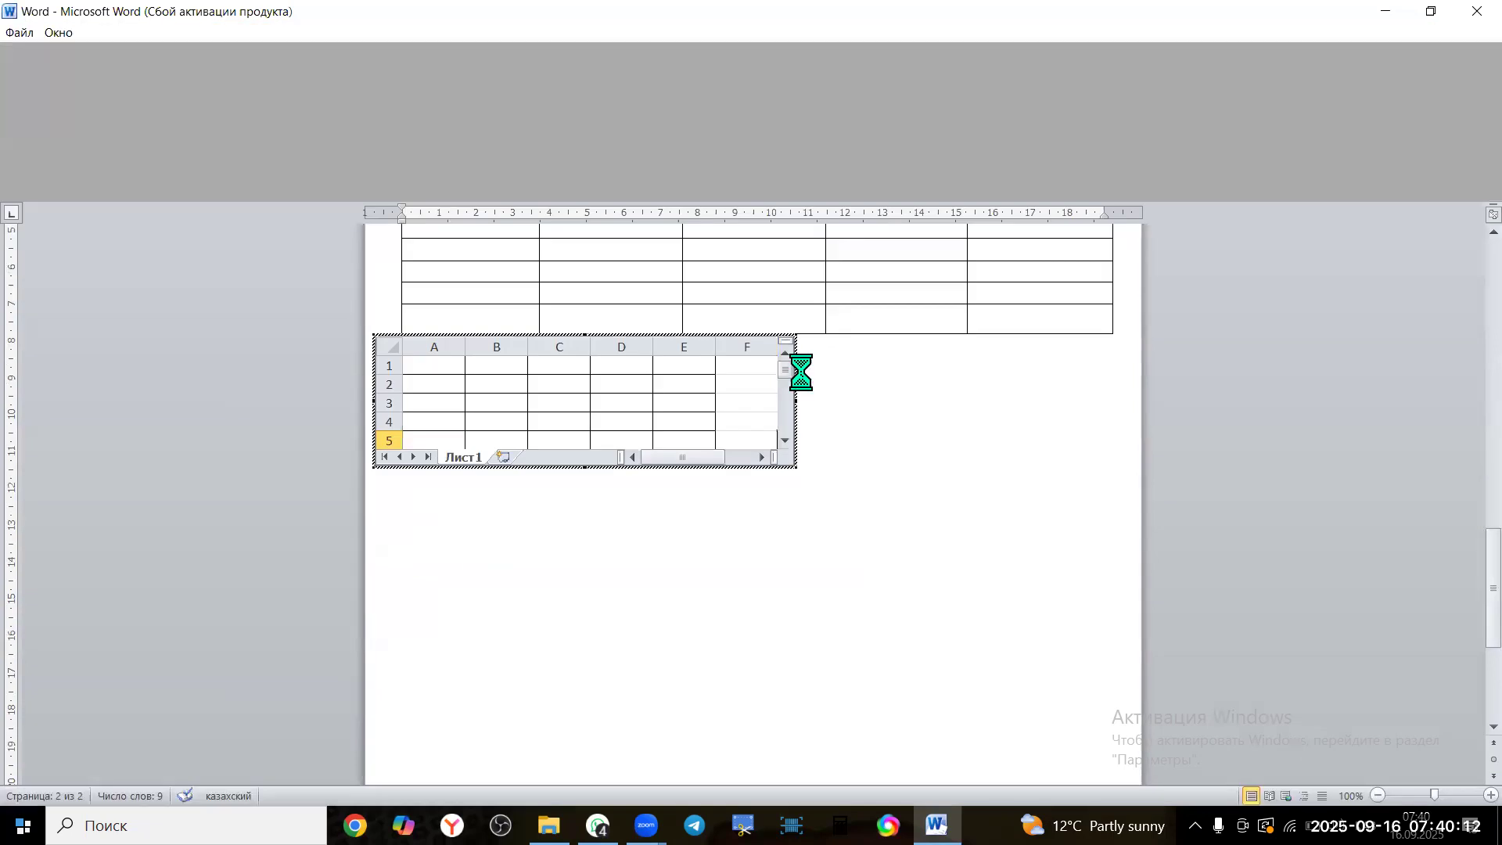
pyautogui.click(805, 331)
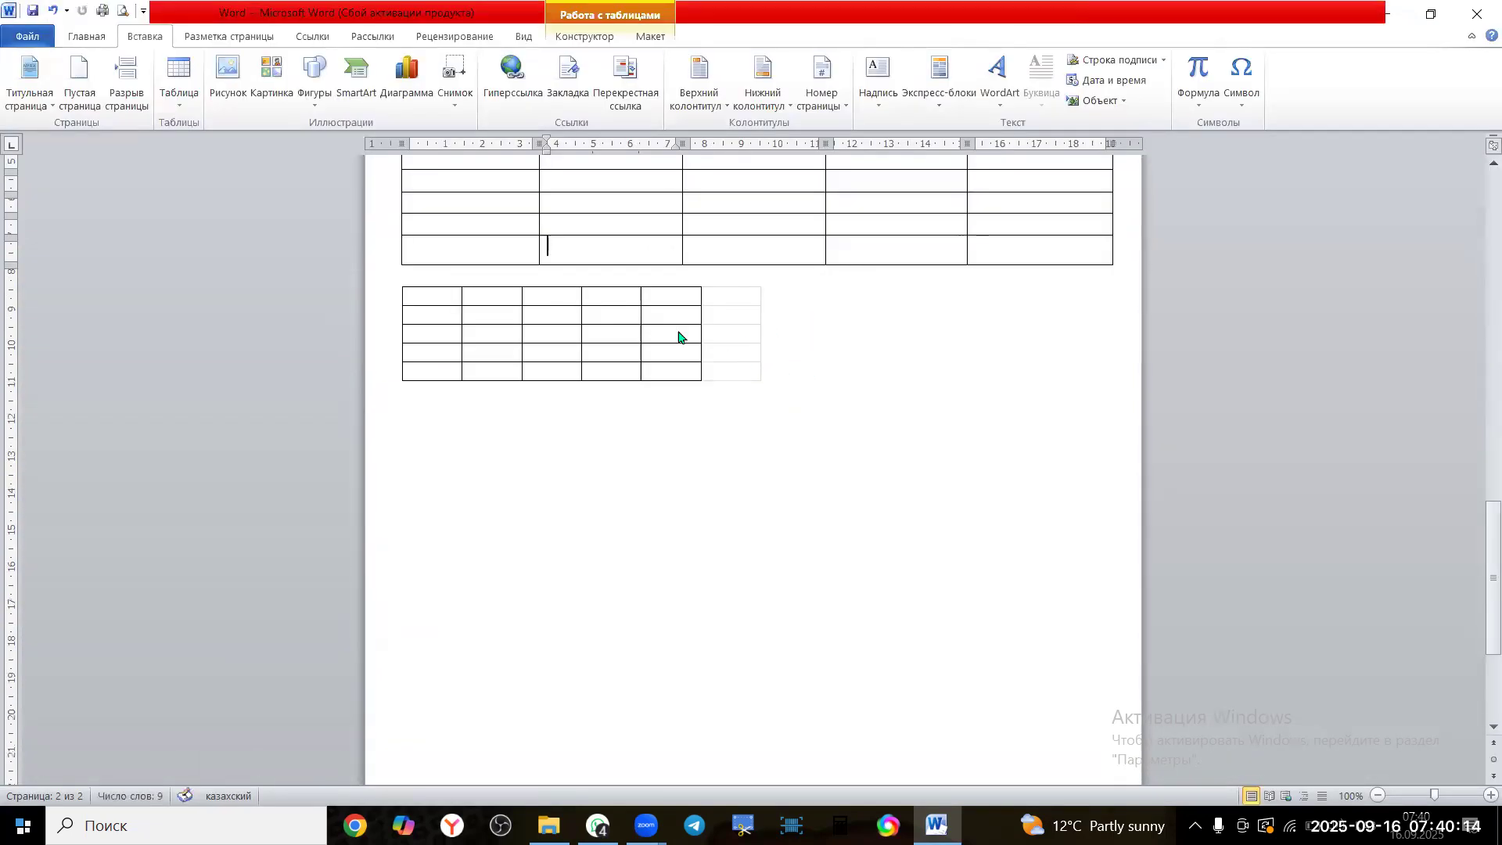
pyautogui.click(690, 343)
pyautogui.doubleClick(605, 334)
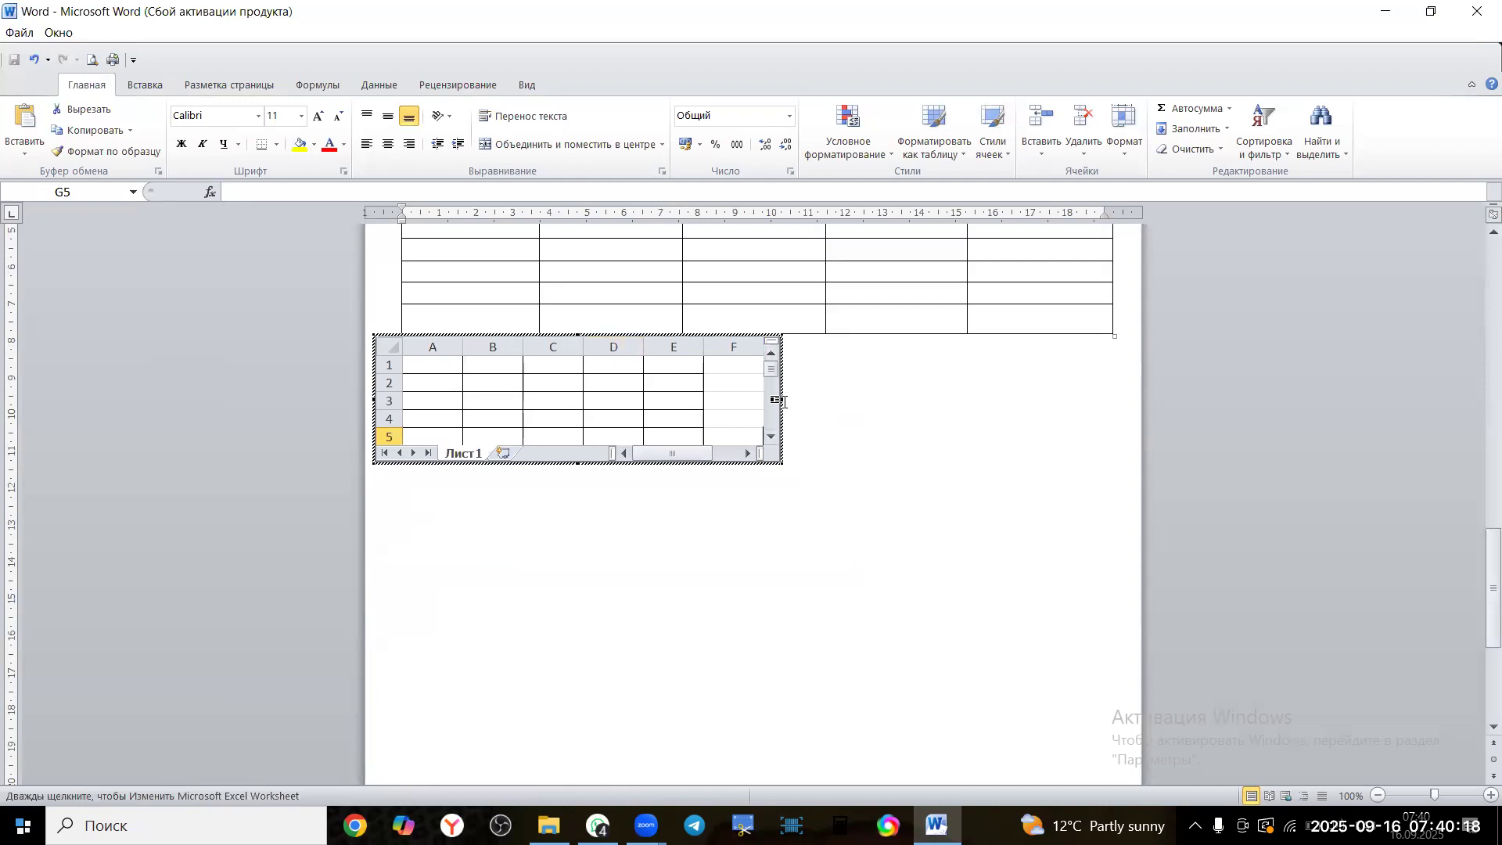
pyautogui.moveTo(782, 399); pyautogui.dragTo(731, 402)
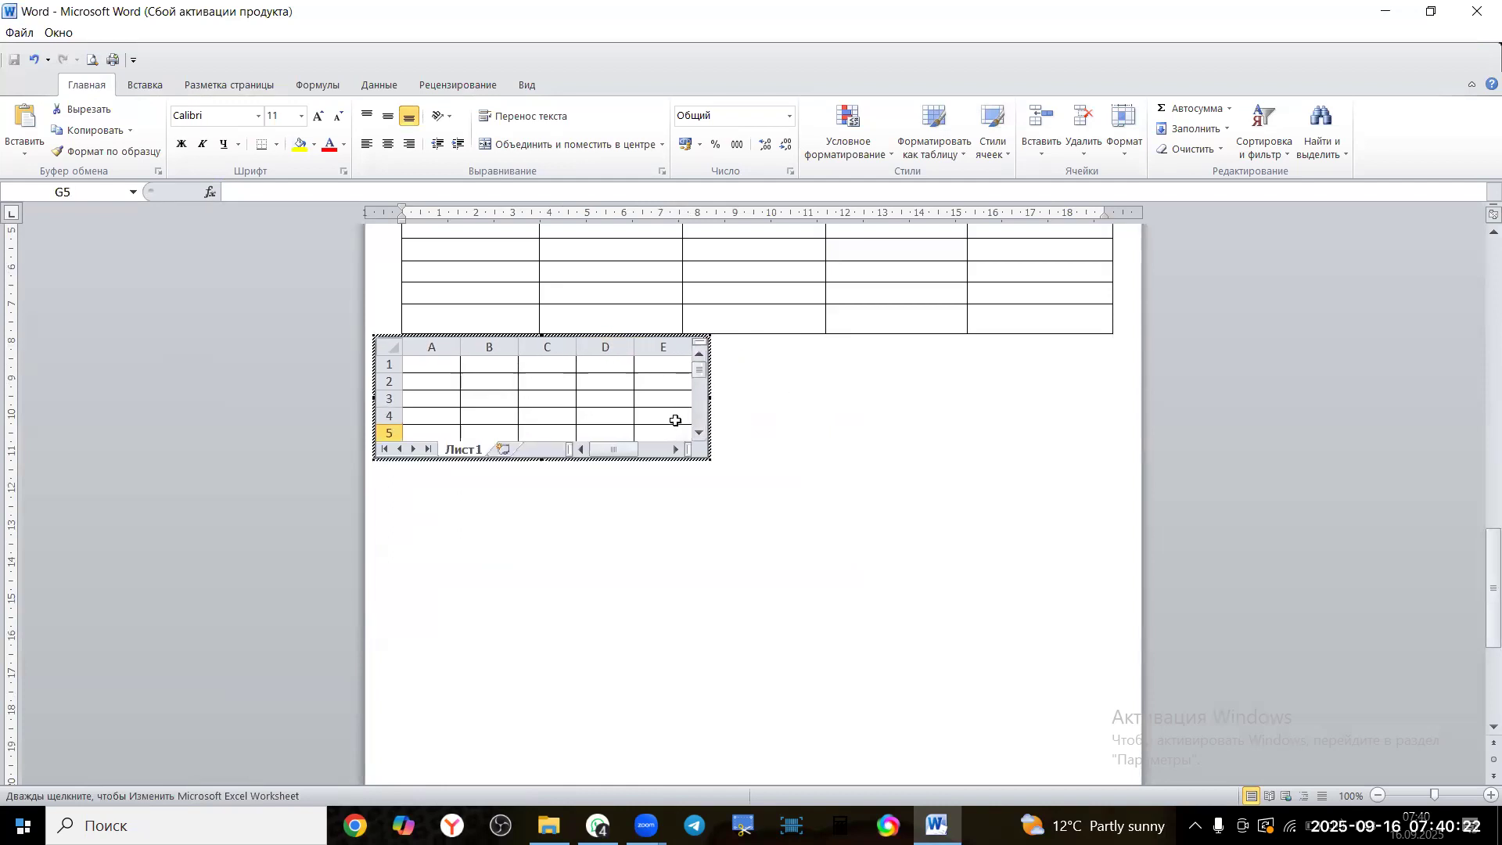
pyautogui.click(764, 458)
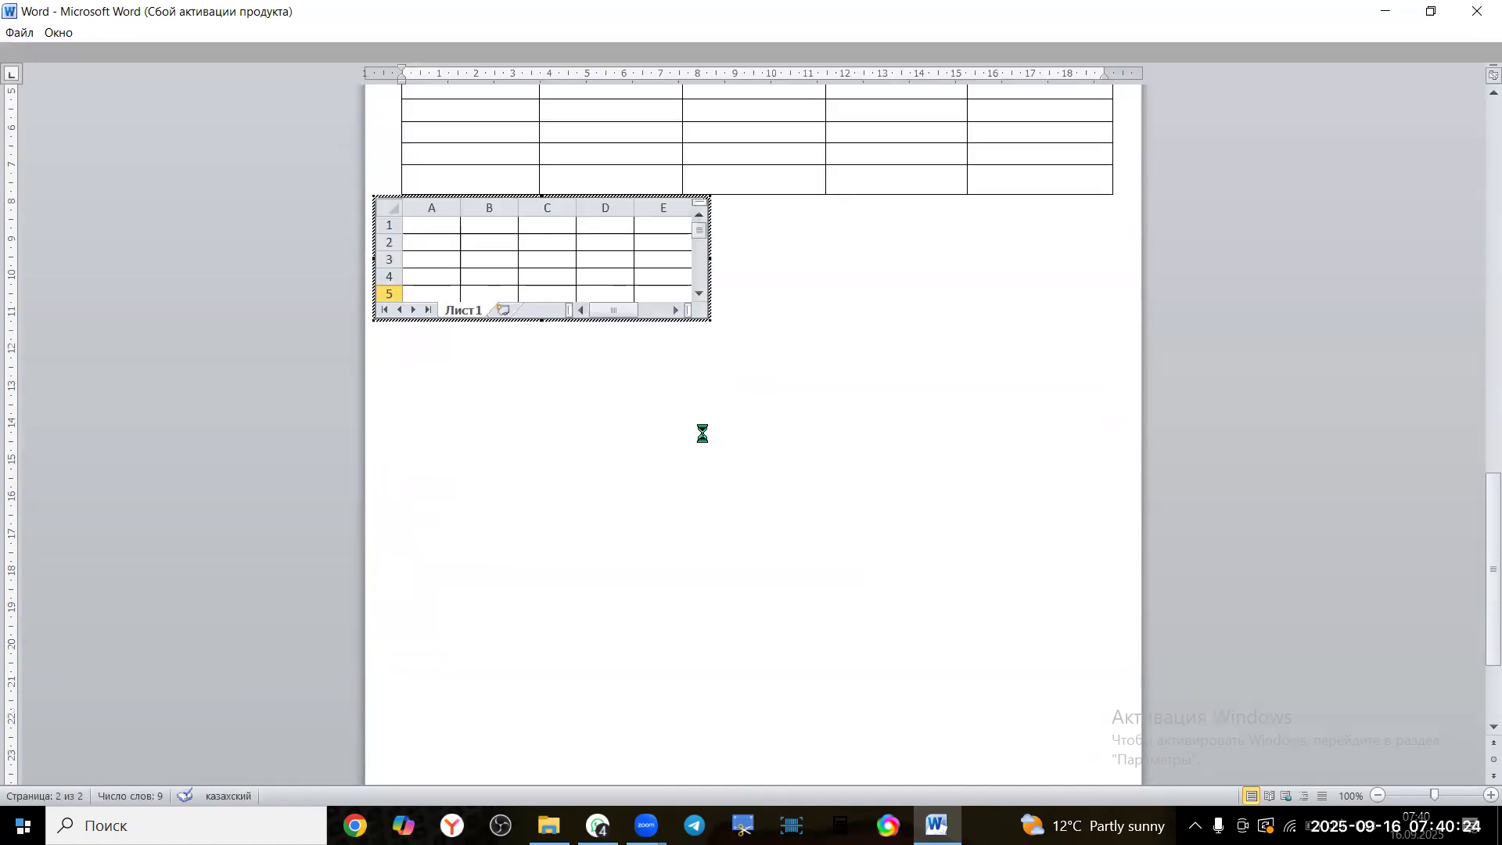
pyautogui.click(687, 373)
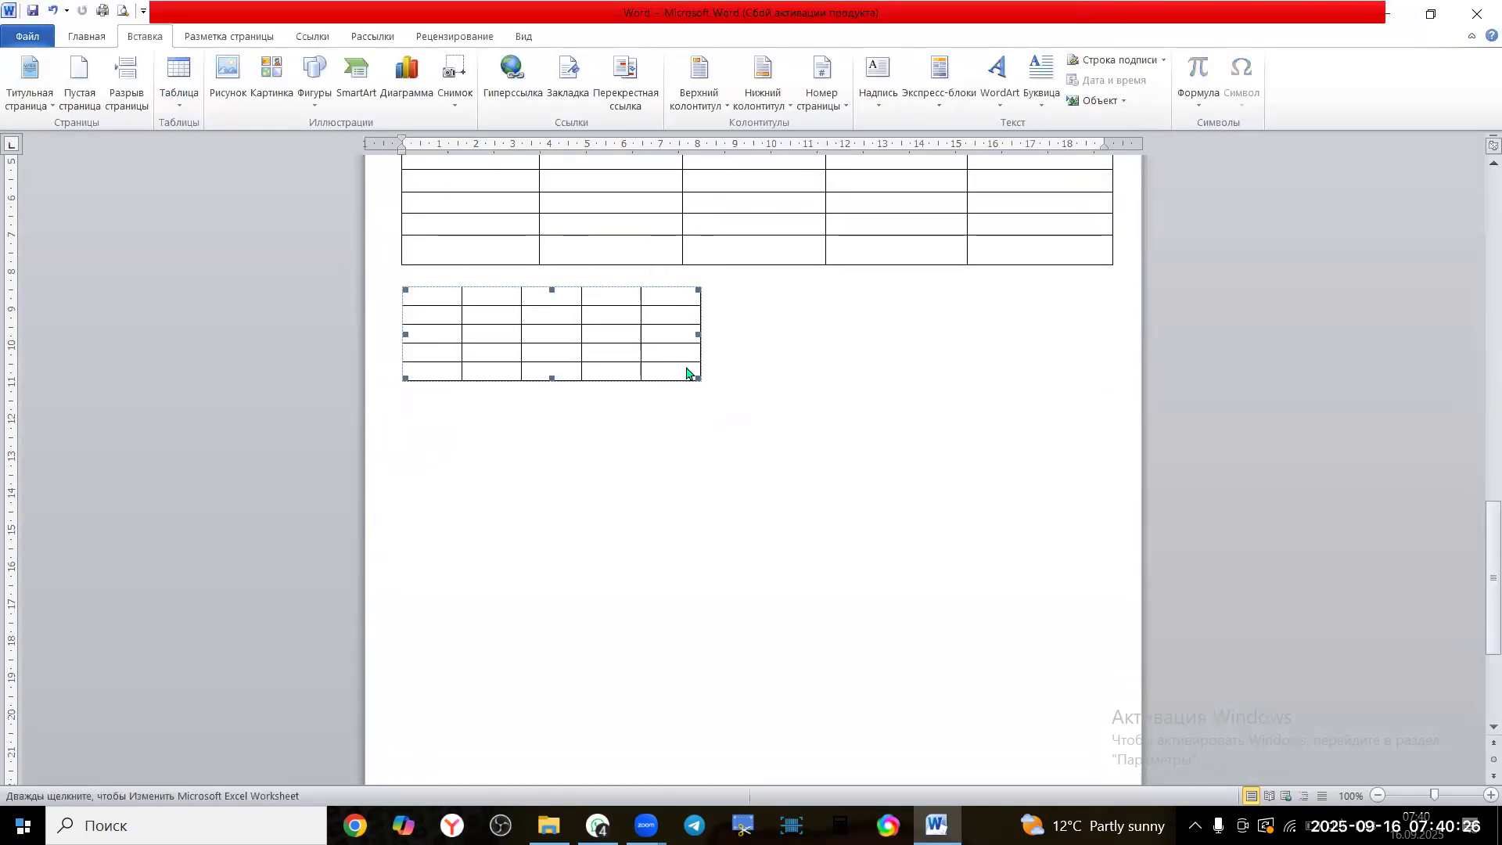
# Enlarge the embedded spreadsheet object to about 17 cm wide and 5 cm high
pyautogui.moveTo(696, 378); pyautogui.dragTo(860, 487)
pyautogui.click(1030, 527)
pyautogui.scroll(2, 1010, 504)
pyautogui.scroll(-1, 1012, 504)
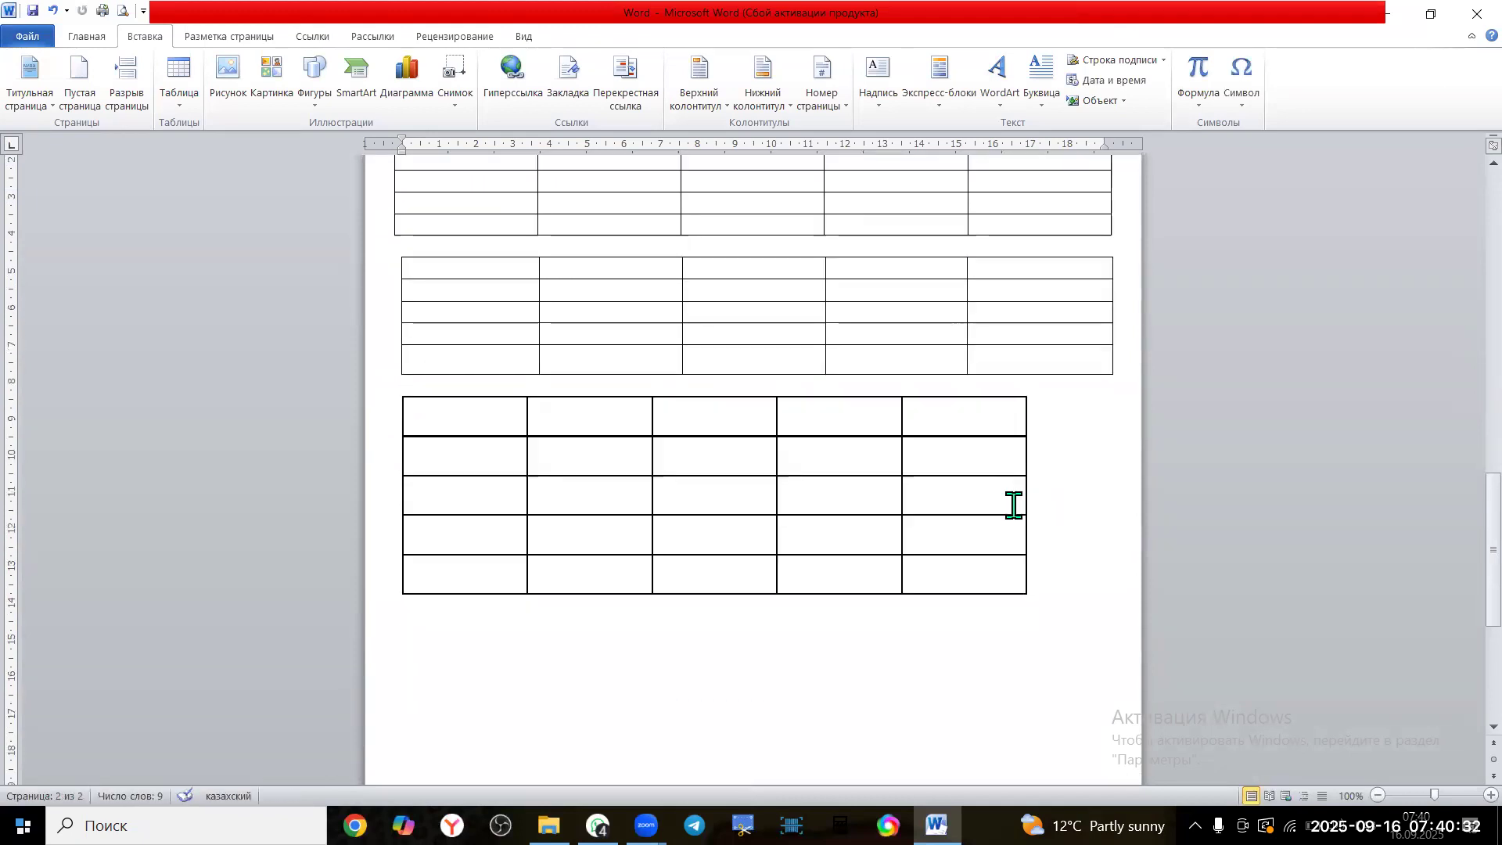
# Open the embedded spreadsheet for editing and enter the headers №, Атауы and Саны in cells A1 to C1
pyautogui.click(510, 430)
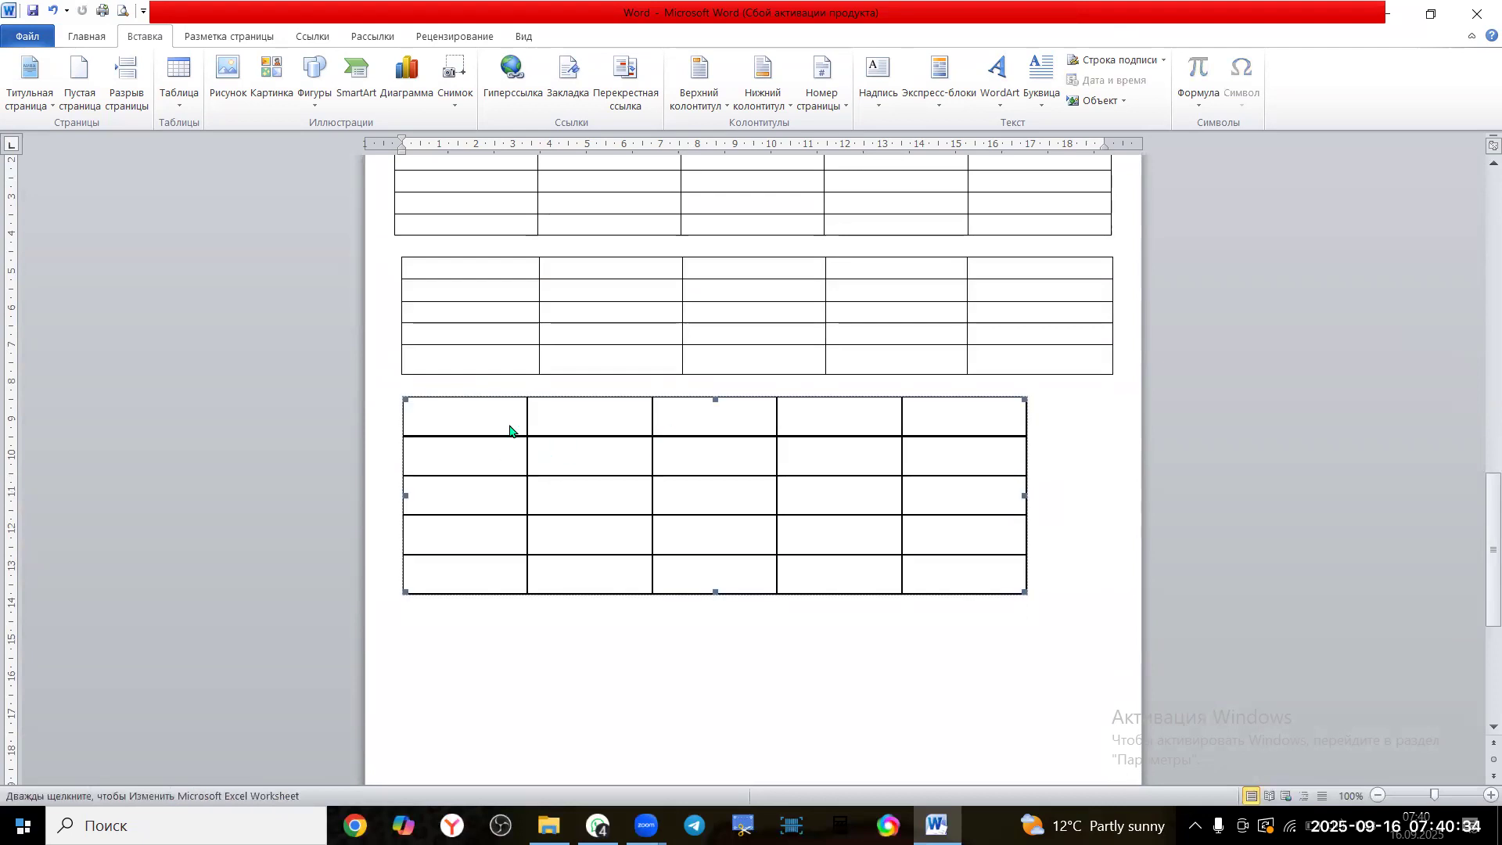
pyautogui.doubleClick(477, 448)
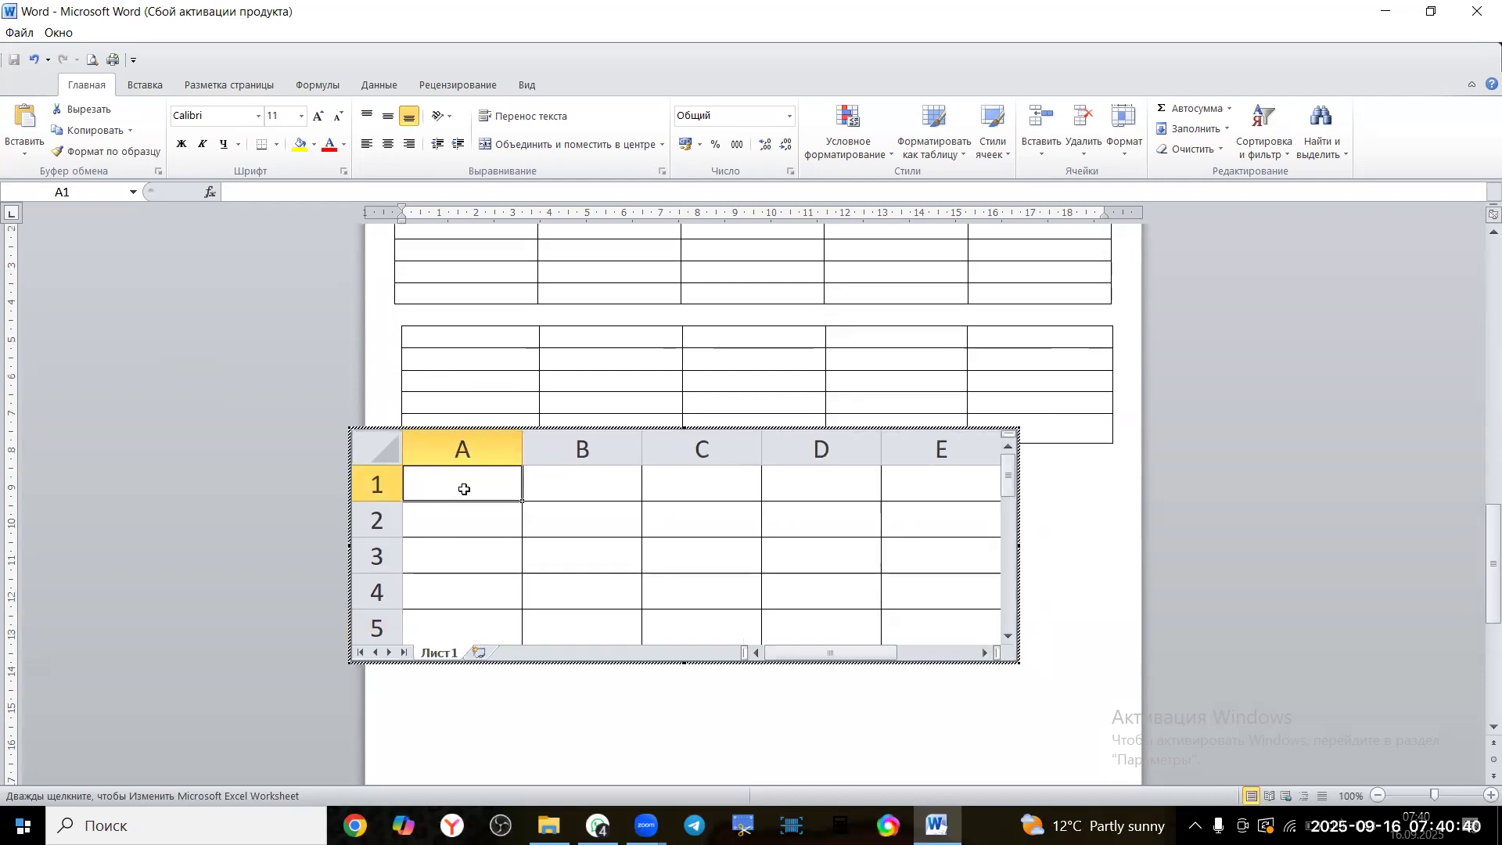
pyautogui.write('№')
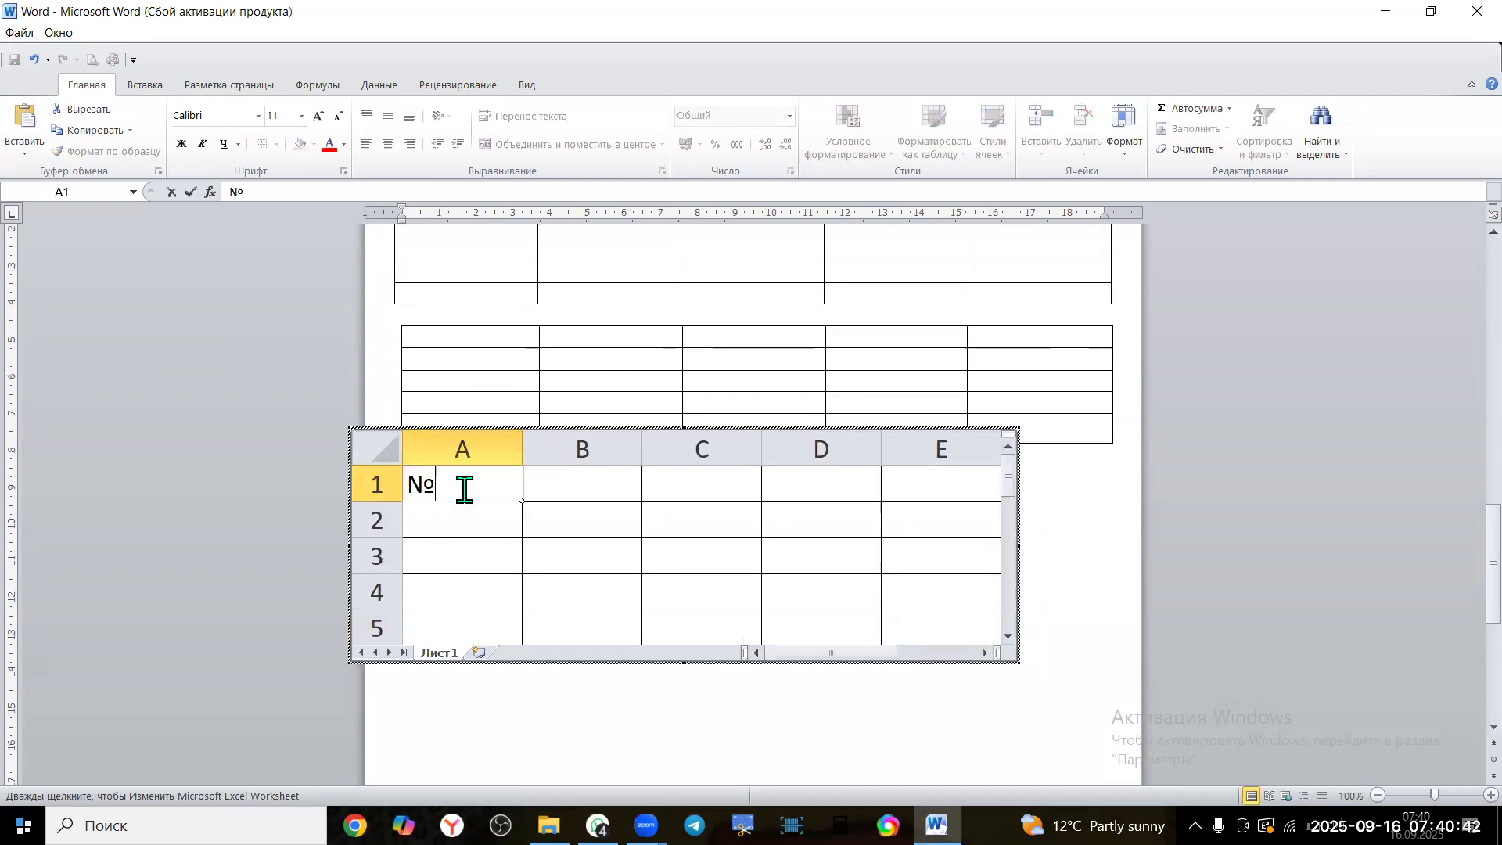
pyautogui.press('Tab')
pyautogui.write('Атауы')
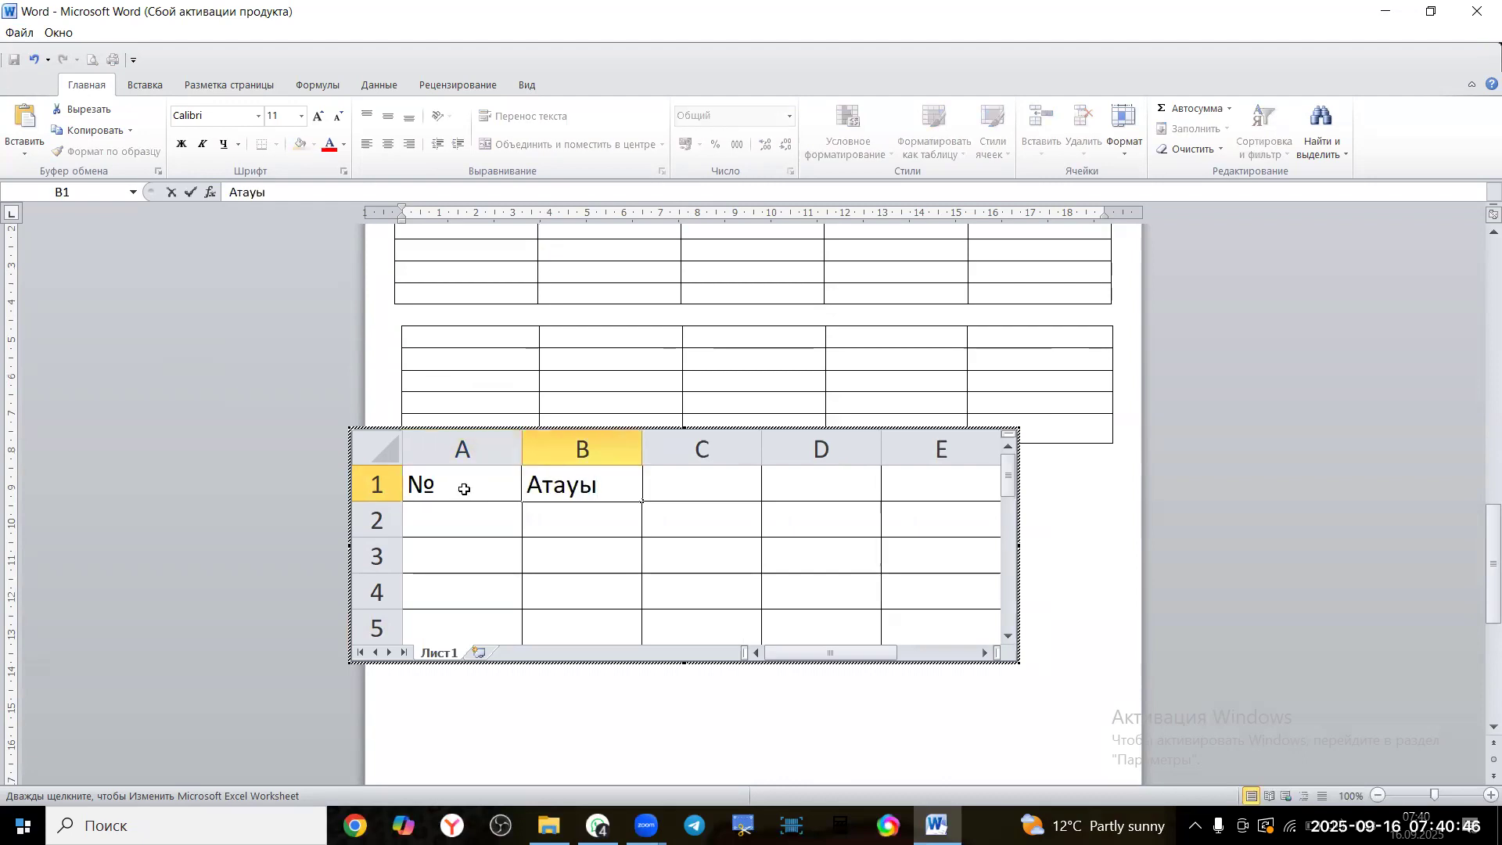
pyautogui.press('Tab')
pyautogui.write('Саны')
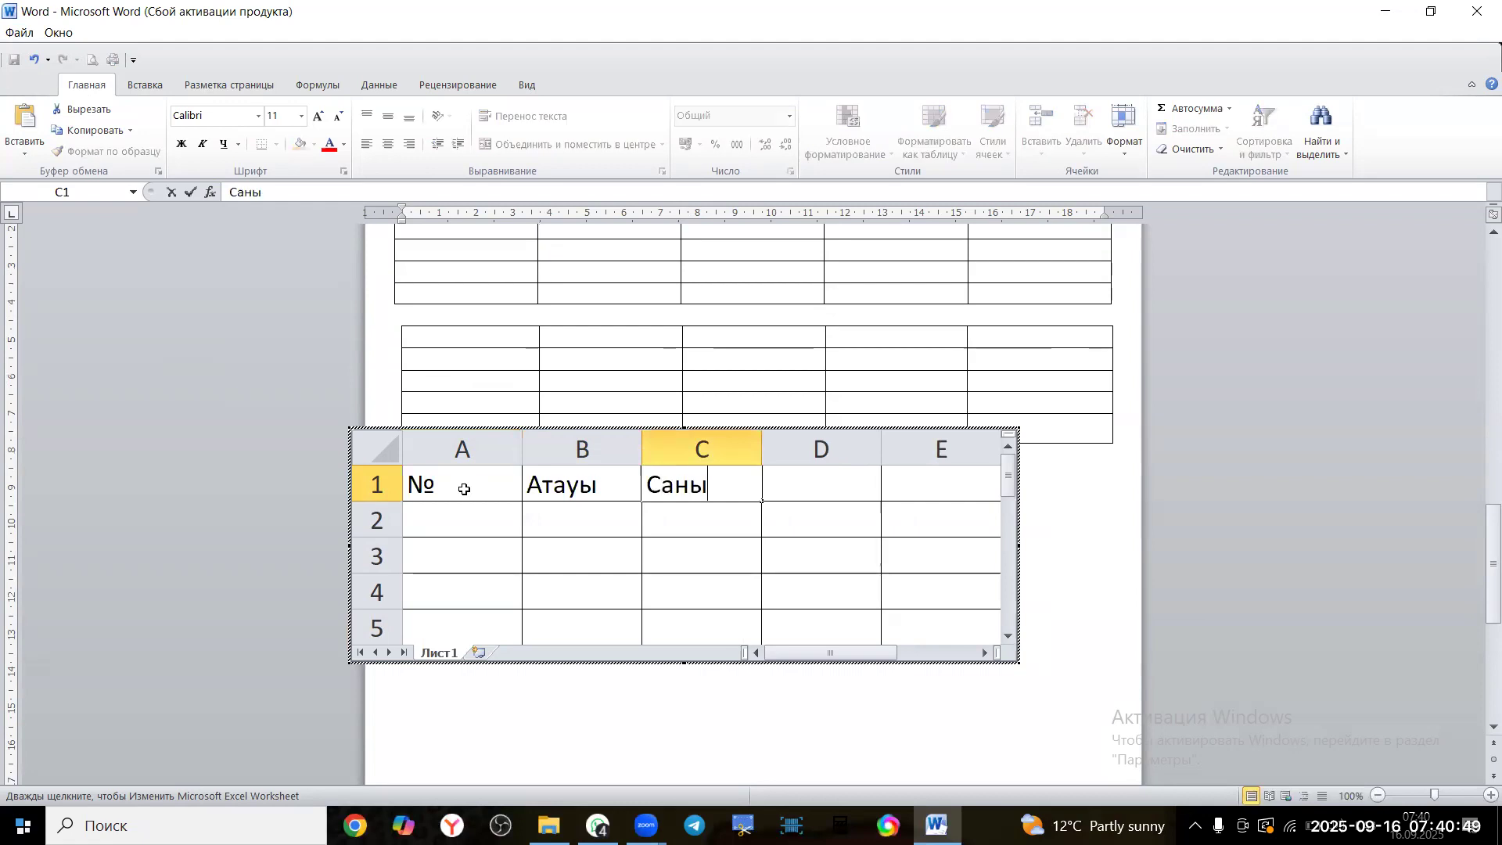
pyautogui.press('Tab')
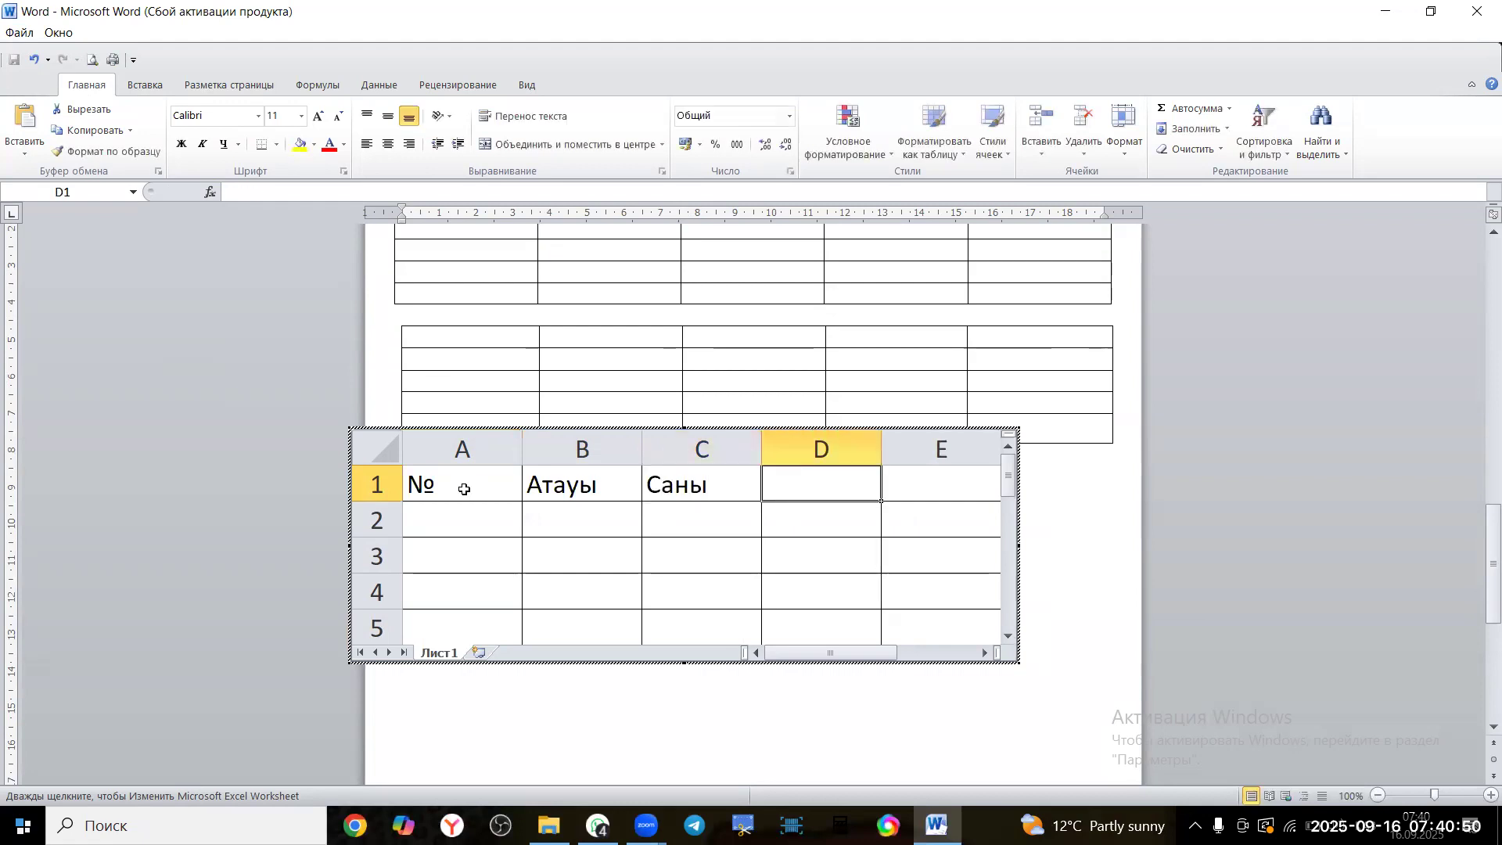
# Enter the headers Бағасы in cell D1 and Суммасы in cell E1
pyautogui.write('Бағасы')
pyautogui.press('BackSpace')
pyautogui.press('BackSpace')
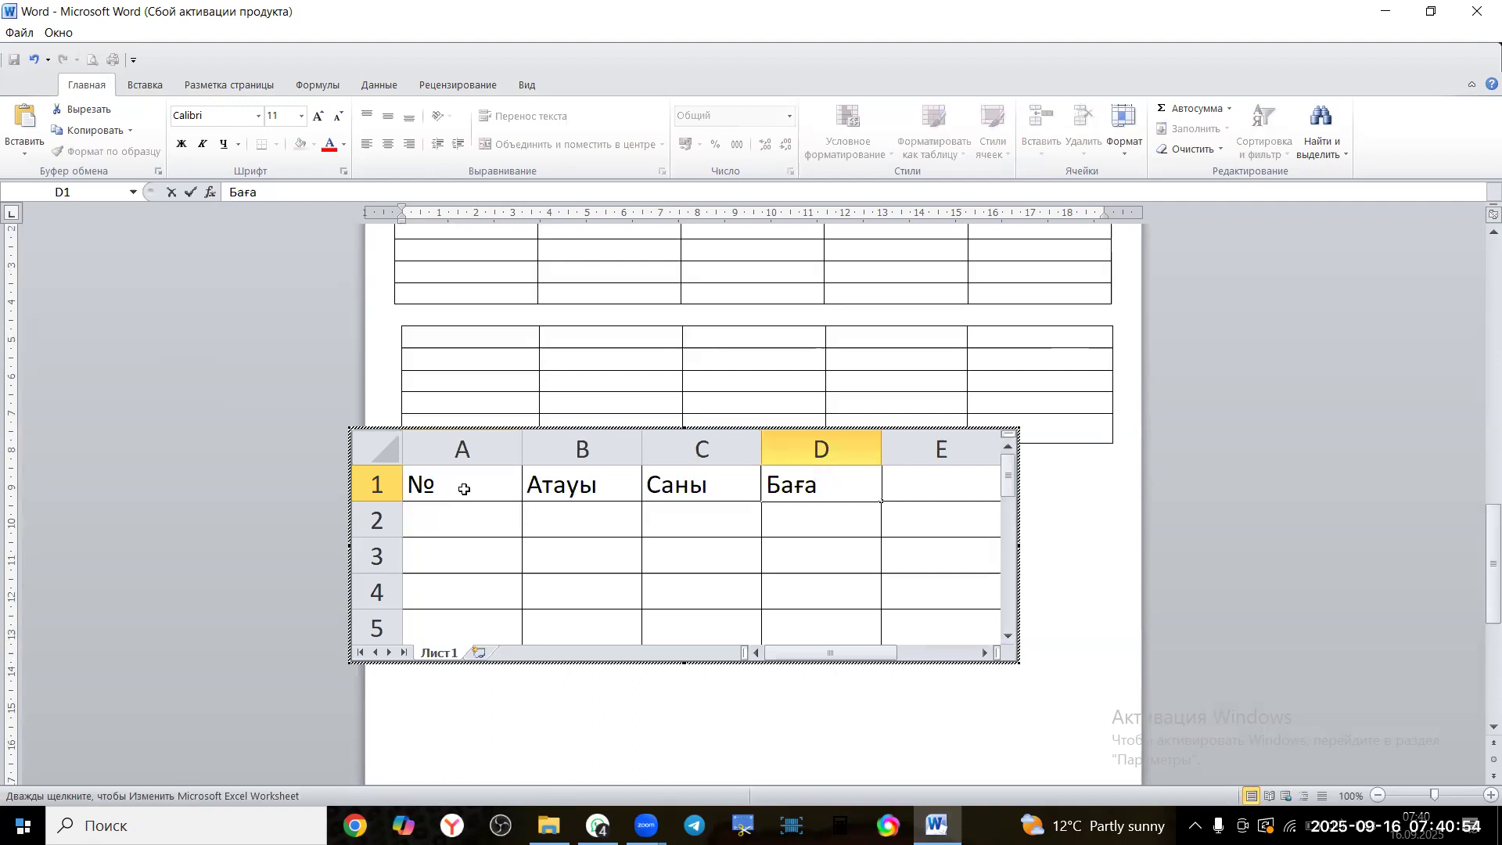
pyautogui.write('сы')
pyautogui.click(916, 487)
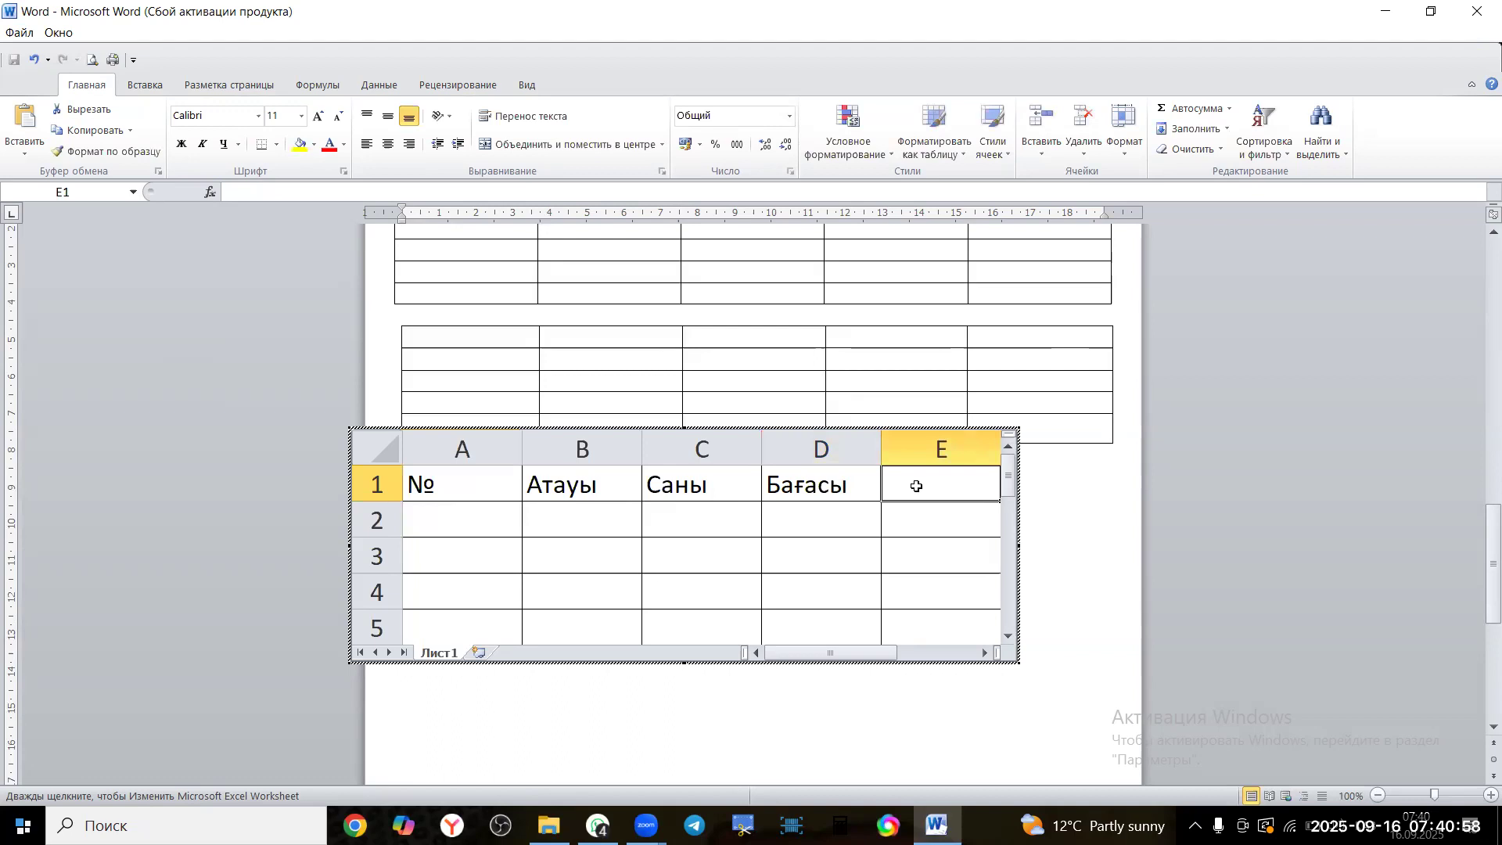
pyautogui.write('Суммасы')
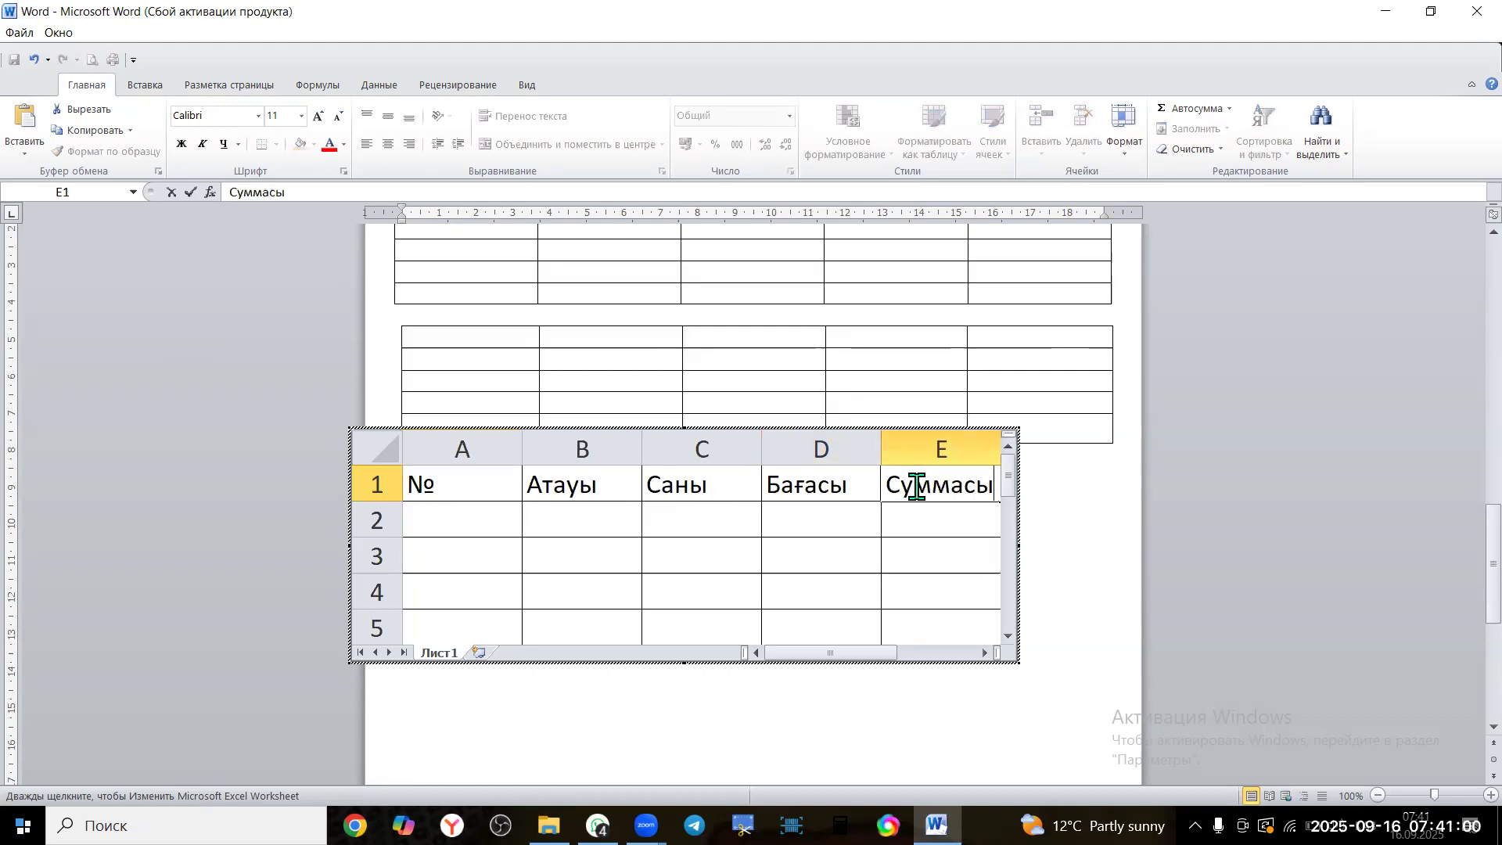
# Centre the contents of cells A1:E5 horizontally and vertically
pyautogui.moveTo(493, 479); pyautogui.dragTo(946, 611)
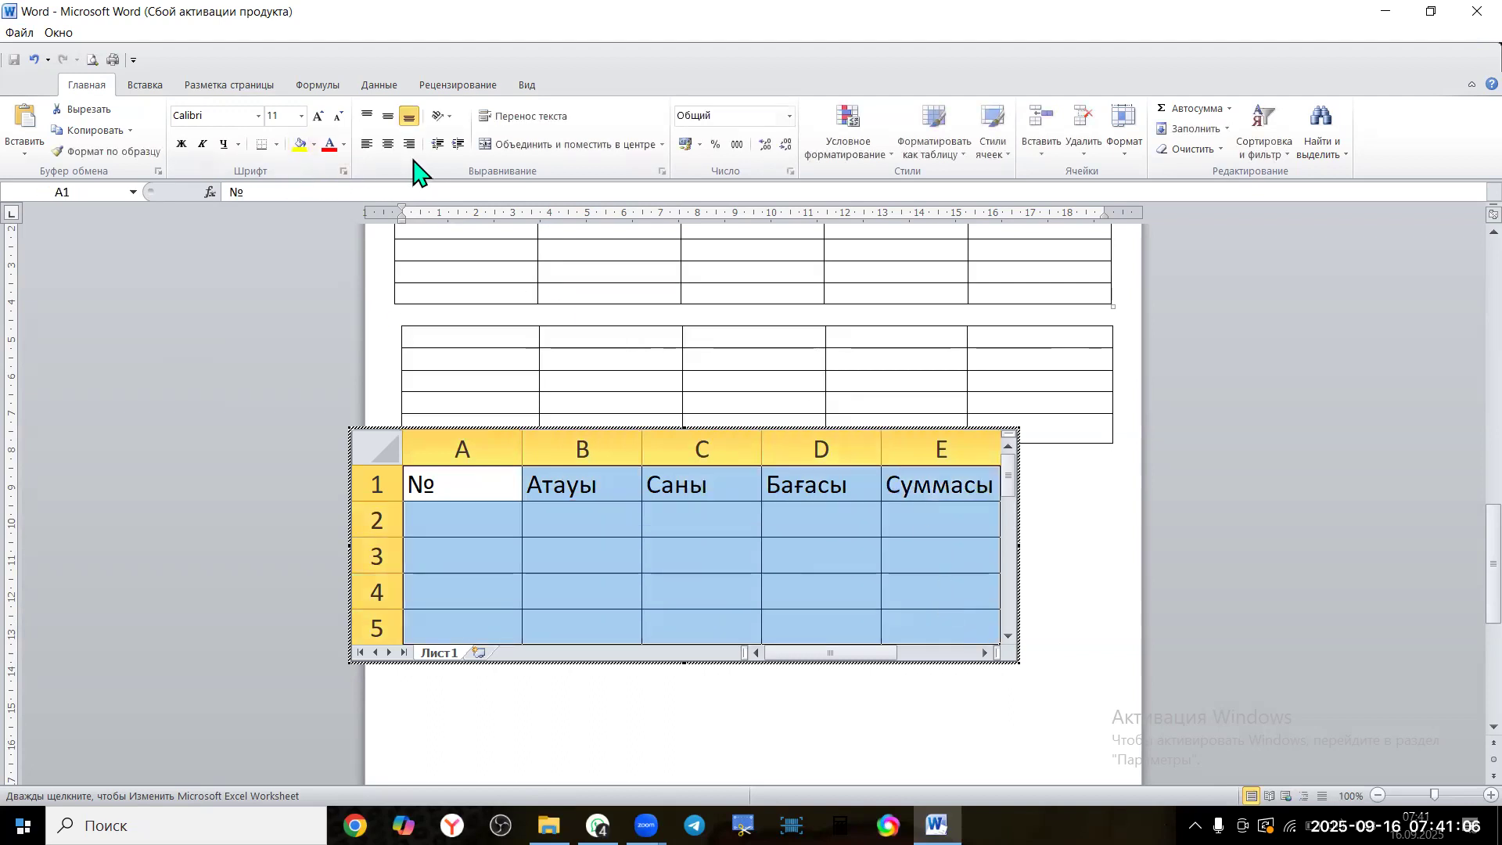
pyautogui.click(389, 146)
pyautogui.click(388, 117)
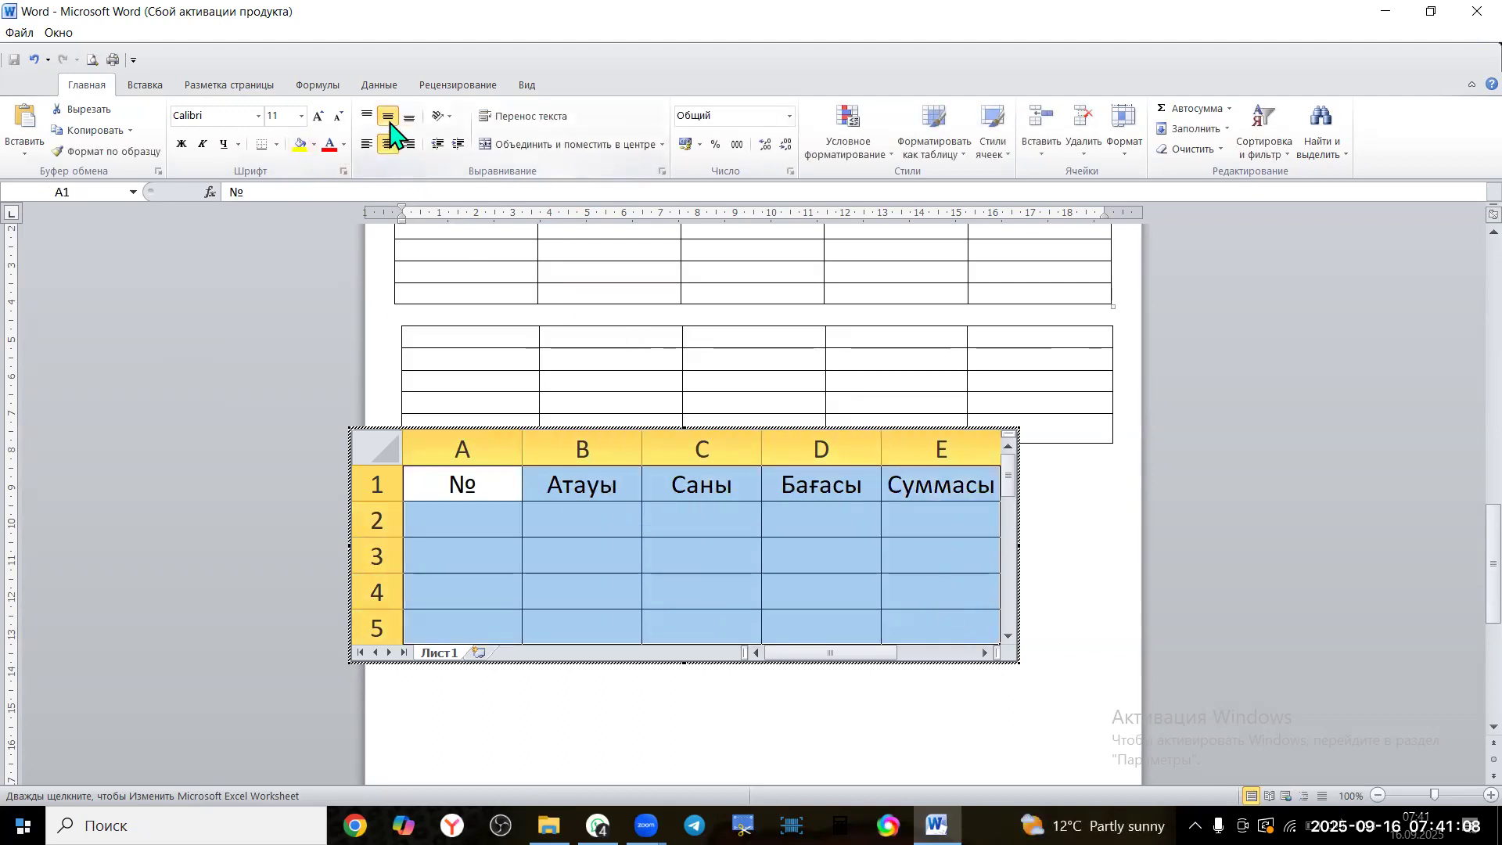
# Narrow the № column to fit short numbers and widen the Атауы column
pyautogui.click(477, 521)
pyautogui.moveTo(524, 456); pyautogui.dragTo(446, 465)
pyautogui.moveTo(567, 446); pyautogui.dragTo(656, 447)
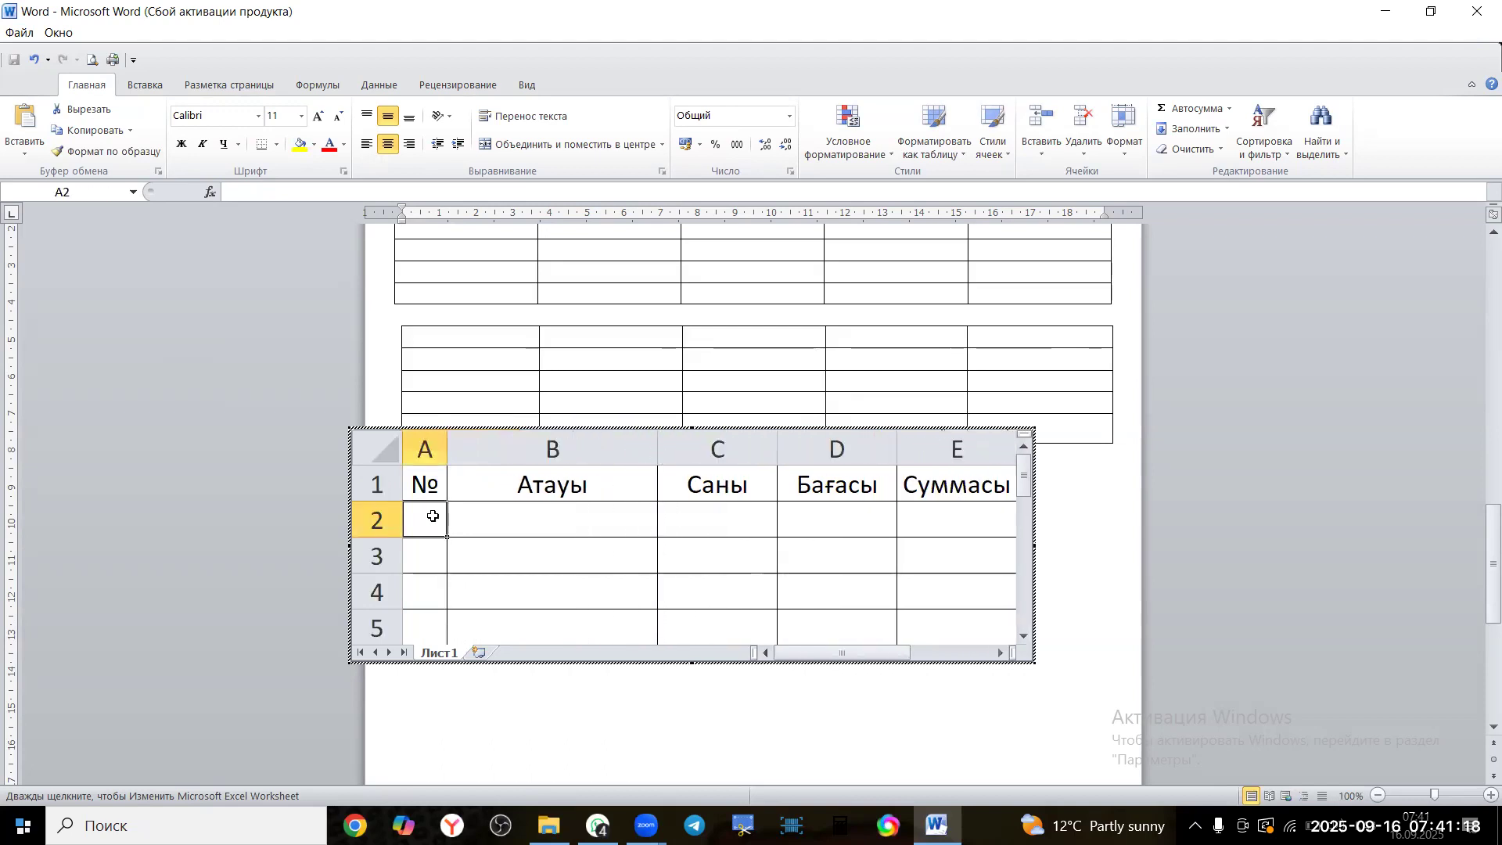
# Number the rows 1 to 4 in cells A2 to A5 of the № column
pyautogui.write('1')
pyautogui.press('Return')
pyautogui.write('2')
pyautogui.press('Return')
pyautogui.write('3')
pyautogui.press('Return')
pyautogui.write('4')
# Enter the item names Қарындаш in cell B2 and Қалам in cell B3
pyautogui.press('Tab')
pyautogui.press('Up')
pyautogui.press('Up')
pyautogui.press('Up')
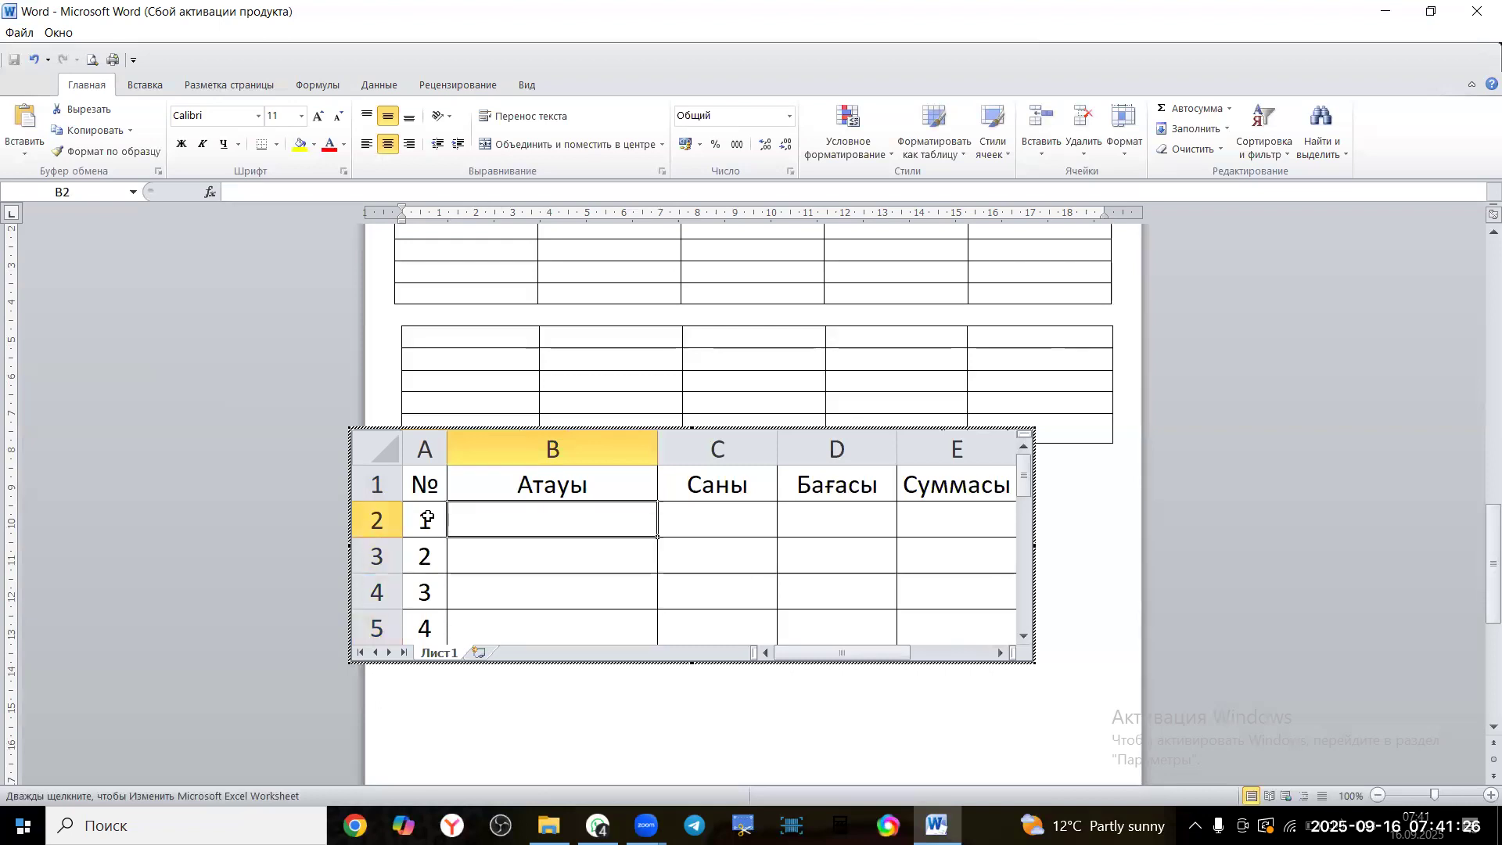
pyautogui.write('Қа')
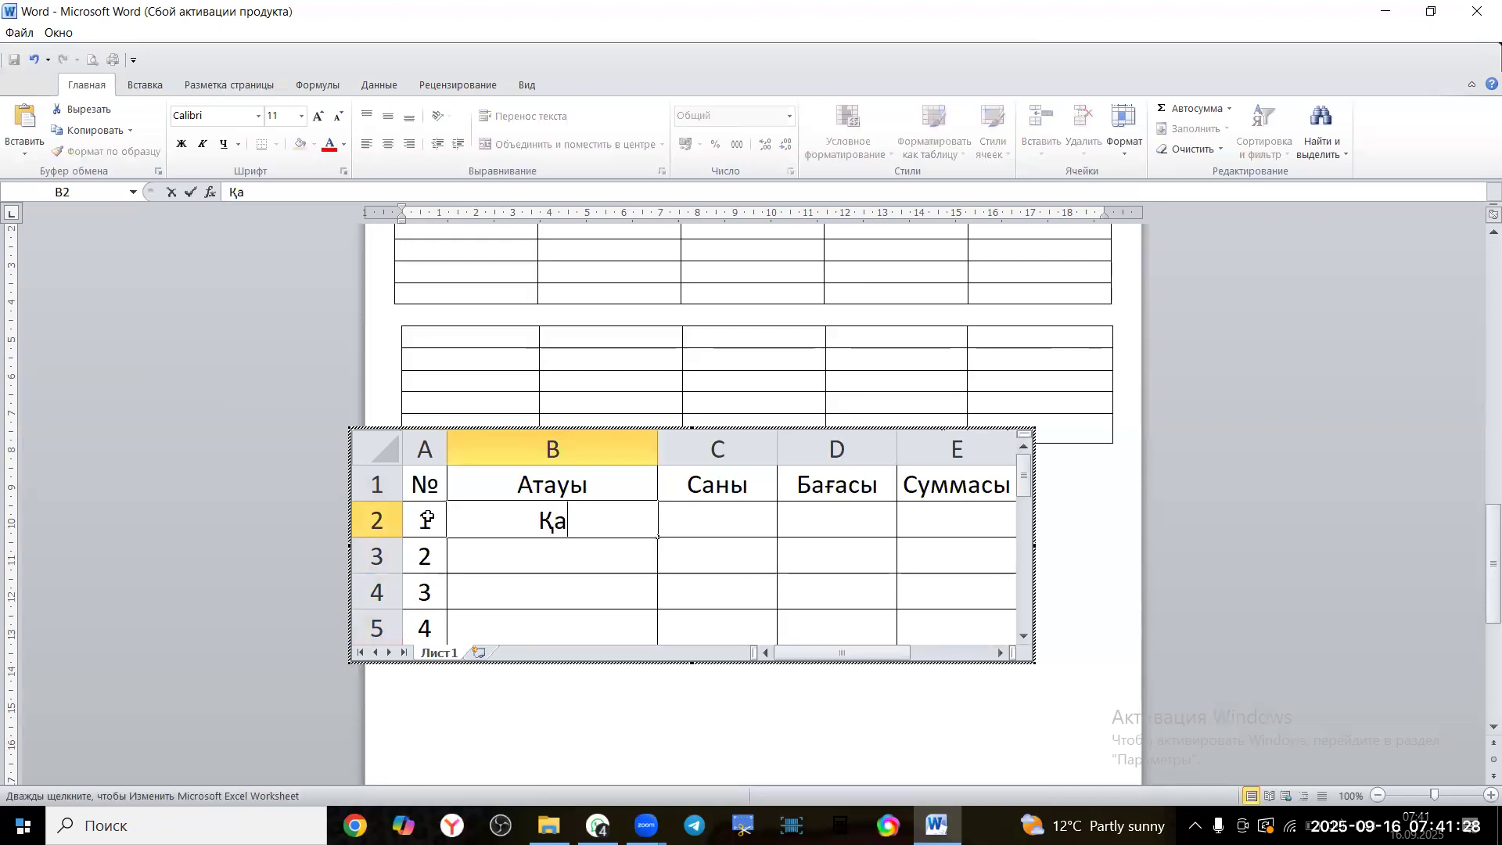
pyautogui.write('рындаш')
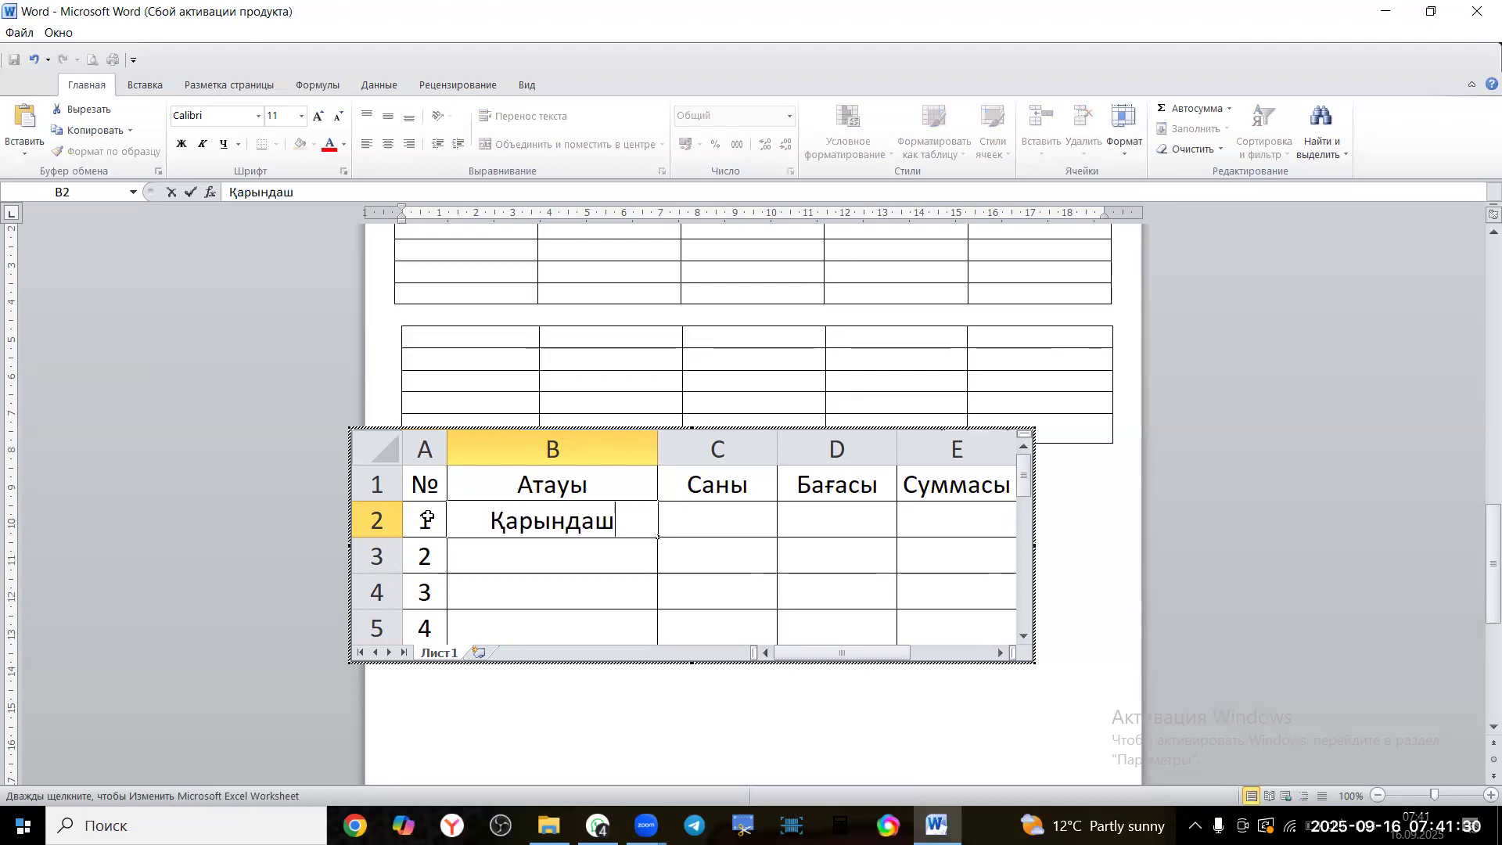
pyautogui.press('Return')
pyautogui.write('Қалам')
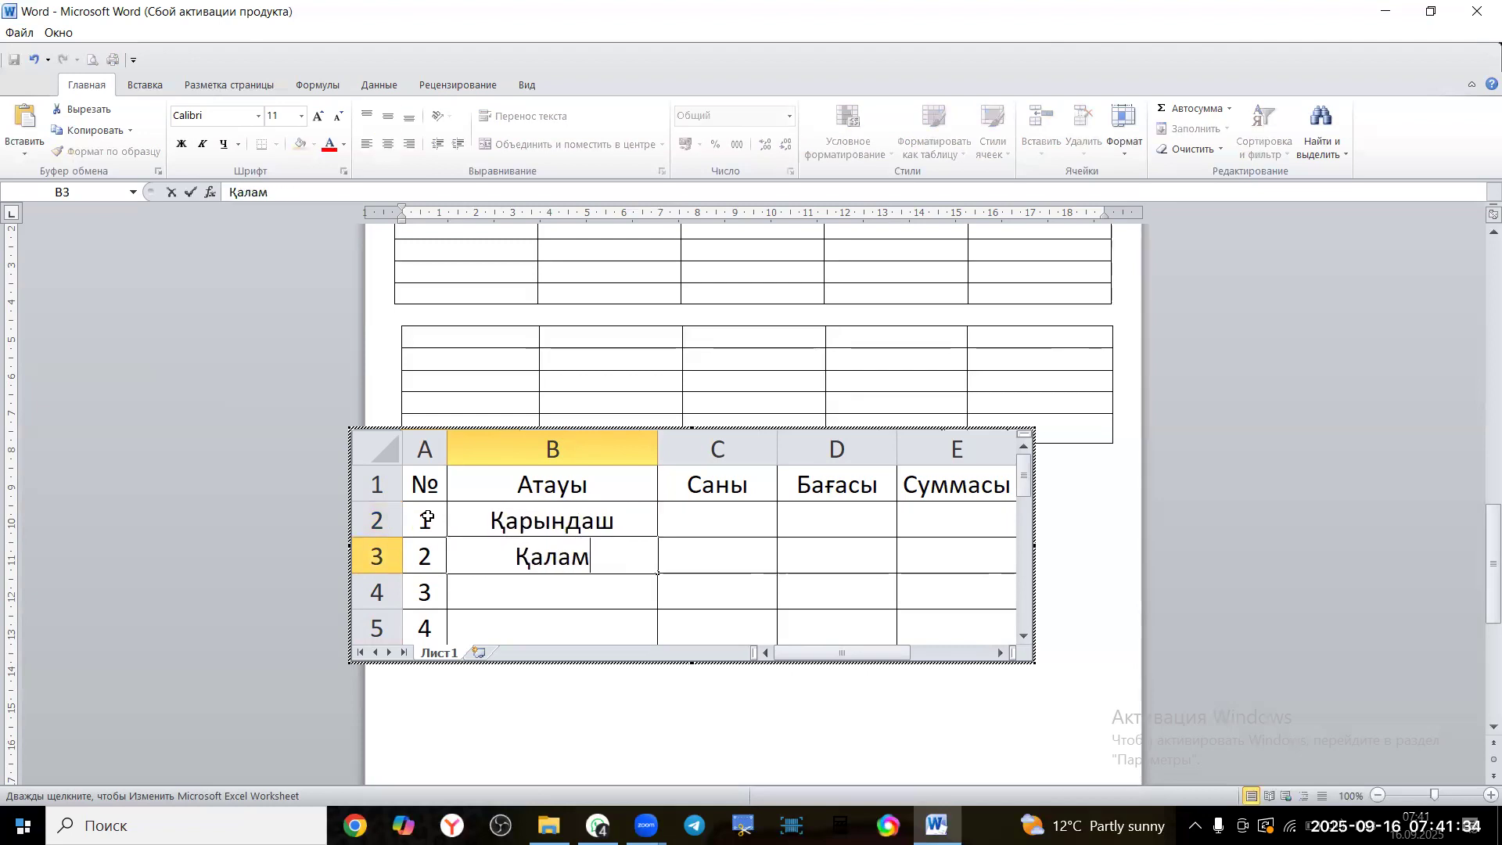
# Enter the item names Сызғыш in cell B4 and Кетіргіш in cell B5
pyautogui.press('Return')
pyautogui.write('Сызғыщ')
pyautogui.press('BackSpace')
pyautogui.write('ш')
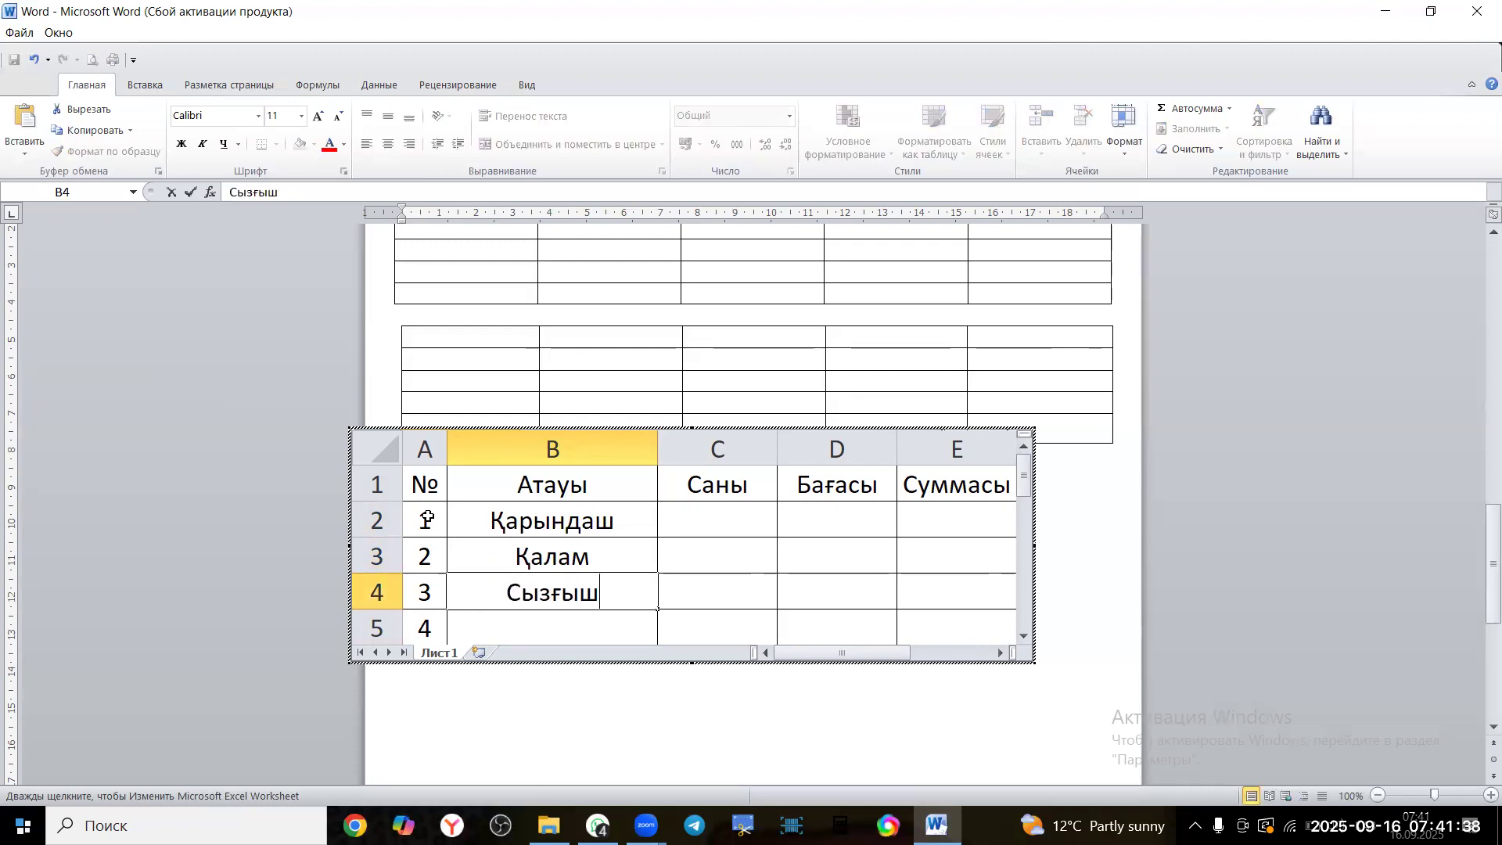
pyautogui.press('Return')
pyautogui.write('К')
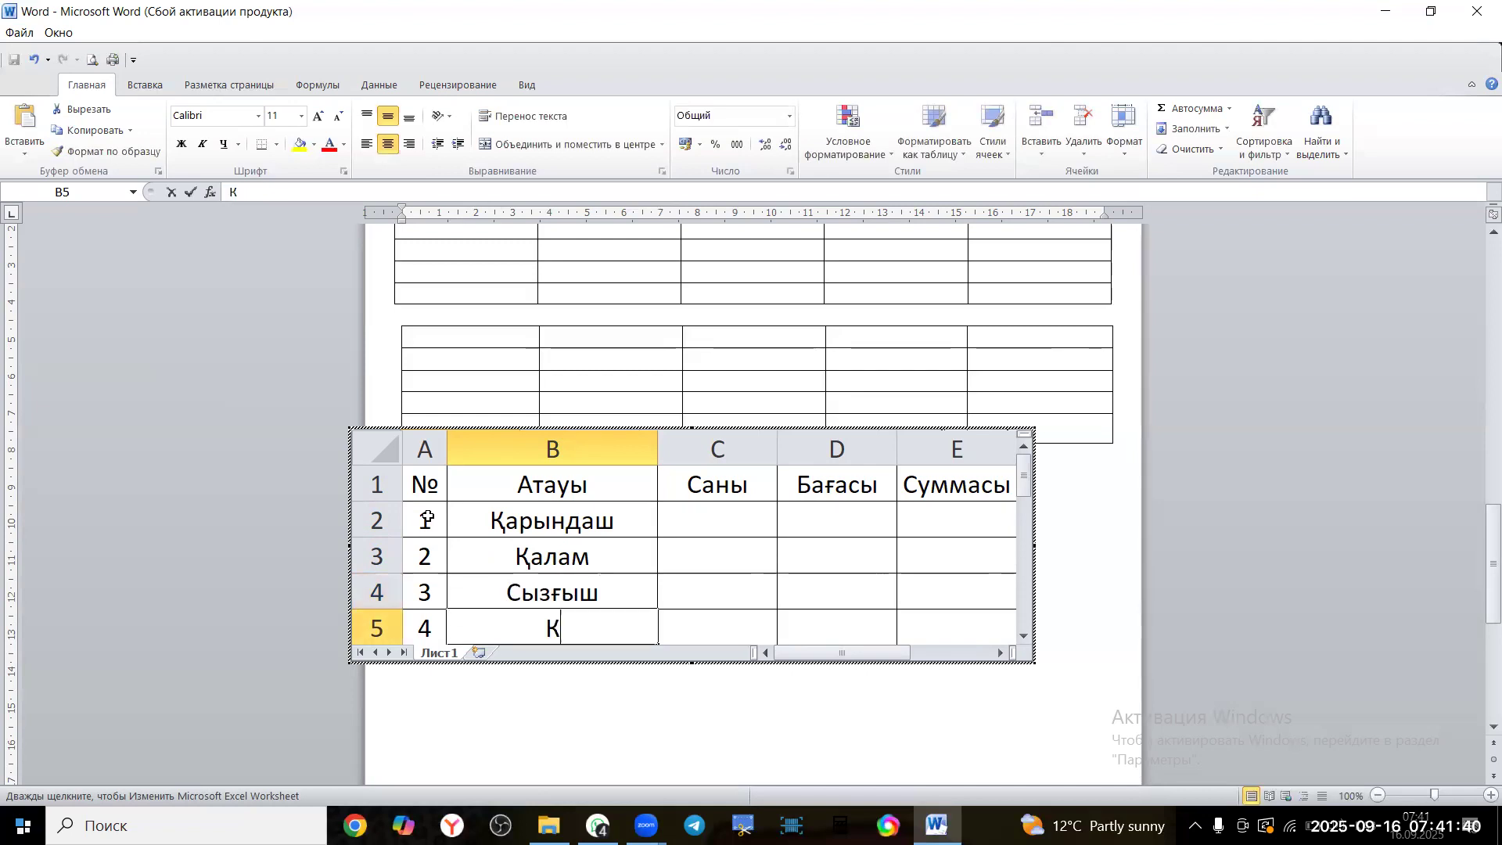
pyautogui.write('етіргіш')
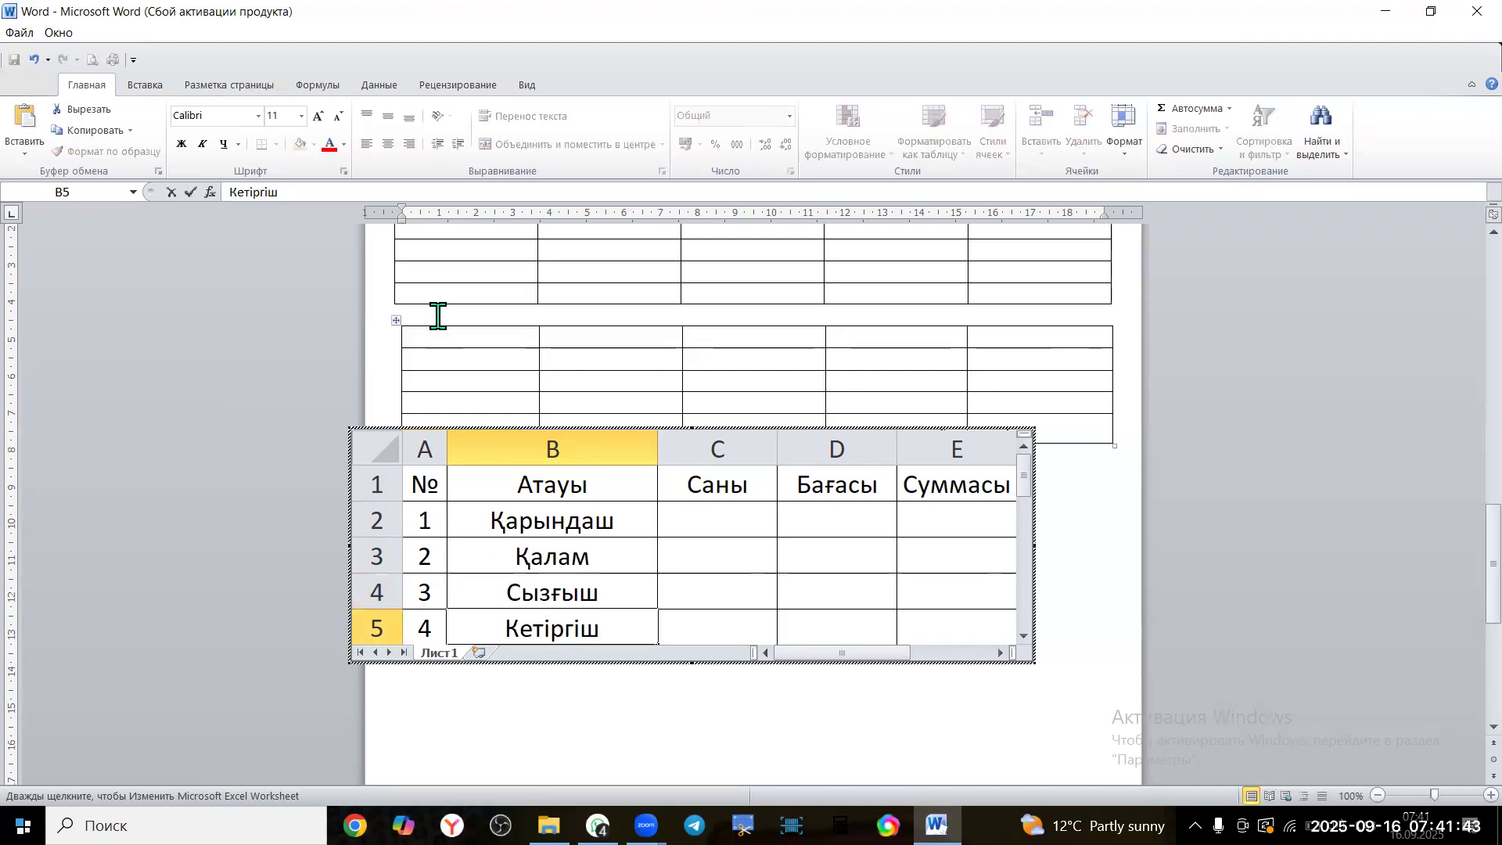
# Fill the Саны column with the quantities 10, 12, 35 and 99 in cells C2 to C5
pyautogui.click(714, 513)
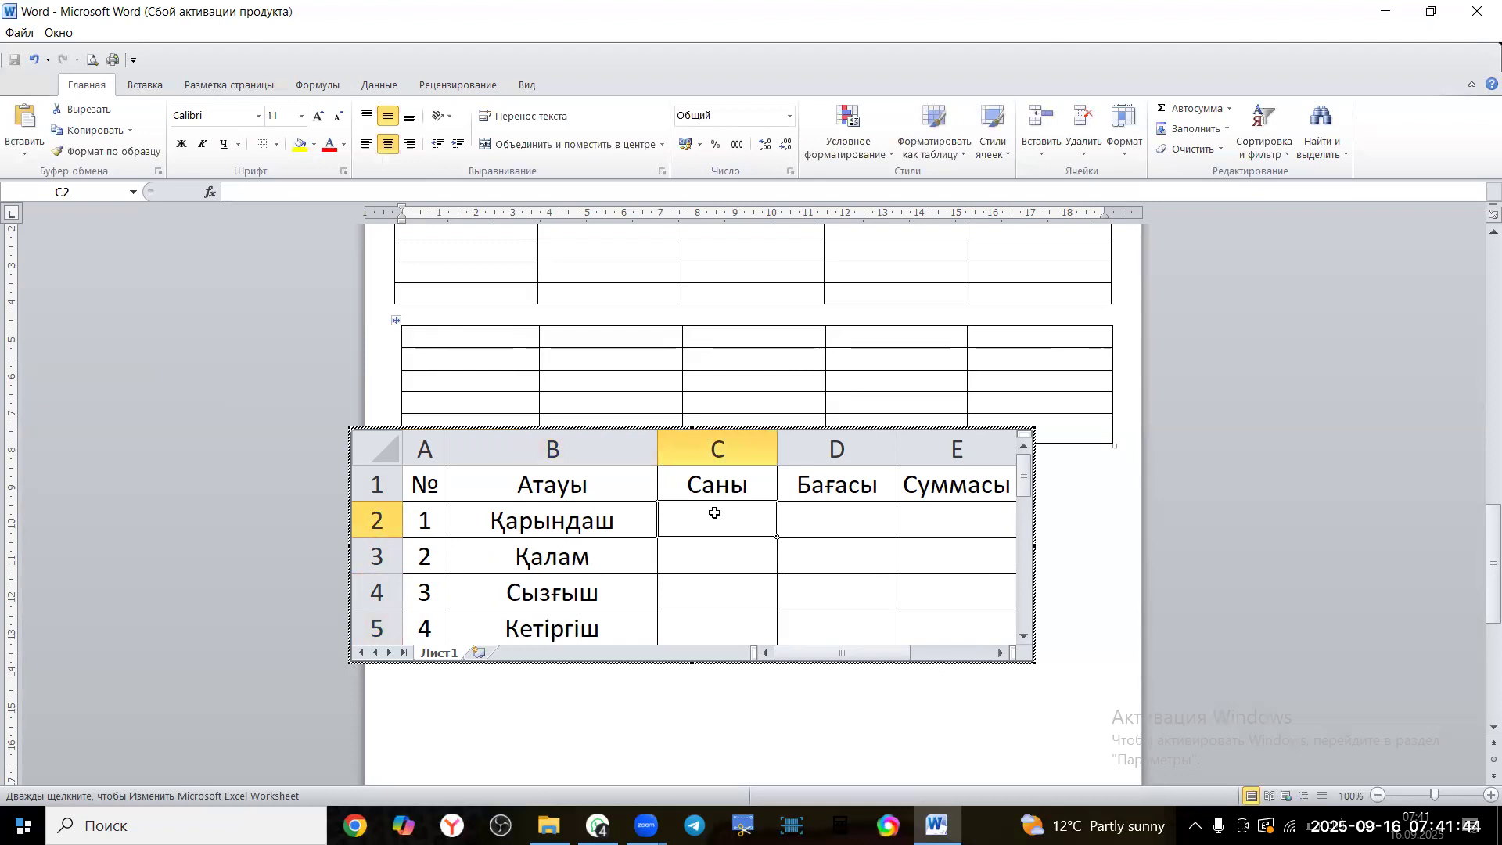
pyautogui.write('10')
pyautogui.press('Return')
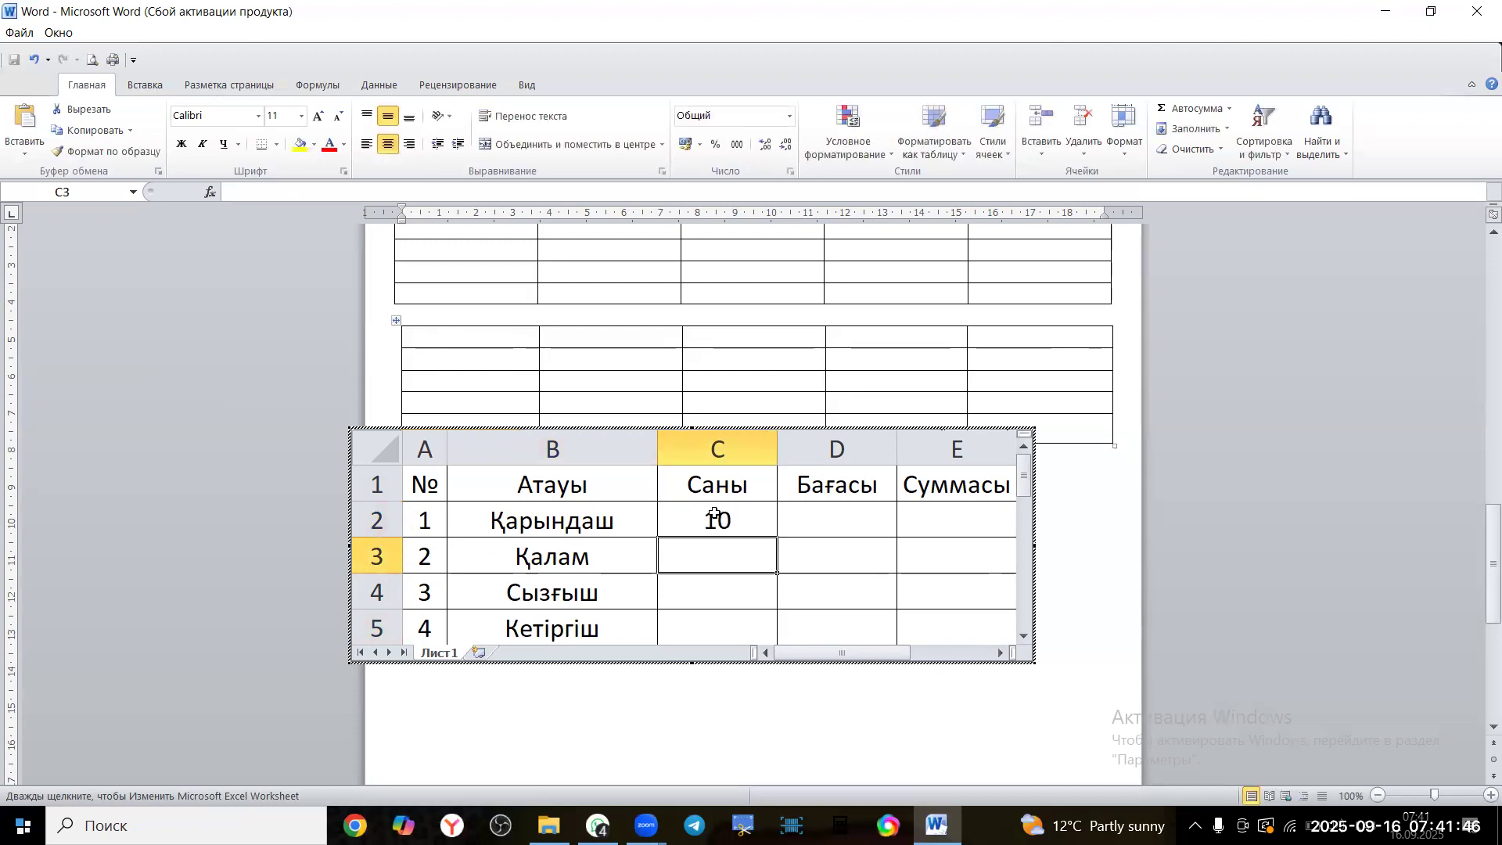
pyautogui.write('12')
pyautogui.press('Return')
pyautogui.write('35')
pyautogui.press('Return')
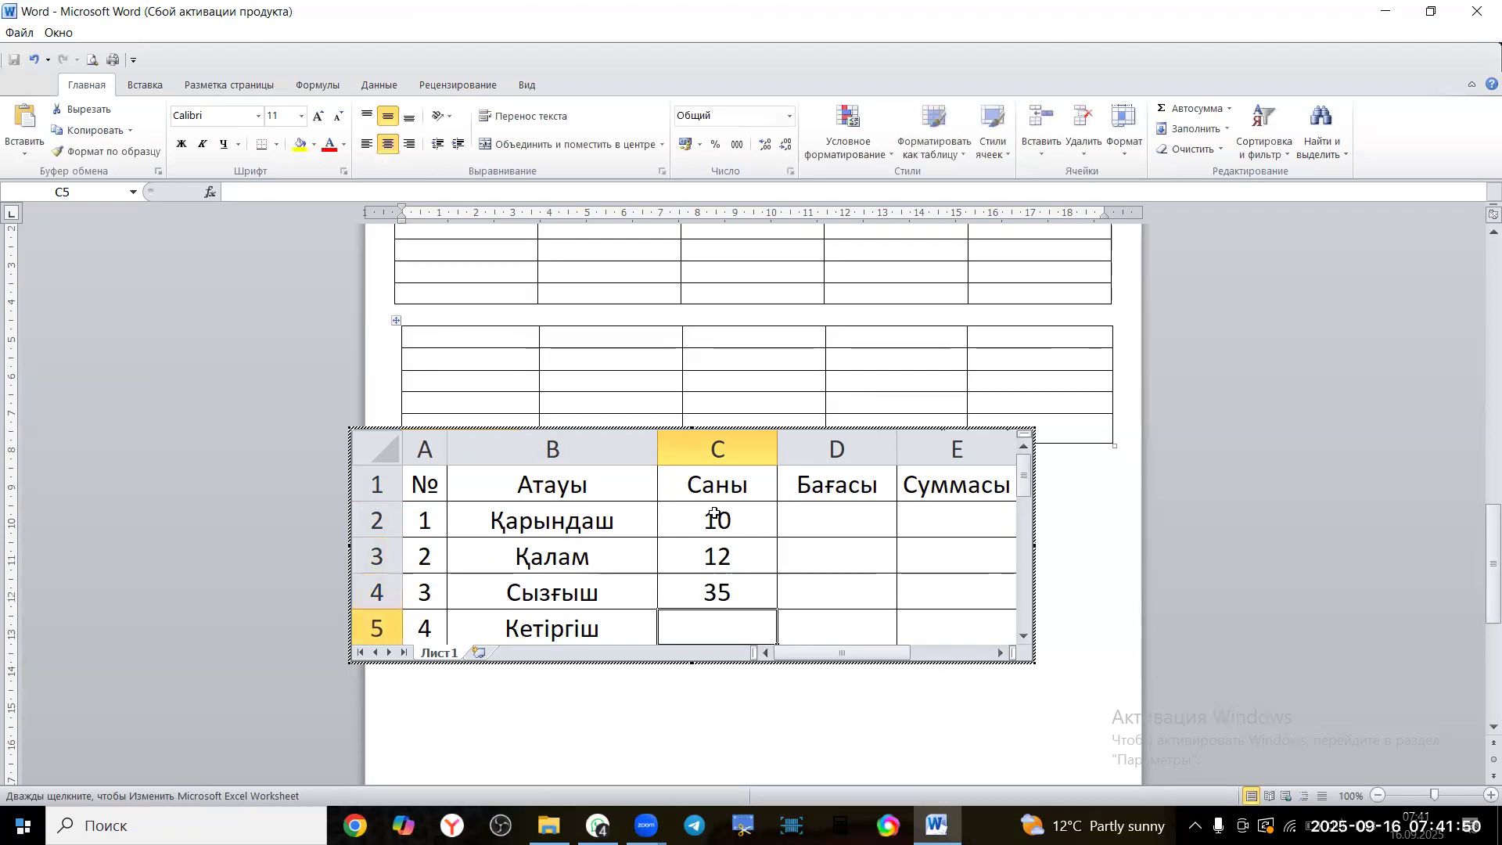
pyautogui.write('99')
# Fill the Бағасы column with the prices 120, 150, 205 and 86 in cells D2 to D5
pyautogui.click(796, 513)
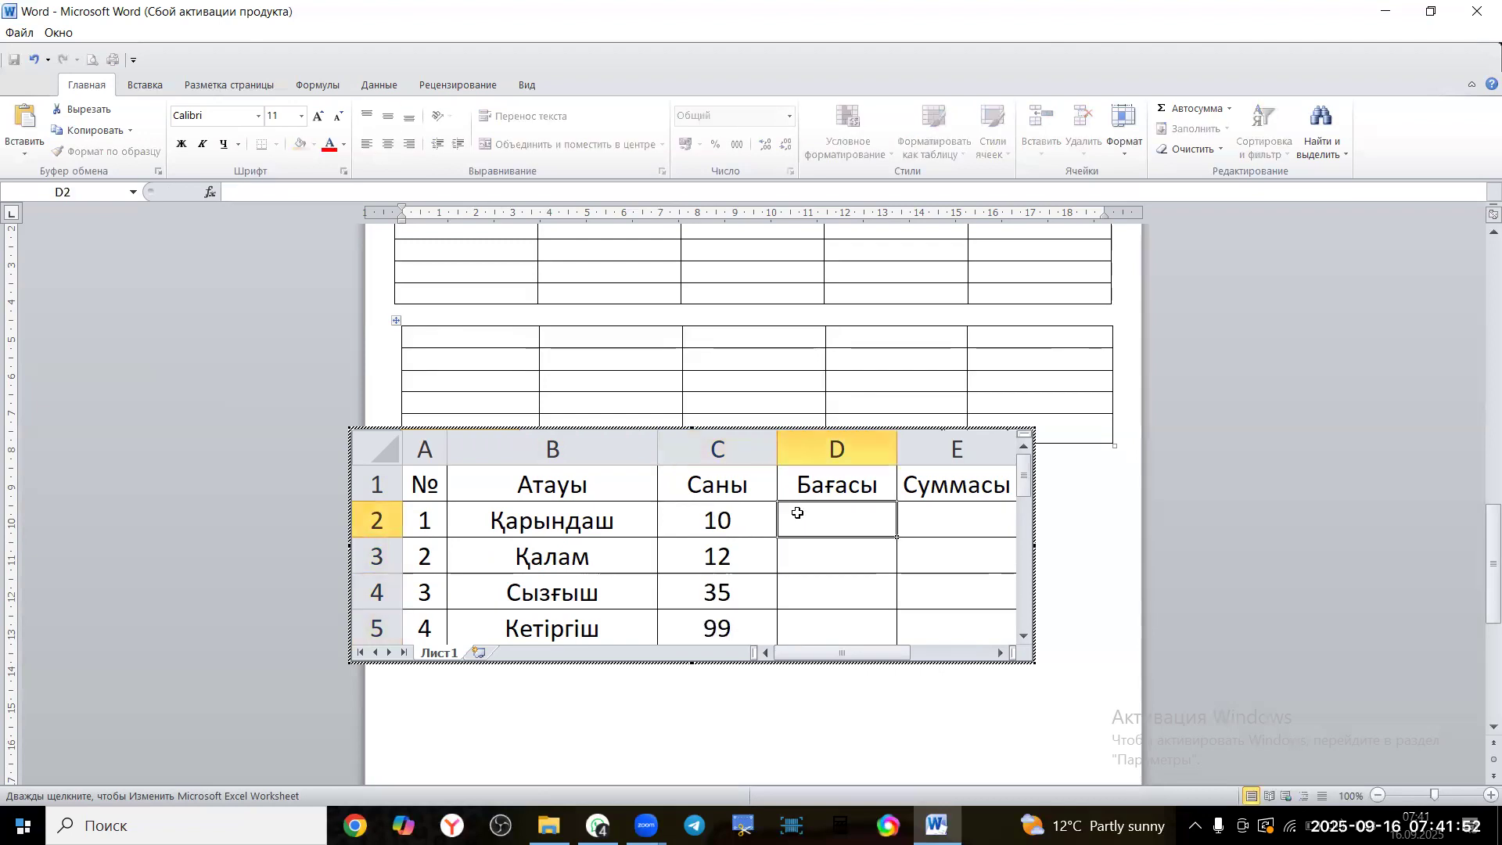
pyautogui.write('120')
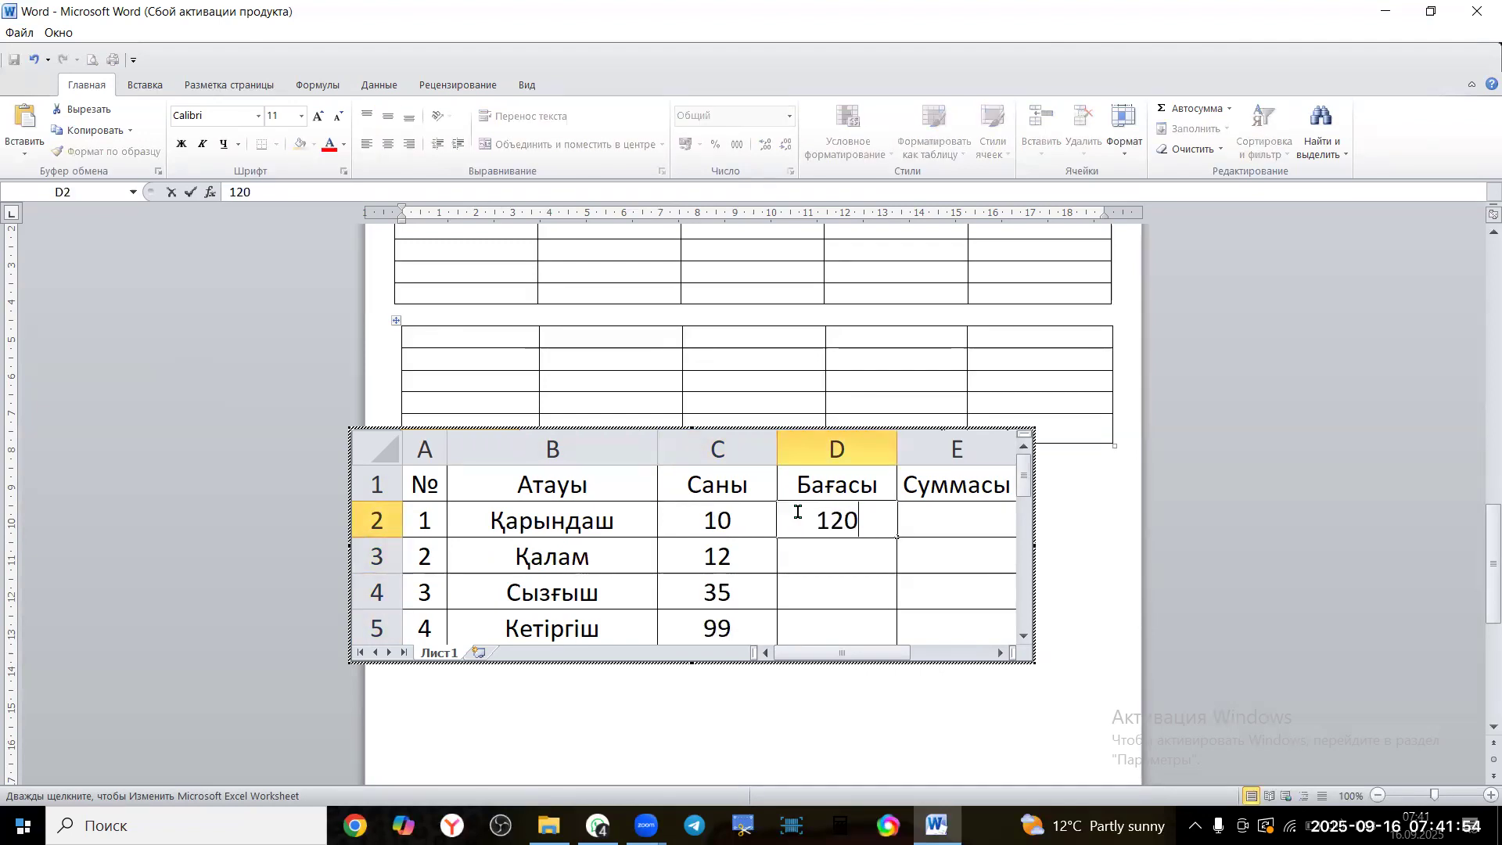
pyautogui.press('Return')
pyautogui.write('150')
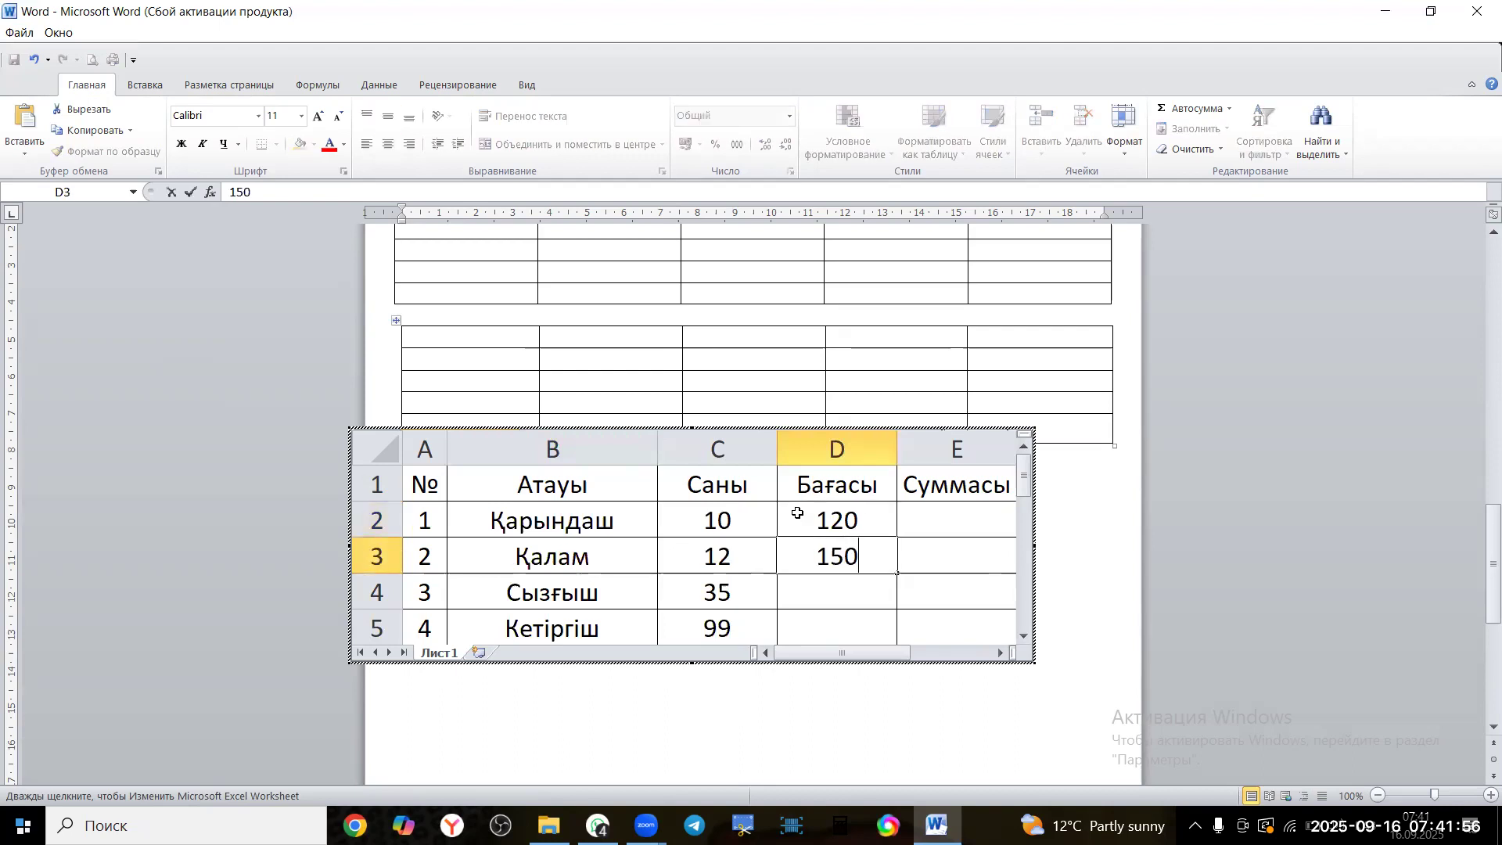
pyautogui.press('Return')
pyautogui.write('205')
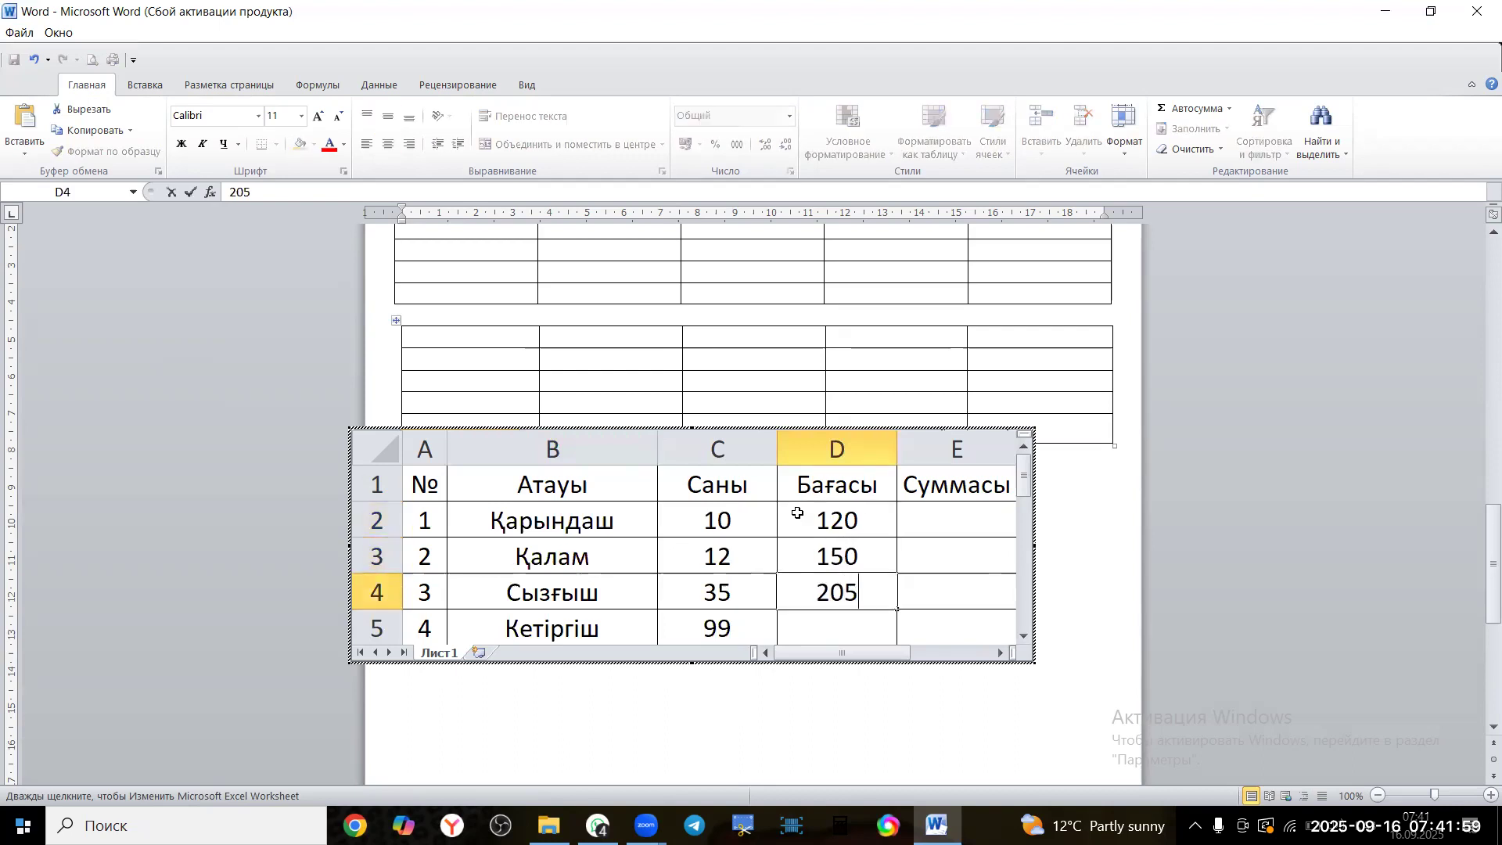
pyautogui.press('Return')
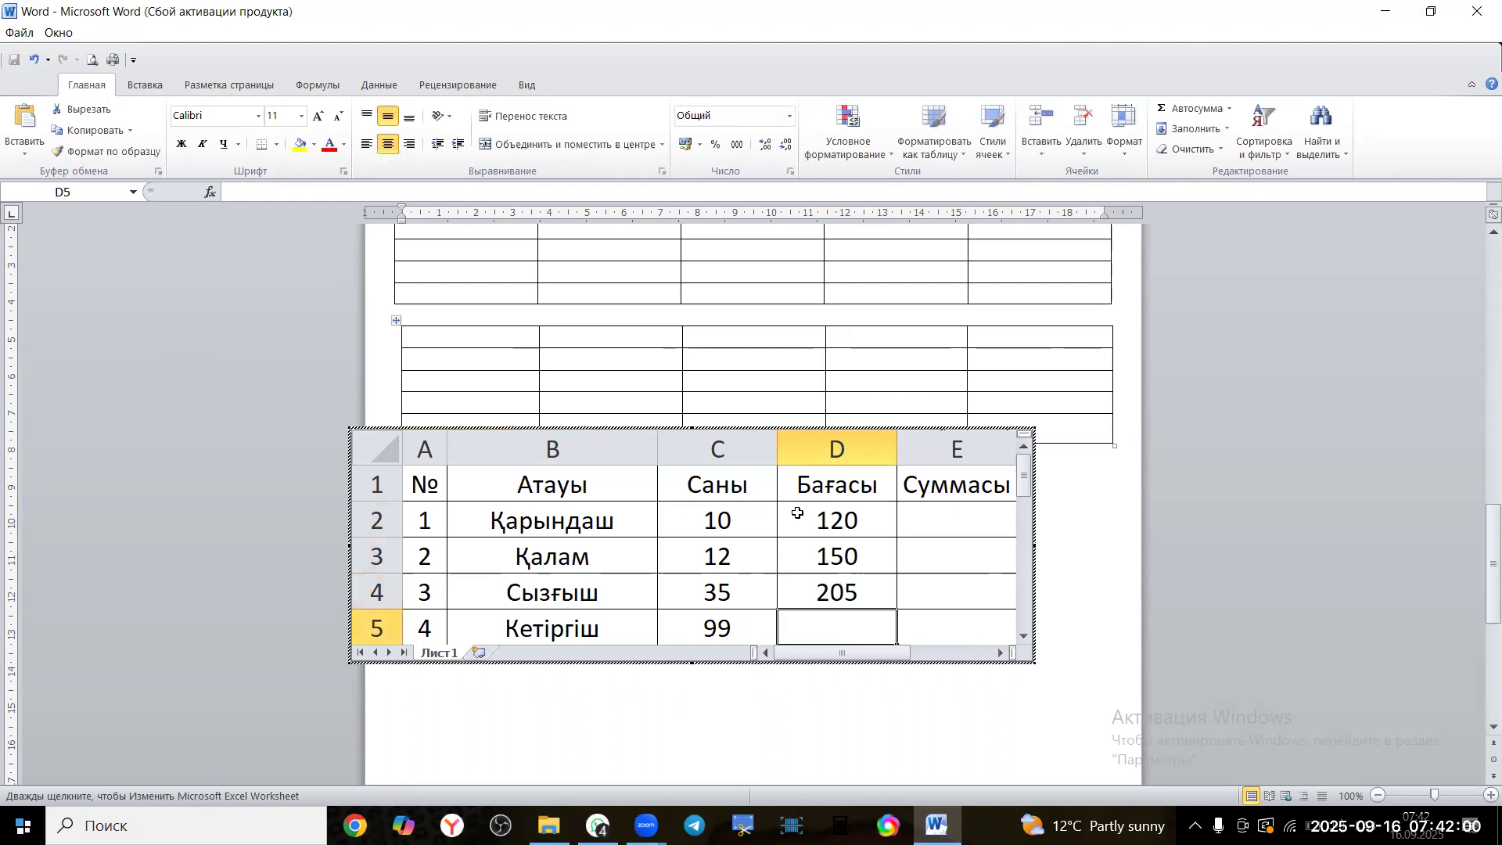
pyautogui.write('86')
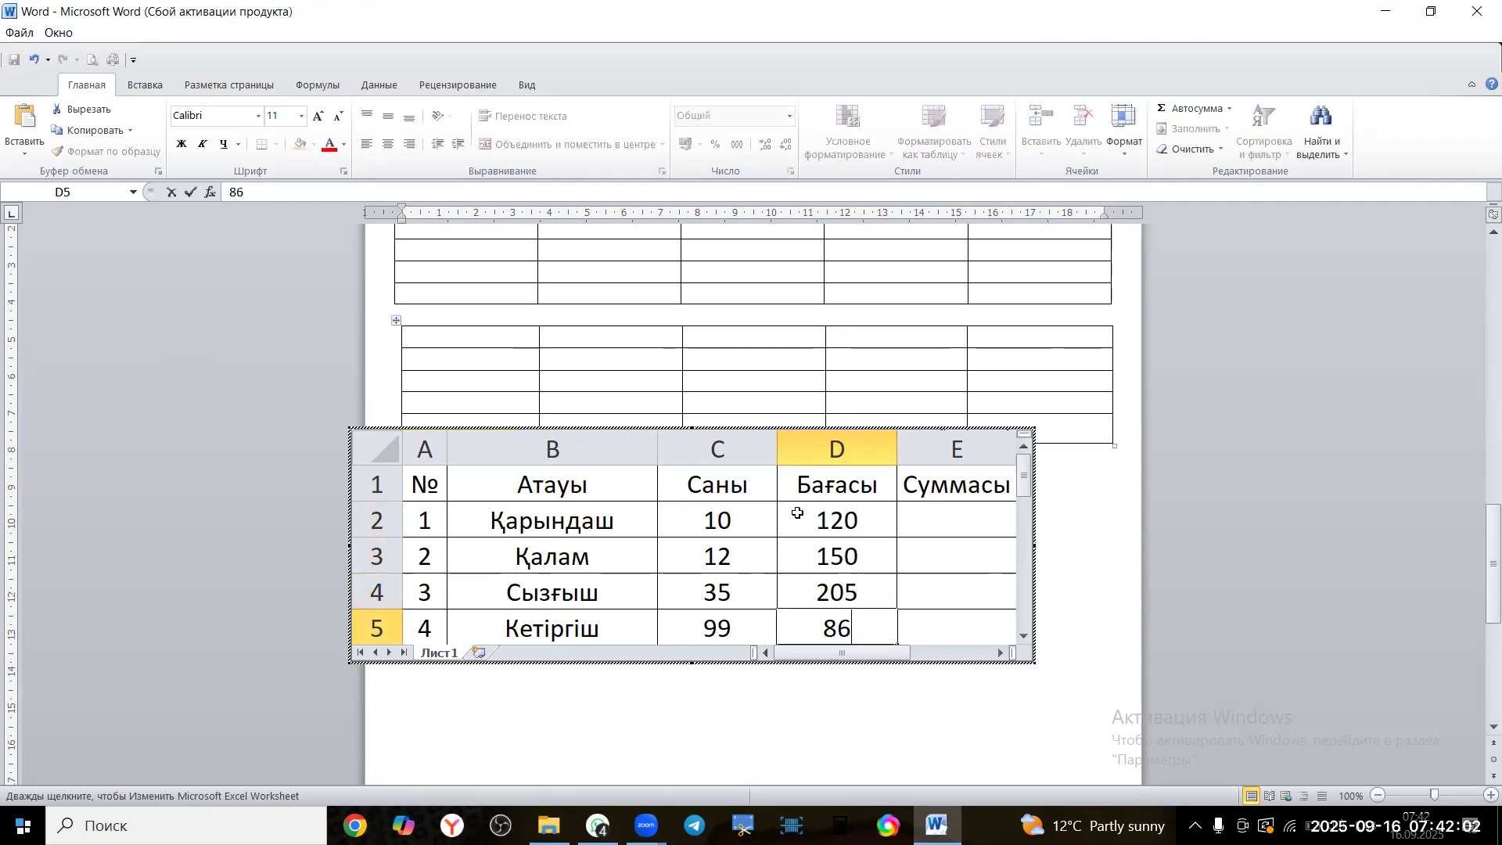
pyautogui.click(906, 514)
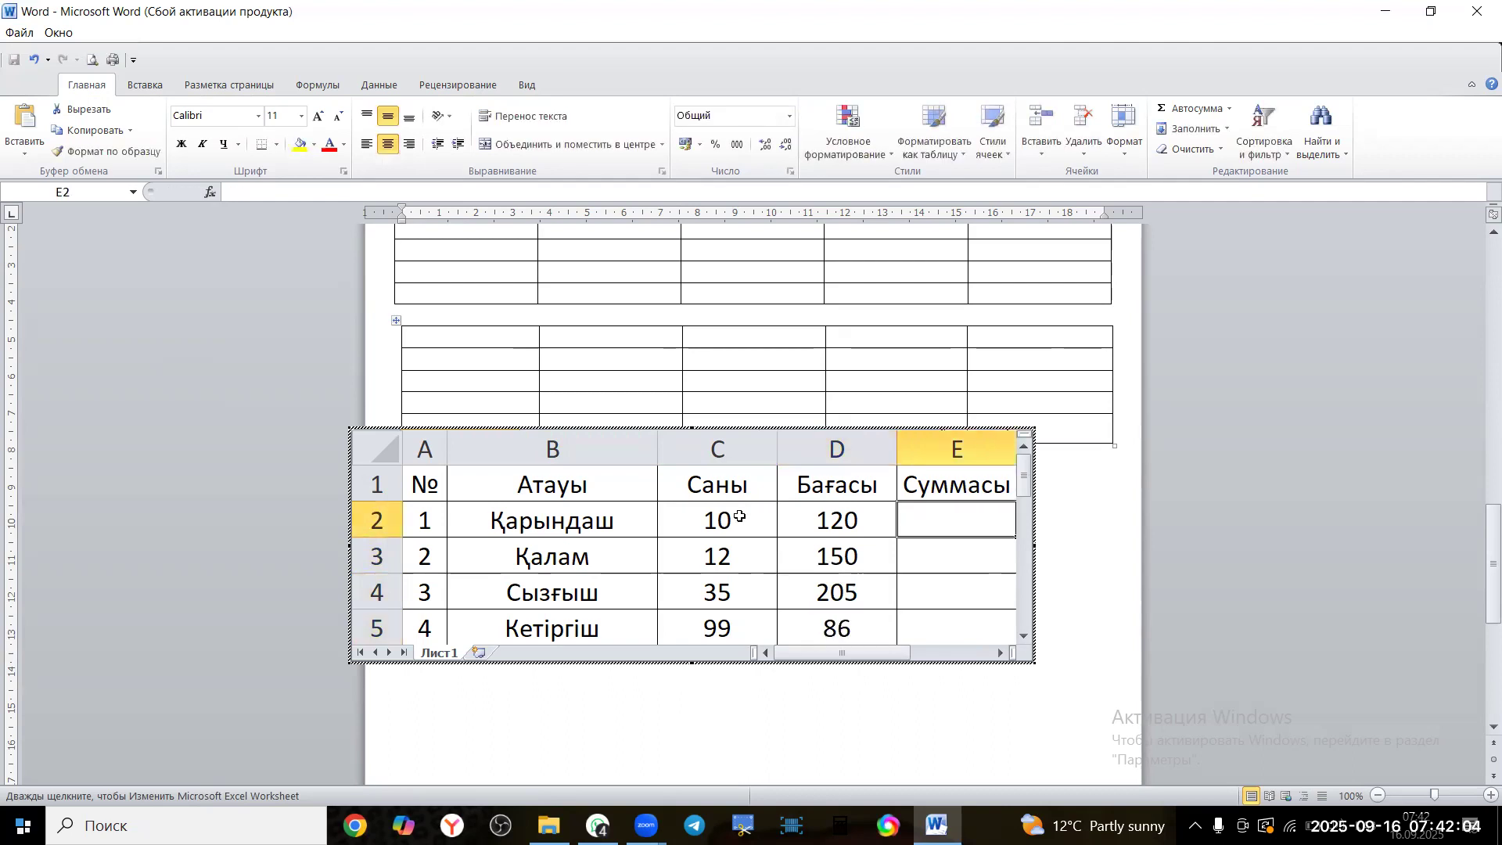
# Try to total the Қарындаш row by applying AutoSum to cells C2 to E2
pyautogui.moveTo(739, 516); pyautogui.dragTo(935, 529)
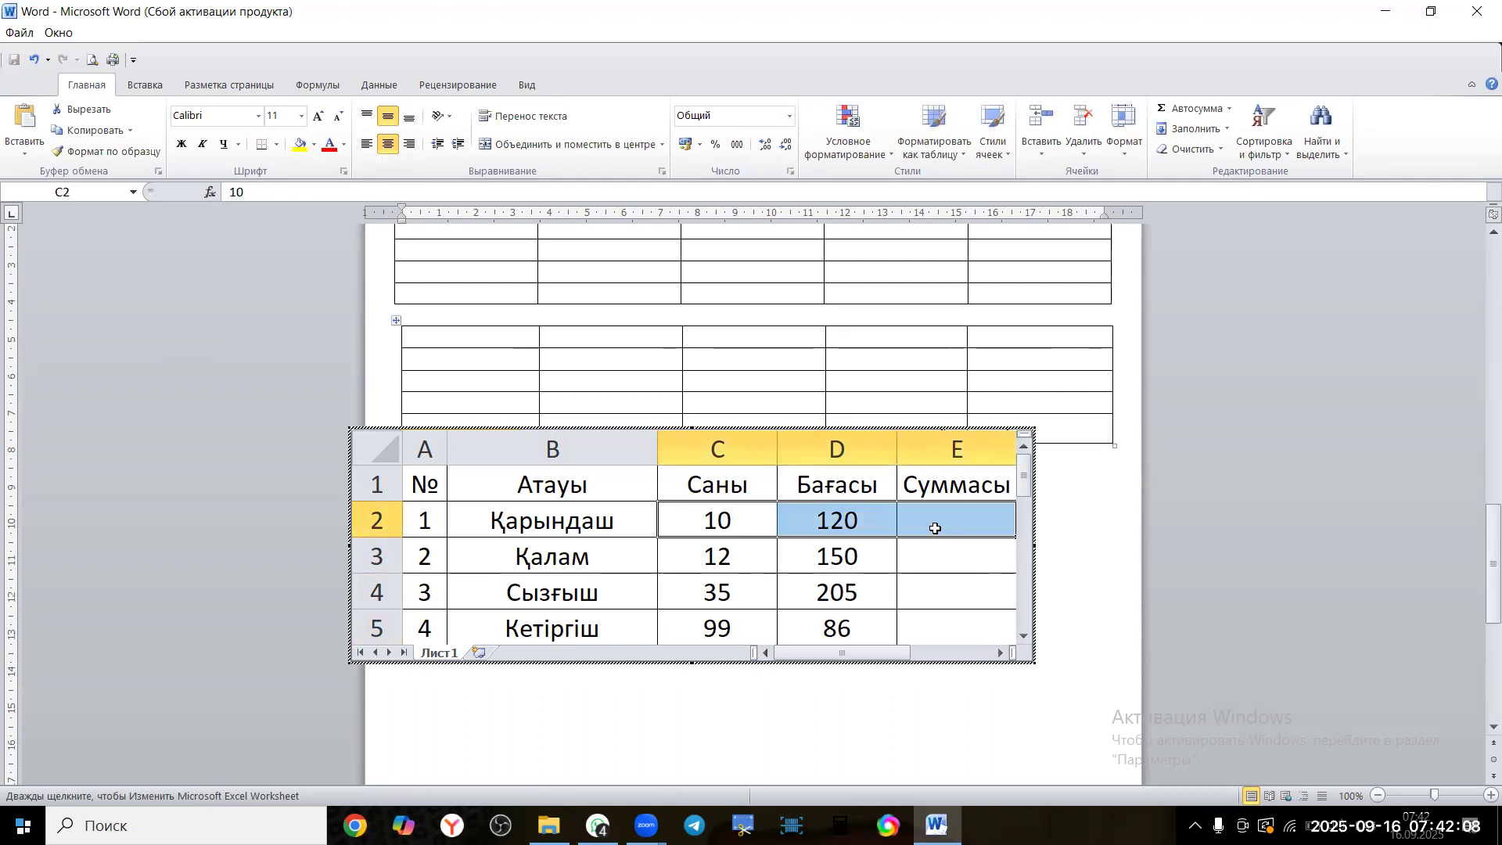
pyautogui.click(1229, 108)
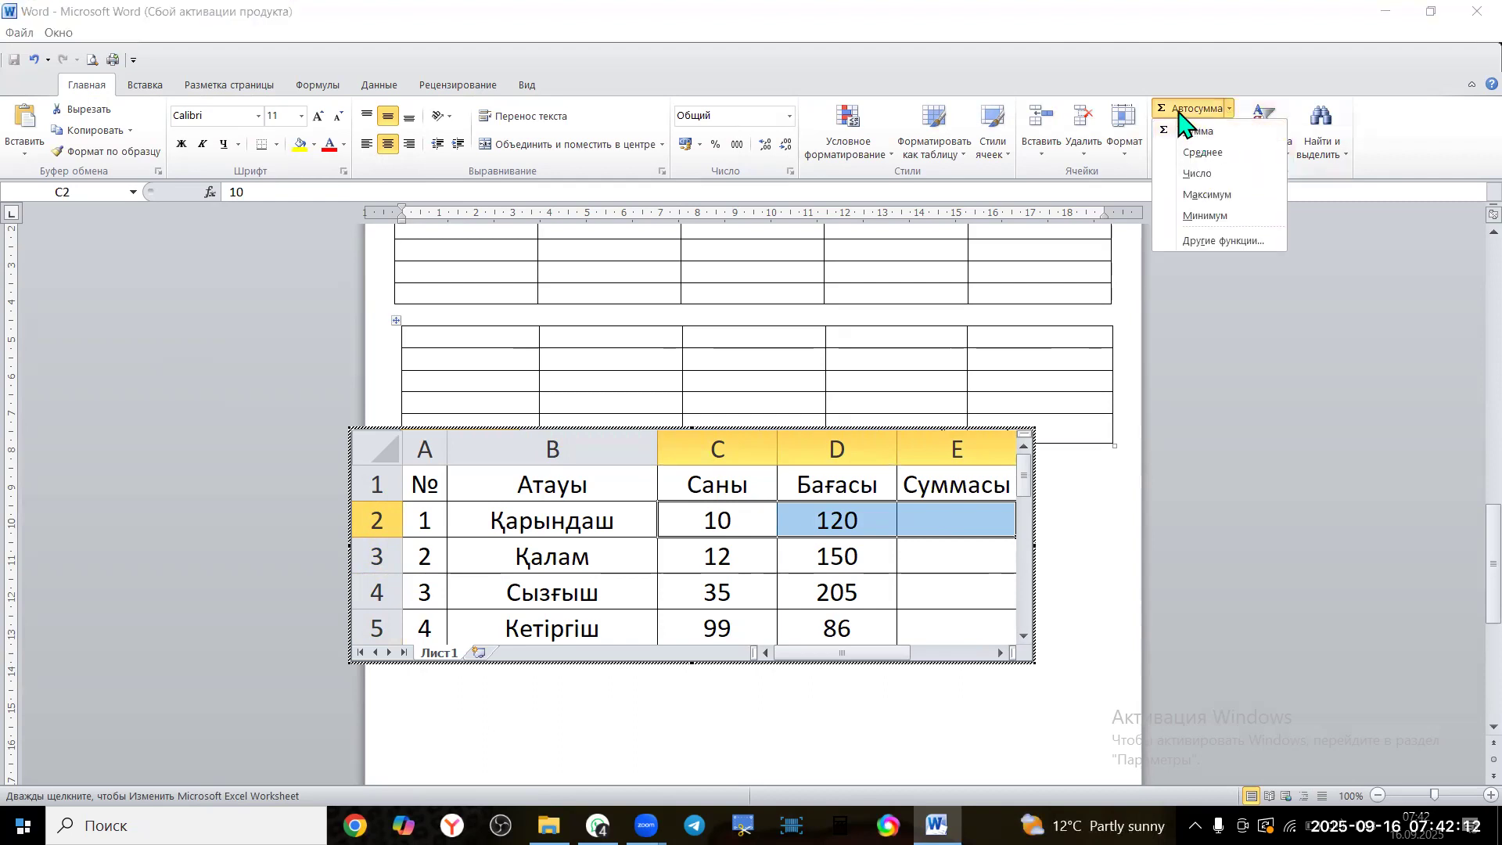
pyautogui.click(1199, 133)
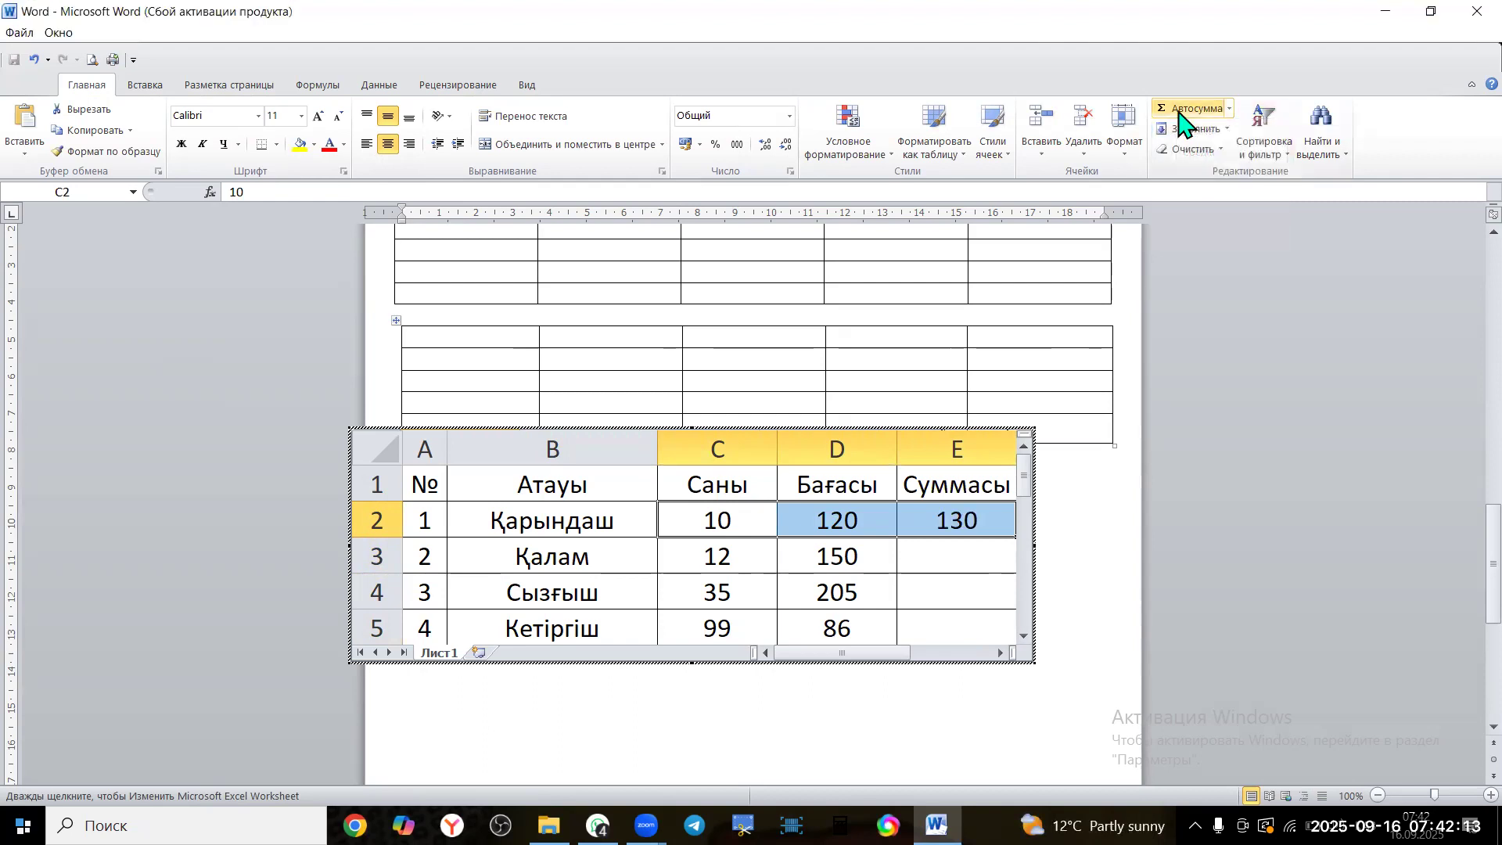
pyautogui.click(988, 517)
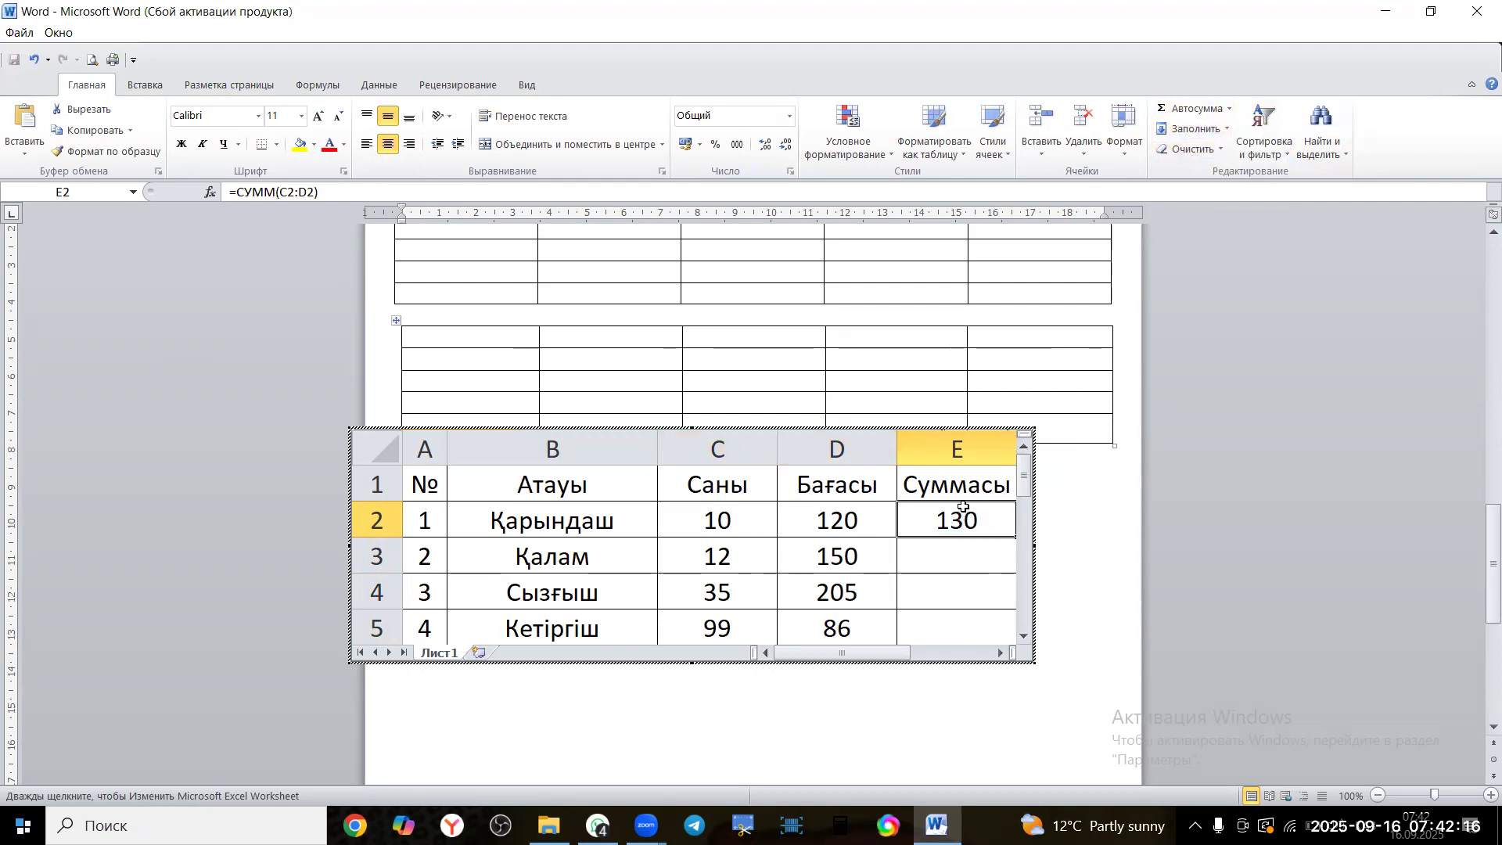
pyautogui.press('alt')
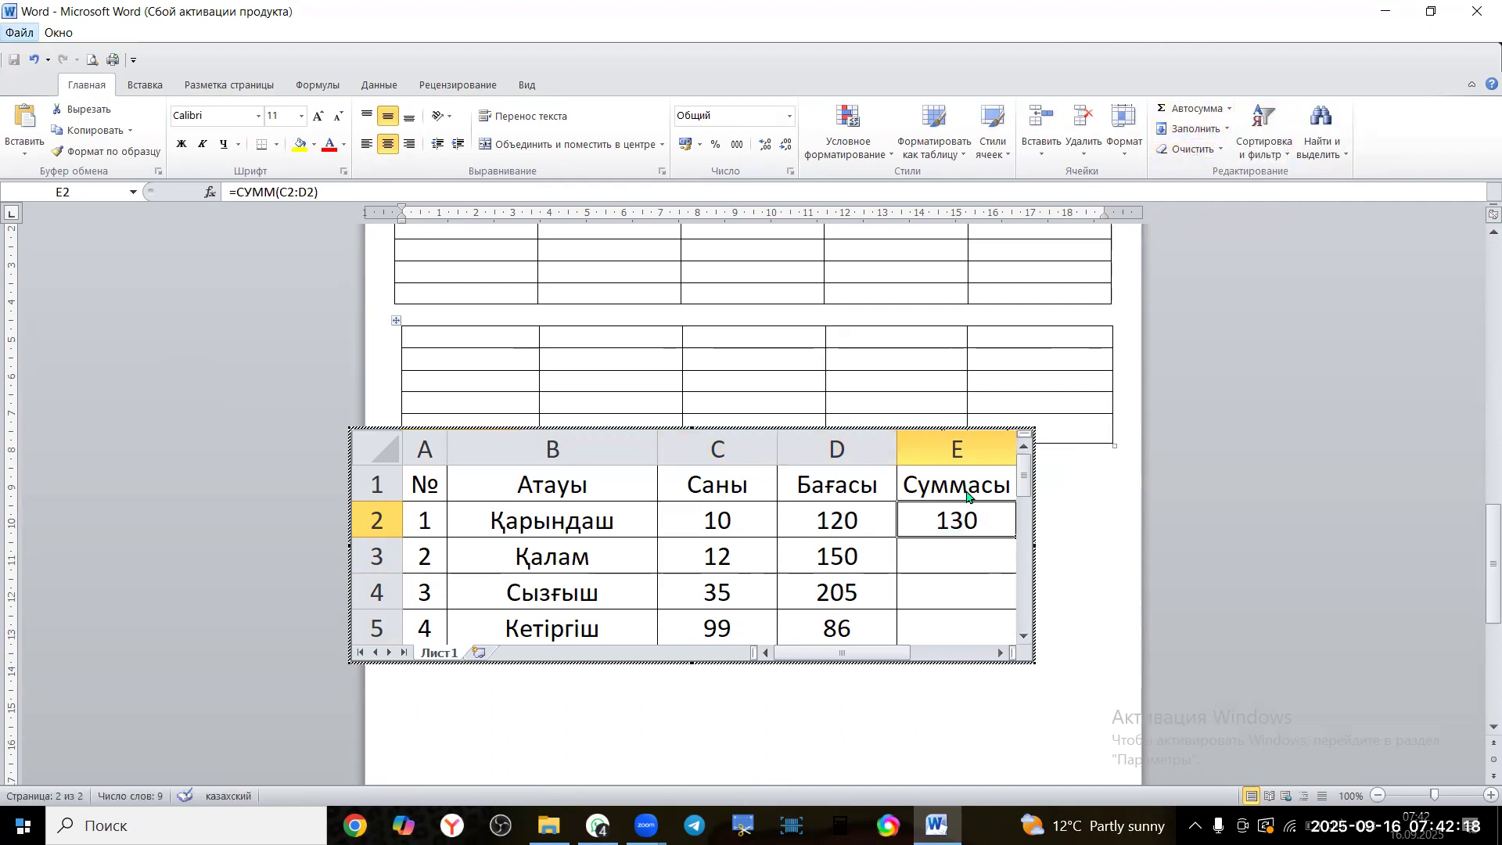
pyautogui.press('Escape')
pyautogui.click(999, 552)
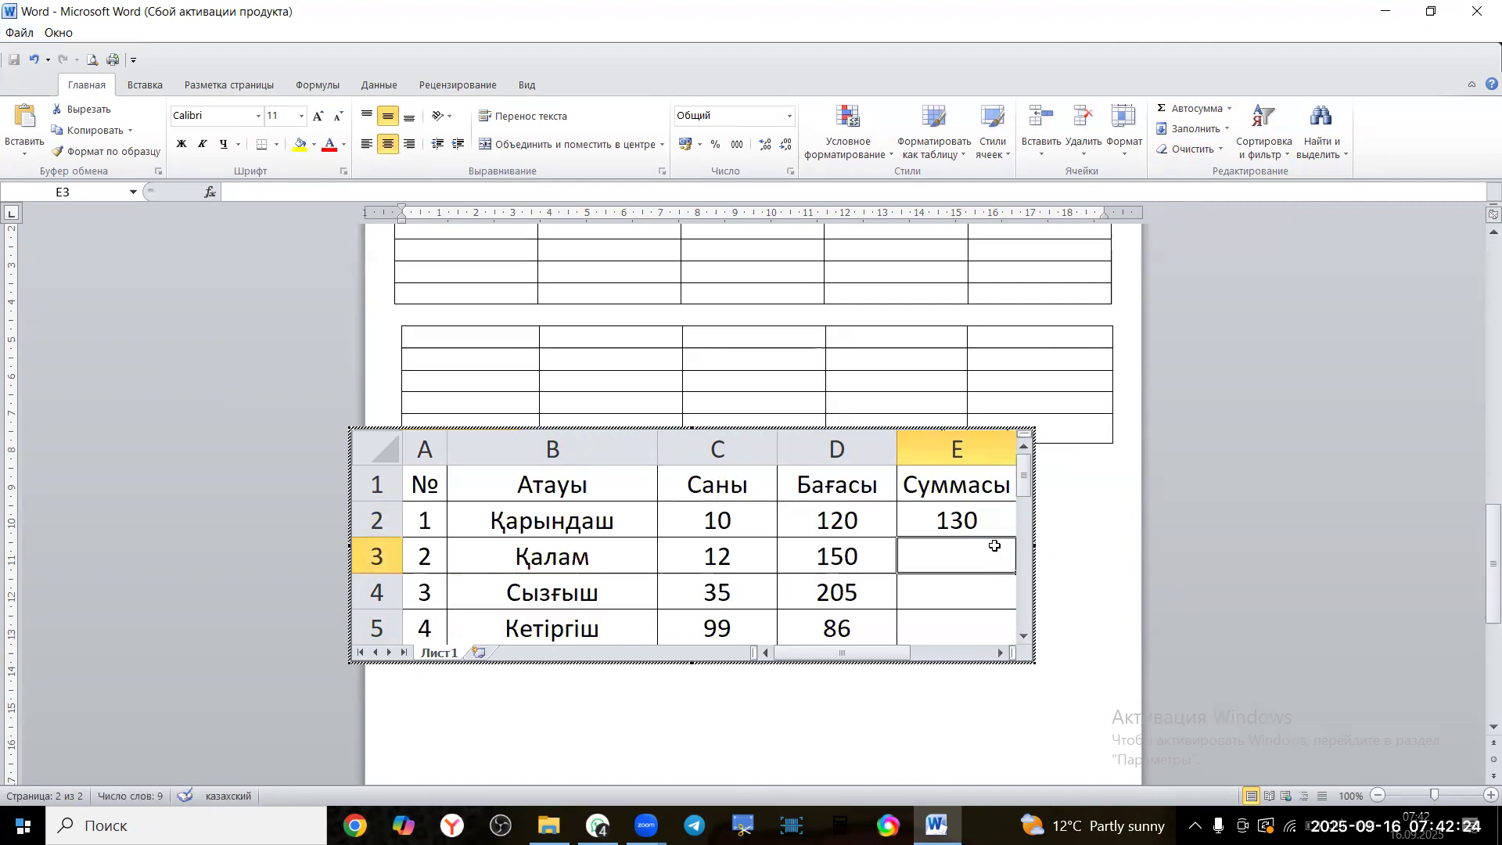
# Replace the formula in cell E2 with a multiplication formula that begins with the quantity in C2, =C2*
pyautogui.click(993, 521)
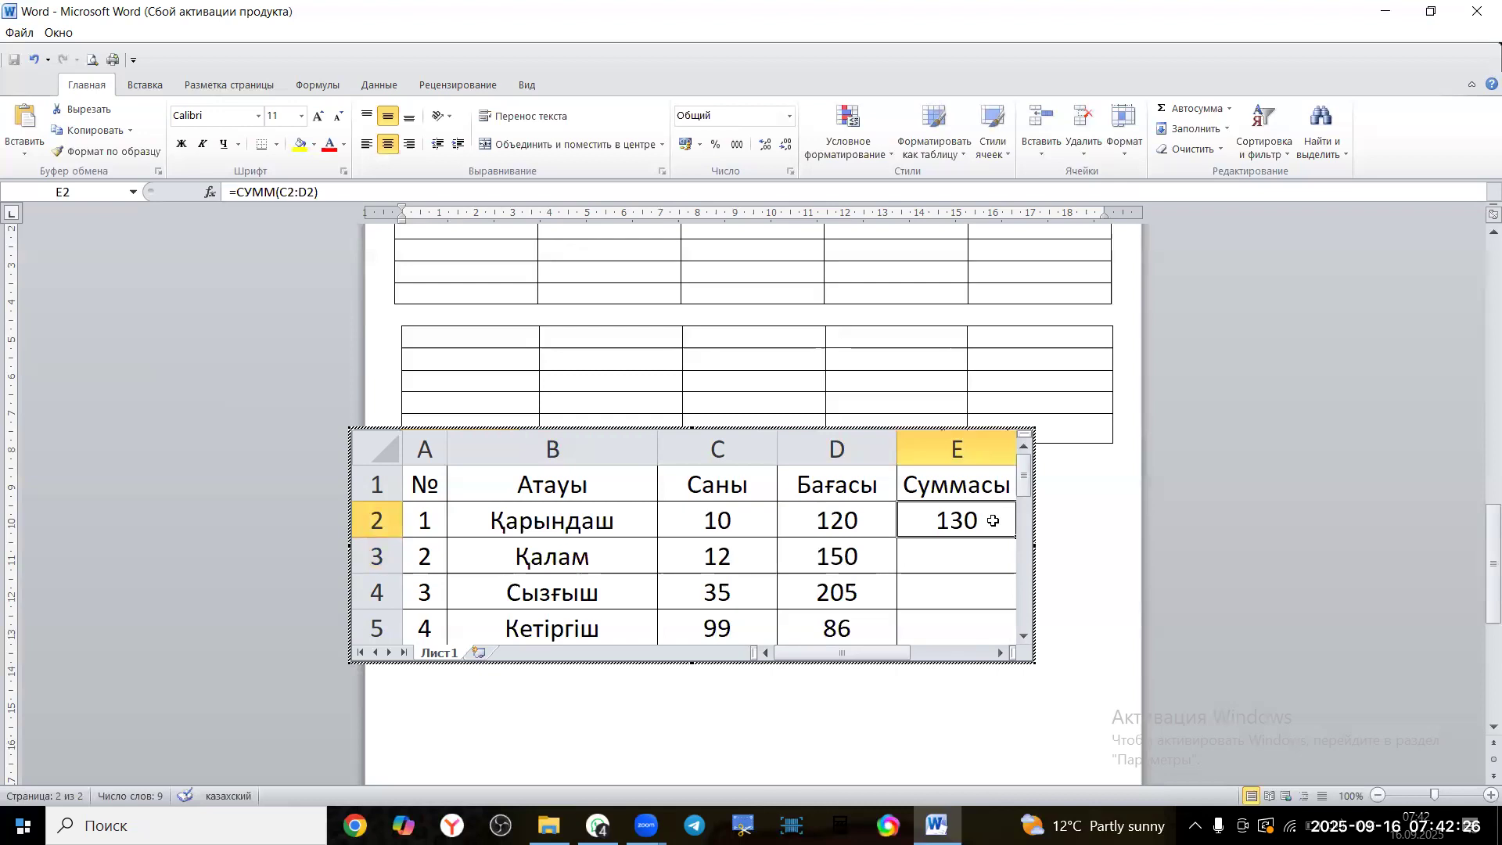
pyautogui.write('=')
pyautogui.click(742, 517)
pyautogui.write('*')
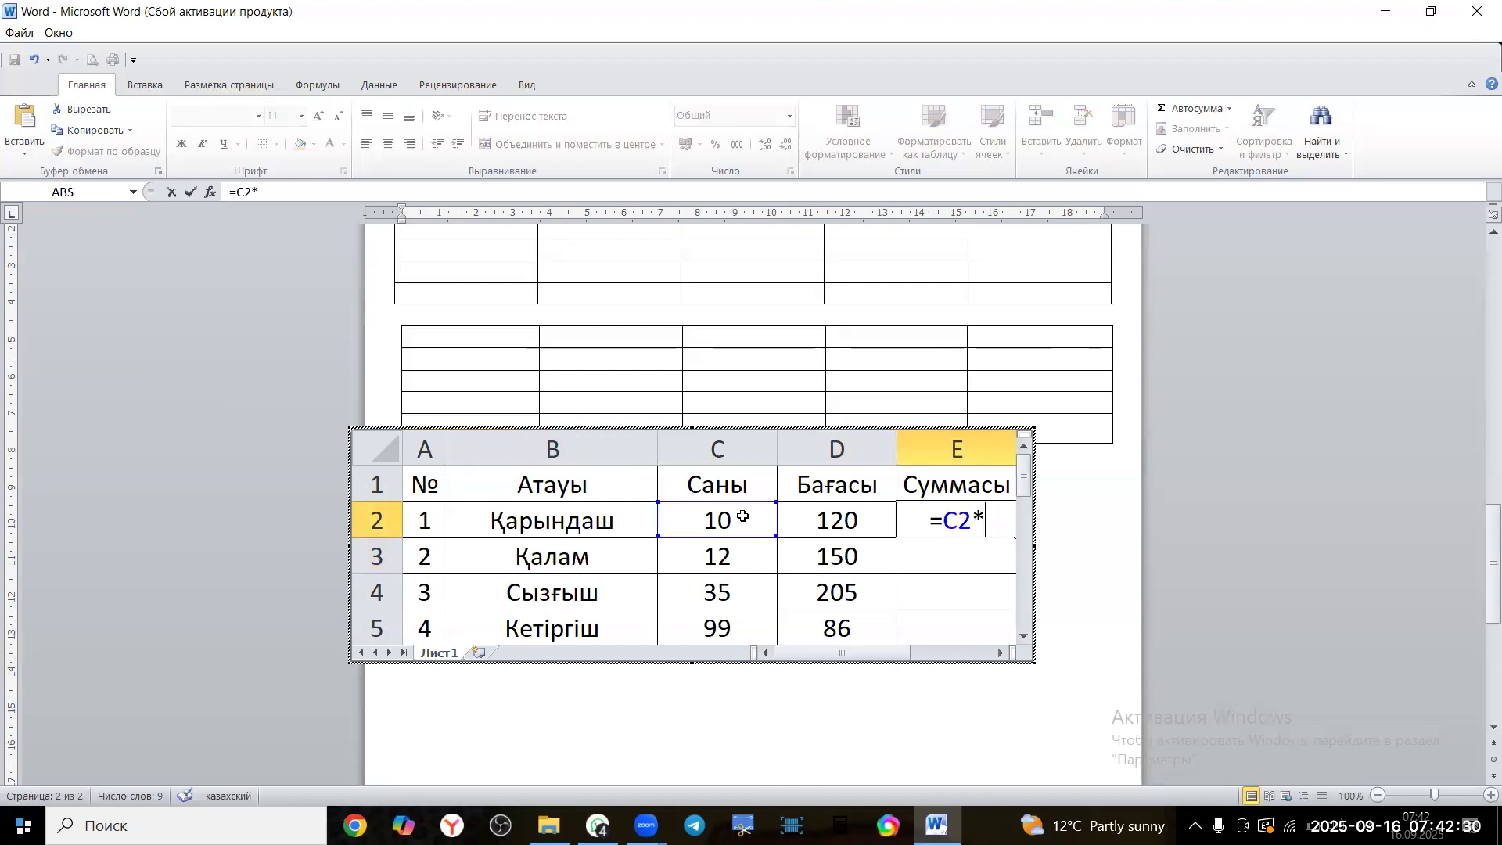
# Complete the formula =C2*D2 in cell E2 of the embedded worksheet and copy it to cells E3:E5
pyautogui.click(816, 528)
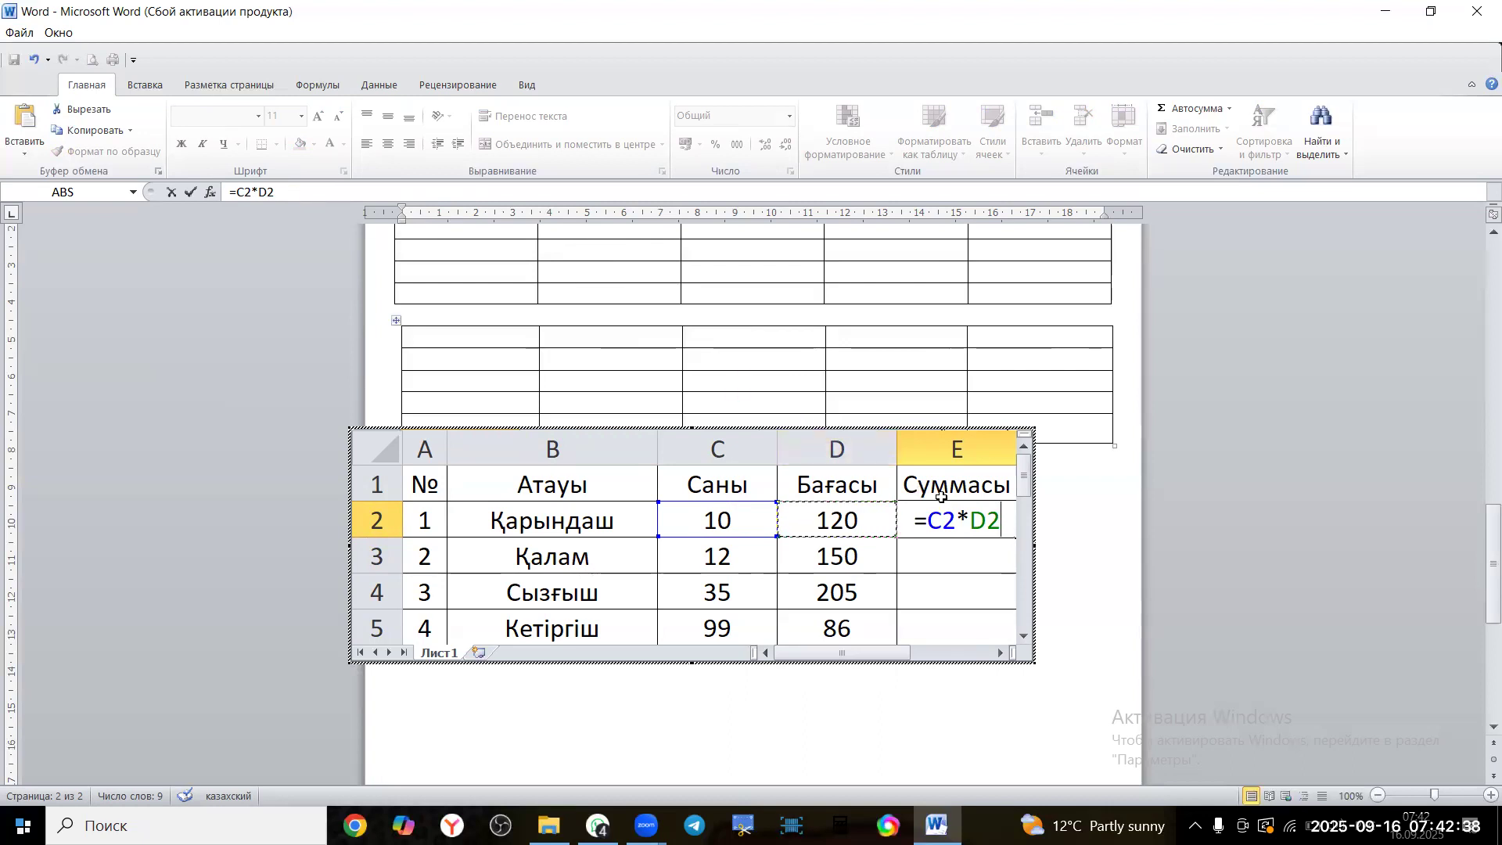
pyautogui.press('Return')
pyautogui.click(977, 522)
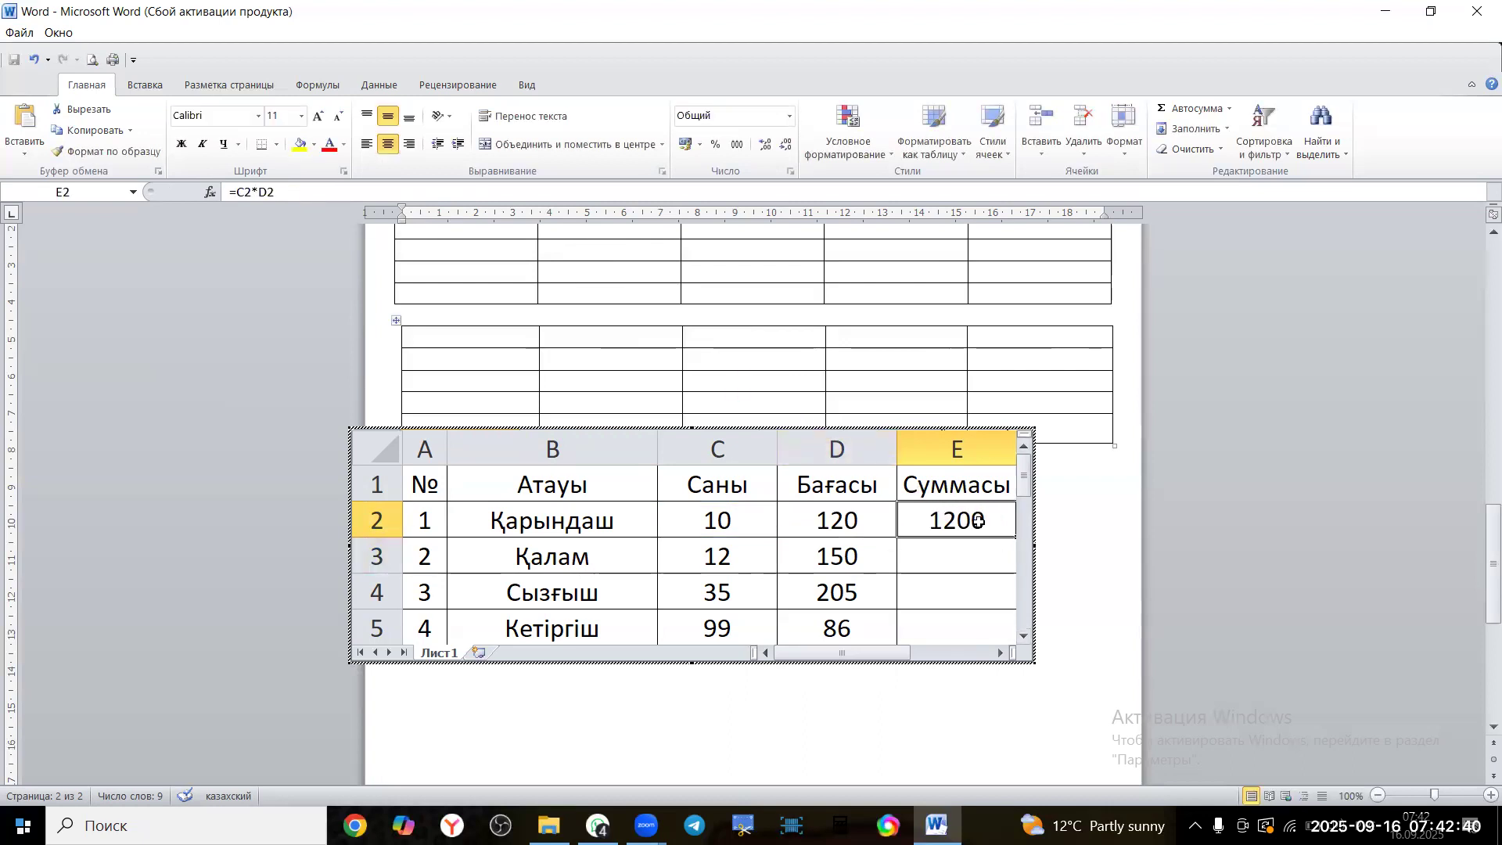
pyautogui.click(90, 130)
pyautogui.moveTo(909, 546); pyautogui.dragTo(923, 614)
pyautogui.click(25, 117)
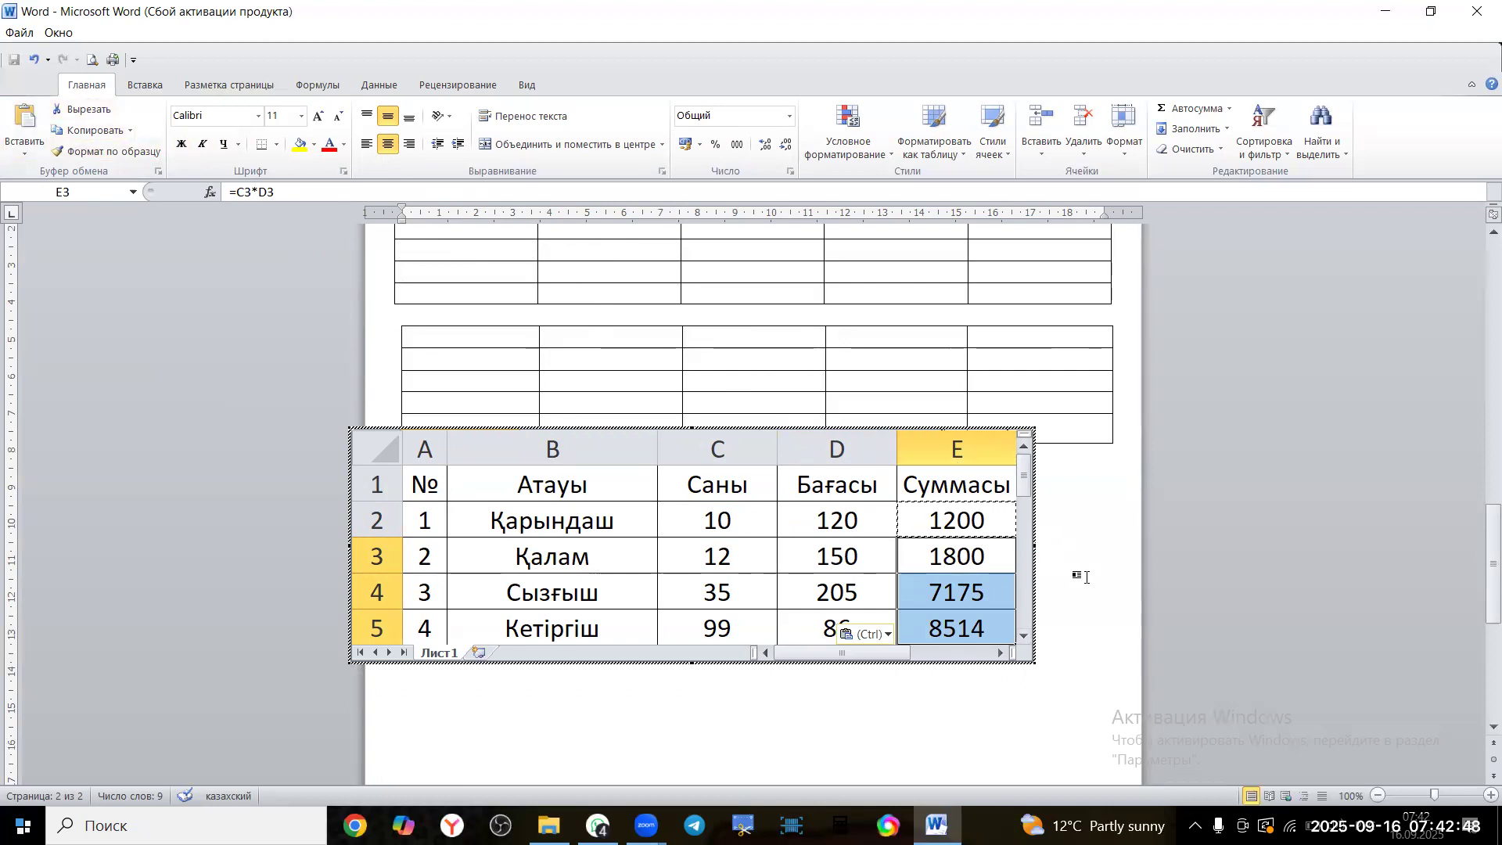
pyautogui.click(1166, 570)
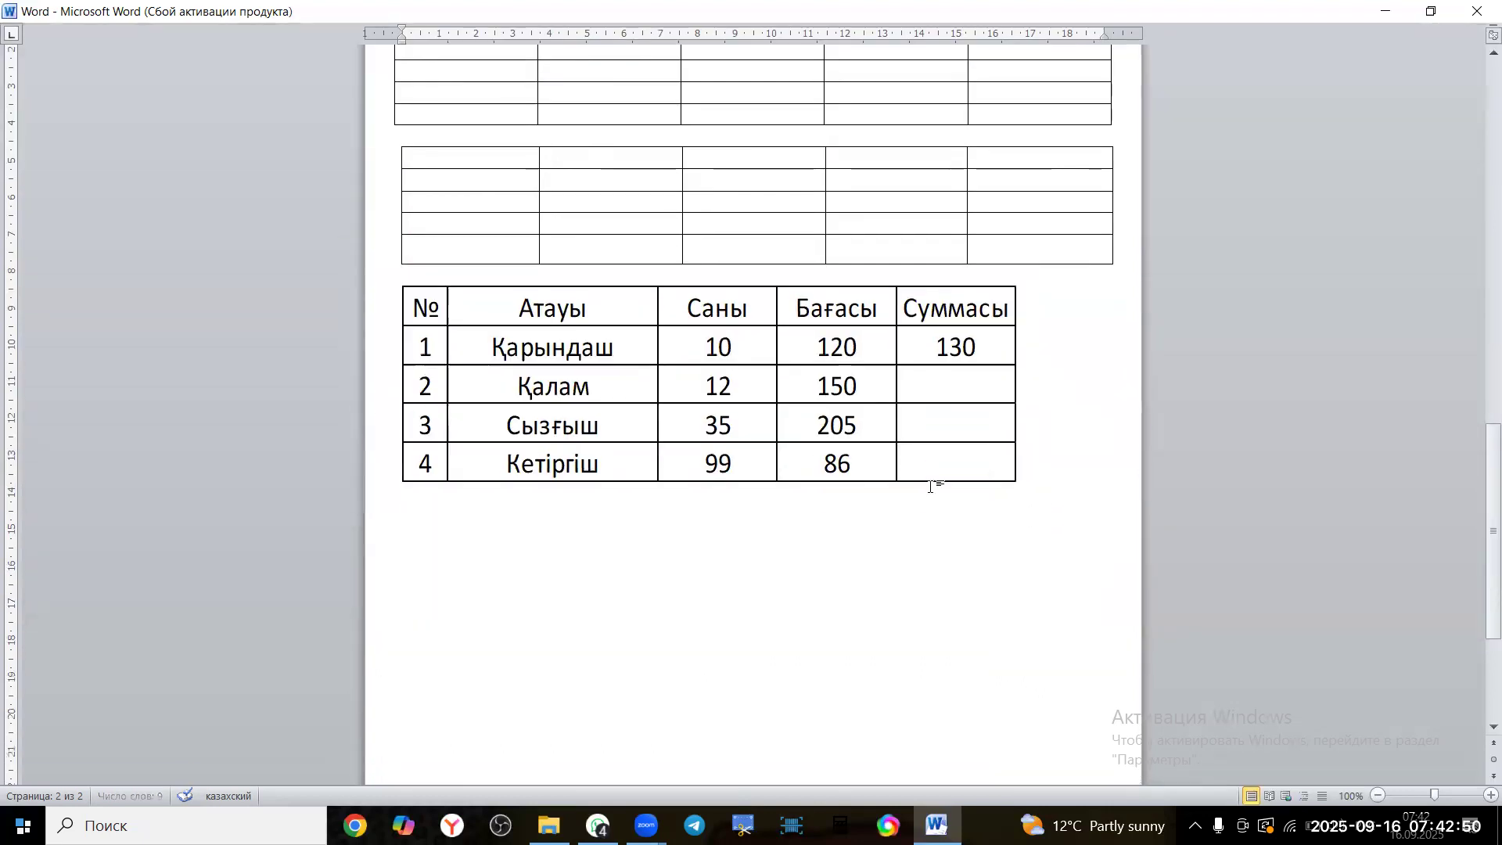
# Reopen the embedded worksheet for editing and extend its frame downward to include row 6
pyautogui.doubleClick(873, 449)
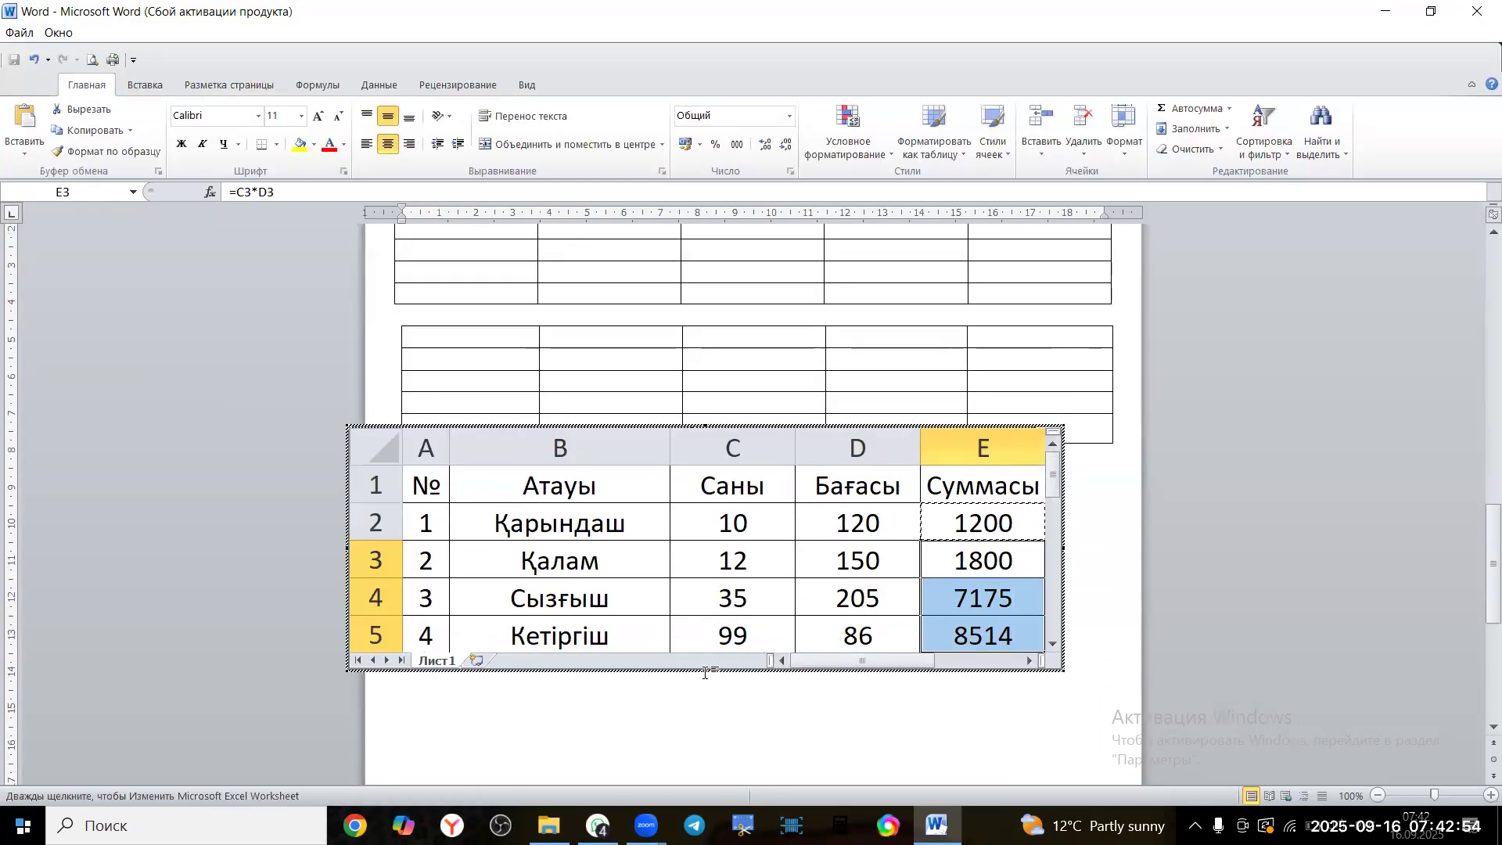
pyautogui.moveTo(704, 674); pyautogui.dragTo(701, 662)
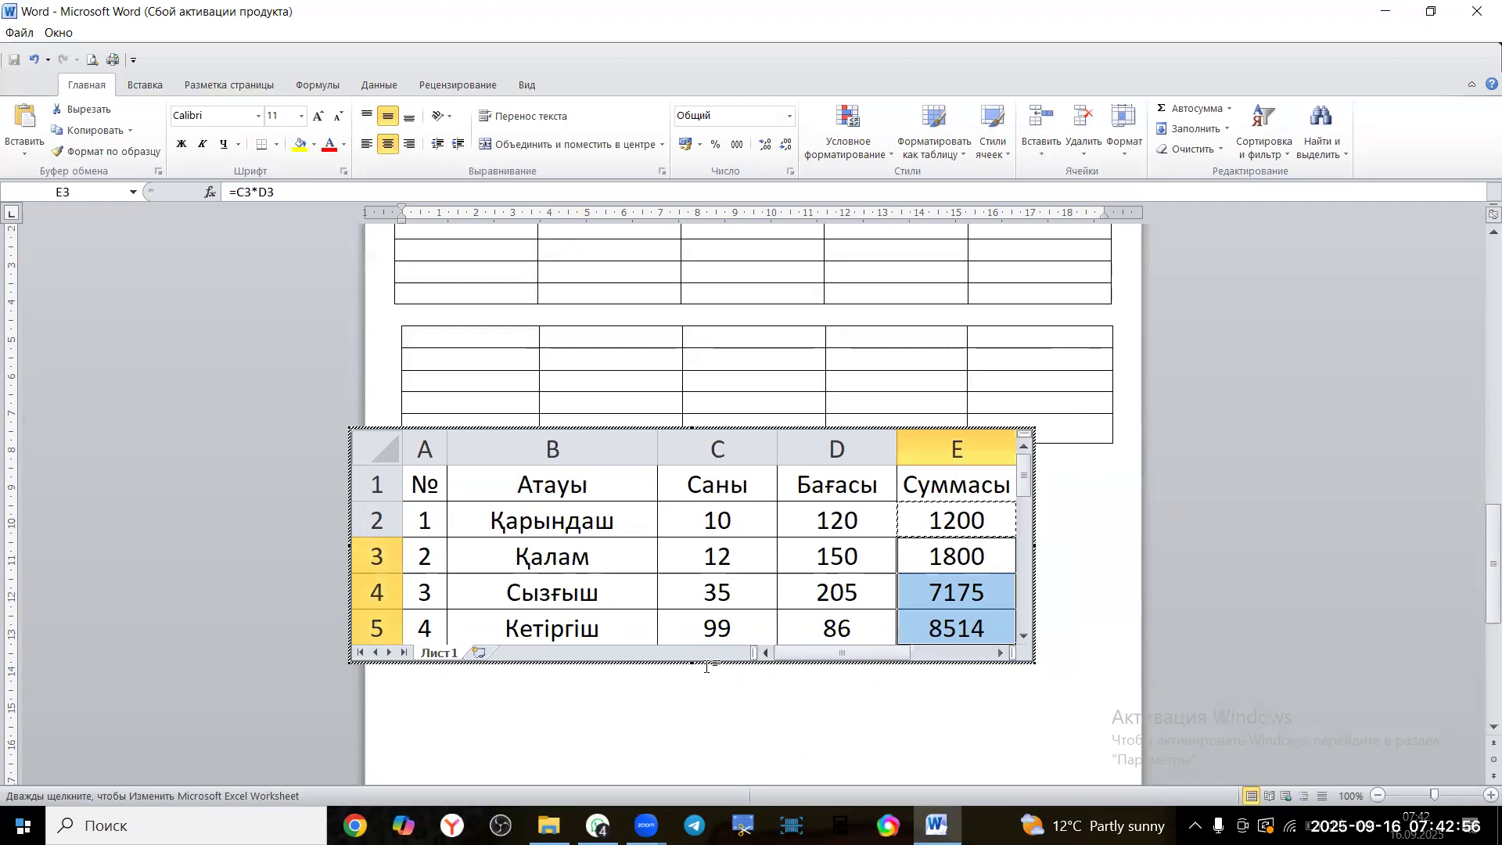
pyautogui.moveTo(691, 663); pyautogui.dragTo(688, 697)
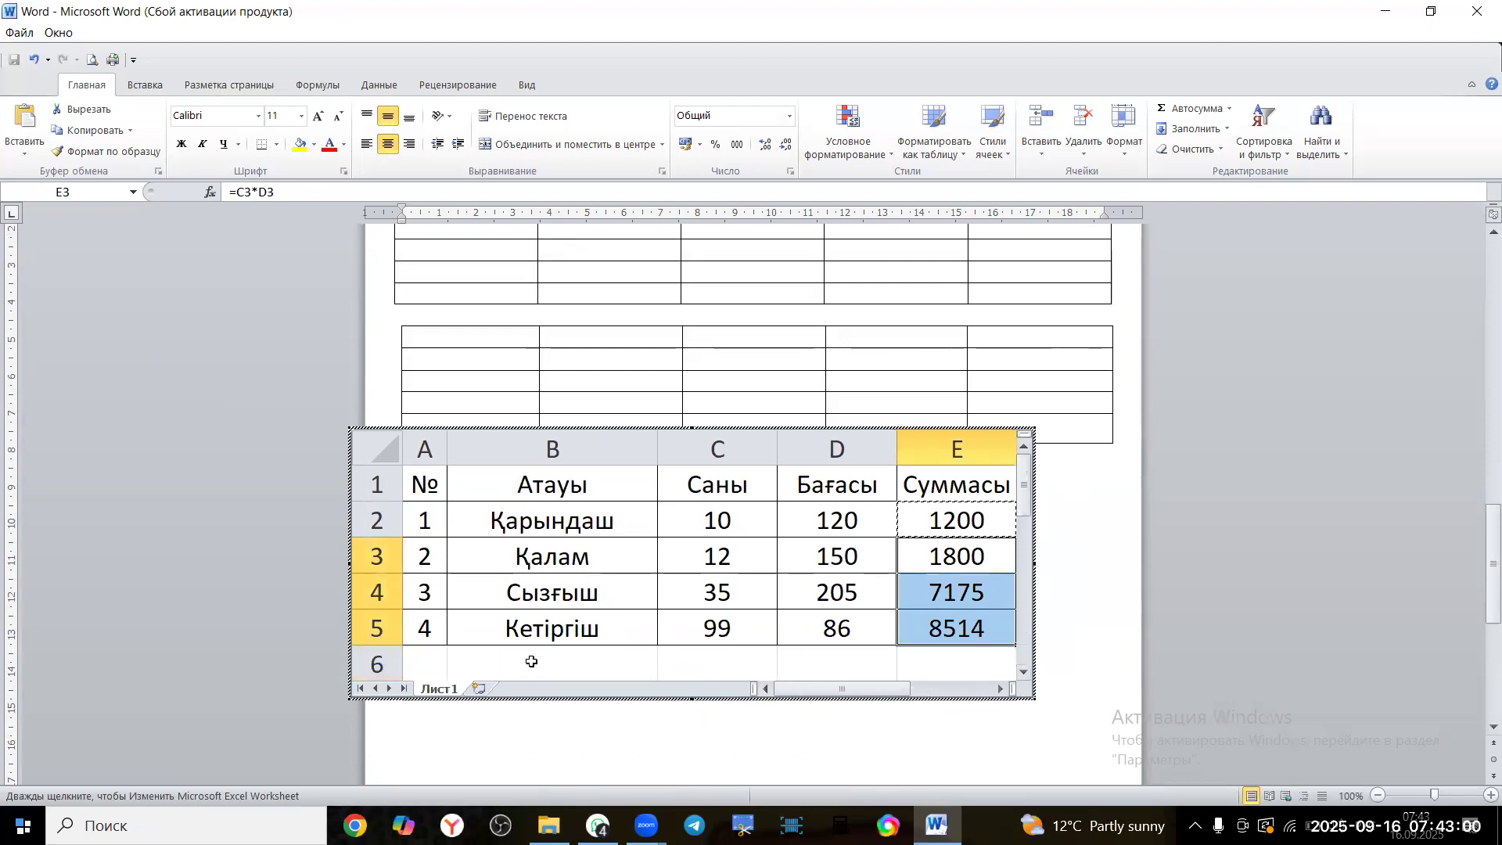
# Apply all borders to cells A6:E6 of the embedded worksheet
pyautogui.moveTo(423, 663); pyautogui.dragTo(935, 671)
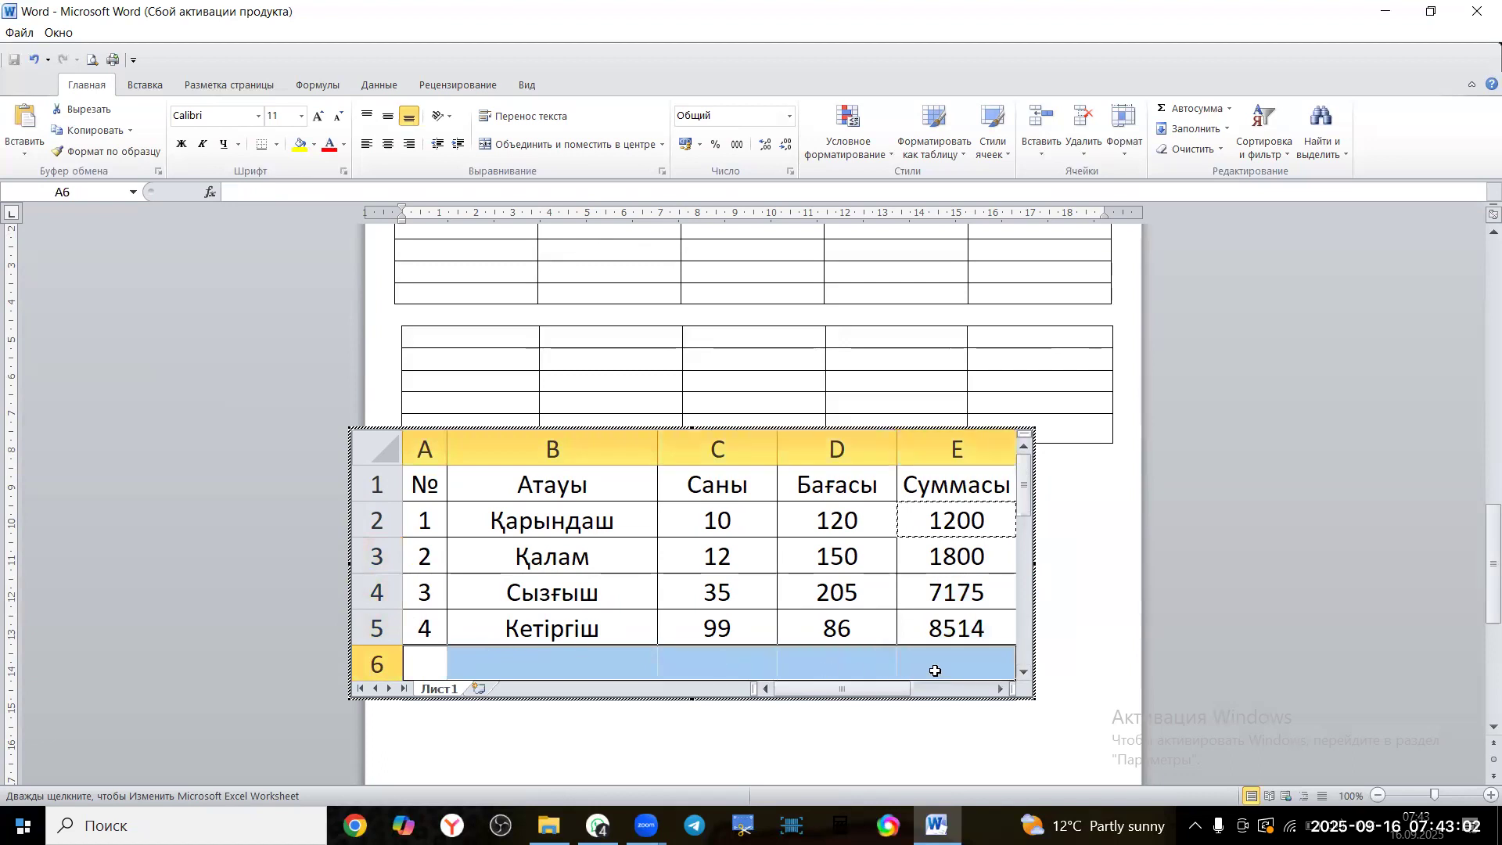
pyautogui.click(277, 144)
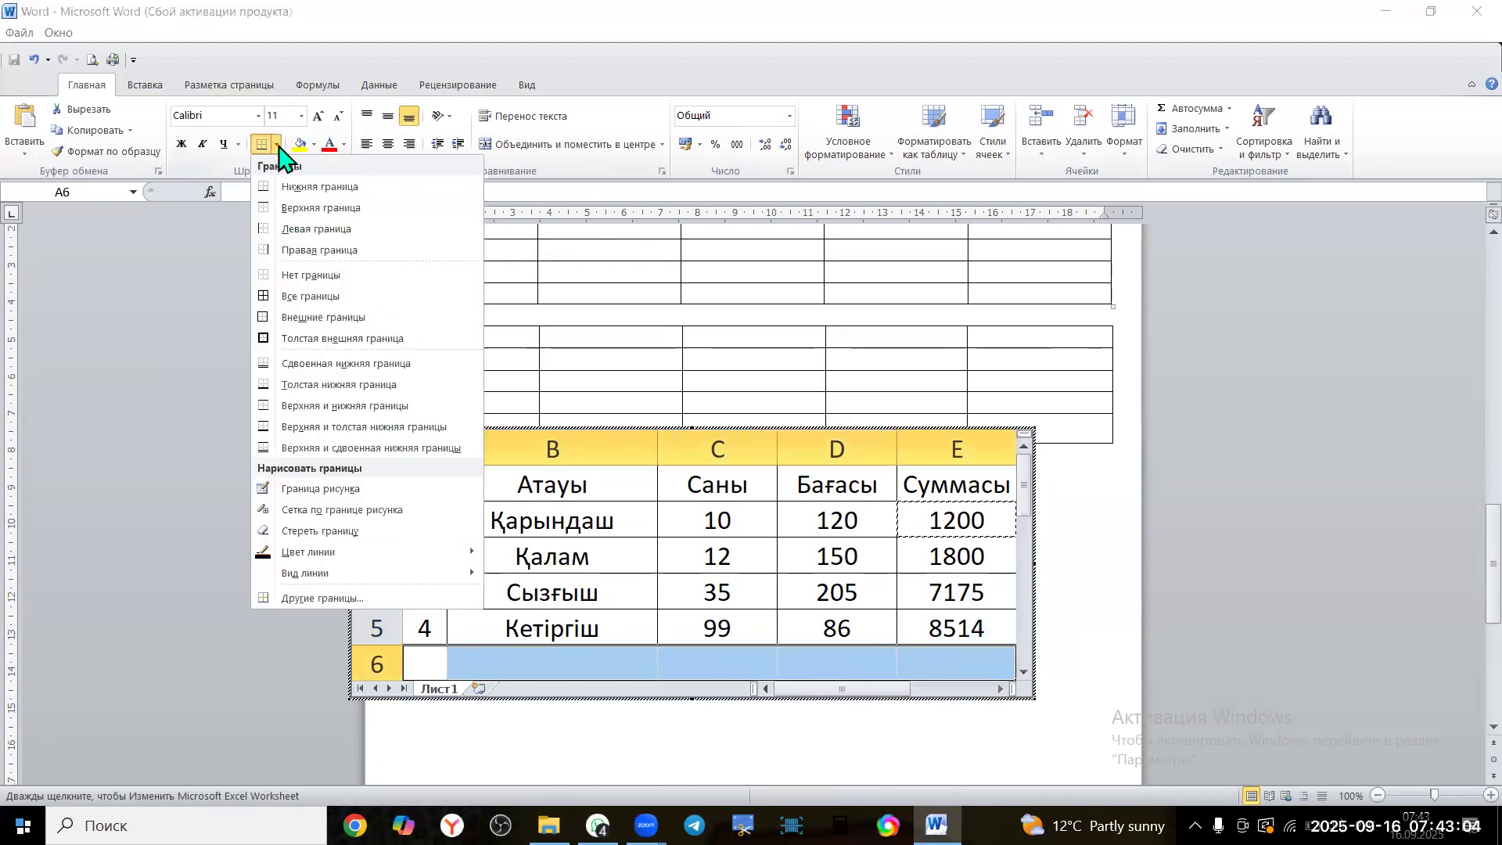
pyautogui.click(313, 296)
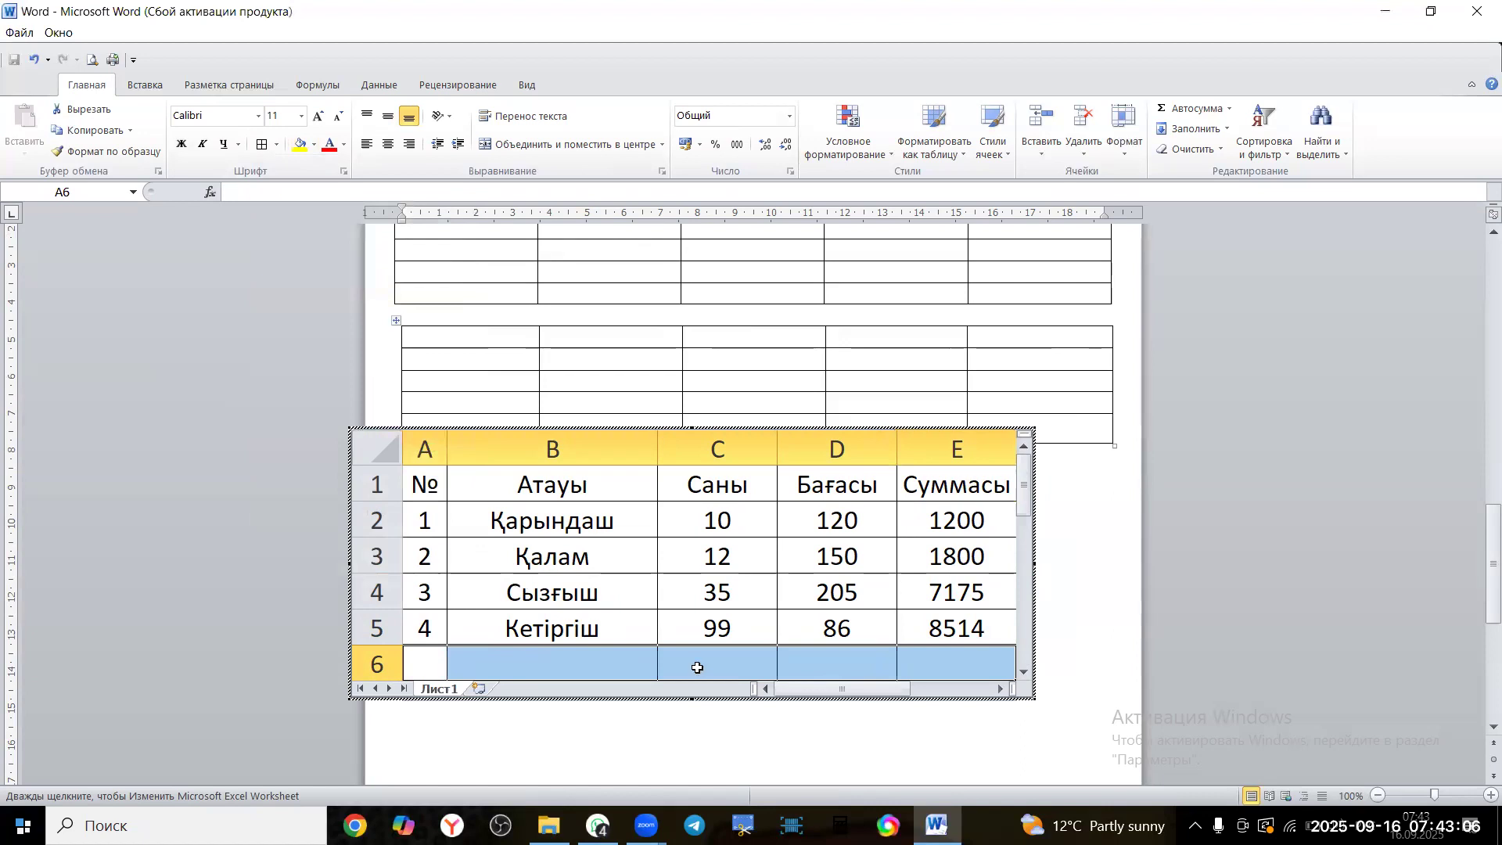
# Add AutoSum totals for the Саны, Бағасы and Суммасы columns in C6:E6 and make them bold
pyautogui.moveTo(707, 520); pyautogui.dragTo(925, 660)
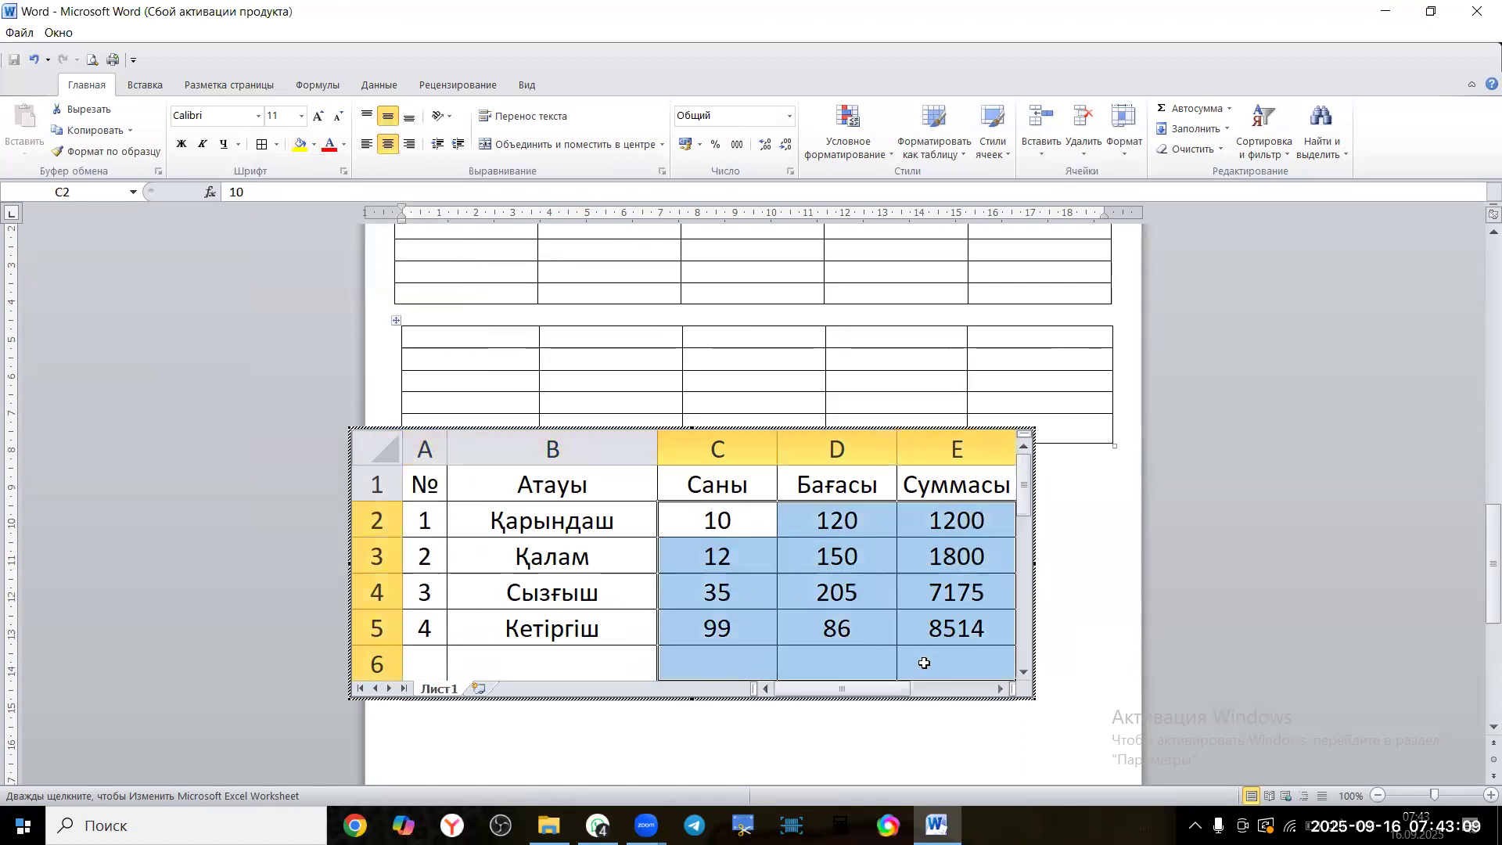
pyautogui.click(1164, 117)
pyautogui.moveTo(752, 661); pyautogui.dragTo(950, 661)
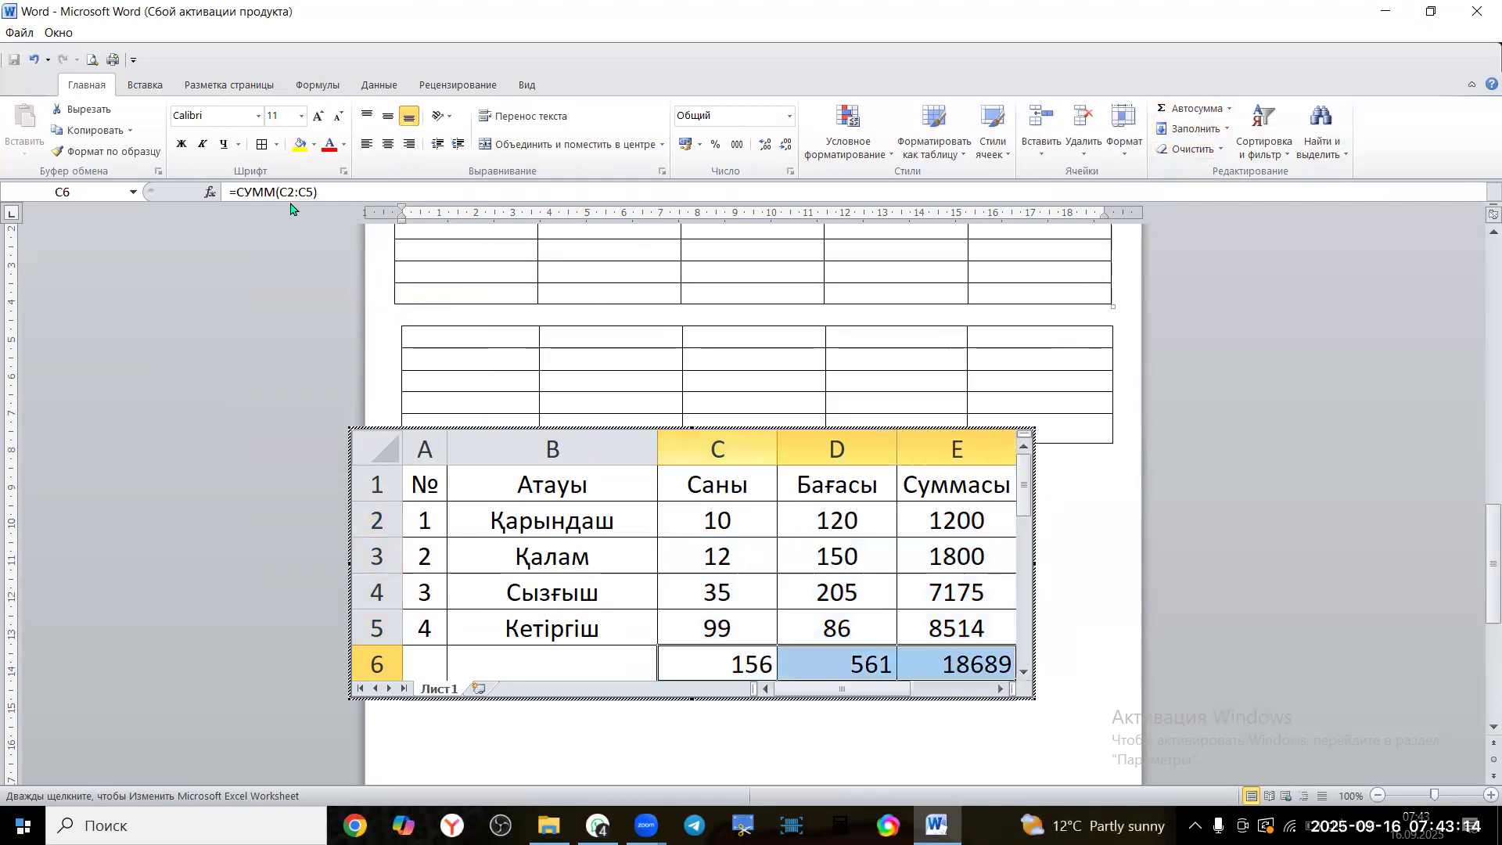
pyautogui.click(181, 144)
# Right-align the numbers in C2:E5 and left-align the item names in B2:B5
pyautogui.moveTo(700, 525); pyautogui.dragTo(950, 630)
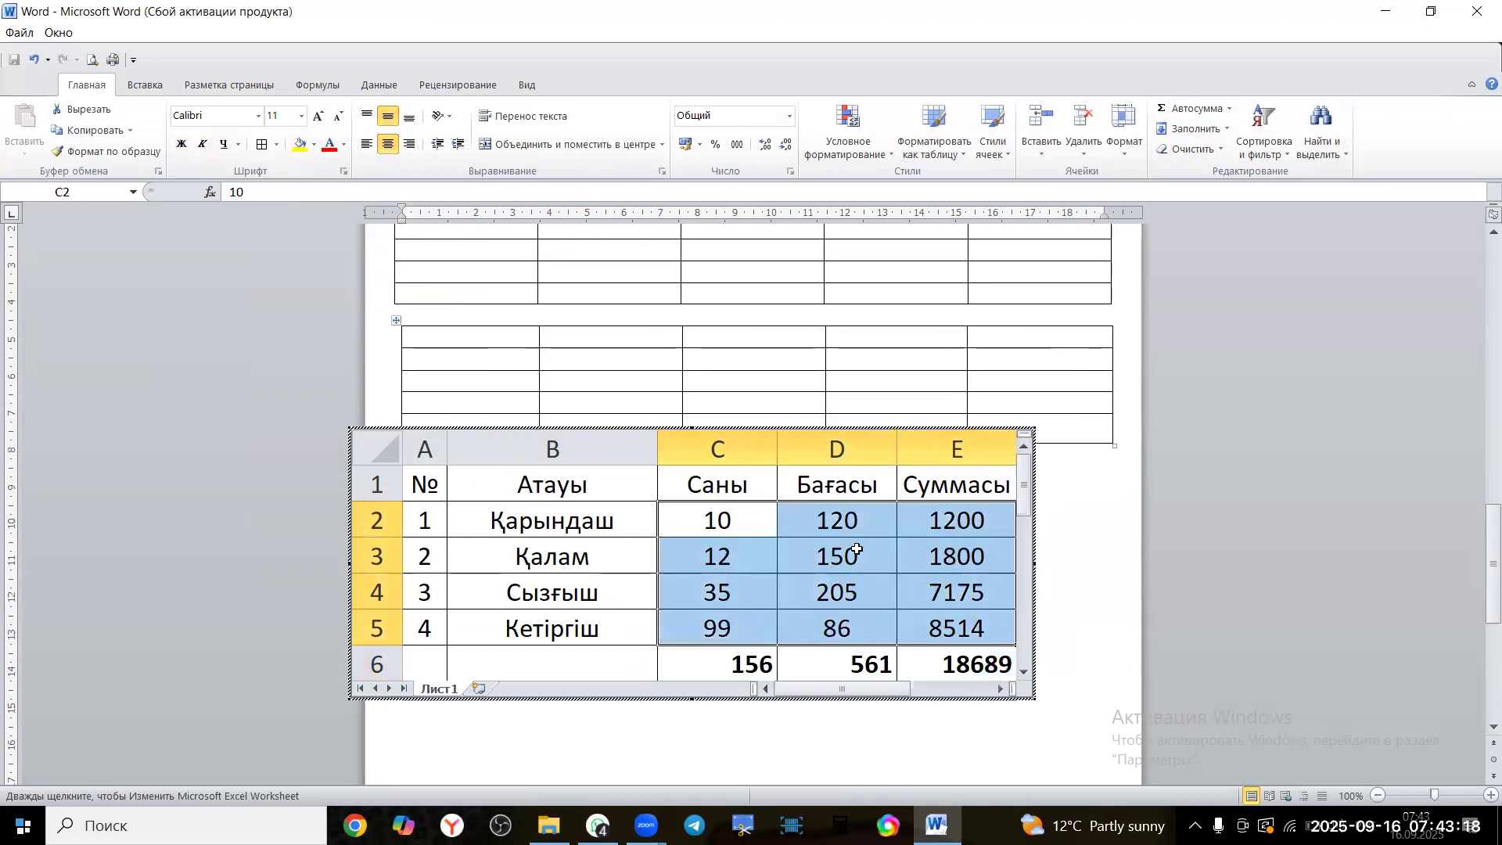
pyautogui.click(409, 144)
pyautogui.moveTo(529, 522); pyautogui.dragTo(540, 623)
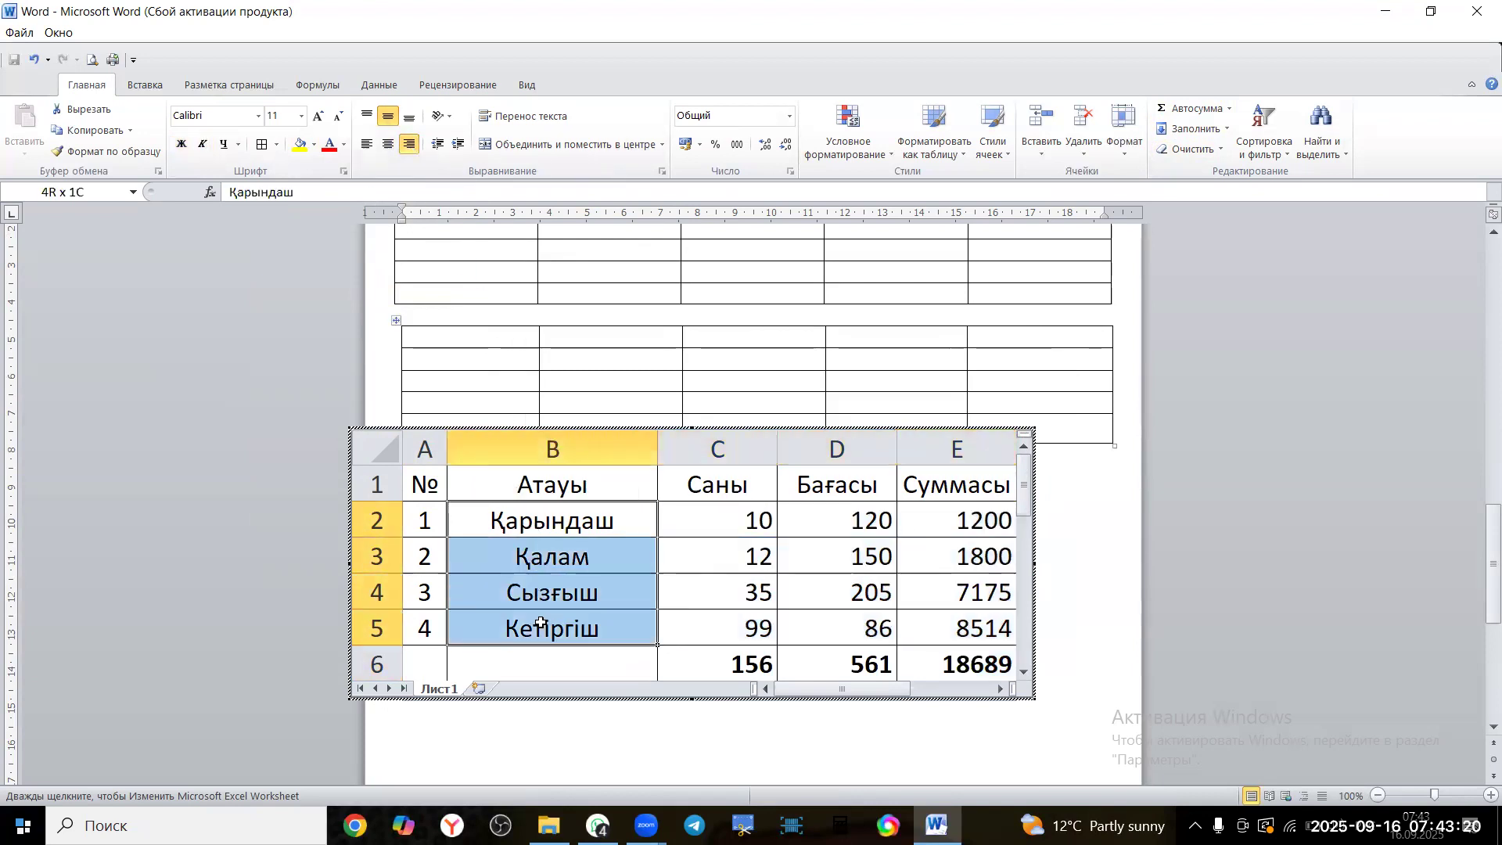
pyautogui.click(365, 144)
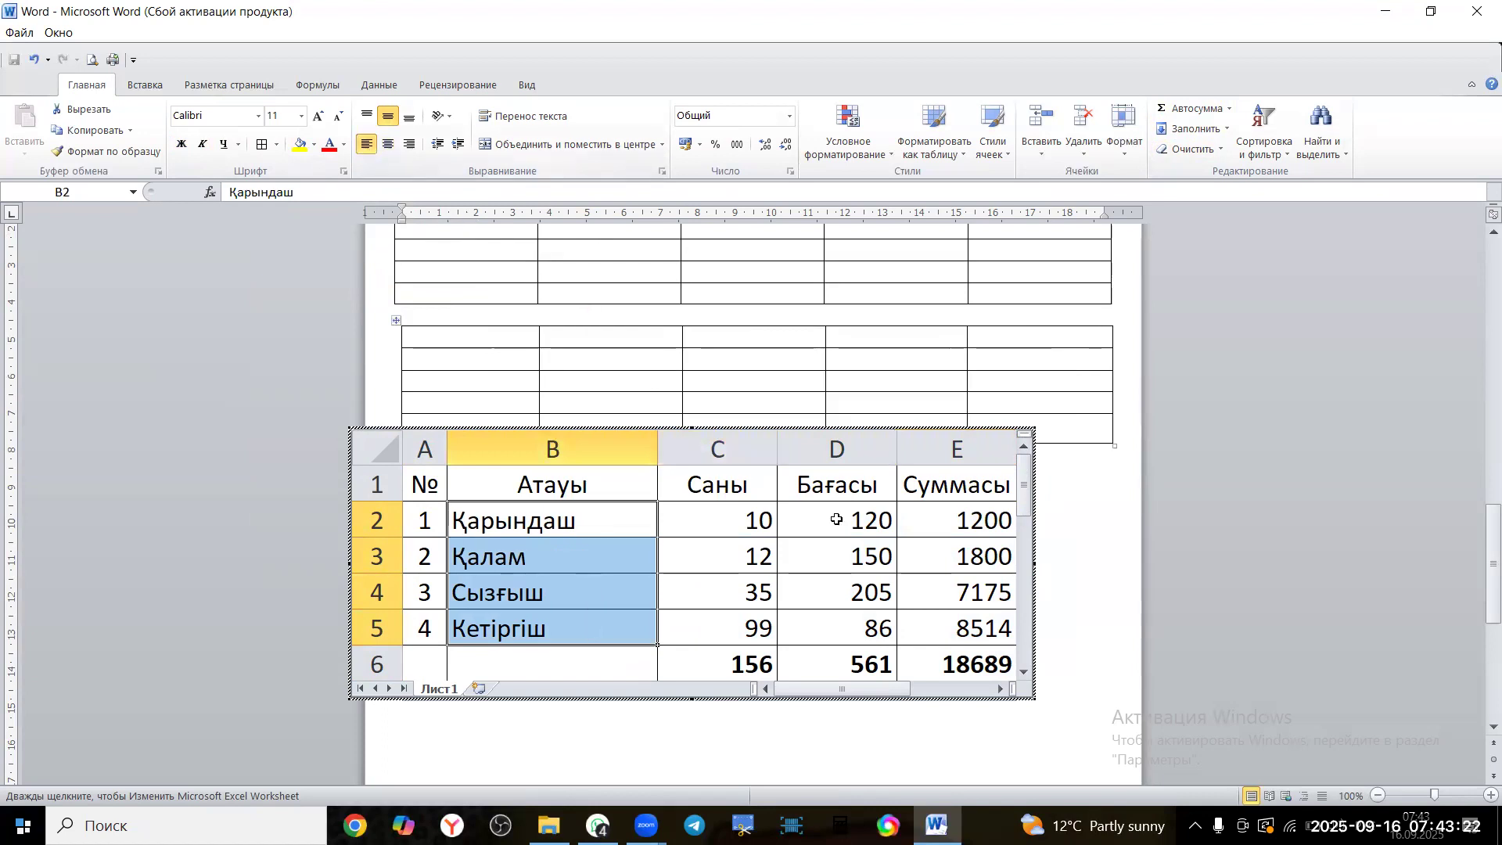
# Make the header row A1:E1 bold and return from the embedded worksheet to the document
pyautogui.moveTo(438, 480); pyautogui.dragTo(926, 494)
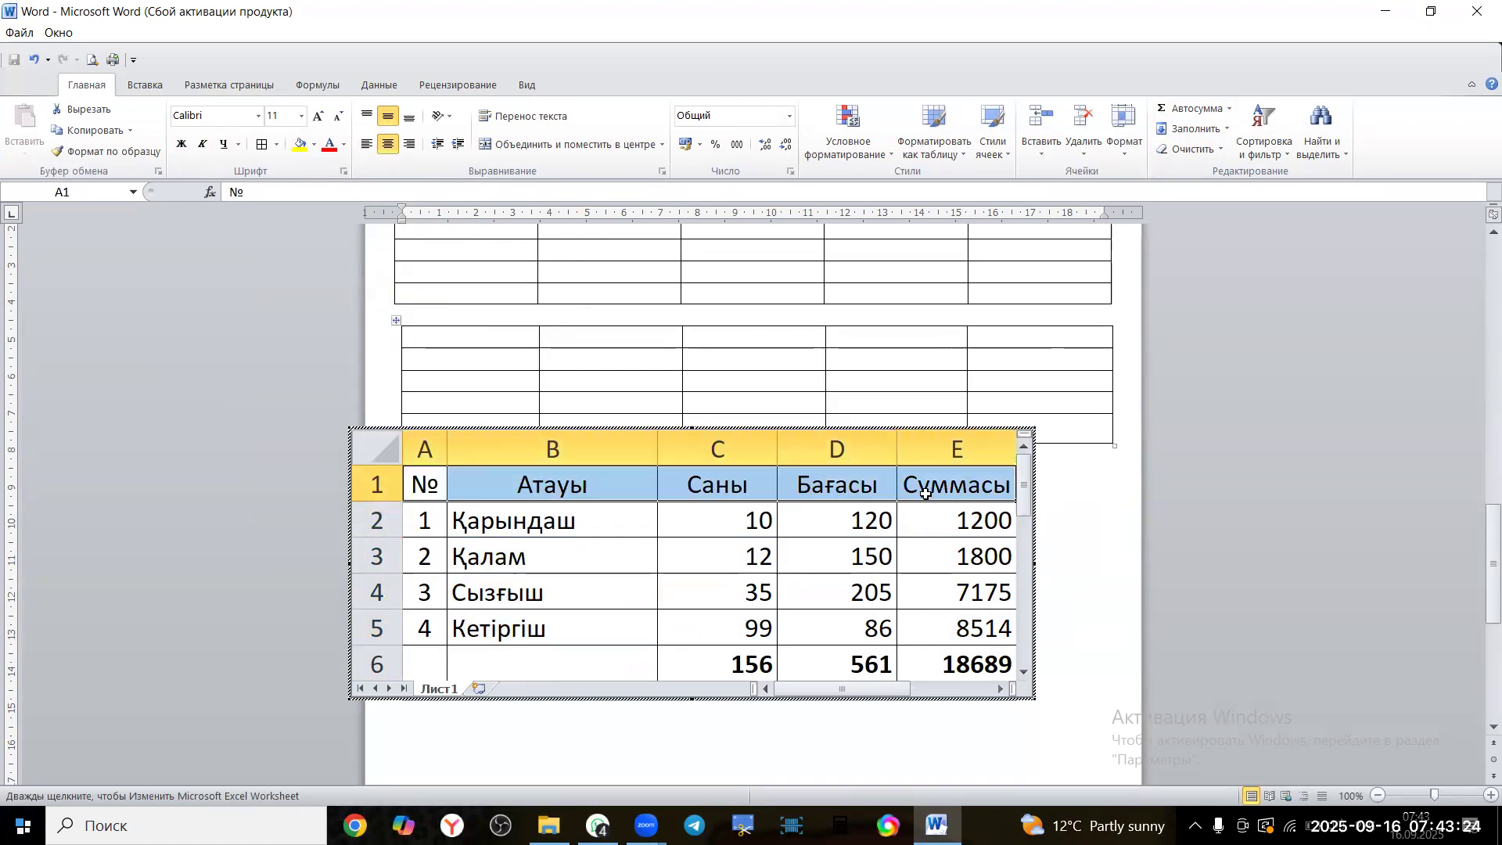
pyautogui.click(181, 144)
pyautogui.click(1081, 515)
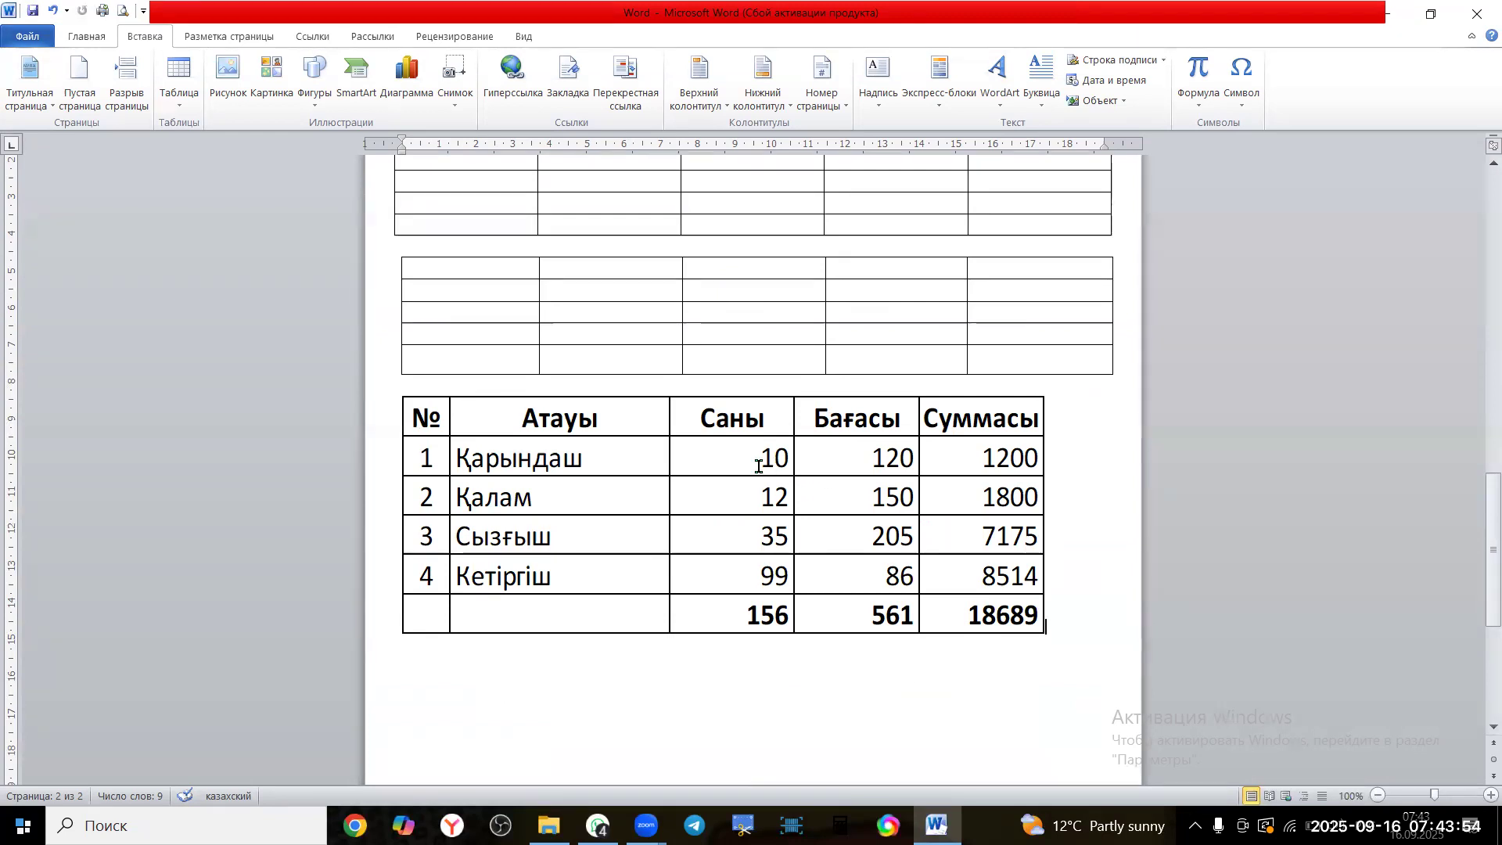
# Enter "№", "Атауы" and "Саны" in the first three header cells of the table directly below ТАҚЫРЫП
pyautogui.scroll(3, 774, 459)
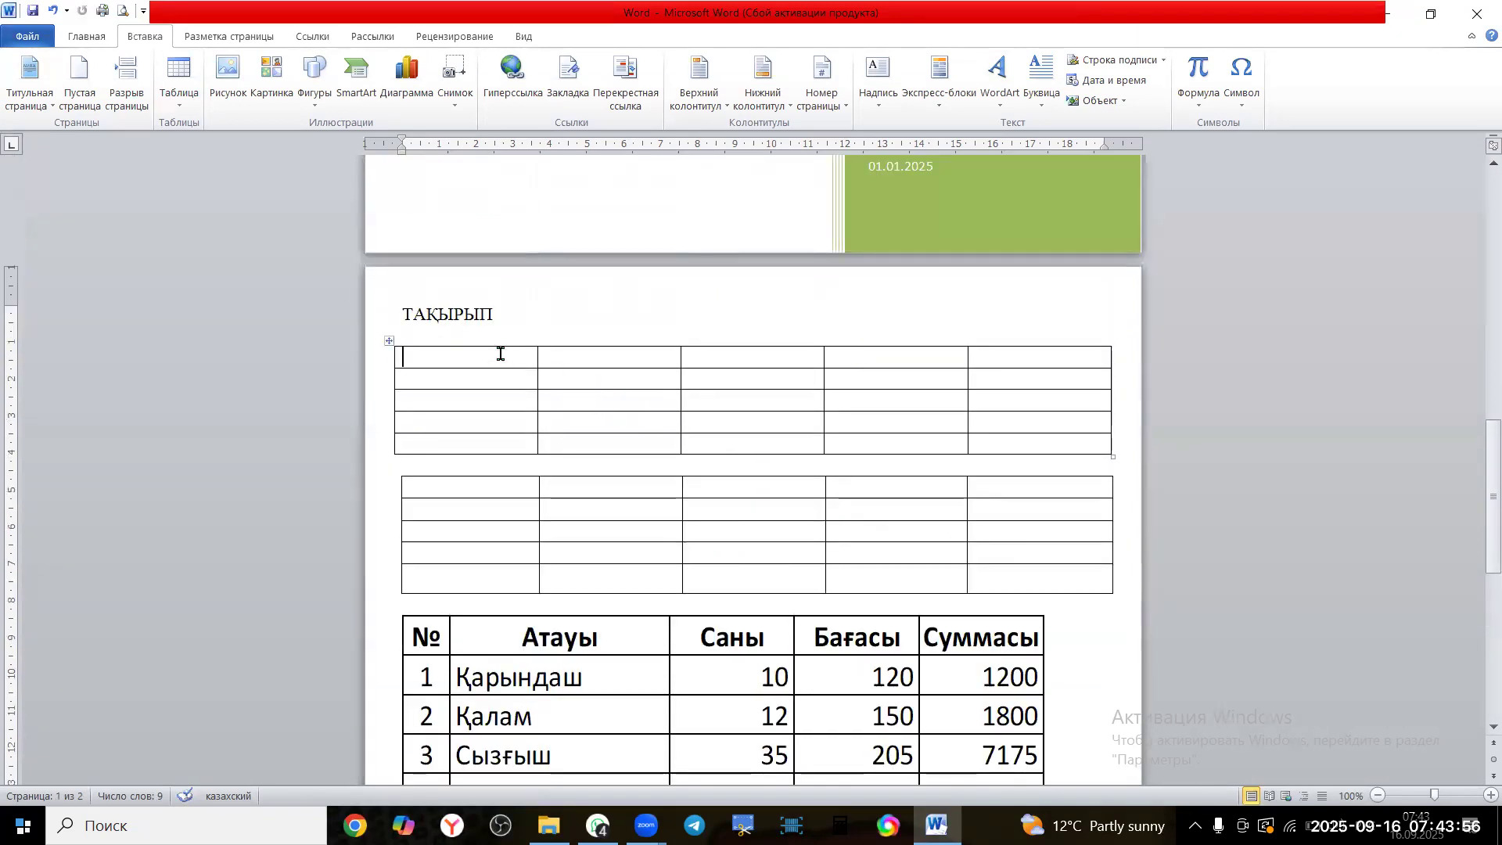
pyautogui.scroll(-2, 536, 443)
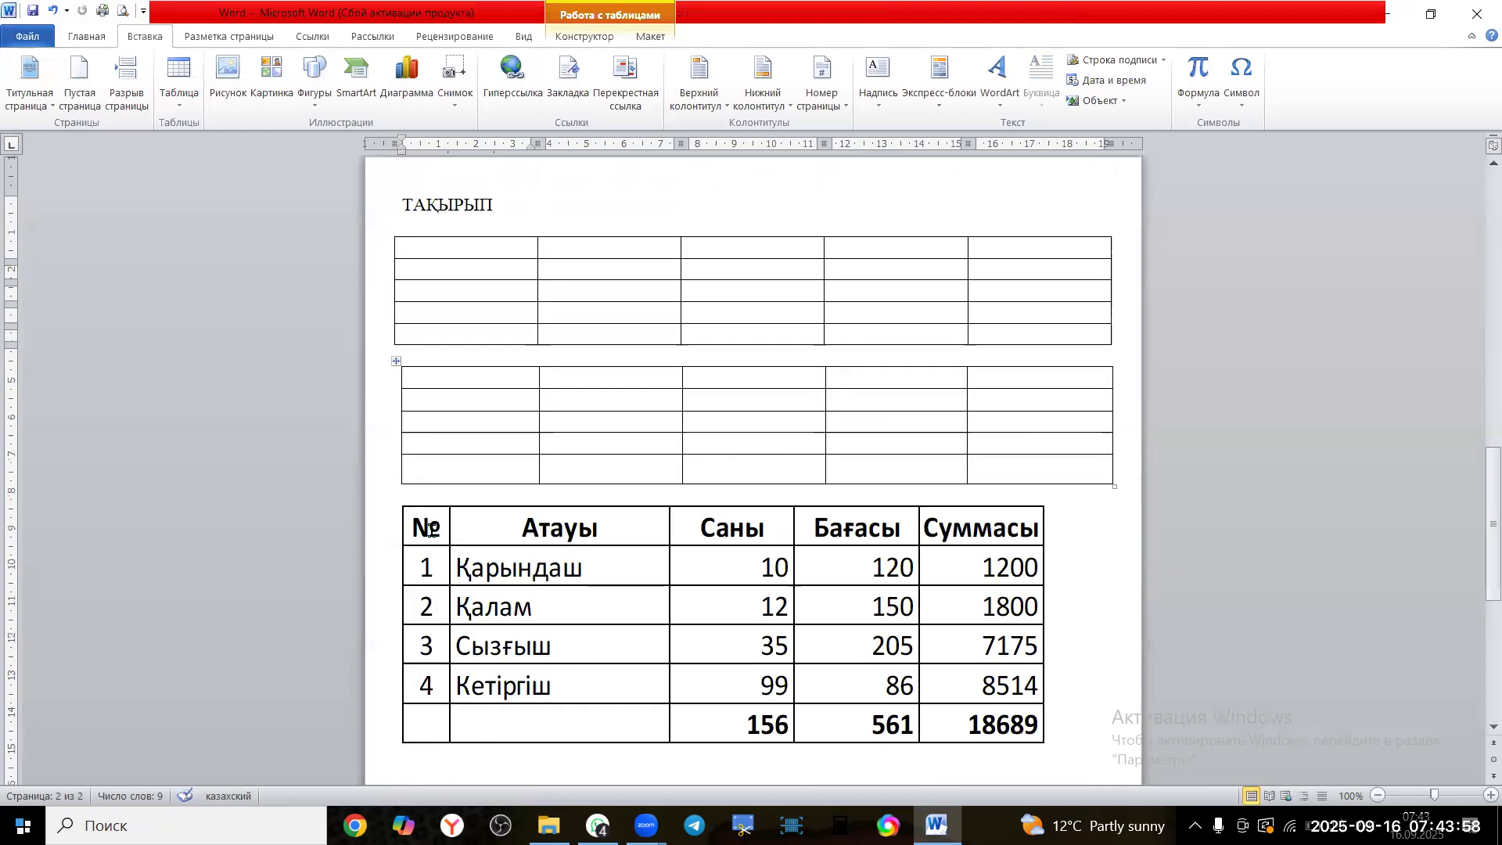
pyautogui.click(430, 532)
pyautogui.click(442, 247)
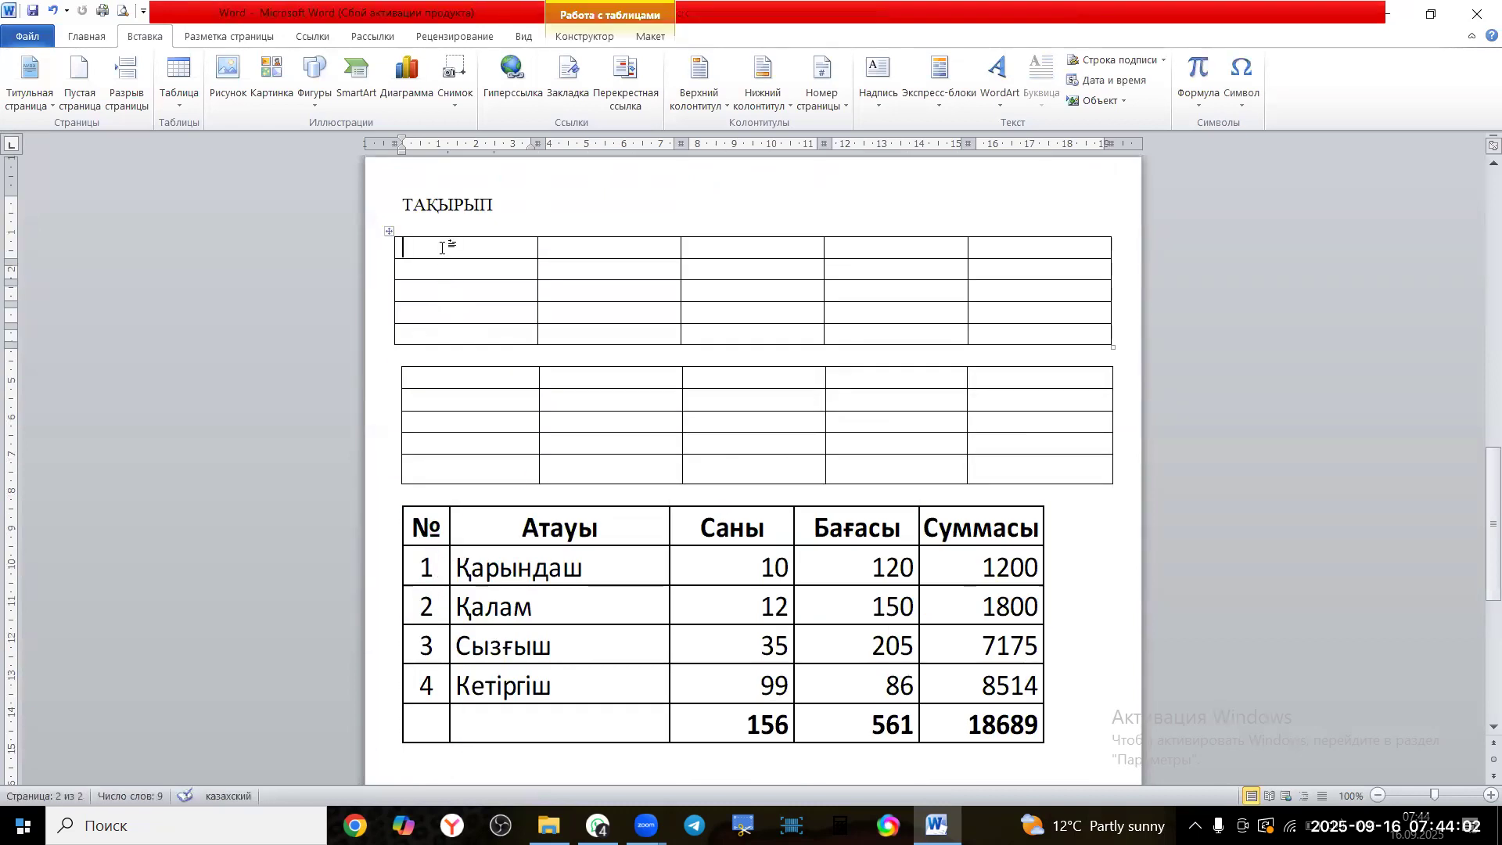
pyautogui.hotkey('alt', 'shift')
pyautogui.hotkey('alt', 'shift')
pyautogui.write('?')
pyautogui.press('BackSpace')
pyautogui.write('№')
pyautogui.press('Tab')
pyautogui.write('Атауы')
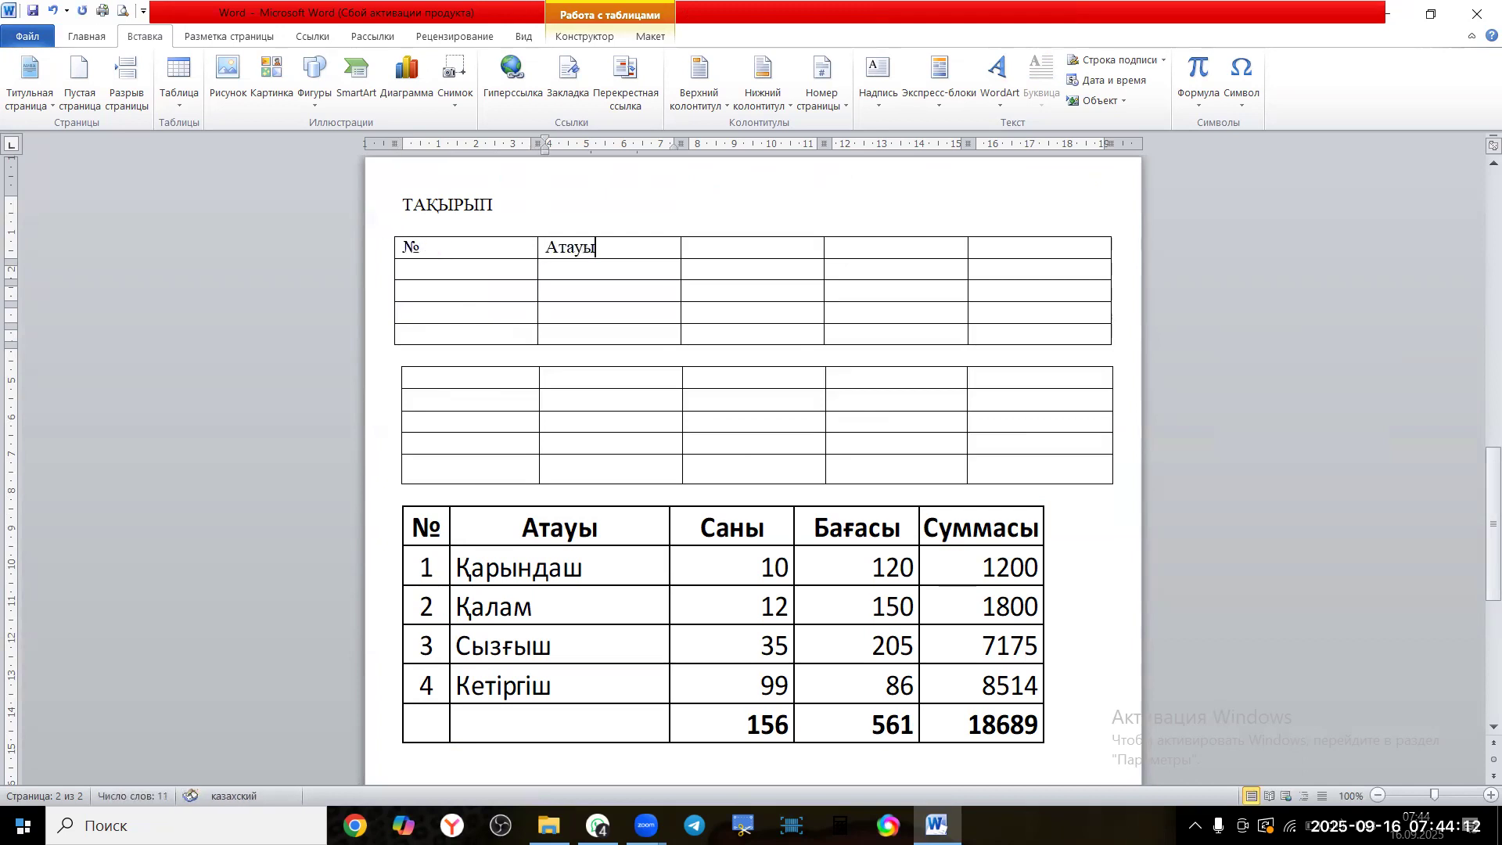
pyautogui.press('Tab')
pyautogui.write('Саны')
pyautogui.press('Tab')
pyautogui.write('Сум')
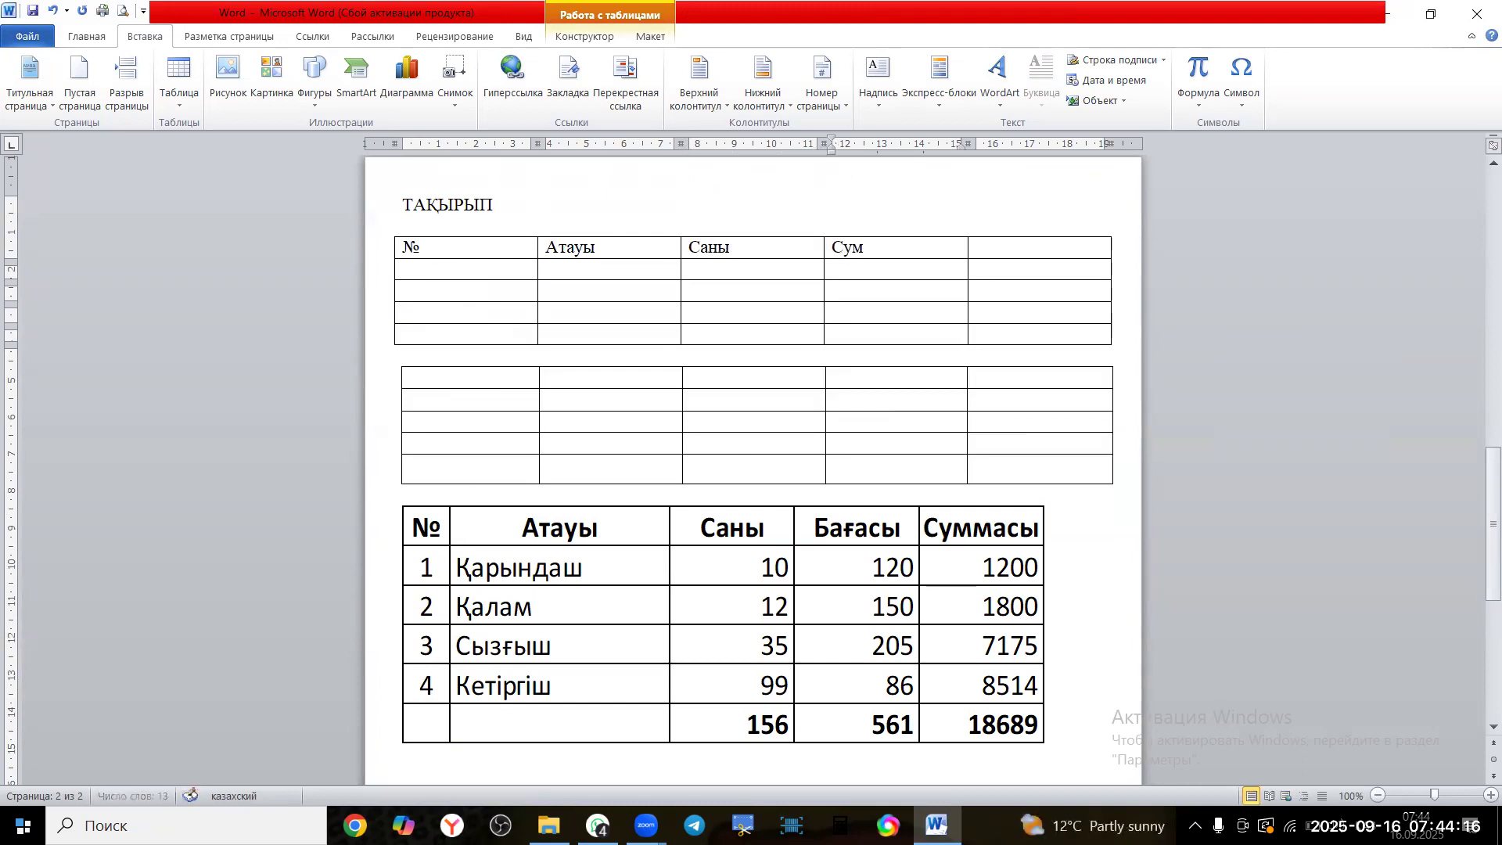
pyautogui.press('Tab')
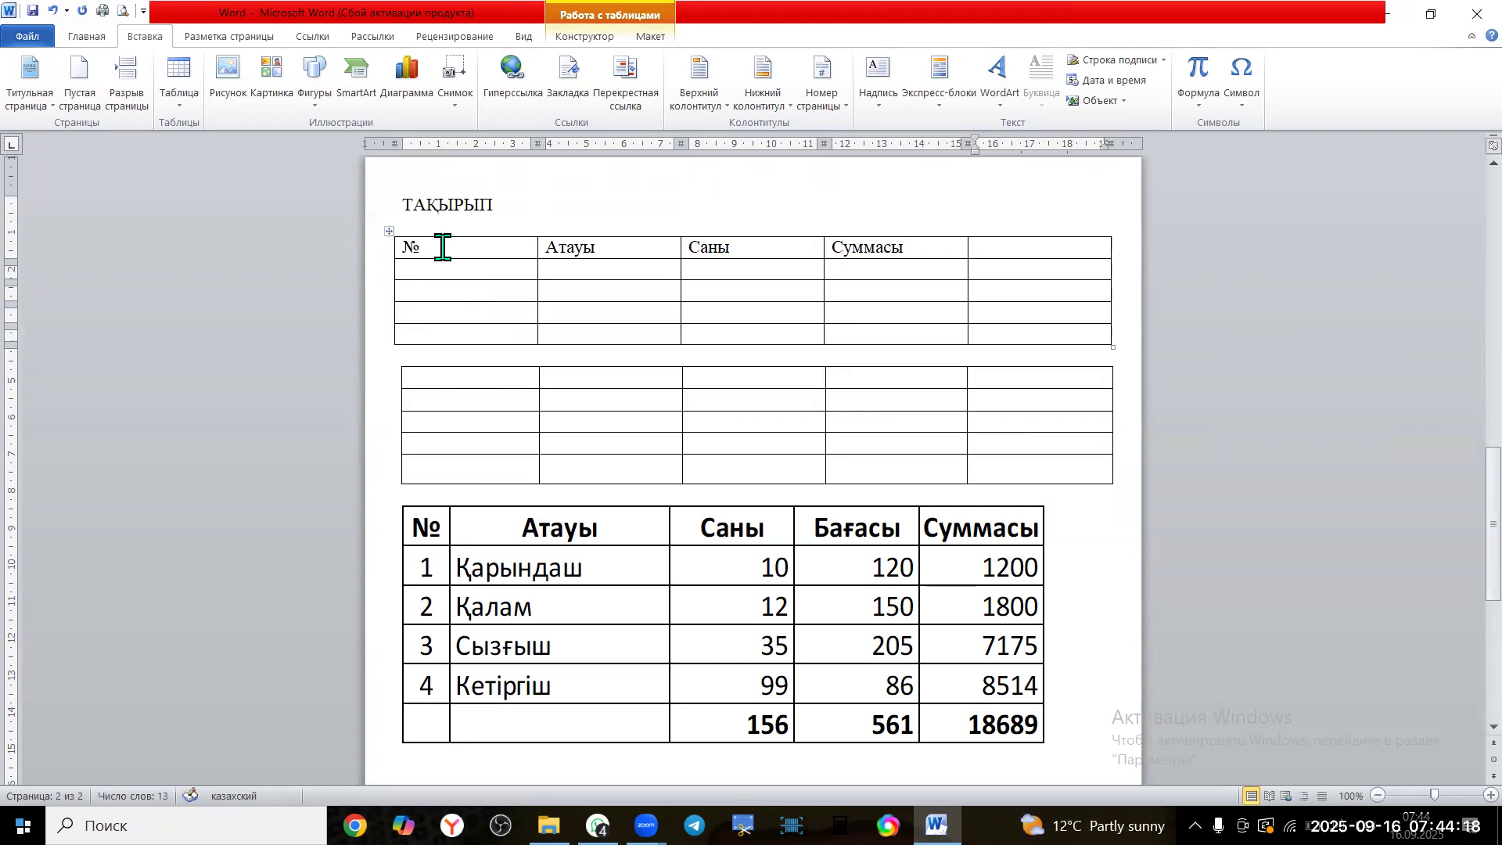
pyautogui.press('Left')
pyautogui.press('BackSpace')
pyautogui.press('BackSpace')
# Enter "Бағасы" in the fourth header cell and "Суммасы" in the fifth header cell of the first table
pyautogui.write('Ба')
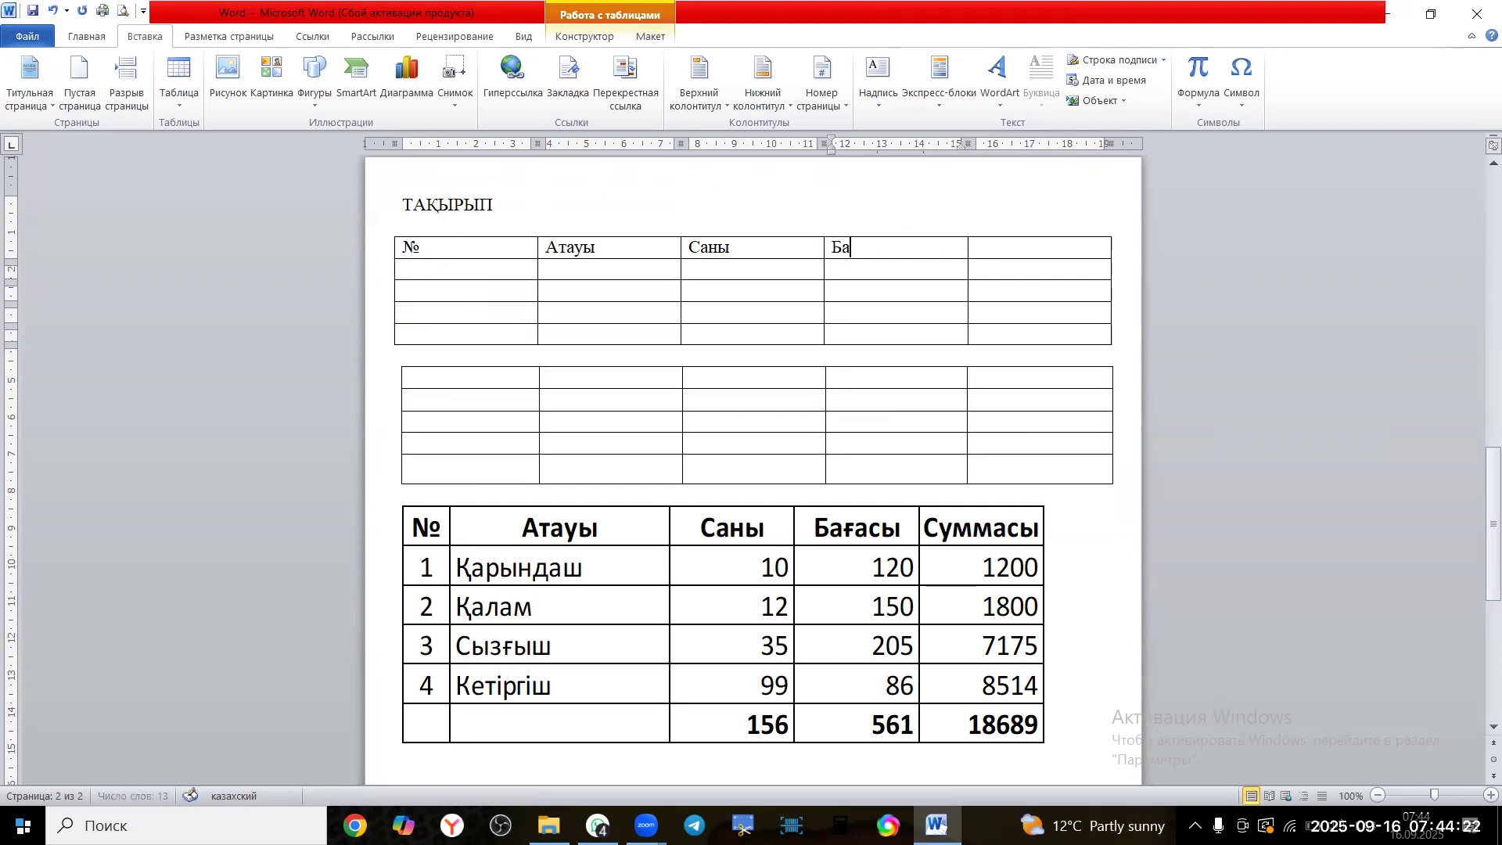
pyautogui.write('ғасы')
pyautogui.press('Tab')
pyautogui.write('Суммасы')
# Shorten the last three headers of the first table to "Сан", "Баға" and "Сумма"
pyautogui.press('BackSpace')
pyautogui.press('BackSpace')
pyautogui.click(883, 248)
pyautogui.press('BackSpace')
pyautogui.press('BackSpace')
pyautogui.press('BackSpace')
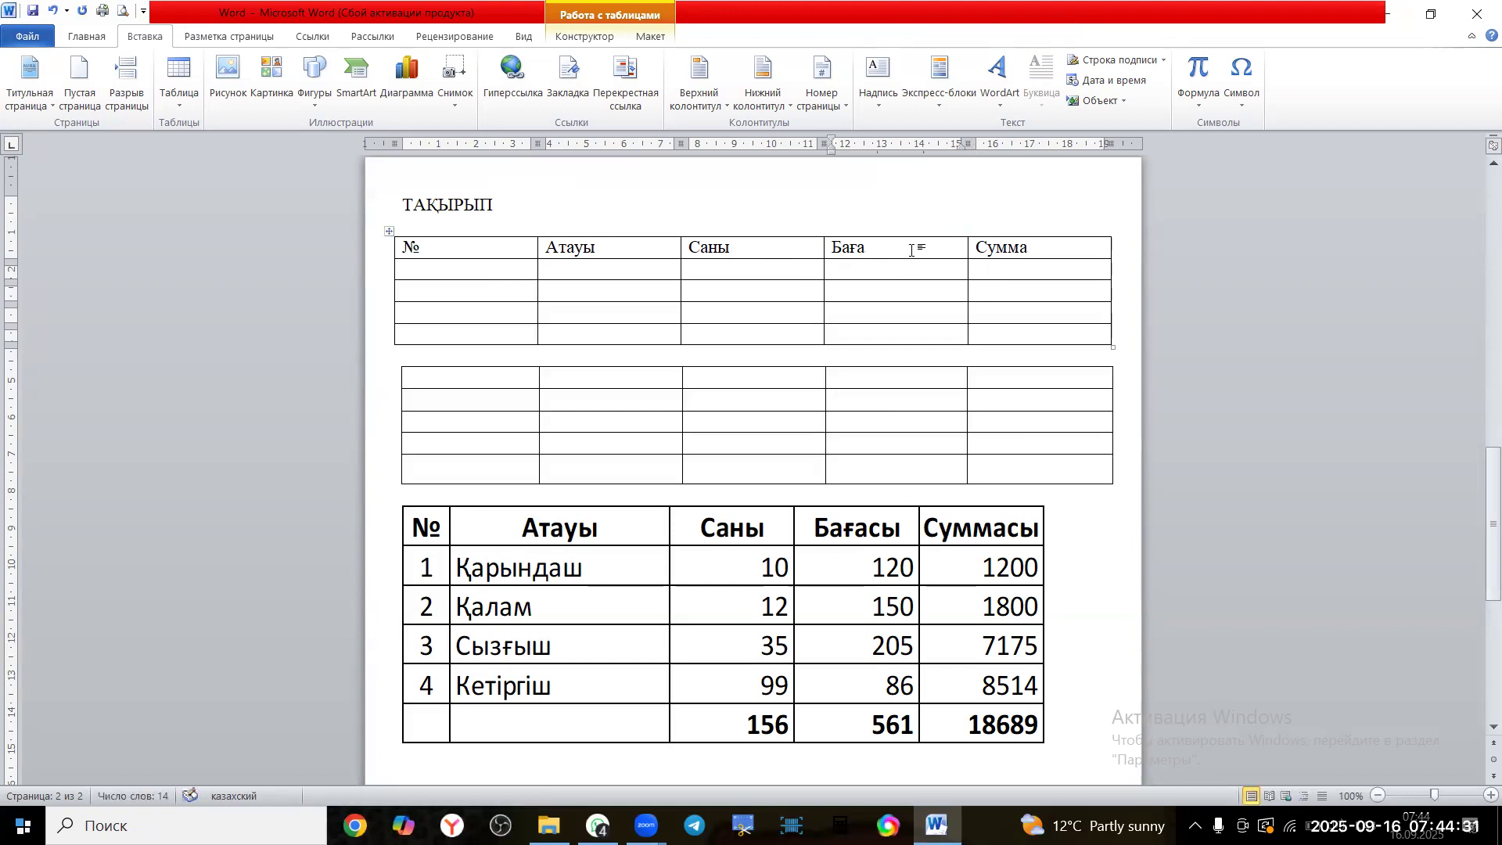
pyautogui.click(747, 249)
pyautogui.press('BackSpace')
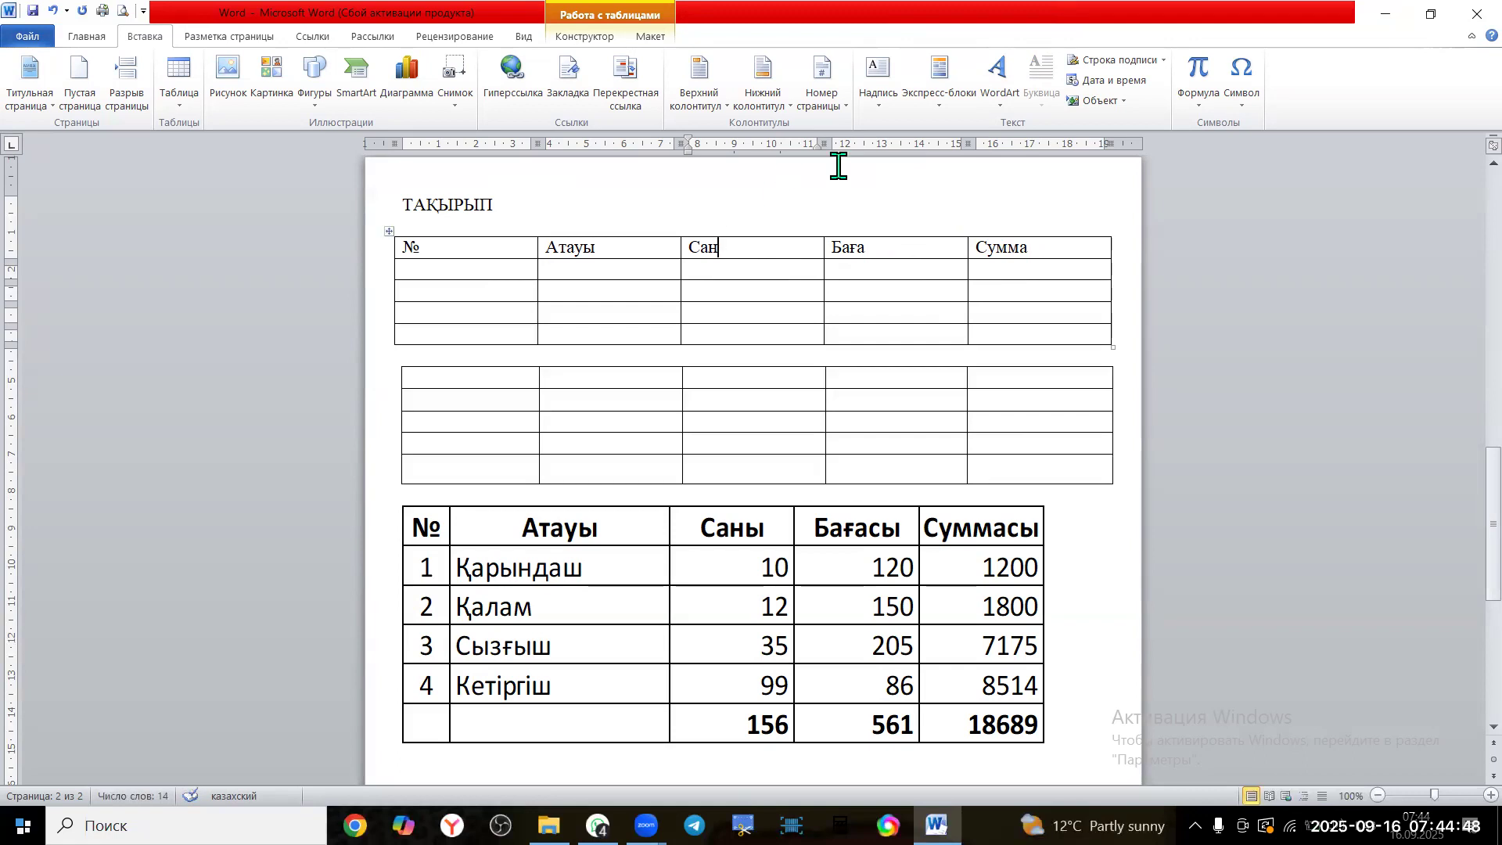
# Make the header row of the first table bold and center its text
pyautogui.moveTo(405, 247); pyautogui.dragTo(1036, 247)
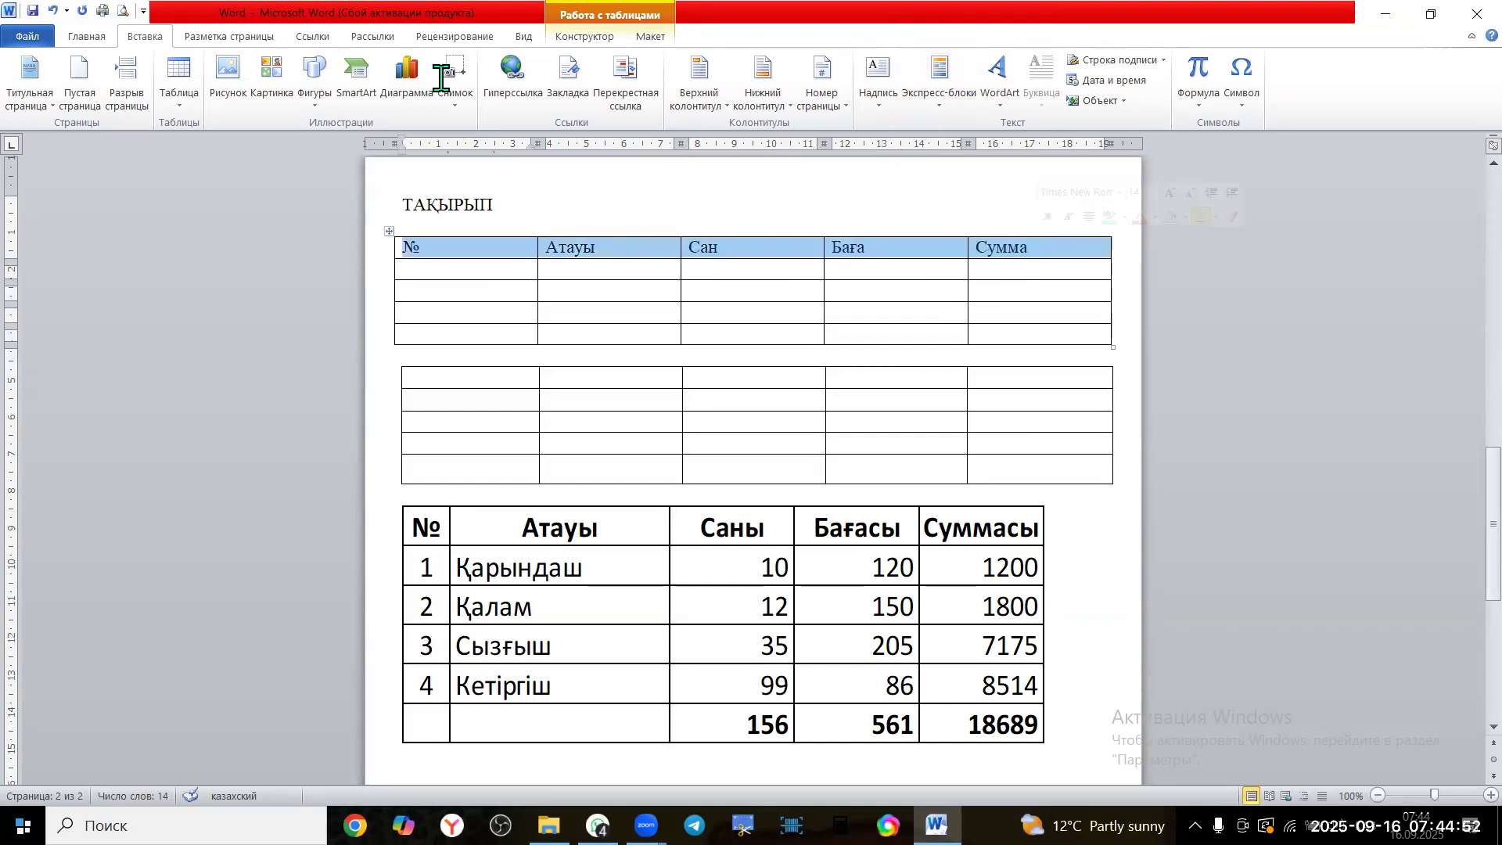
pyautogui.click(100, 44)
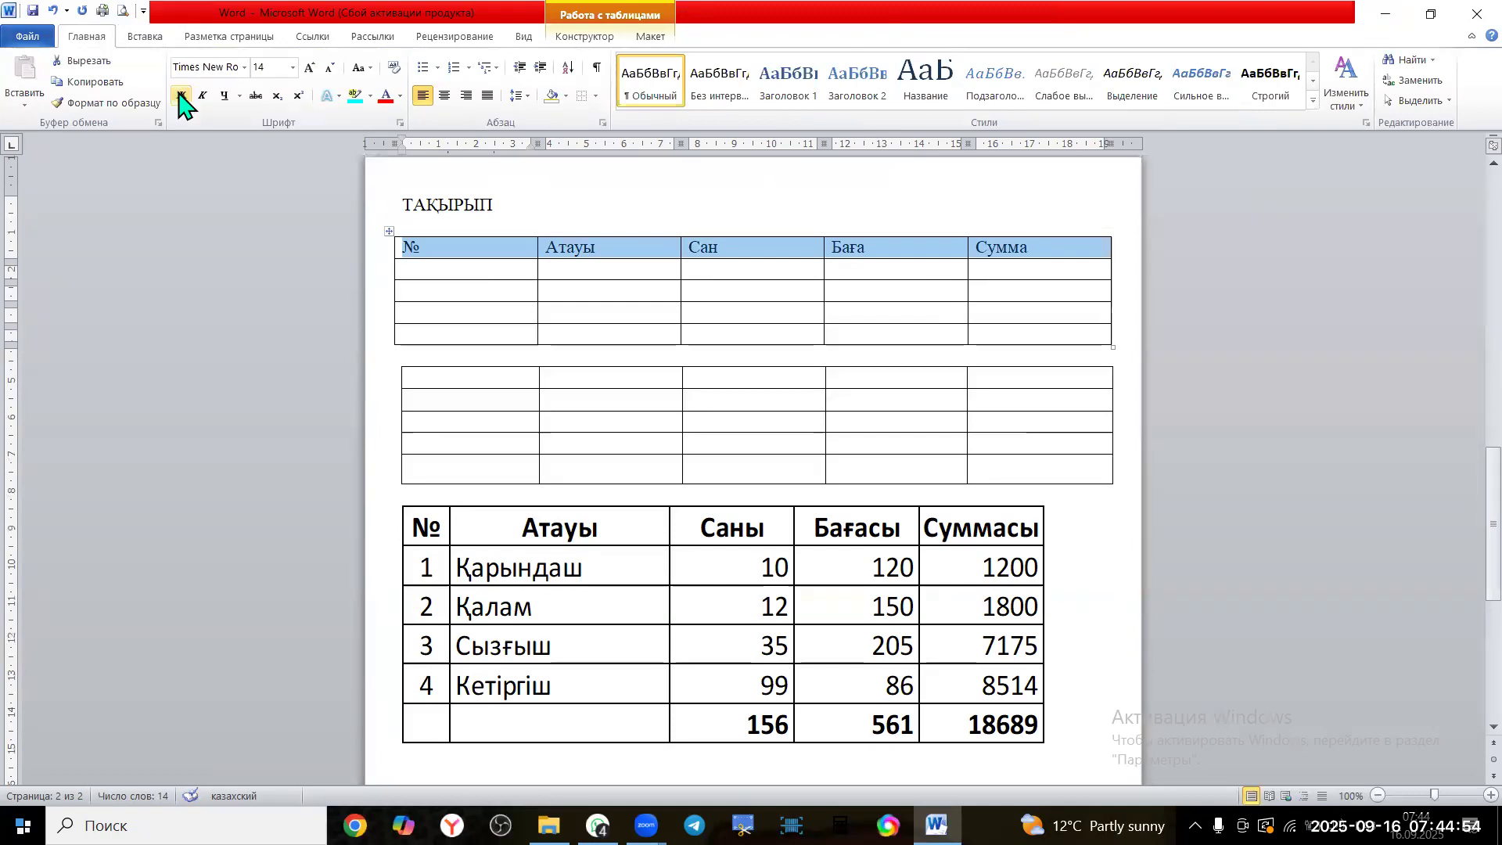
pyautogui.click(181, 95)
pyautogui.click(444, 96)
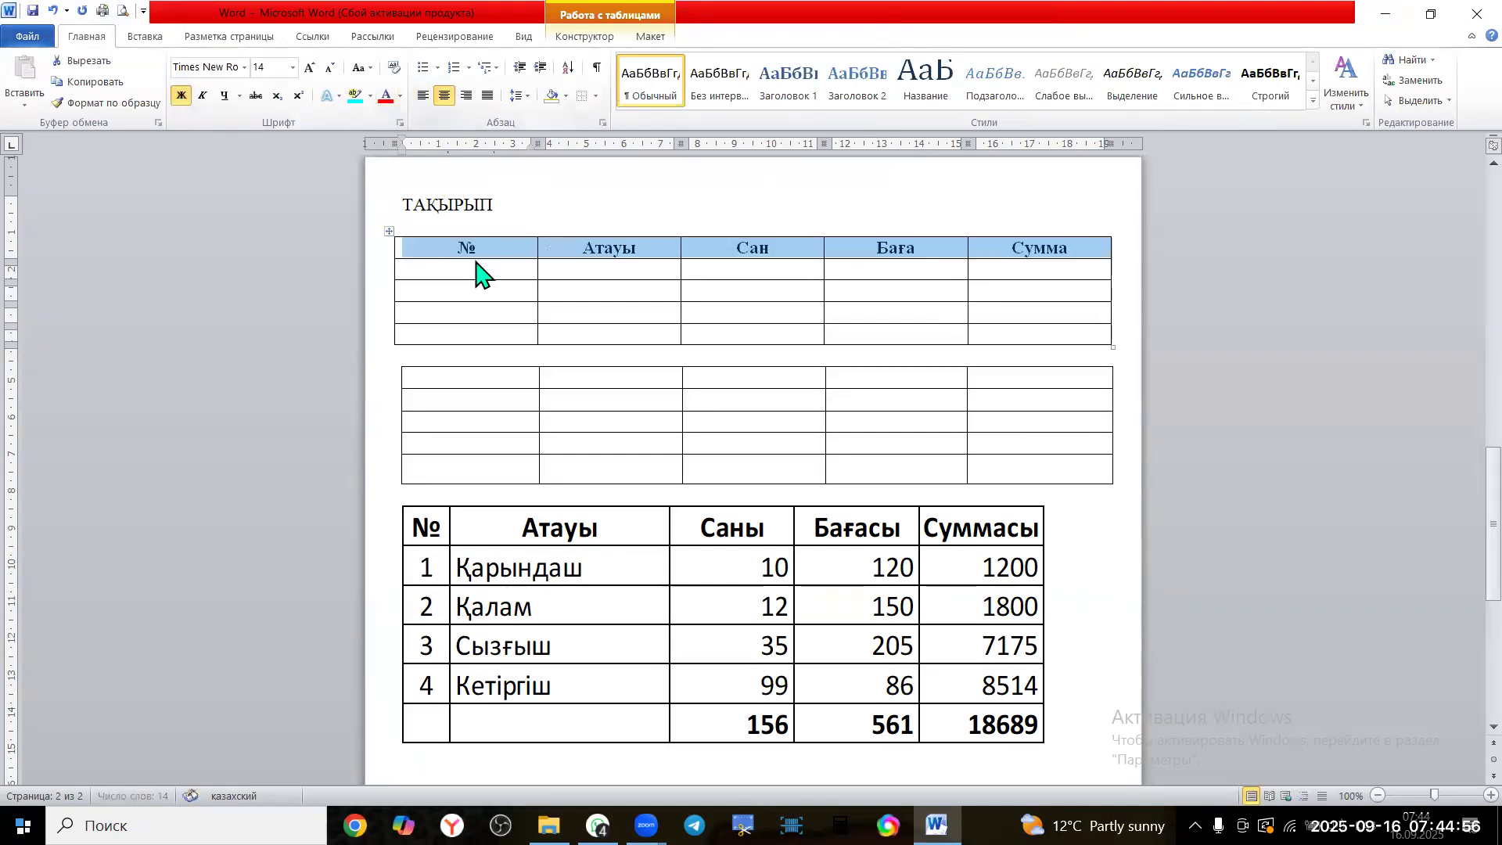
# Right-align the body cells in the Атауы, Сан, Баға and Сумма columns of the first table
pyautogui.click(571, 269)
pyautogui.moveTo(675, 289); pyautogui.dragTo(1006, 325)
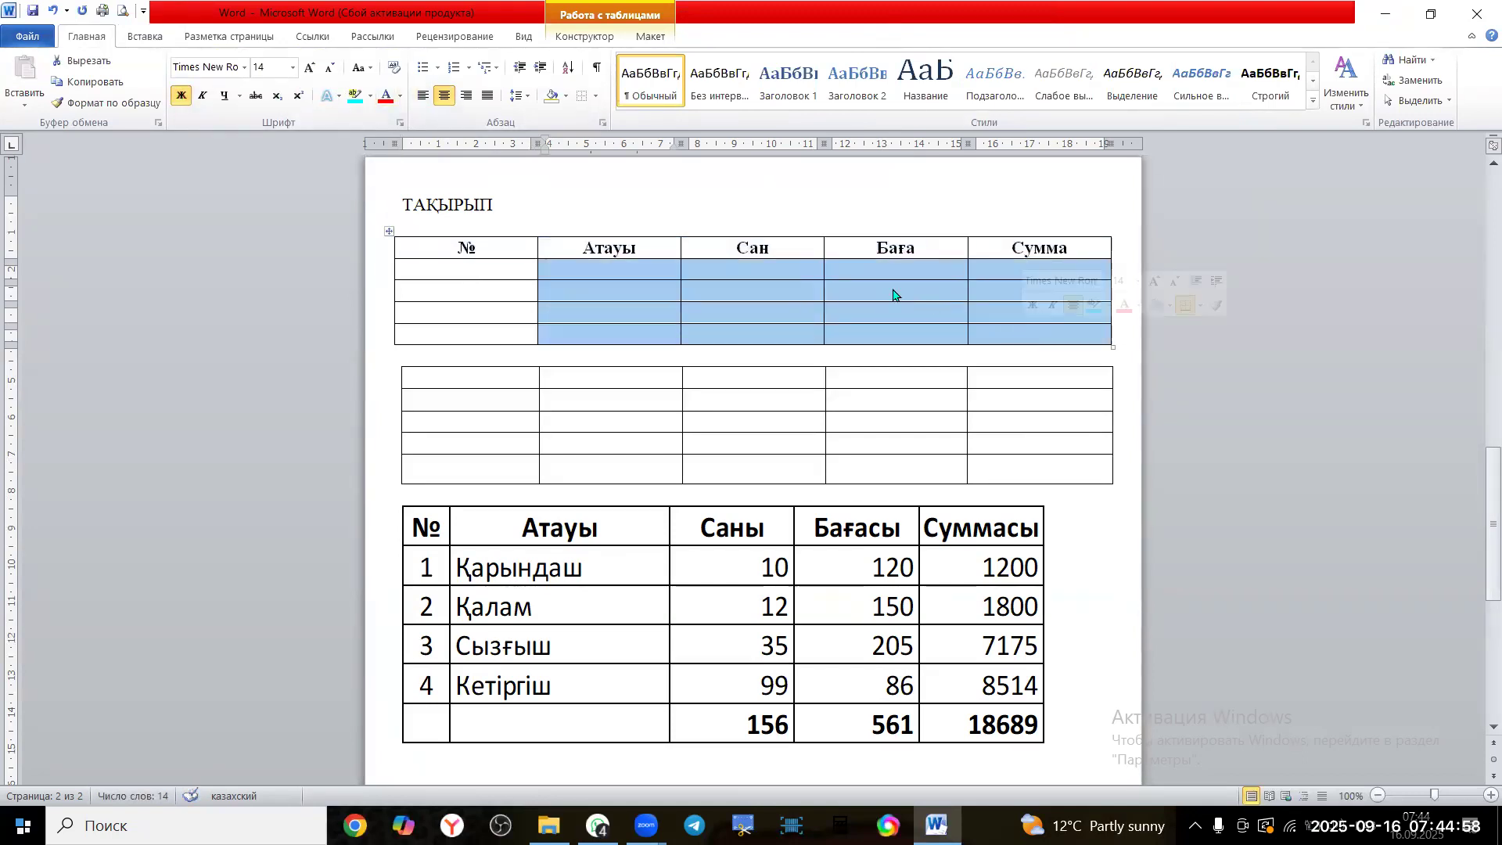
pyautogui.click(467, 96)
# Center the body cells of the № column and left-align the body cells of the Атауы column
pyautogui.moveTo(479, 266); pyautogui.dragTo(479, 337)
pyautogui.click(528, 301)
pyautogui.moveTo(557, 278); pyautogui.dragTo(563, 334)
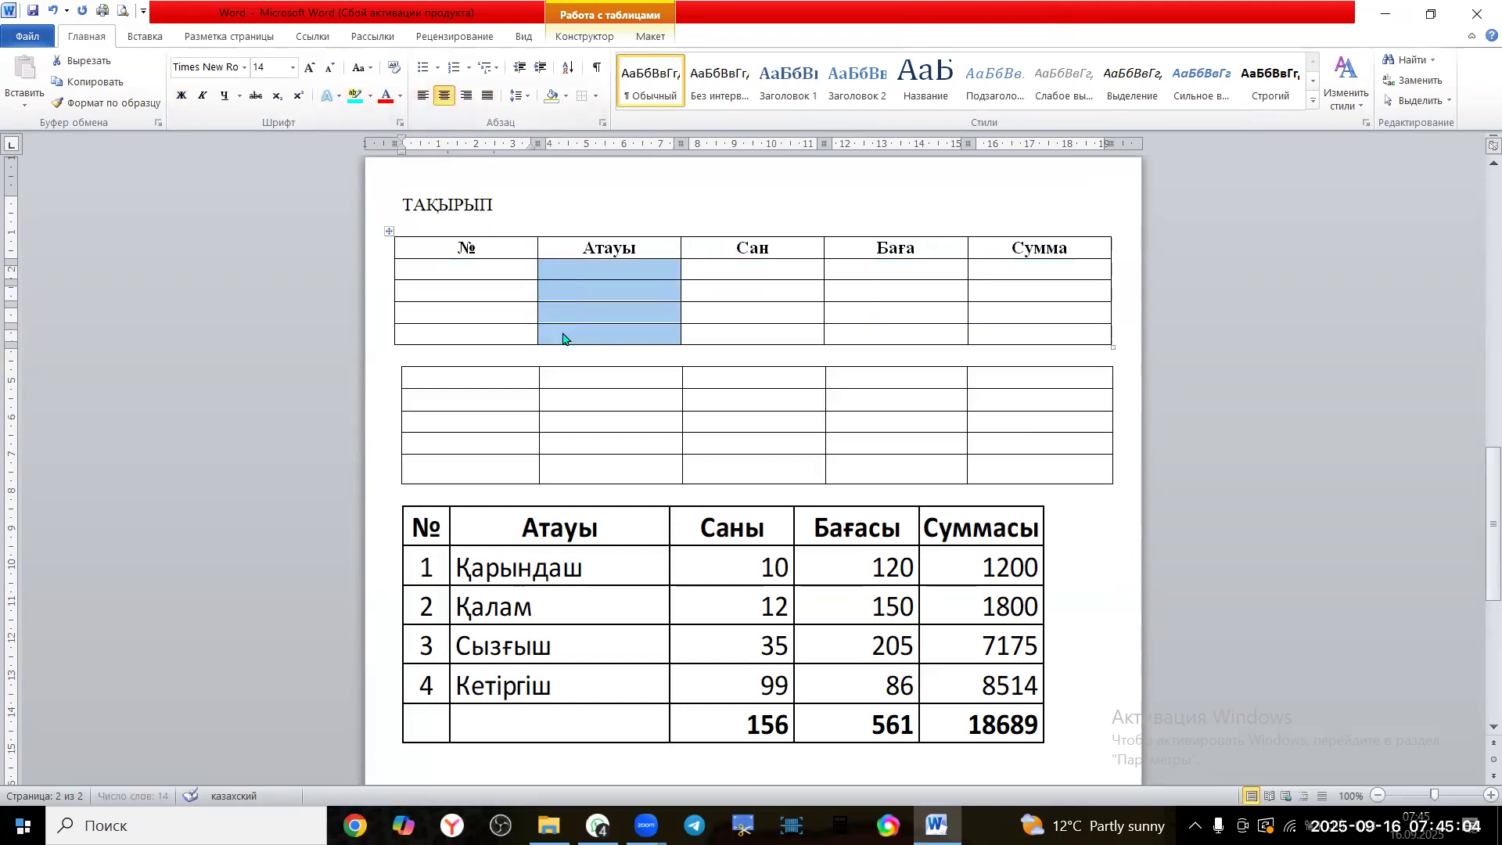
pyautogui.click(423, 96)
# Narrow the № column of the first table and number its first three body rows 1, 2 and 3
pyautogui.click(527, 246)
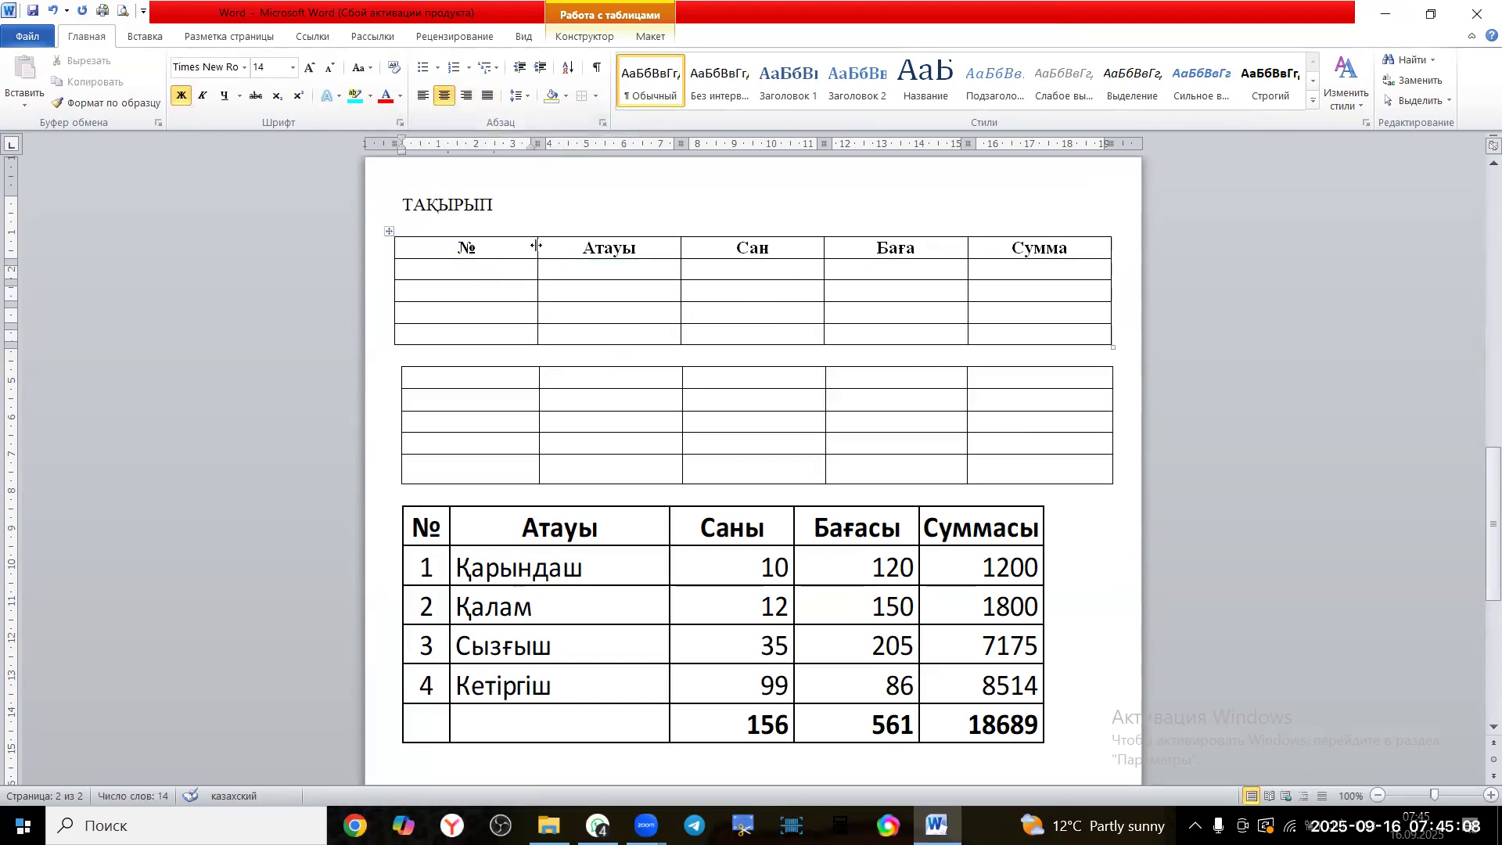
pyautogui.moveTo(537, 247); pyautogui.dragTo(447, 264)
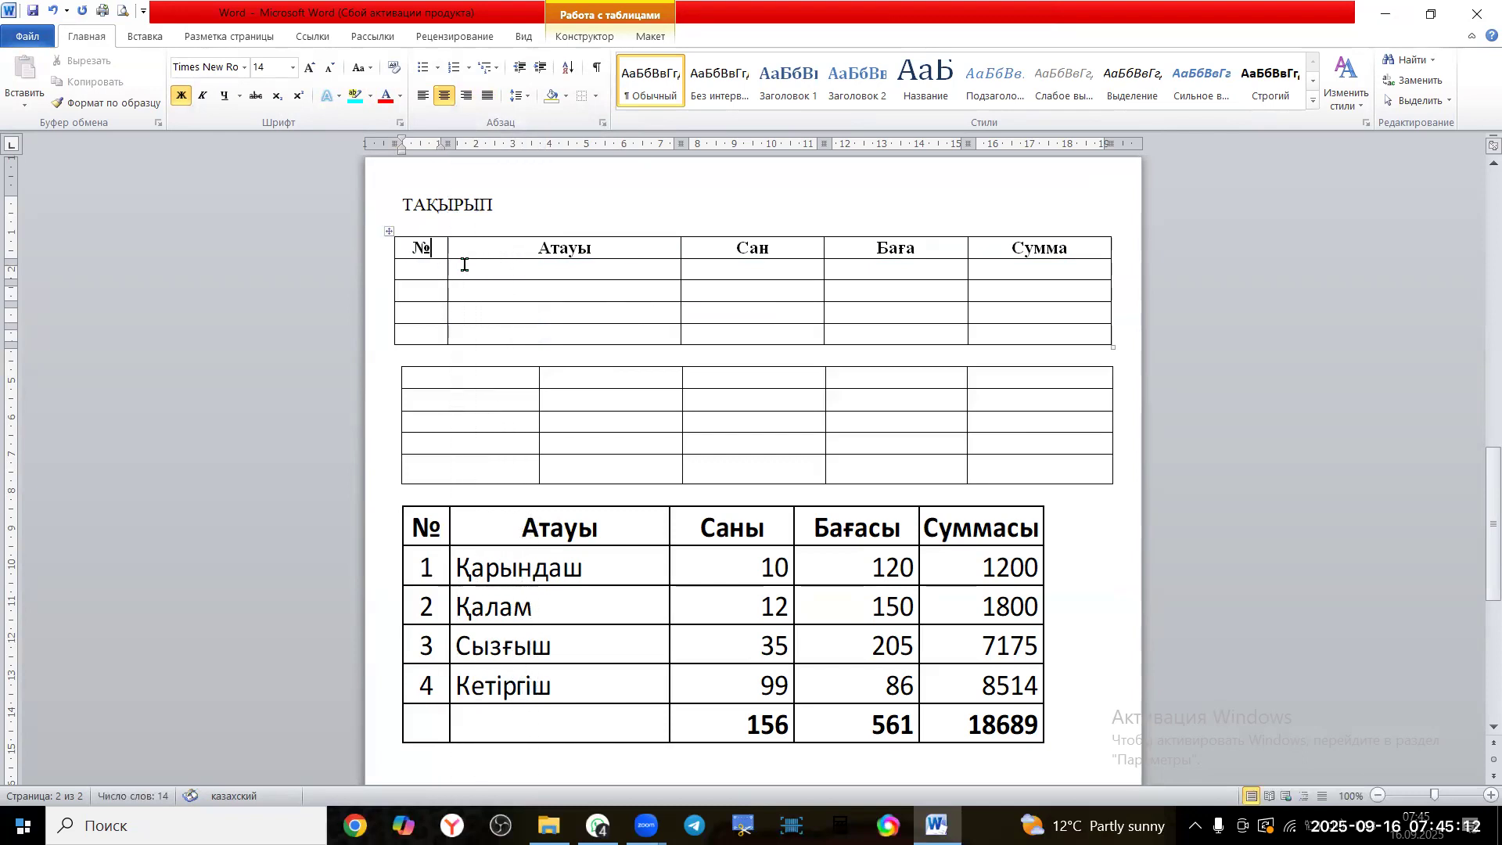
pyautogui.scroll(-2, 637, 262)
pyautogui.scroll(4, 649, 292)
pyautogui.click(437, 379)
pyautogui.write('1')
pyautogui.press('Down')
pyautogui.write('2')
pyautogui.press('Down')
pyautogui.write('3')
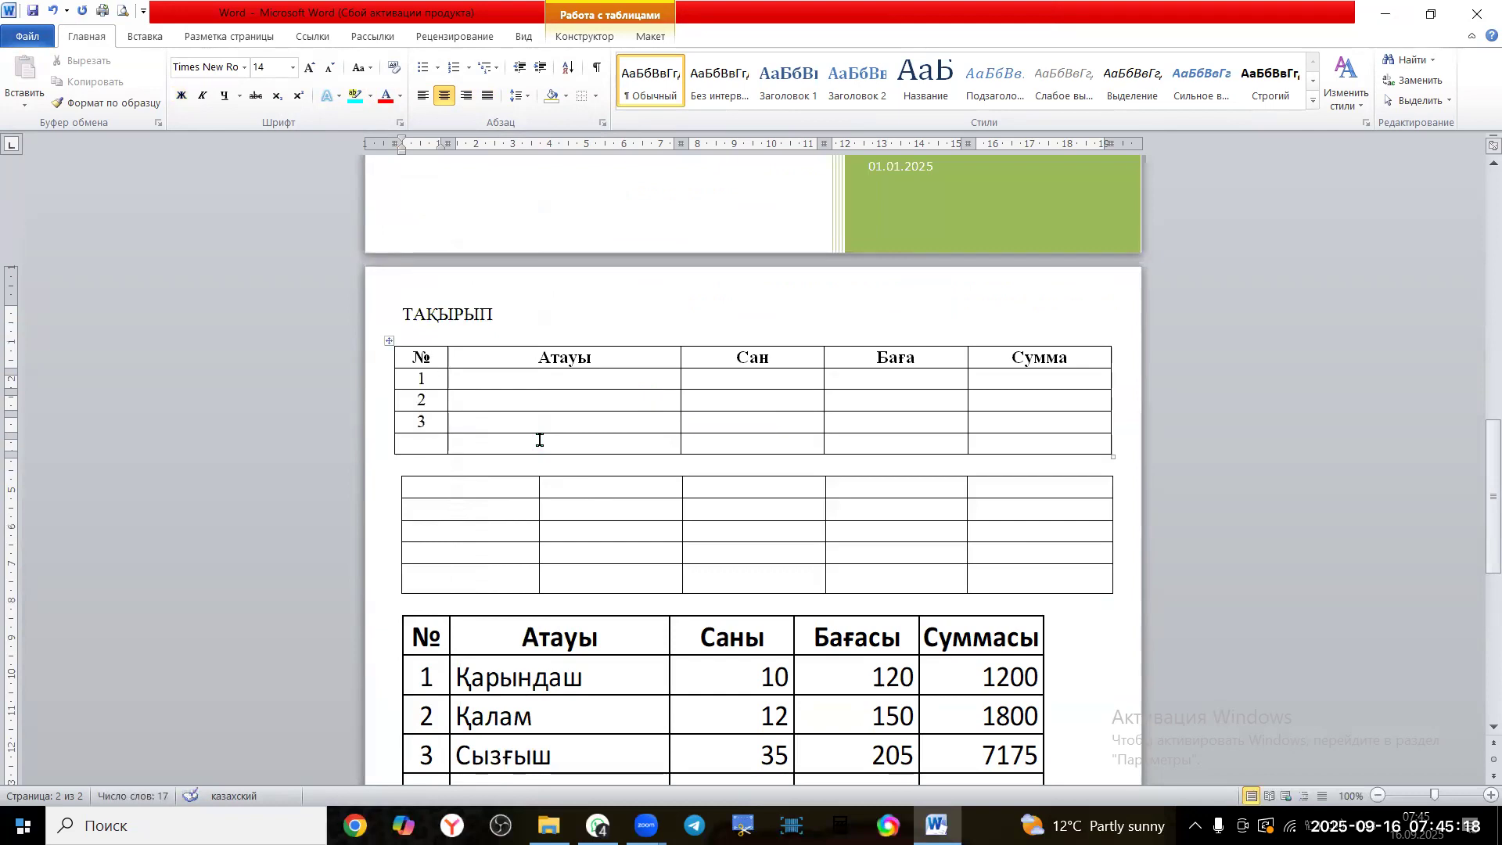
# Enter Дәптер and Күнделік in the Атауы column of the first two body rows of the first table
pyautogui.click(592, 382)
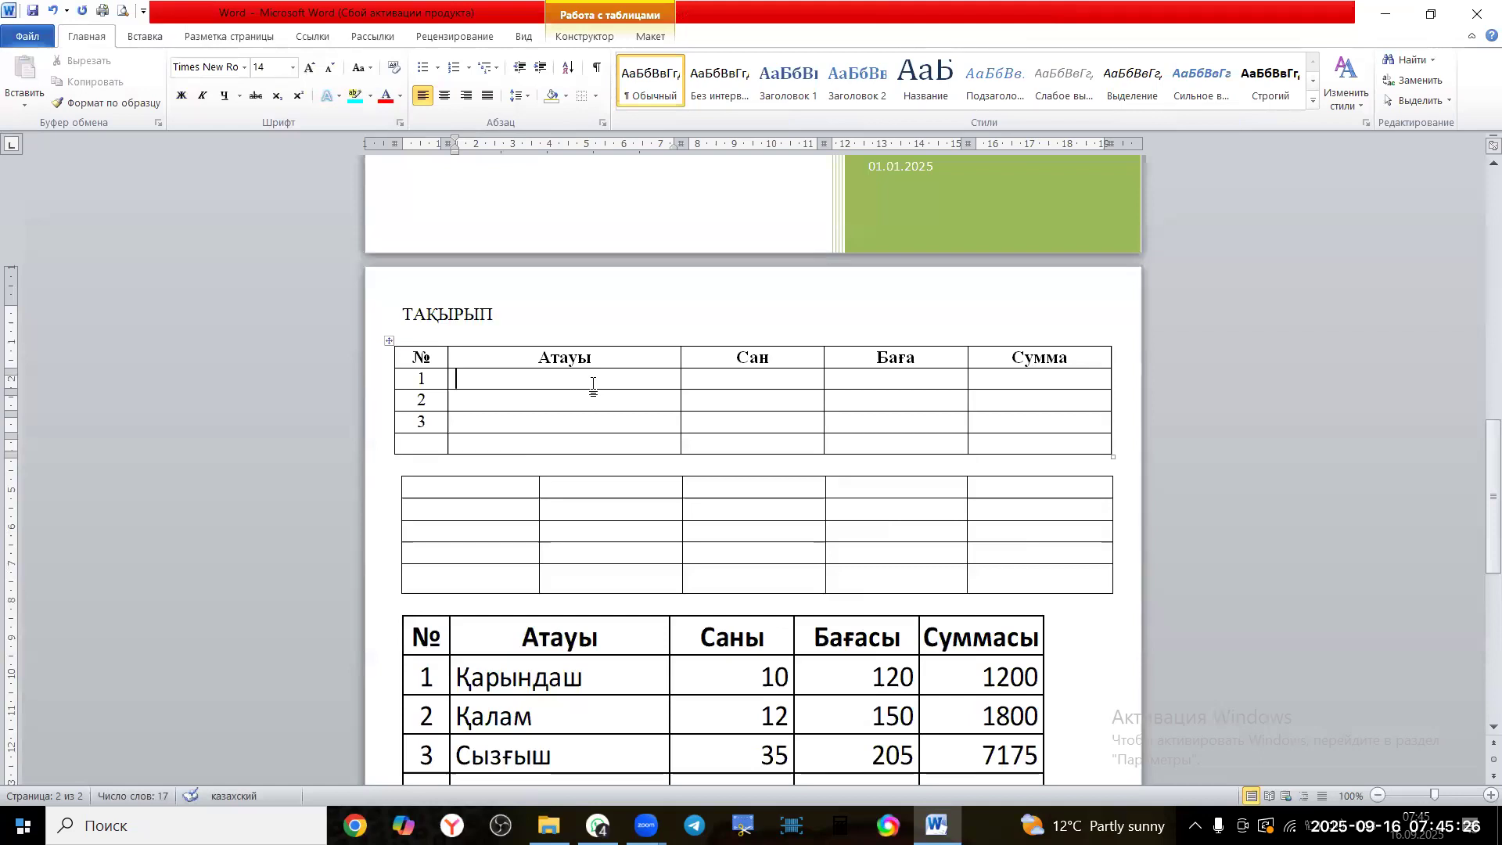
pyautogui.write('Дәптер')
pyautogui.press('Down')
pyautogui.write('Күнделік')
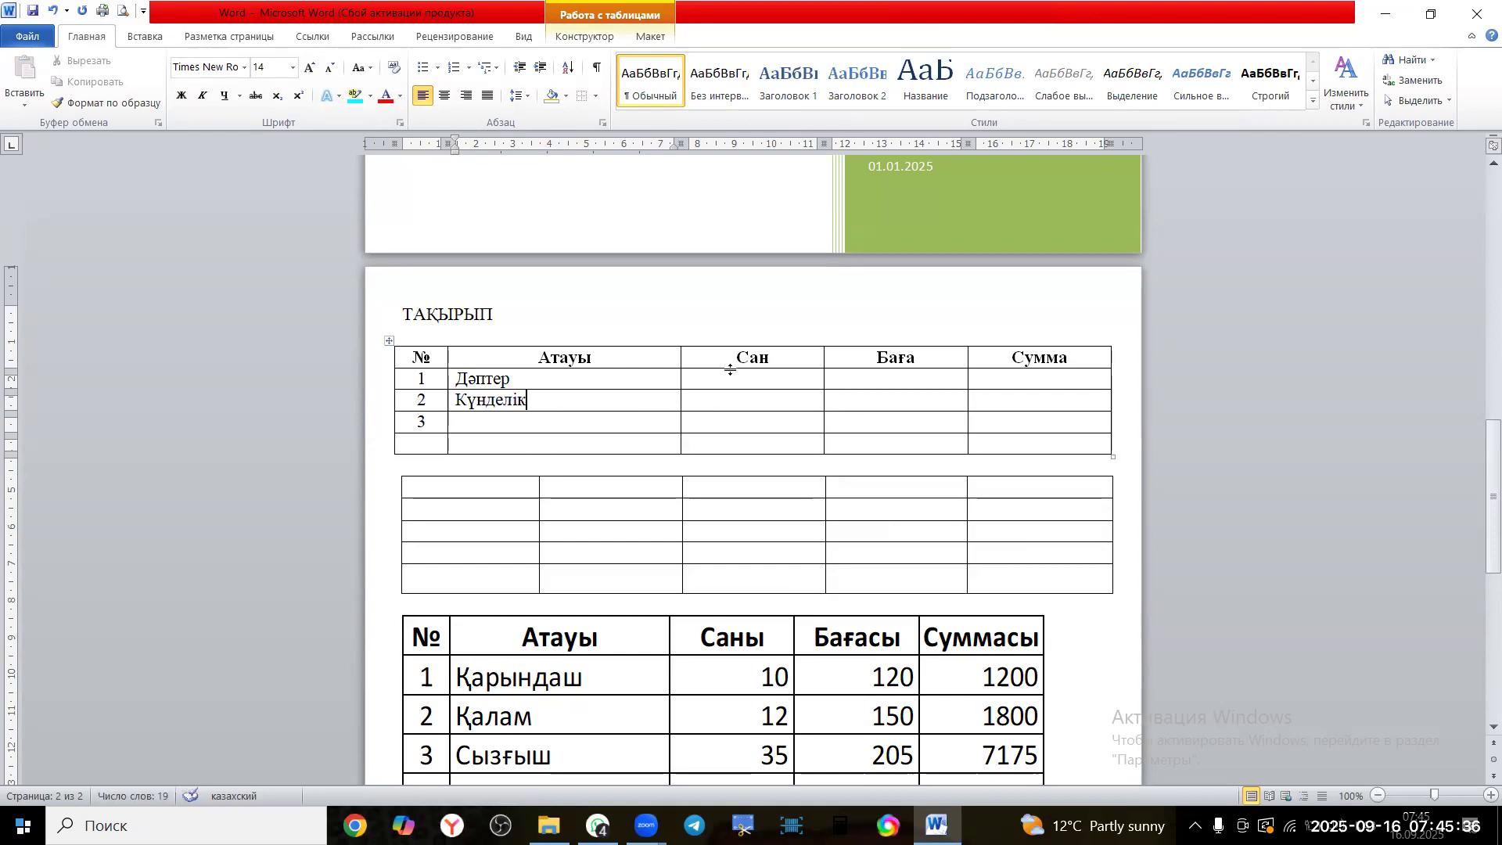
pyautogui.click(743, 379)
pyautogui.hotkey('ctrl', 'r')
pyautogui.moveTo(728, 362); pyautogui.dragTo(774, 357)
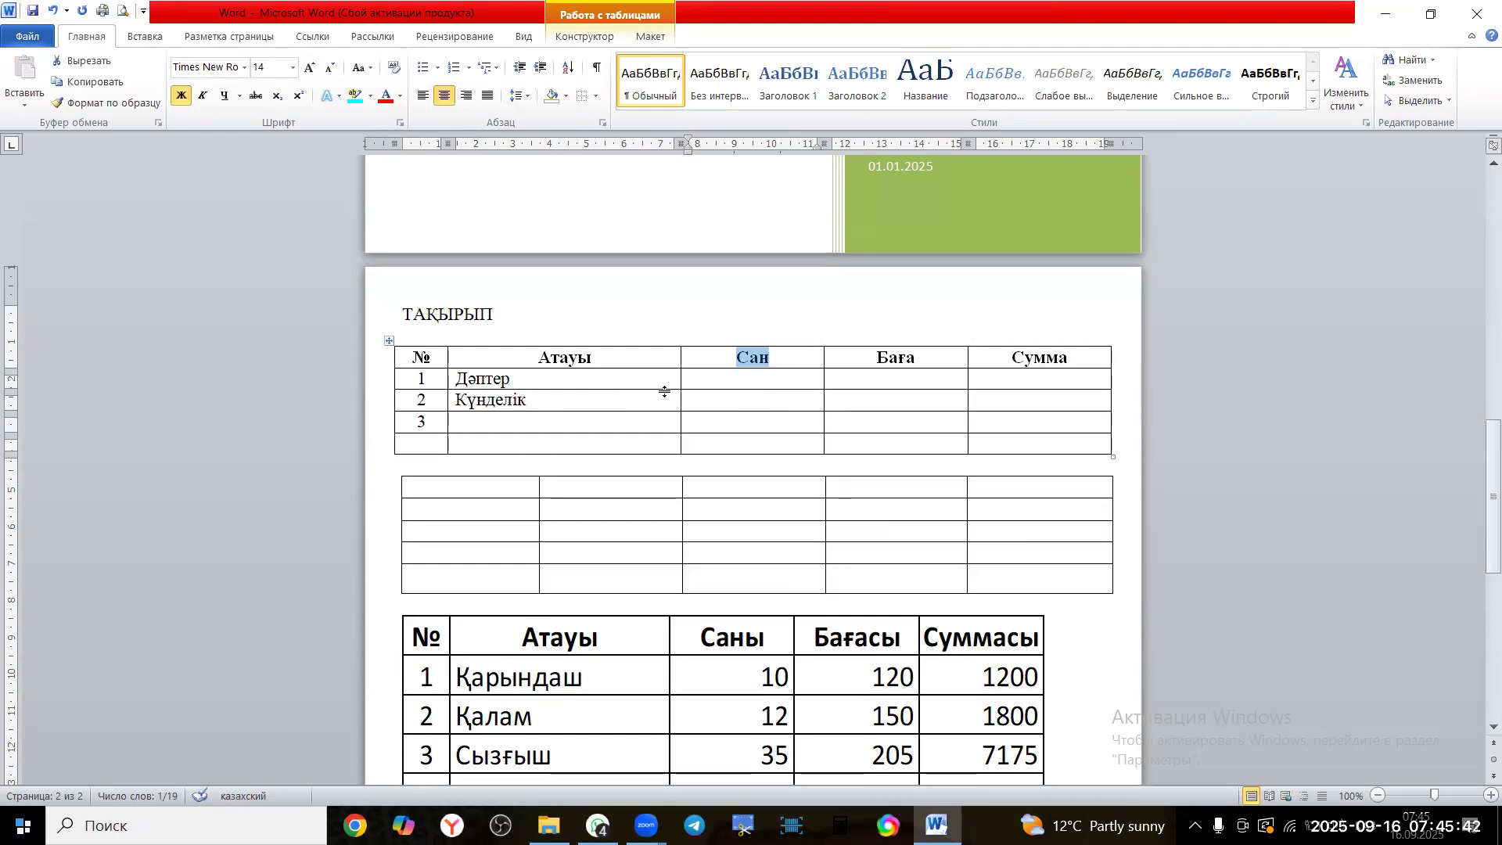
pyautogui.moveTo(457, 379); pyautogui.dragTo(521, 382)
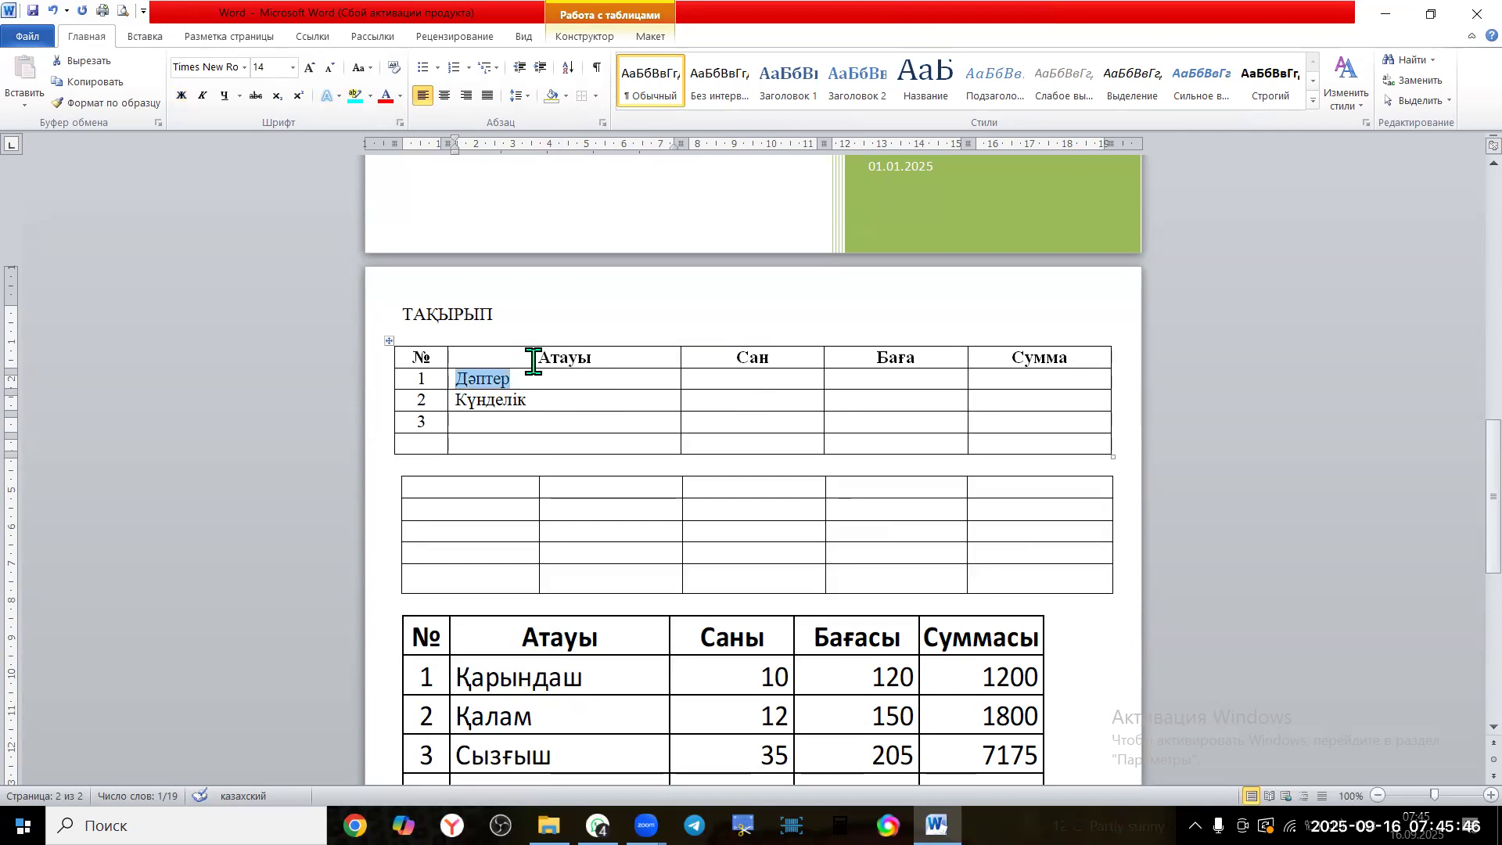
# Change the Атауы column header of the first table to Пән атауы
pyautogui.click(534, 360)
pyautogui.write('Пән а')
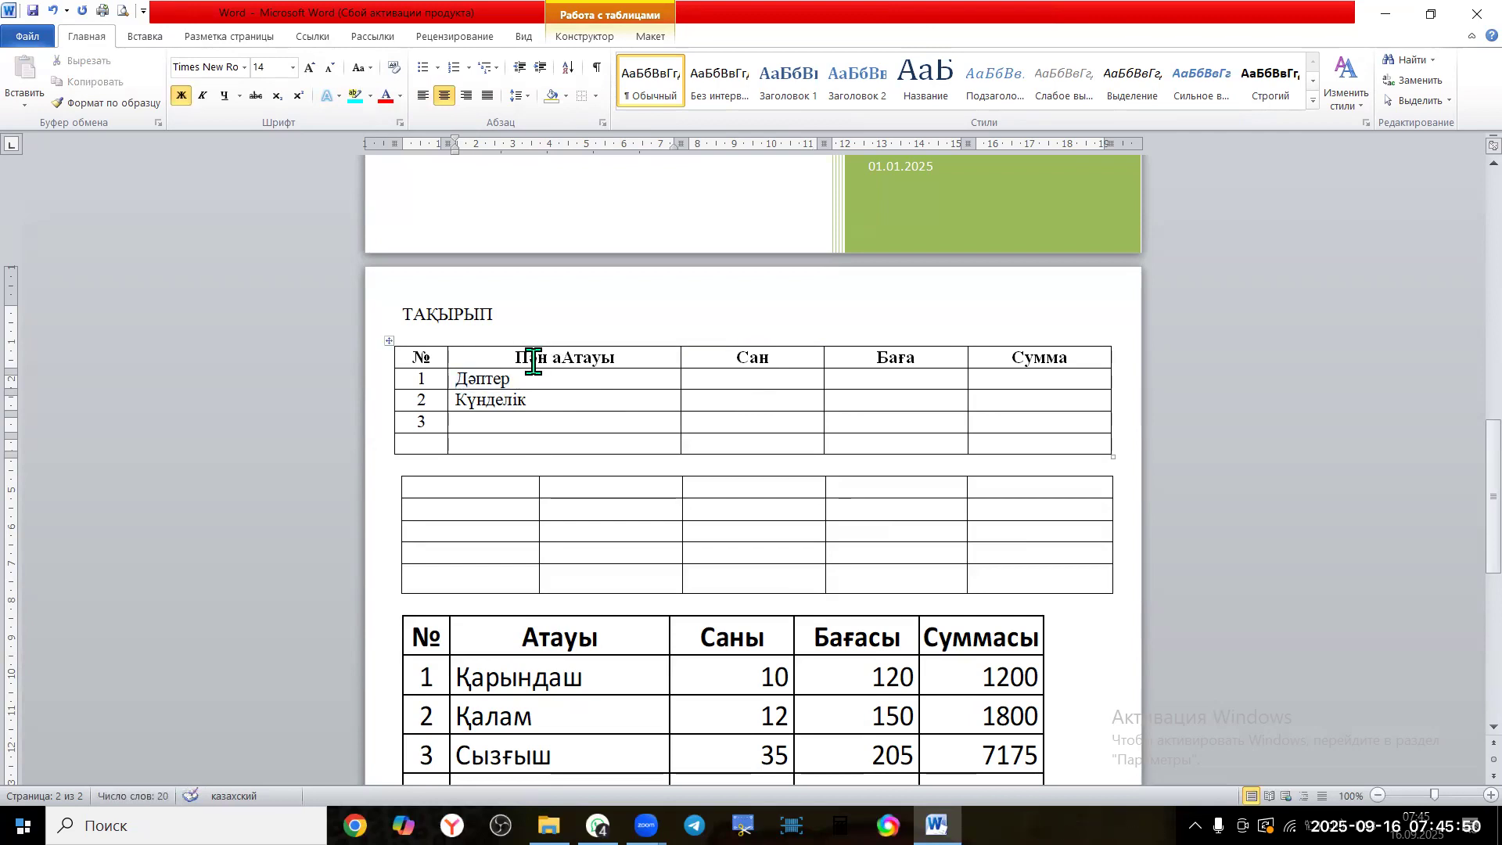
pyautogui.press('Delete')
pyautogui.write('а')
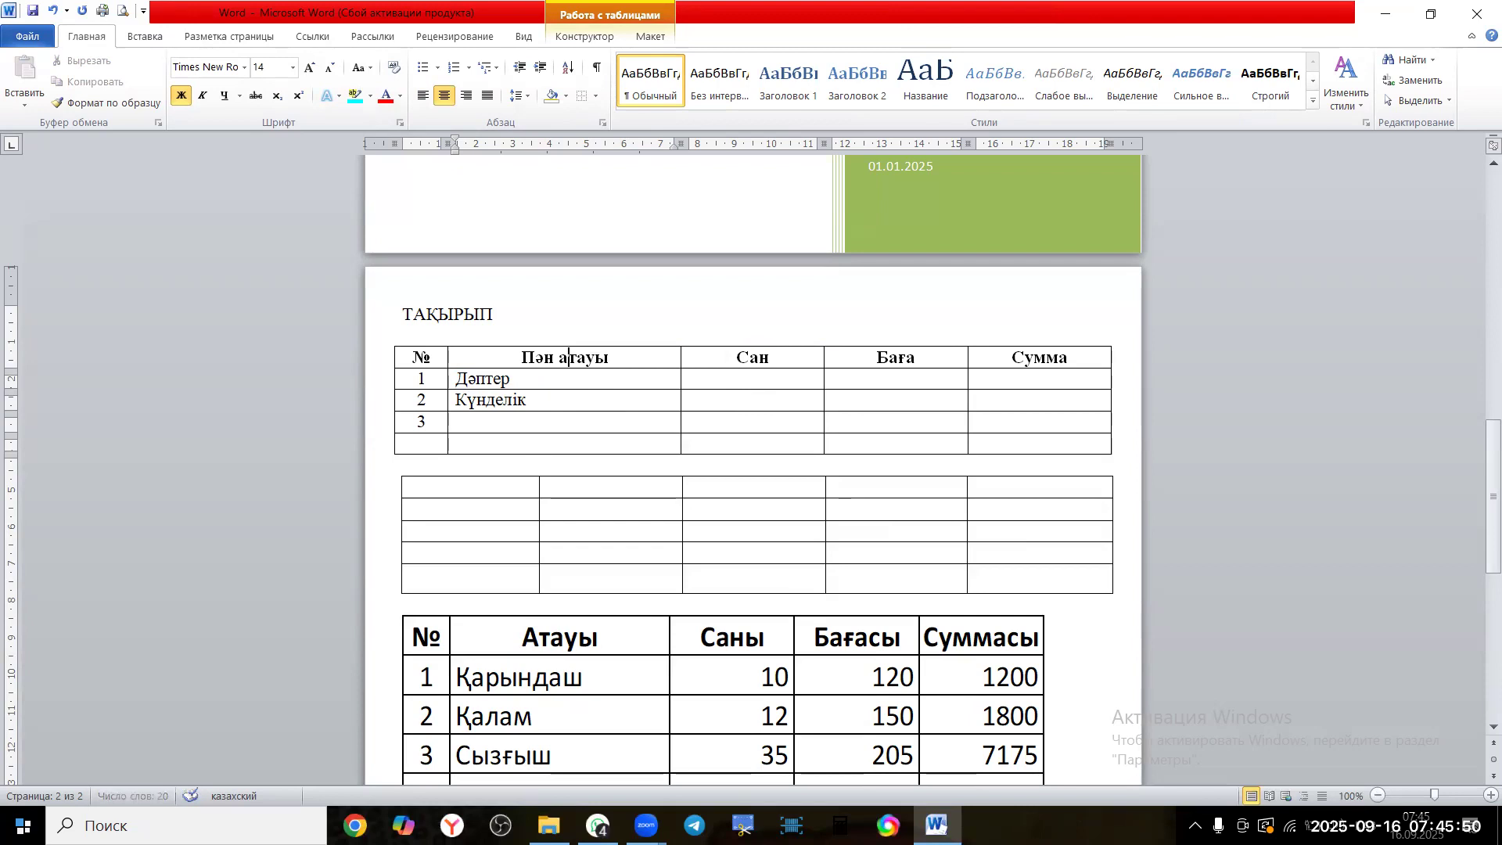
# Clear the Дәптер and Күнделік cells, undo the clearing, and dismiss the options for deleting the cells themselves
pyautogui.moveTo(519, 374); pyautogui.dragTo(528, 400)
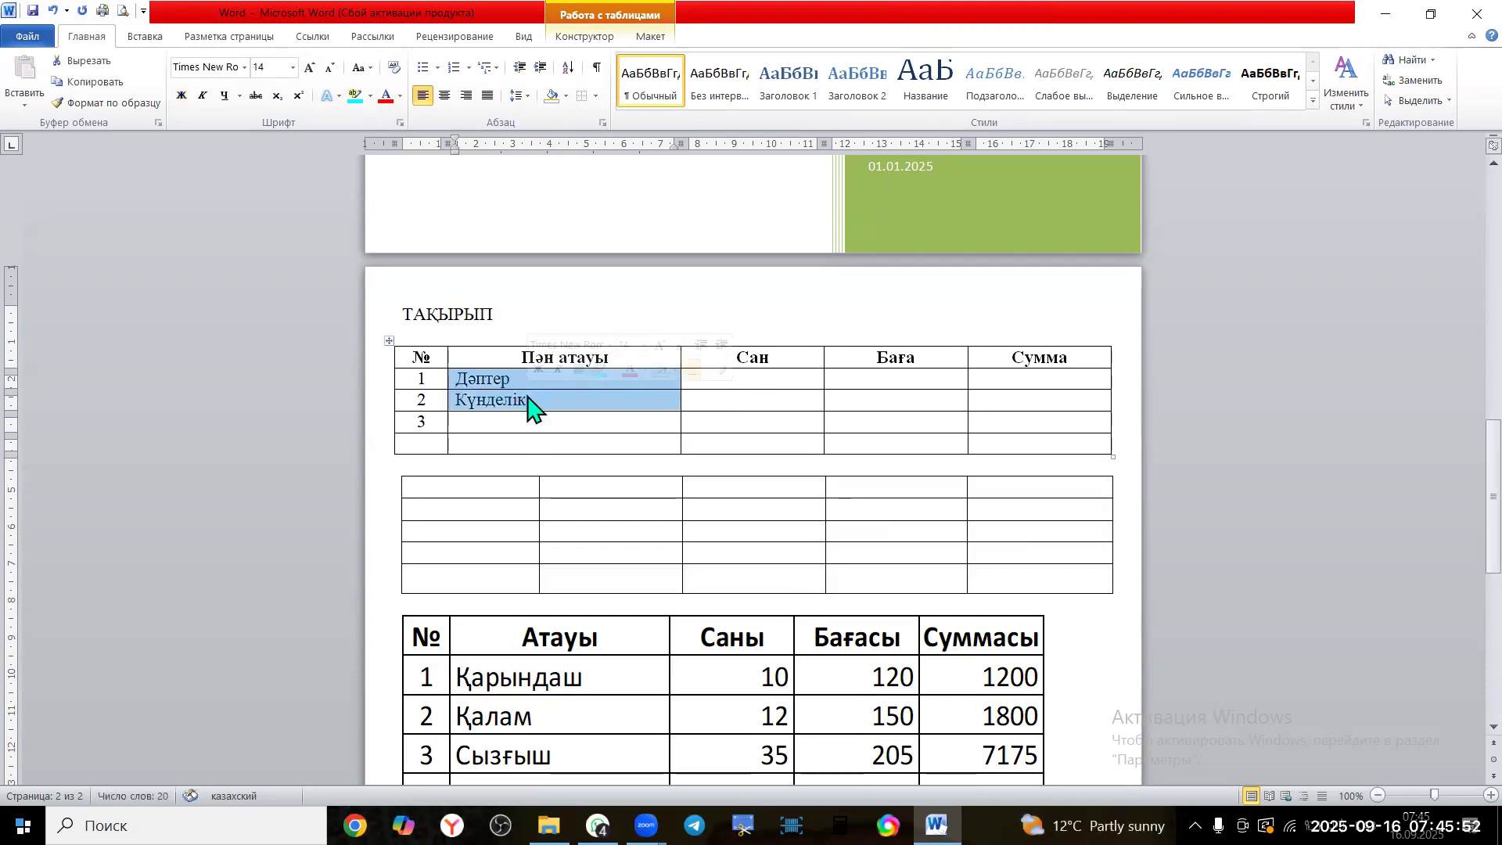
pyautogui.press('Delete')
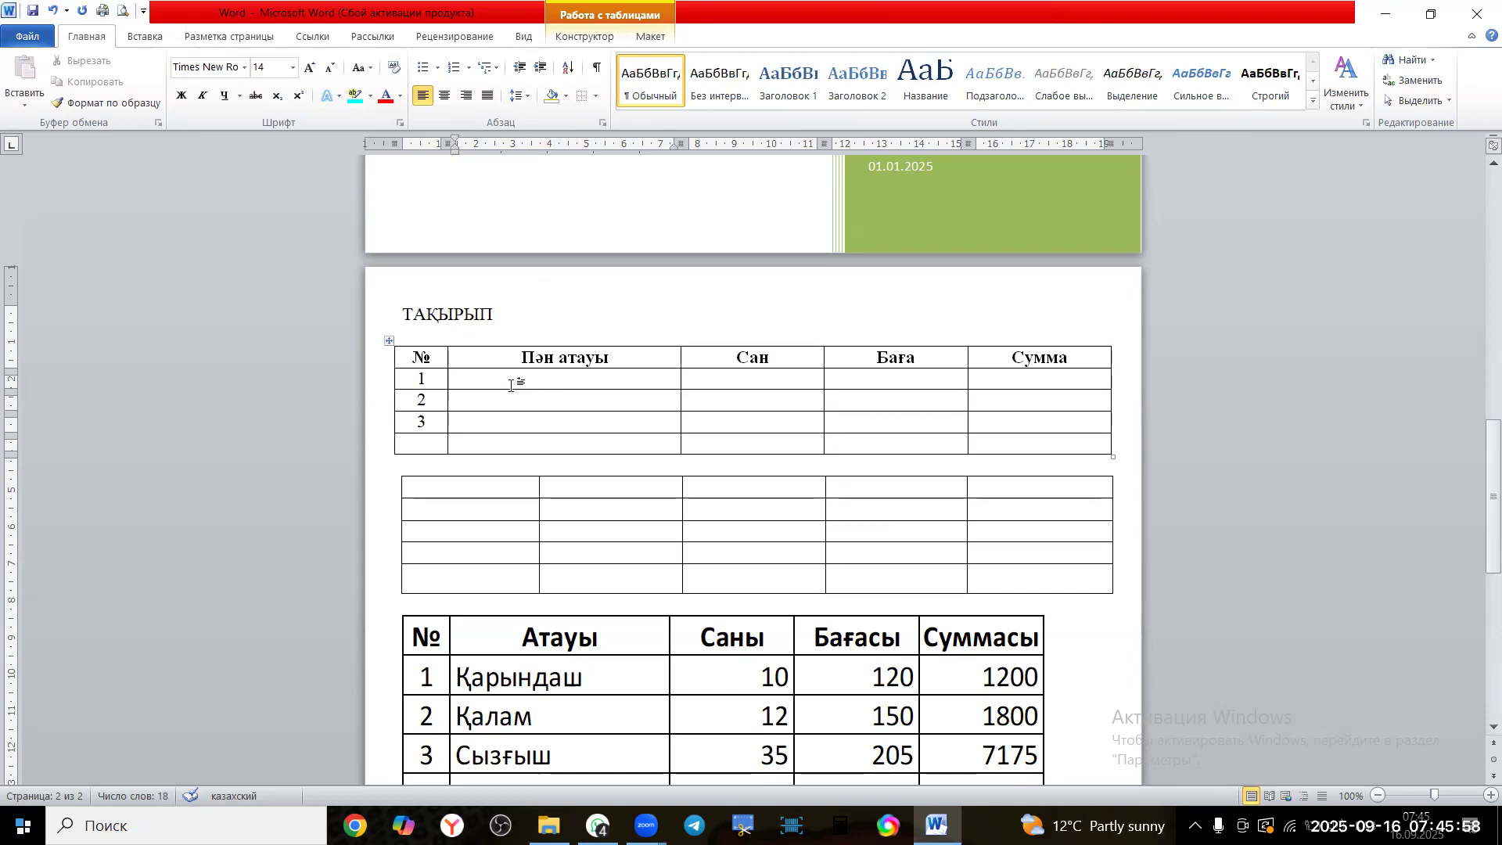
pyautogui.click(52, 10)
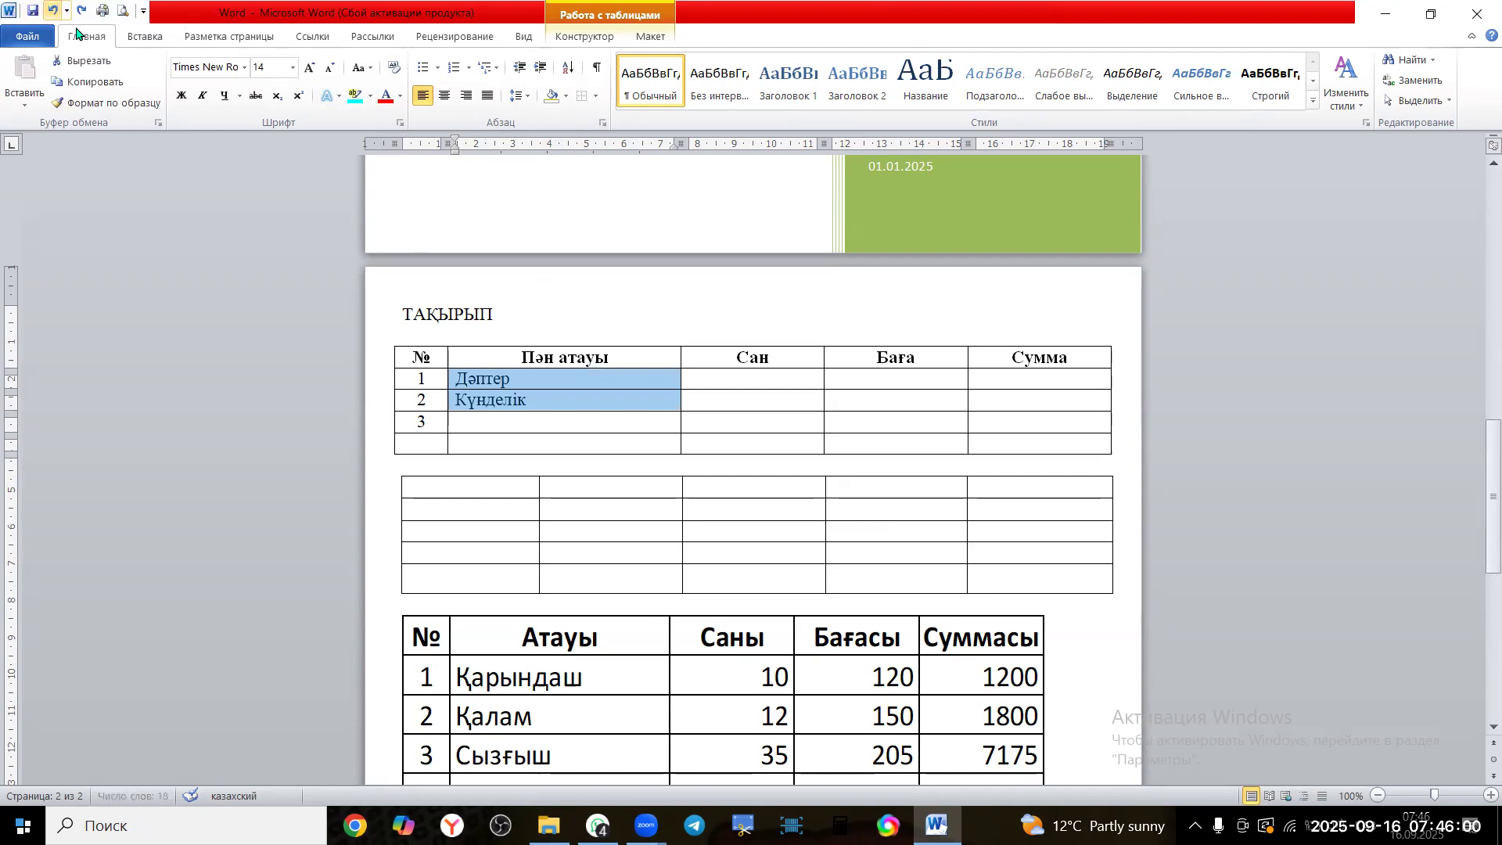
pyautogui.press('BackSpace')
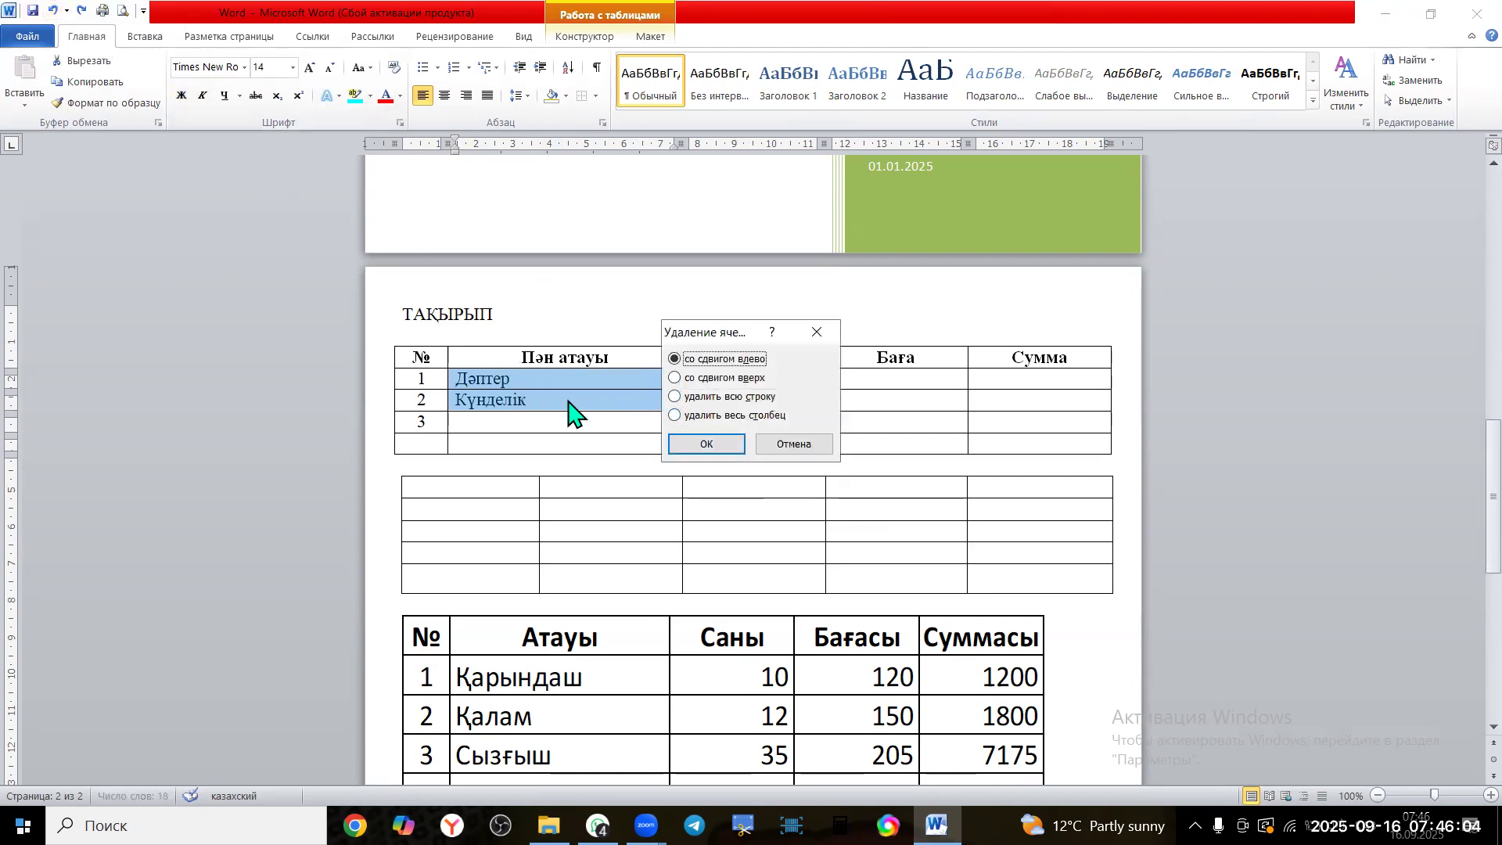
pyautogui.click(815, 334)
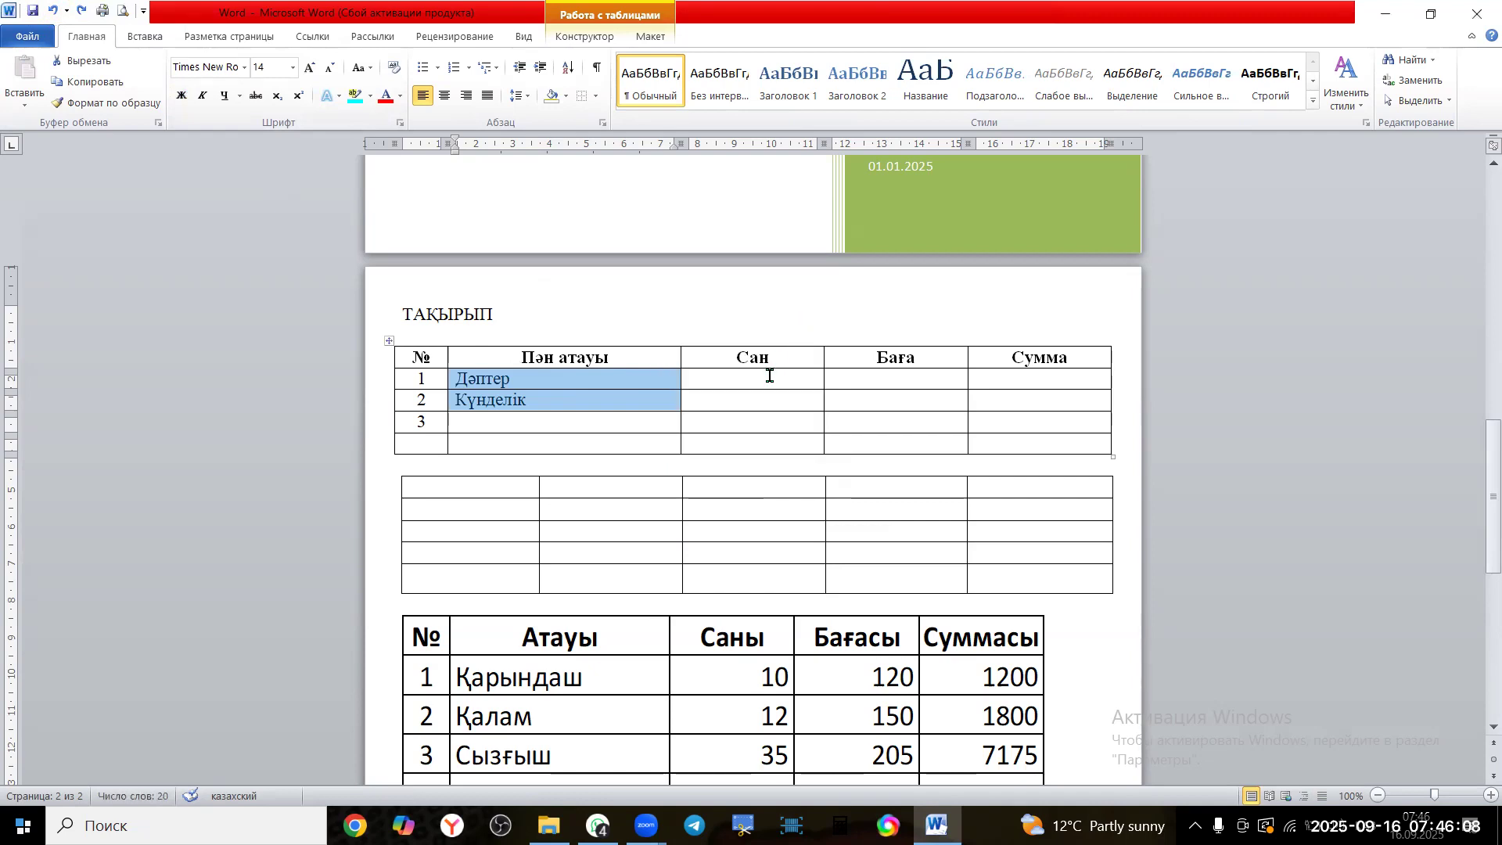
# Clear the Дәптер and Күнделік entries and enter Математика as the subject name in row 1
pyautogui.press('Delete')
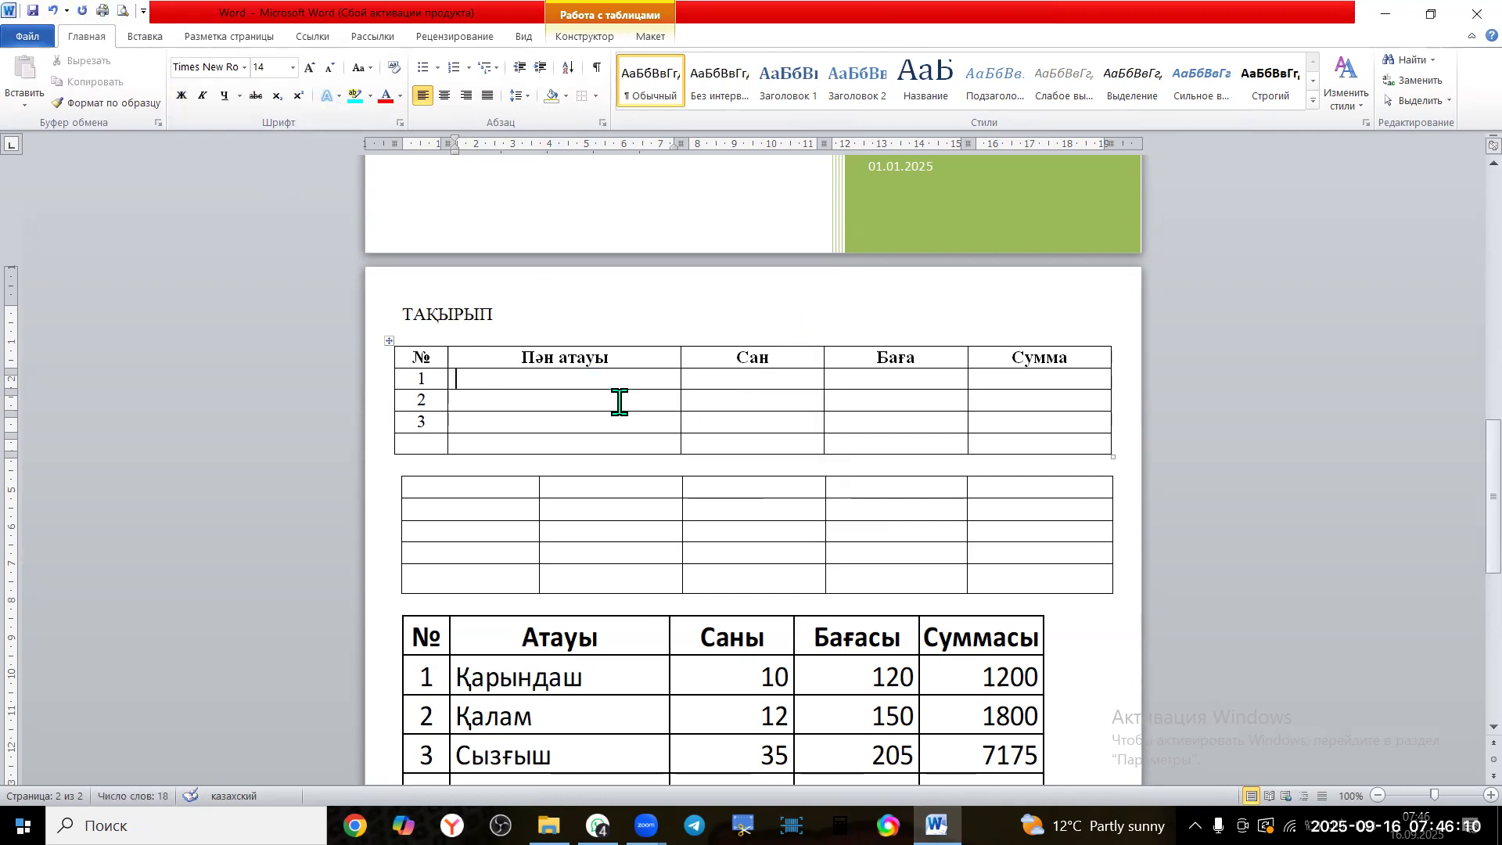
pyautogui.write('Матемк')
pyautogui.press('BackSpace')
pyautogui.write('атика')
# Replace the headers Сан, Баға and Сумма of the first table with Автор, Кітап бет саны and Ескертпе
pyautogui.doubleClick(739, 361)
pyautogui.write('Автор')
pyautogui.click(859, 364)
pyautogui.moveTo(859, 365); pyautogui.dragTo(914, 366)
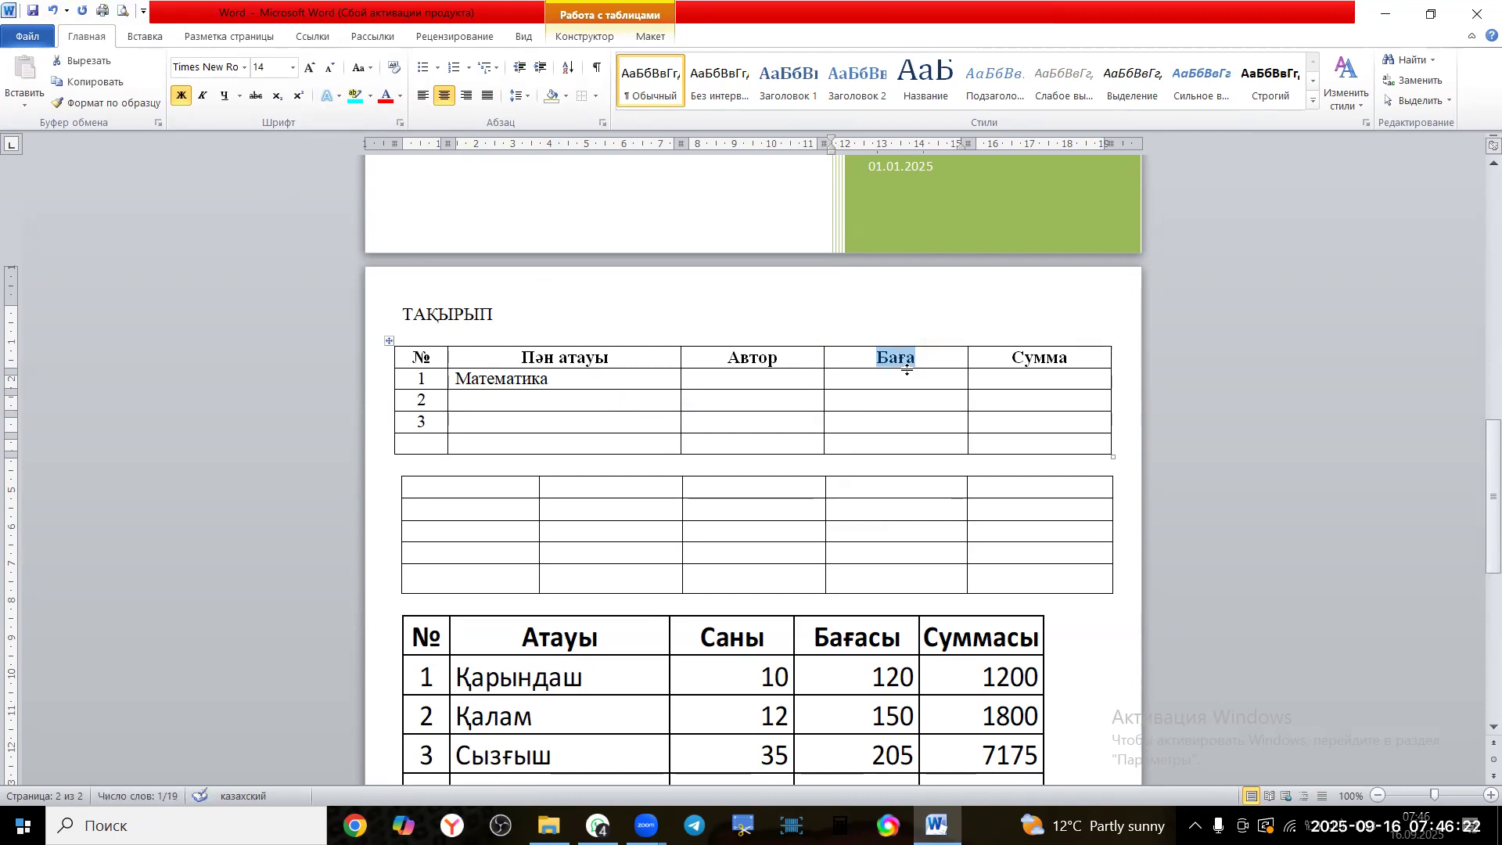
pyautogui.write('Кітап бет')
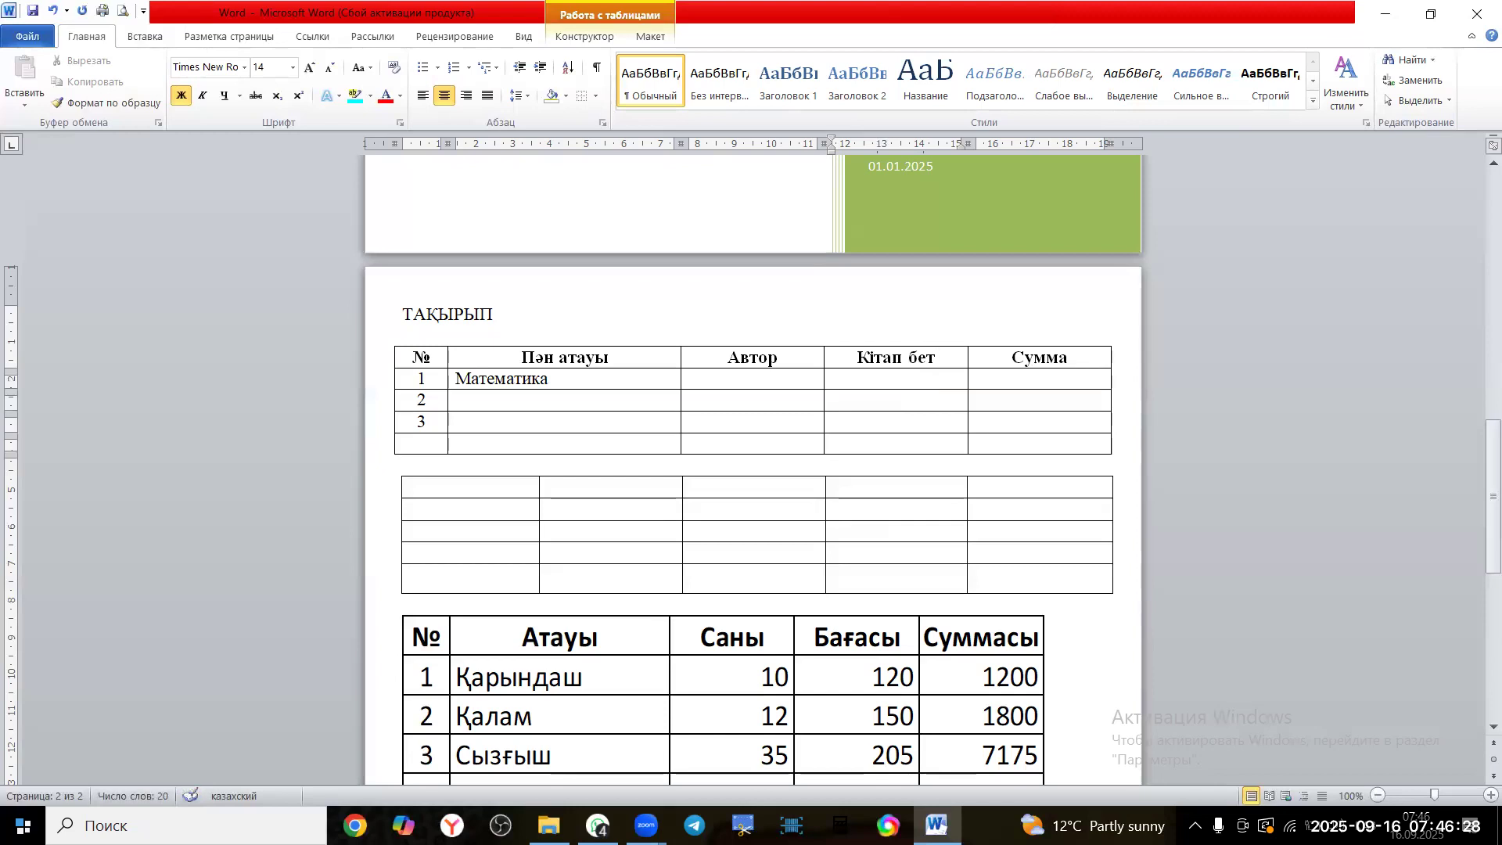
pyautogui.write(' саны')
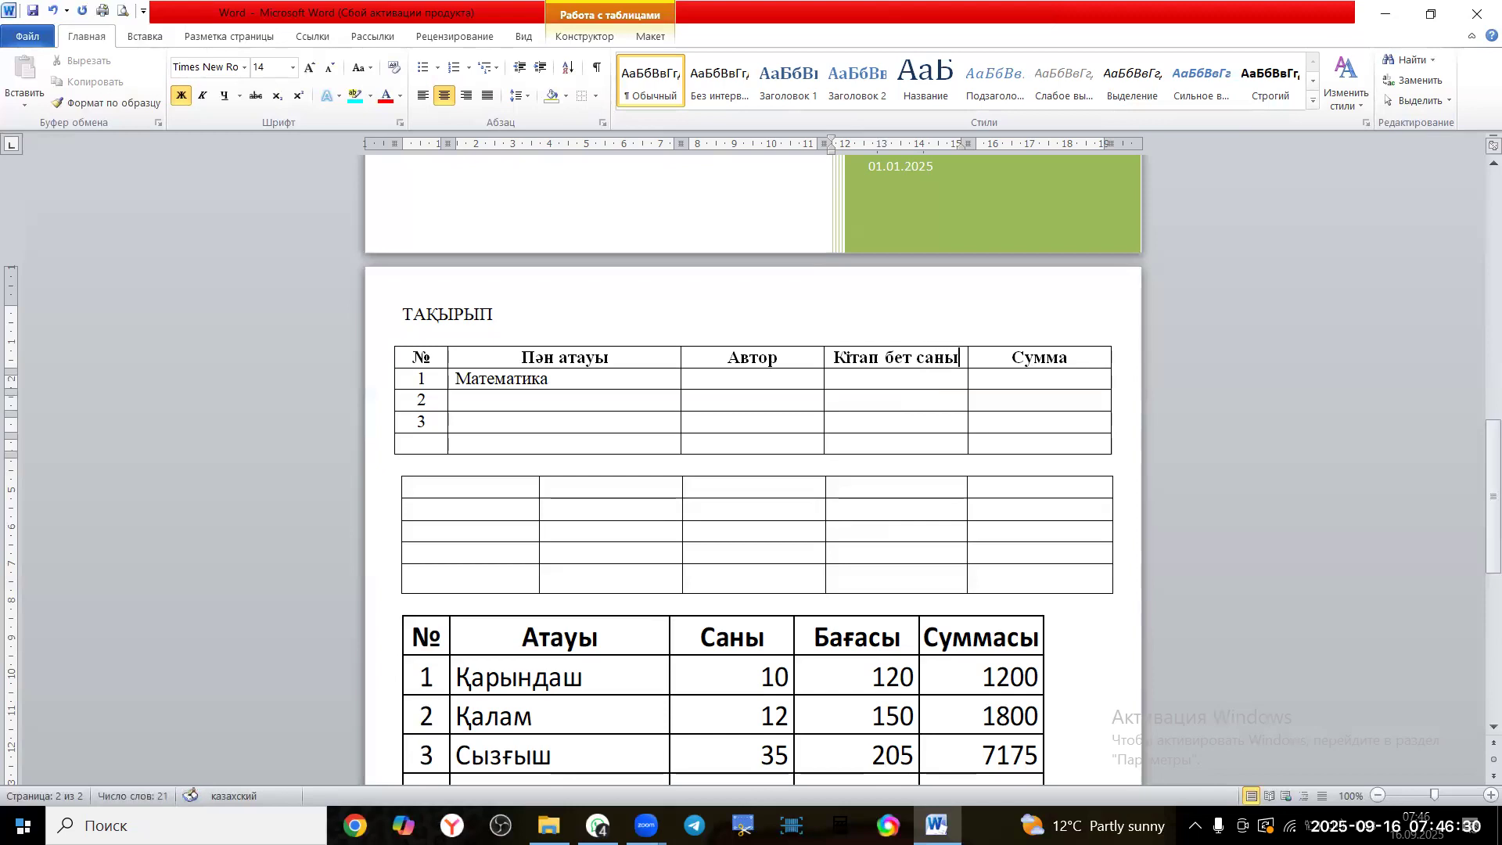
pyautogui.moveTo(1011, 357); pyautogui.dragTo(1061, 357)
pyautogui.write('Ес')
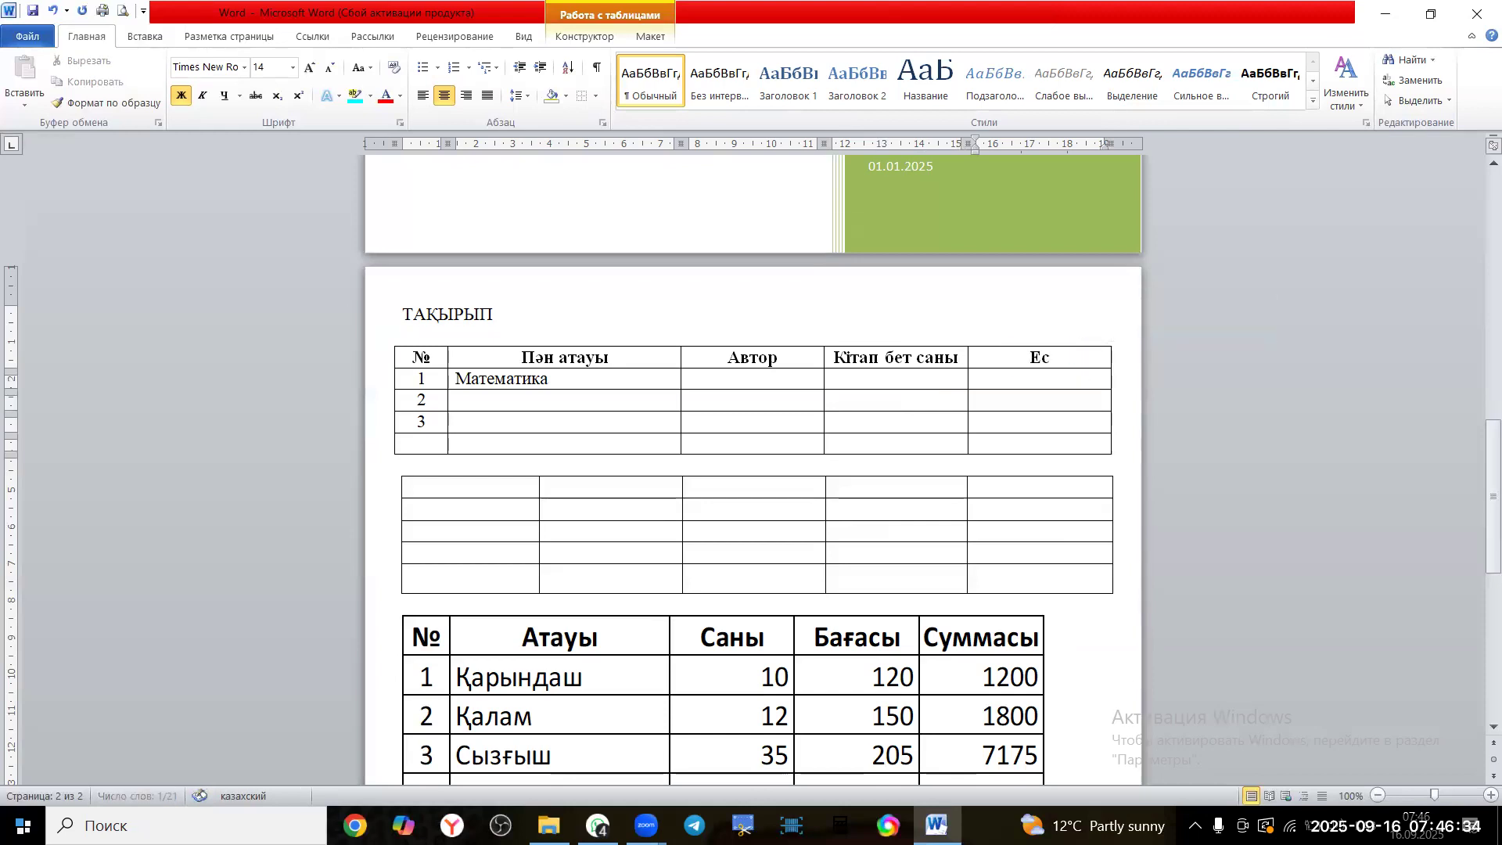
pyautogui.write('керт')
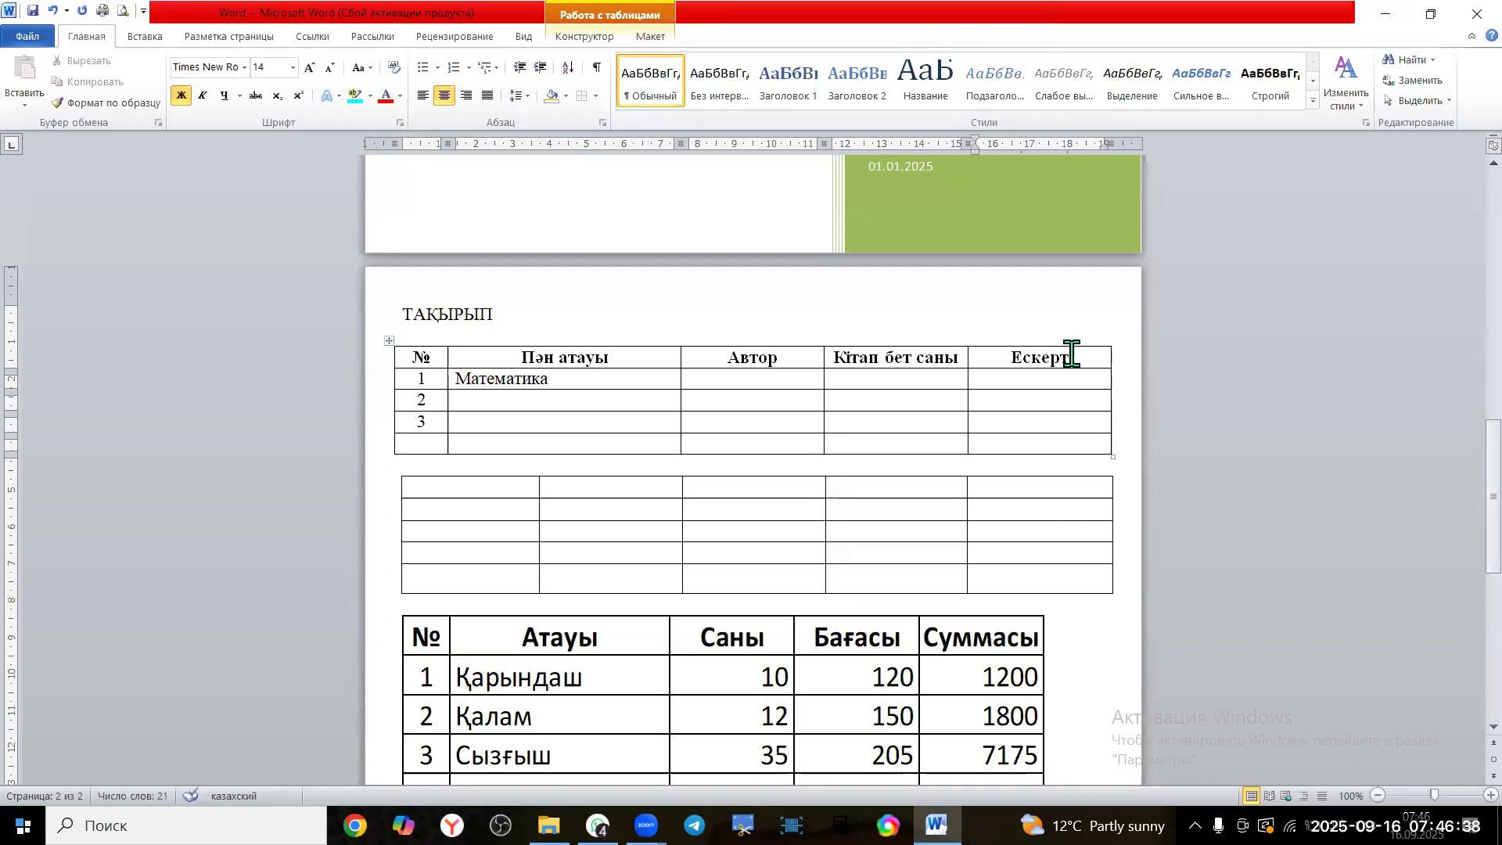
pyautogui.write('пе')
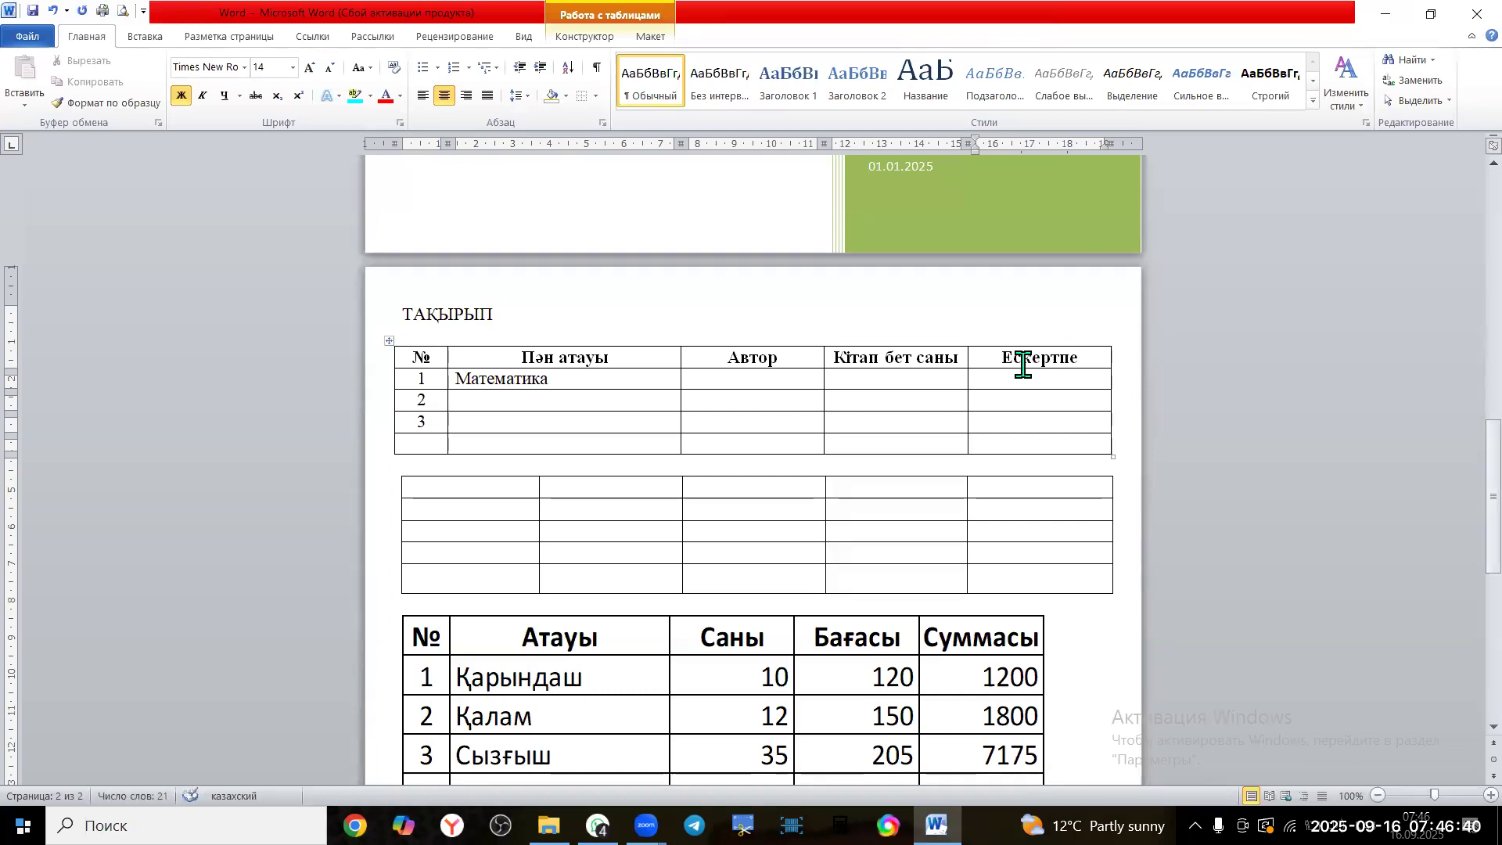
# Left-align the body cells of the Автор, Кітап бет саны and Ескертпе columns of the first table
pyautogui.click(790, 379)
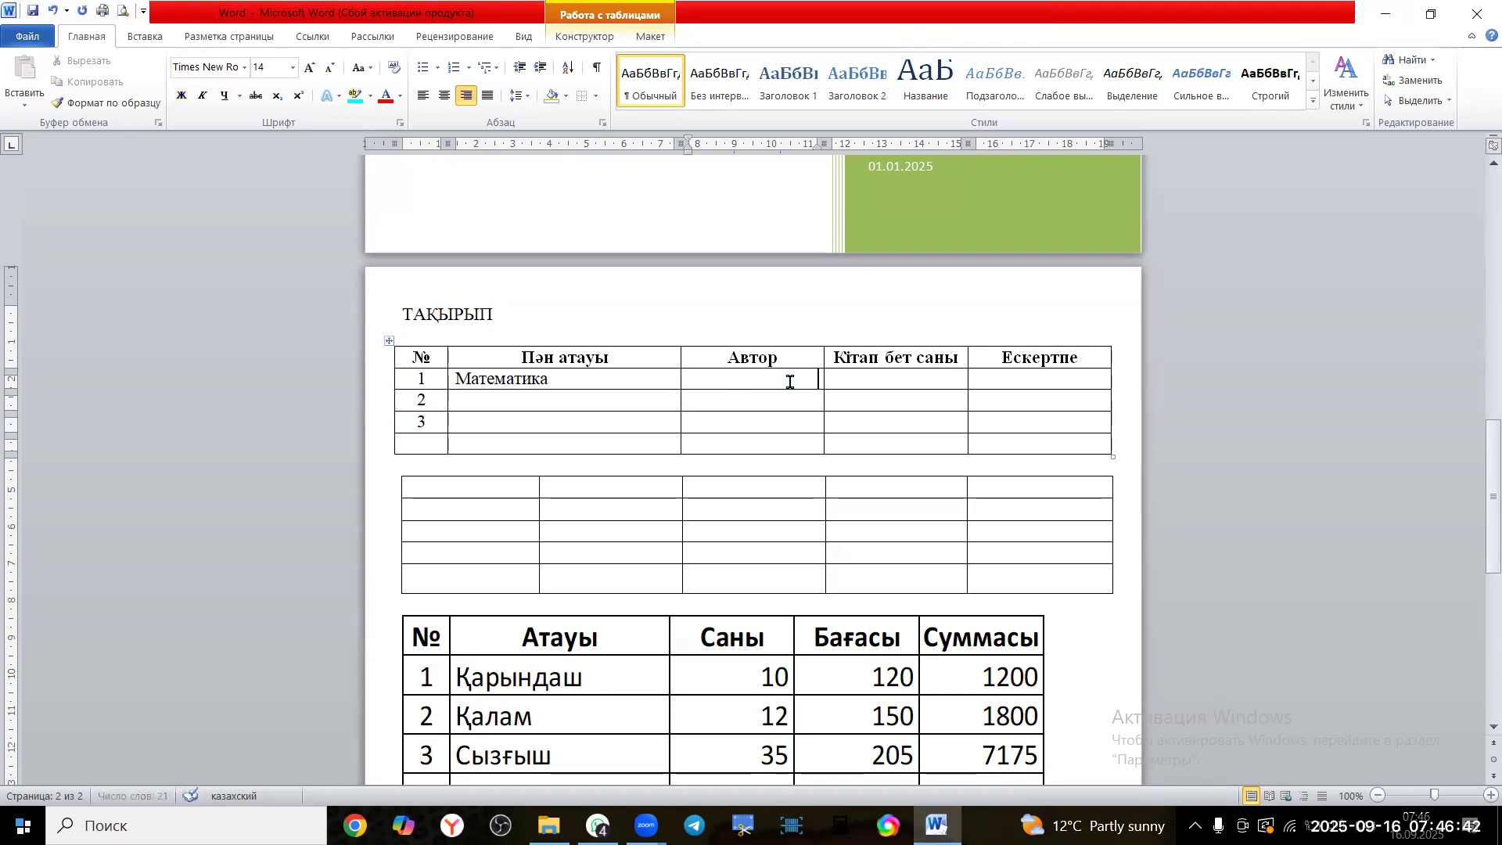
pyautogui.moveTo(814, 378); pyautogui.dragTo(992, 435)
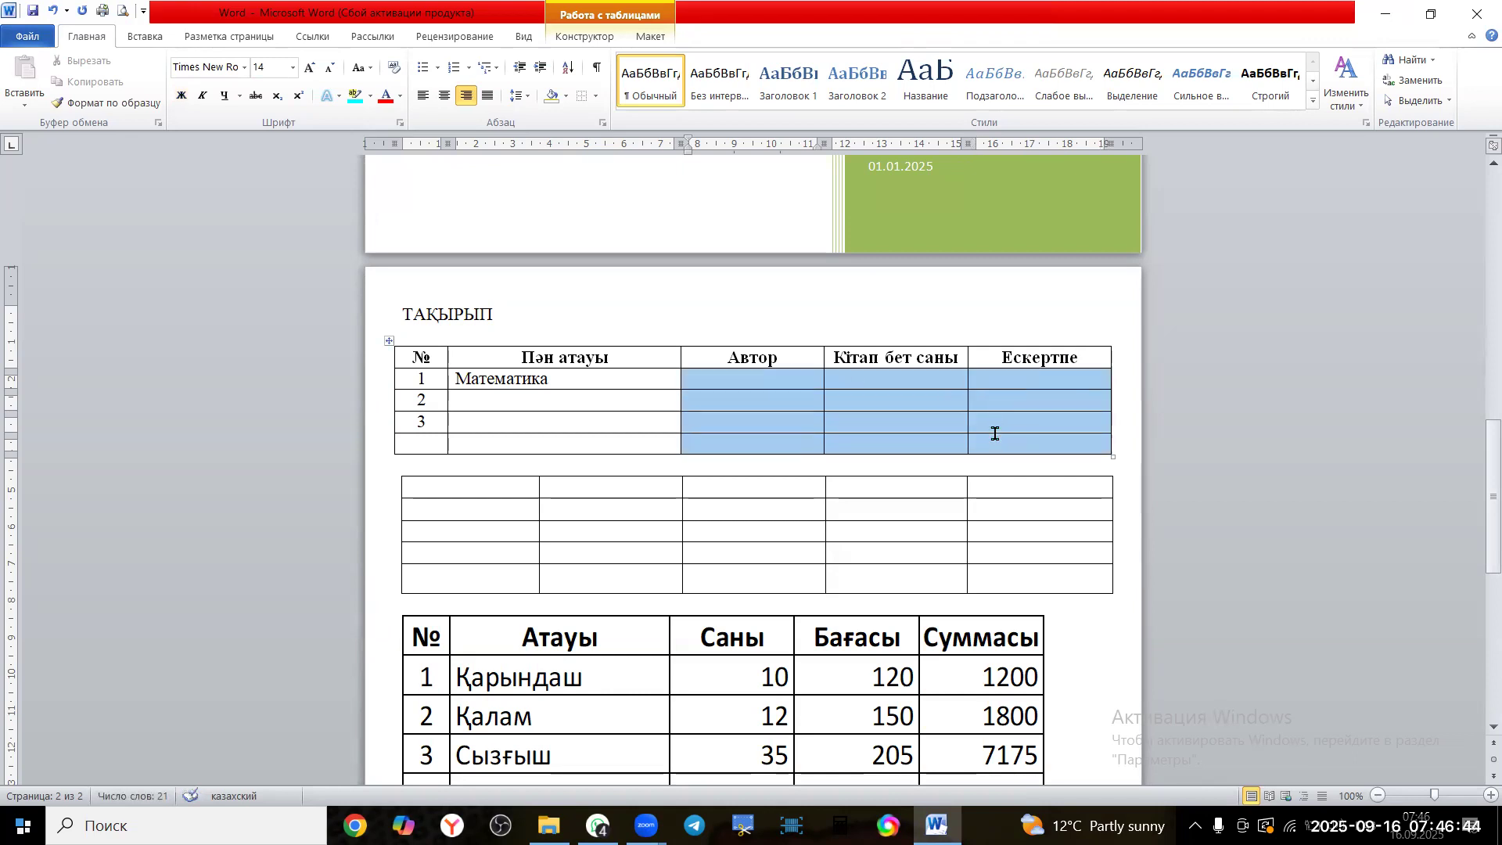
pyautogui.click(420, 97)
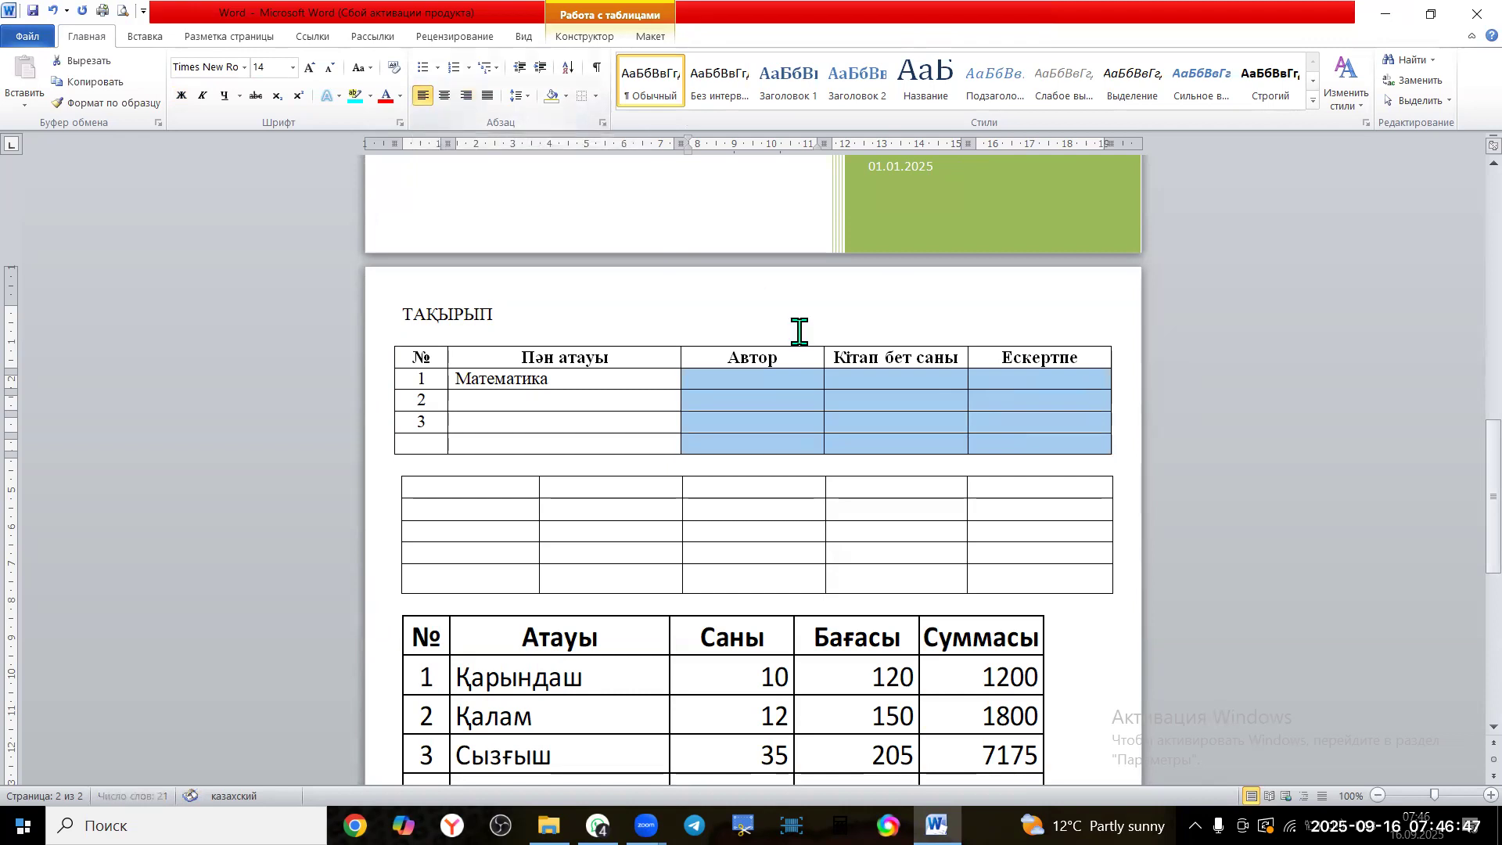
# Fill in the author's name and the page count 368 in row 1 of the first table
pyautogui.click(788, 379)
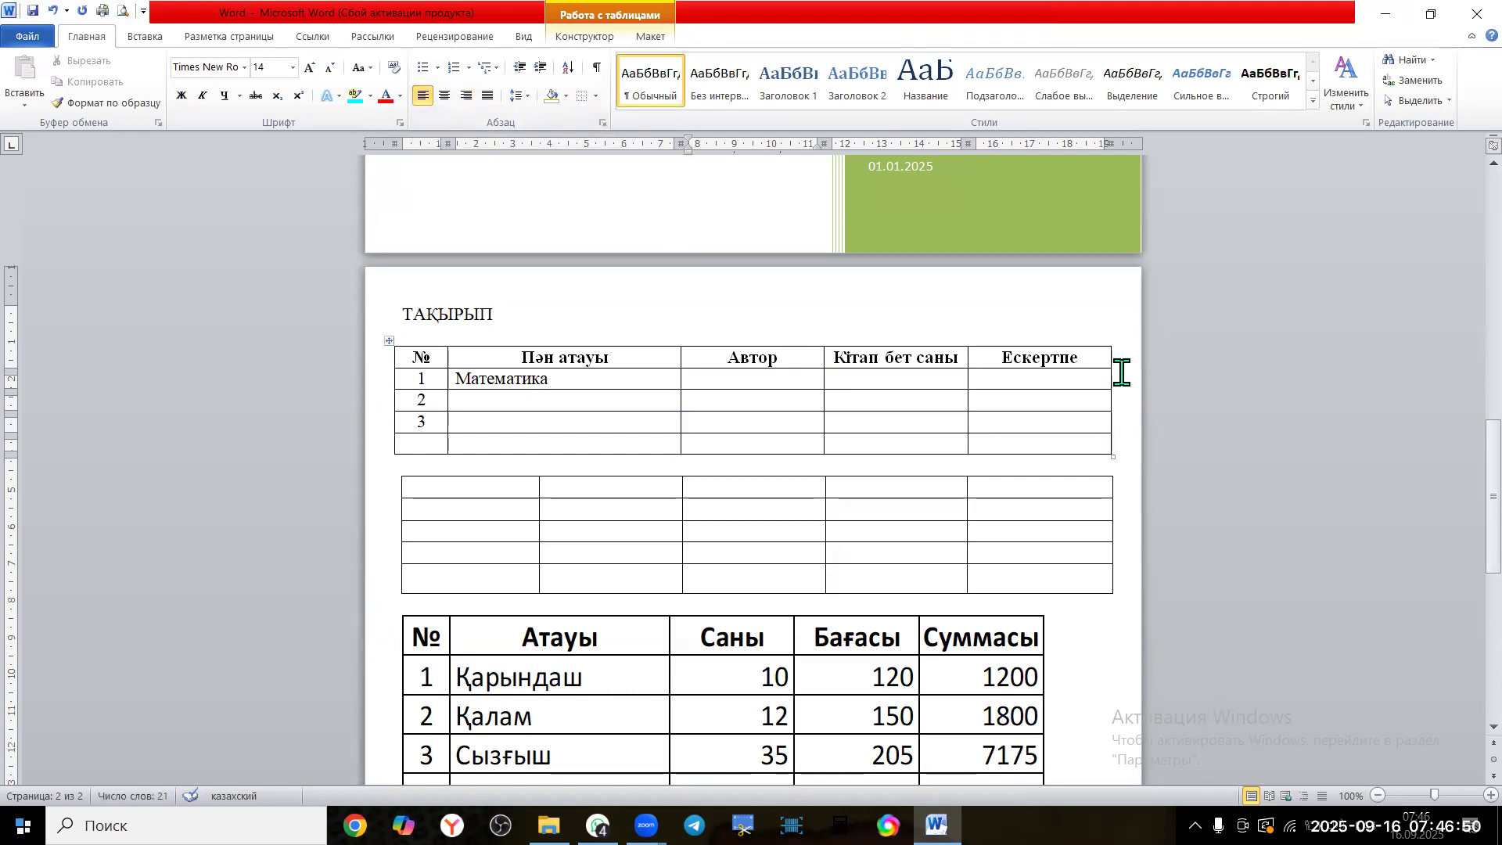
pyautogui.write('Муханов А.А.')
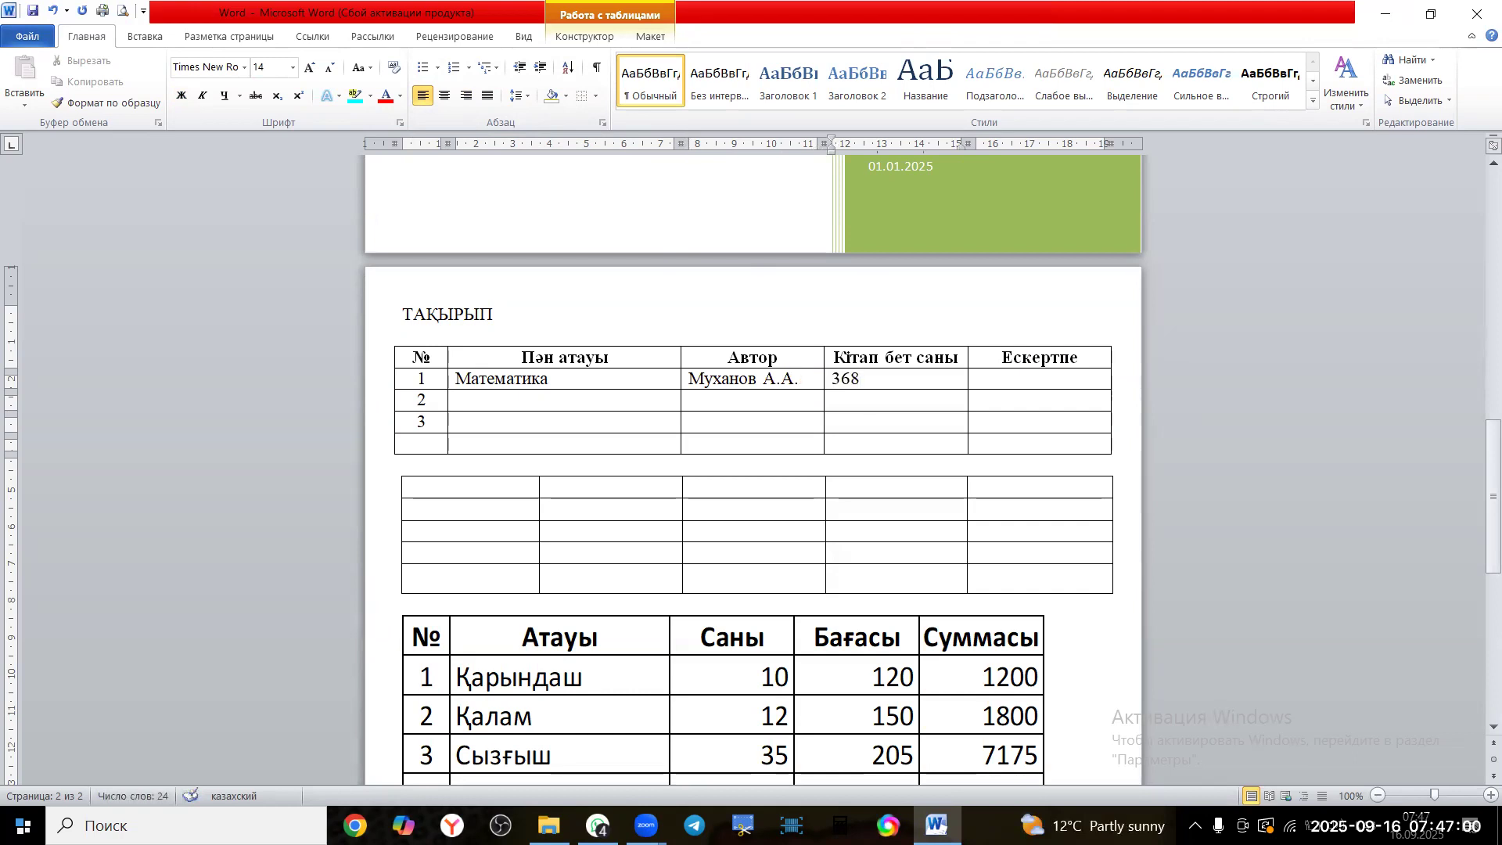
pyautogui.press('Tab')
# Center the body cells of the Кітап бет саны column of the first table
pyautogui.moveTo(939, 379); pyautogui.dragTo(942, 444)
pyautogui.click(444, 95)
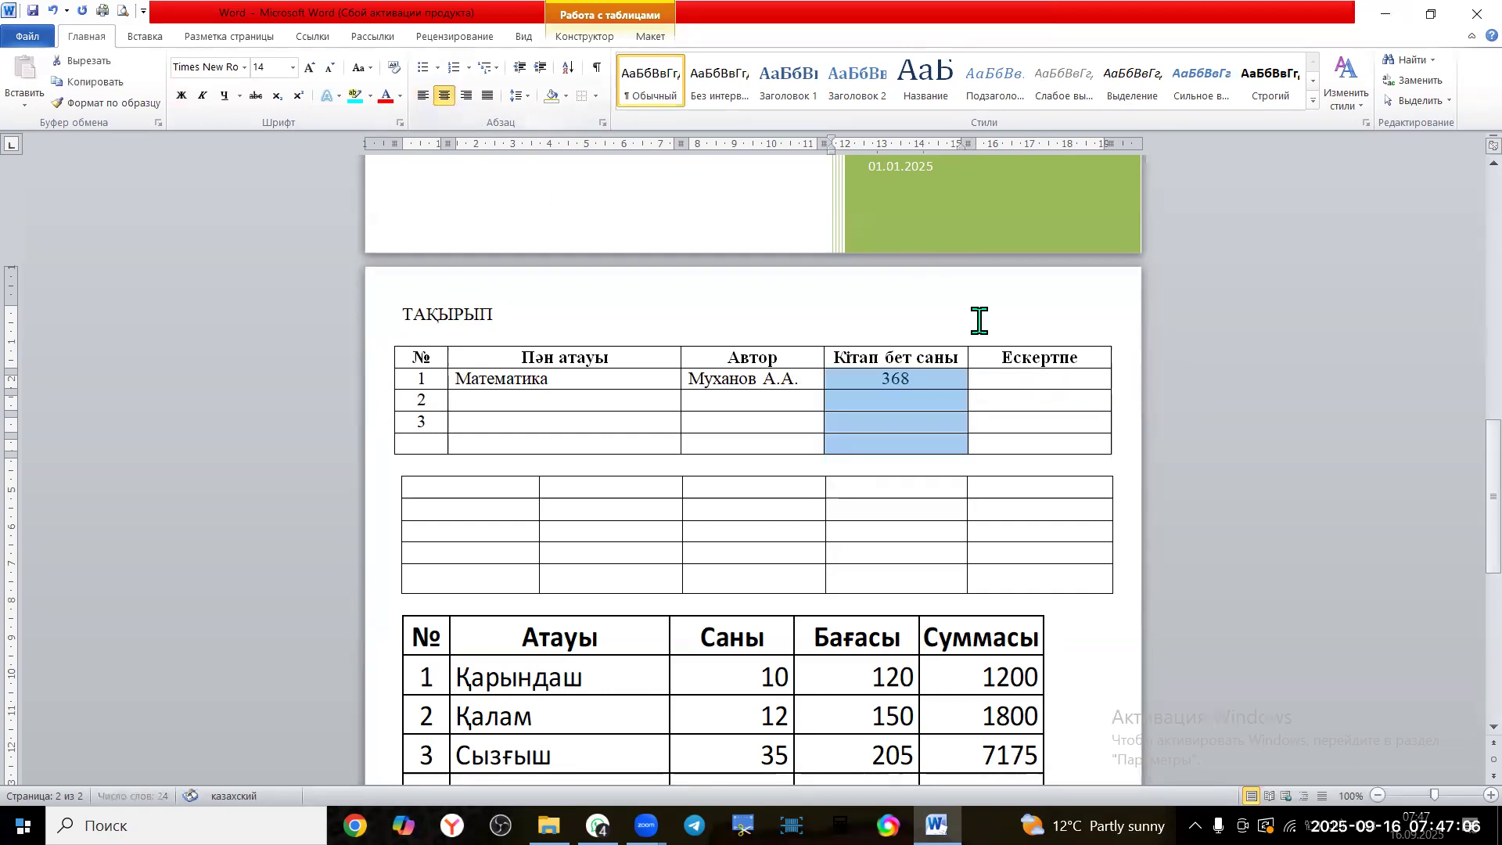
pyautogui.click(1029, 381)
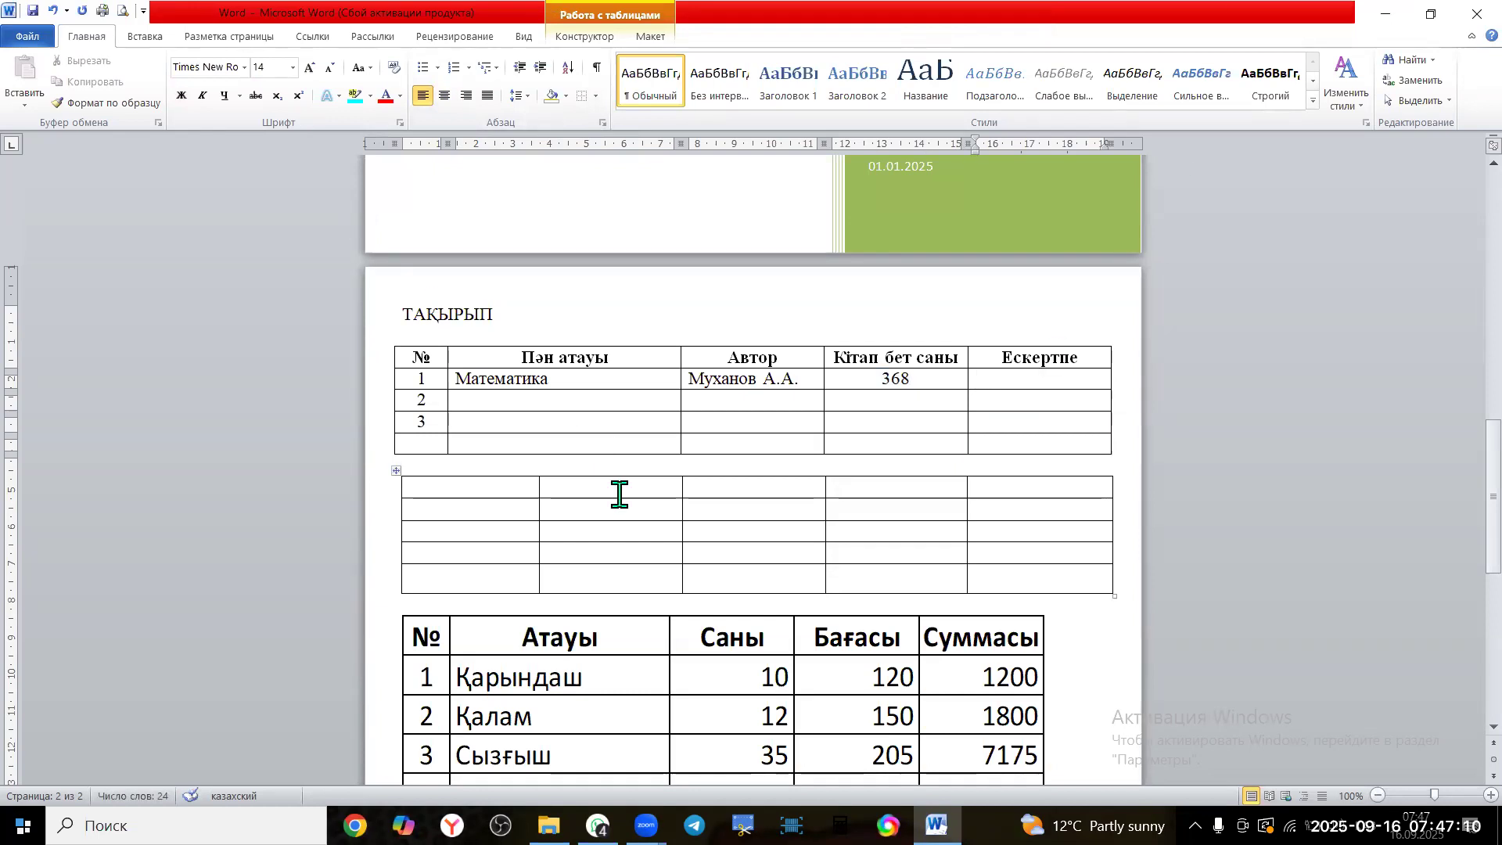
pyautogui.scroll(-10, 620, 493)
pyautogui.scroll(12, 620, 495)
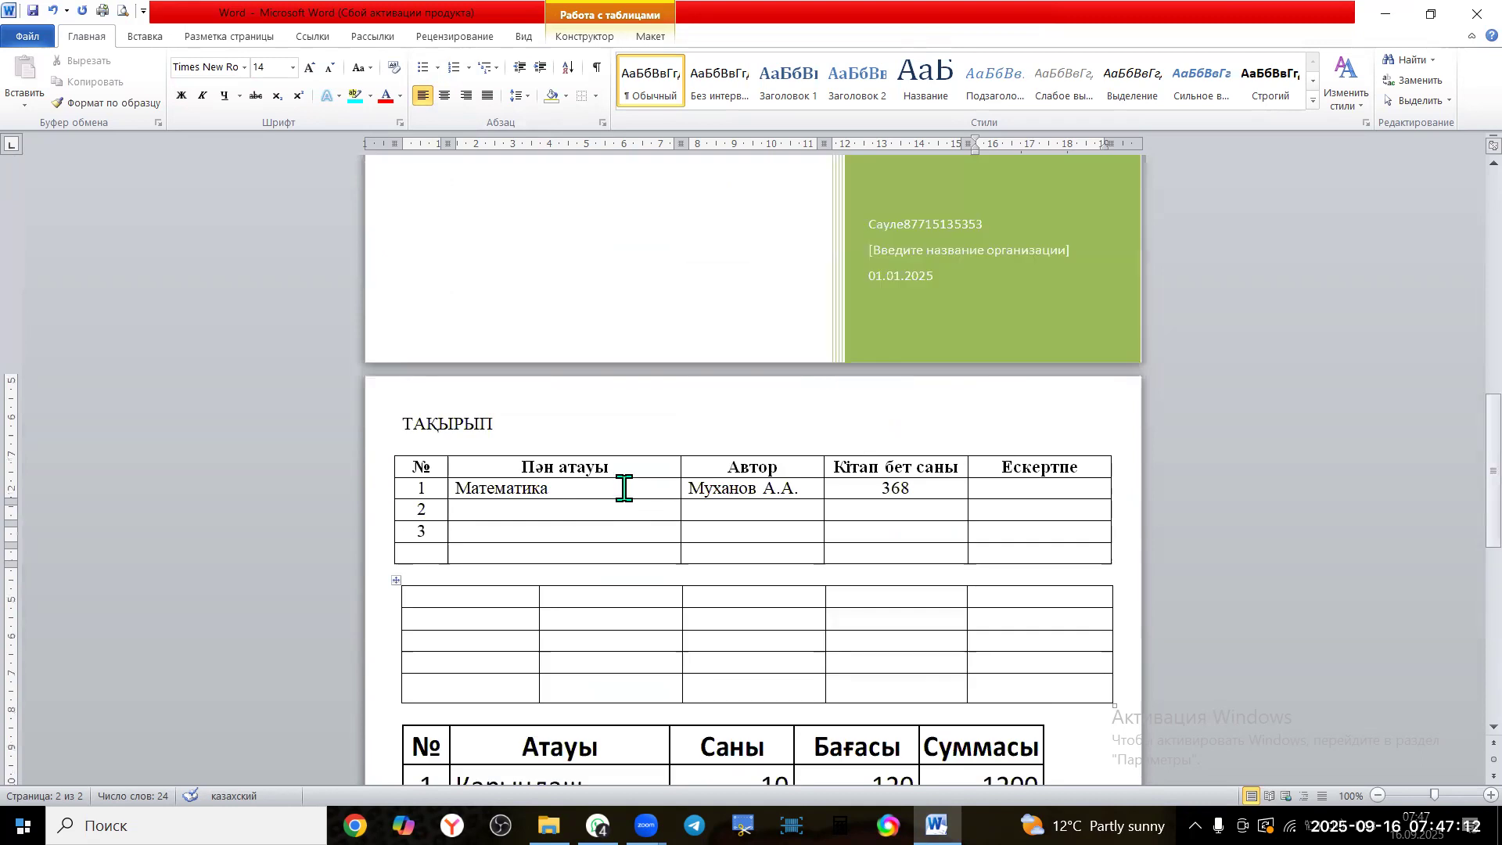
pyautogui.scroll(10, 623, 488)
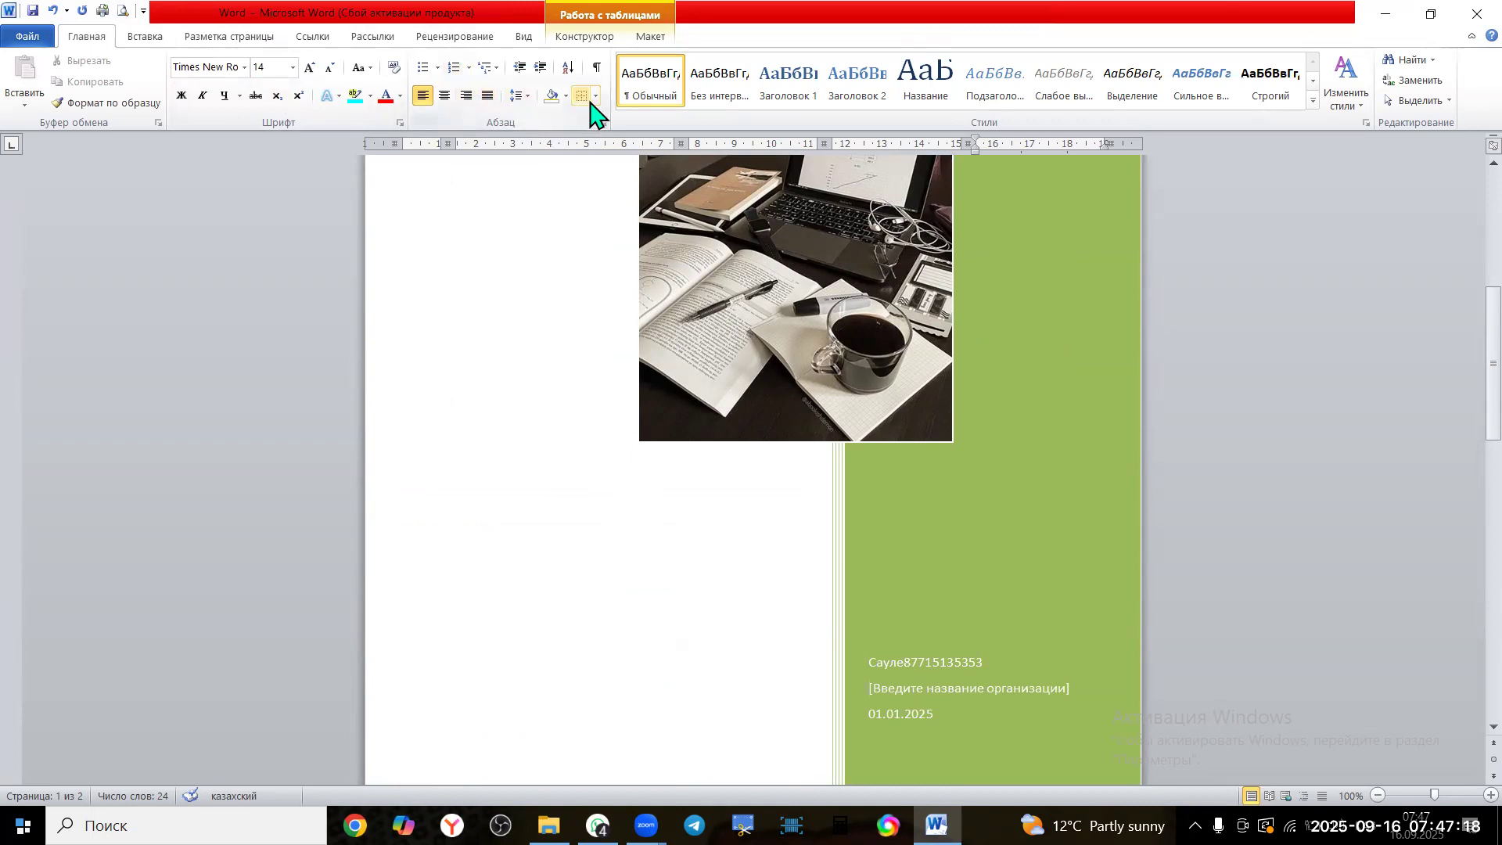
# Add a new line below the embedded Excel table and insert the picture IMG_20240302_152840_421 from the РЕКЛАМА АРЕСТ КУРС folder
pyautogui.click(143, 37)
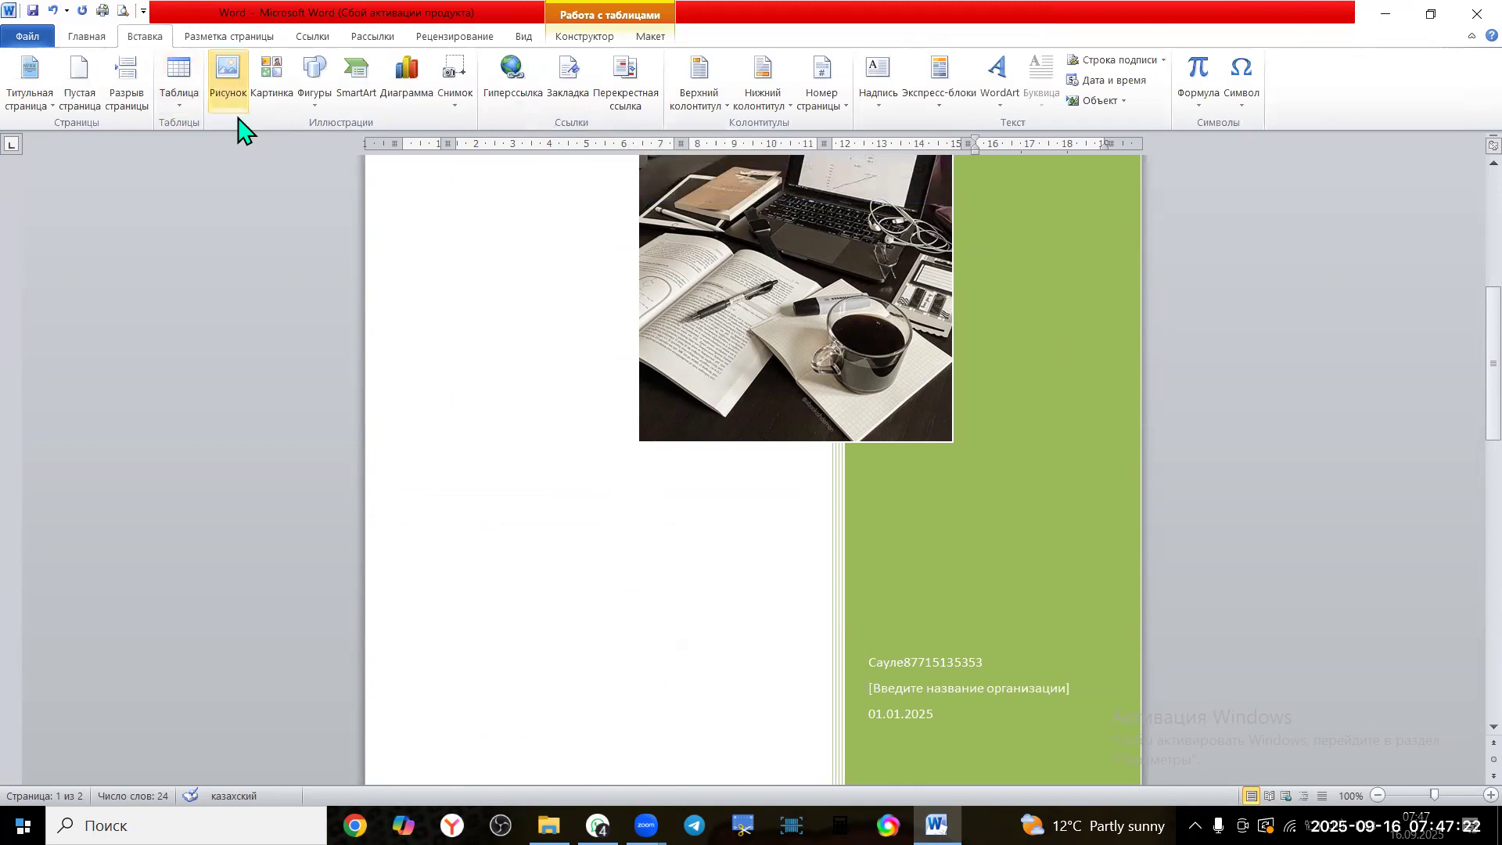
pyautogui.scroll(-15, 479, 338)
pyautogui.scroll(-8, 601, 402)
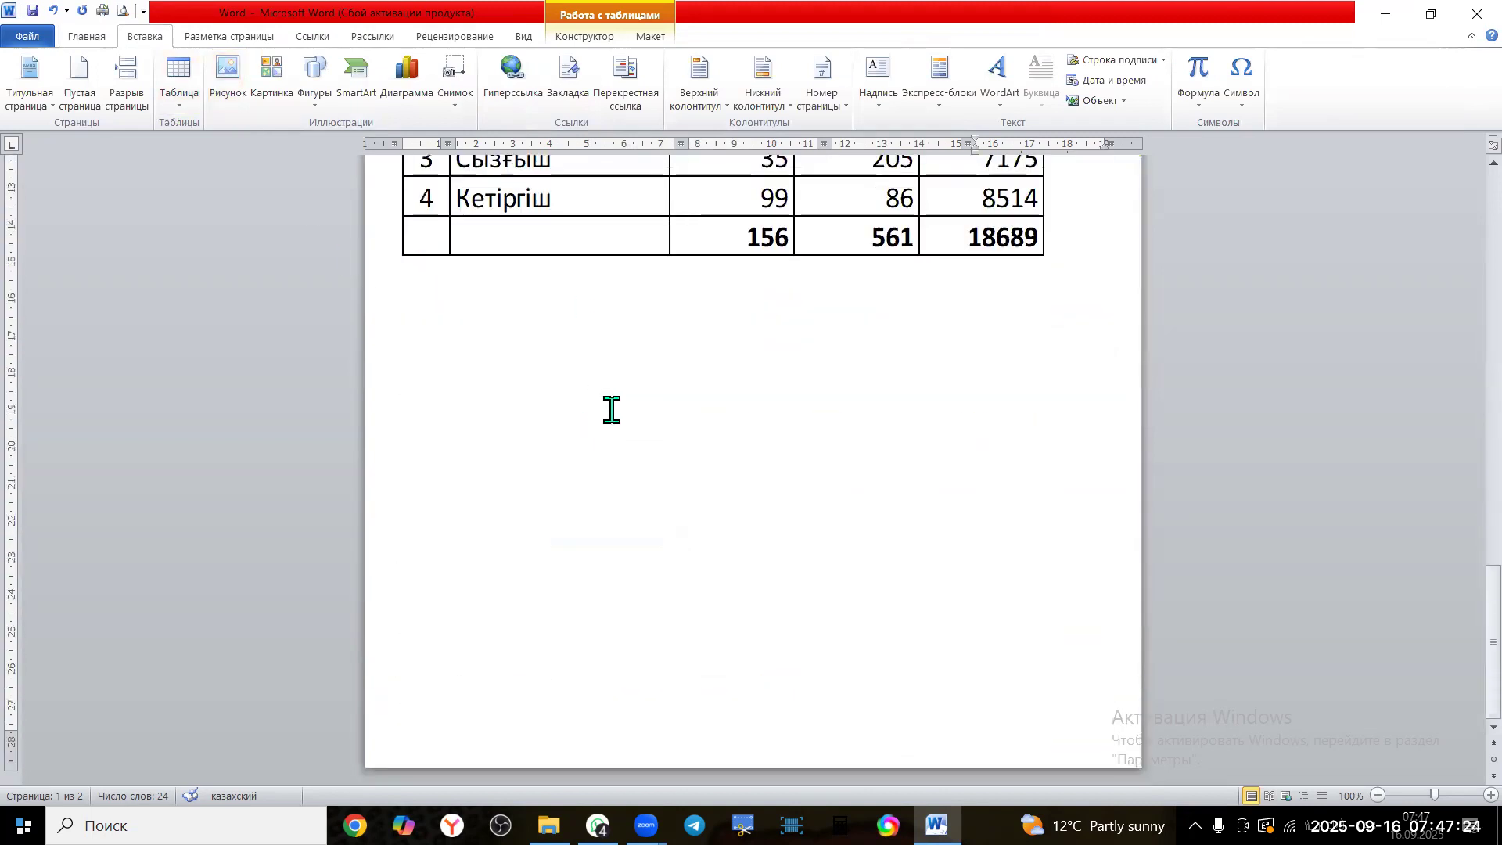
pyautogui.click(567, 296)
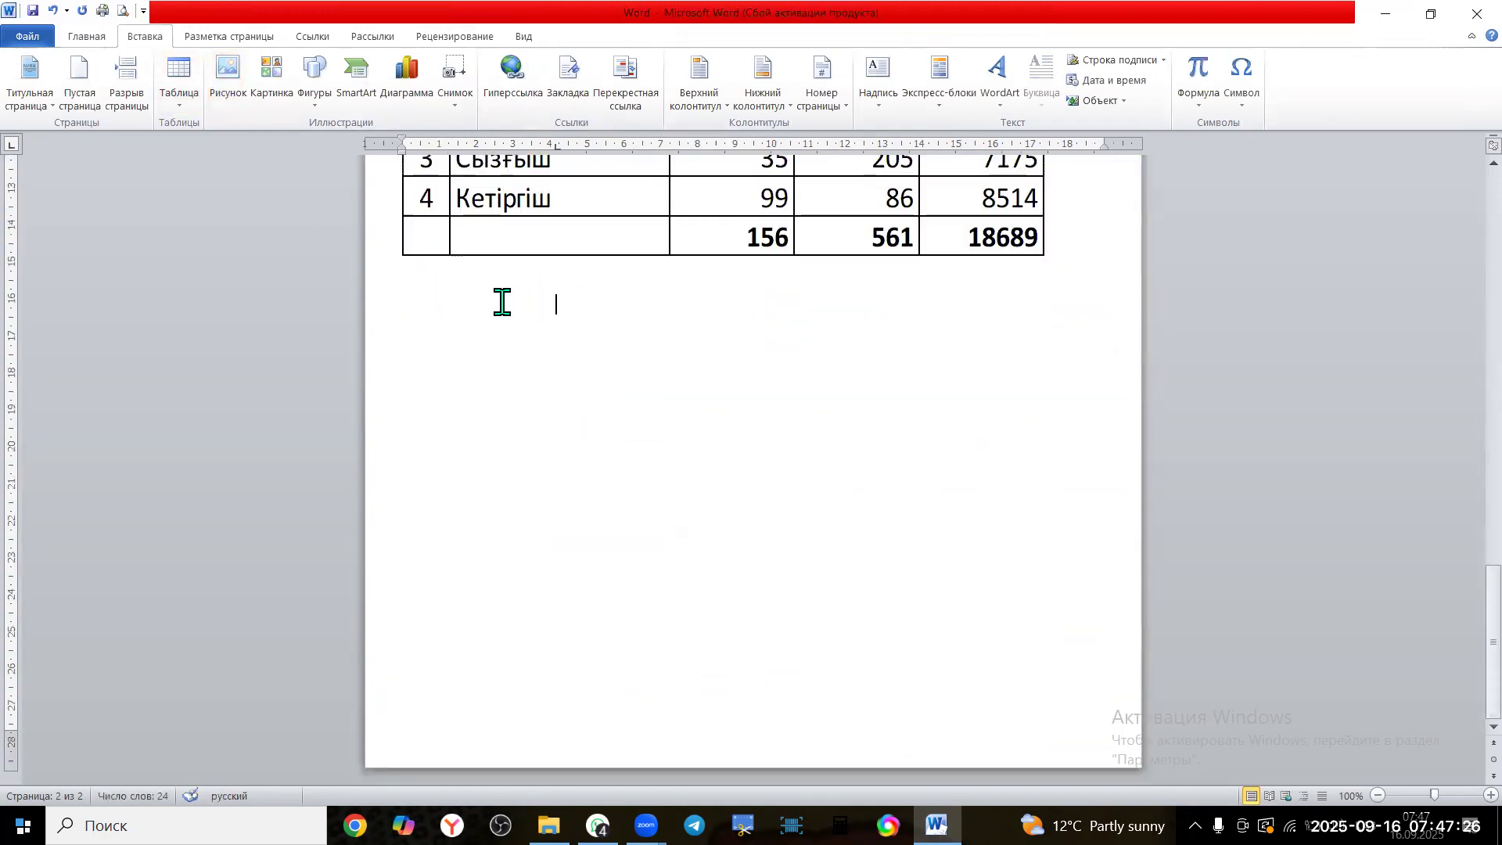
pyautogui.scroll(6, 496, 313)
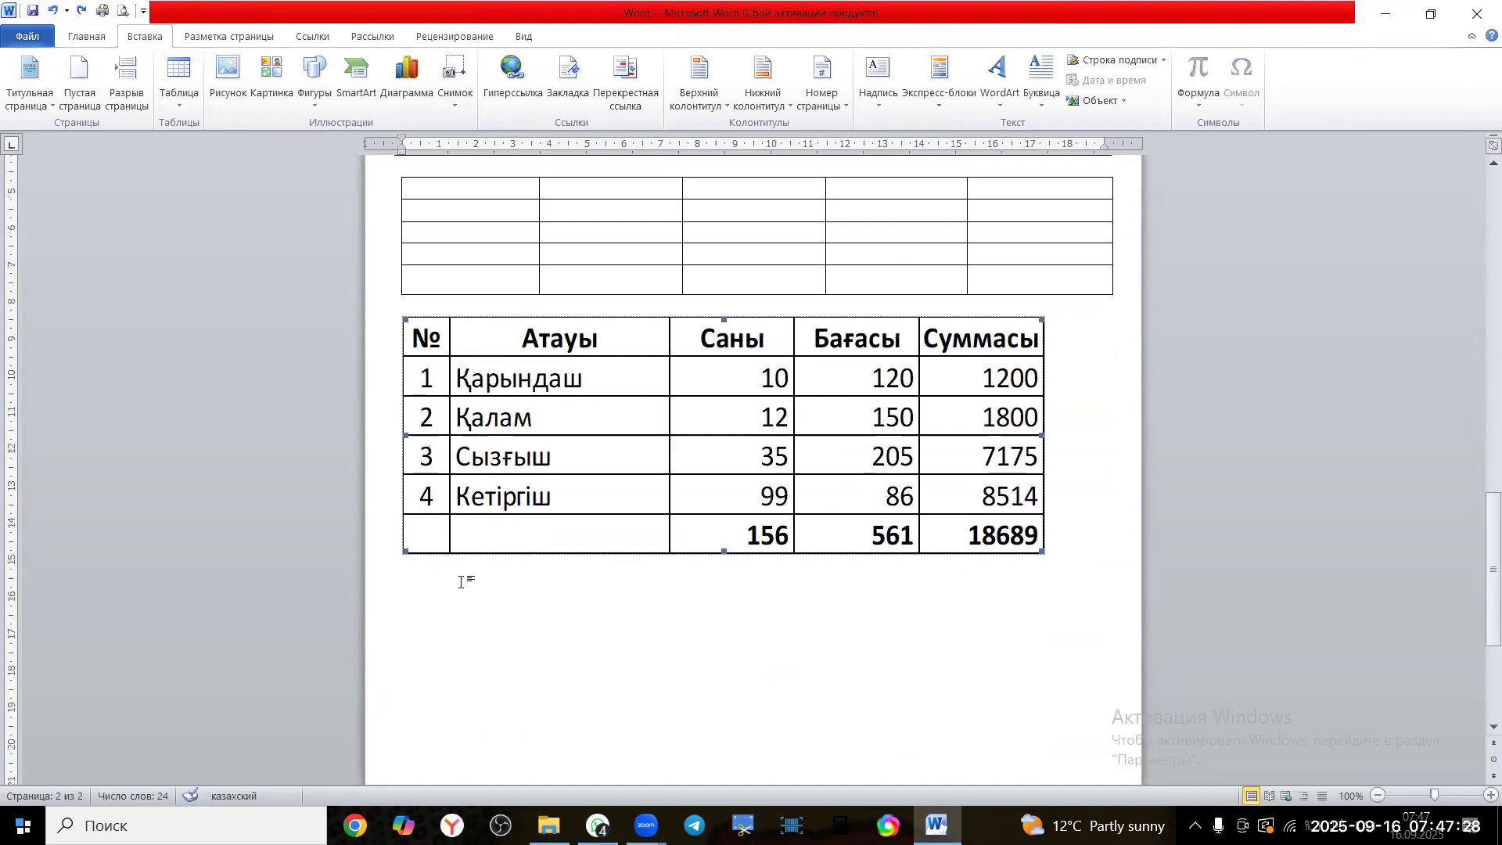
pyautogui.click(503, 618)
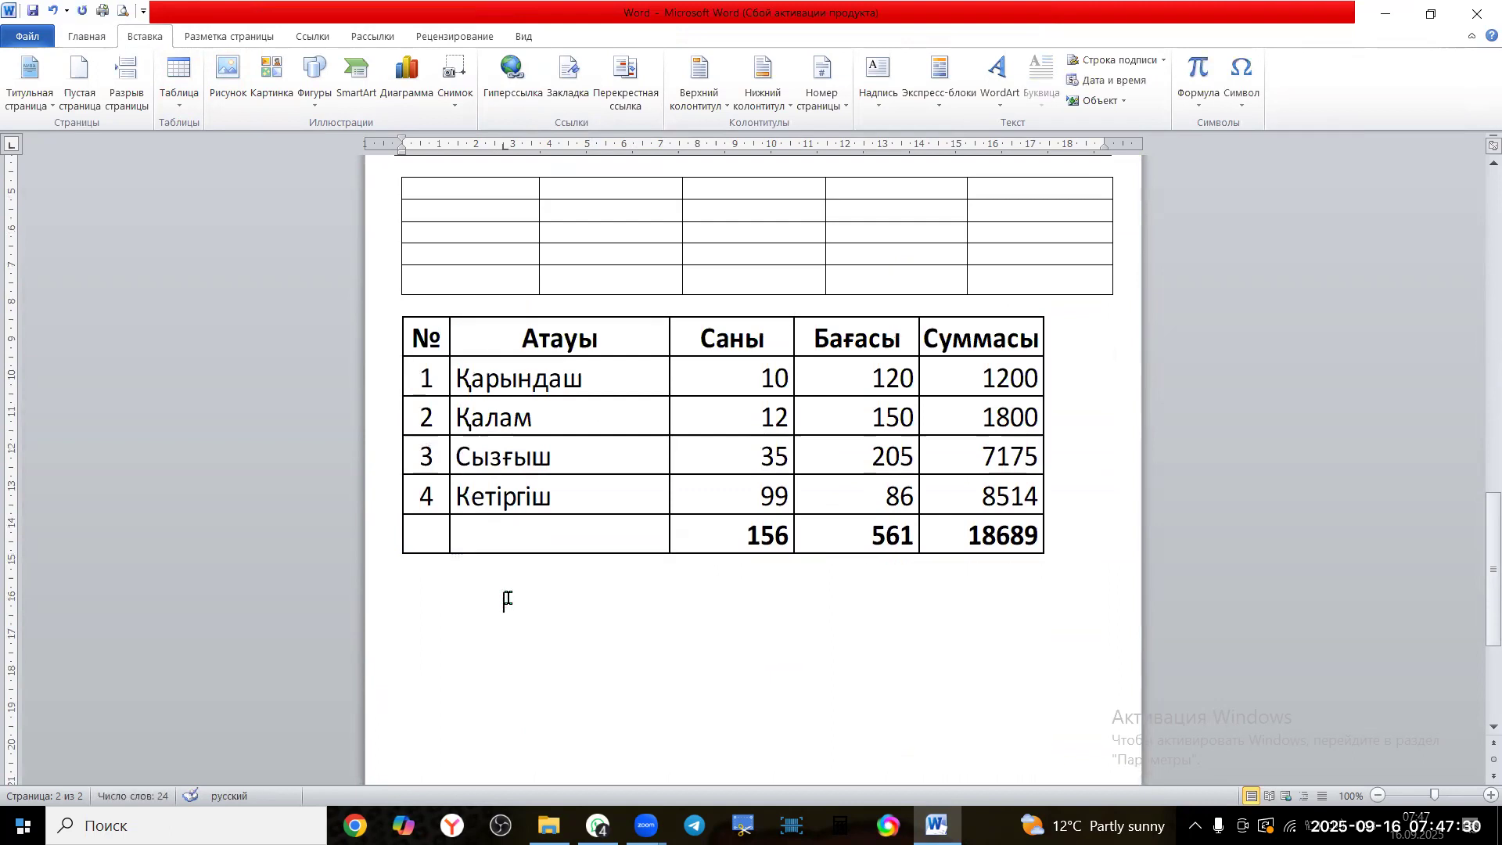
pyautogui.hotkey('alt', 'shift')
pyautogui.press('Return')
pyautogui.click(230, 78)
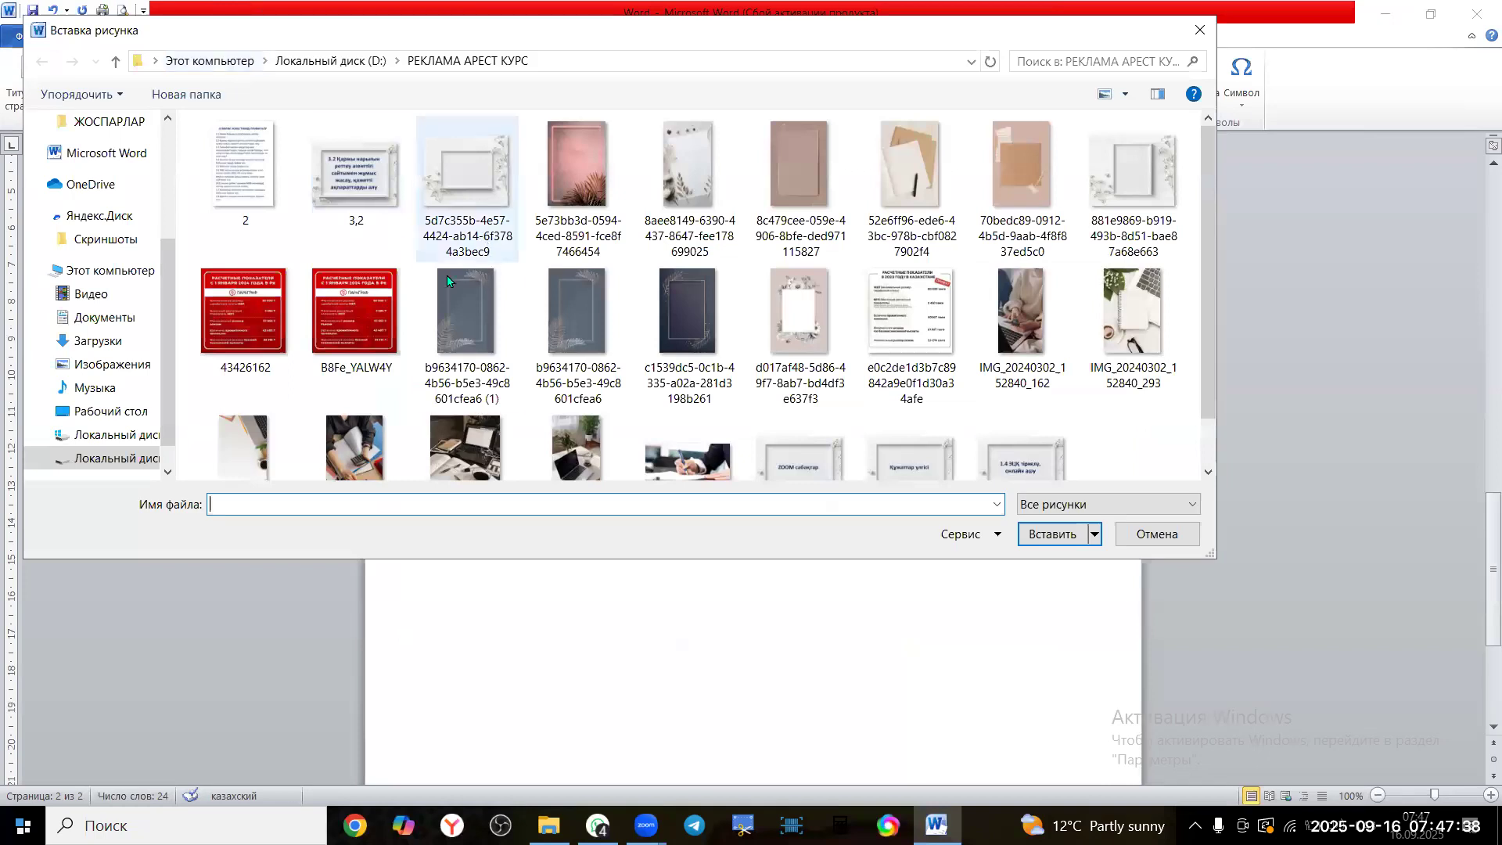
pyautogui.click(339, 307)
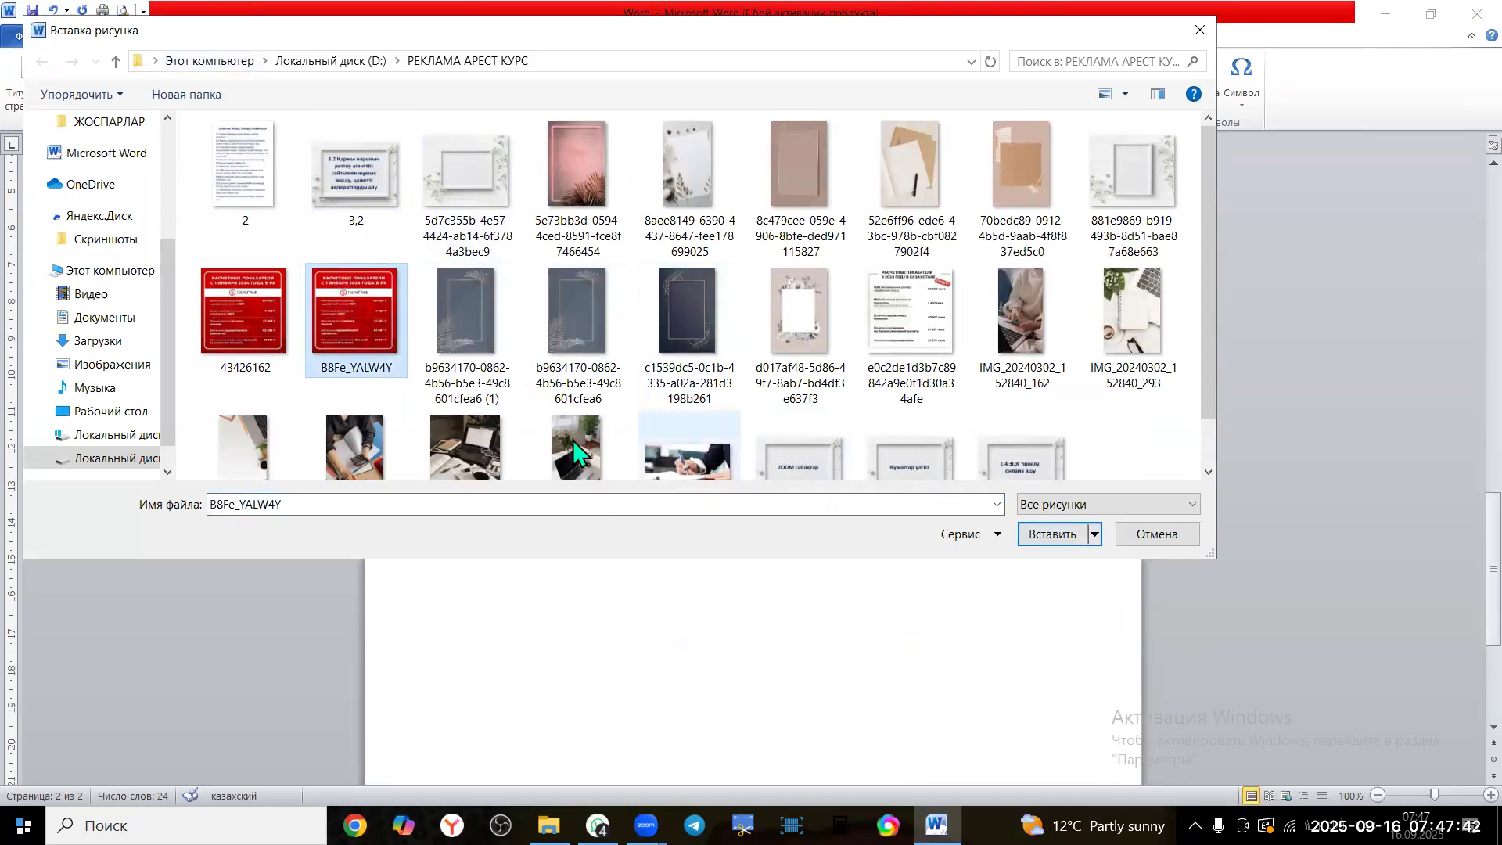
pyautogui.click(356, 450)
pyautogui.click(1044, 536)
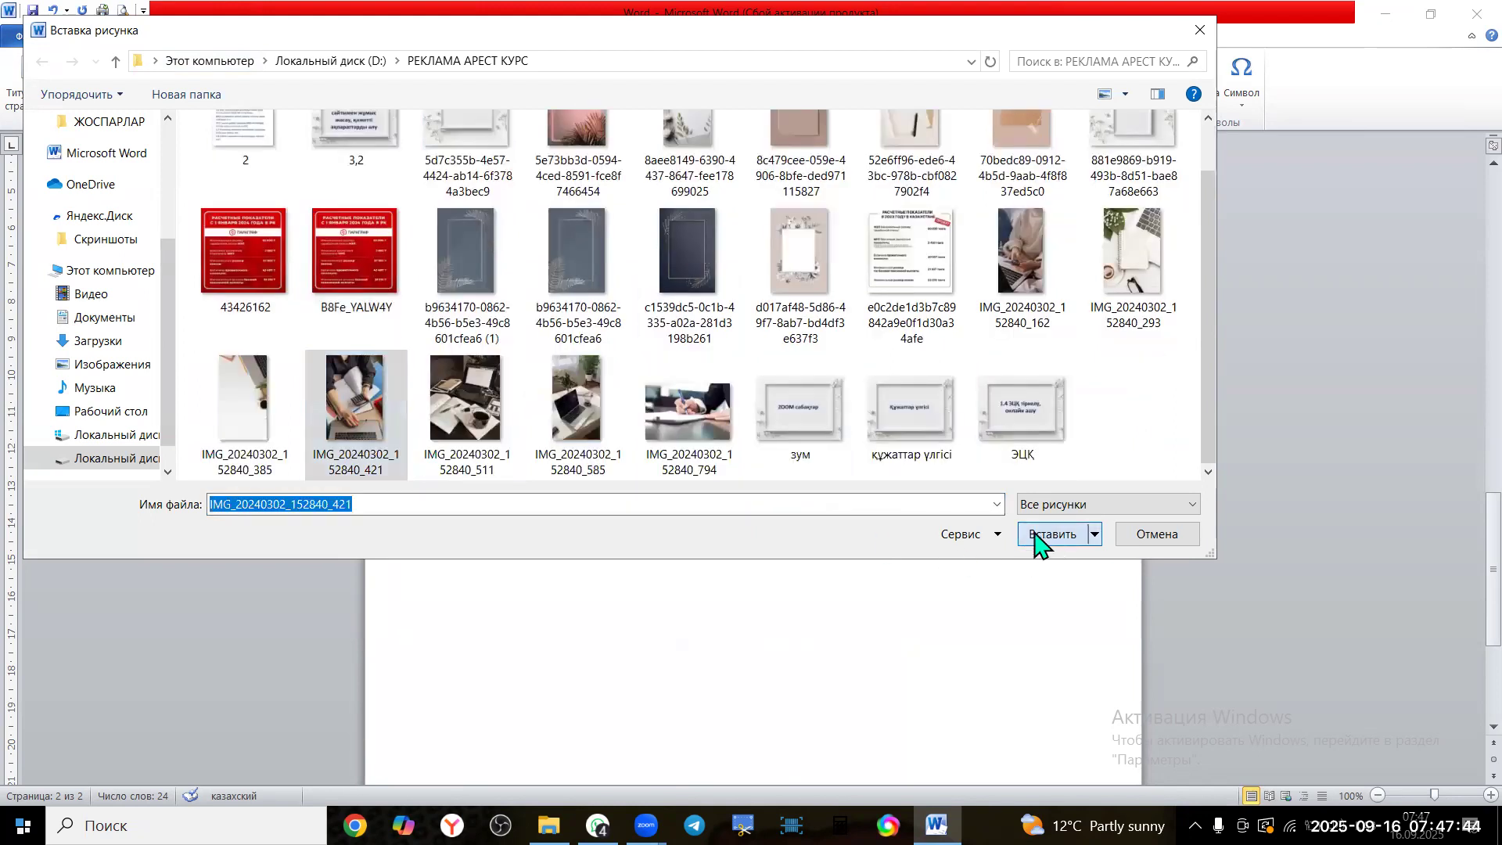
# Scale the inserted picture down proportionally to about 19.22 cm high and 12.81 cm wide
pyautogui.scroll(-12, 984, 509)
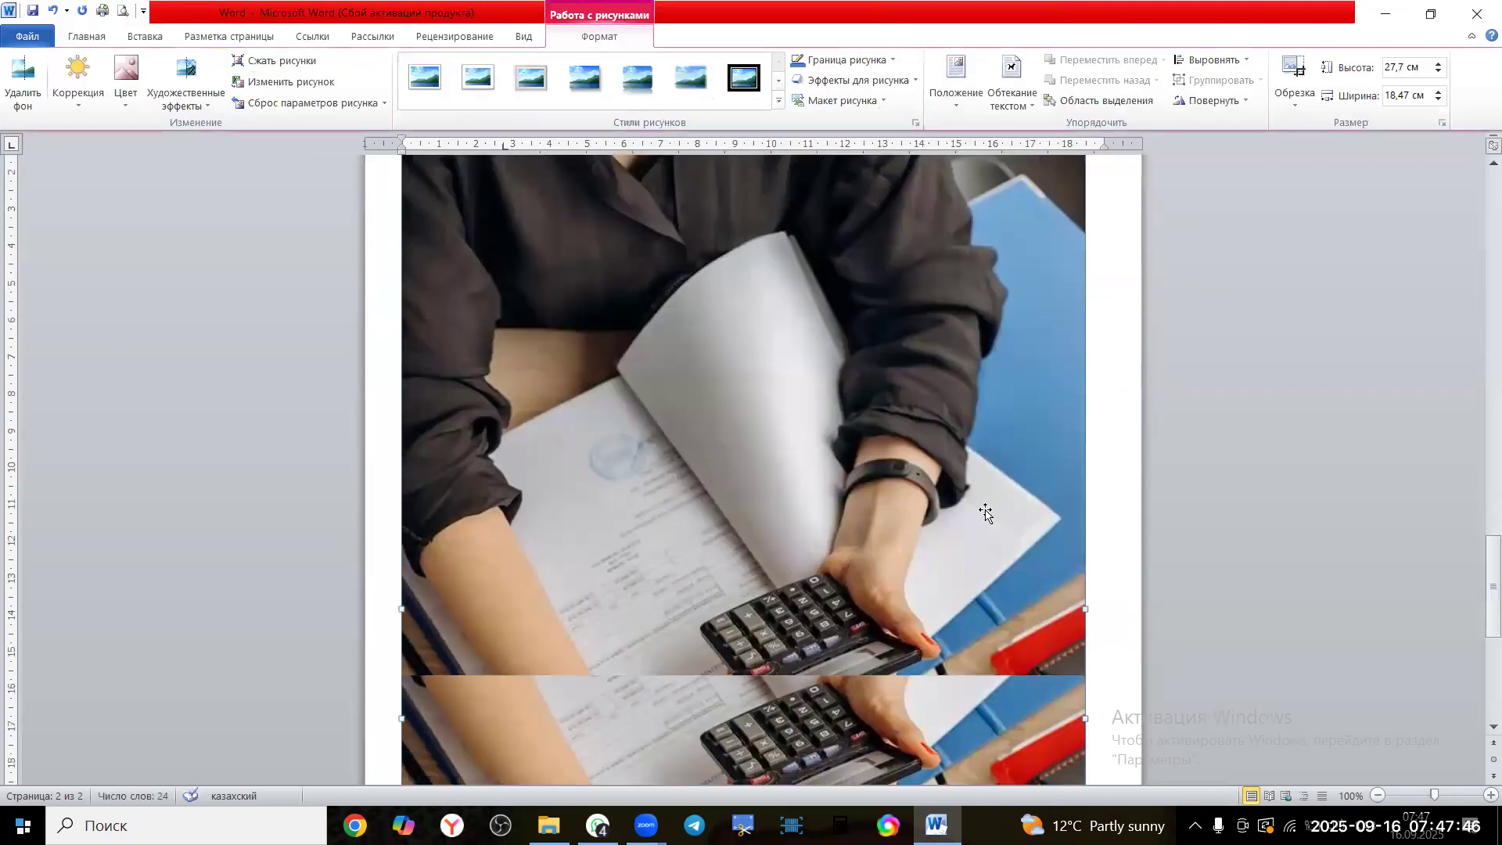
pyautogui.scroll(-1, 984, 509)
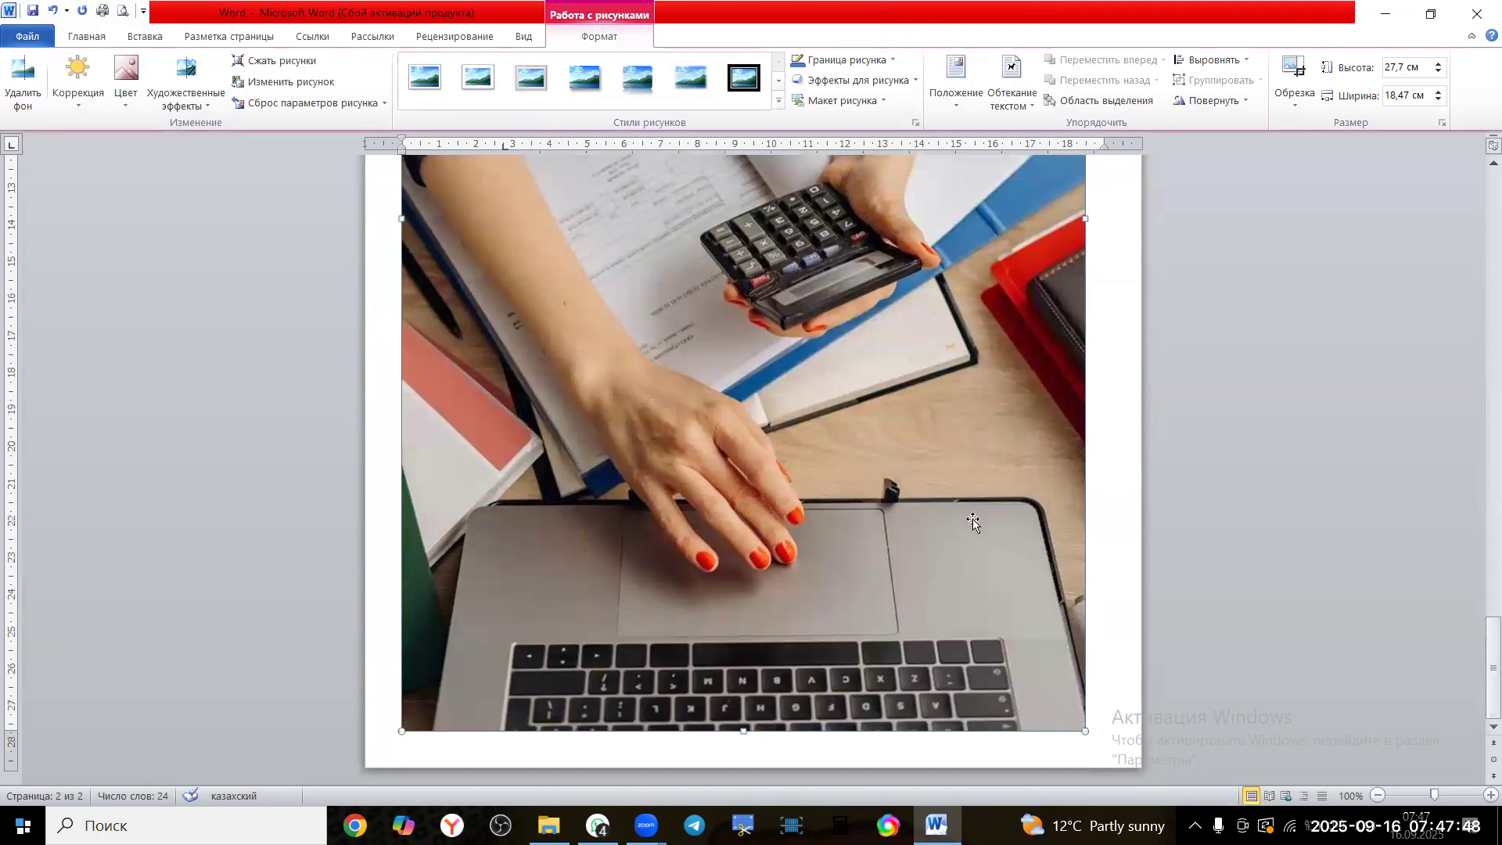
pyautogui.scroll(9, 973, 520)
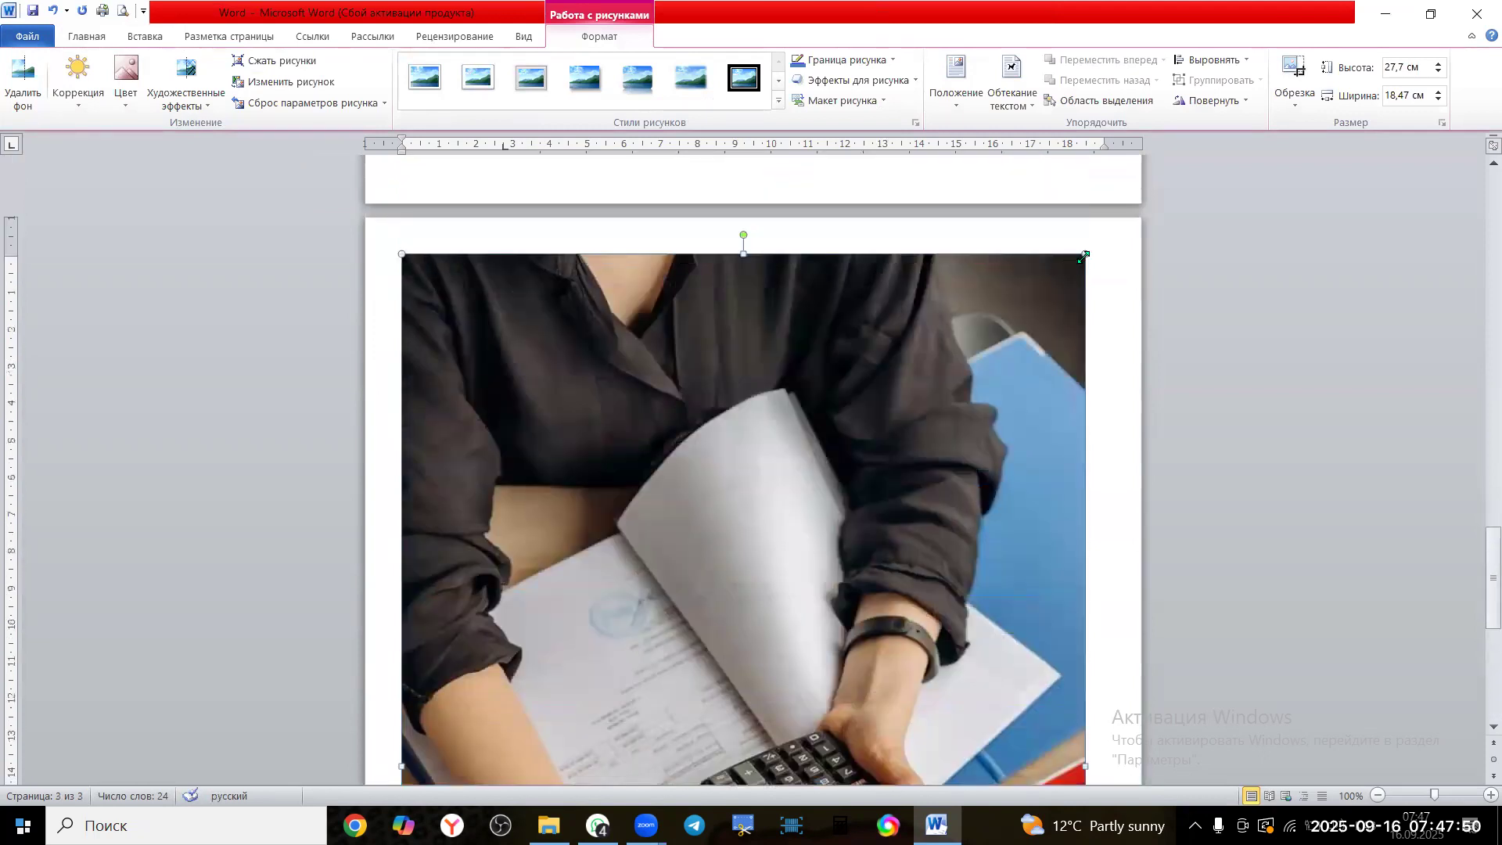
pyautogui.moveTo(1086, 252); pyautogui.dragTo(591, 548)
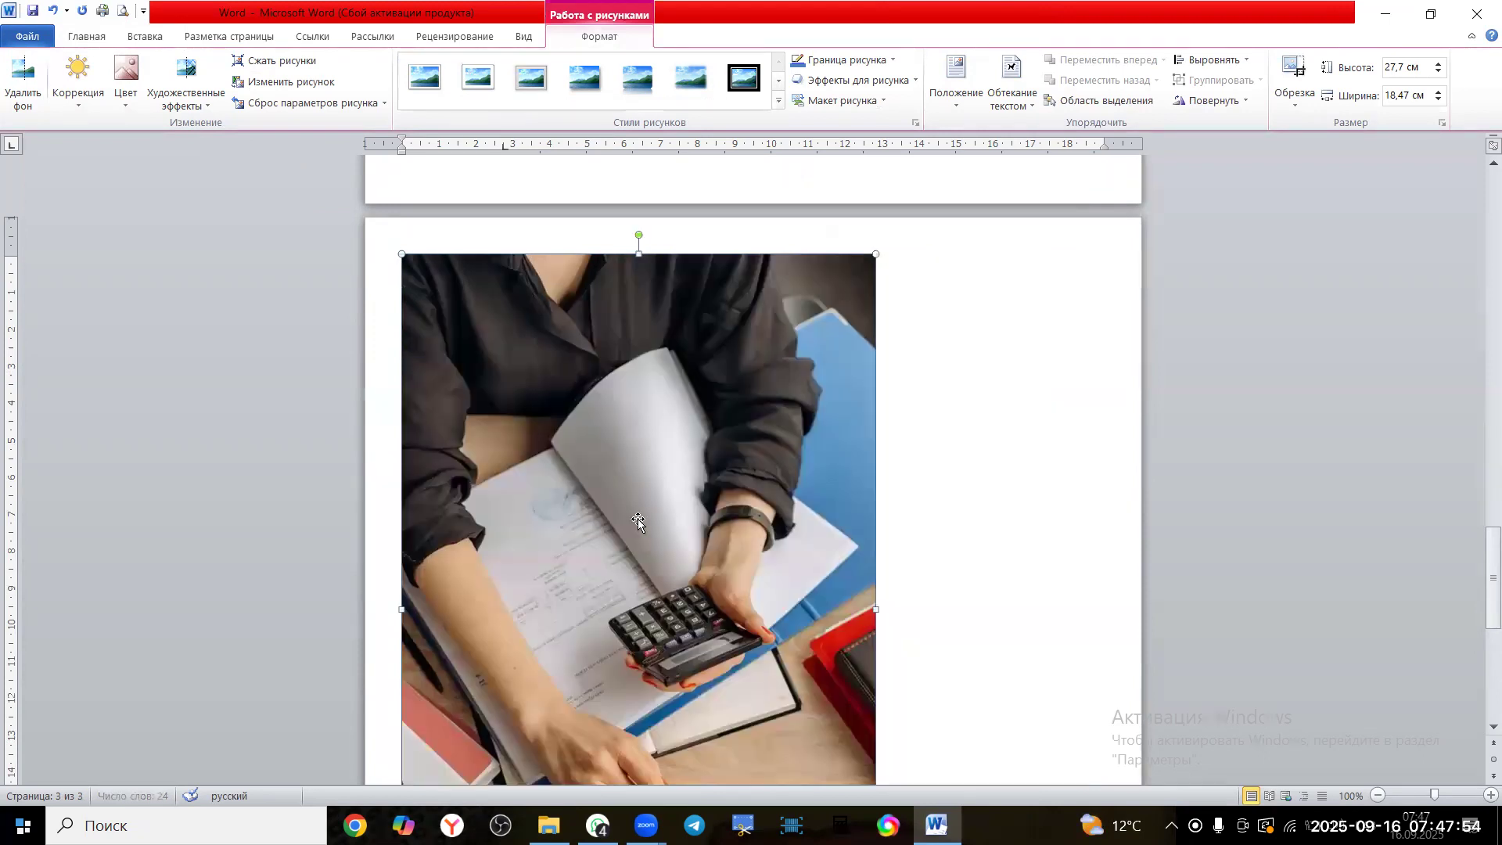
pyautogui.scroll(-2, 789, 486)
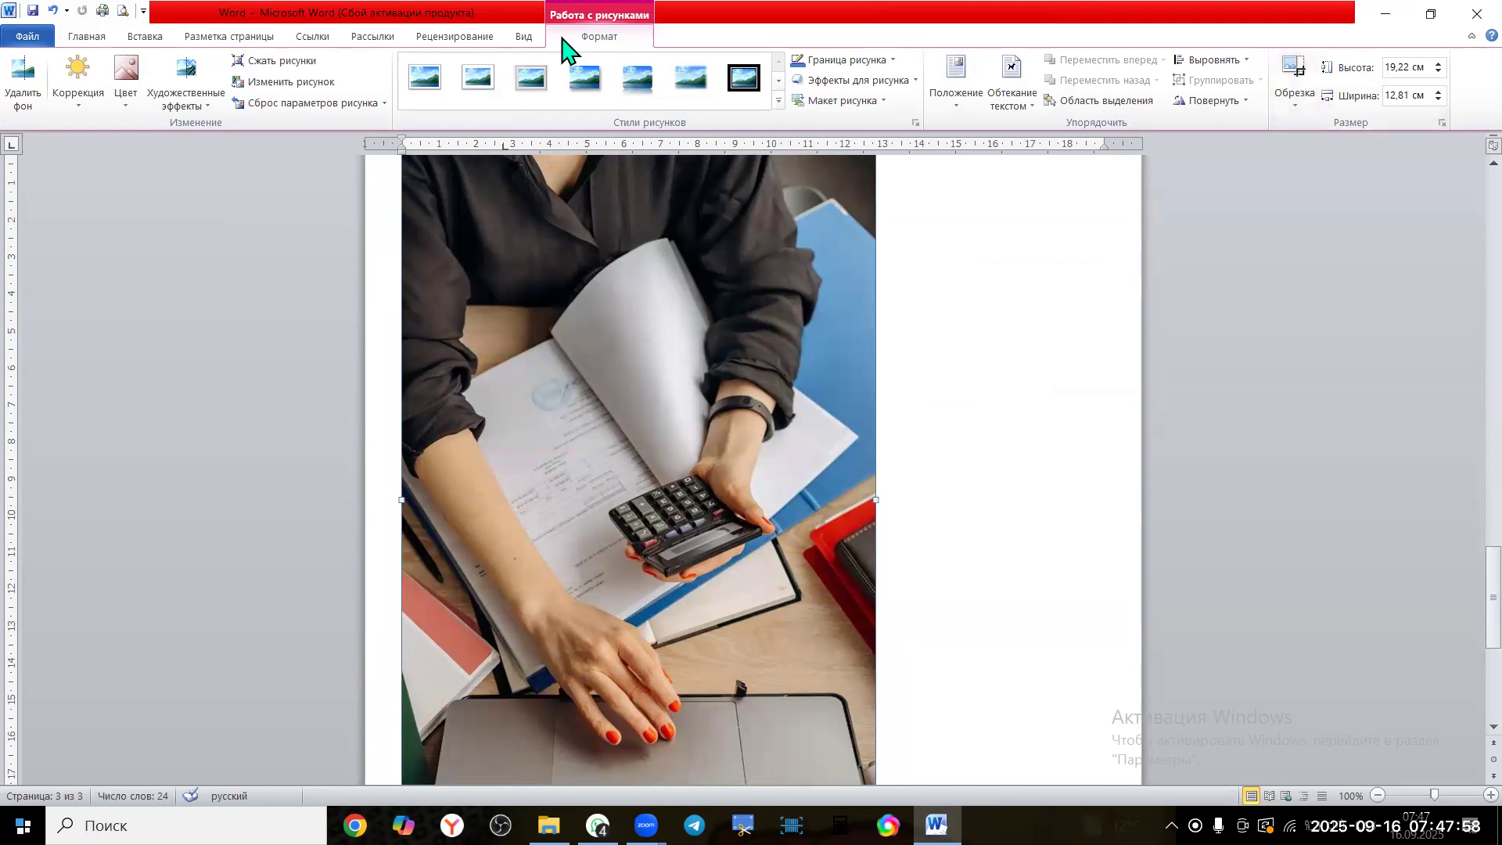
# Crop the picture from its top and left edges to about 6.57 cm high and 12.26 cm wide
pyautogui.click(1299, 69)
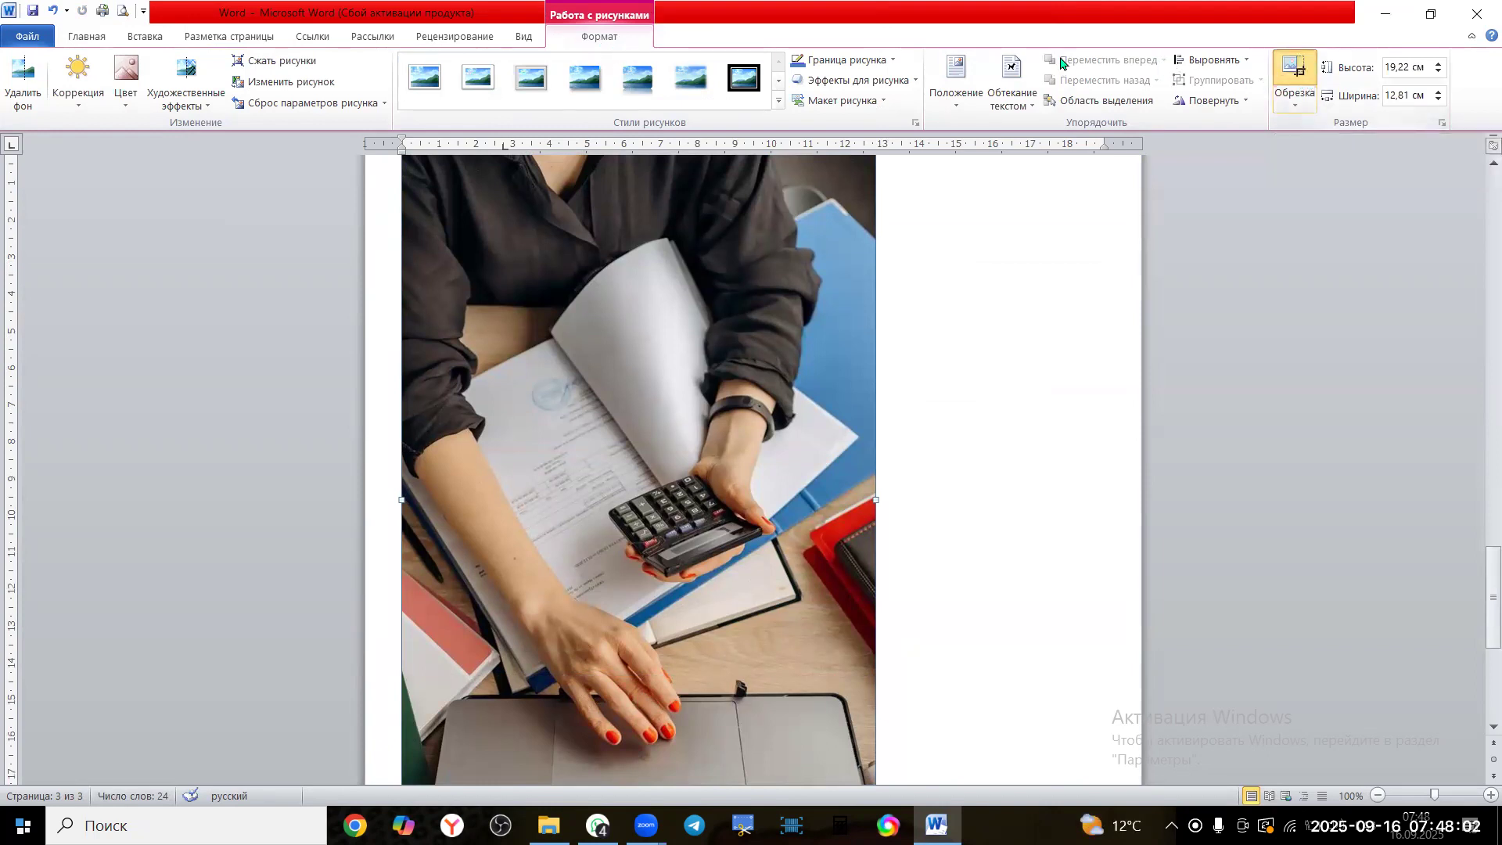
pyautogui.scroll(2, 897, 258)
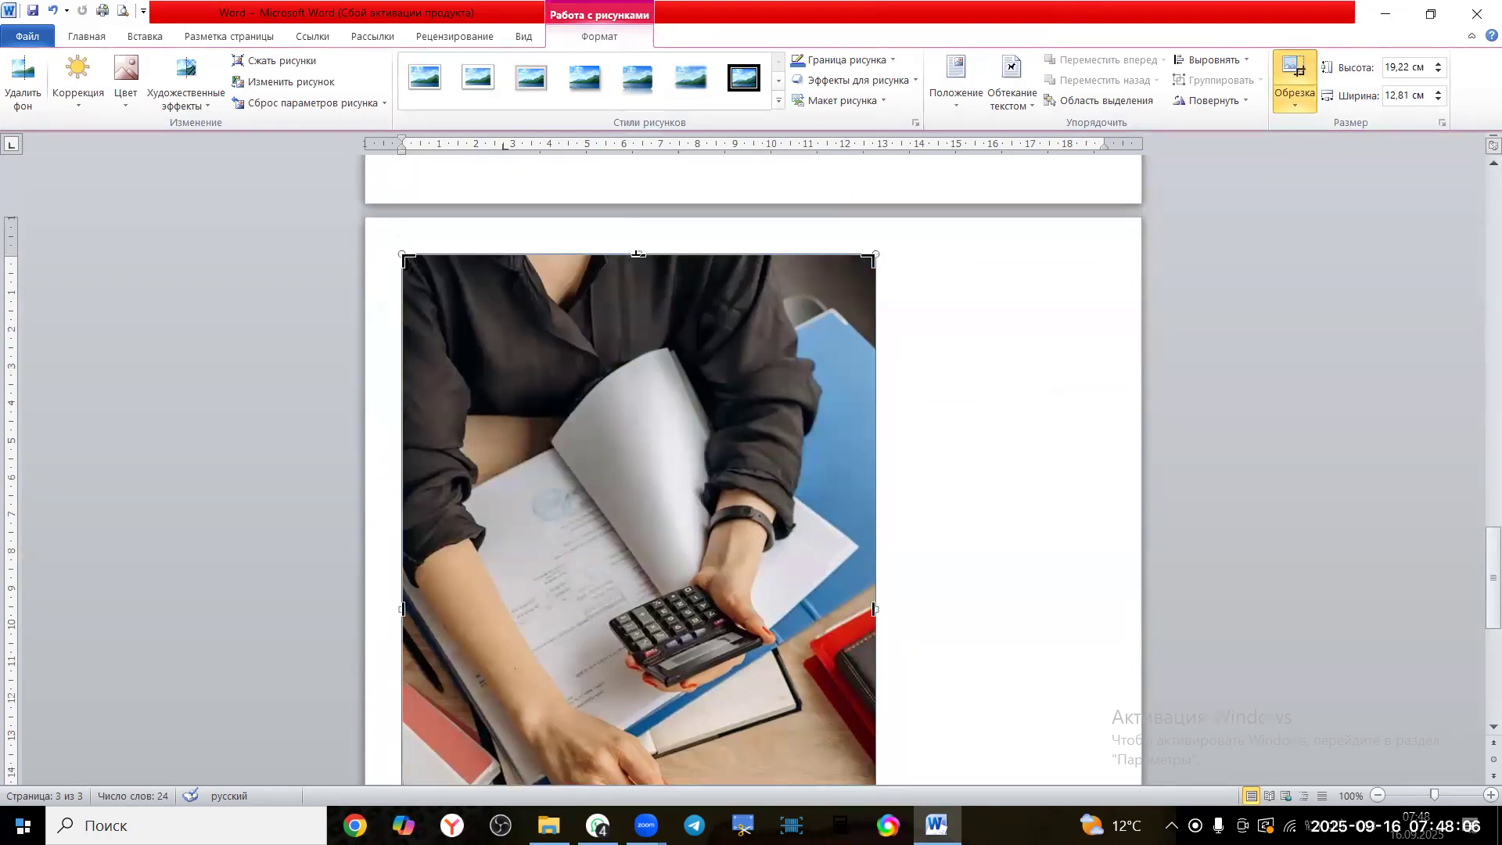
pyautogui.moveTo(639, 259); pyautogui.dragTo(638, 545)
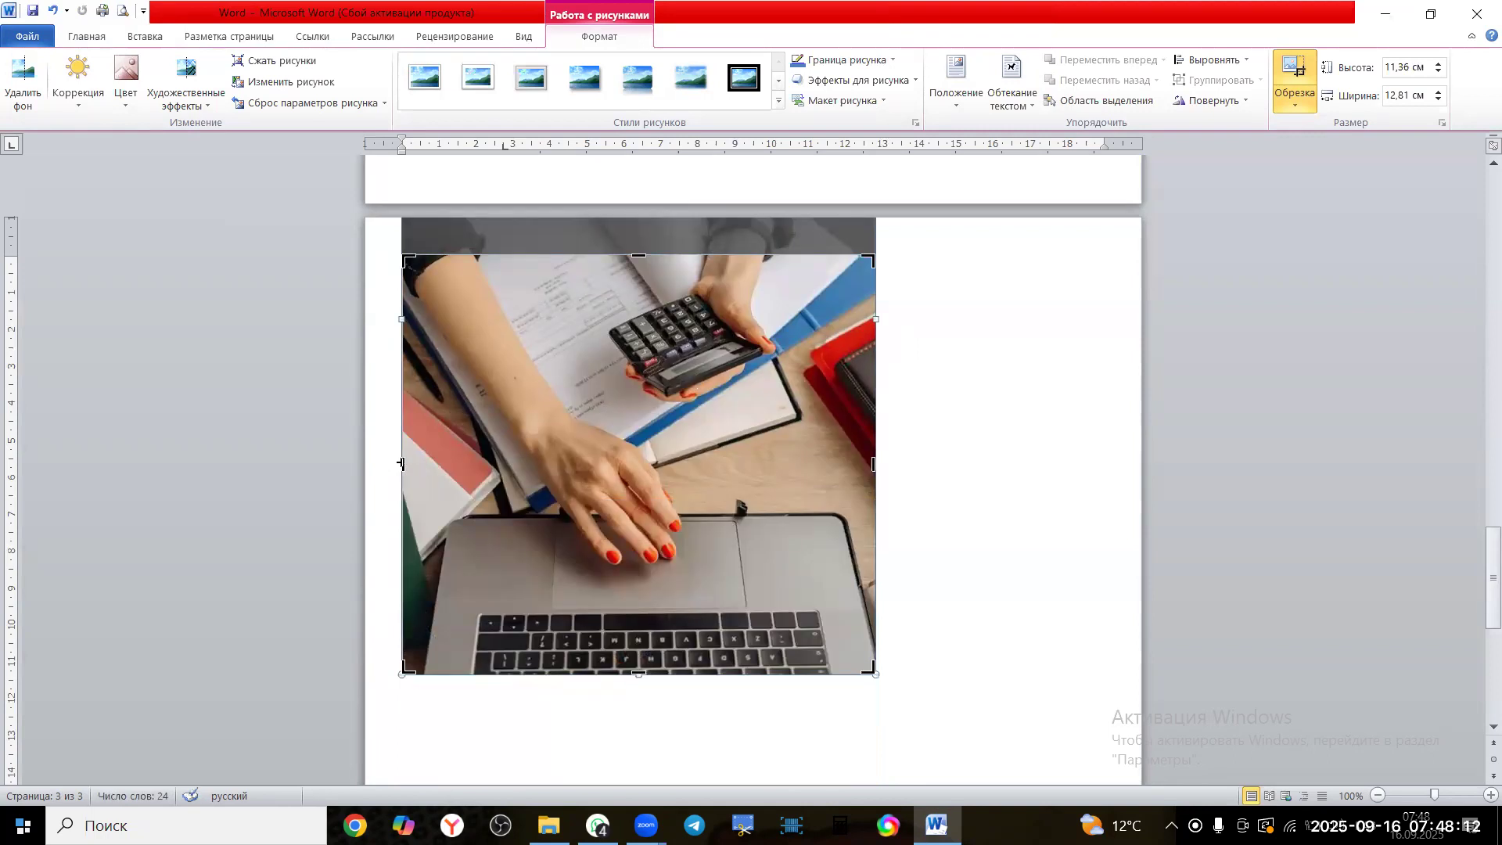
pyautogui.moveTo(402, 462); pyautogui.dragTo(422, 462)
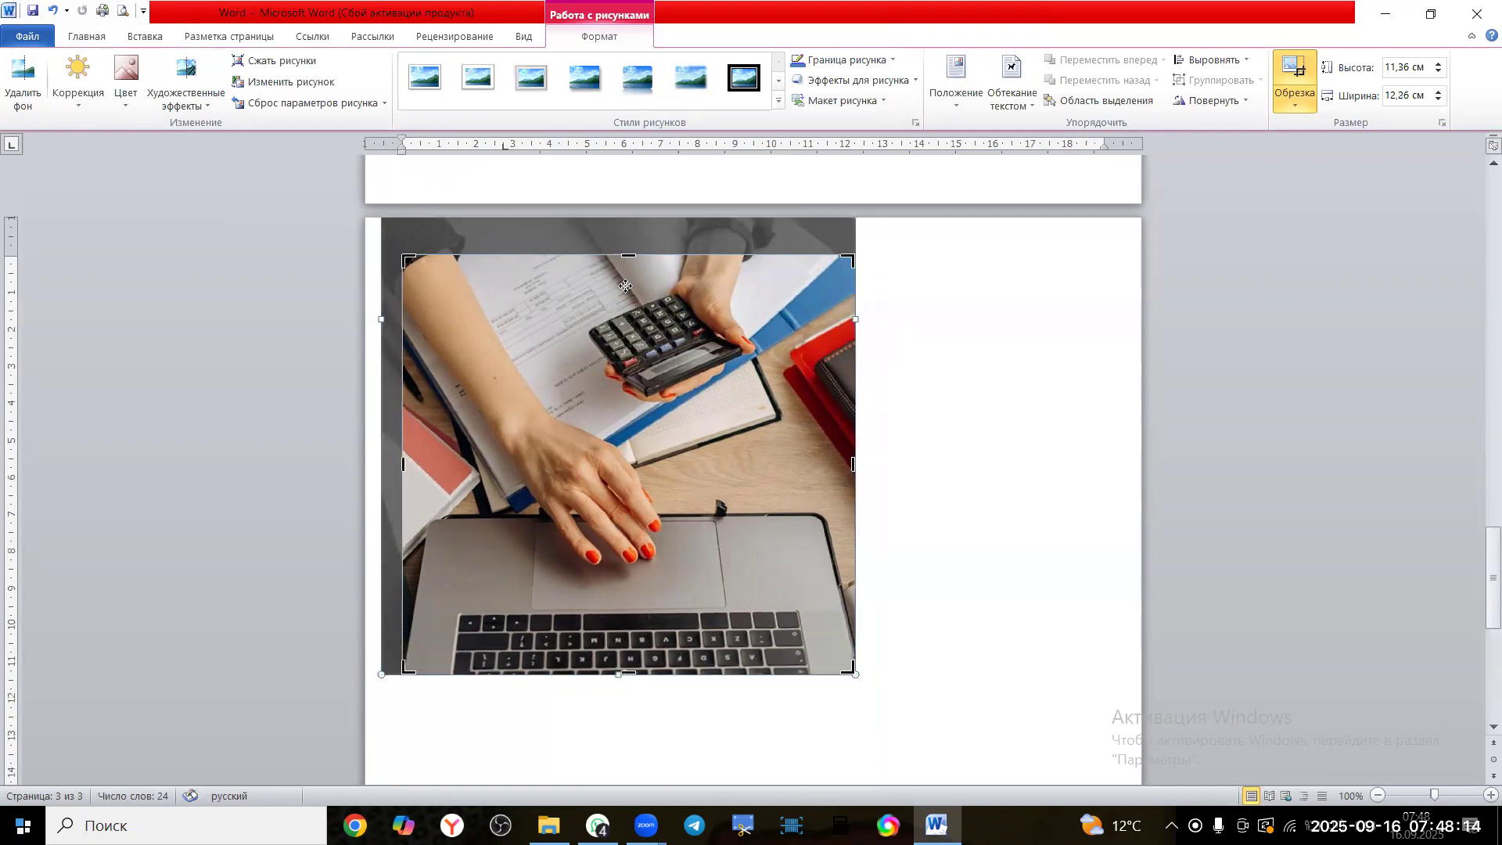
pyautogui.moveTo(626, 255); pyautogui.dragTo(623, 431)
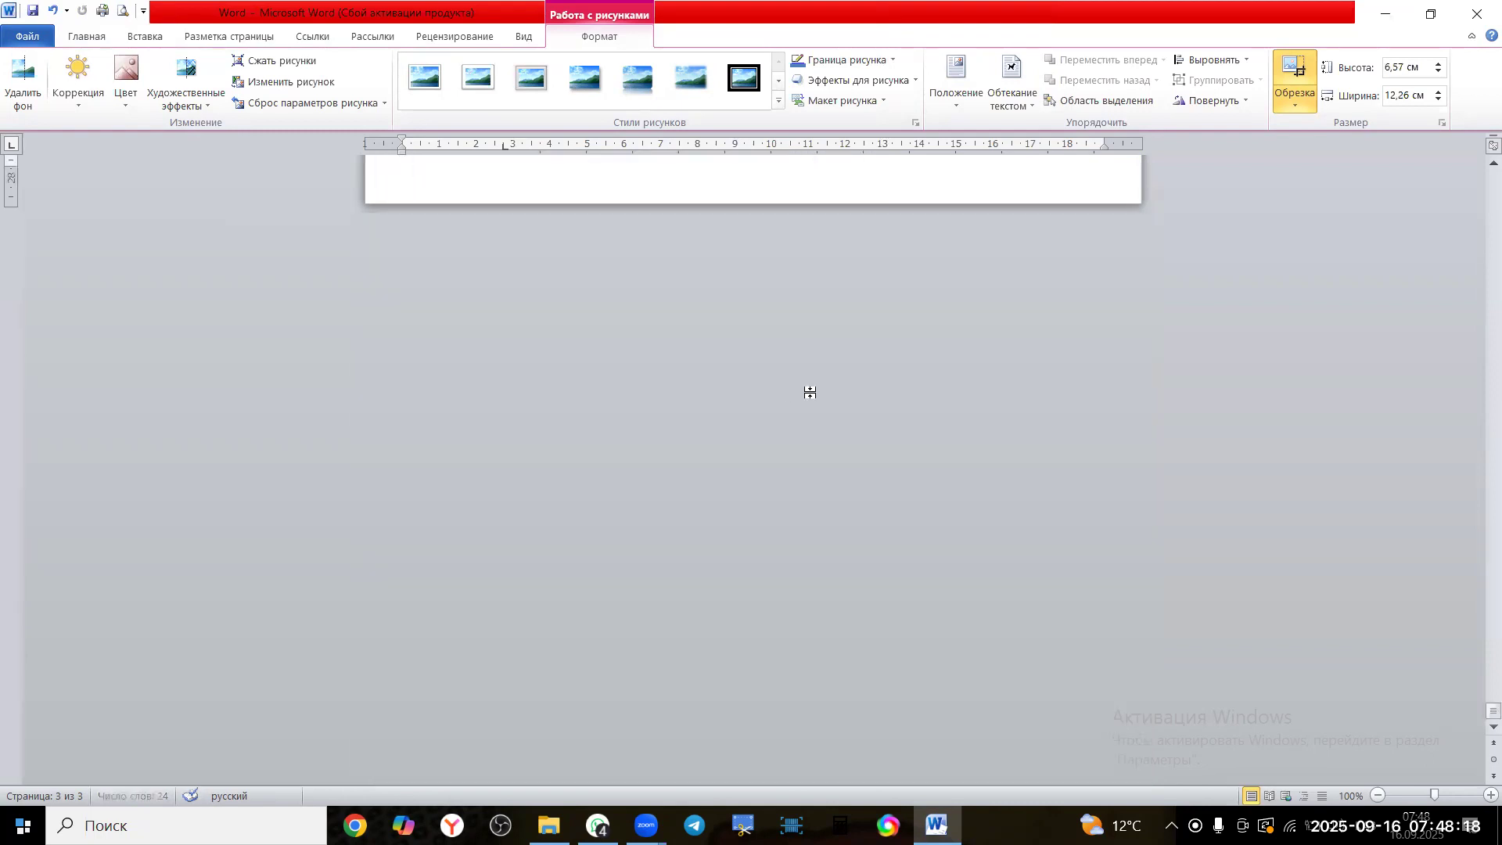
pyautogui.click(899, 454)
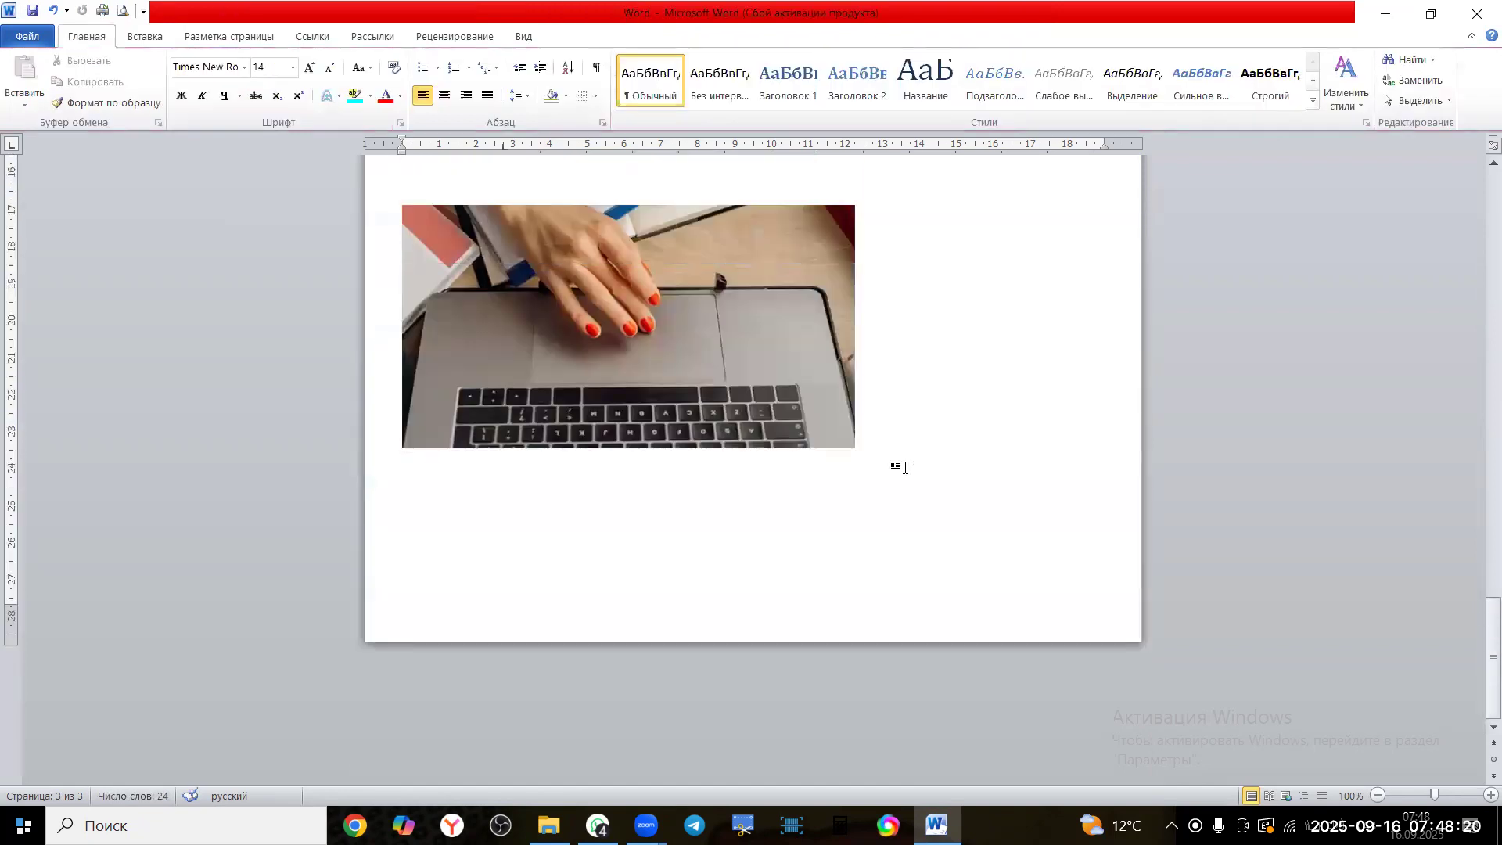
# Scale the picture down to about 5.6 by 10.44 cm and move it into the first cell of the empty five-column table
pyautogui.click(801, 495)
pyautogui.moveTo(854, 423); pyautogui.dragTo(787, 460)
pyautogui.rightClick(702, 490)
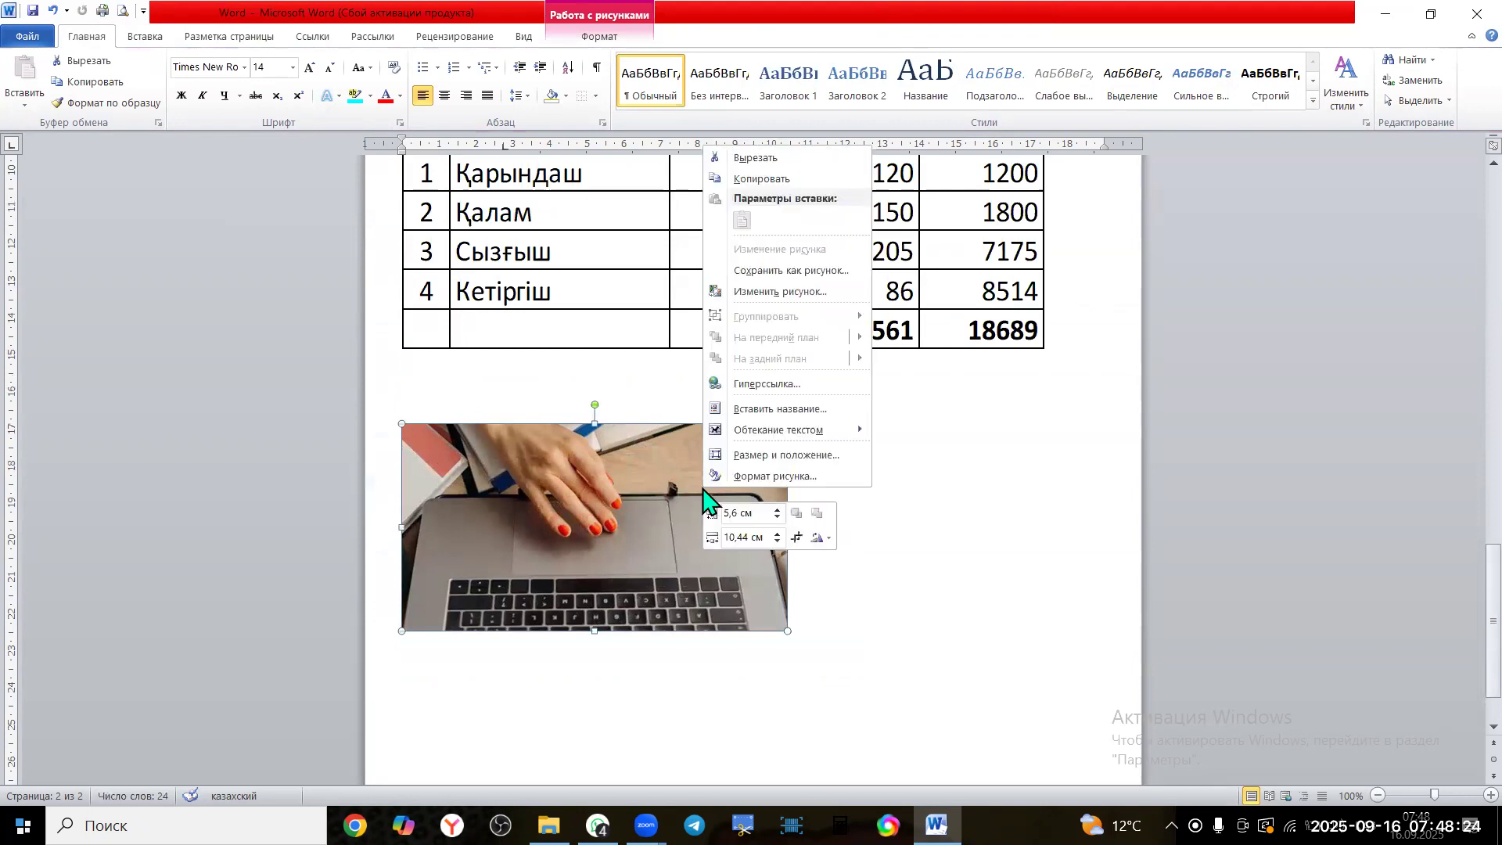
pyautogui.click(735, 157)
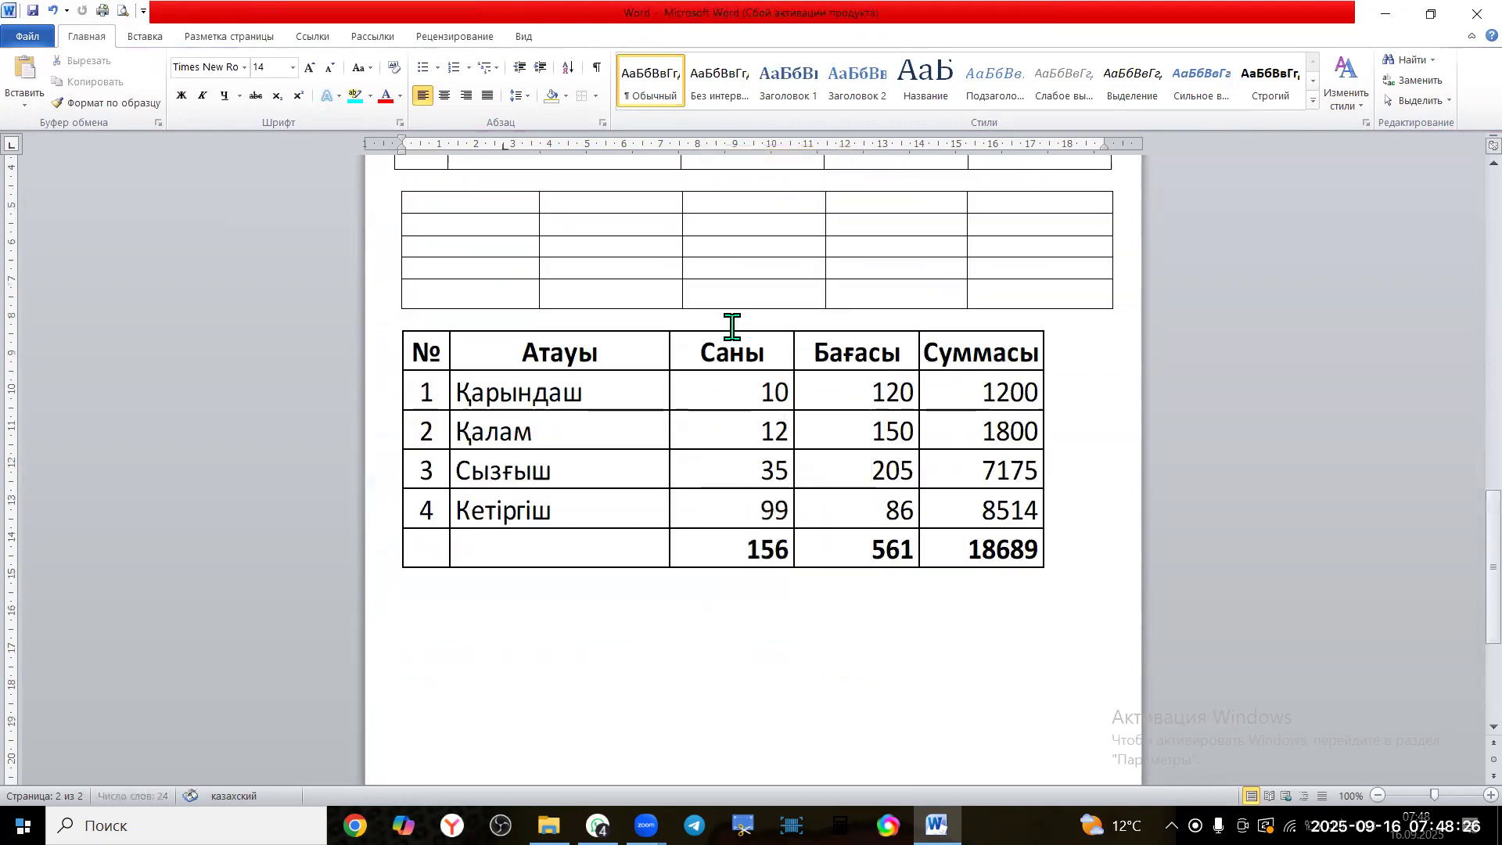
pyautogui.scroll(5, 732, 326)
pyautogui.click(495, 422)
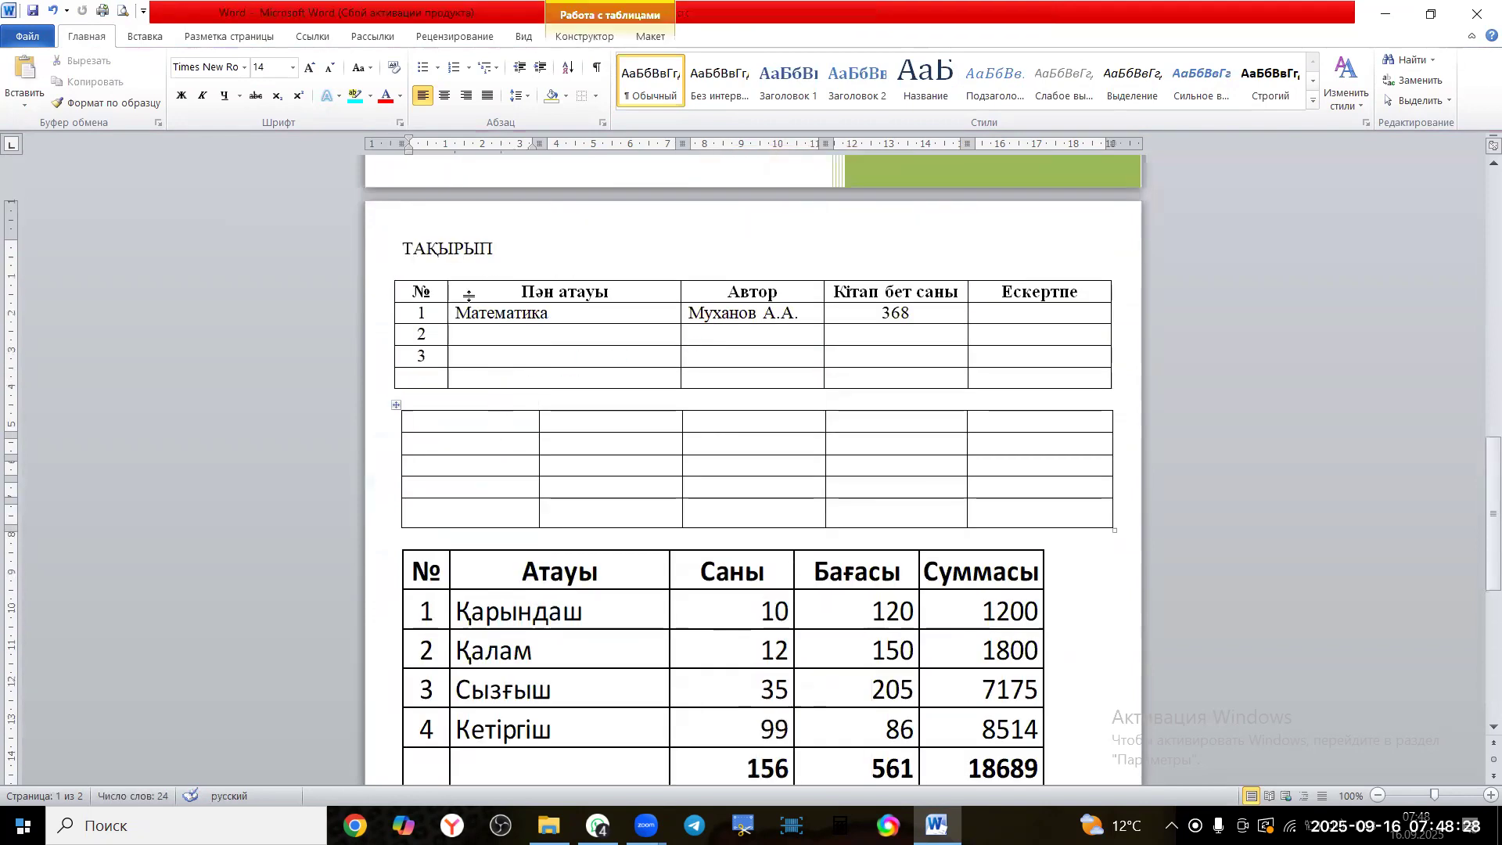
pyautogui.click(27, 75)
pyautogui.click(838, 438)
# Delete the three middle columns of the picture table and widen the remaining empty column to the right page margin
pyautogui.moveTo(879, 535); pyautogui.dragTo(1081, 536)
pyautogui.click(990, 452)
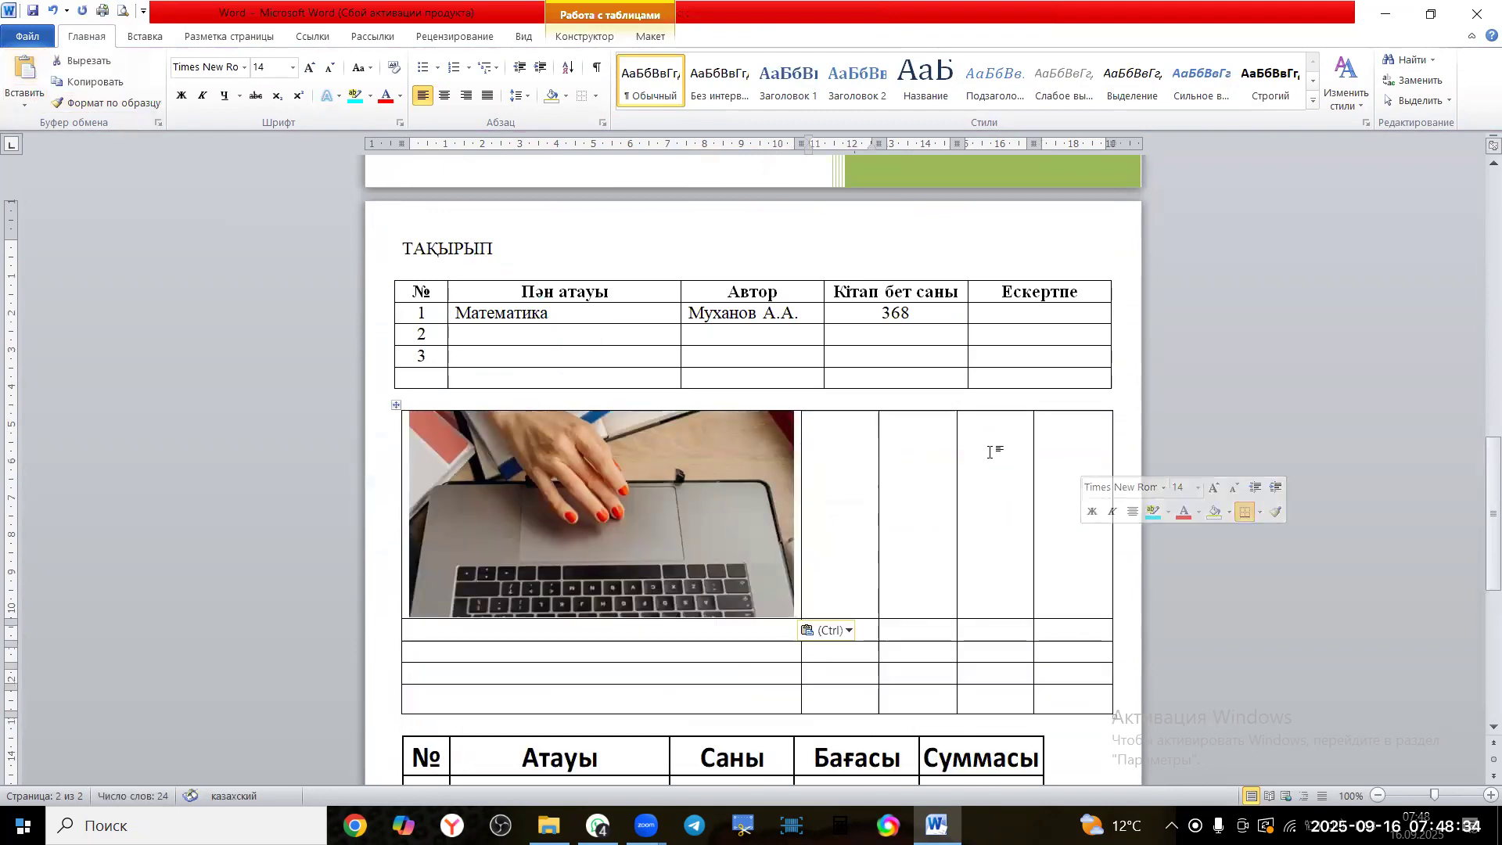
pyautogui.click(967, 410)
pyautogui.moveTo(968, 409); pyautogui.dragTo(860, 434)
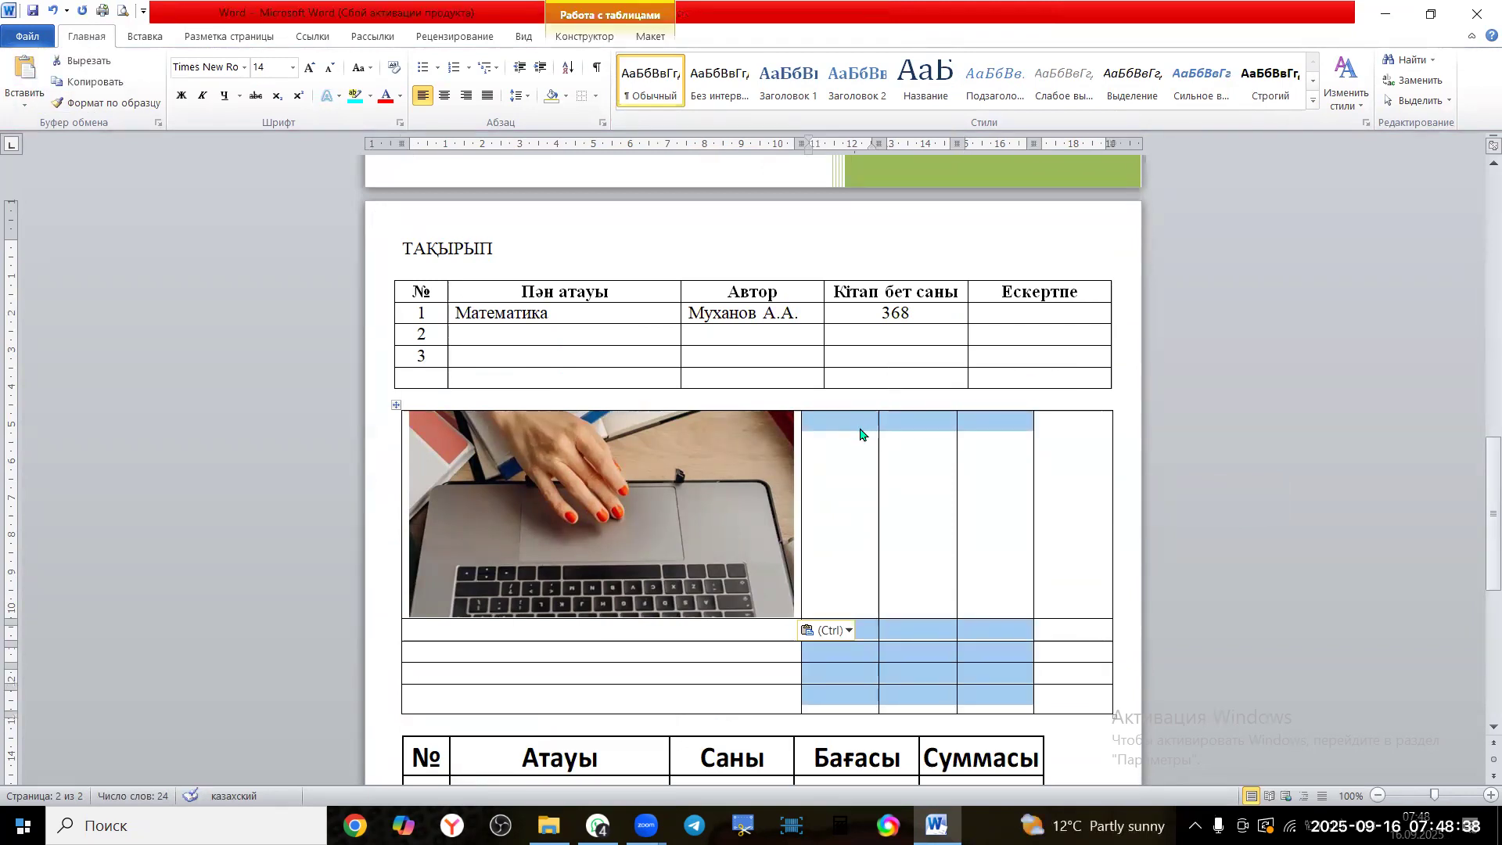
pyautogui.rightClick(862, 434)
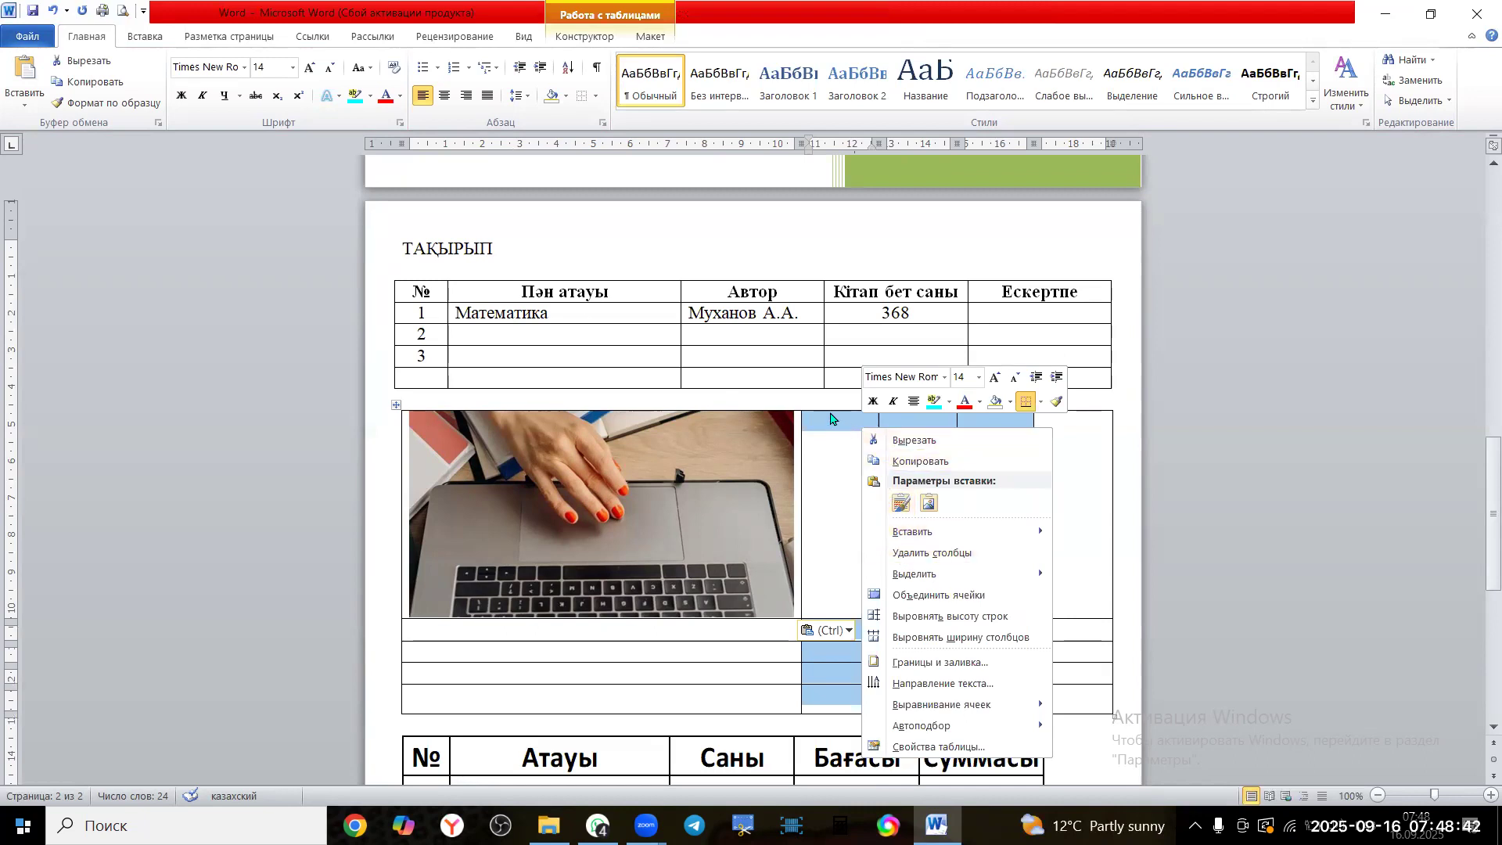
pyautogui.click(935, 552)
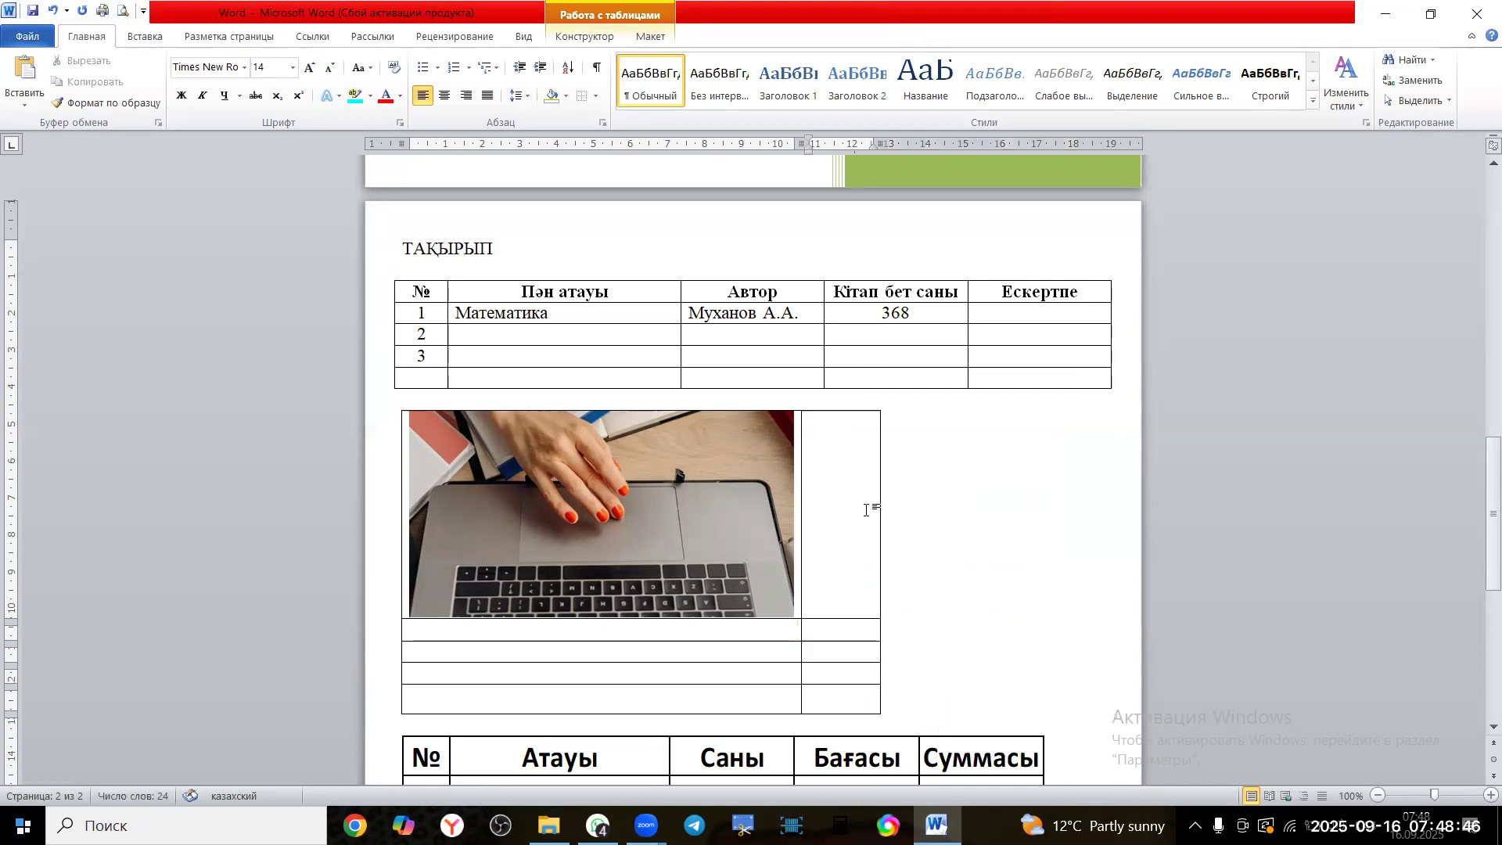
pyautogui.moveTo(933, 474); pyautogui.dragTo(1111, 507)
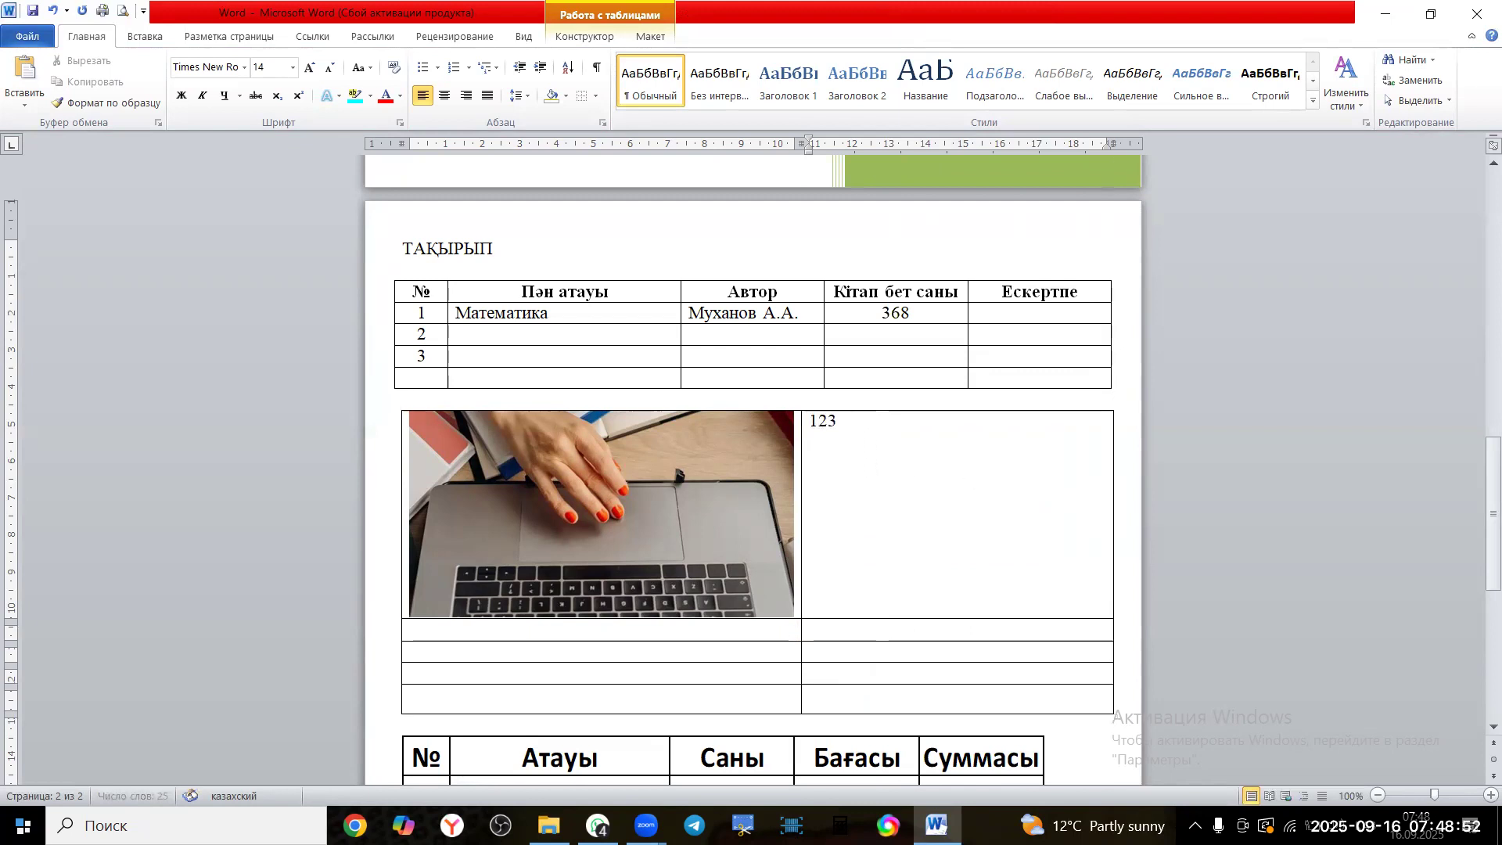
# Shrink the picture proportionally inside its cell and narrow the picture column to fit it
pyautogui.click(778, 575)
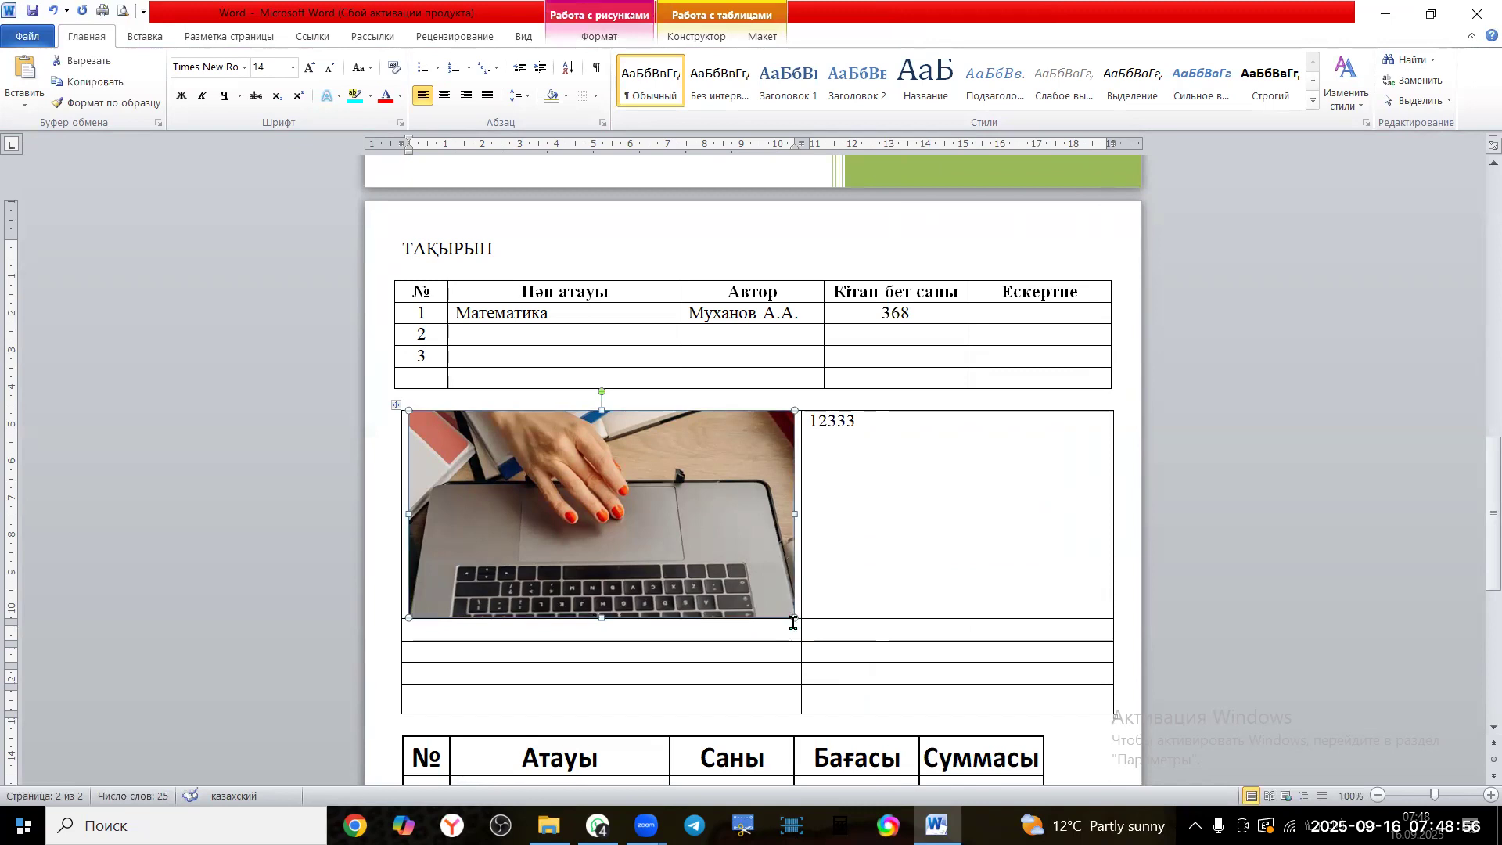
pyautogui.moveTo(767, 609); pyautogui.dragTo(716, 577)
pyautogui.moveTo(800, 487); pyautogui.dragTo(734, 490)
pyautogui.click(801, 492)
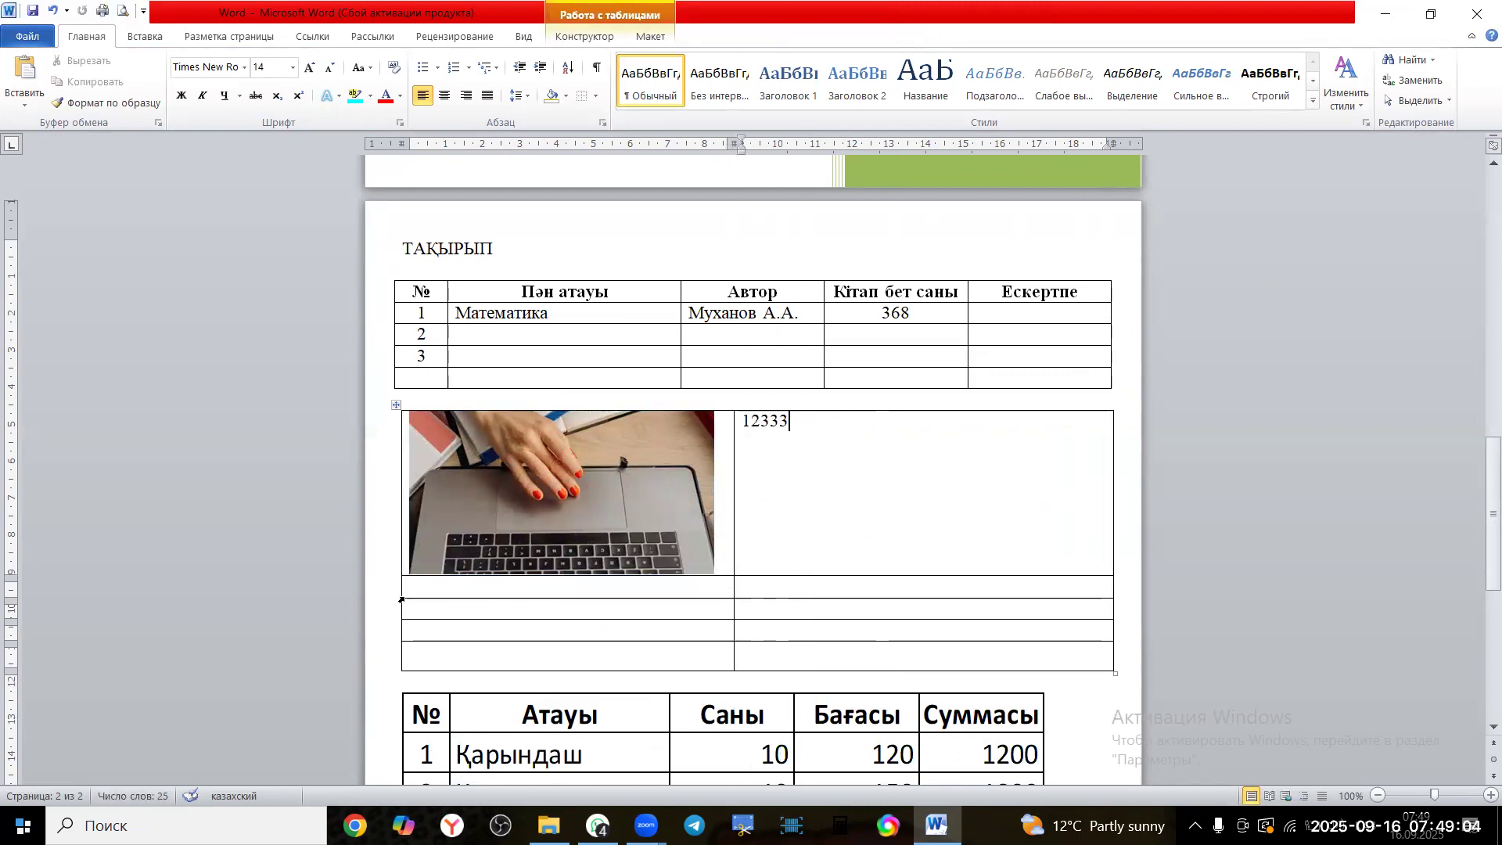
# Delete the four empty rows under the picture and add two blank lines between the picture table and the embedded Excel table
pyautogui.moveTo(389, 598); pyautogui.dragTo(415, 656)
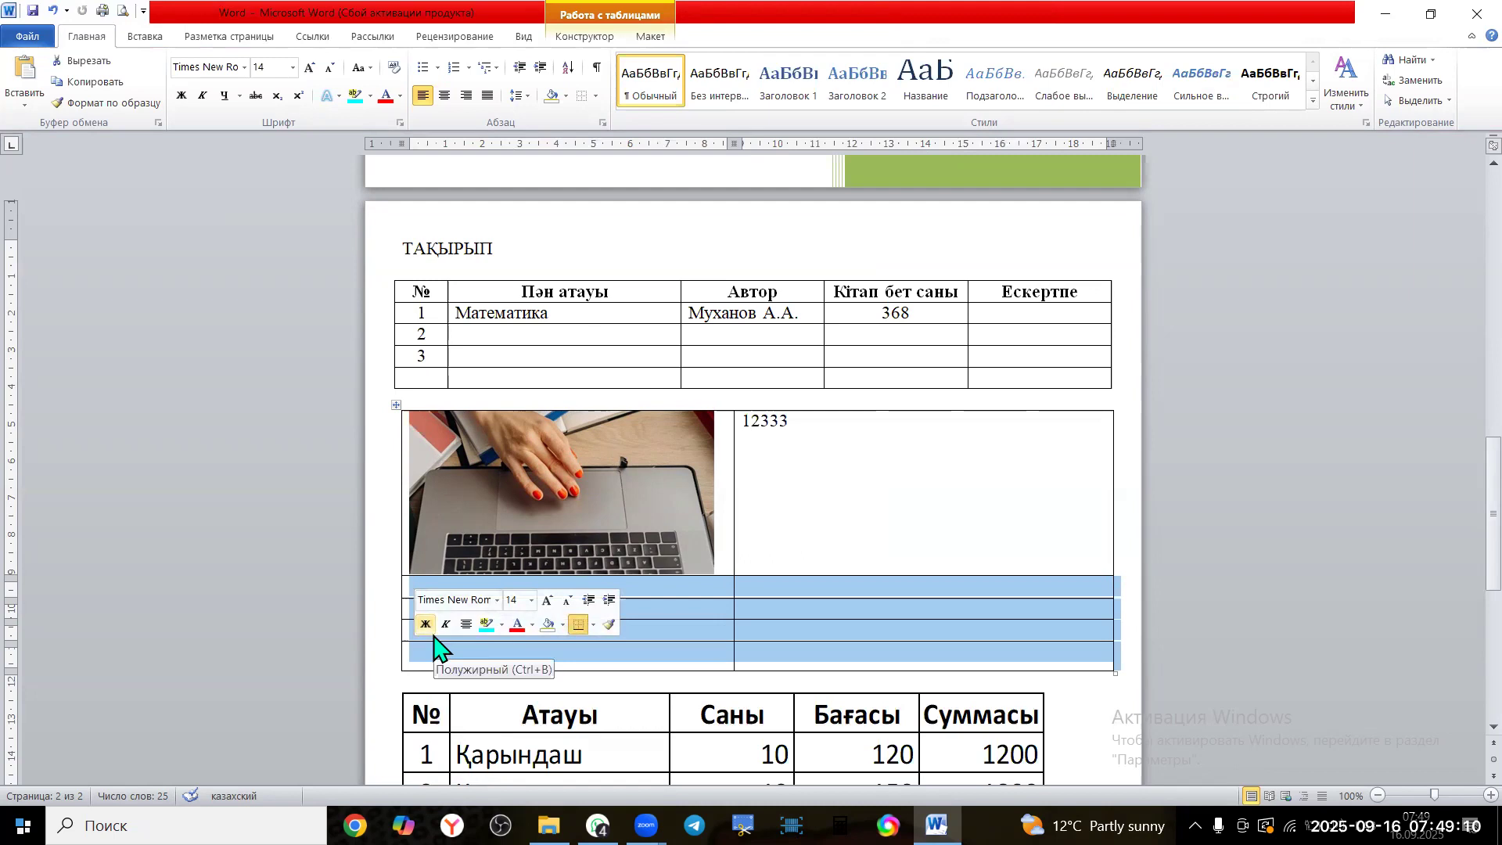
pyautogui.press('BackSpace')
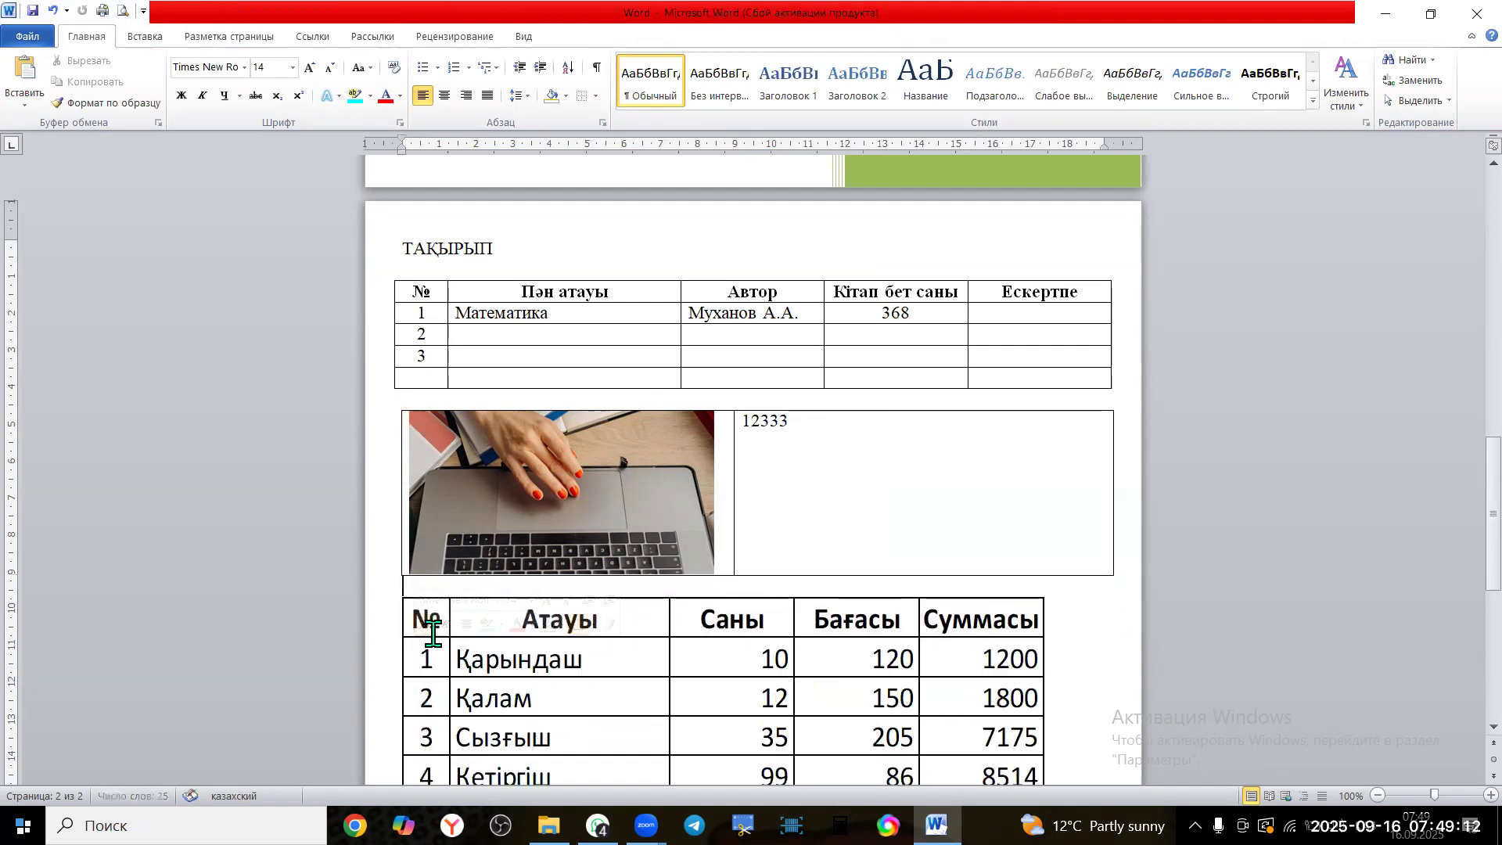
pyautogui.press('Return')
pyautogui.press('Return')
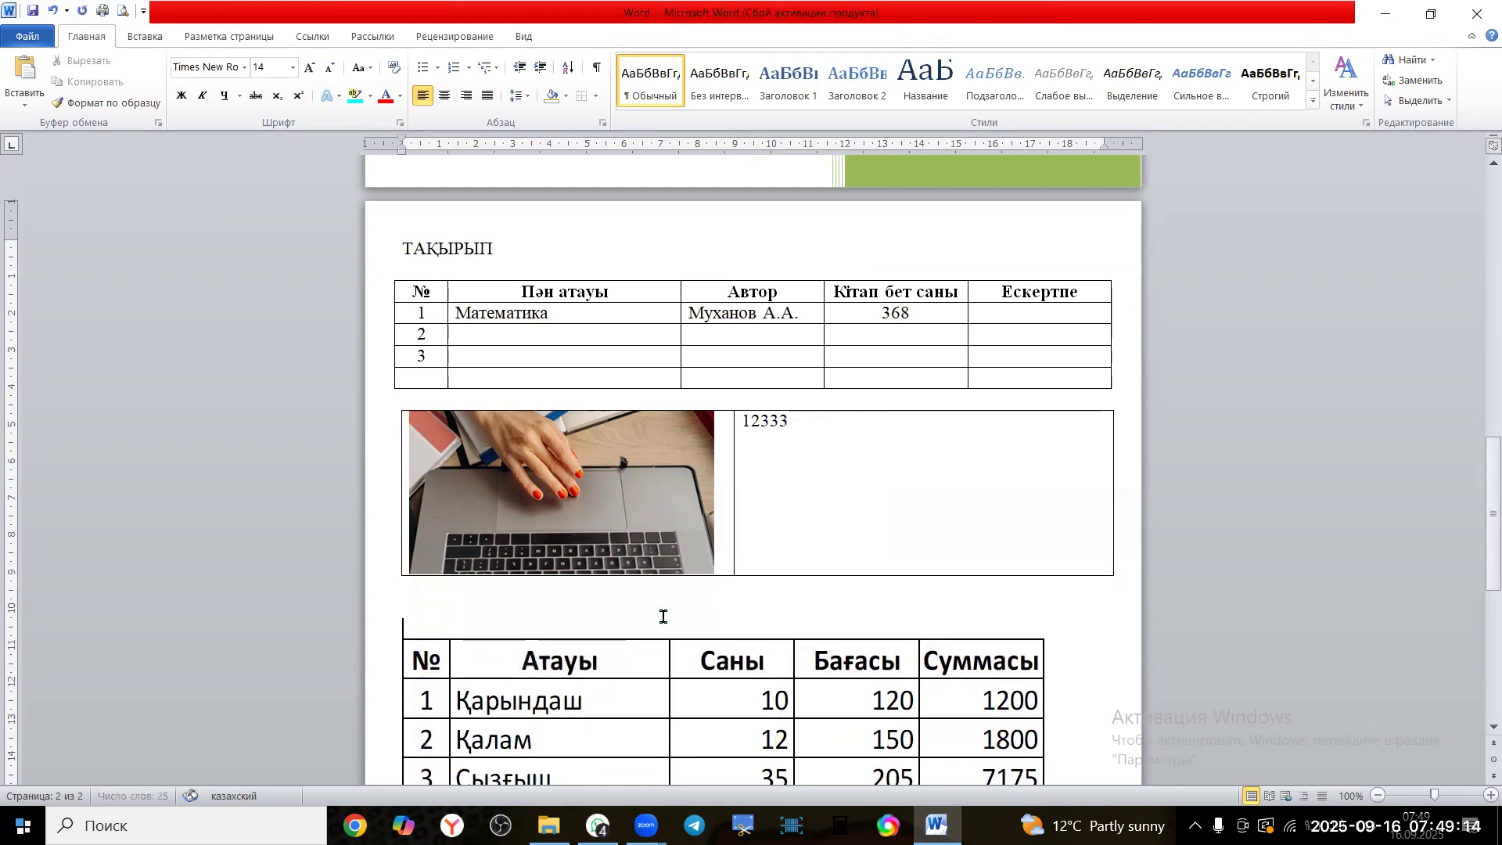
# Add two new empty rows to the end of the picture table
pyautogui.click(796, 546)
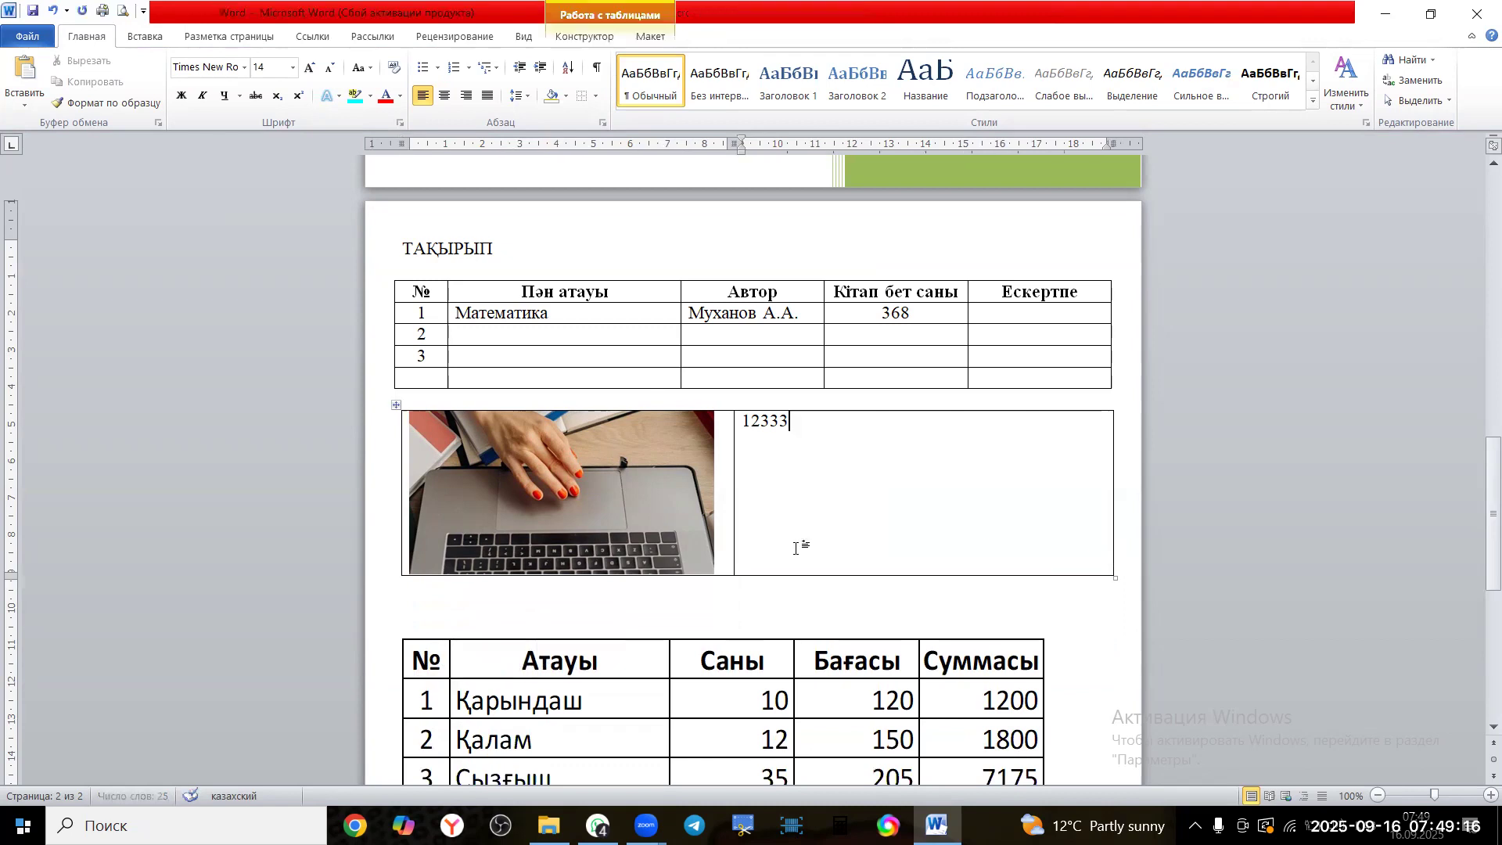
pyautogui.press('Right')
pyautogui.press('Return')
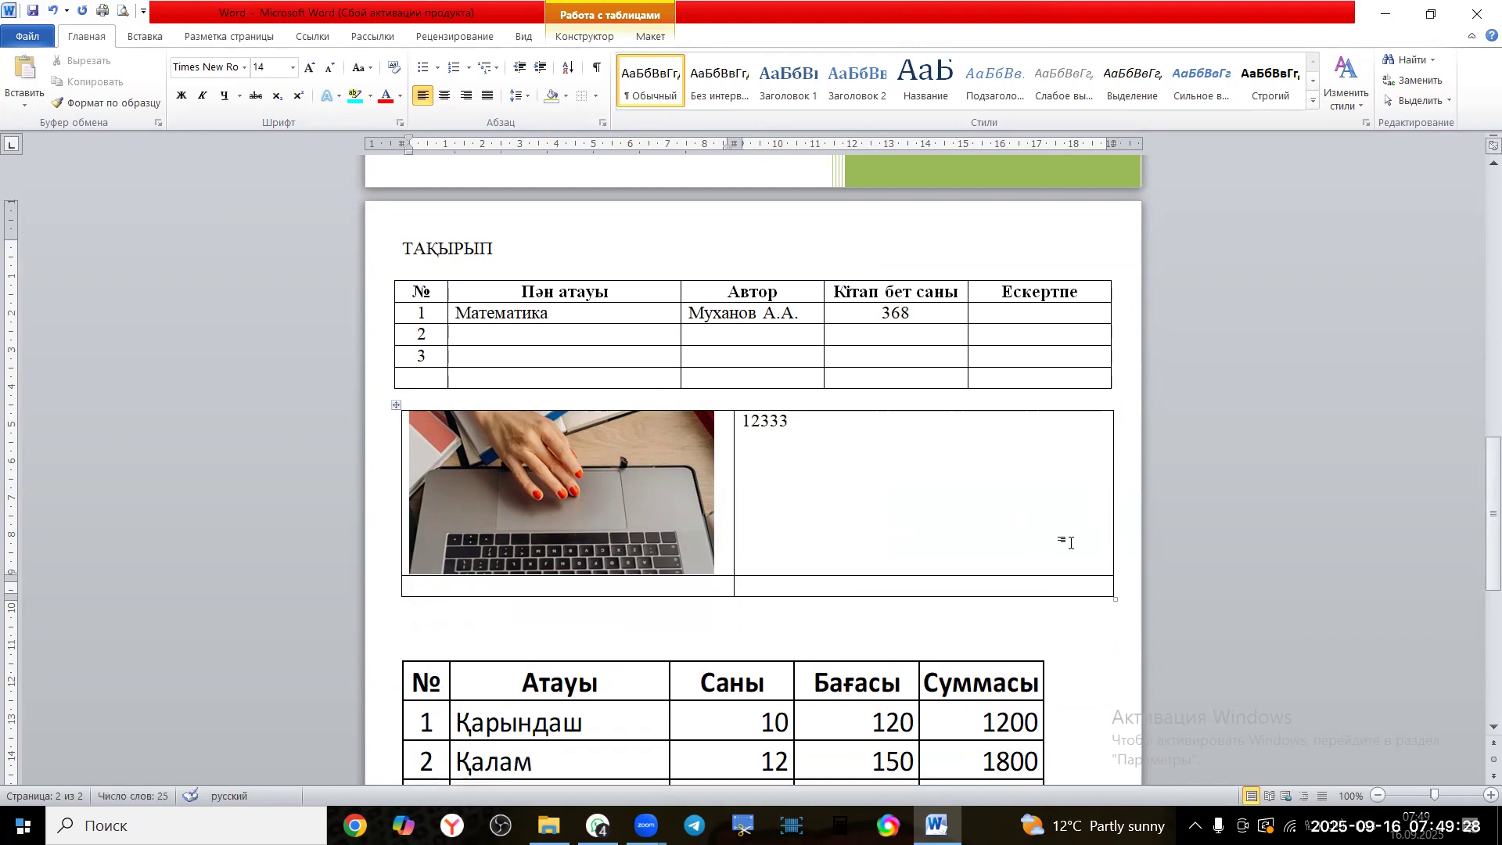
pyautogui.press('Right')
pyautogui.press('Return')
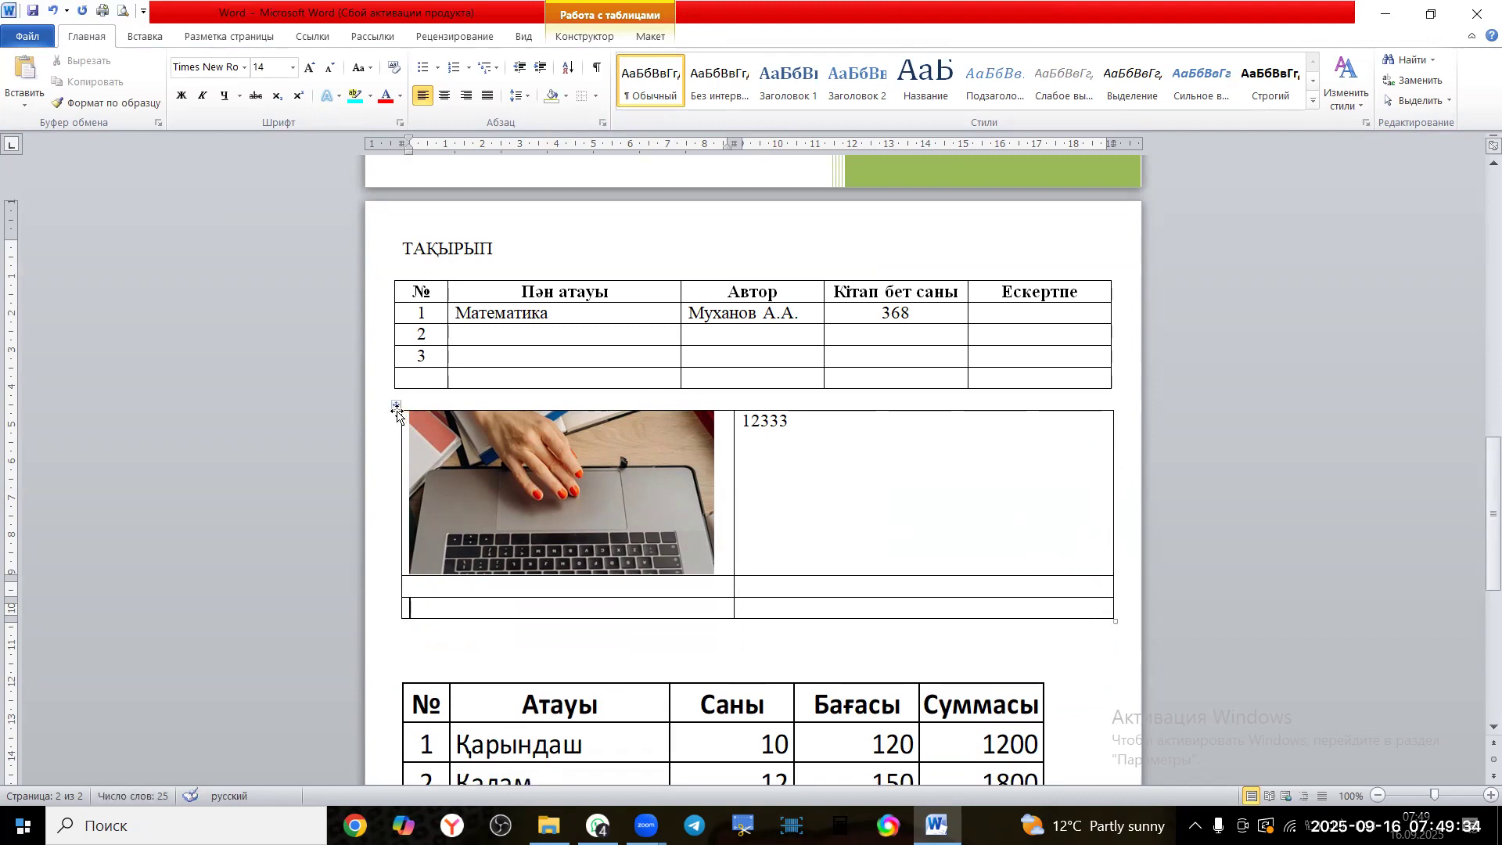
# Remove all borders from the whole picture table
pyautogui.click(396, 408)
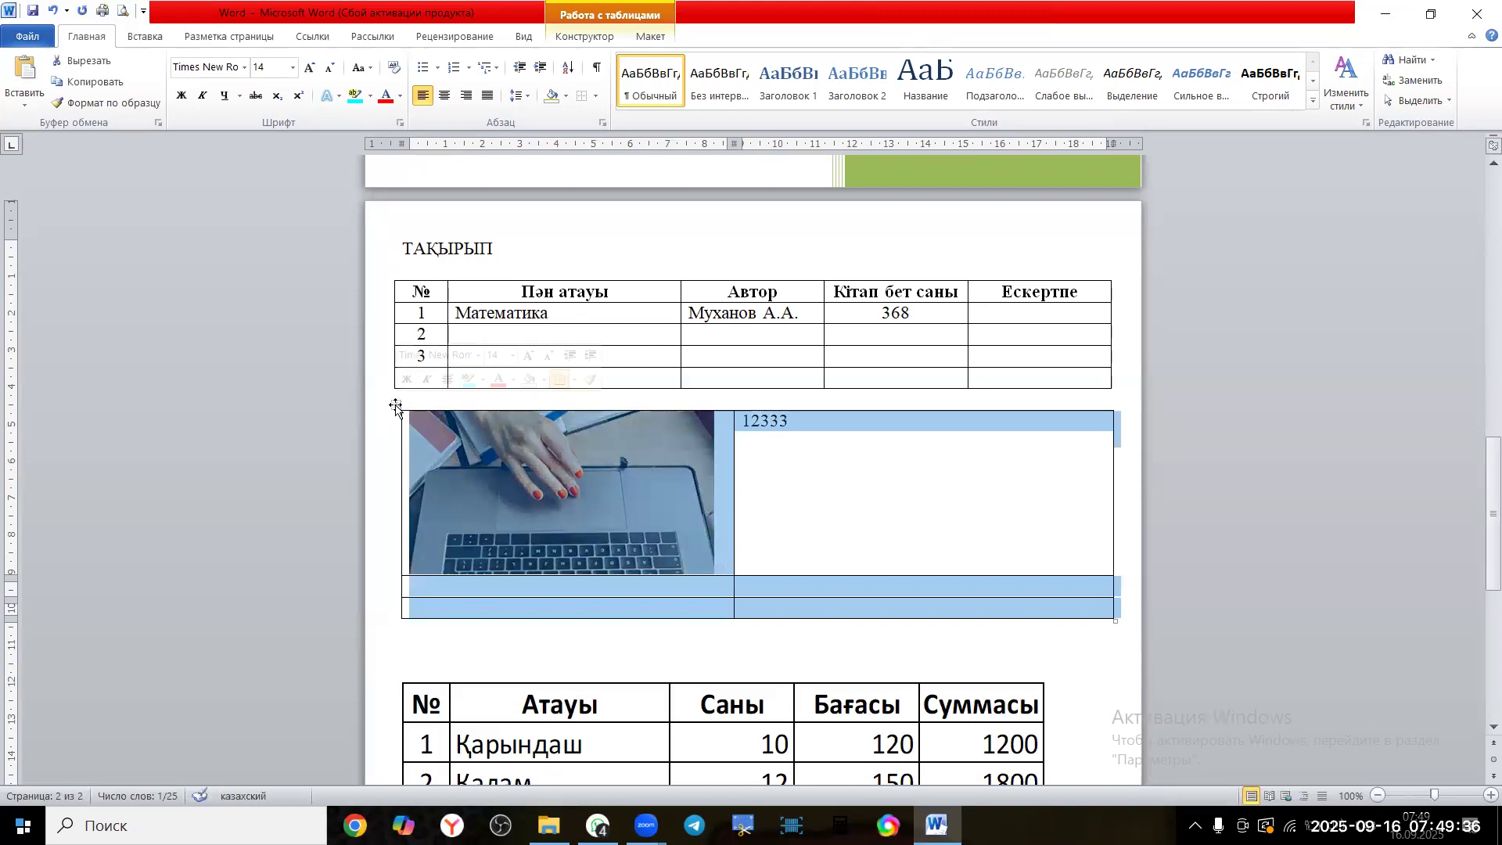
pyautogui.click(594, 95)
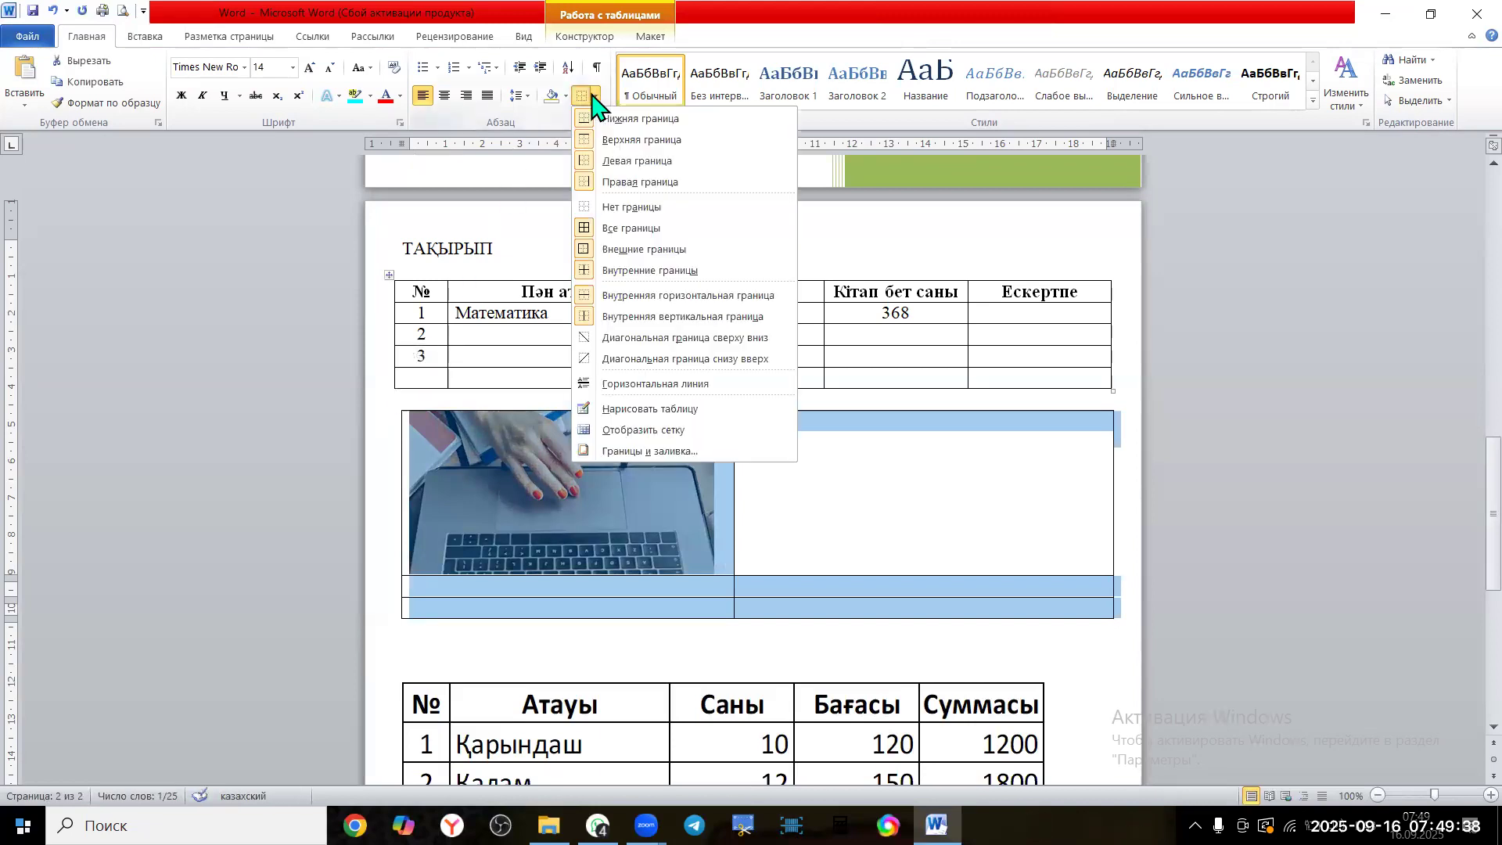
pyautogui.click(791, 207)
pyautogui.click(847, 405)
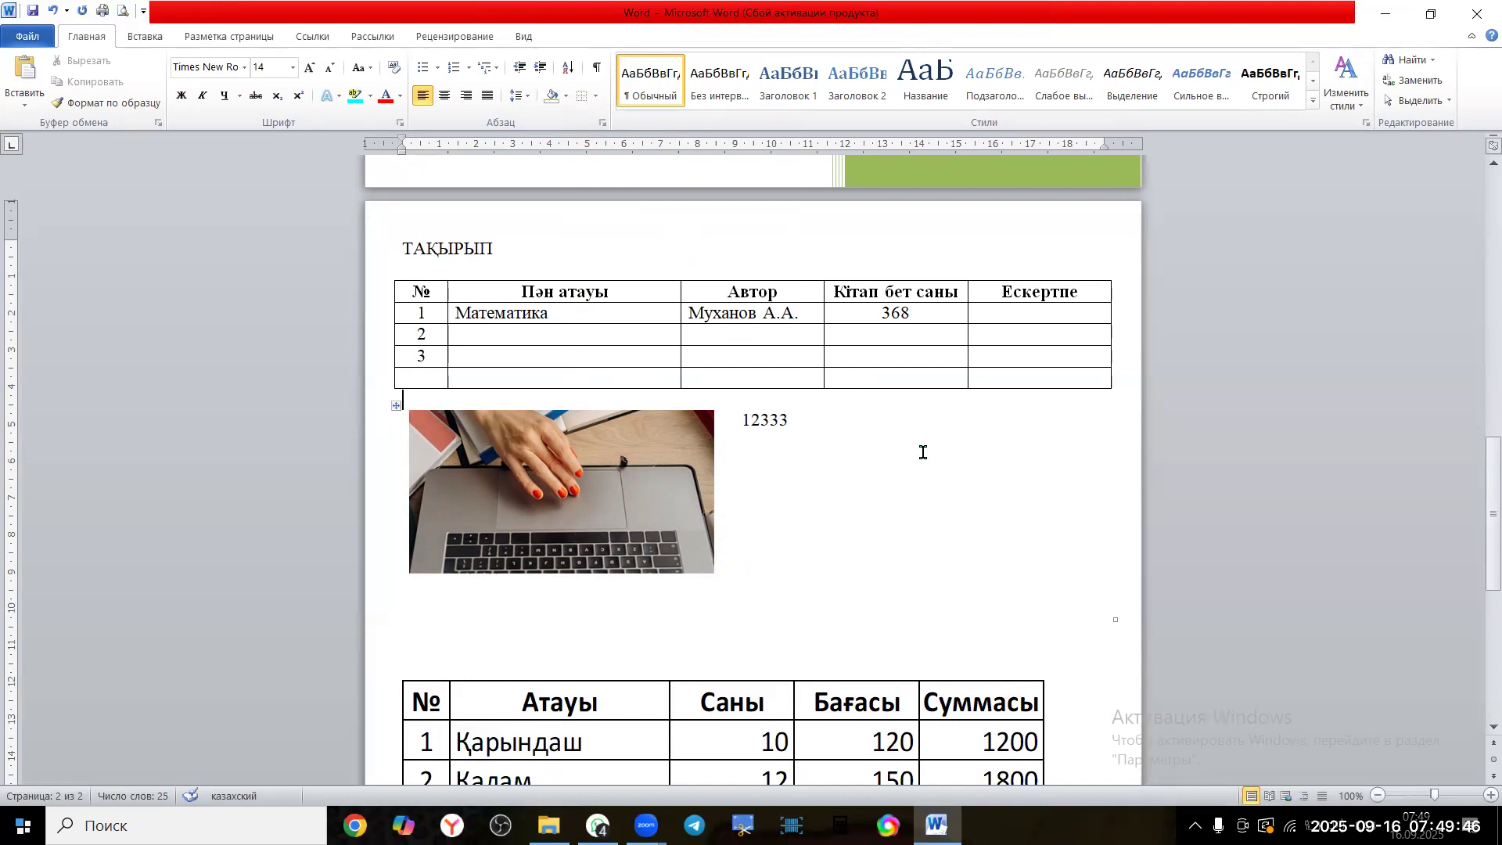
# Apply all borders to the whole picture table
pyautogui.click(393, 407)
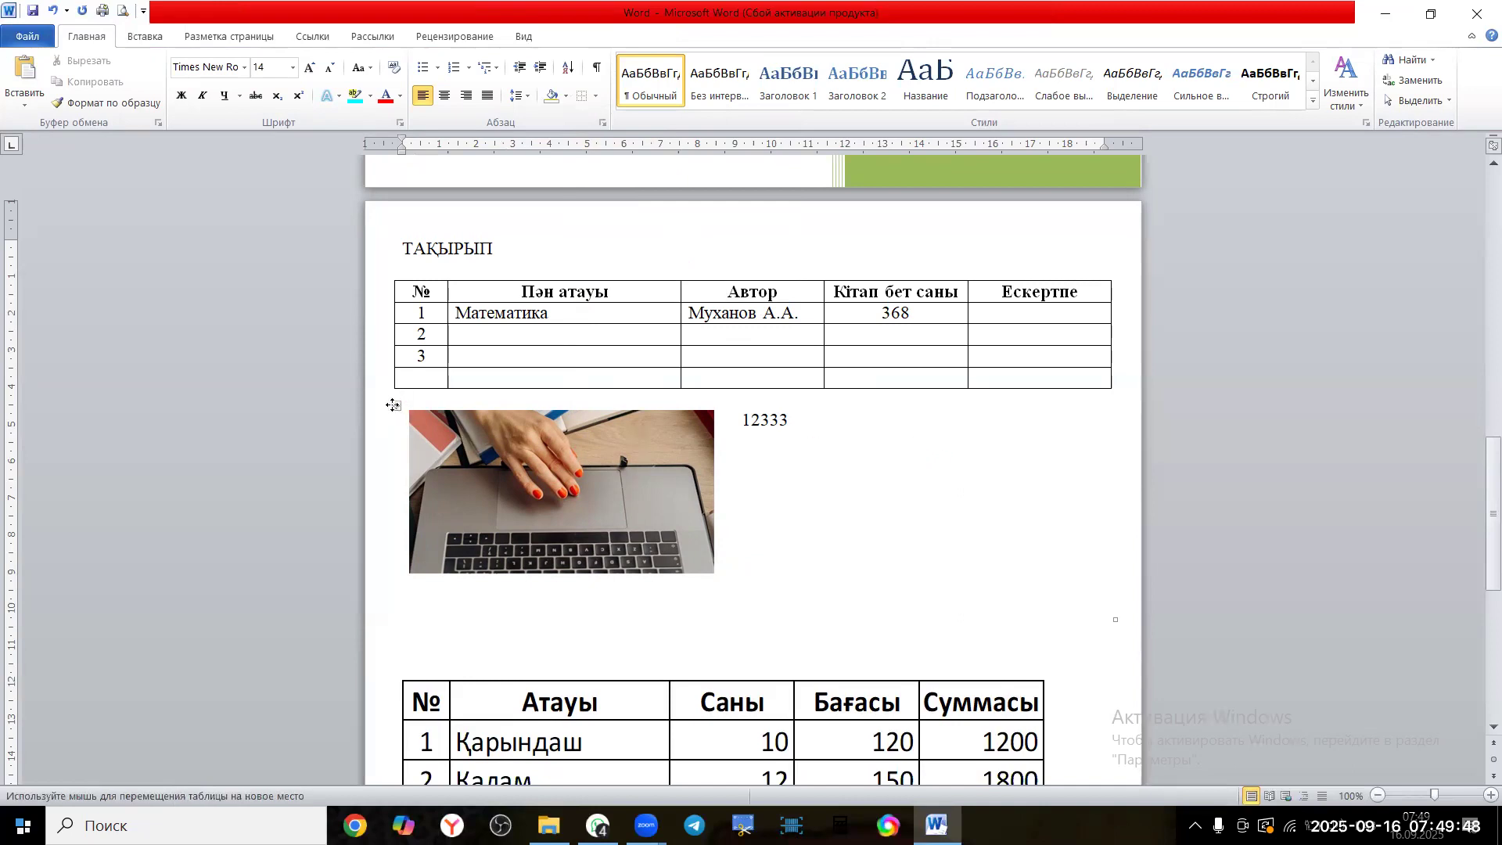
pyautogui.click(595, 96)
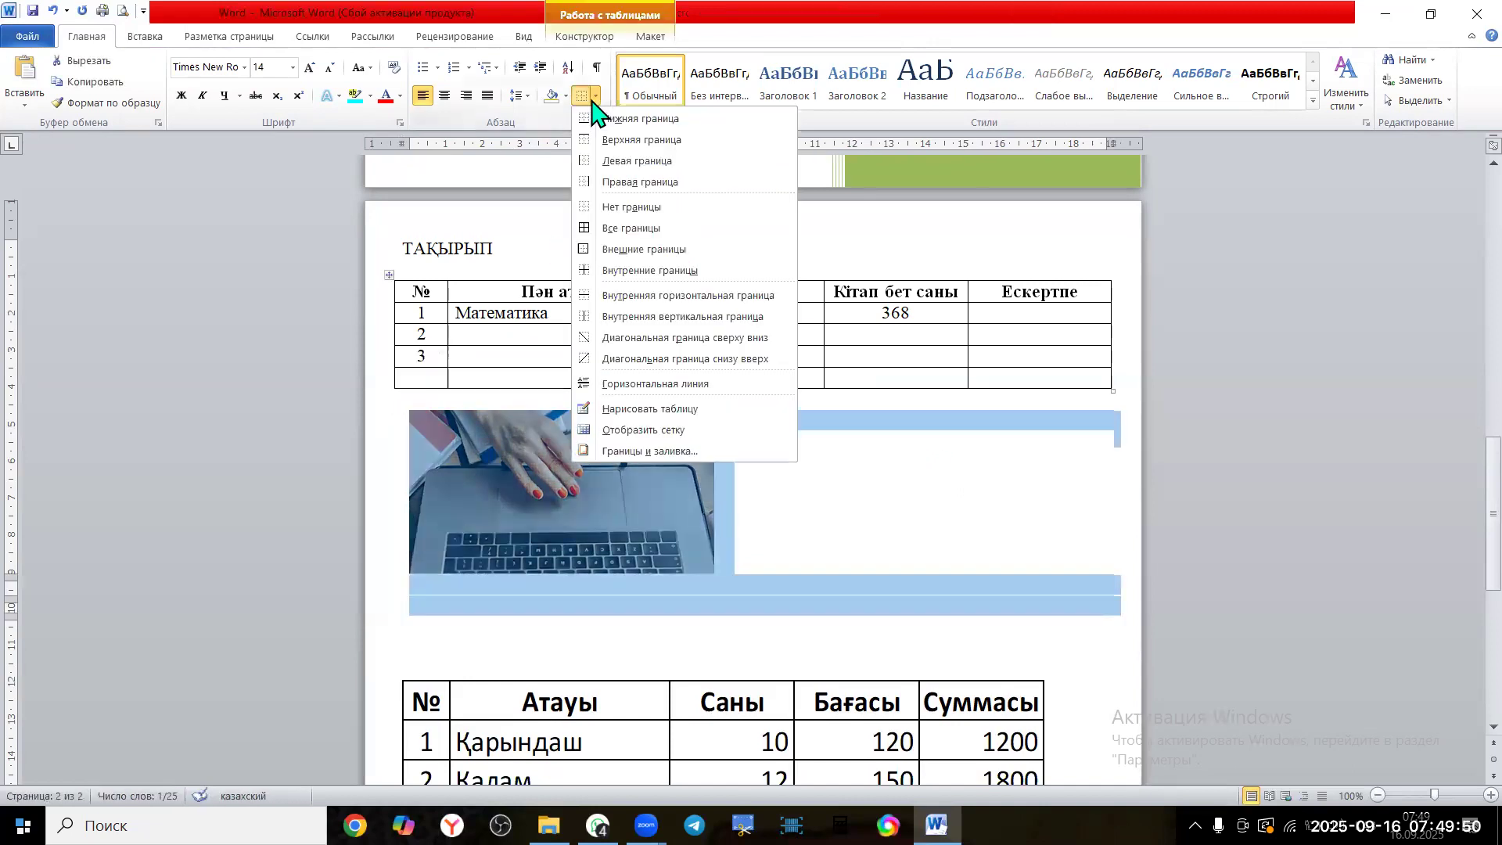
pyautogui.click(614, 228)
pyautogui.click(659, 449)
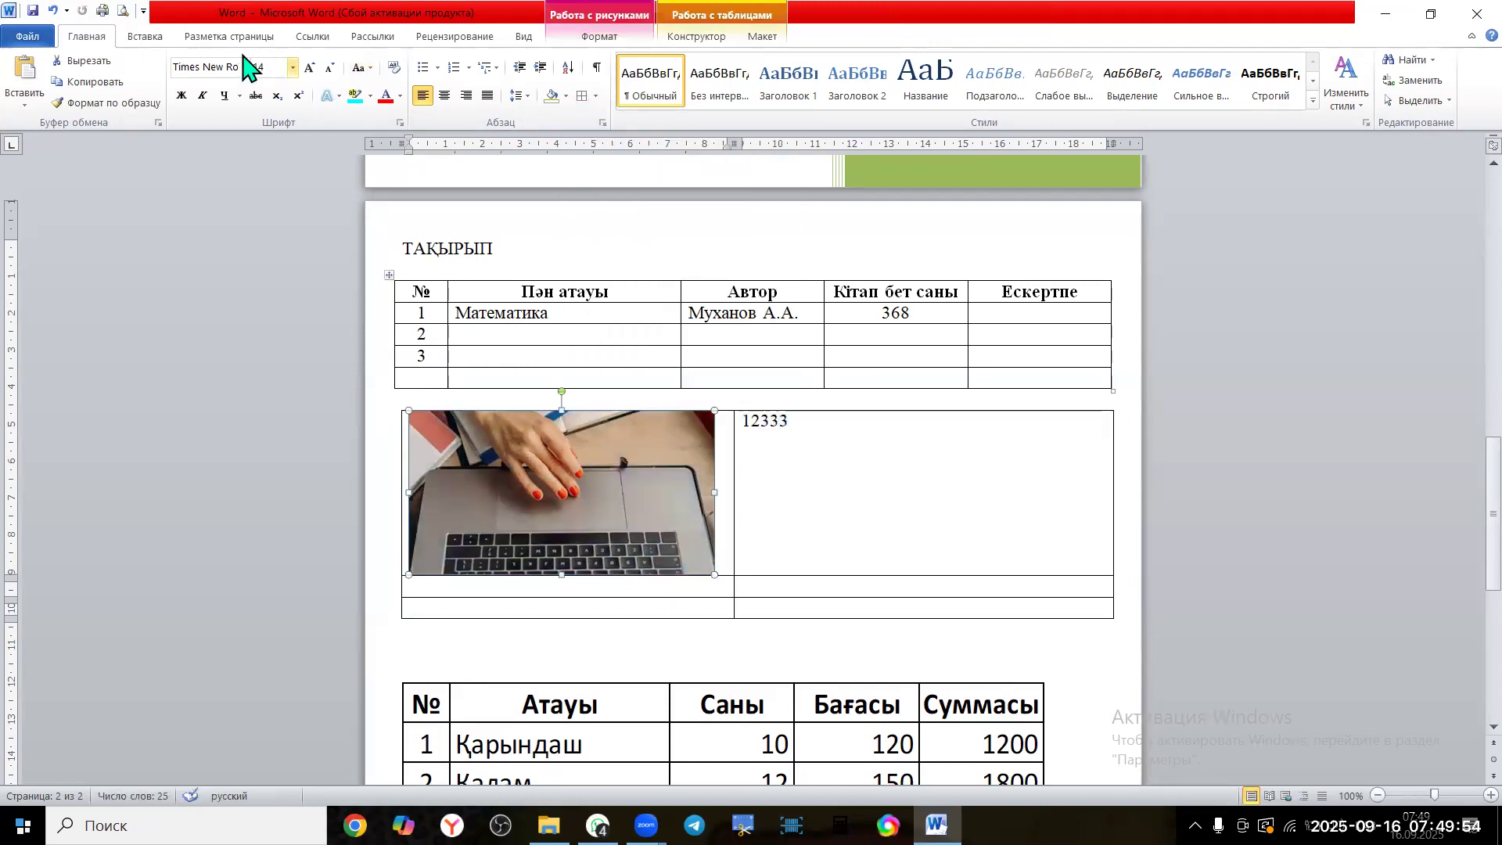
# Insert the built-in «Алфавит» header on the document's pages and return to the body text
pyautogui.click(165, 40)
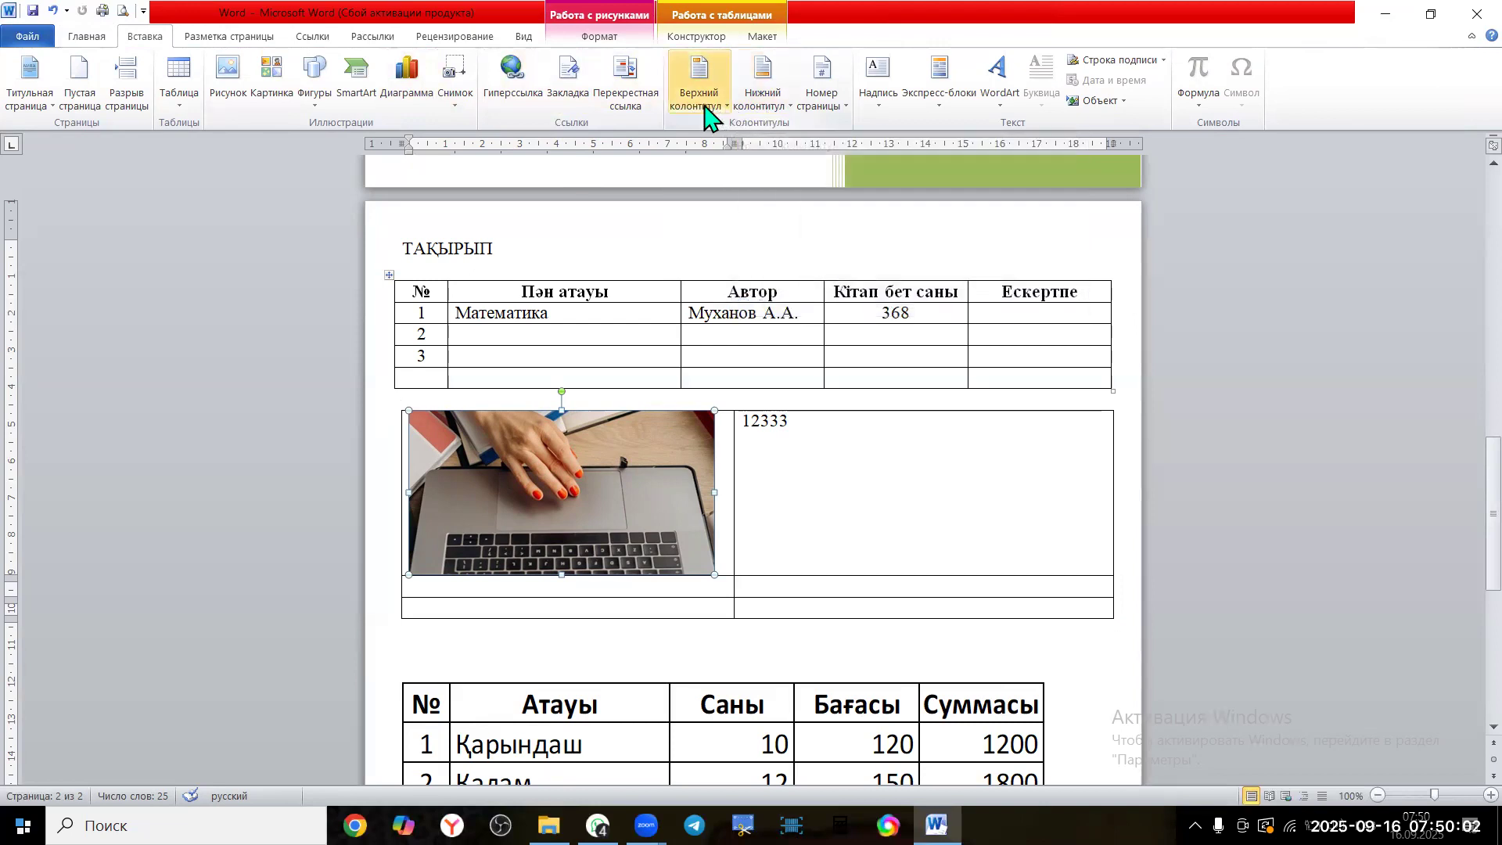
pyautogui.click(706, 115)
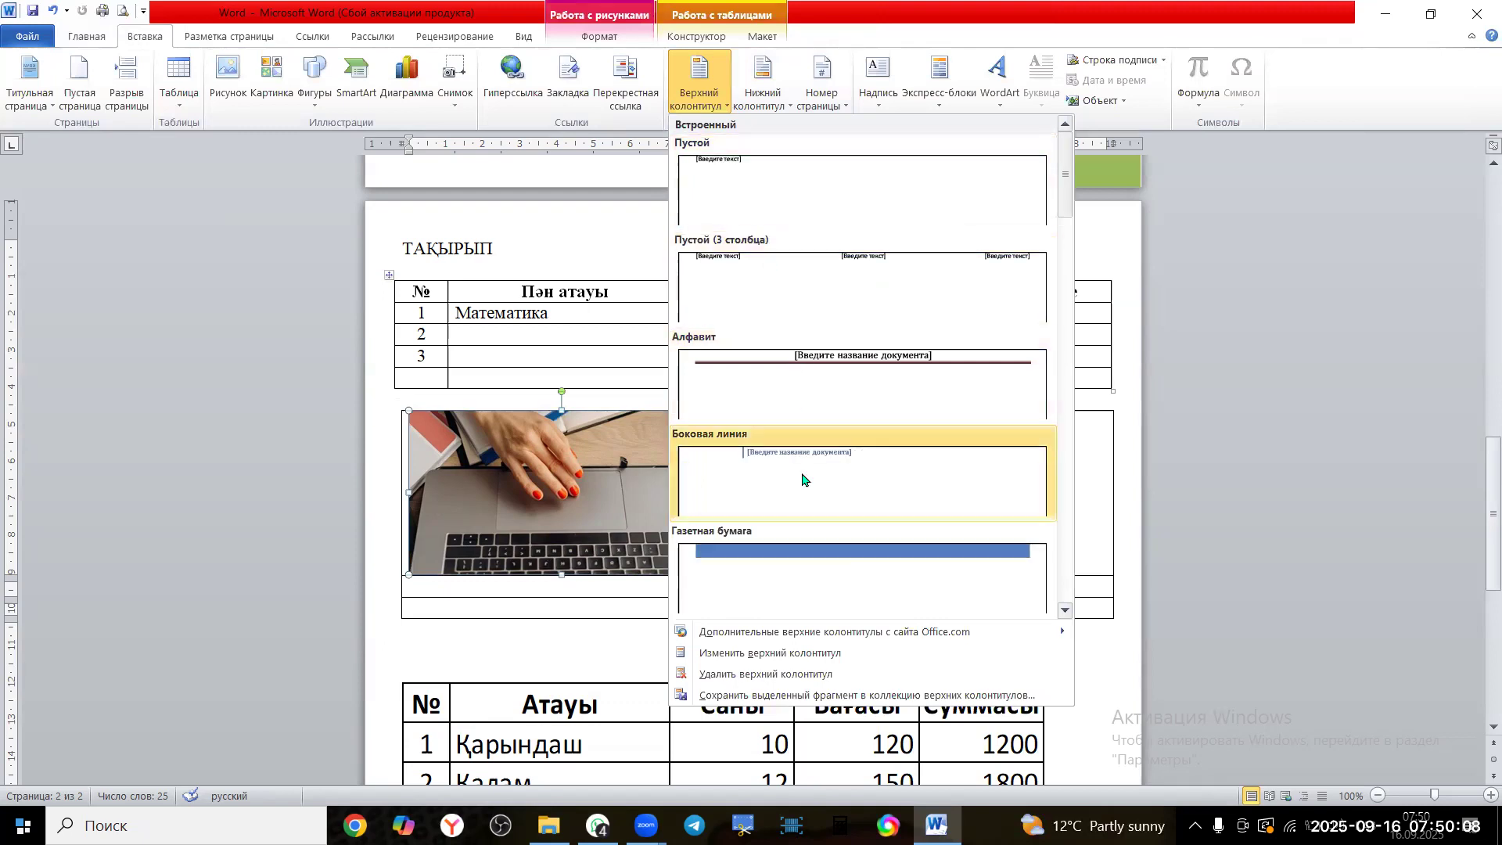
pyautogui.click(820, 380)
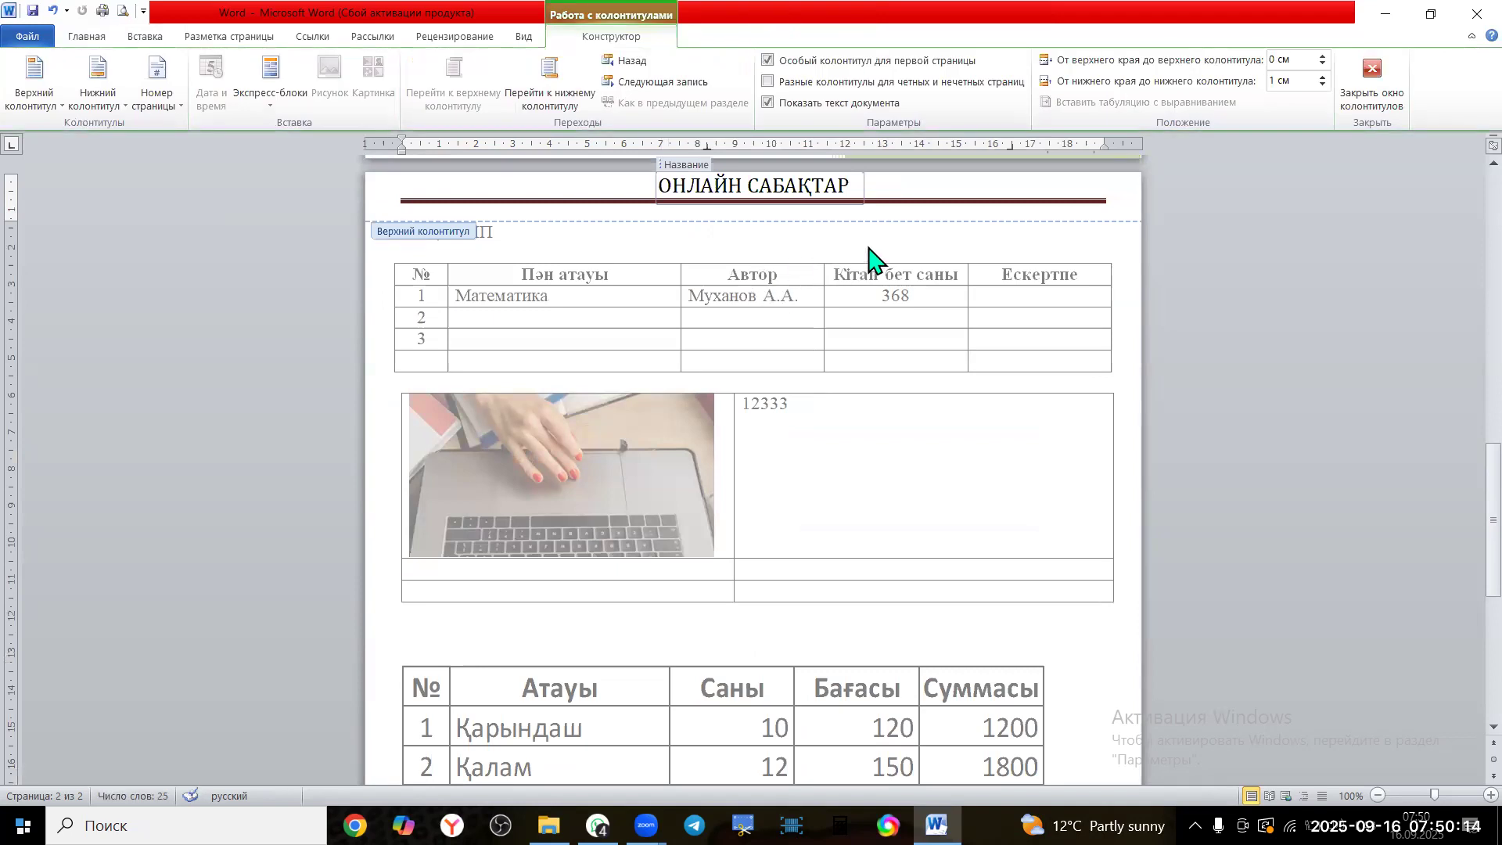
pyautogui.click(1370, 72)
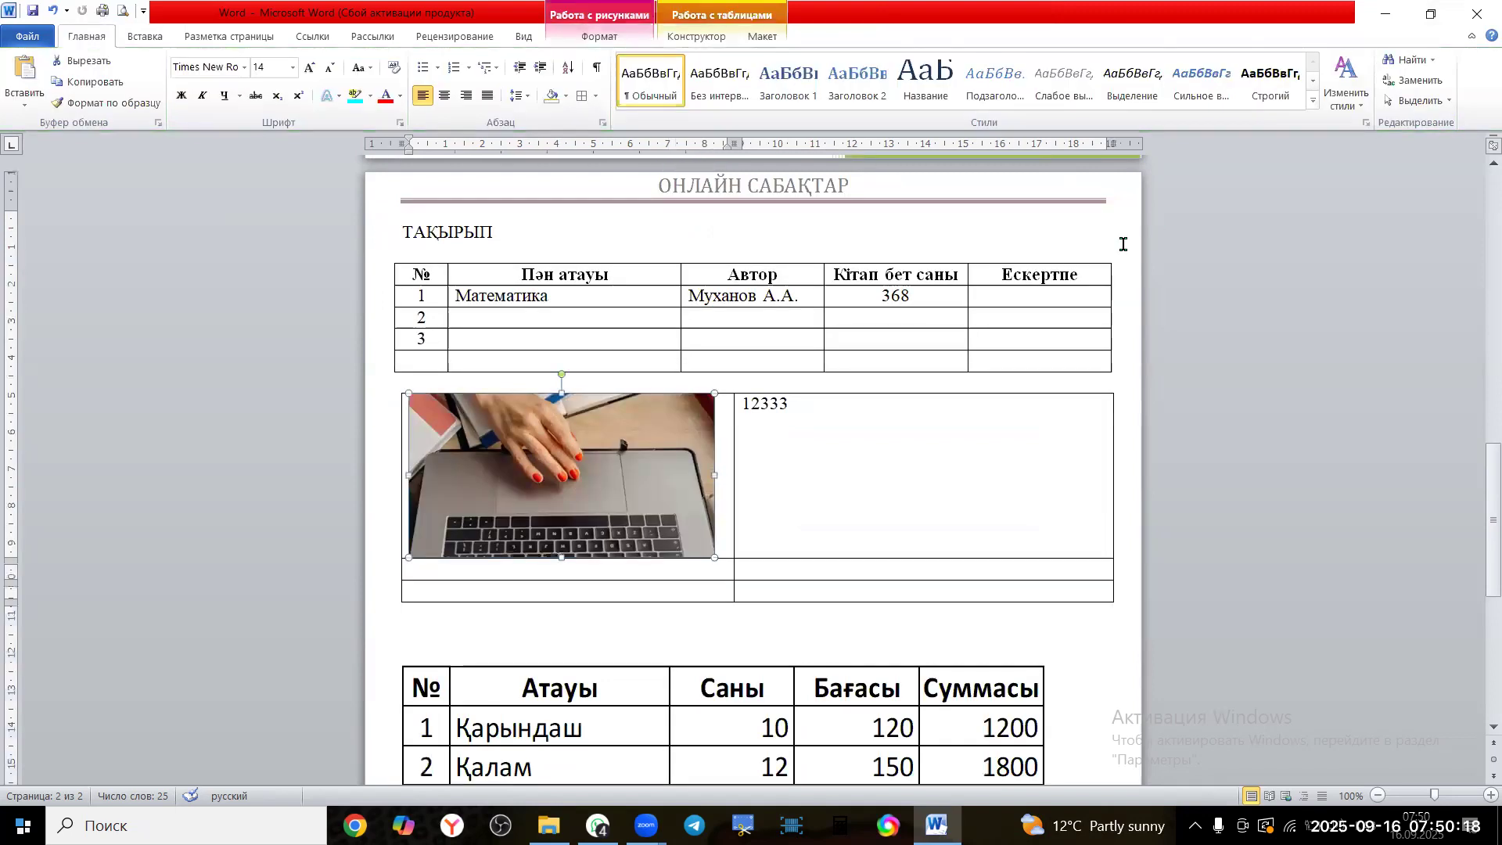
# Set the header's distance from the page edge to 1 cm for the whole document
pyautogui.click(522, 39)
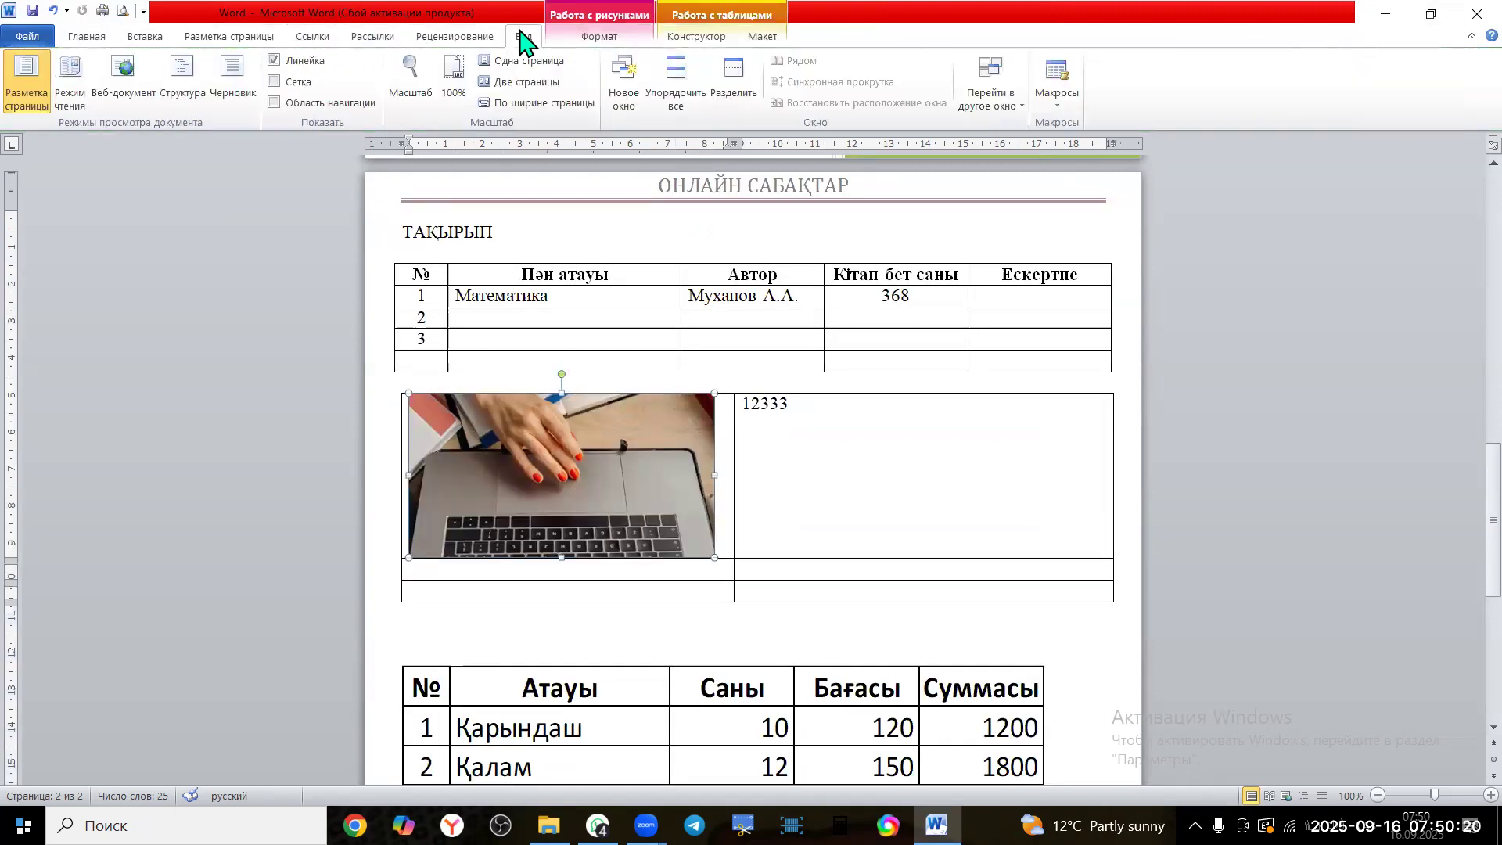
pyautogui.click(231, 36)
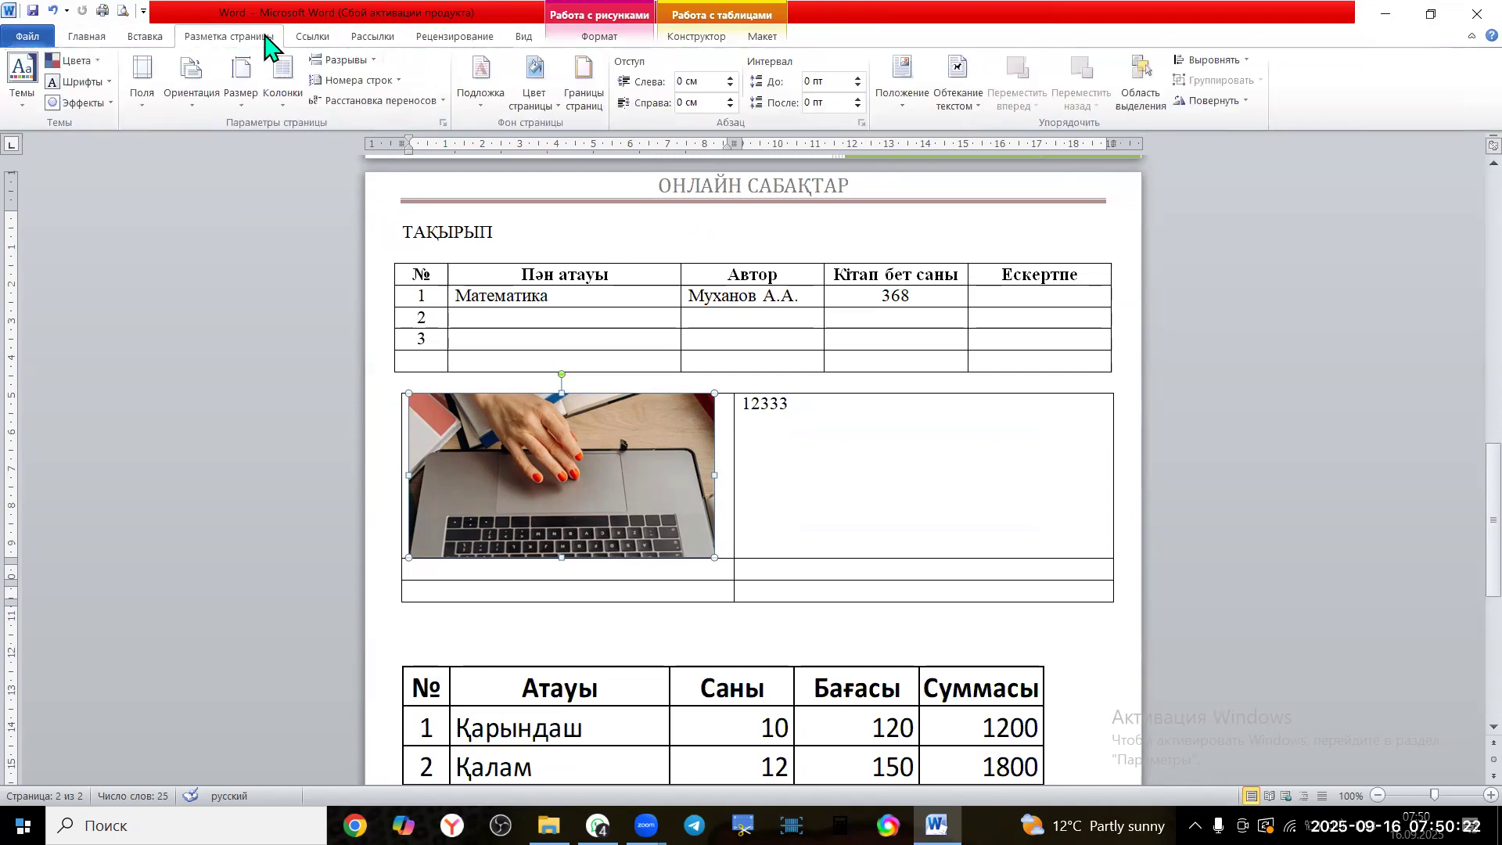
pyautogui.click(443, 122)
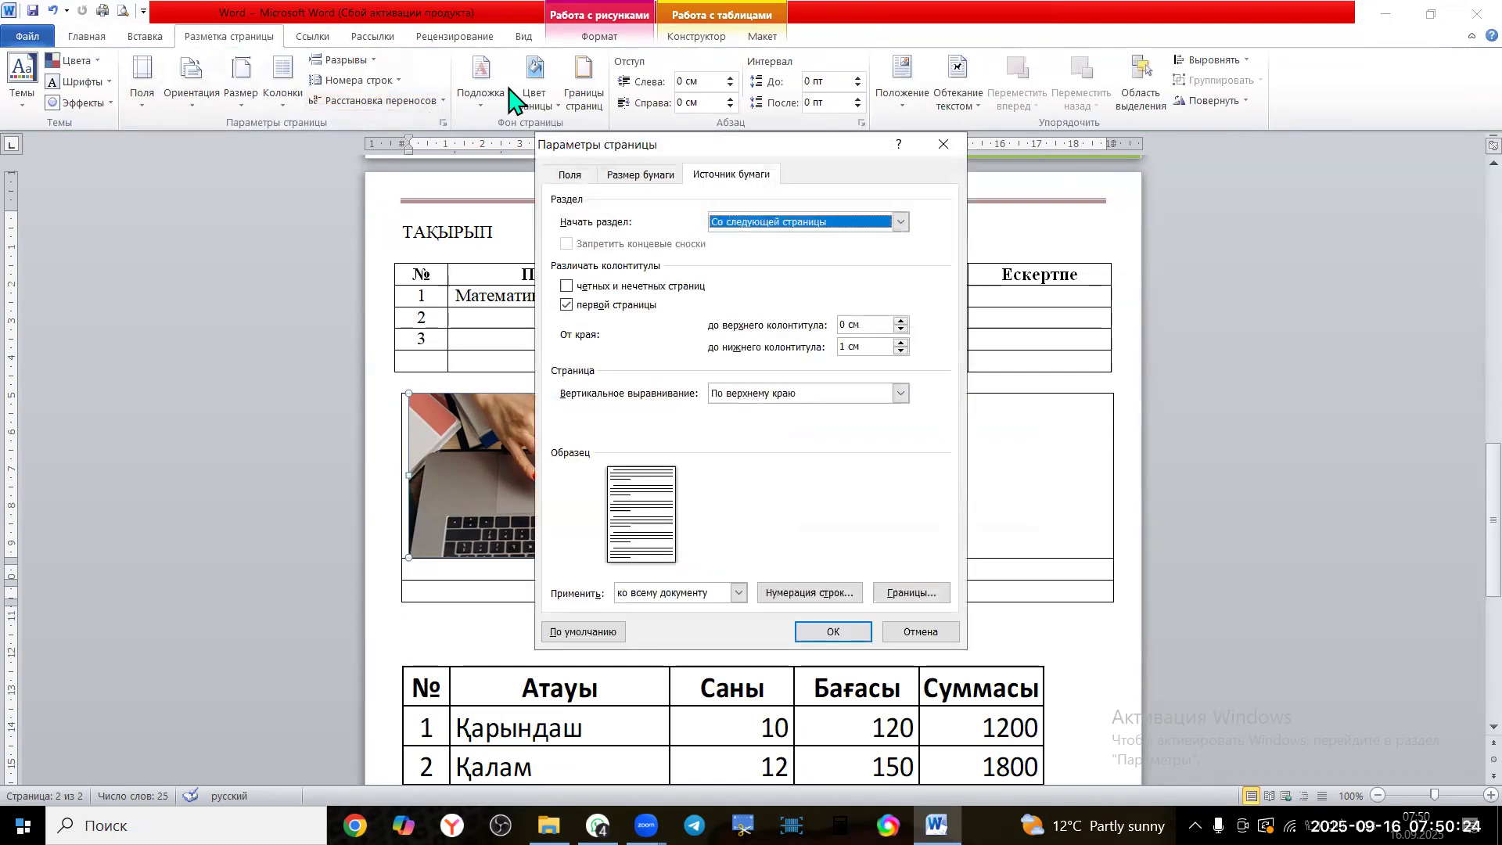
pyautogui.moveTo(865, 324); pyautogui.dragTo(804, 326)
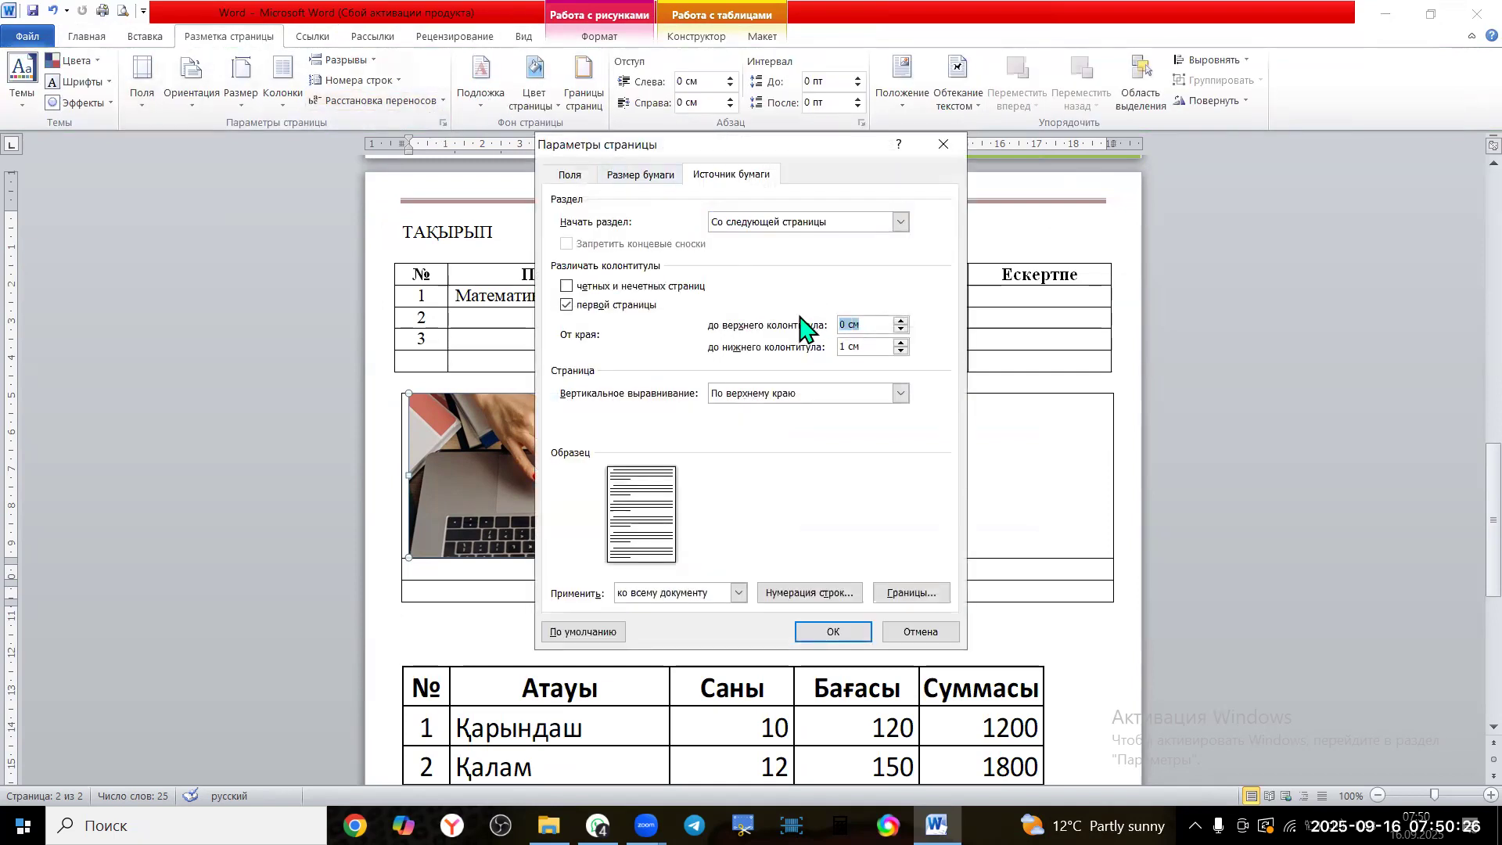
pyautogui.write('1')
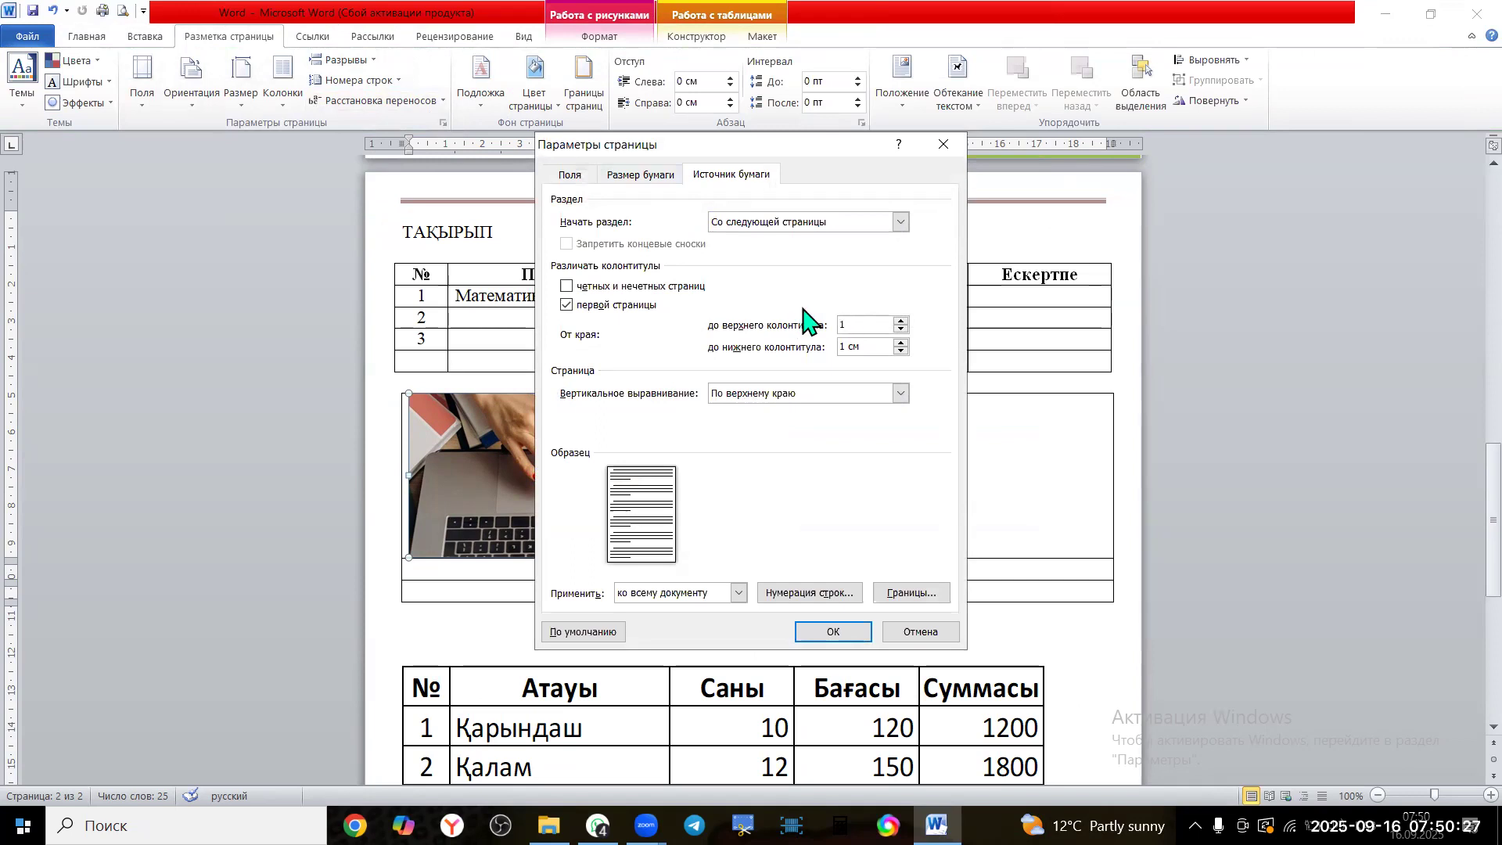
pyautogui.click(833, 632)
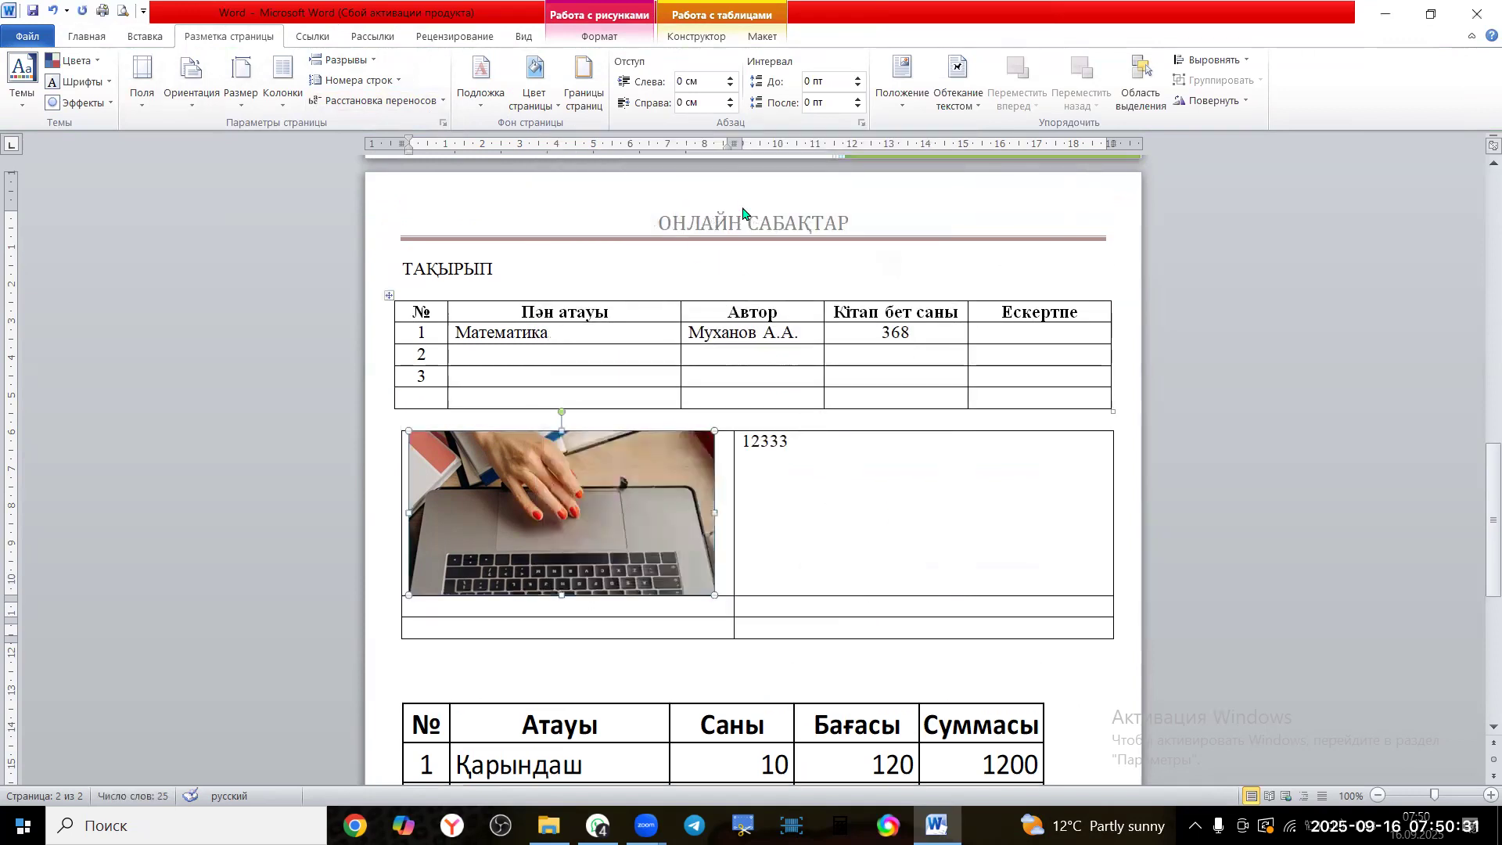
# Undo and restore the header distance change, and check the distance in the page settings
pyautogui.click(53, 10)
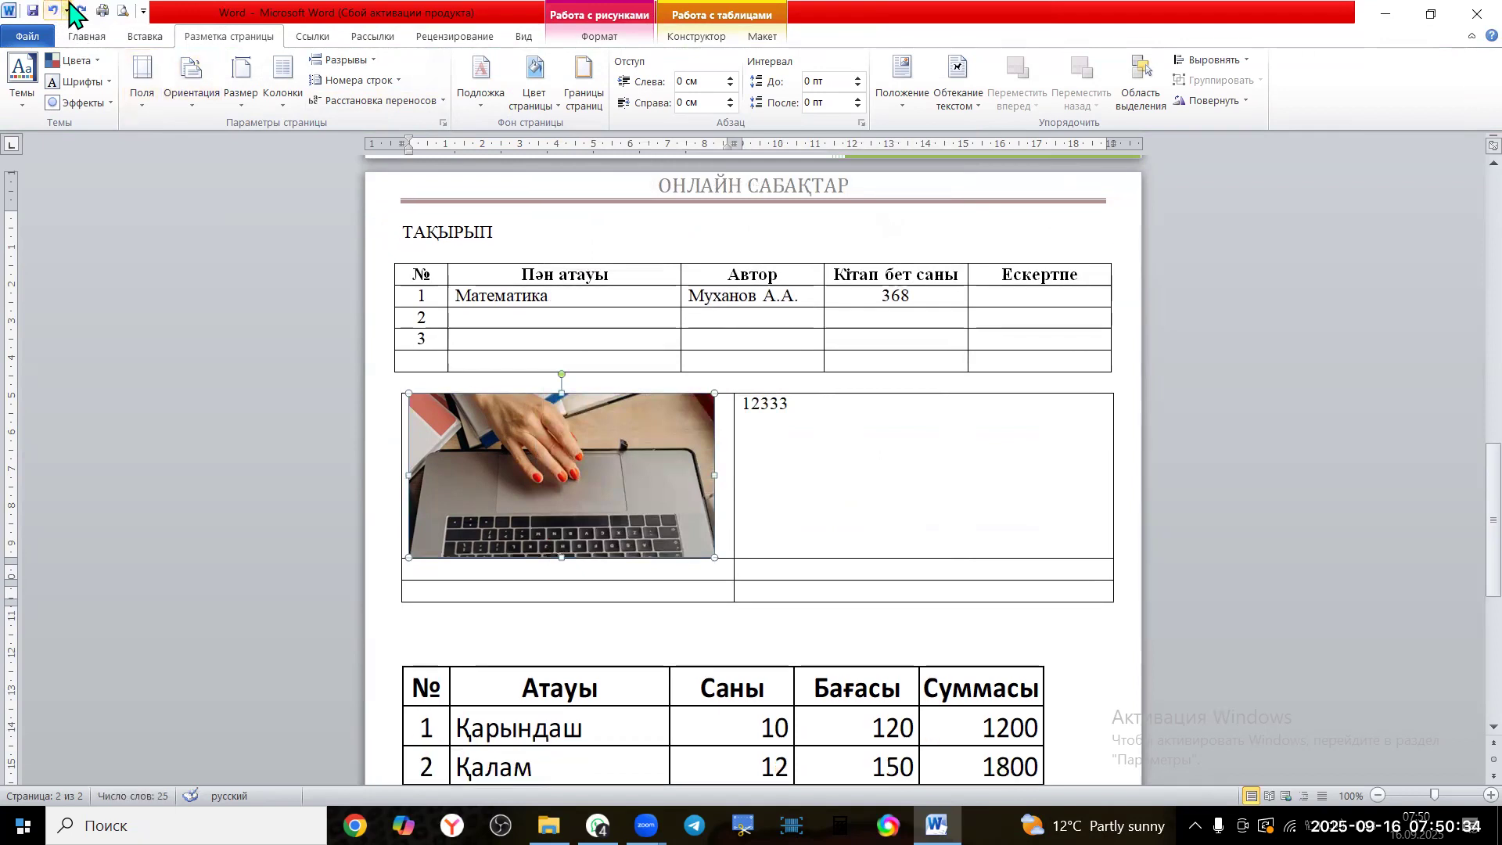
pyautogui.click(82, 11)
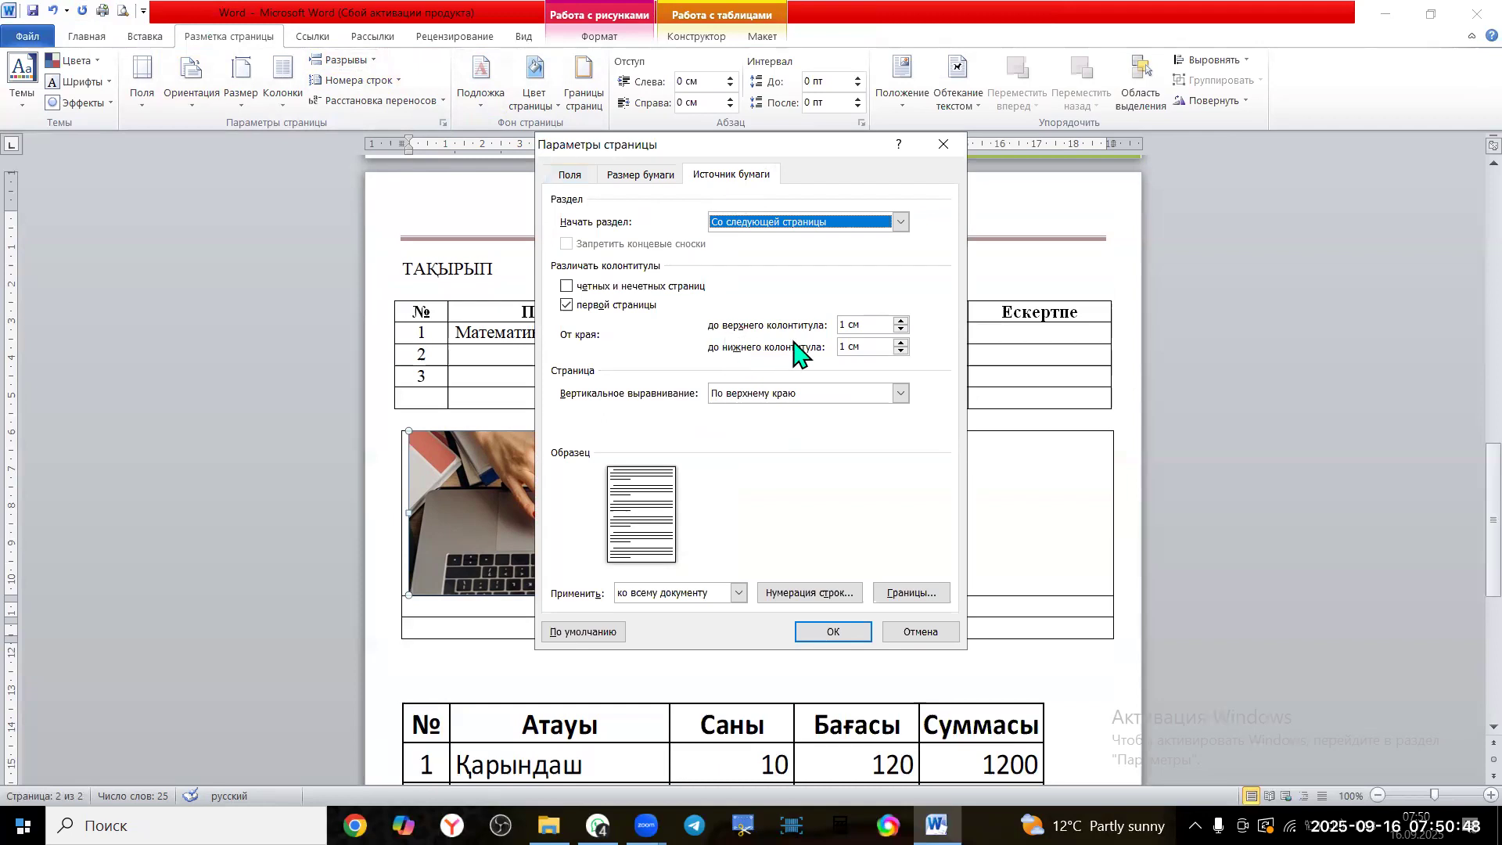
pyautogui.click(938, 147)
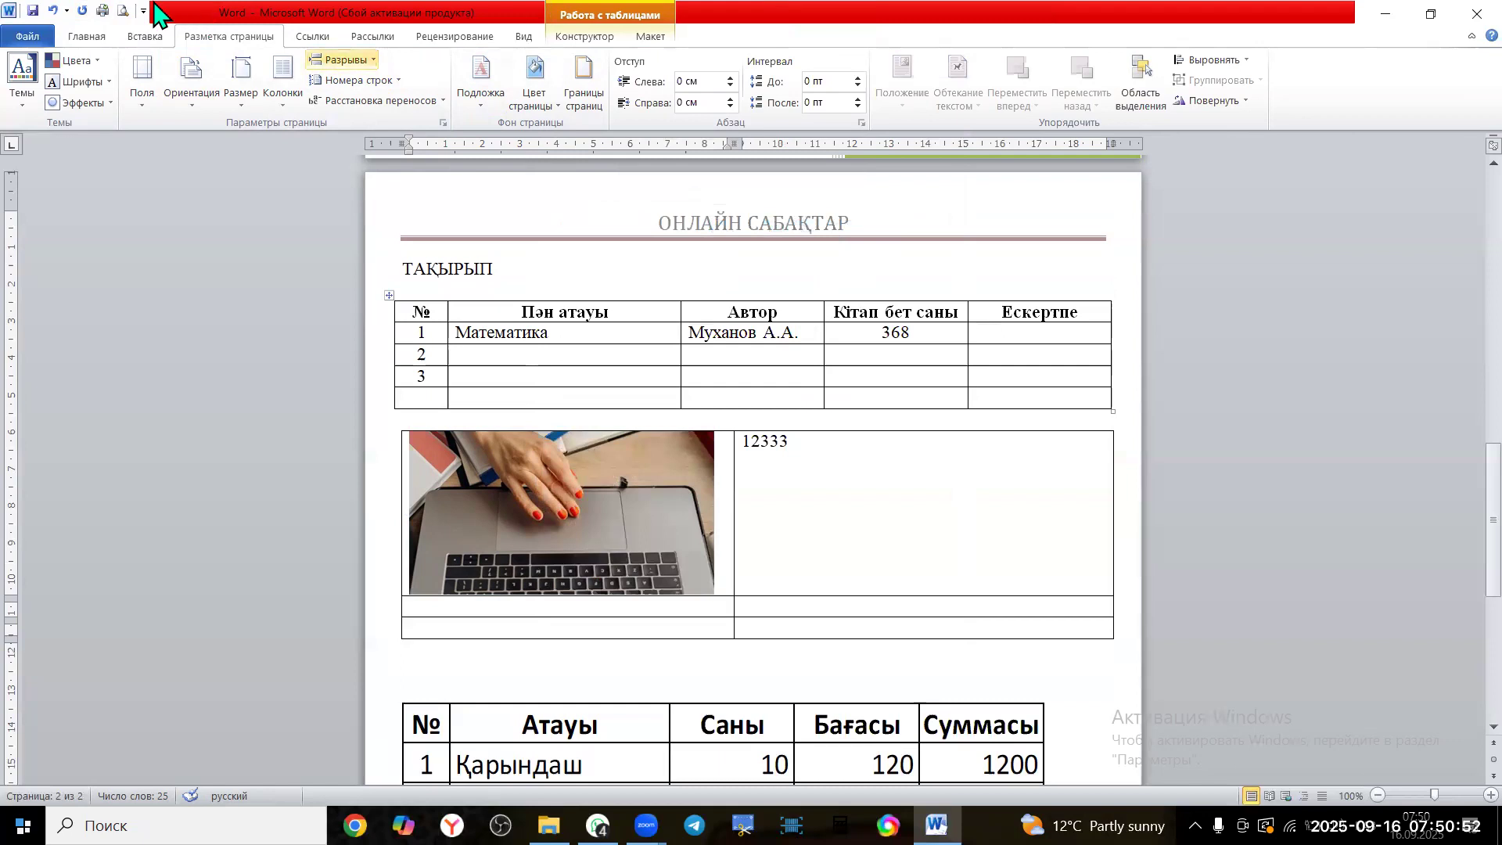
# Insert page numbers at the foot of the page in the «Простой номер 3» style and return to the body text
pyautogui.click(144, 36)
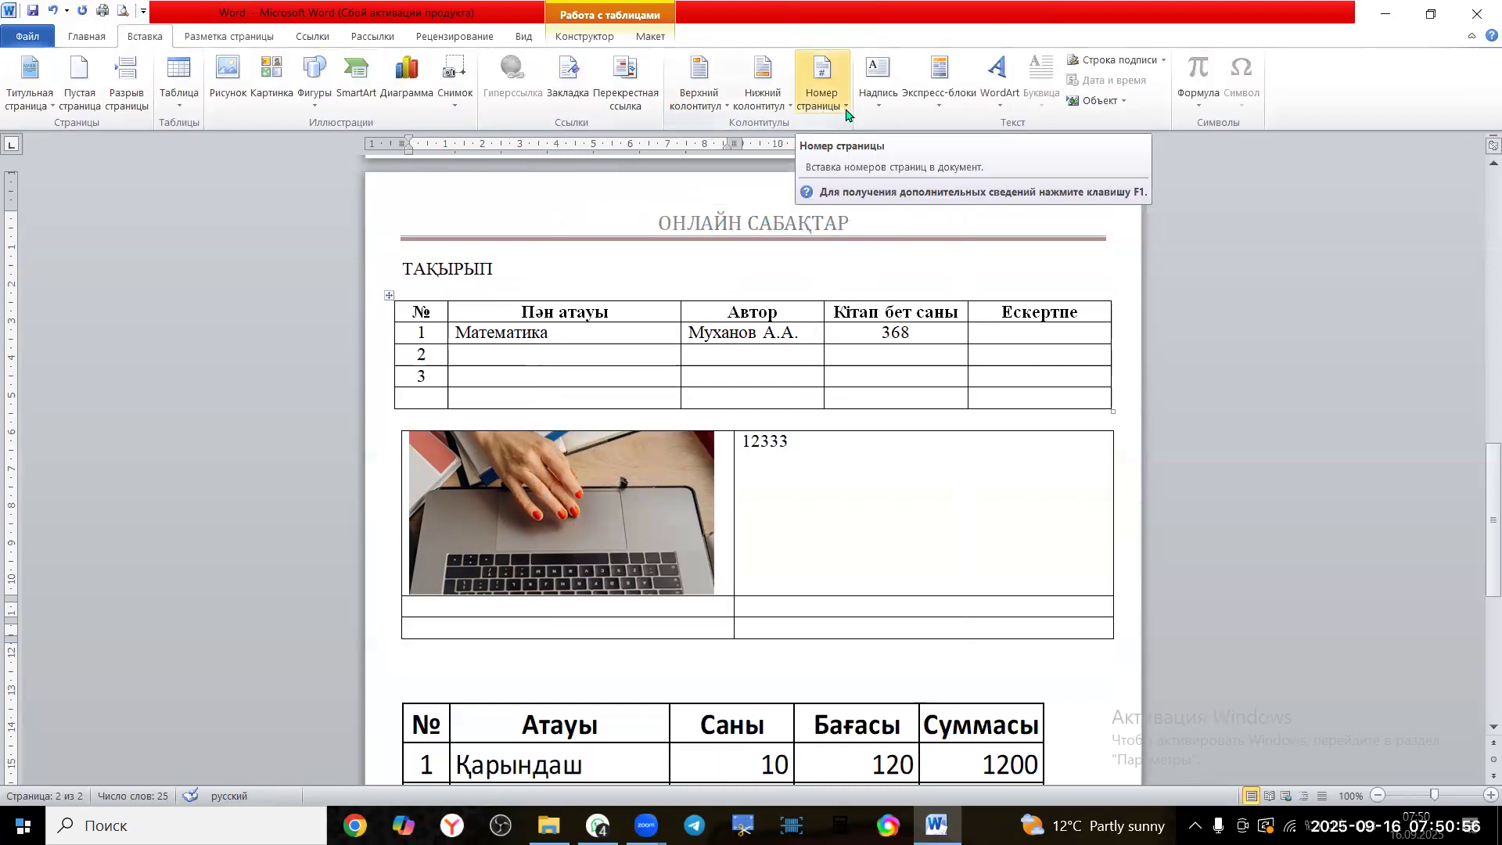
pyautogui.click(846, 114)
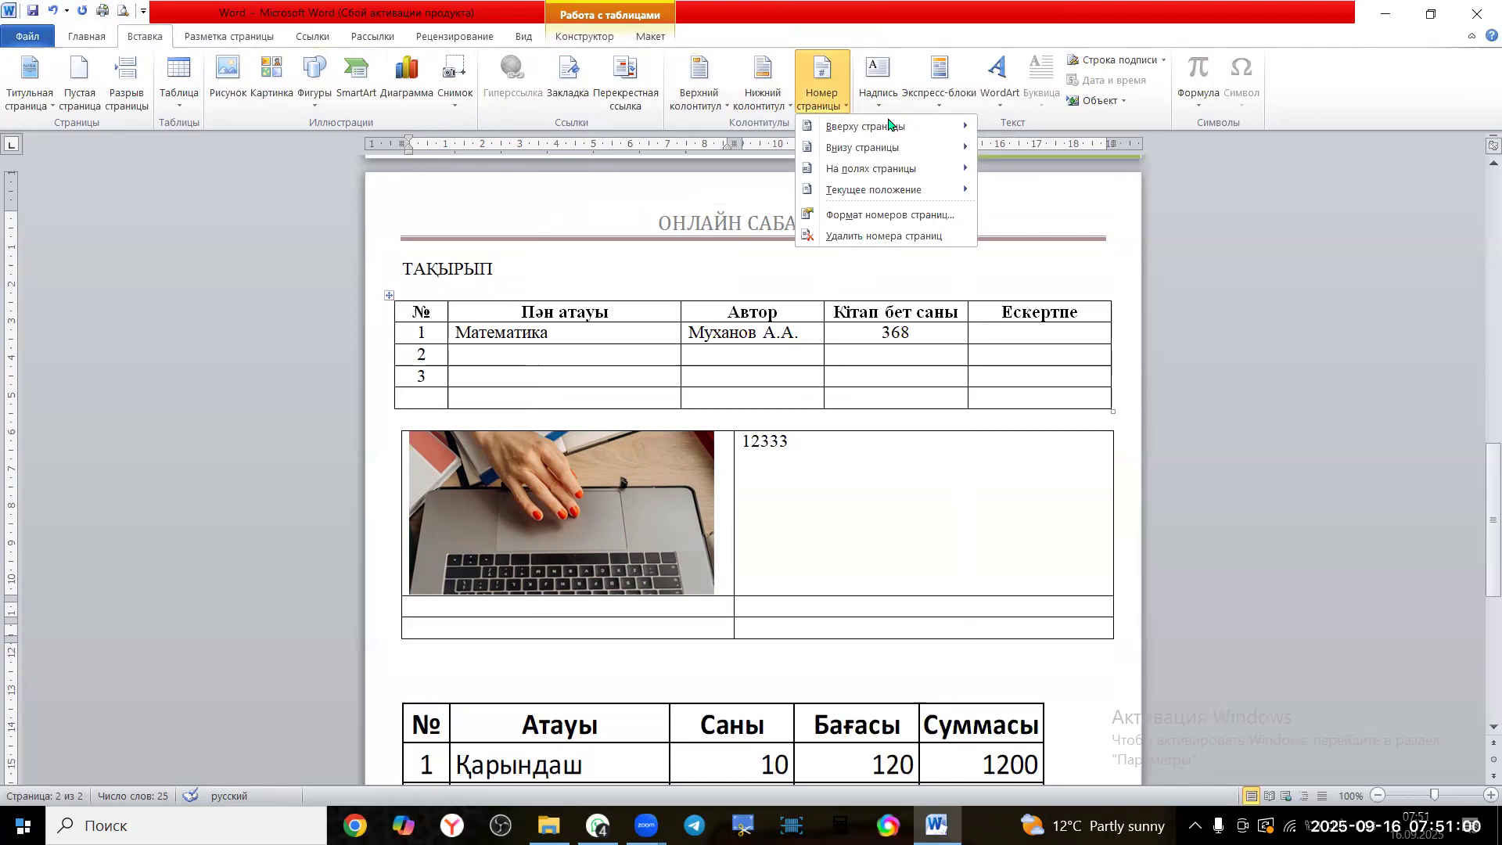
pyautogui.moveTo(915, 148)
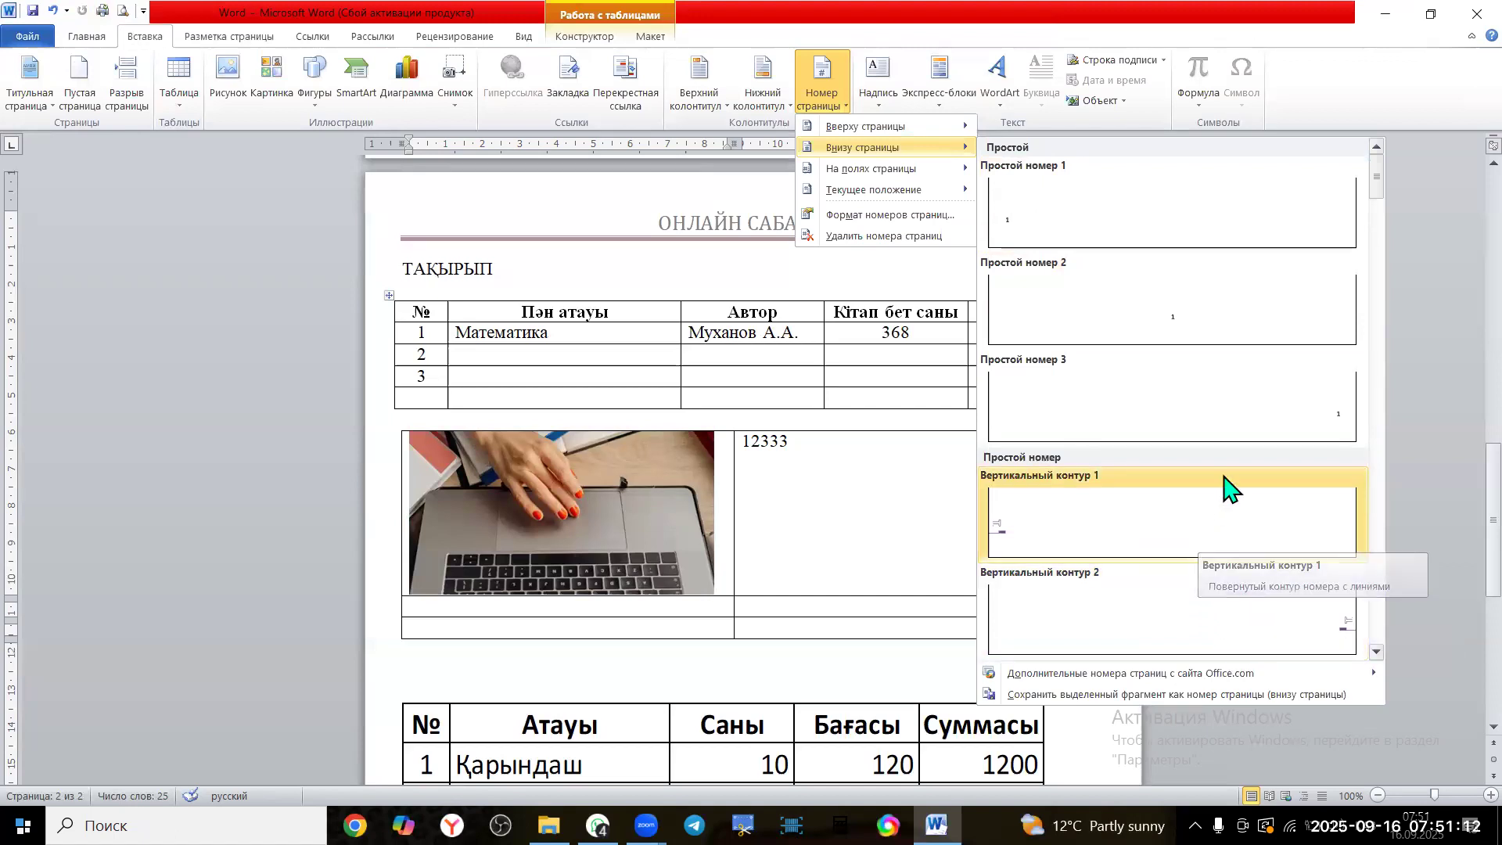
pyautogui.click(1234, 436)
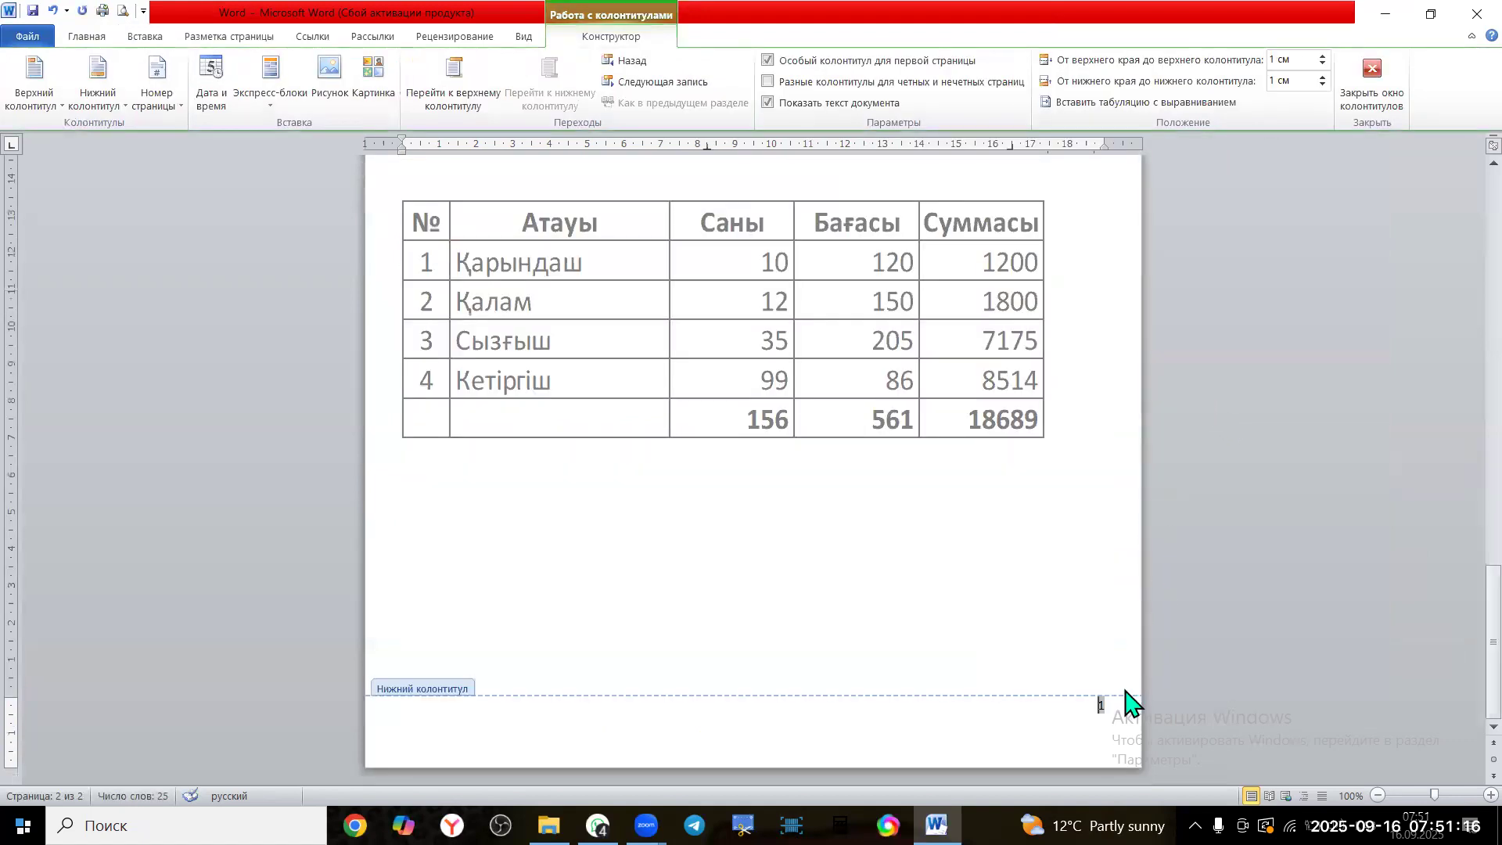
pyautogui.click(1367, 78)
# Examine the cover page and the second page to compare their headers and page numbering
pyautogui.scroll(5, 1042, 395)
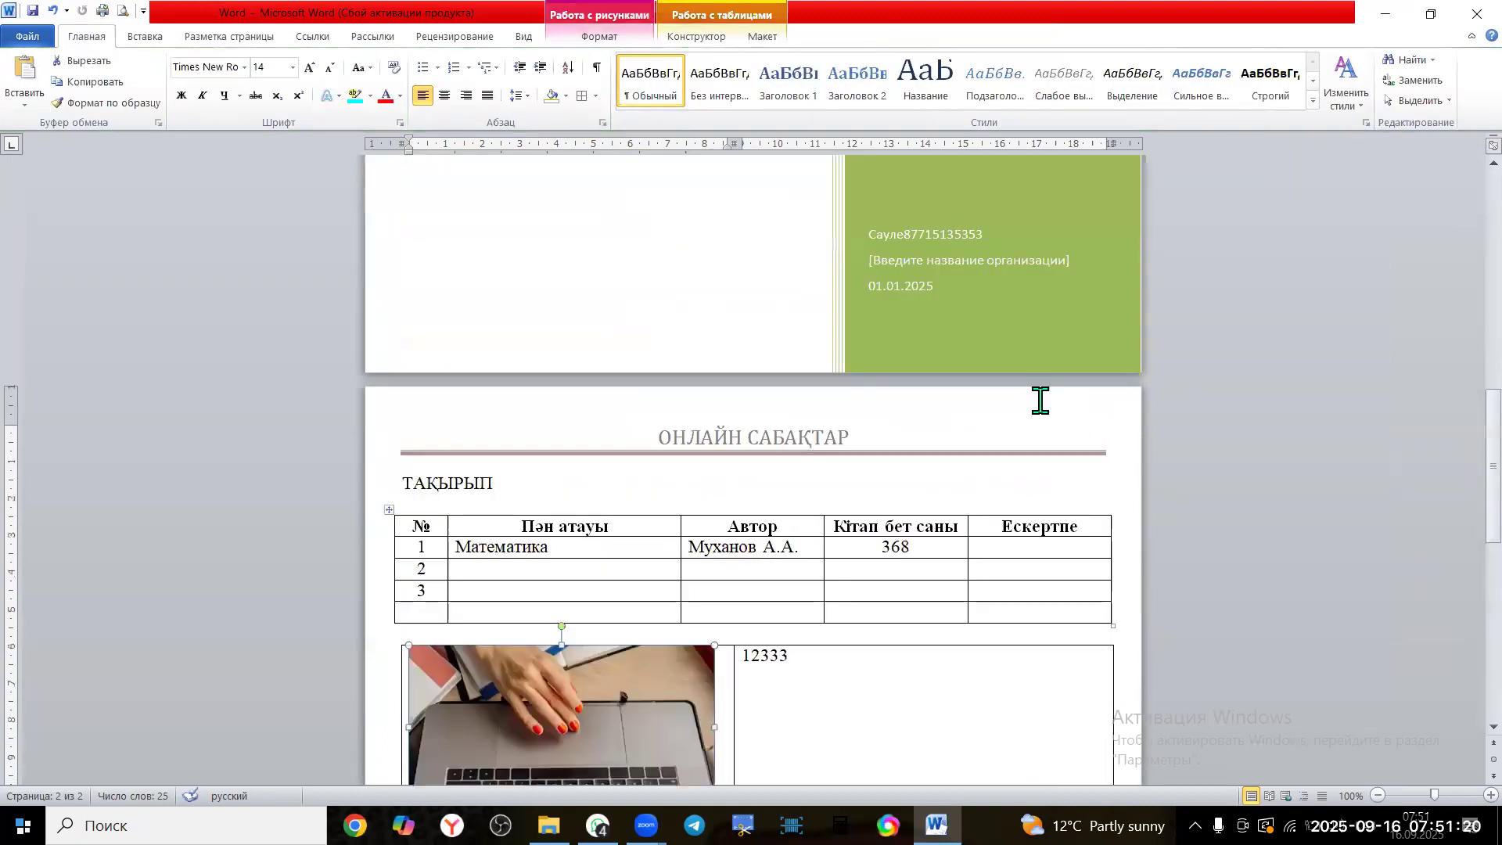
pyautogui.scroll(5, 1041, 400)
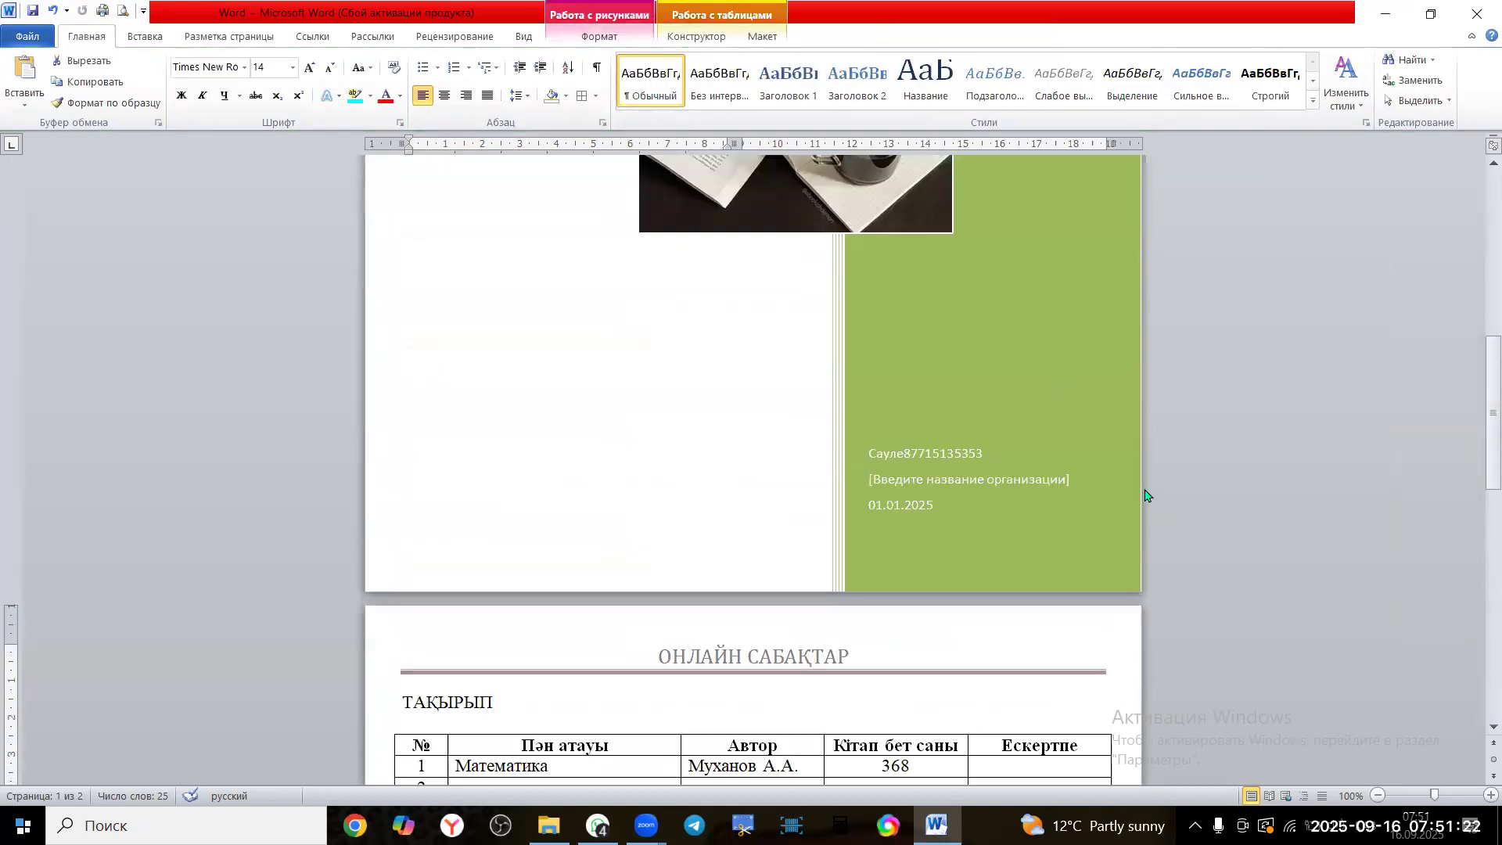
pyautogui.scroll(-15, 1144, 495)
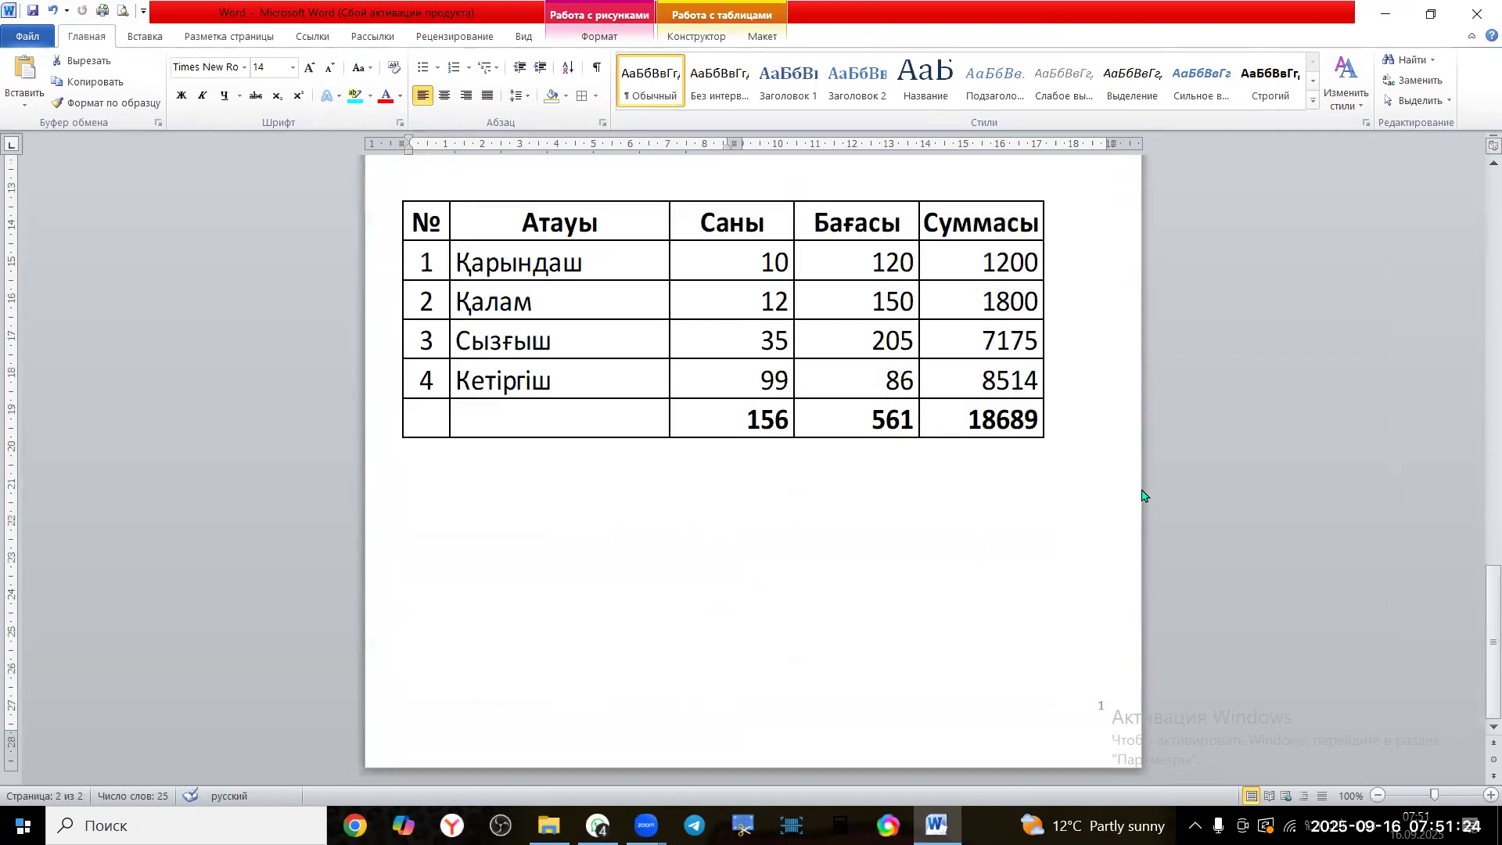
pyautogui.scroll(20, 1057, 490)
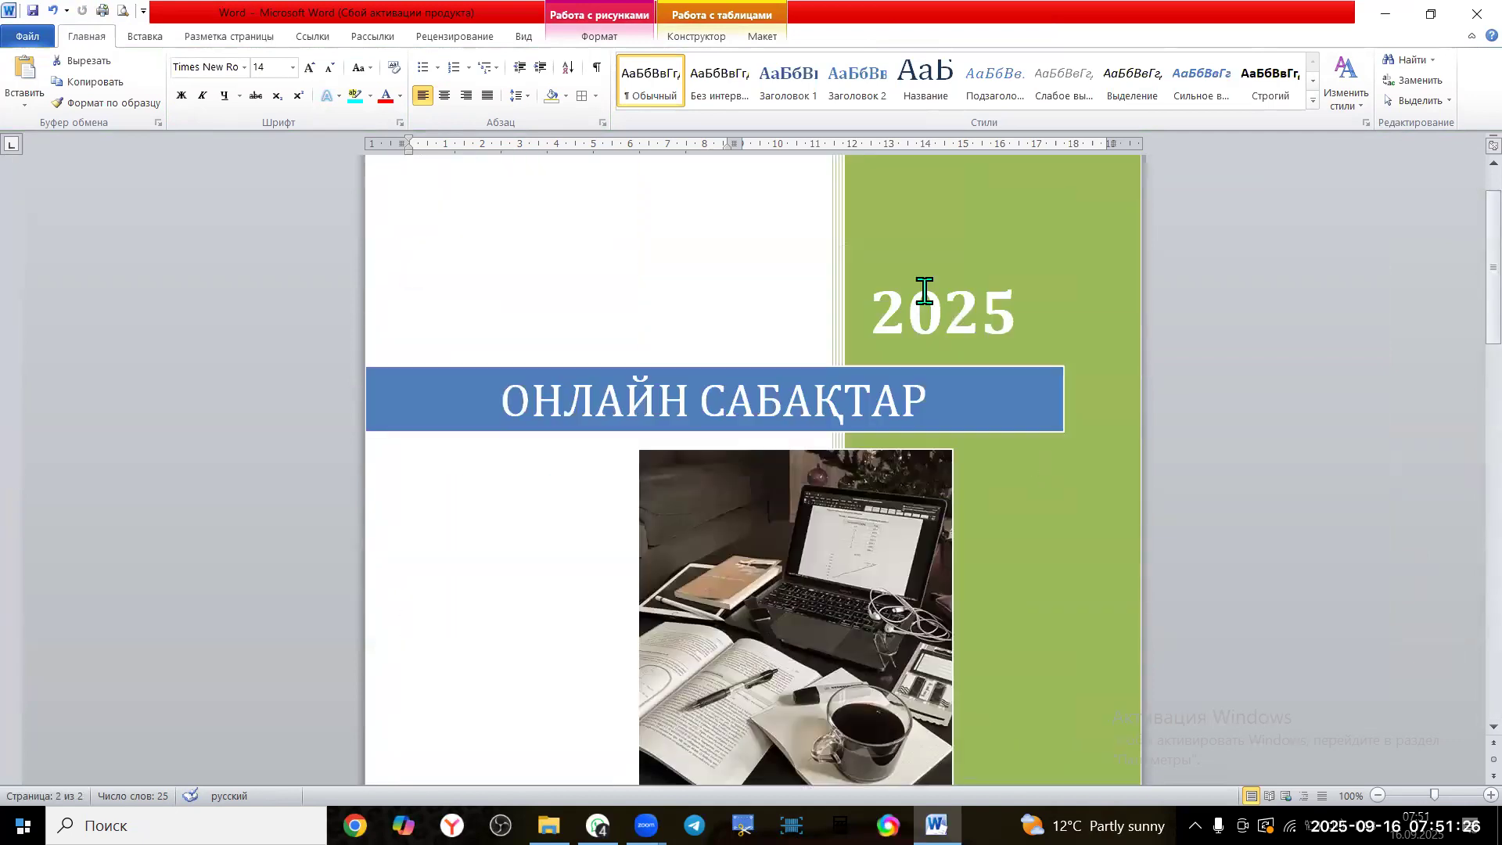
pyautogui.scroll(-20, 869, 446)
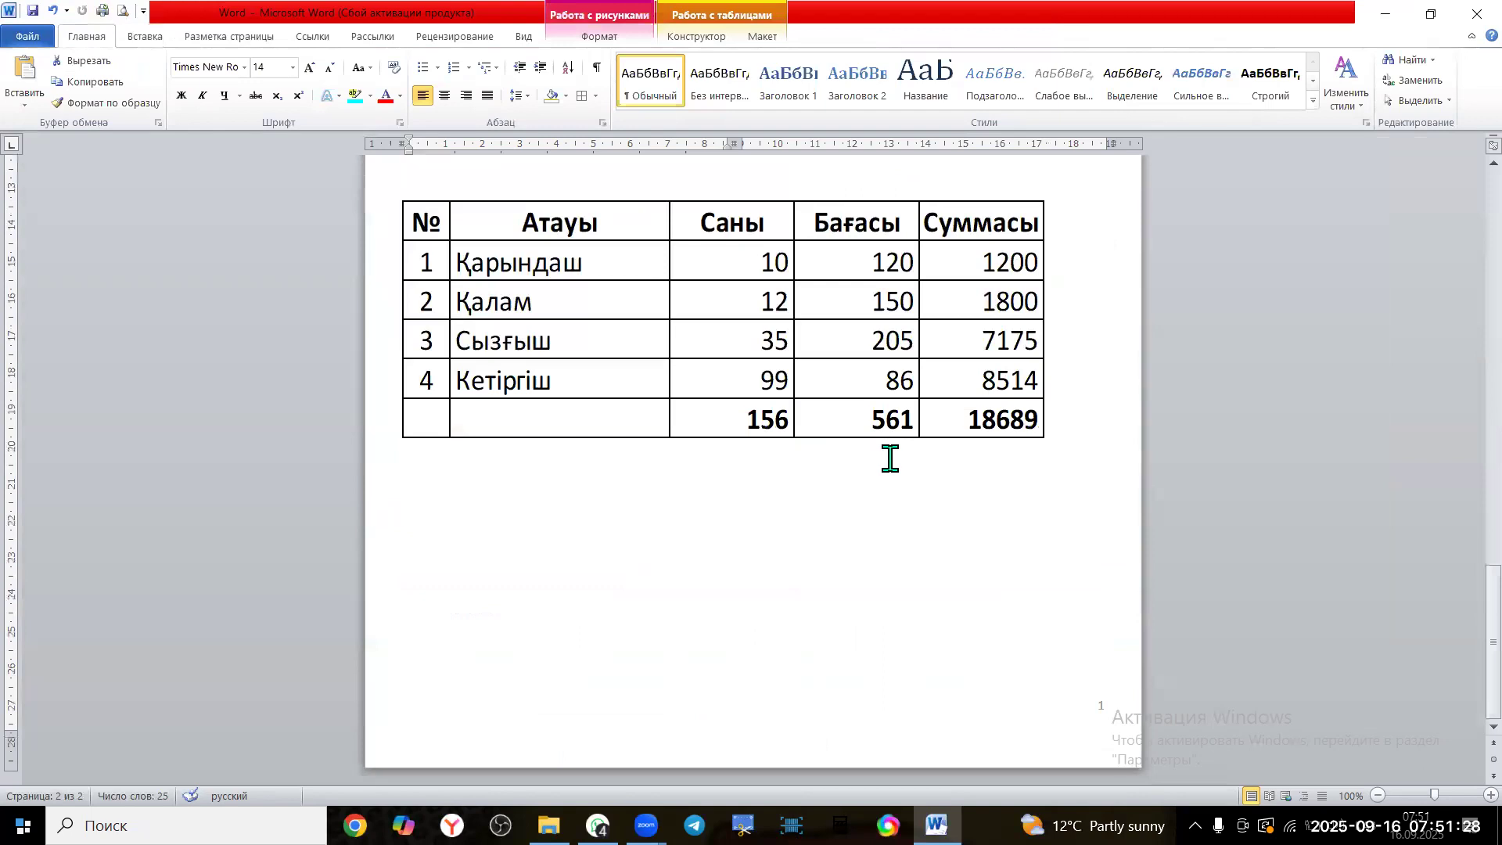
pyautogui.scroll(5, 892, 459)
pyautogui.scroll(-3, 890, 455)
pyautogui.scroll(3, 889, 453)
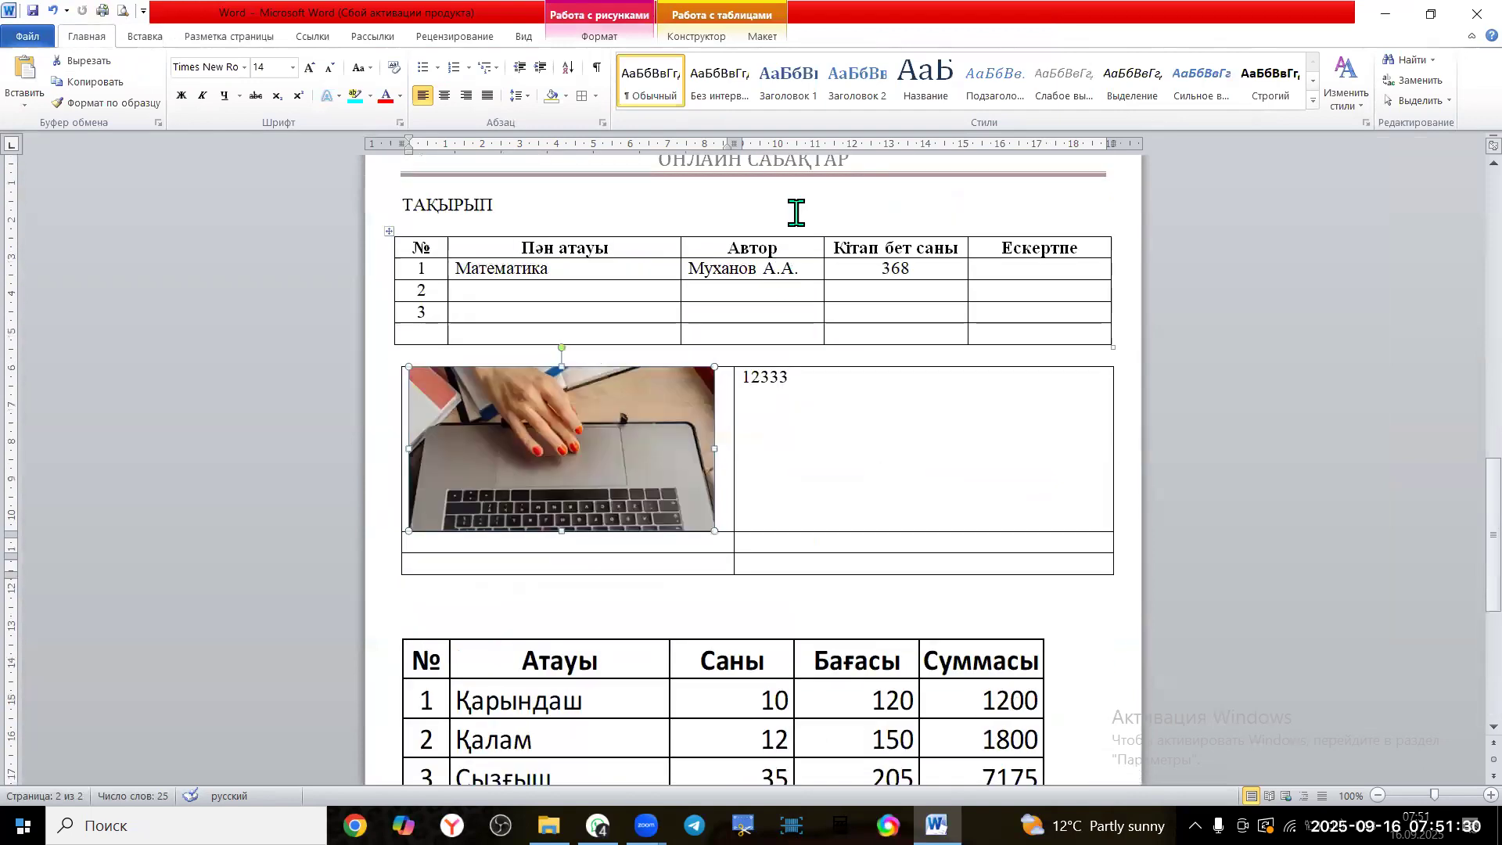
pyautogui.scroll(-7, 940, 424)
pyautogui.scroll(-3, 939, 424)
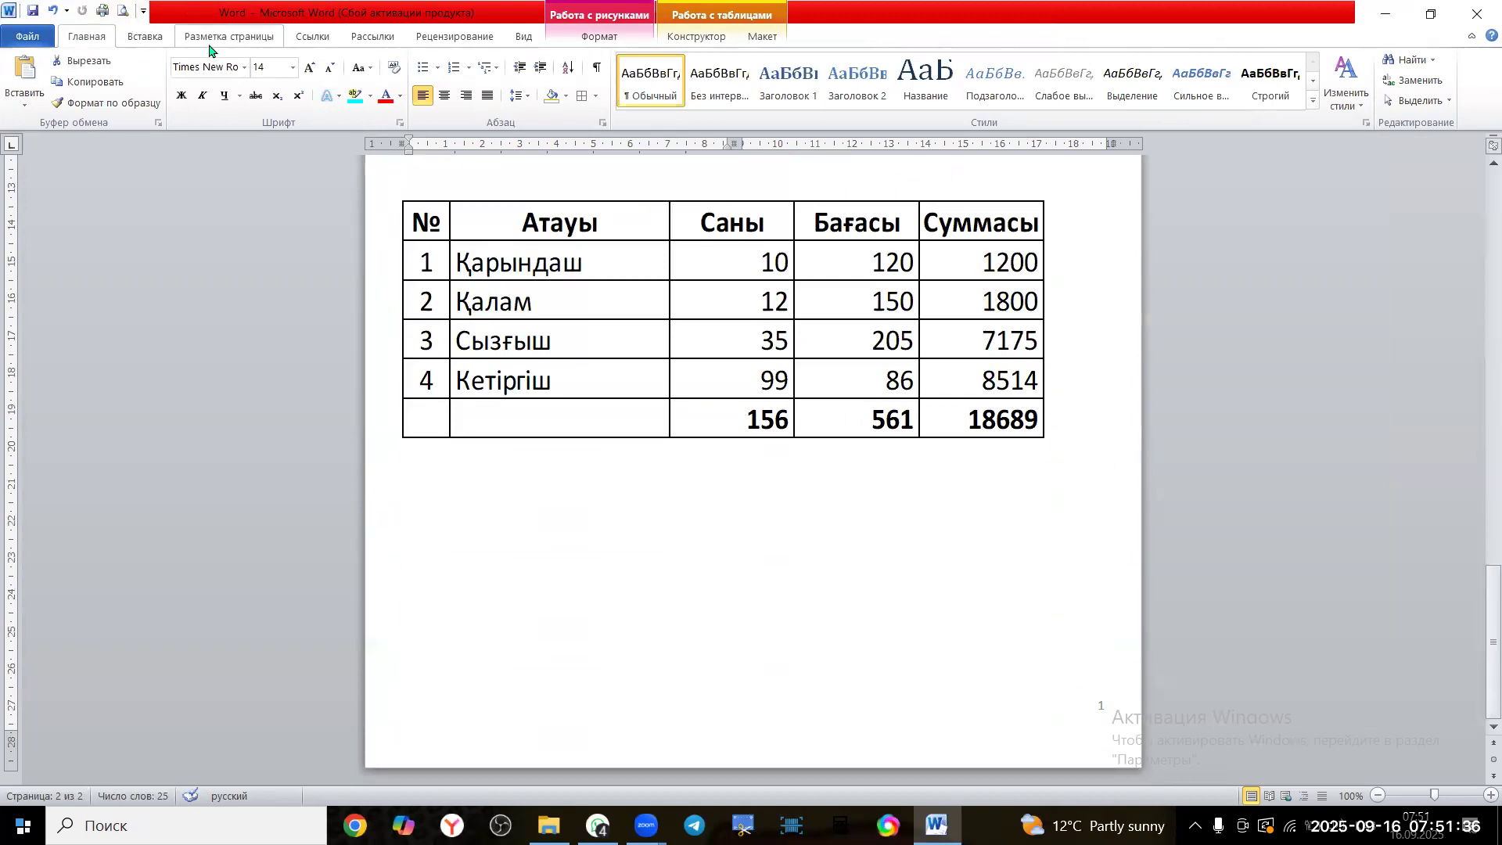
# Enter «Математика» below the embedded Excel table and convert it to WordArt in the blue reflected style
pyautogui.click(139, 38)
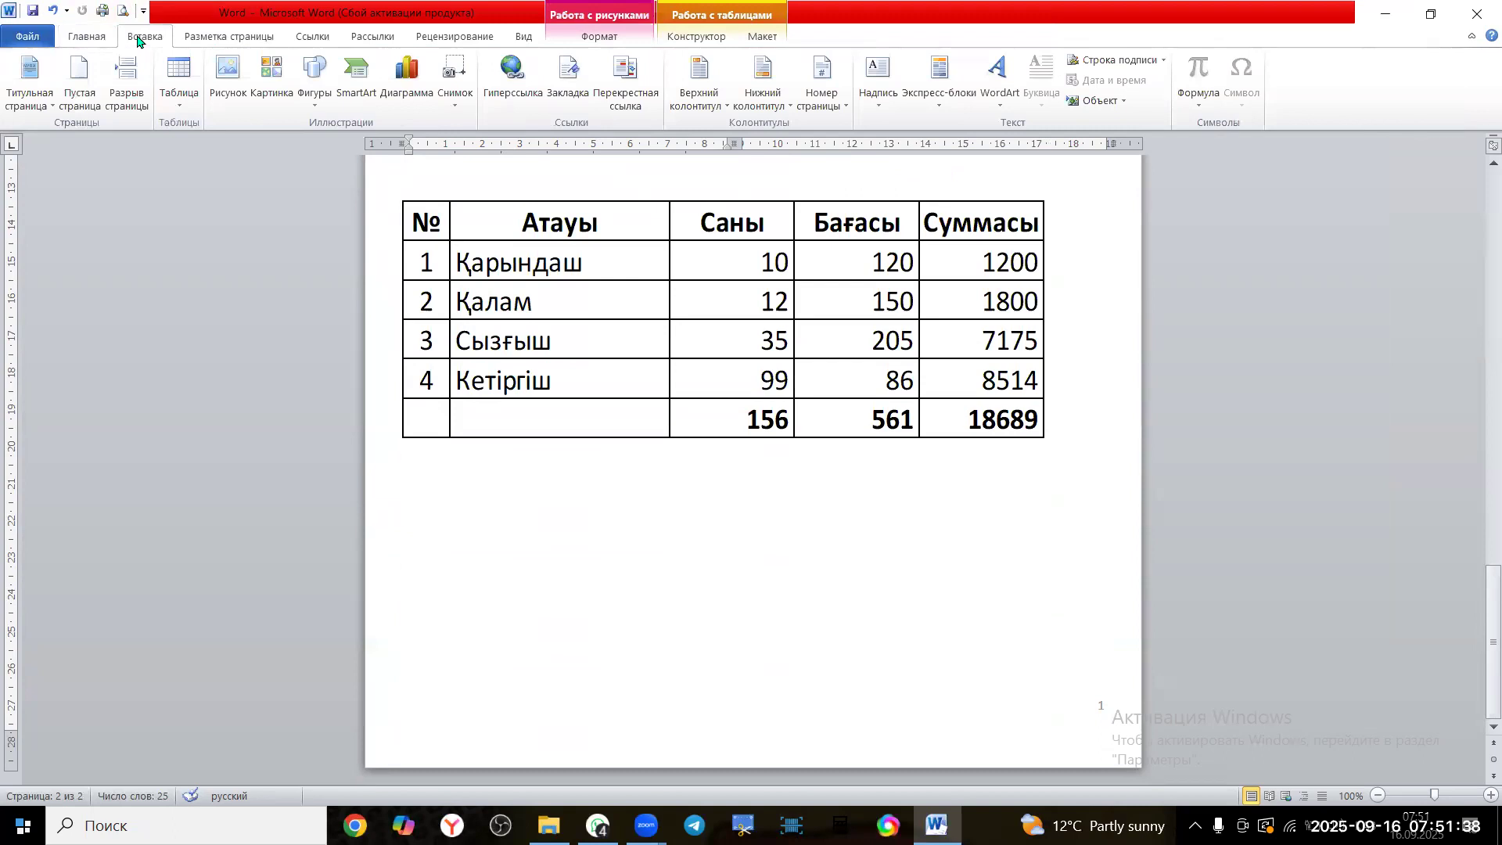
pyautogui.click(594, 482)
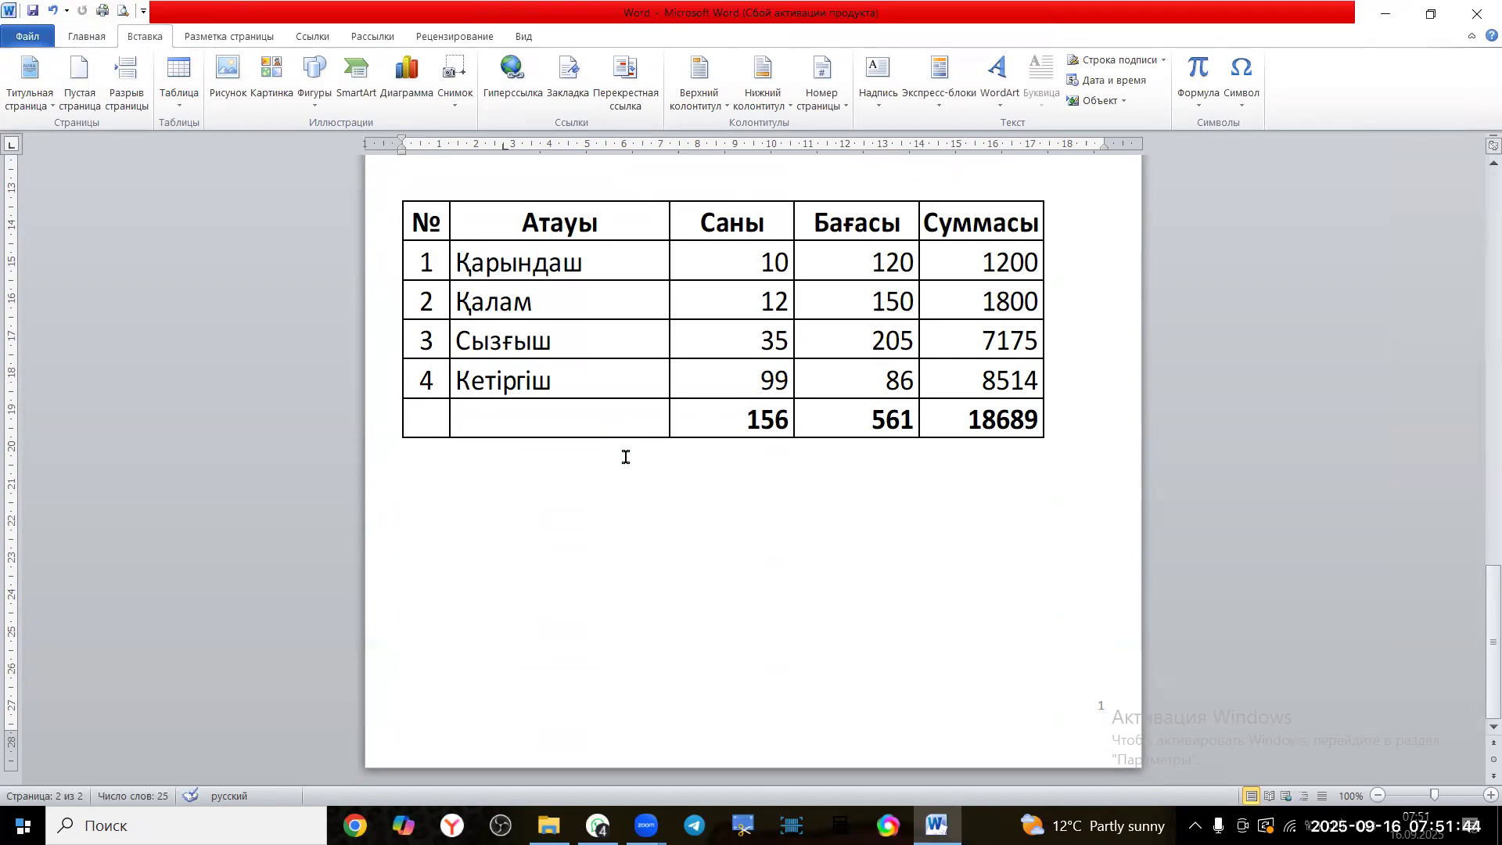
pyautogui.write('Математика')
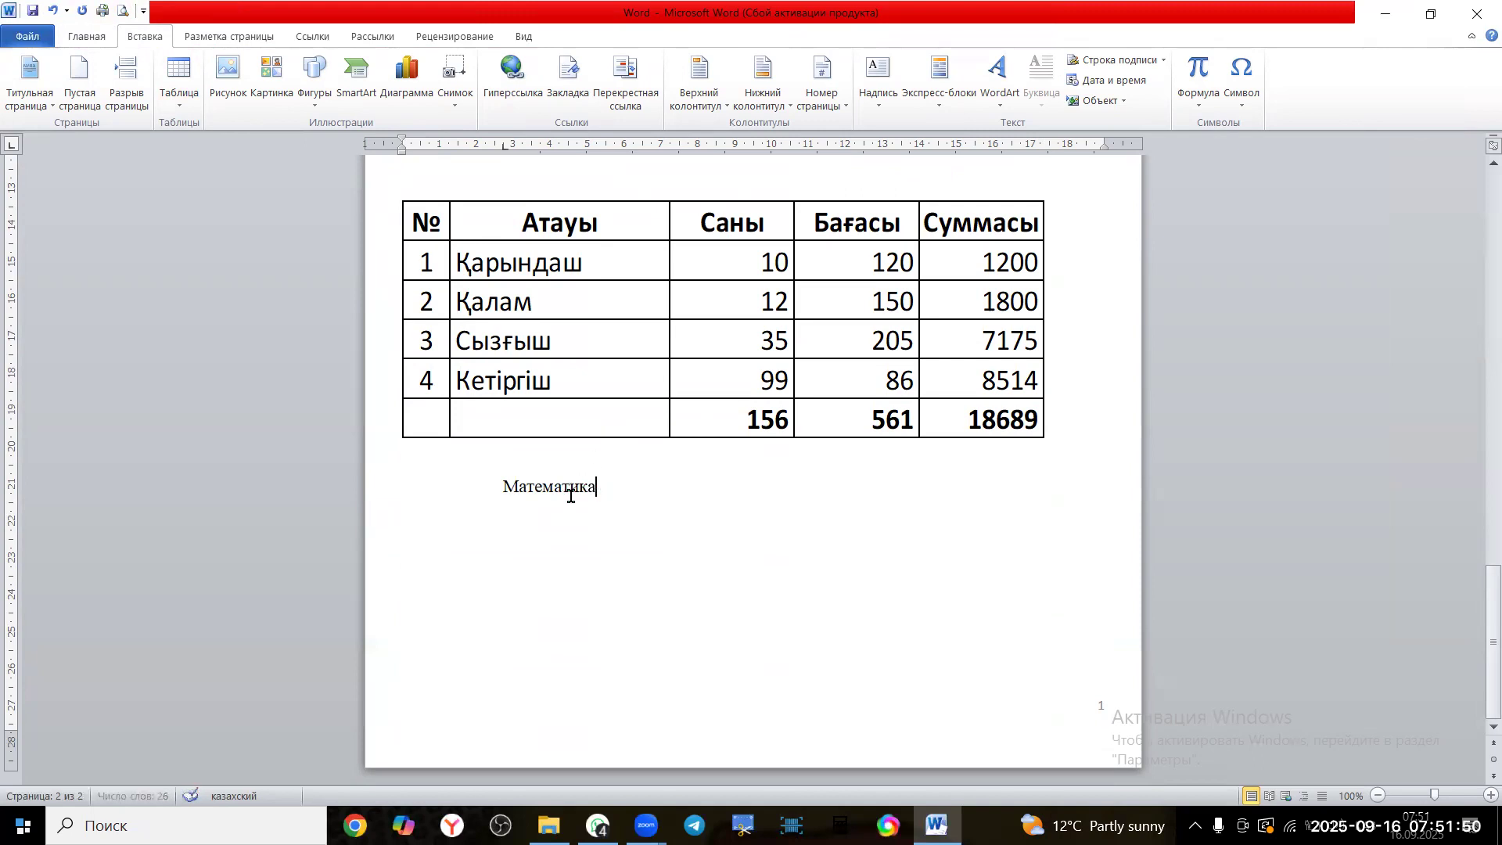
pyautogui.moveTo(595, 492); pyautogui.dragTo(497, 495)
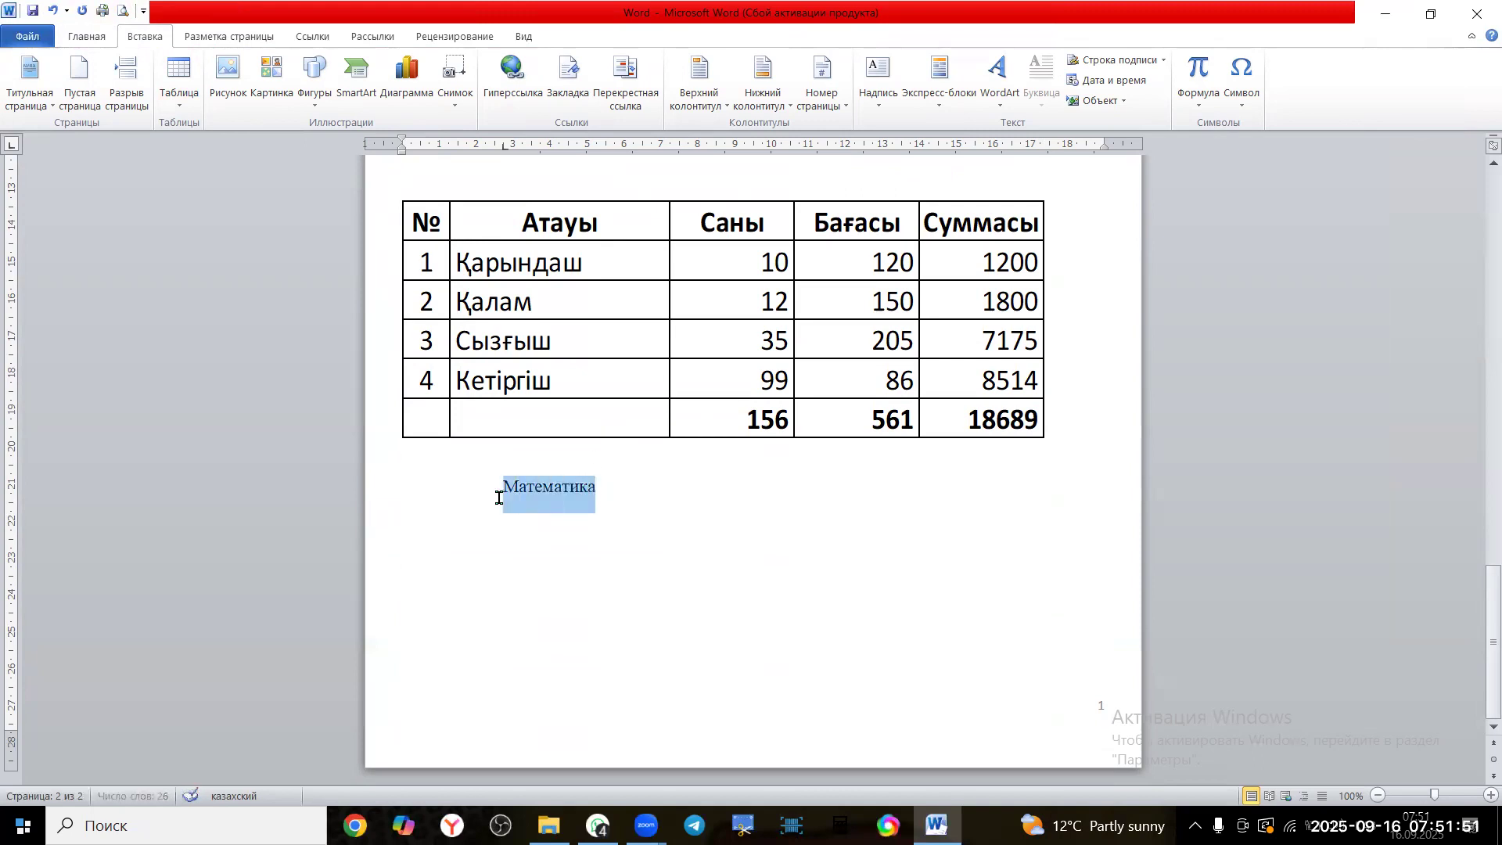
pyautogui.click(1000, 112)
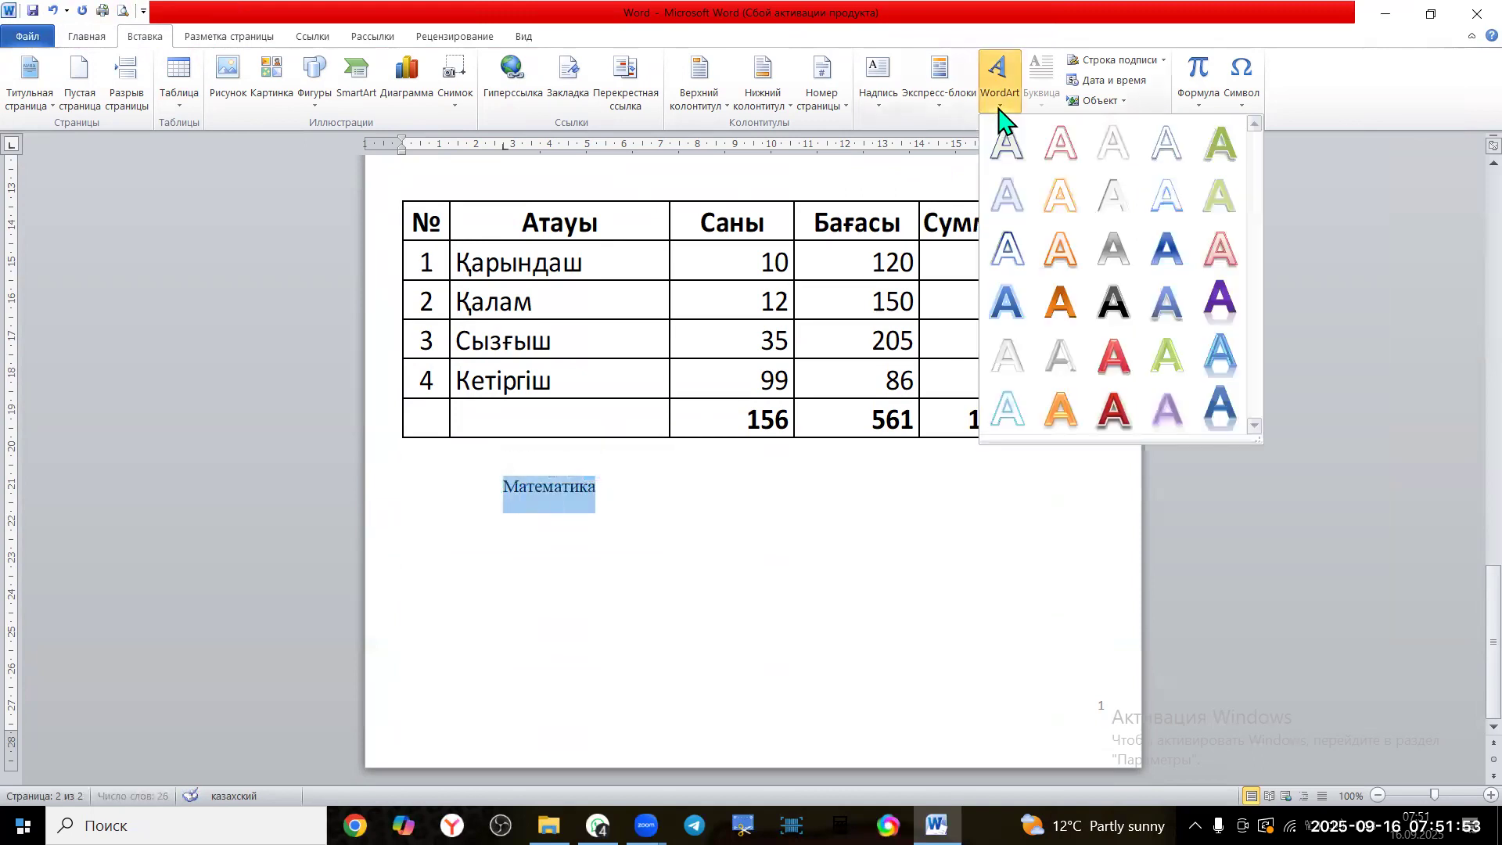
pyautogui.click(1220, 410)
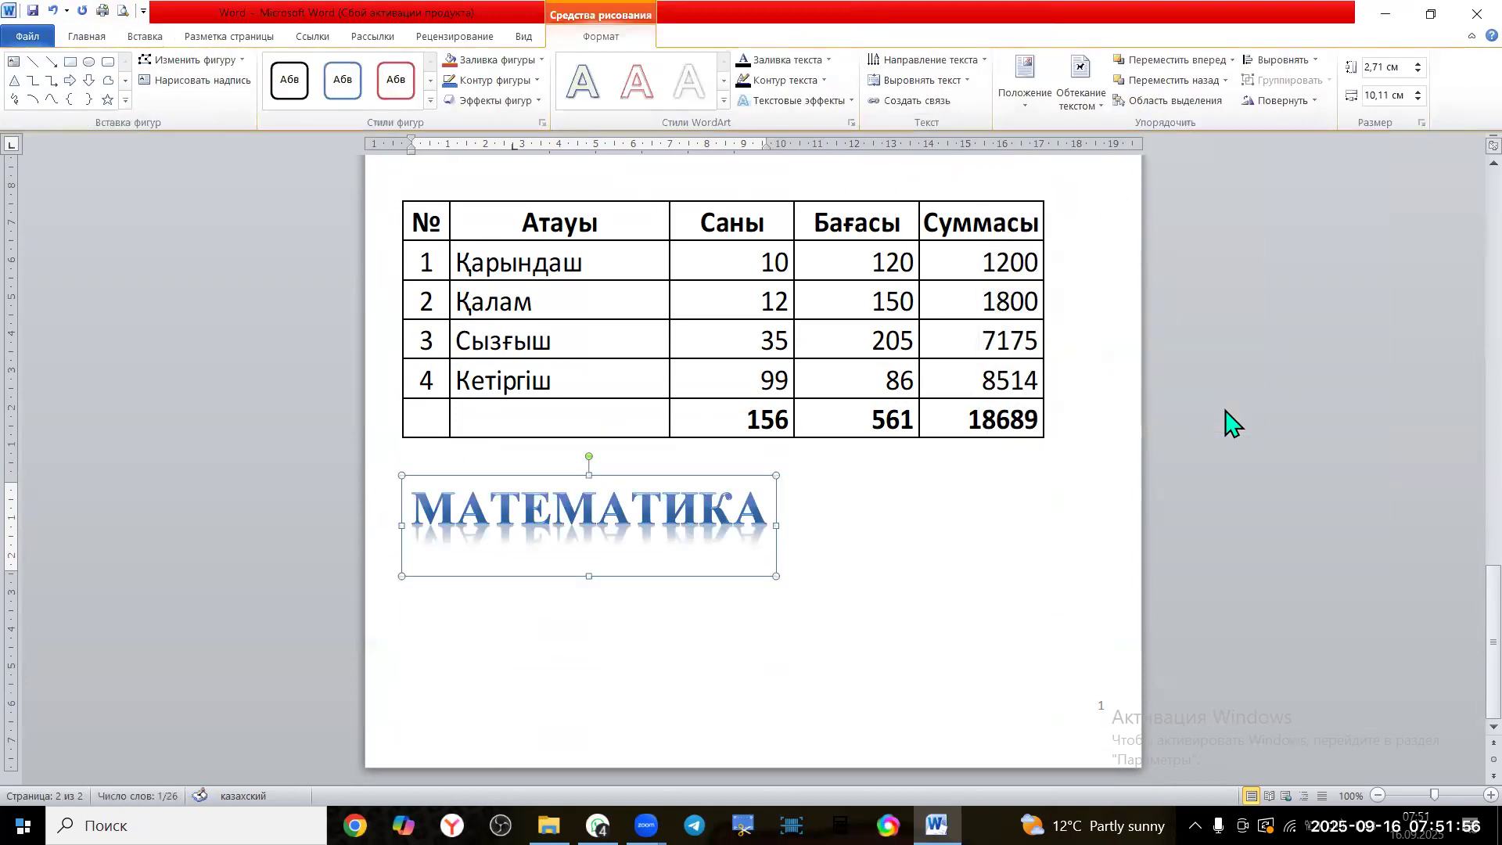
# Browse the shape fill, outline and effect options for the «МАТЕМАТИКА» WordArt and apply the second preset shape effect
pyautogui.click(818, 521)
pyautogui.click(734, 508)
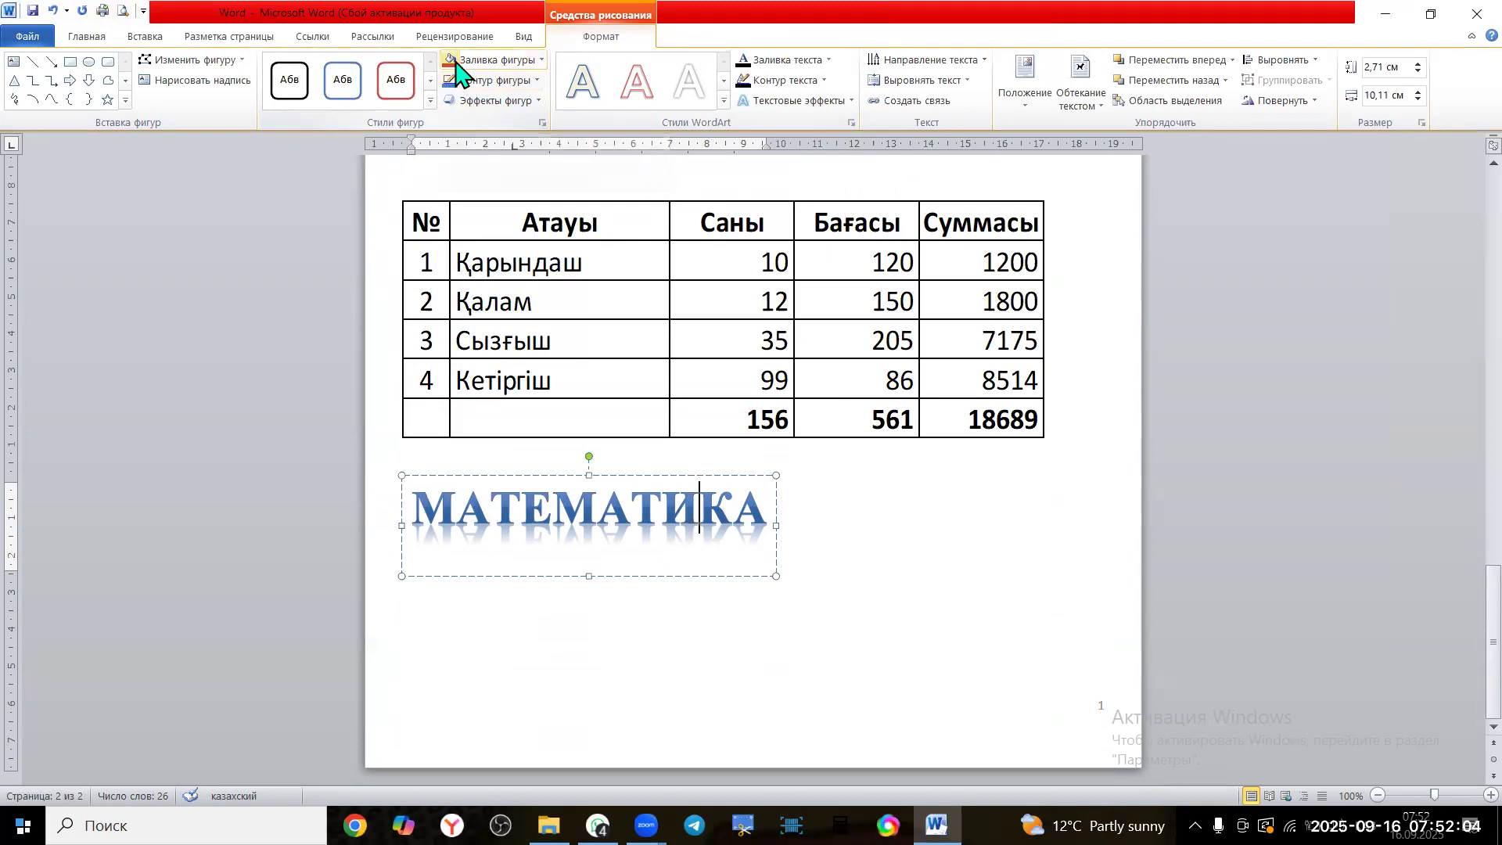
pyautogui.click(540, 61)
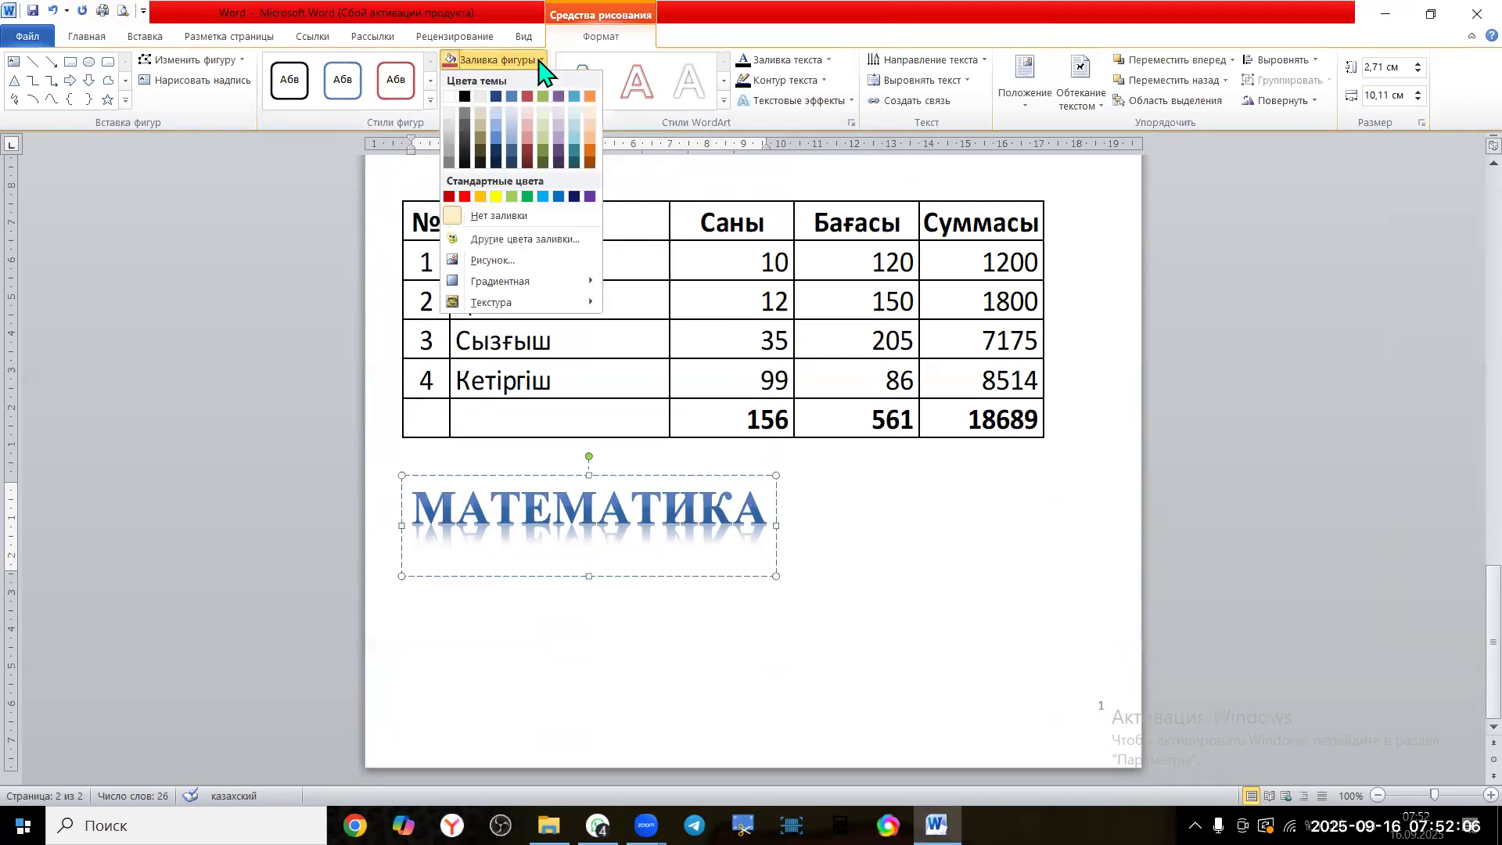
pyautogui.click(539, 81)
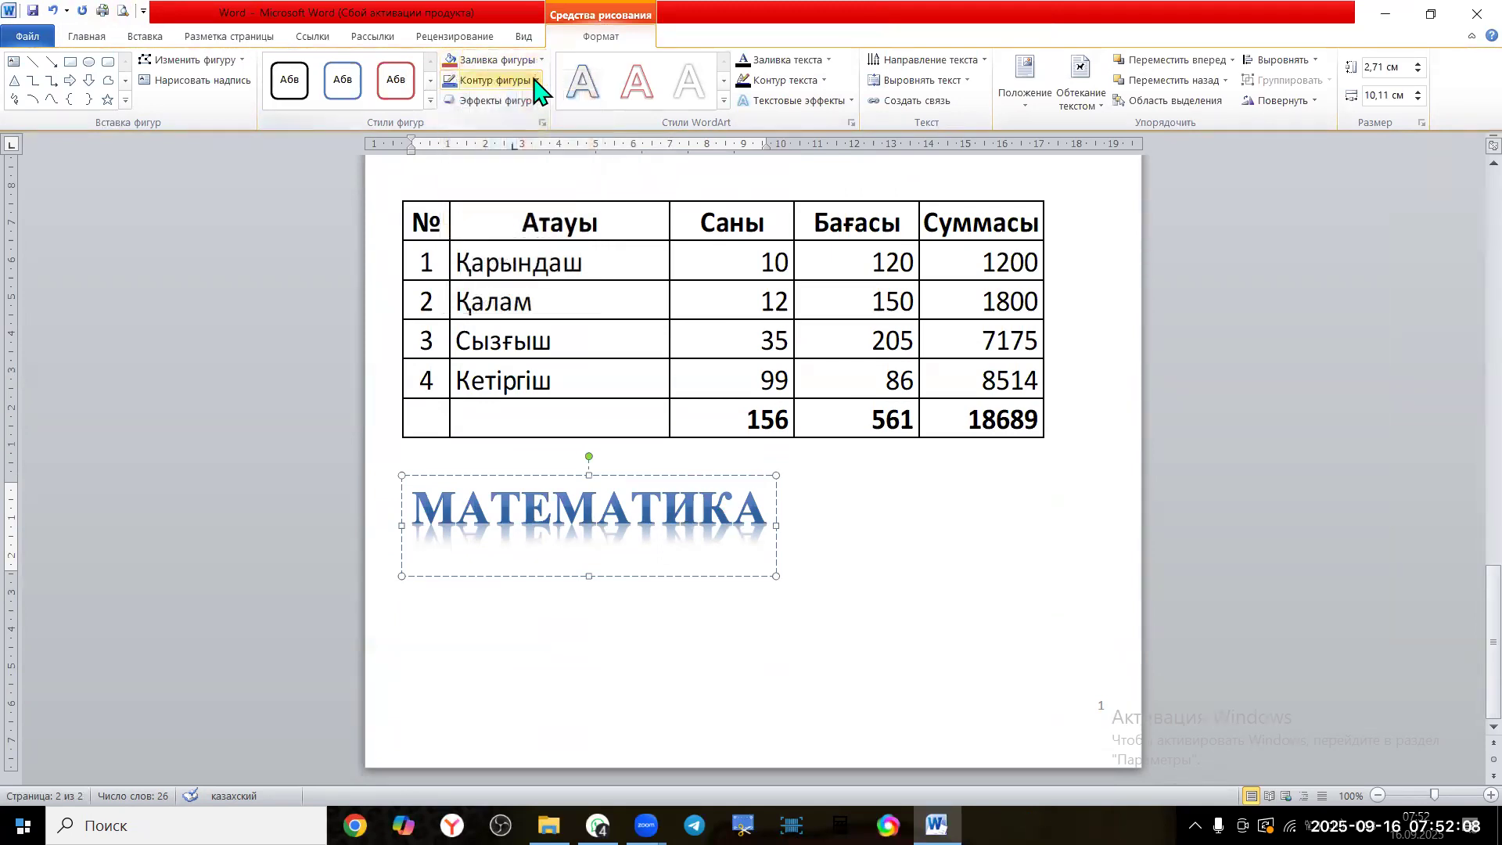
pyautogui.click(539, 82)
pyautogui.click(539, 82)
pyautogui.click(538, 102)
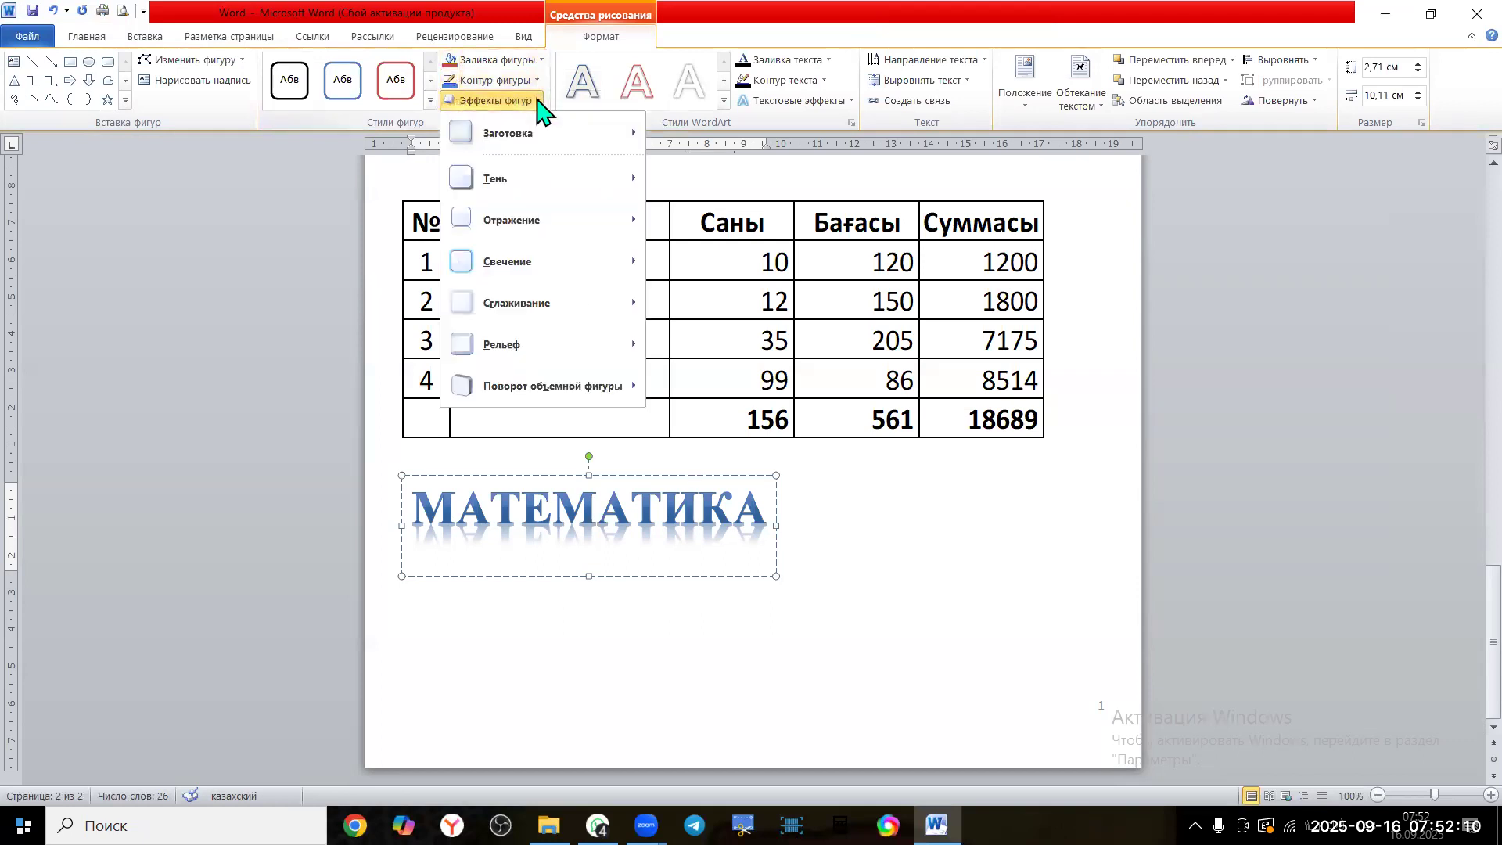
pyautogui.moveTo(546, 147)
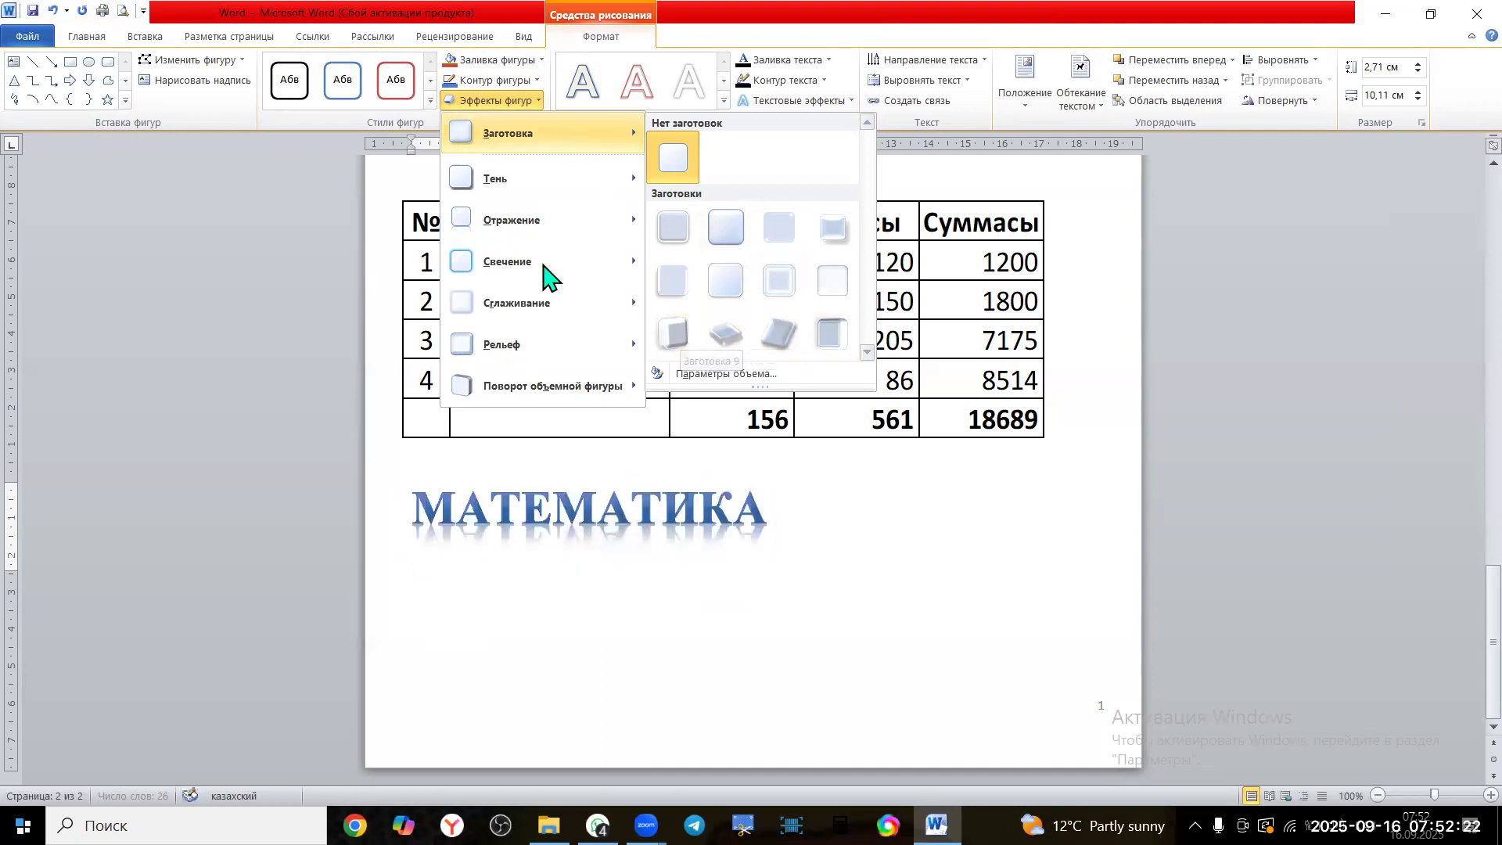
pyautogui.moveTo(546, 270)
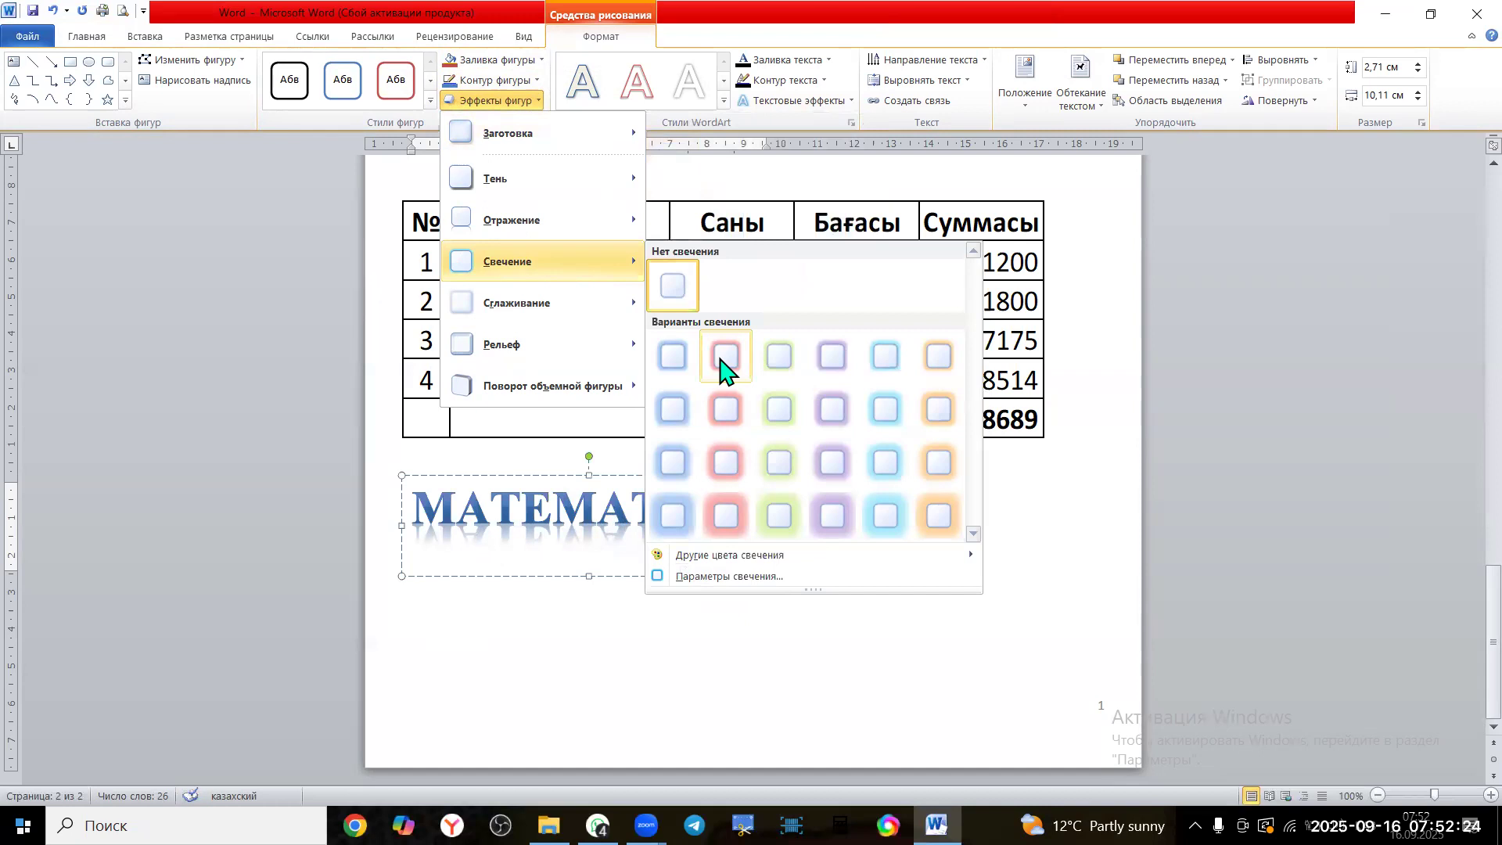
pyautogui.moveTo(586, 186)
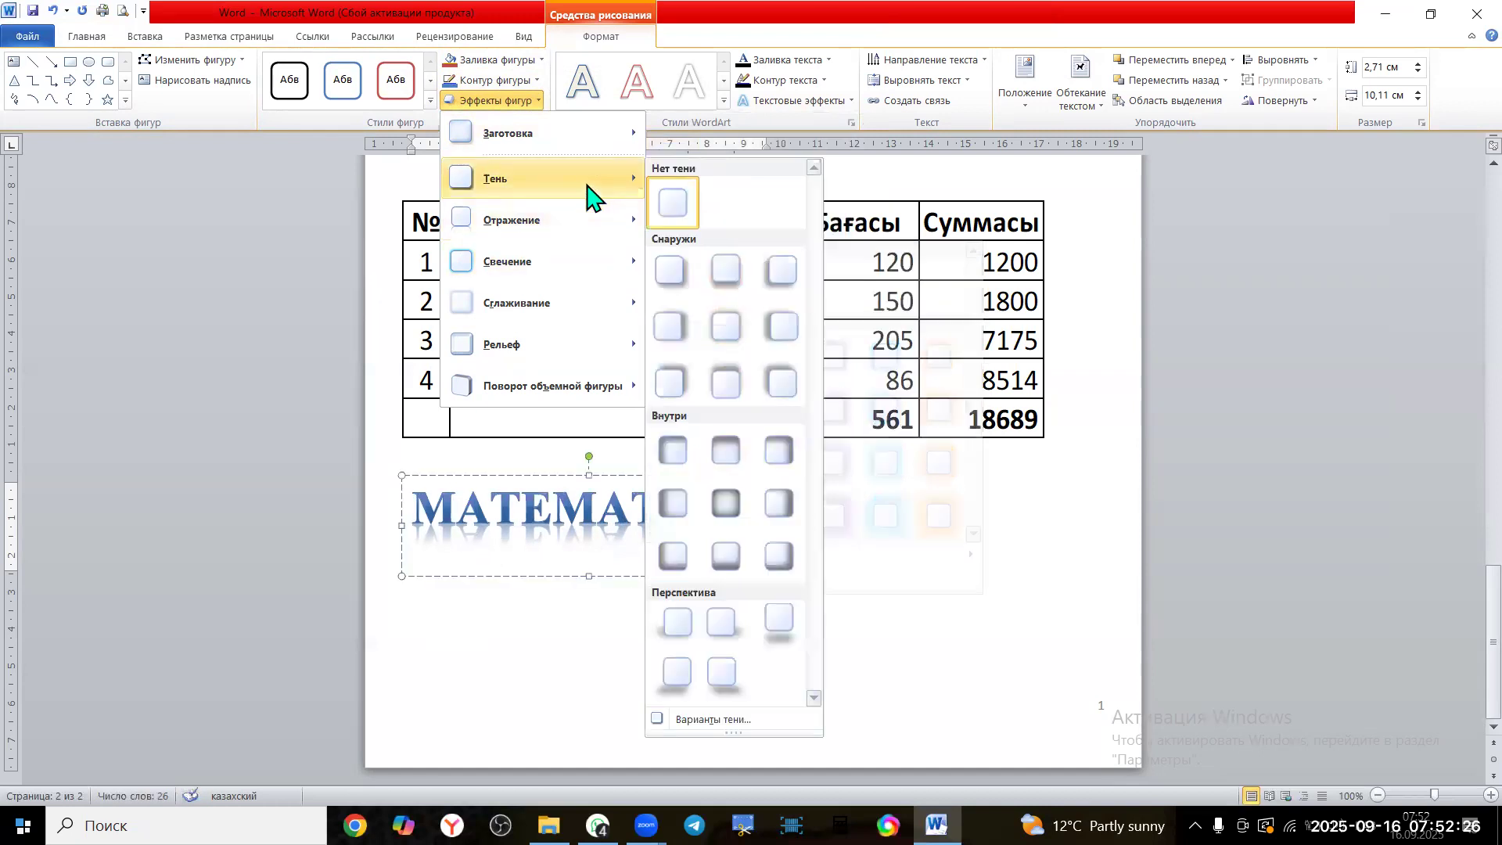
pyautogui.moveTo(597, 239)
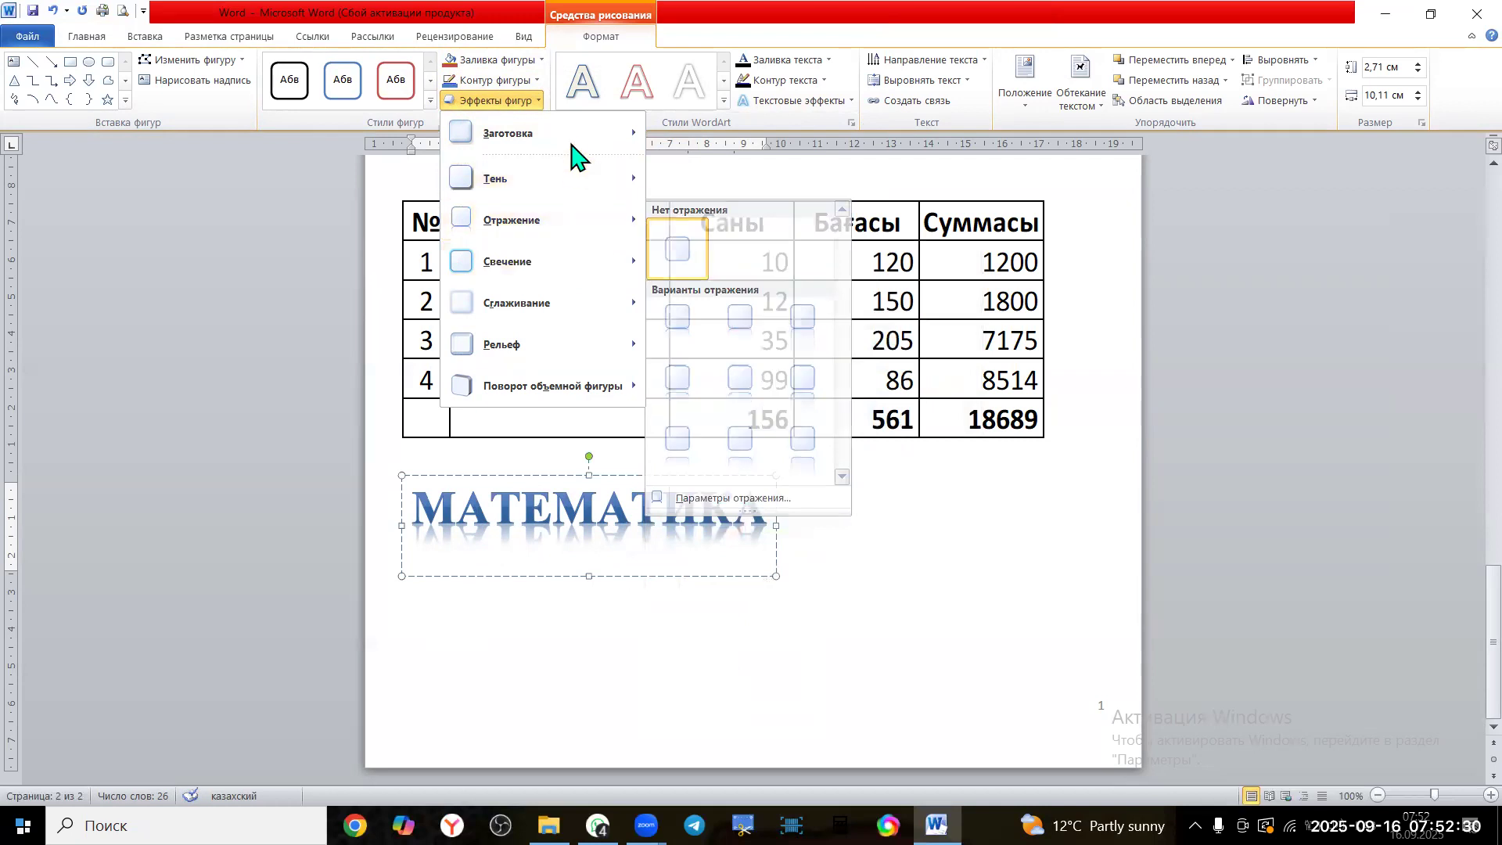
pyautogui.moveTo(576, 145)
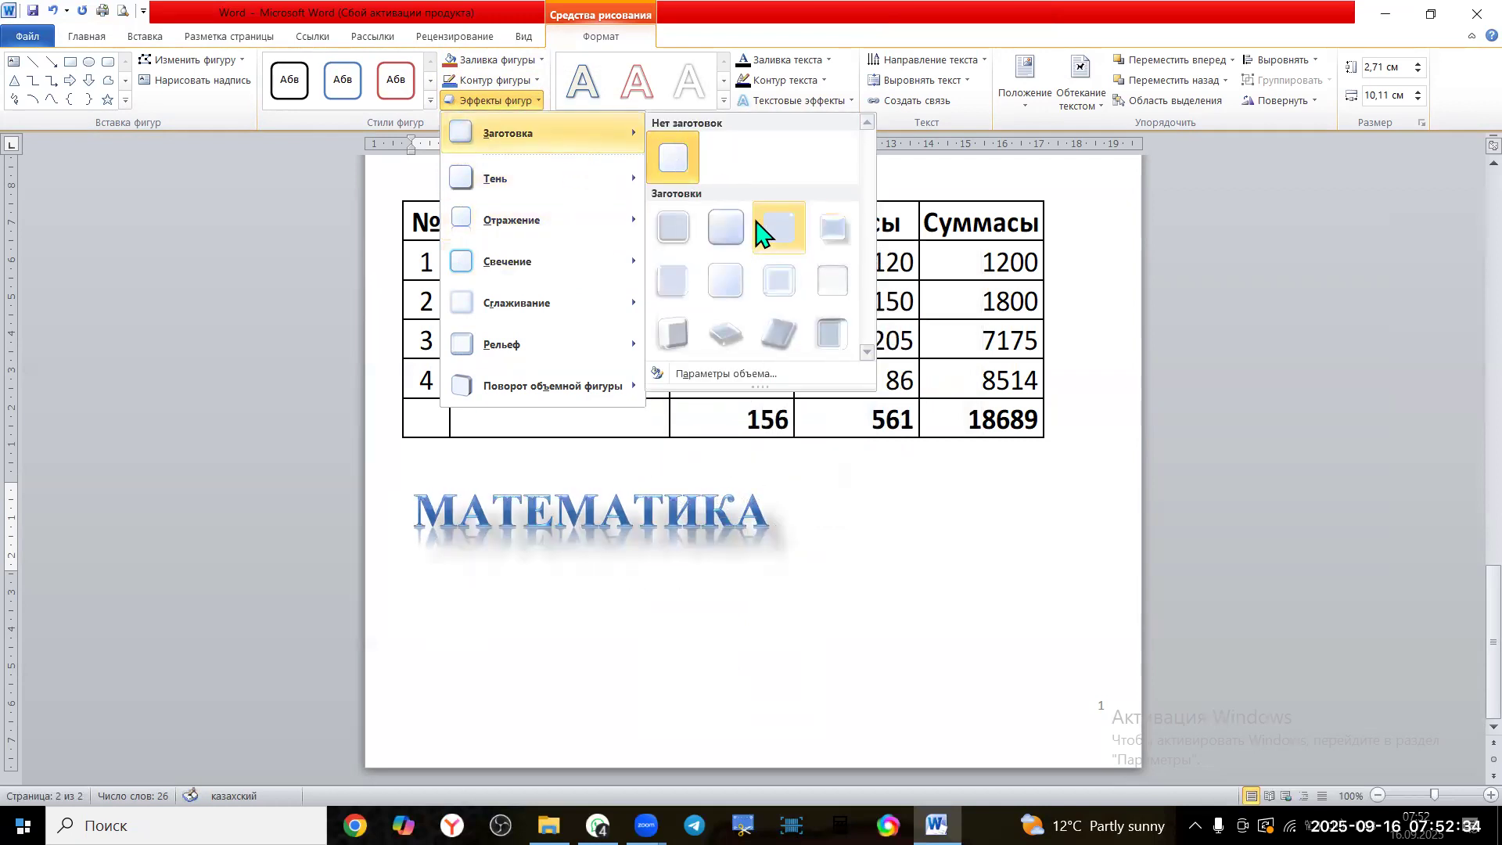
pyautogui.click(727, 229)
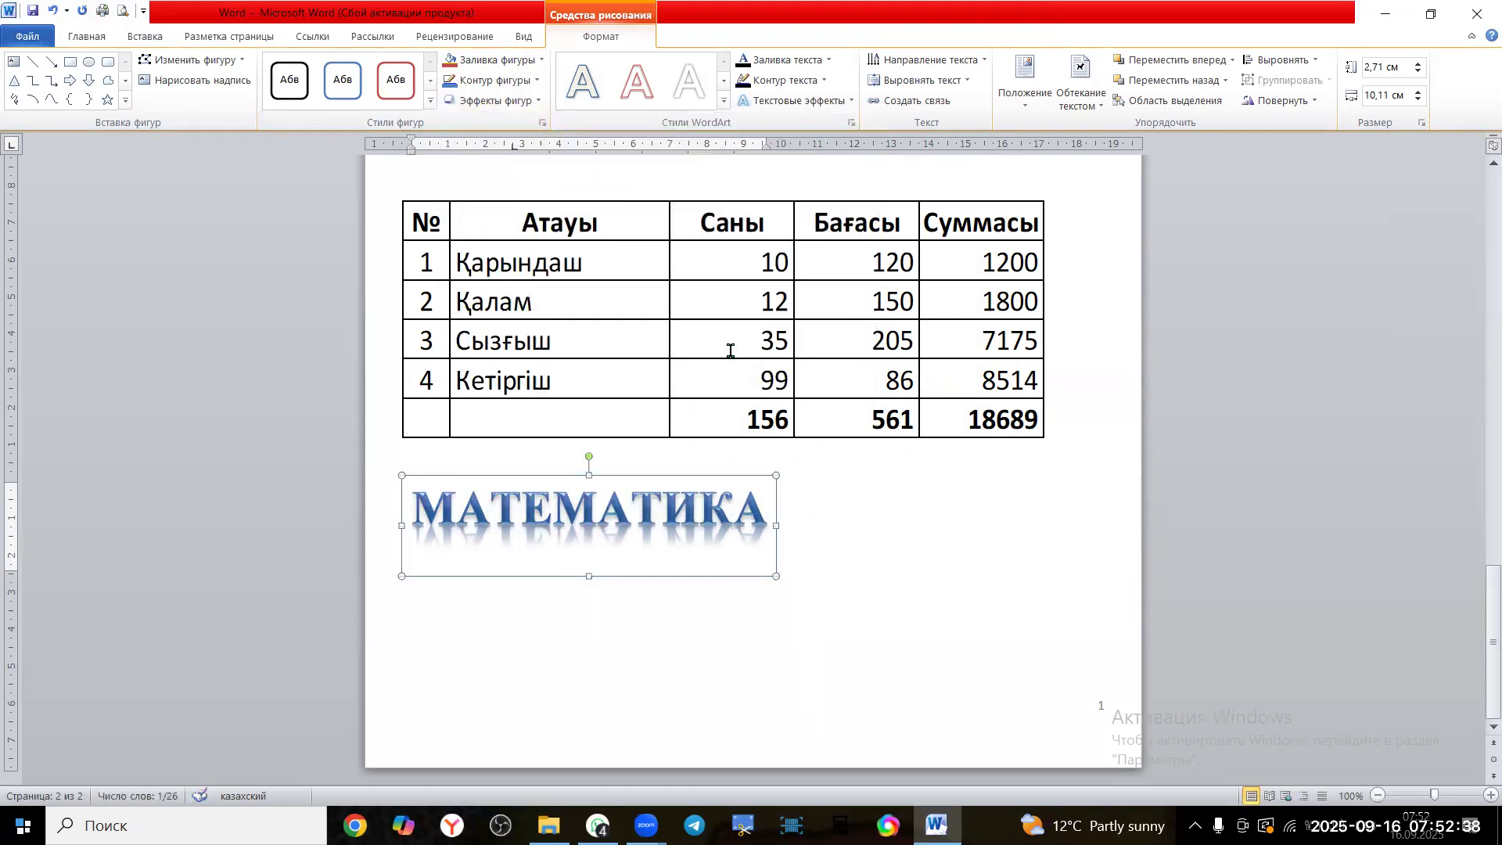
# Apply the third bevel of the second row as a text effect to the «МАТЕМАТИКА» WordArt and deselect it
pyautogui.click(724, 100)
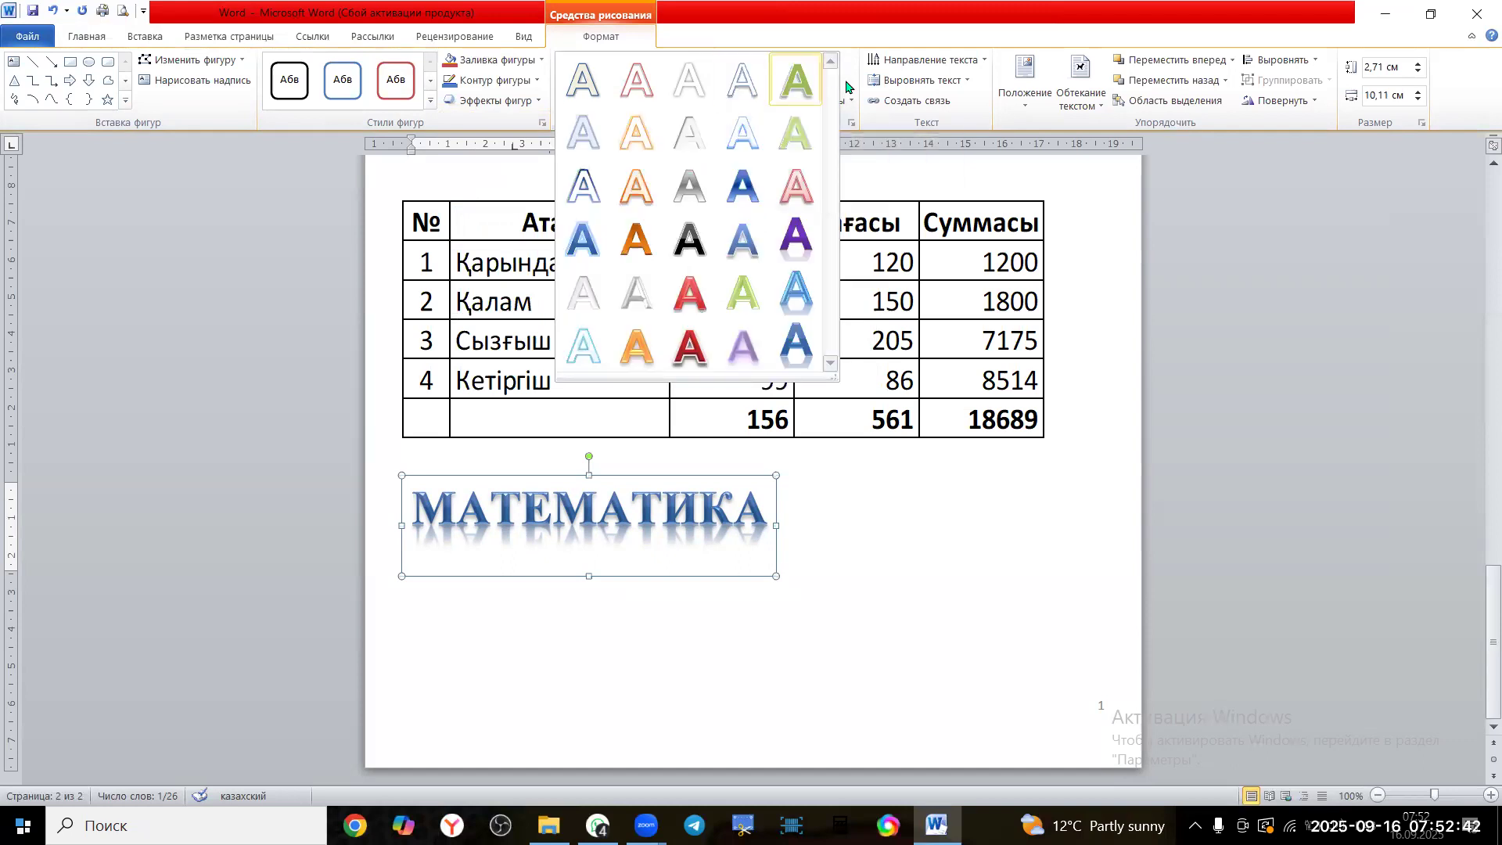
pyautogui.click(872, 133)
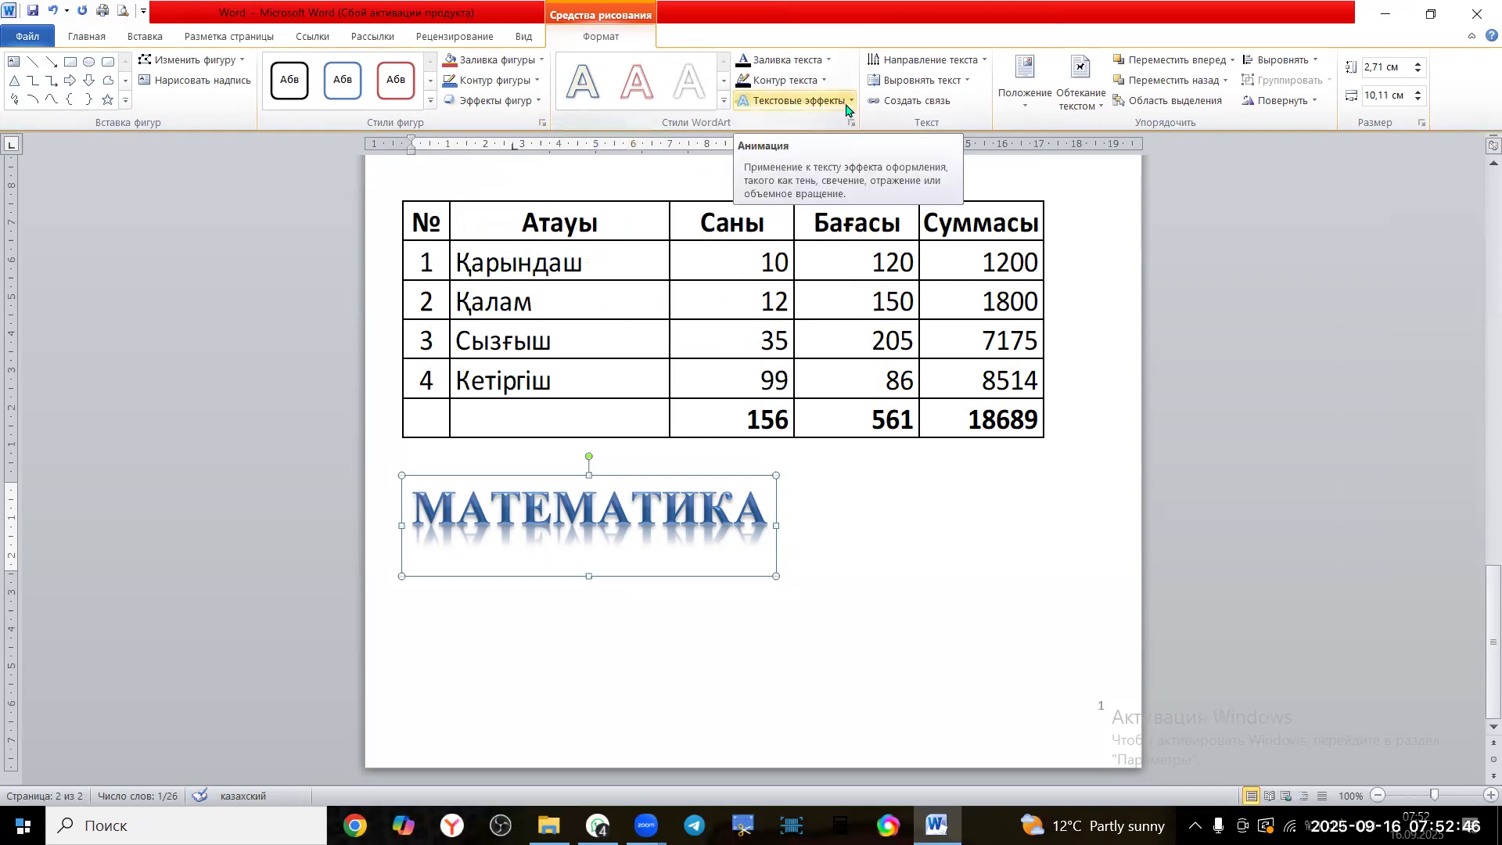
pyautogui.click(847, 102)
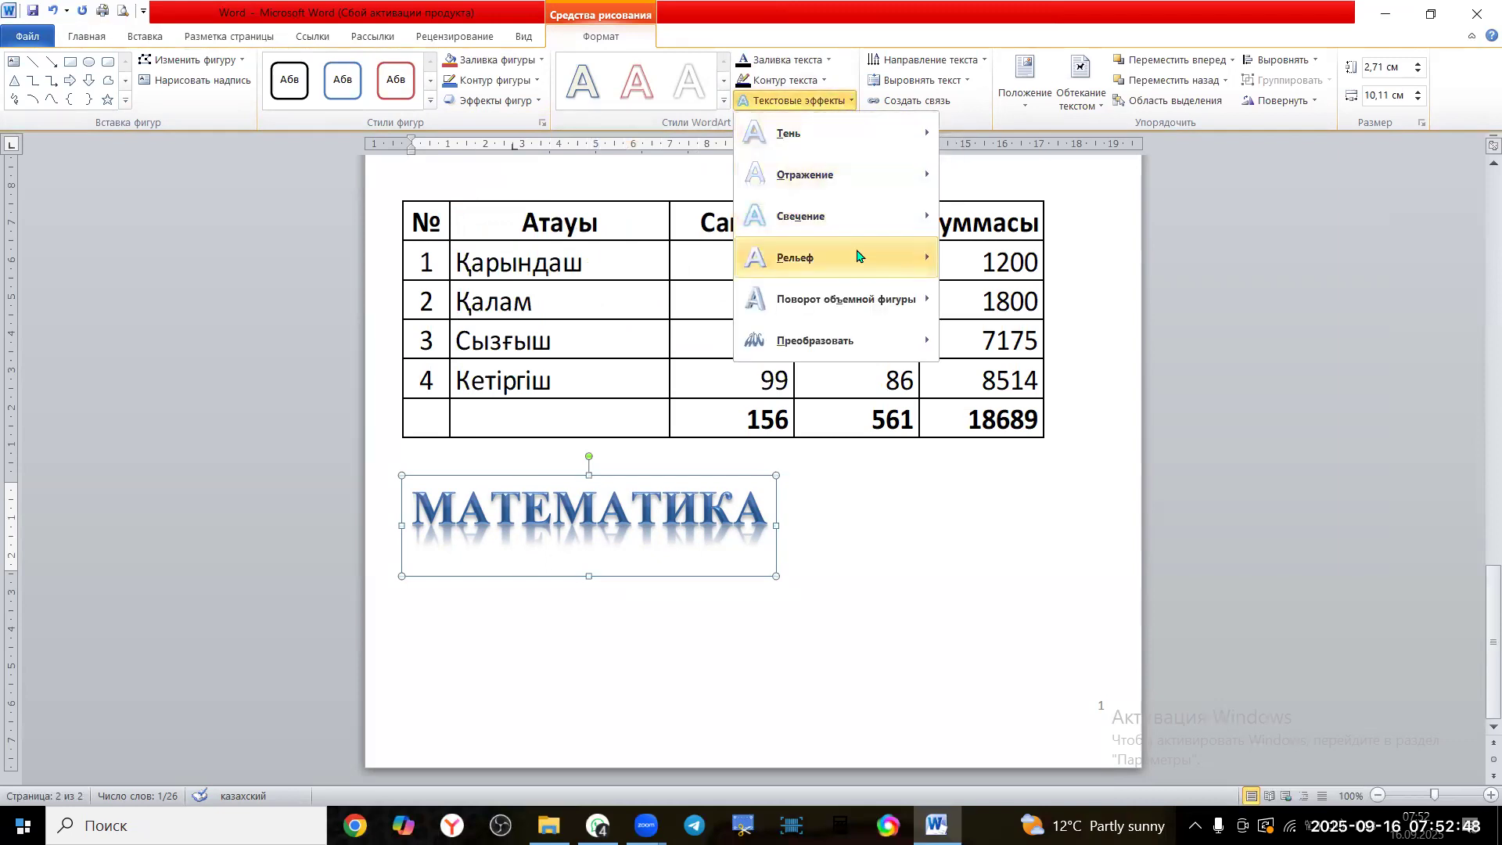
pyautogui.moveTo(858, 255)
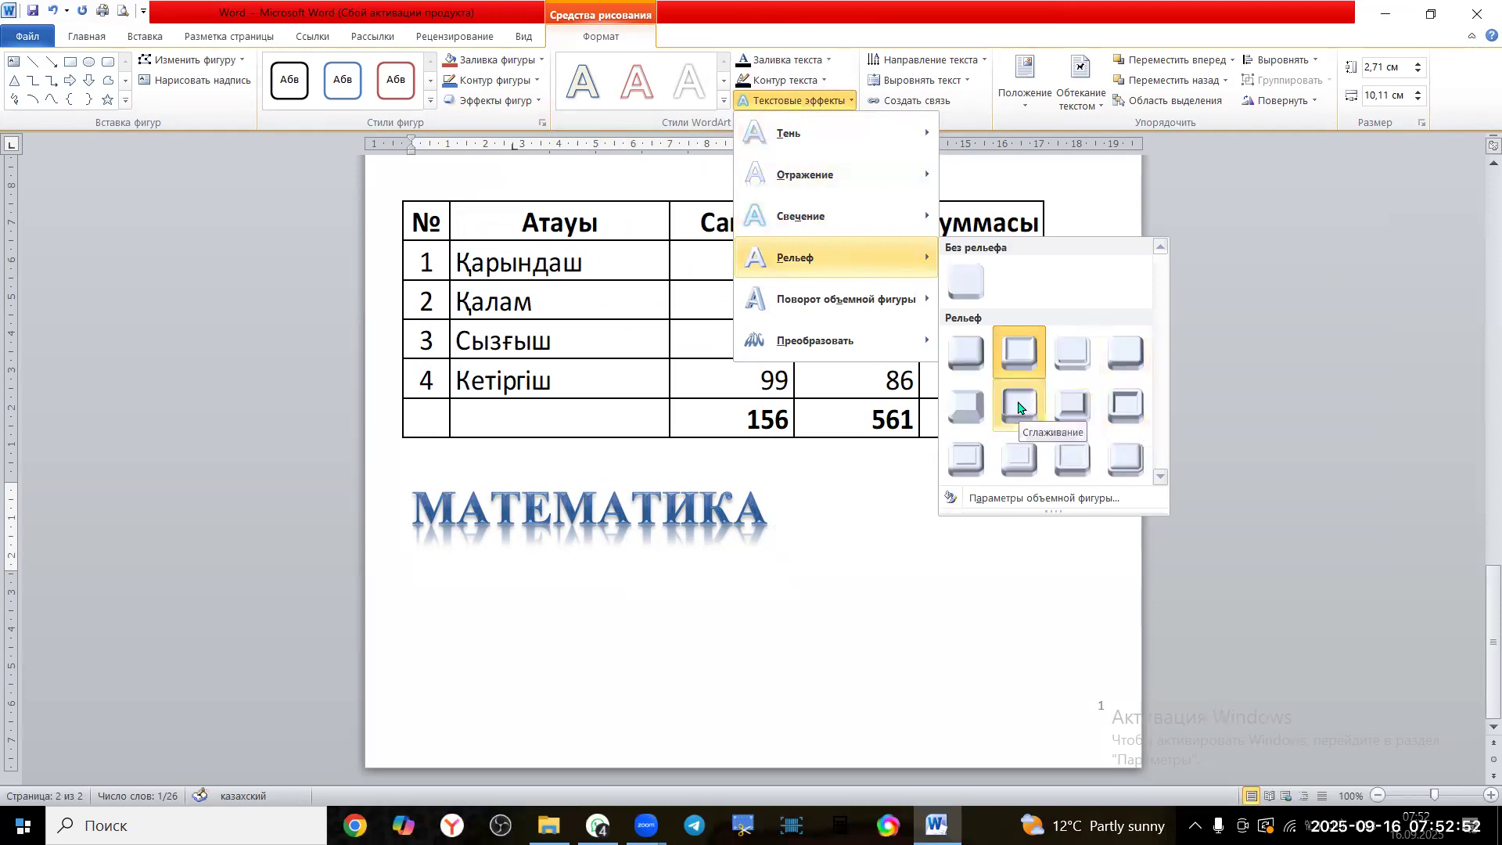
pyautogui.click(1077, 424)
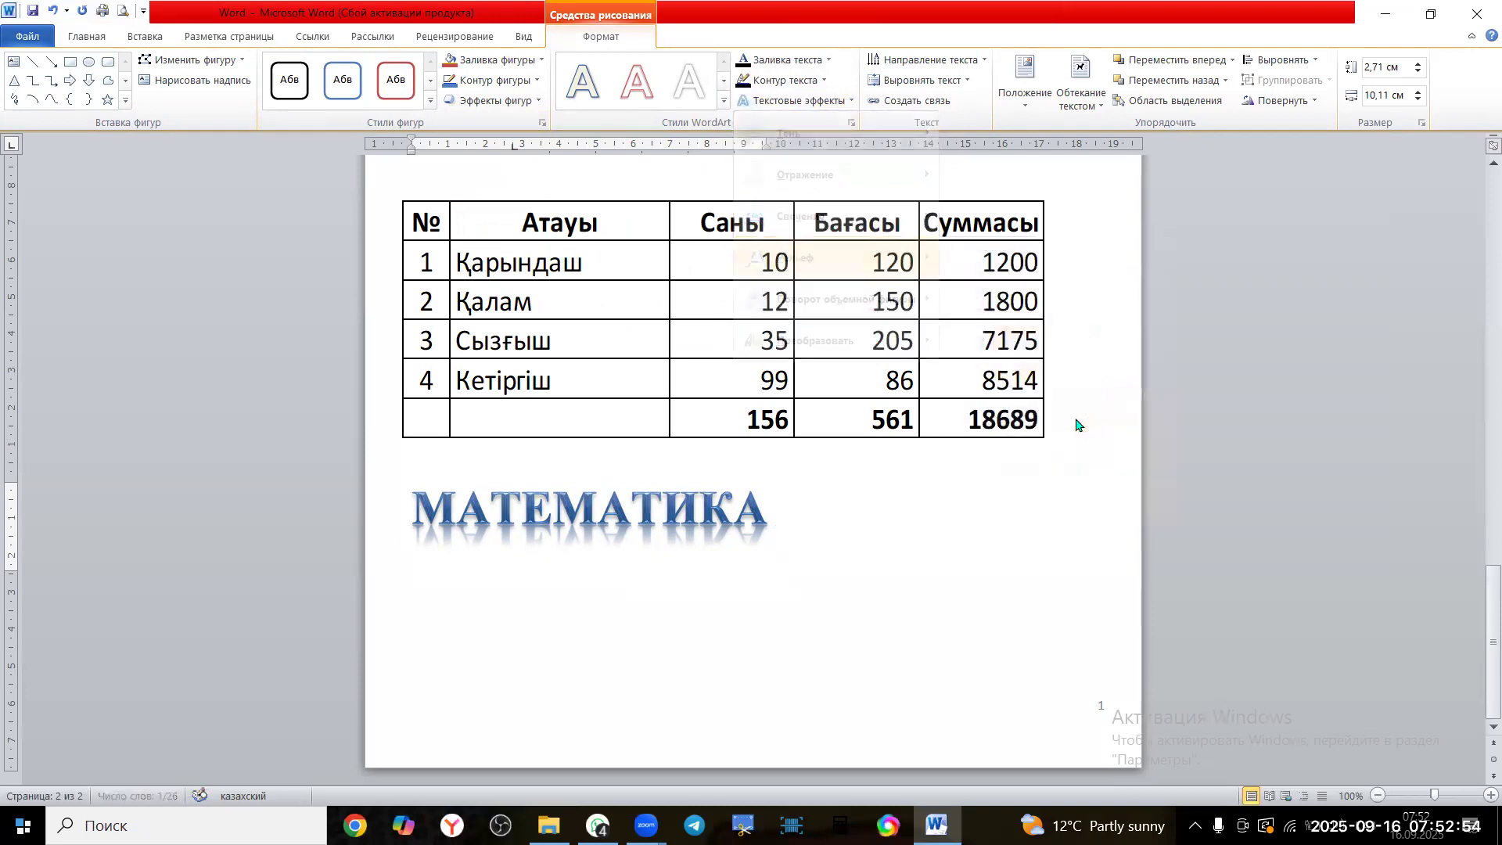
pyautogui.click(906, 538)
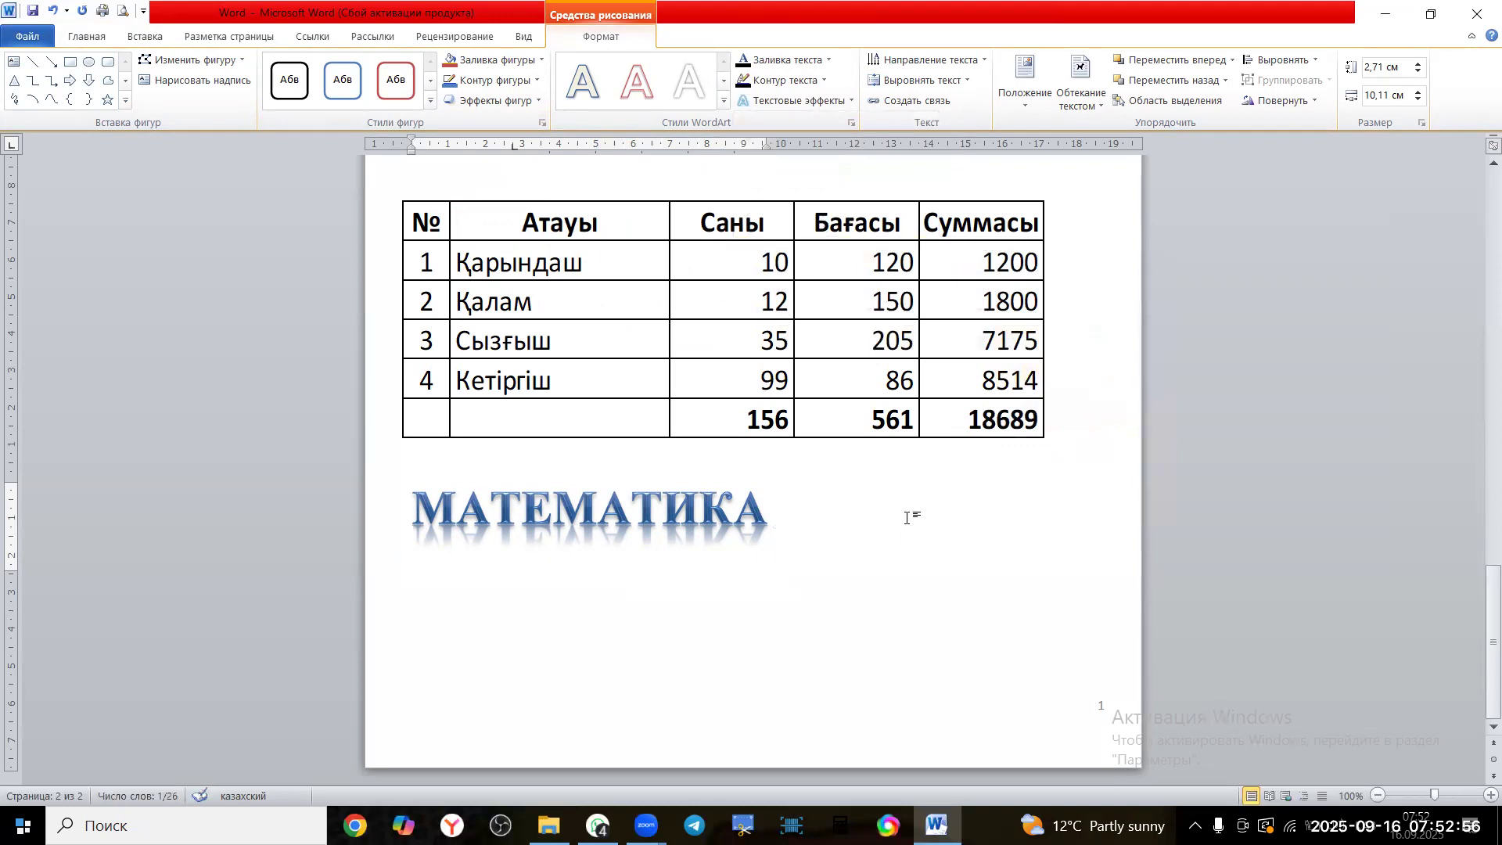
# Insert a new formula below the WordArt and build a vertical fraction with x as numerator and y as denominator
pyautogui.click(141, 39)
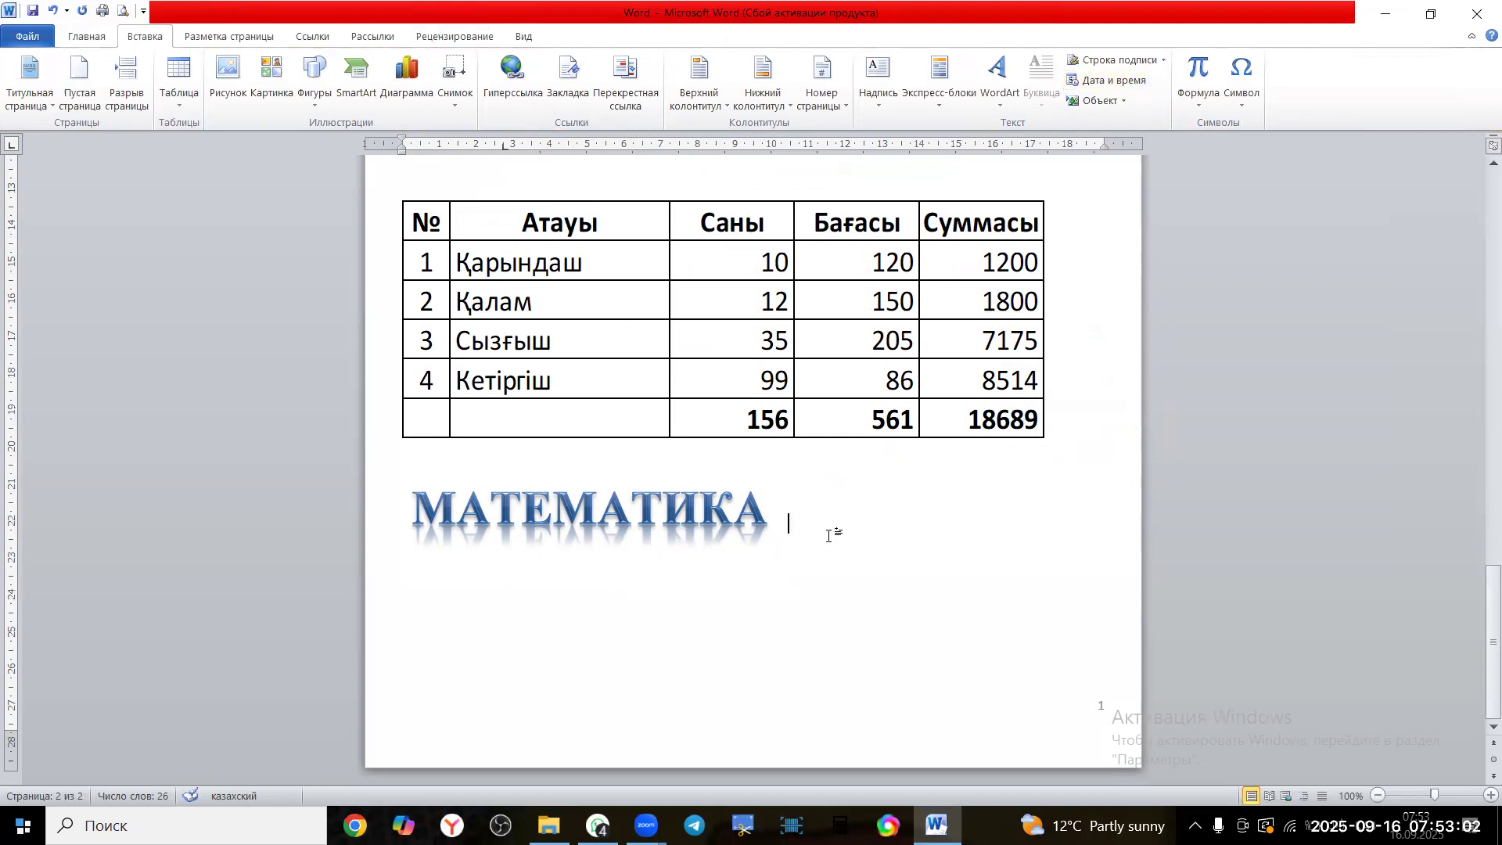
pyautogui.click(1199, 109)
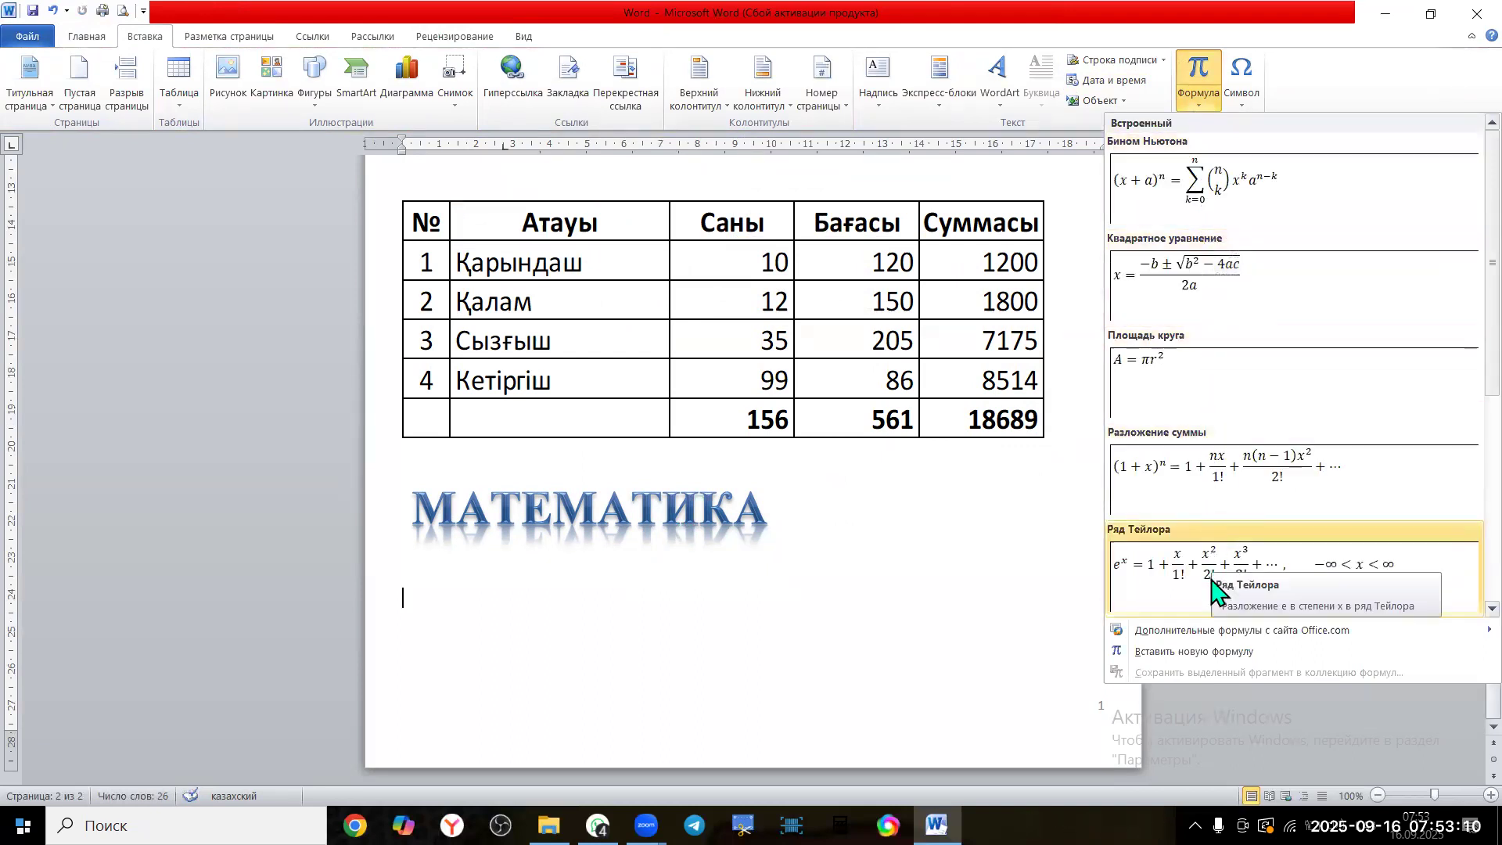
pyautogui.click(1205, 653)
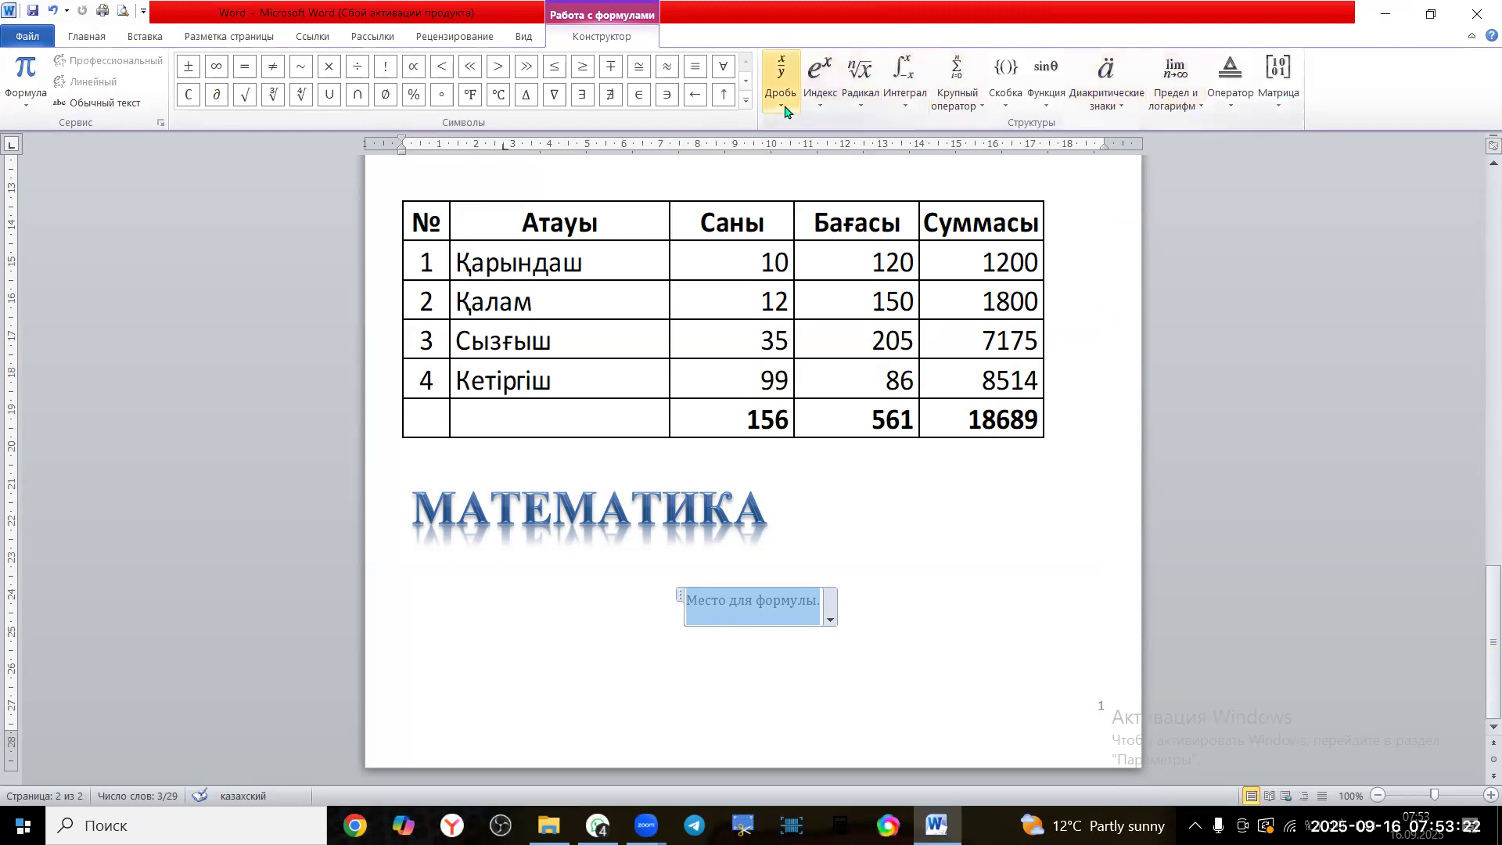
pyautogui.click(780, 74)
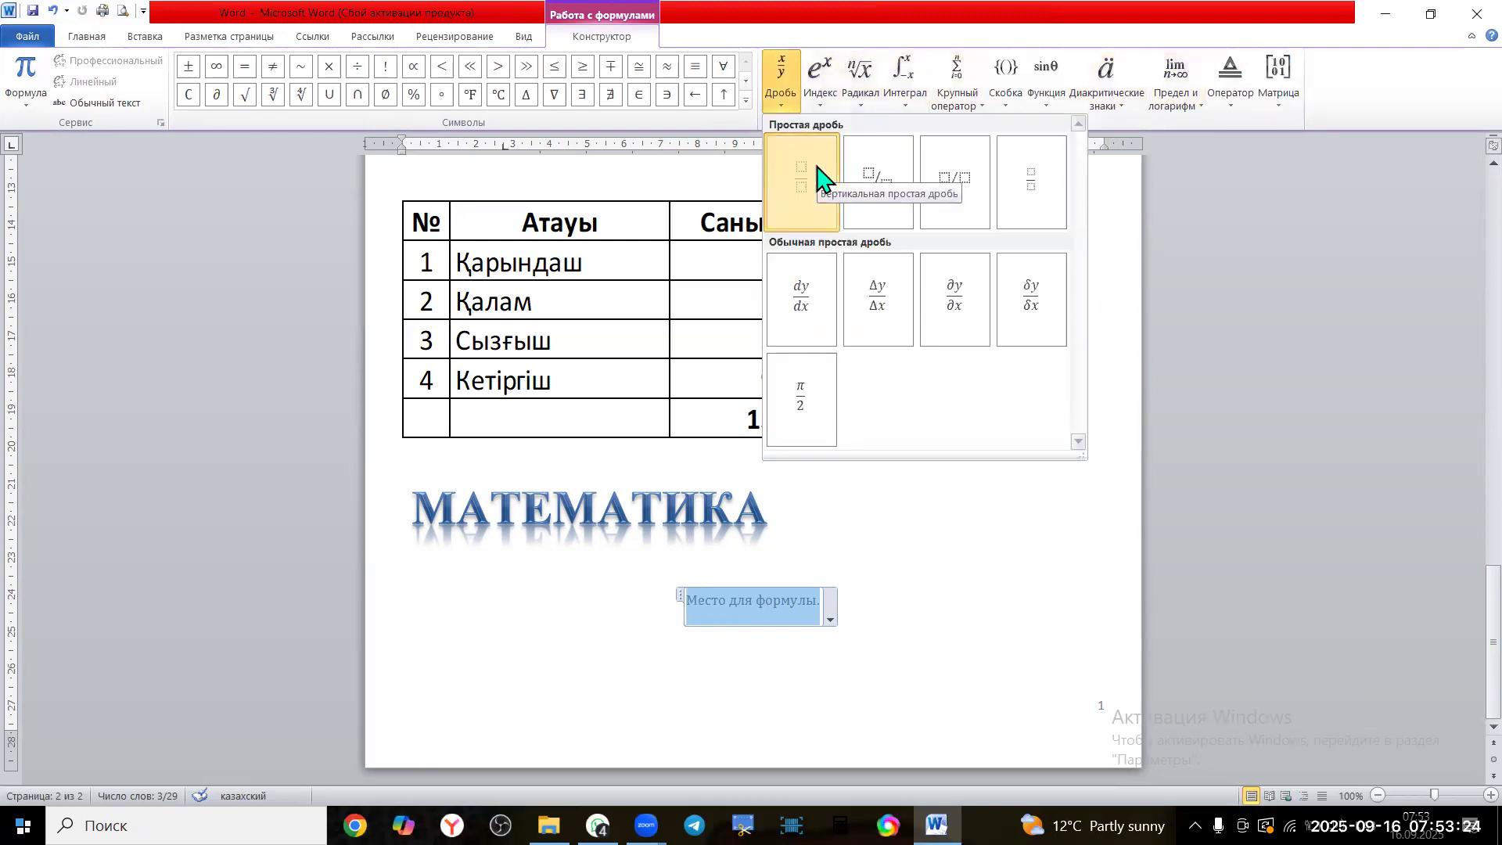
pyautogui.click(818, 160)
pyautogui.click(753, 599)
pyautogui.write('x')
pyautogui.click(754, 613)
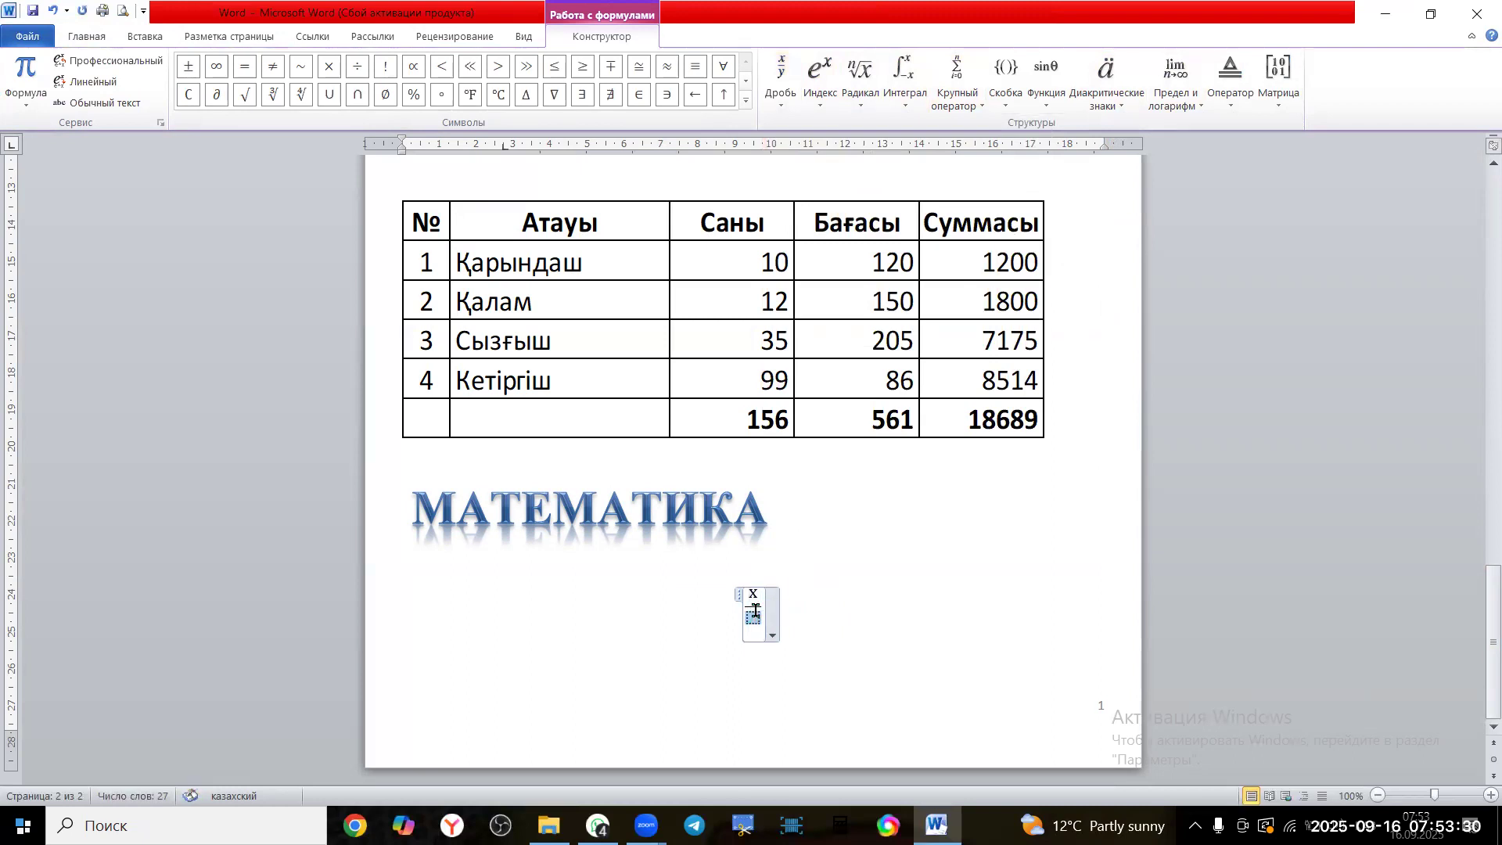
pyautogui.write('y')
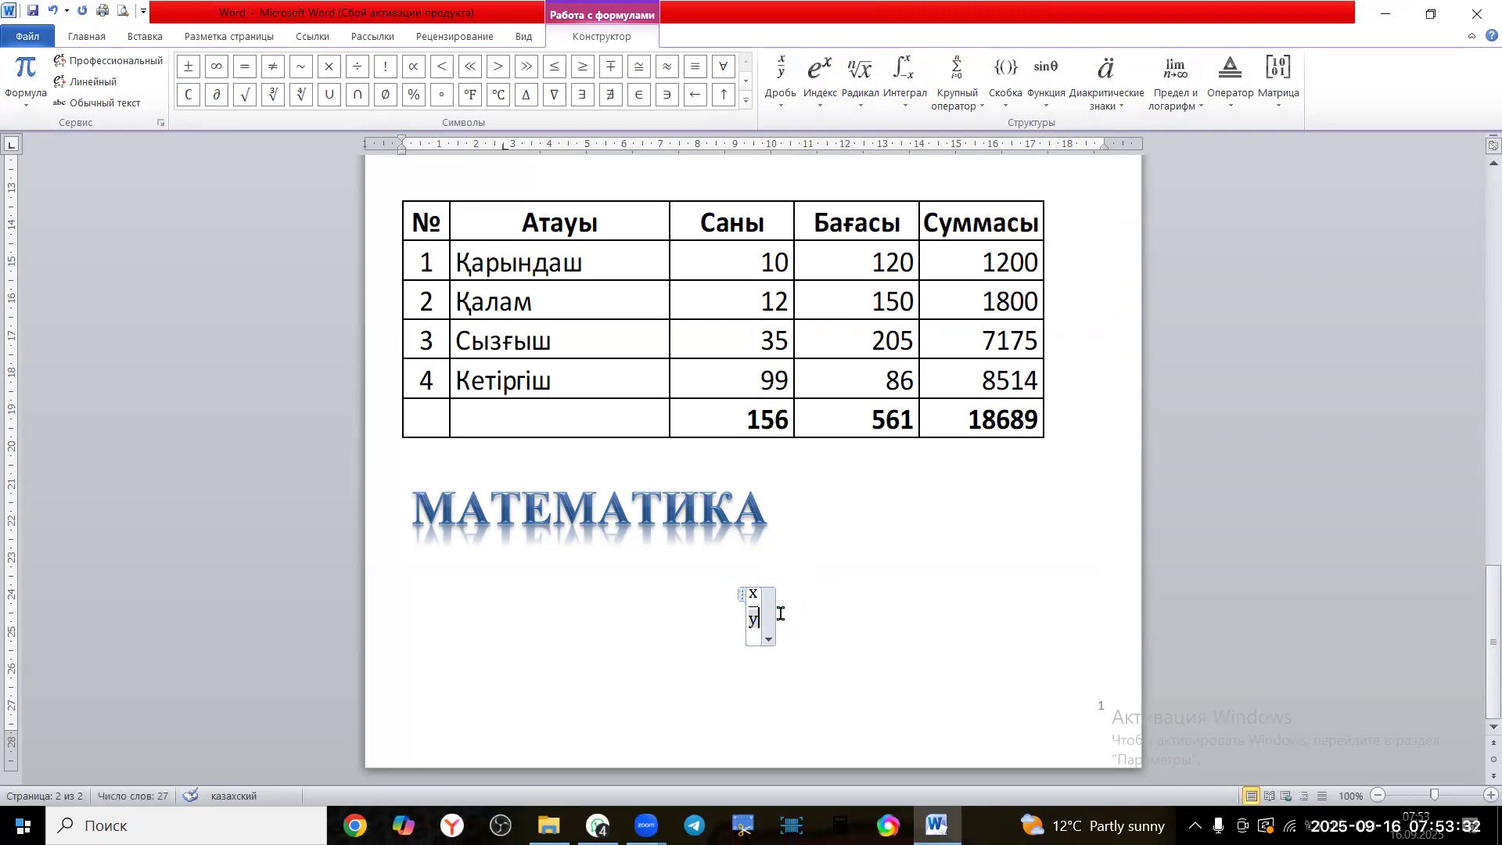
# Extend the formula after the fraction with a plus sign and c raised to the superscript 2
pyautogui.click(780, 601)
pyautogui.write('+')
pyautogui.click(835, 113)
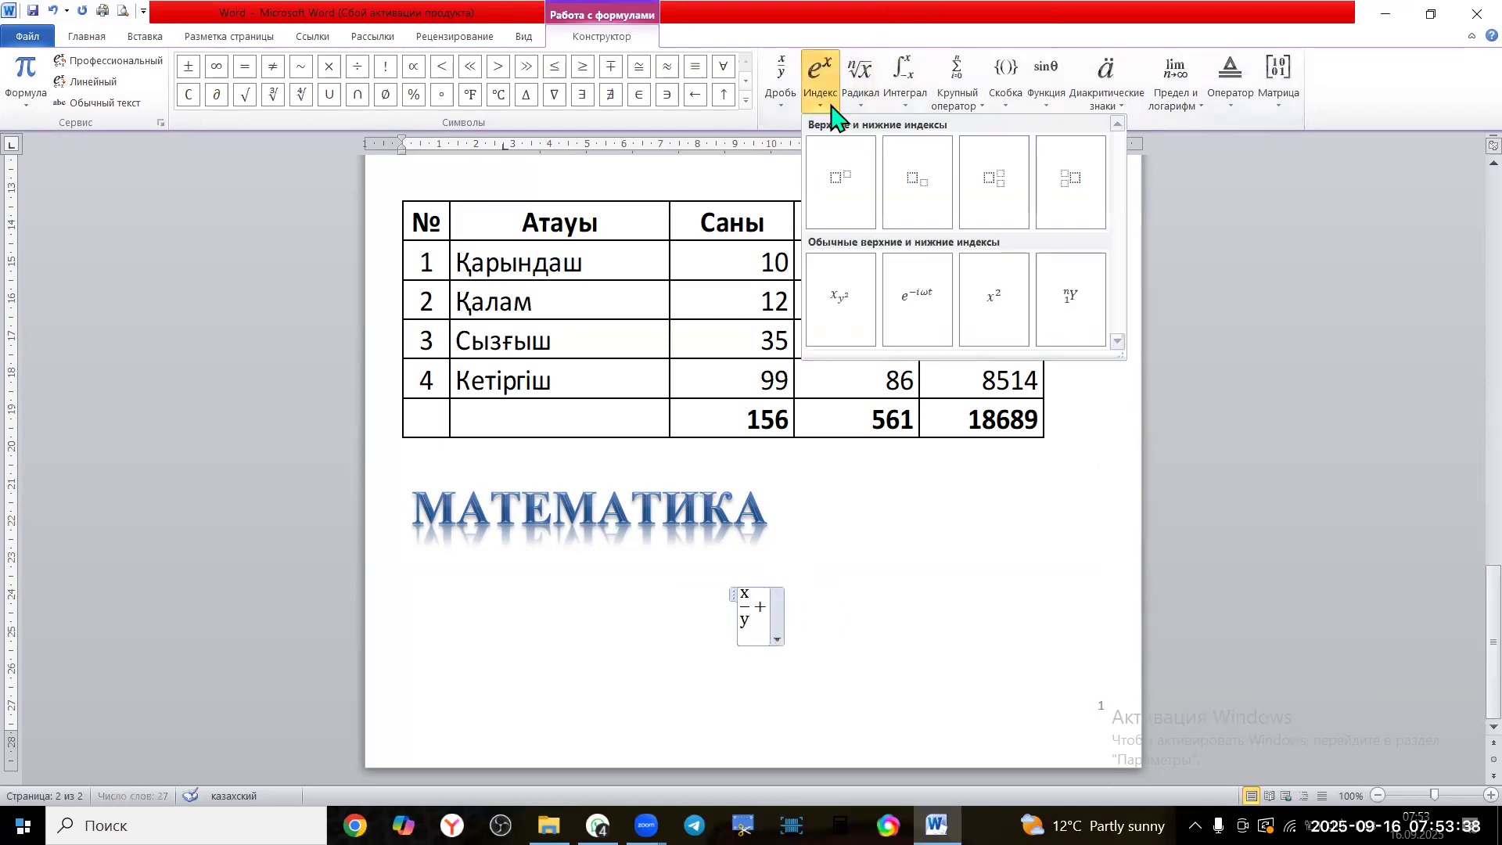
pyautogui.click(835, 215)
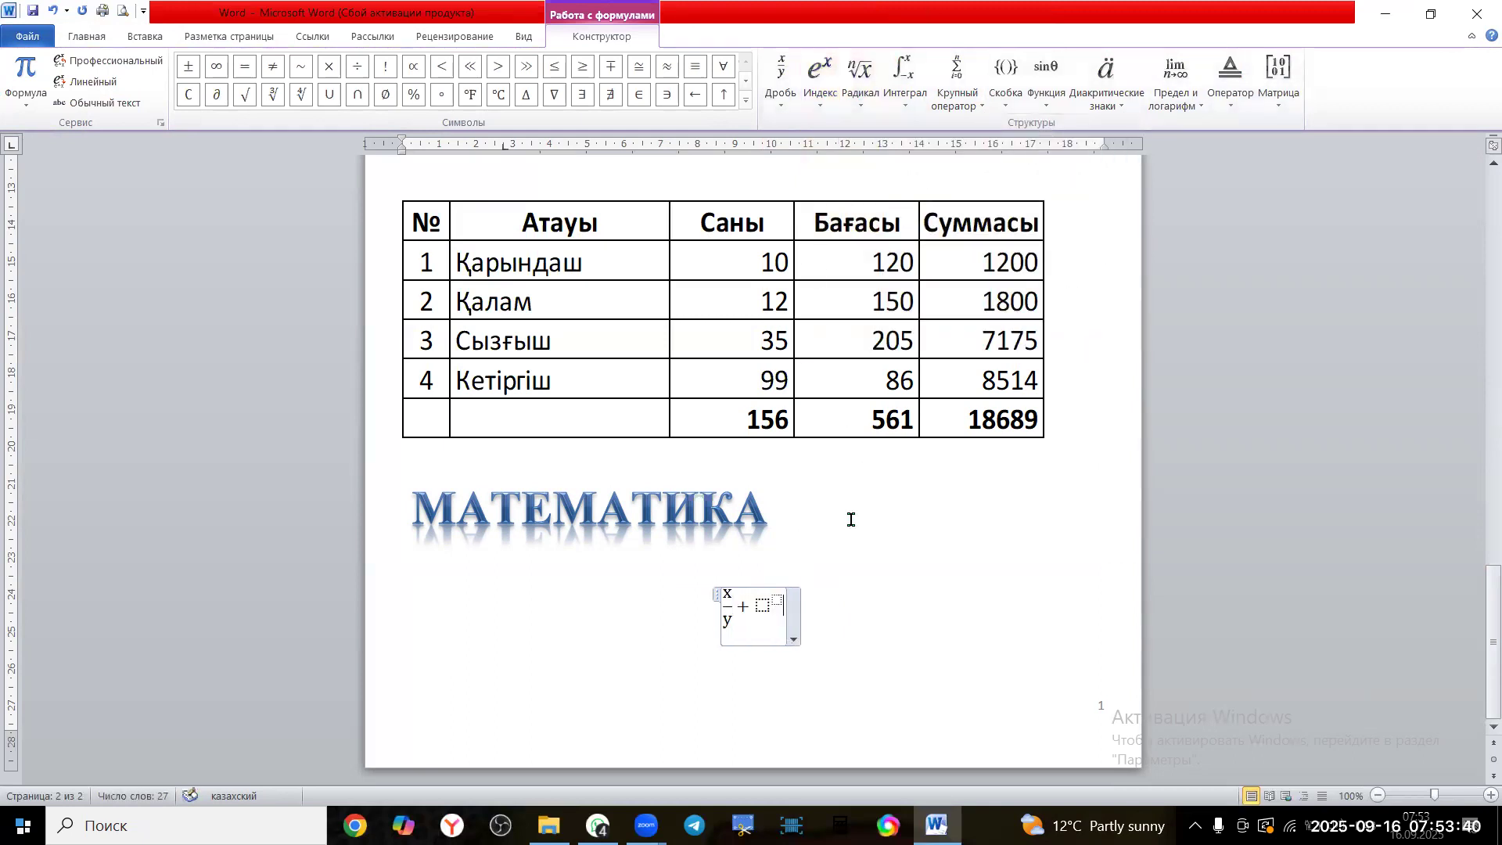
pyautogui.write('c')
pyautogui.click(773, 600)
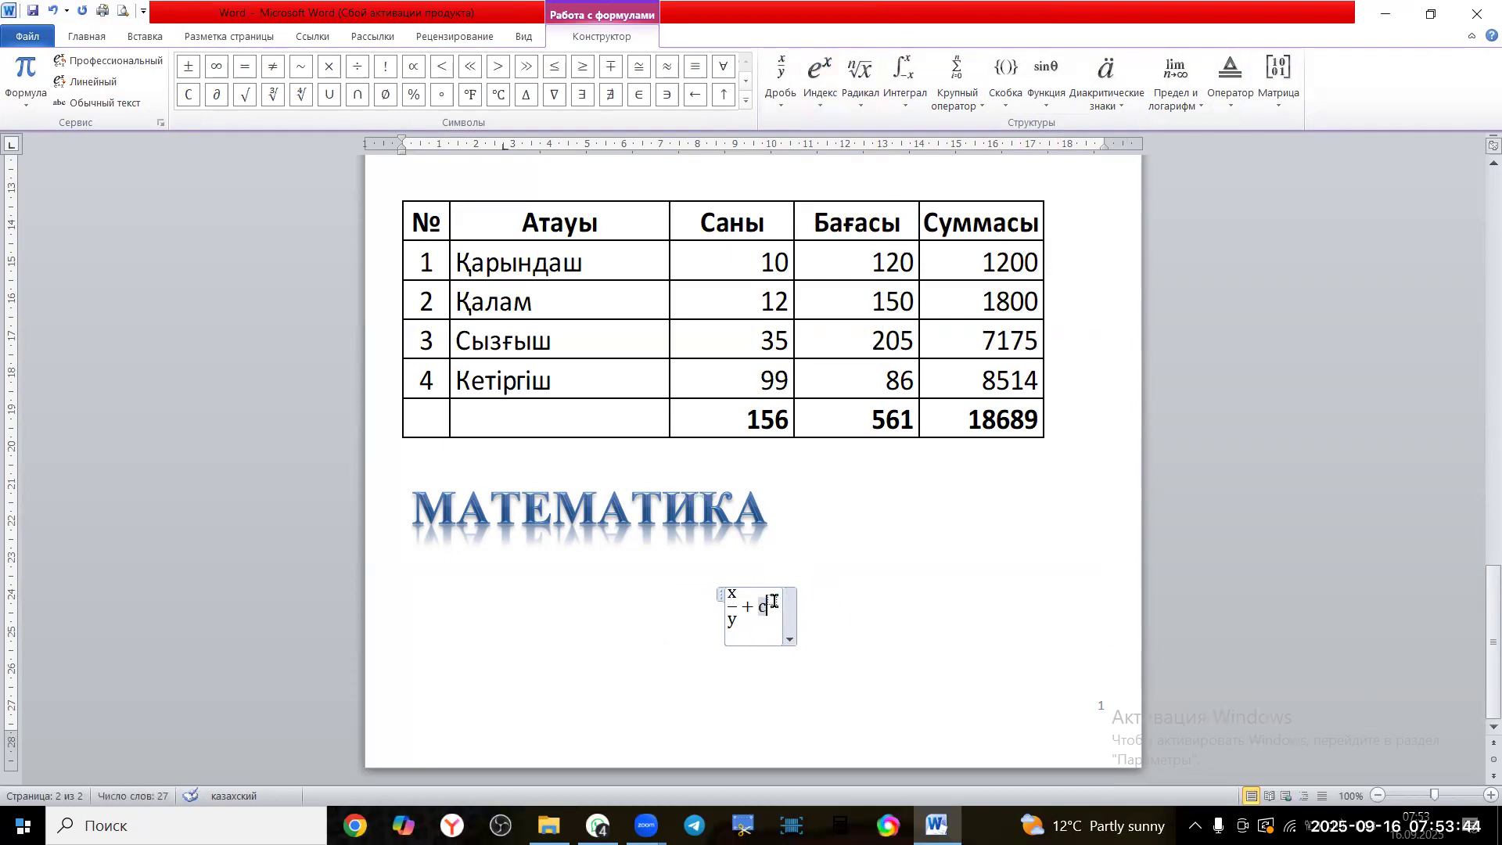
pyautogui.write('2')
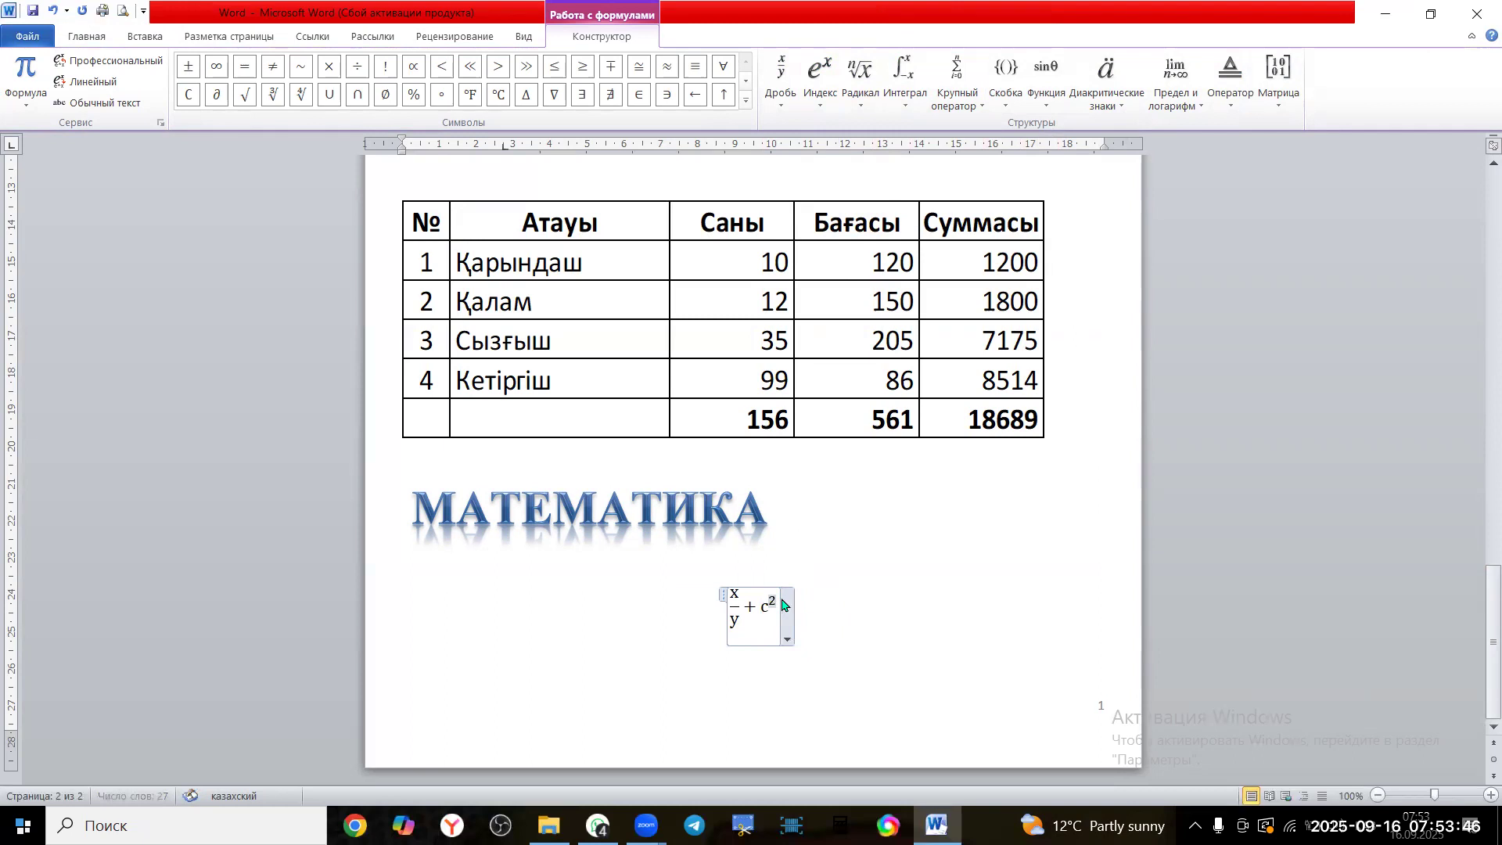
# Add a radical of degree 3 with a under the root to the formula, and place the cursor below it
pyautogui.click(859, 100)
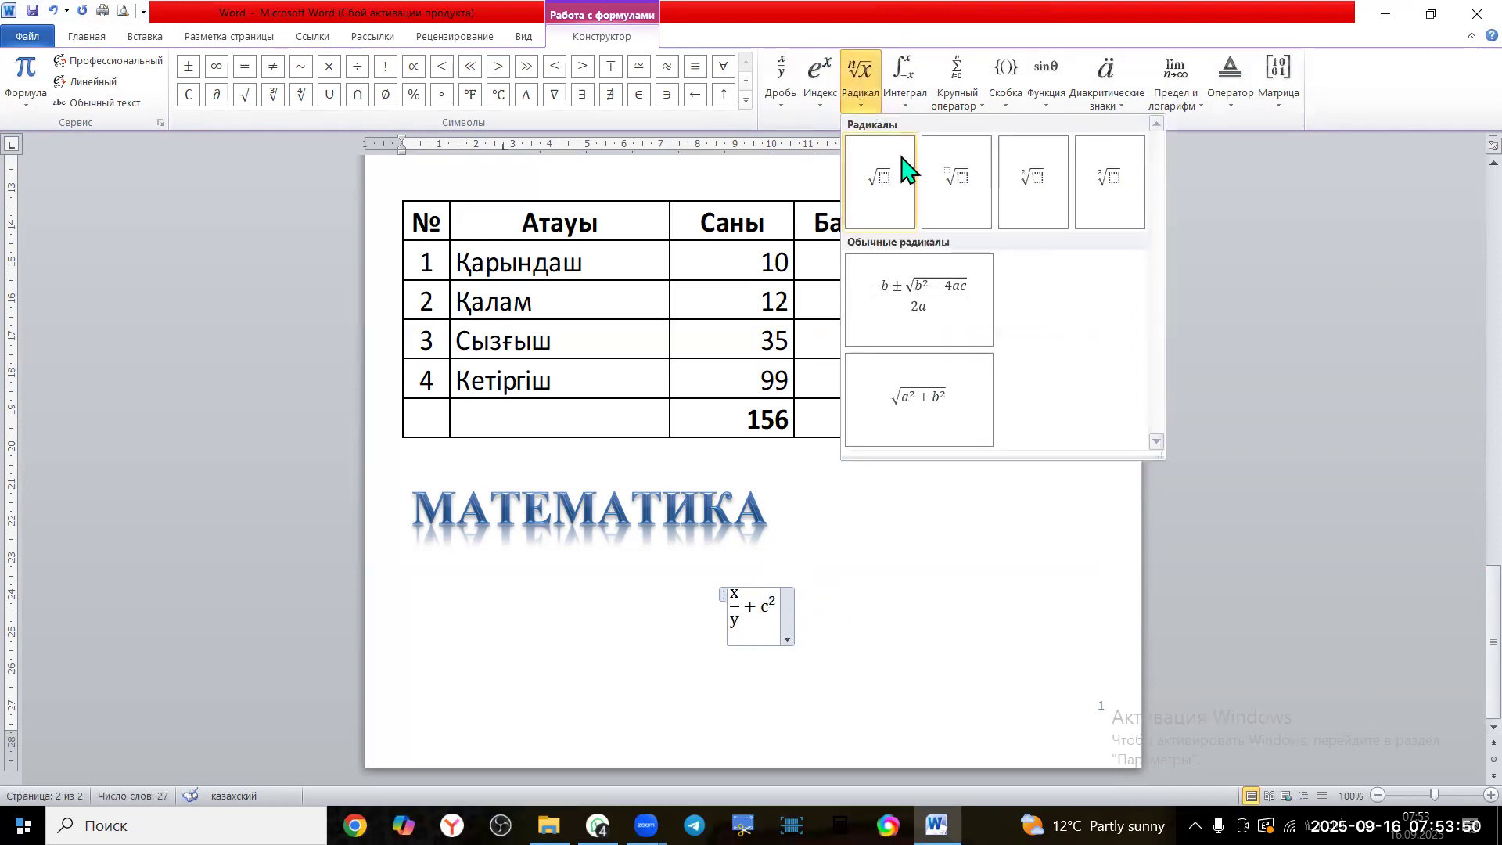
pyautogui.click(948, 192)
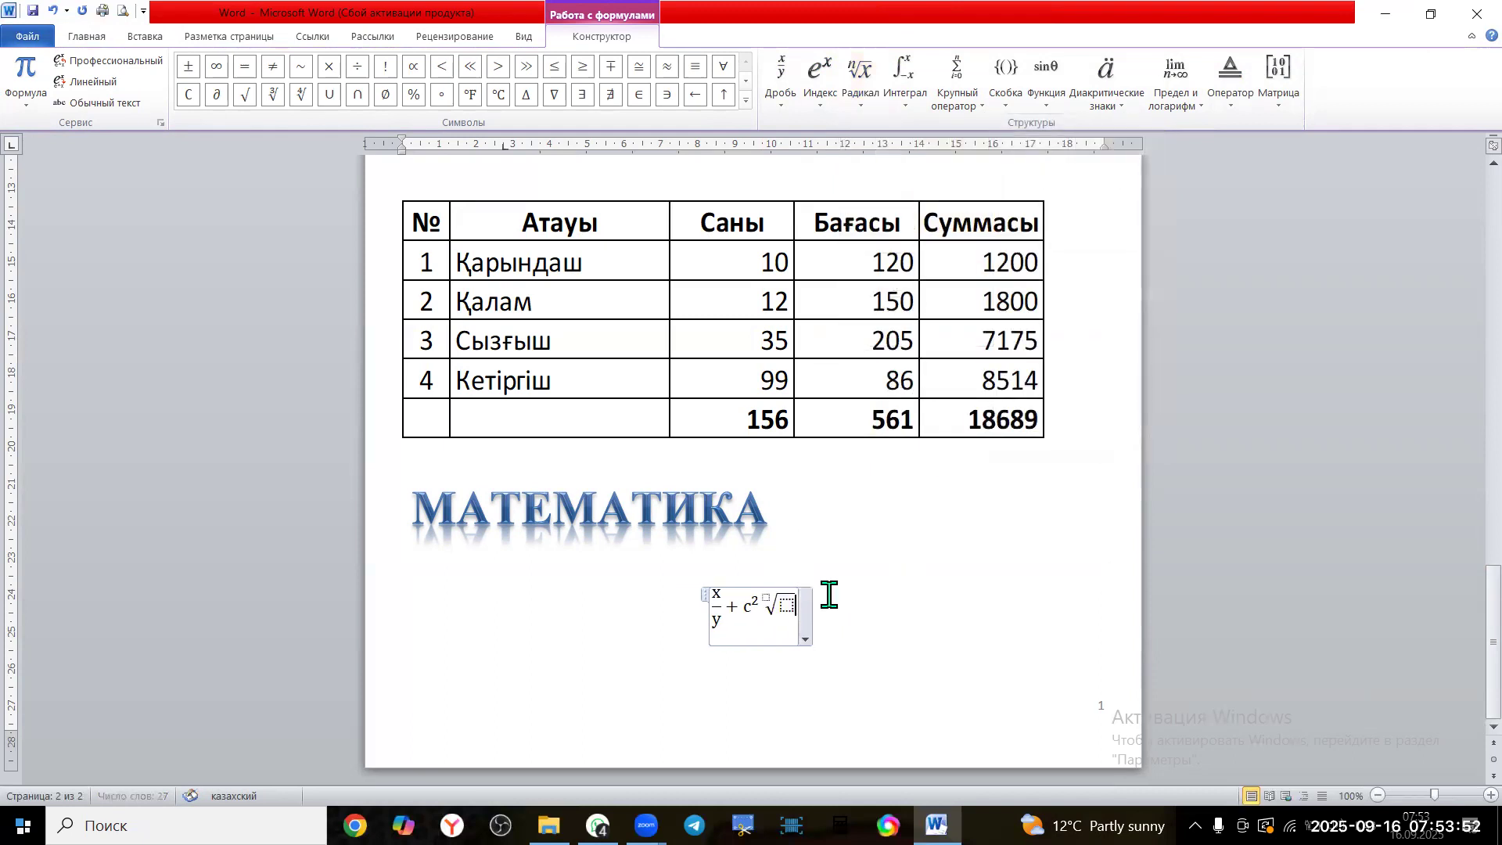
pyautogui.click(766, 599)
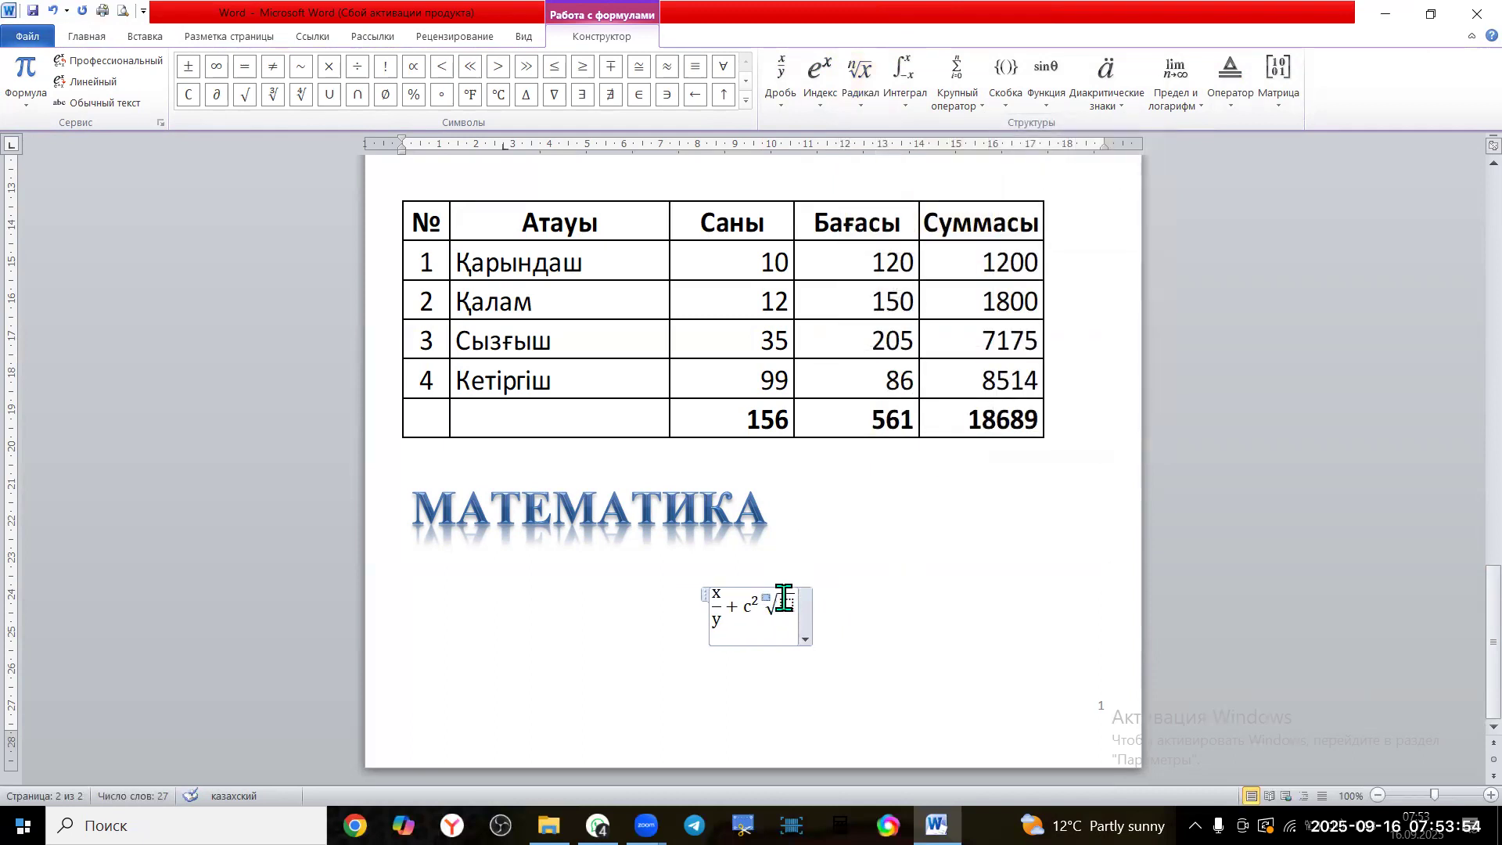
pyautogui.write('3')
pyautogui.click(783, 603)
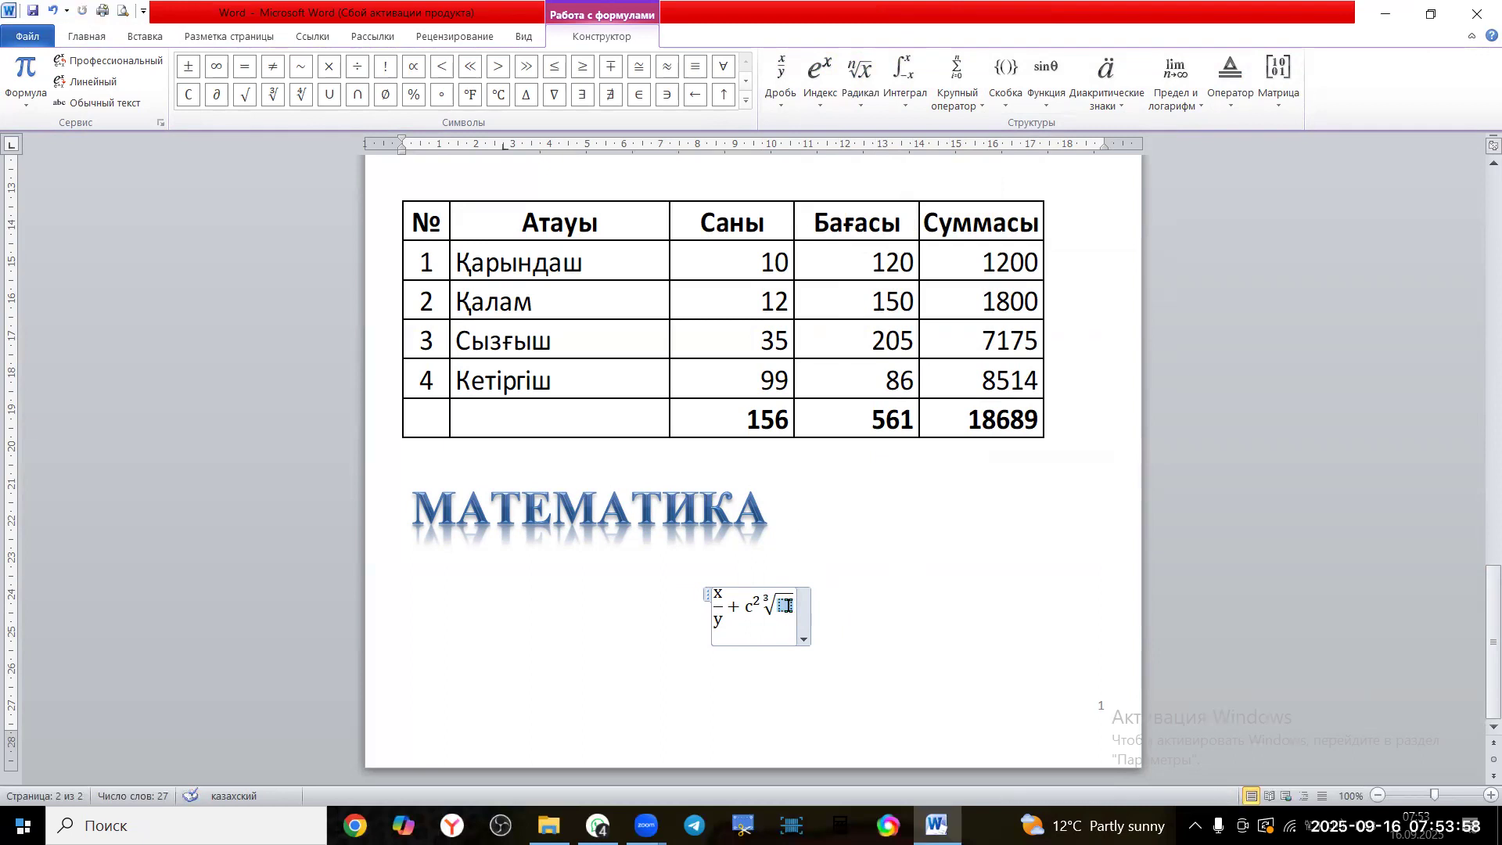
pyautogui.write('ф')
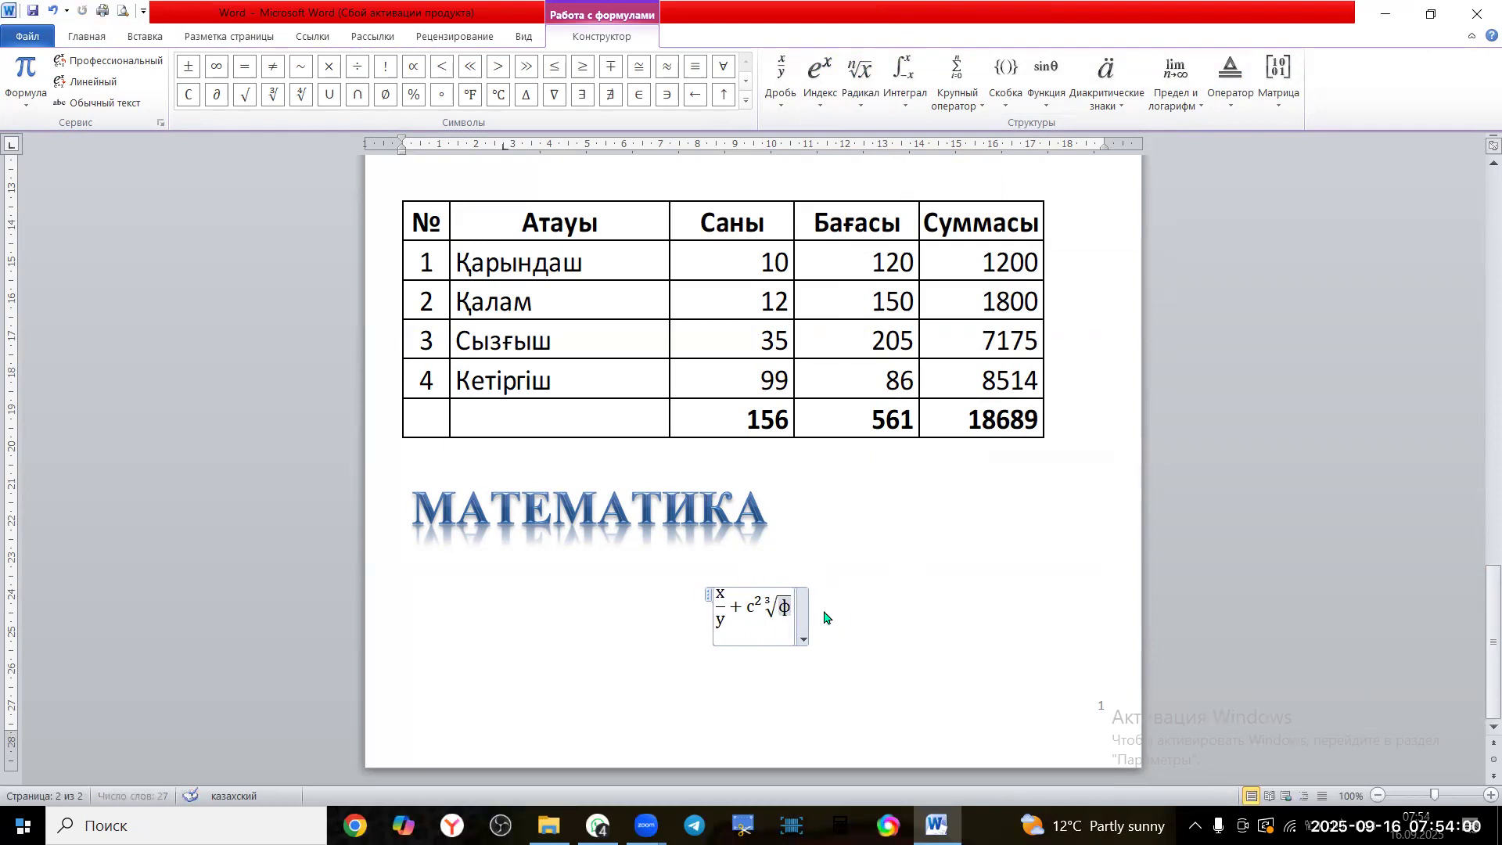
pyautogui.press('BackSpace')
pyautogui.write('a')
pyautogui.click(824, 602)
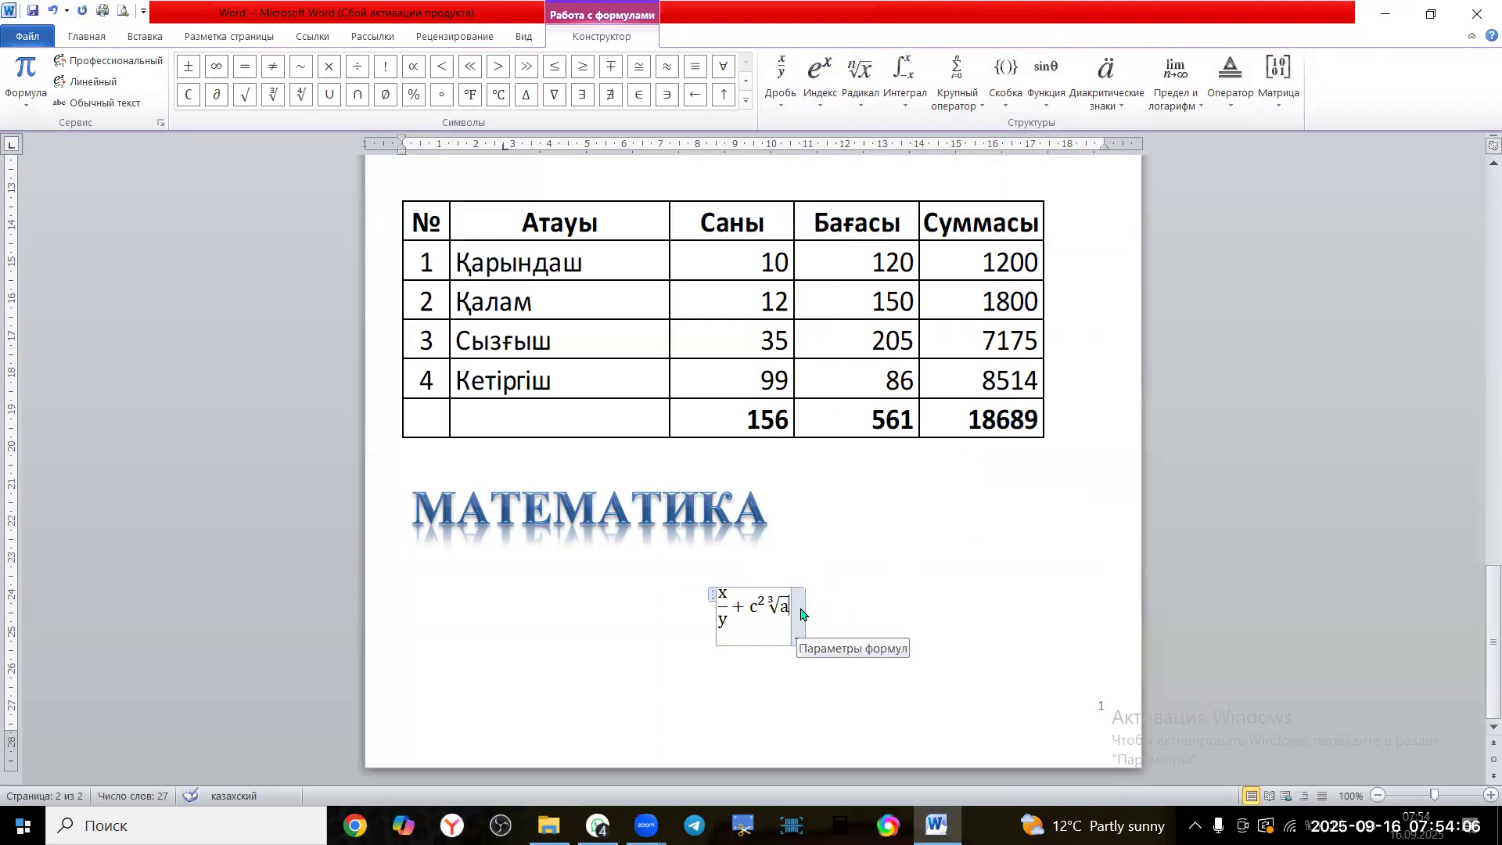
pyautogui.click(884, 588)
pyautogui.click(962, 564)
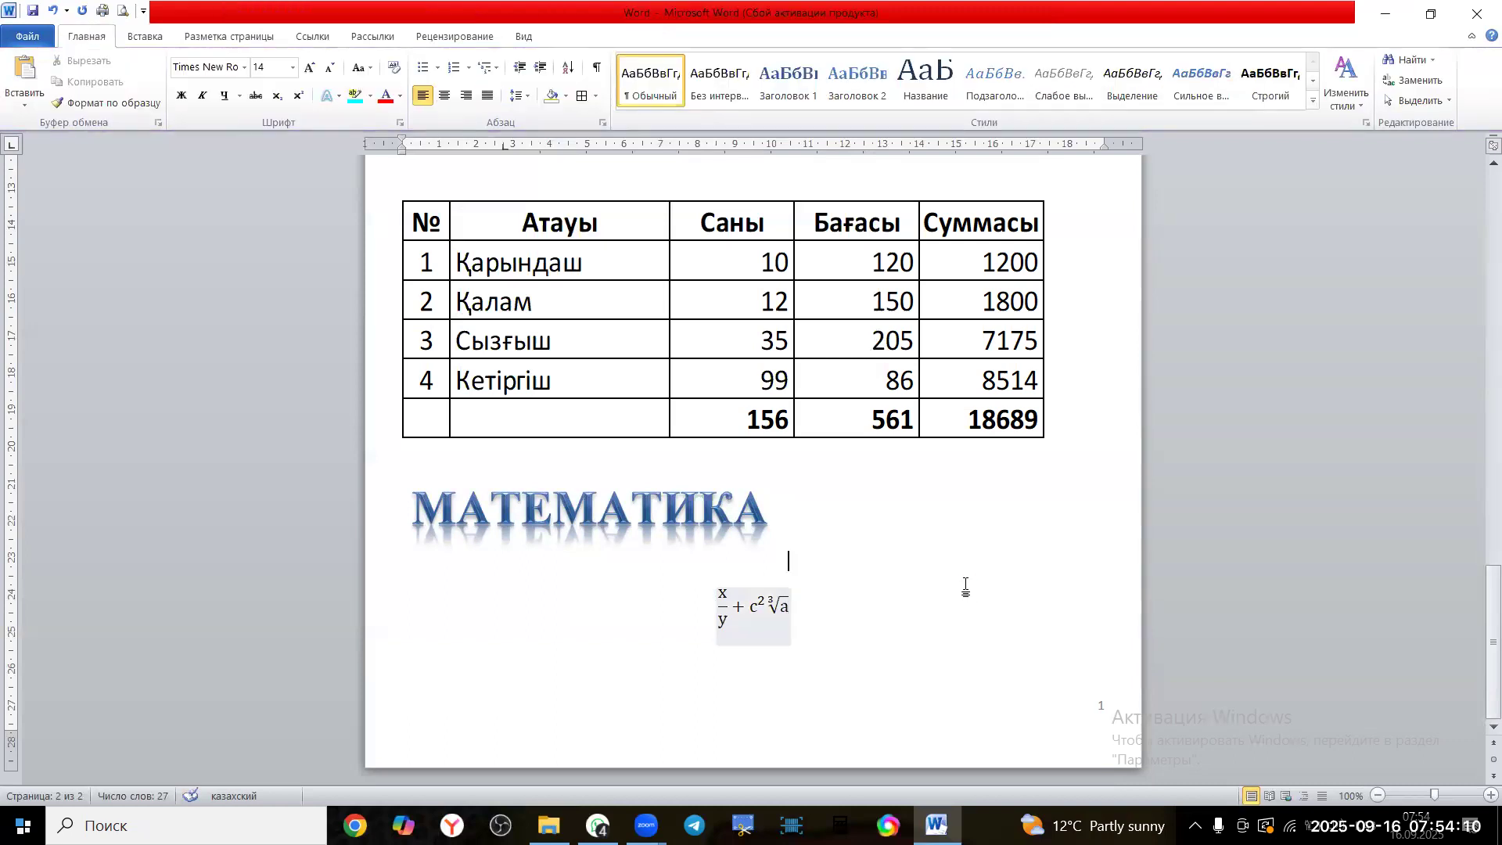
pyautogui.click(865, 594)
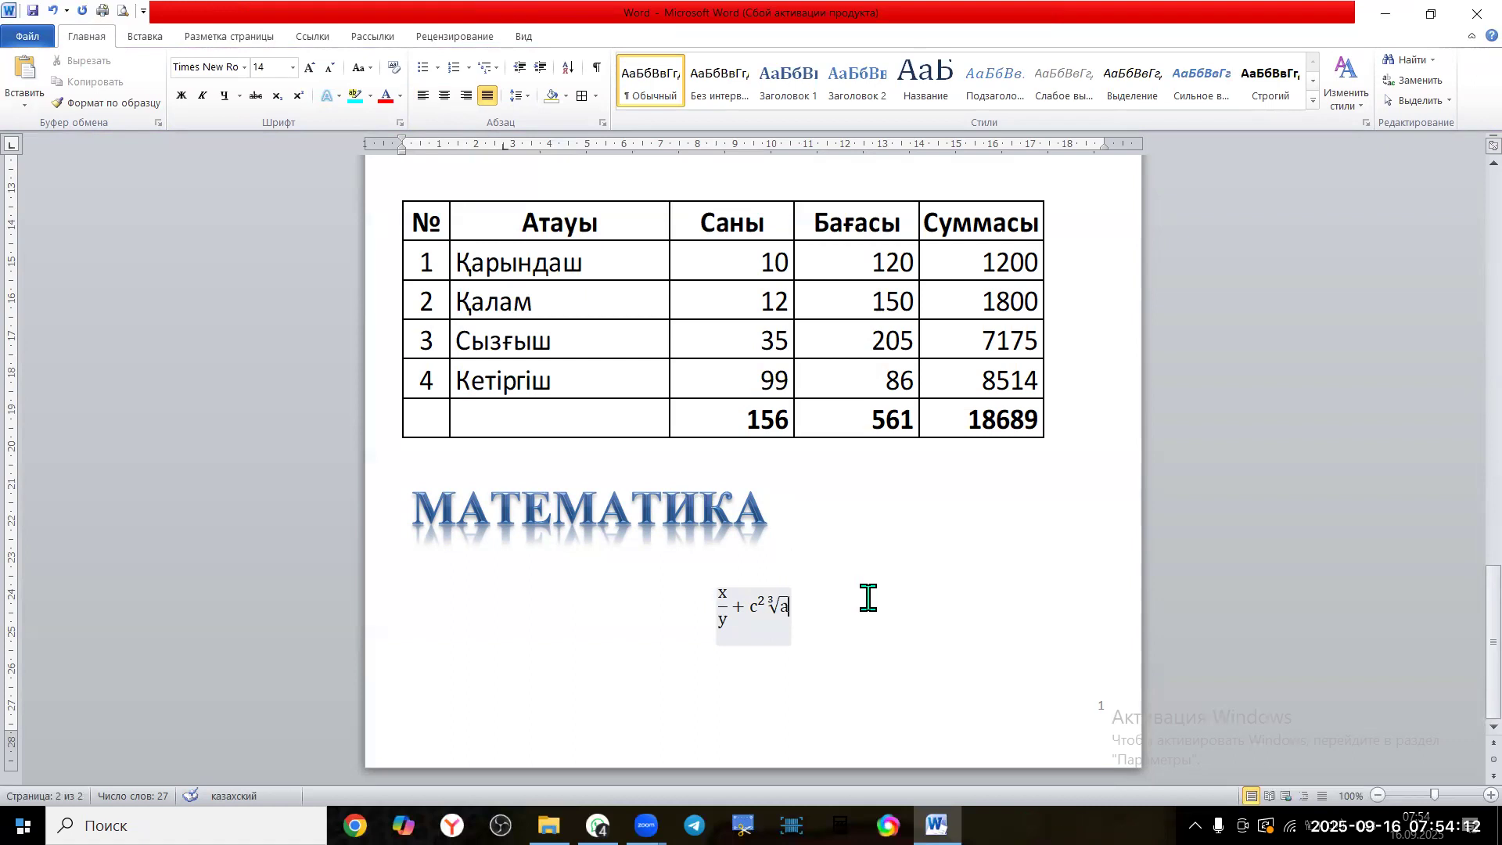
pyautogui.click(402, 656)
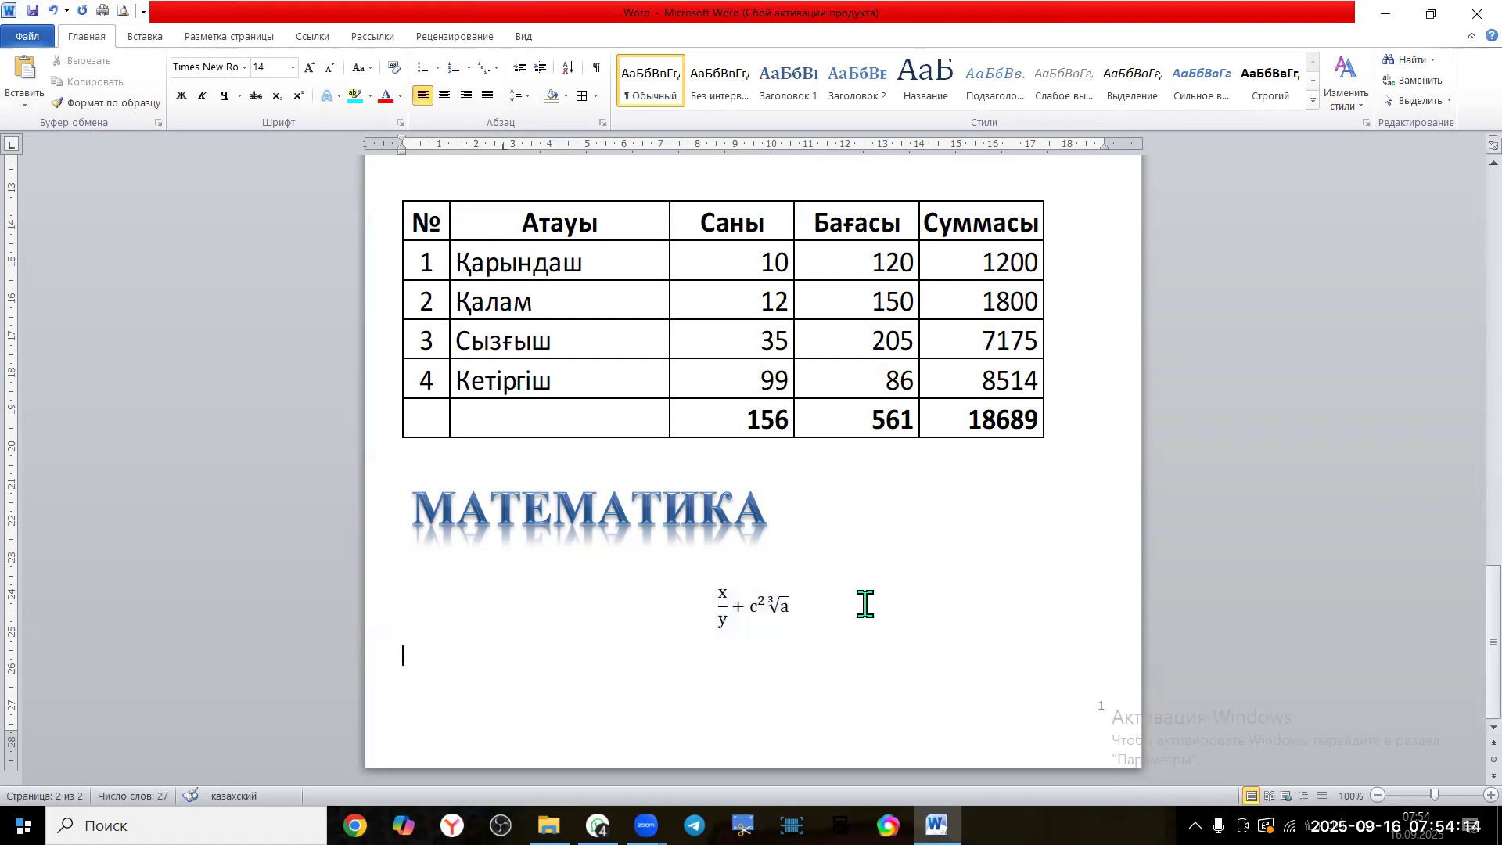
# Insert the symbols Latin Small Letter Esh (ʃ) and Flower Punctuation Mark at the start of the page after the formula
pyautogui.scroll(-3, 865, 604)
pyautogui.click(146, 36)
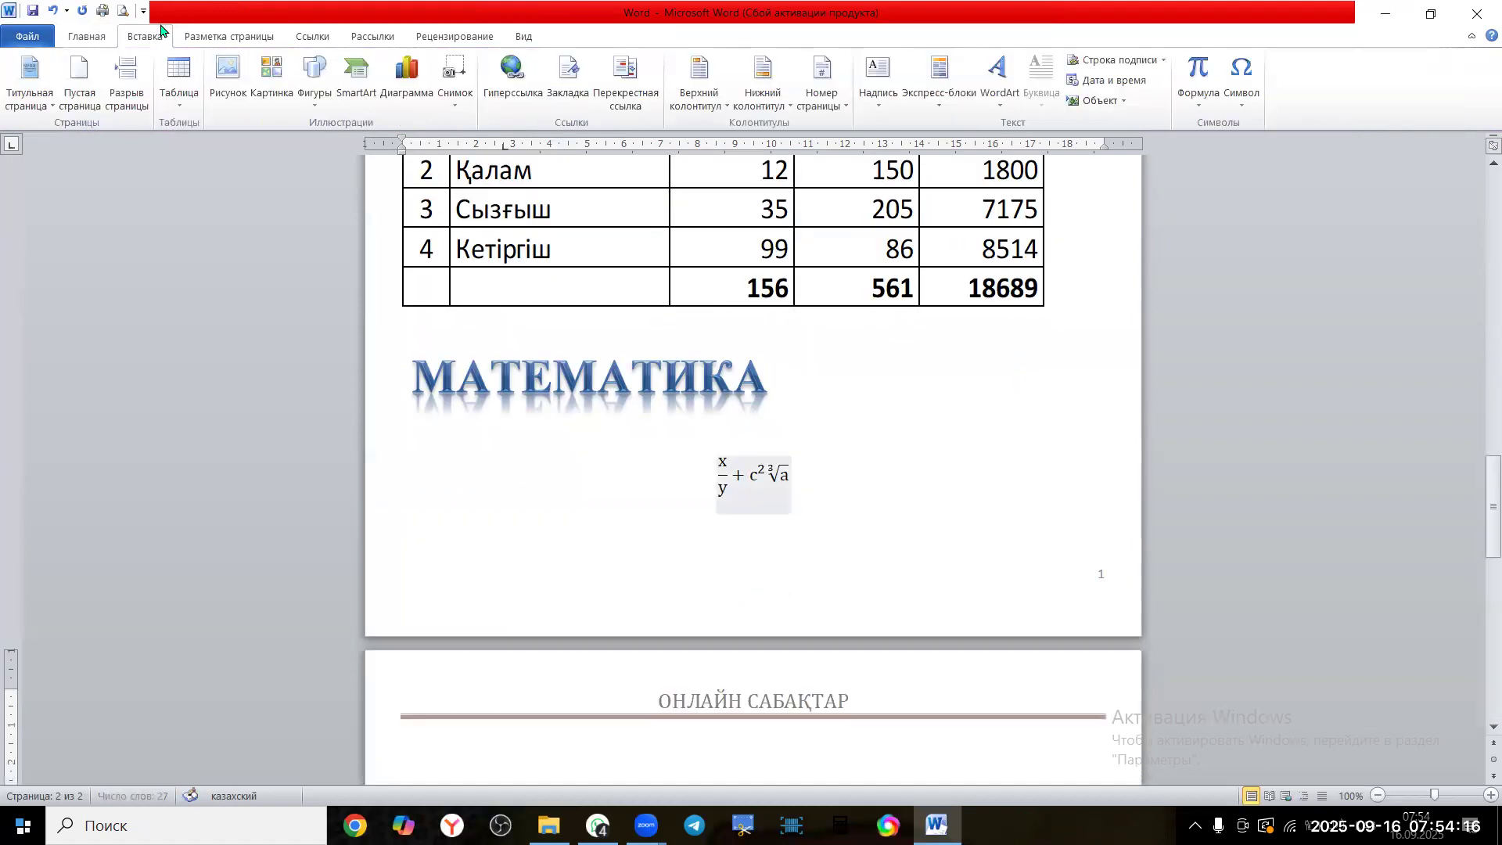
pyautogui.click(1235, 109)
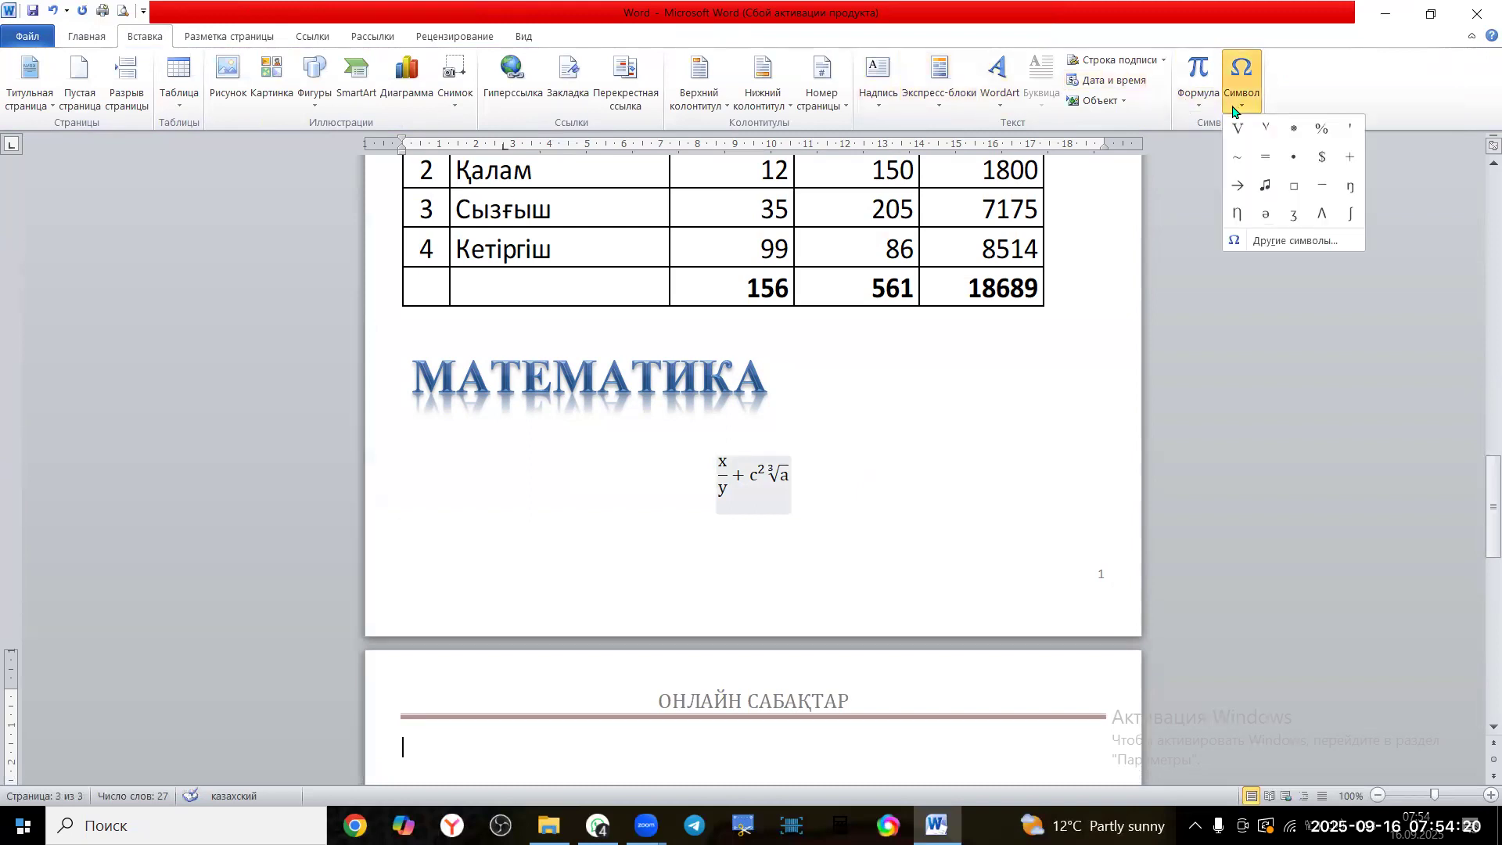
pyautogui.click(1295, 241)
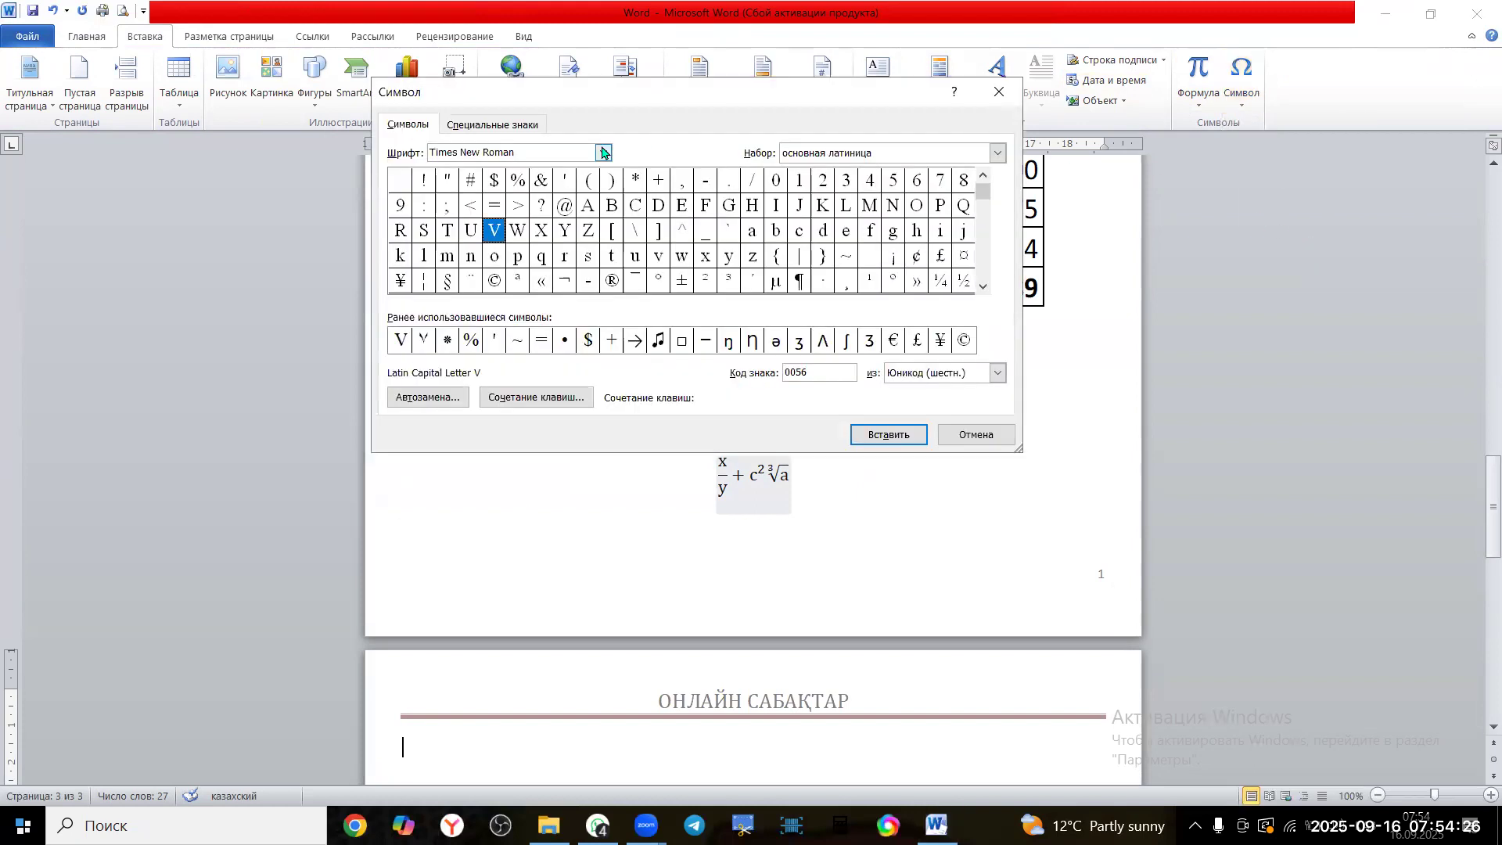
pyautogui.moveTo(979, 195)
pyautogui.mouseDown()
pyautogui.moveTo(975, 272)
pyautogui.moveTo(973, 190)
pyautogui.mouseUp()
pyautogui.click(847, 345)
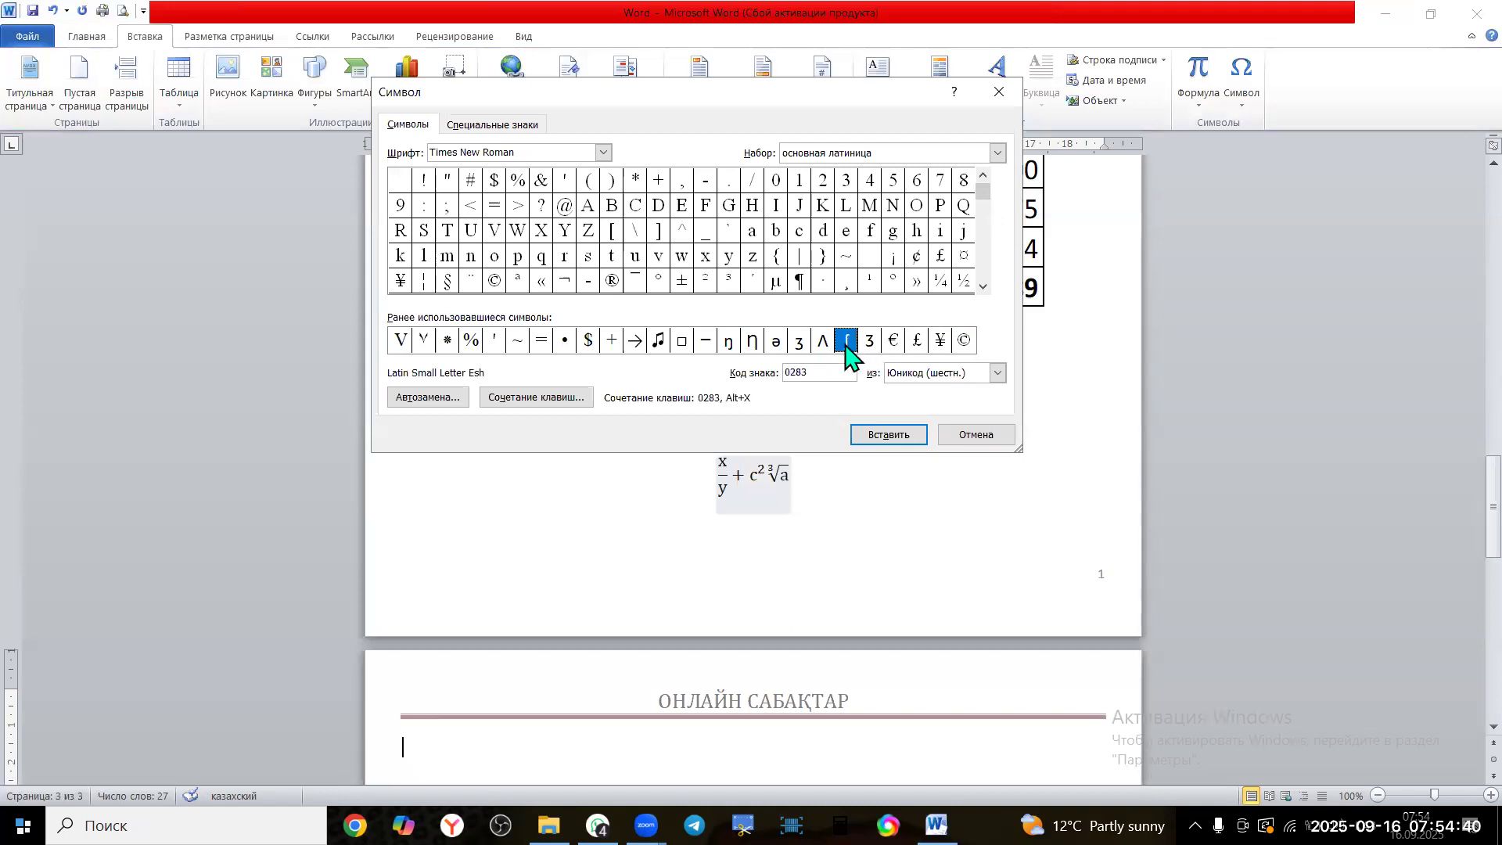
pyautogui.click(880, 434)
pyautogui.click(447, 341)
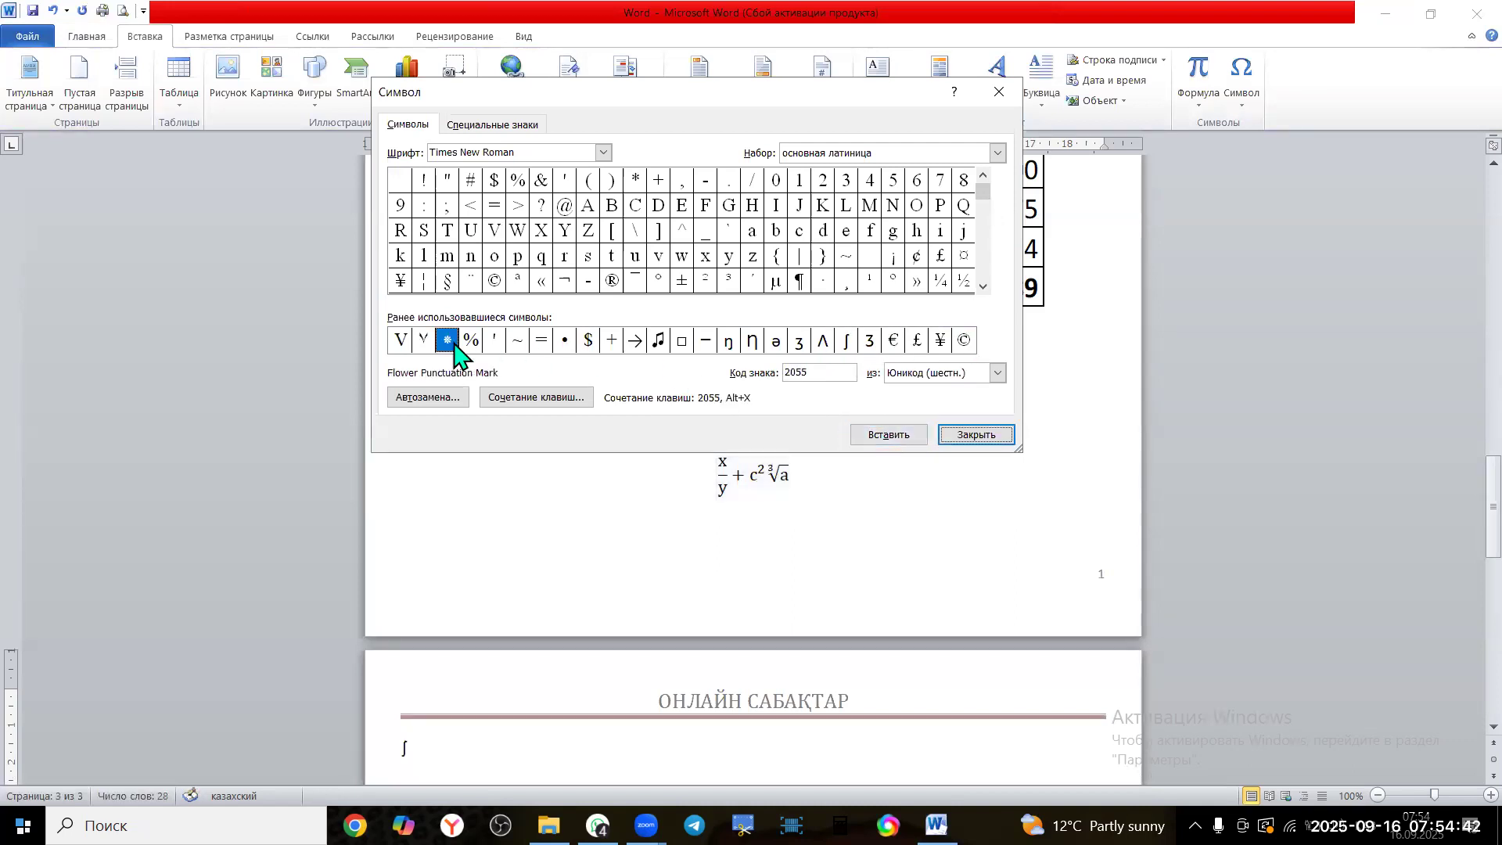
pyautogui.click(889, 435)
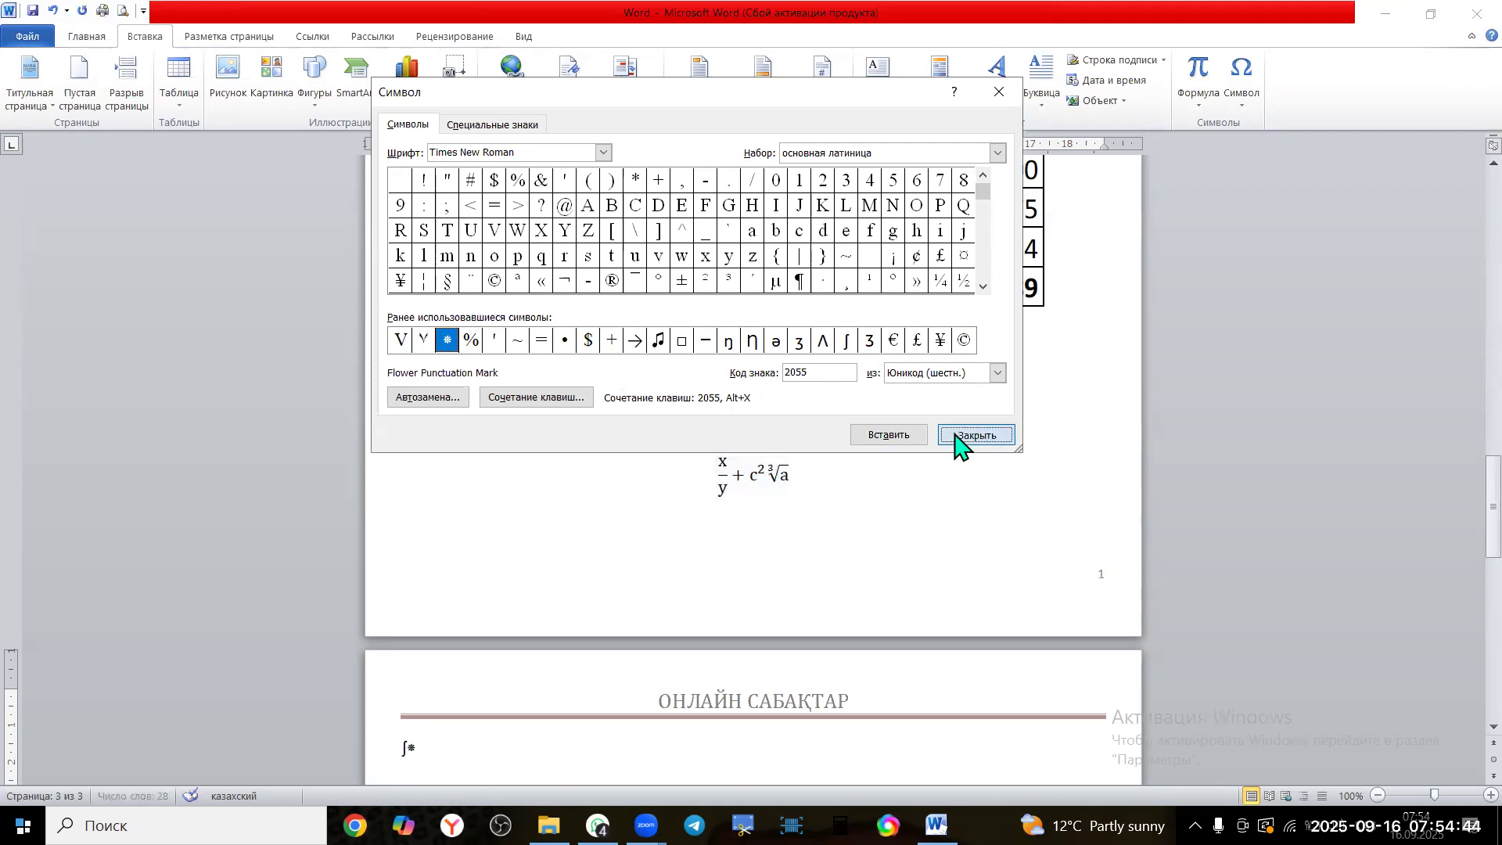
pyautogui.click(966, 436)
# Examine the theme effects and column presets, and the margins, orientation and application scope in the page setup settings
pyautogui.scroll(-5, 915, 461)
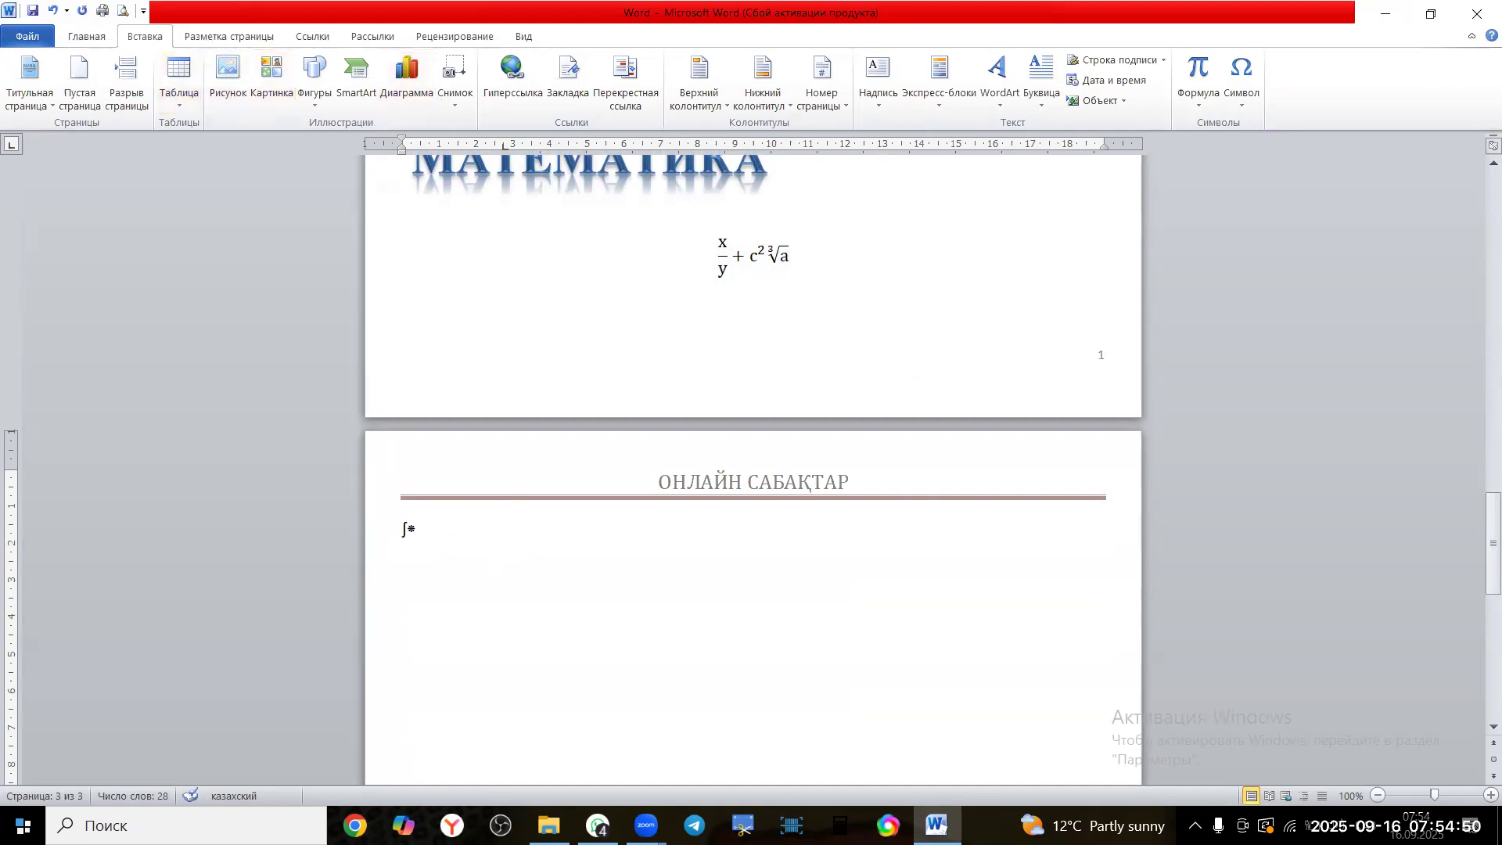
pyautogui.click(222, 37)
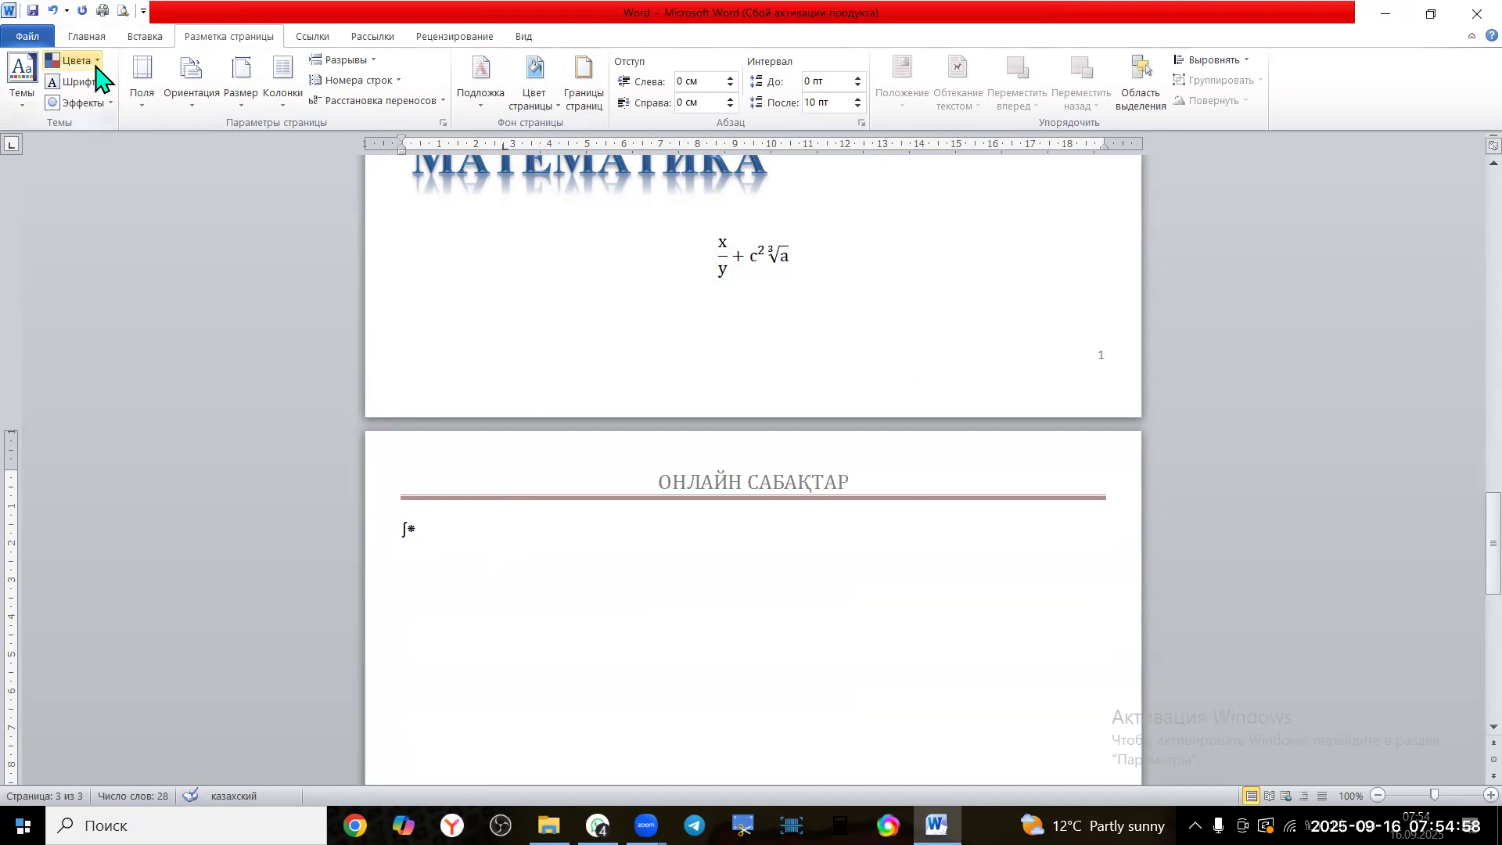
pyautogui.click(109, 105)
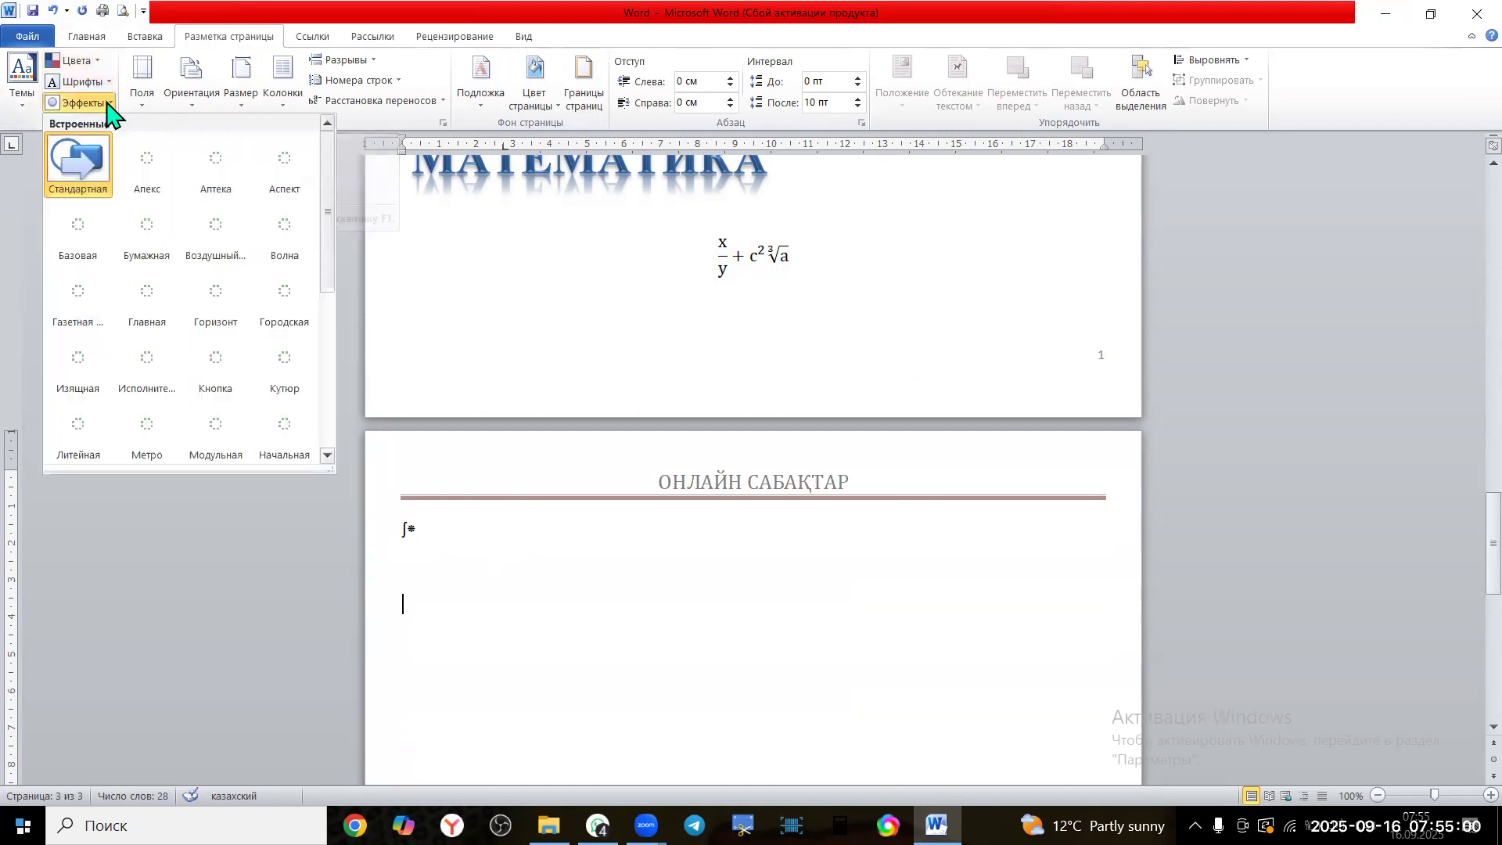
pyautogui.click(109, 105)
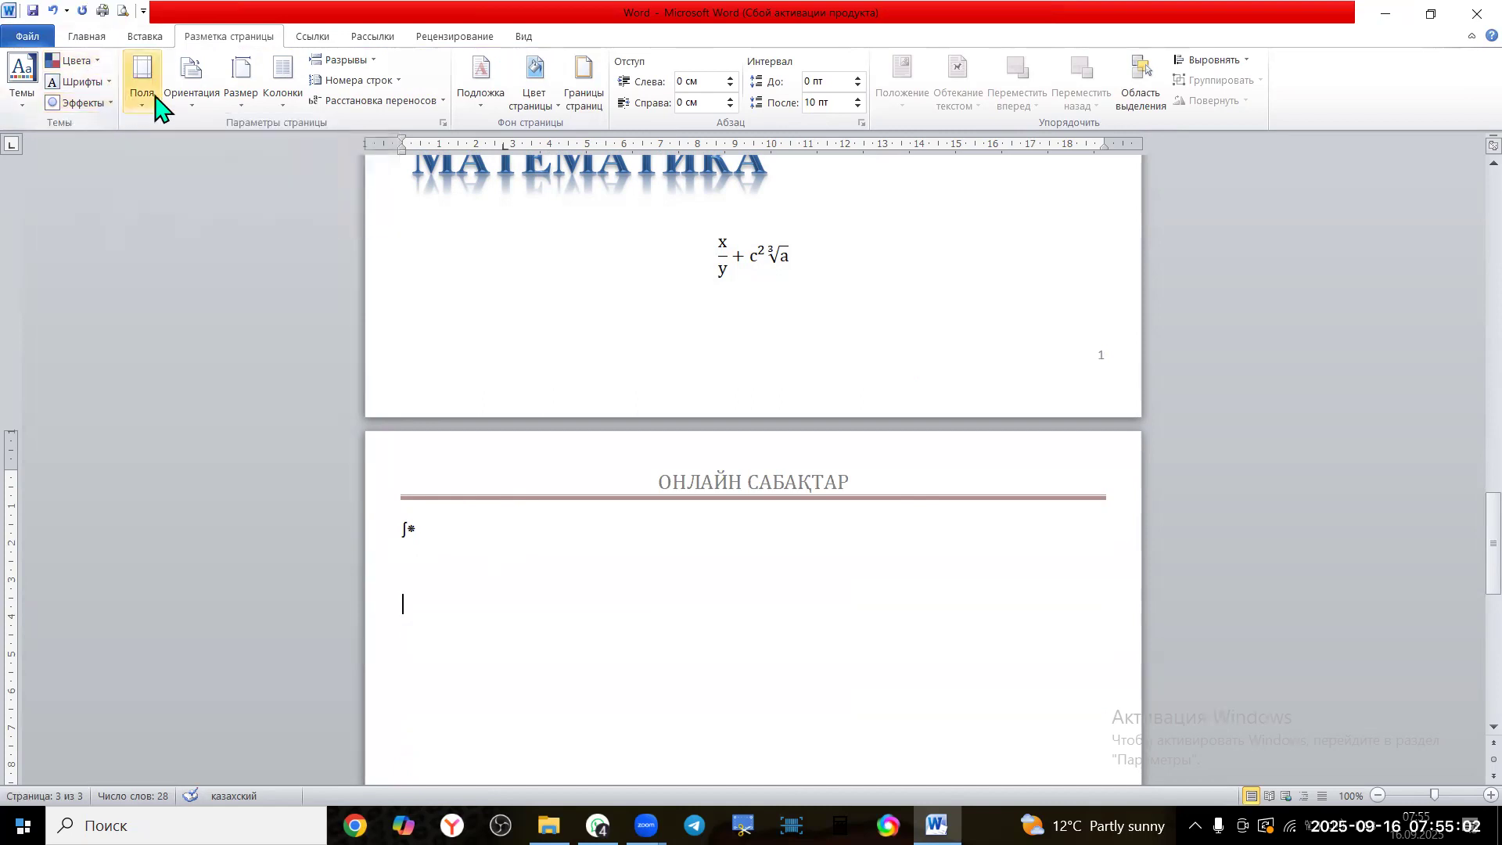
pyautogui.click(284, 102)
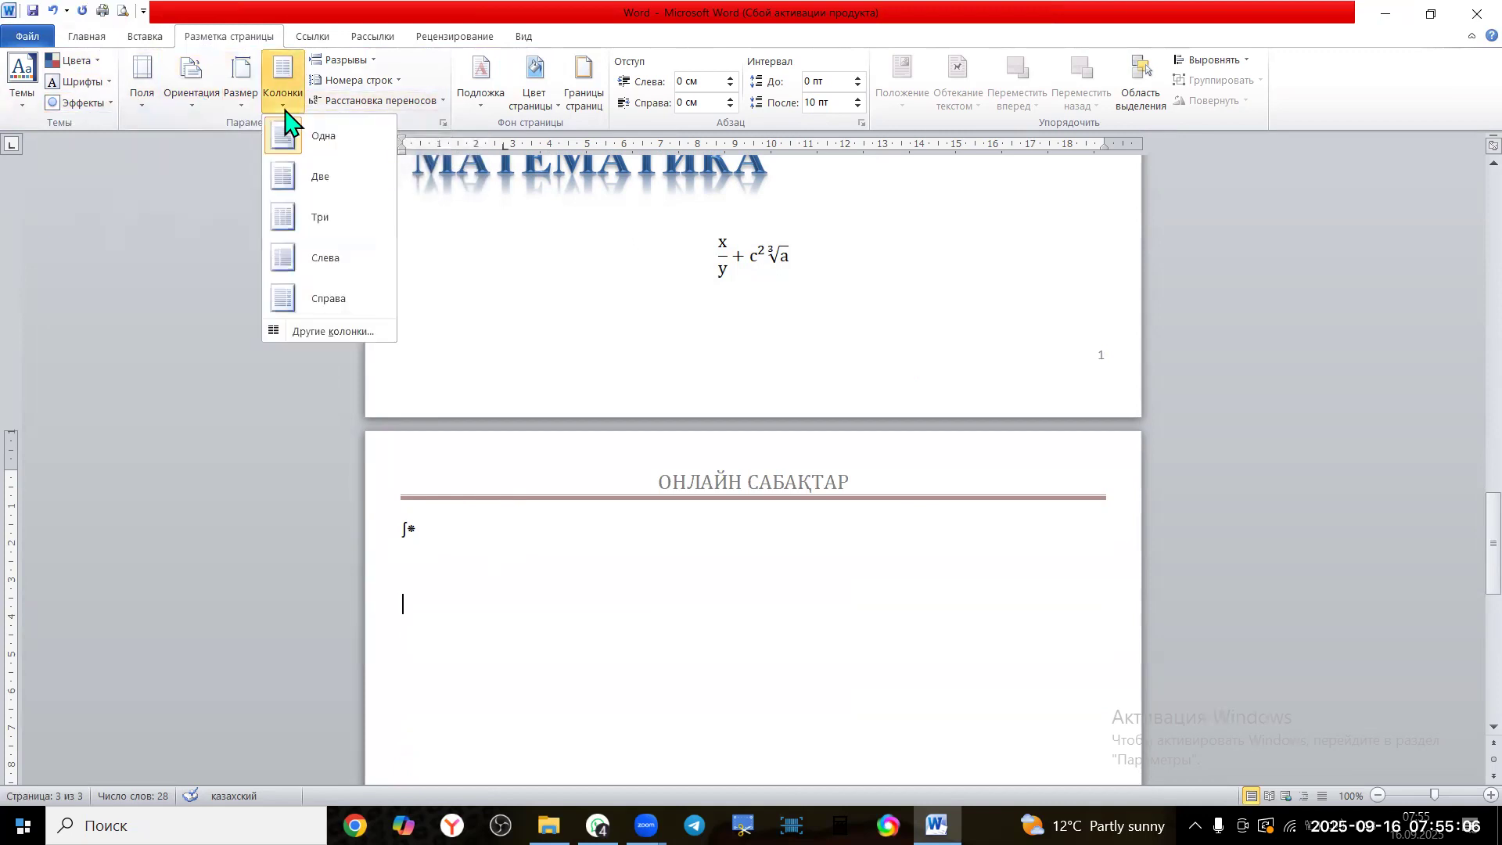
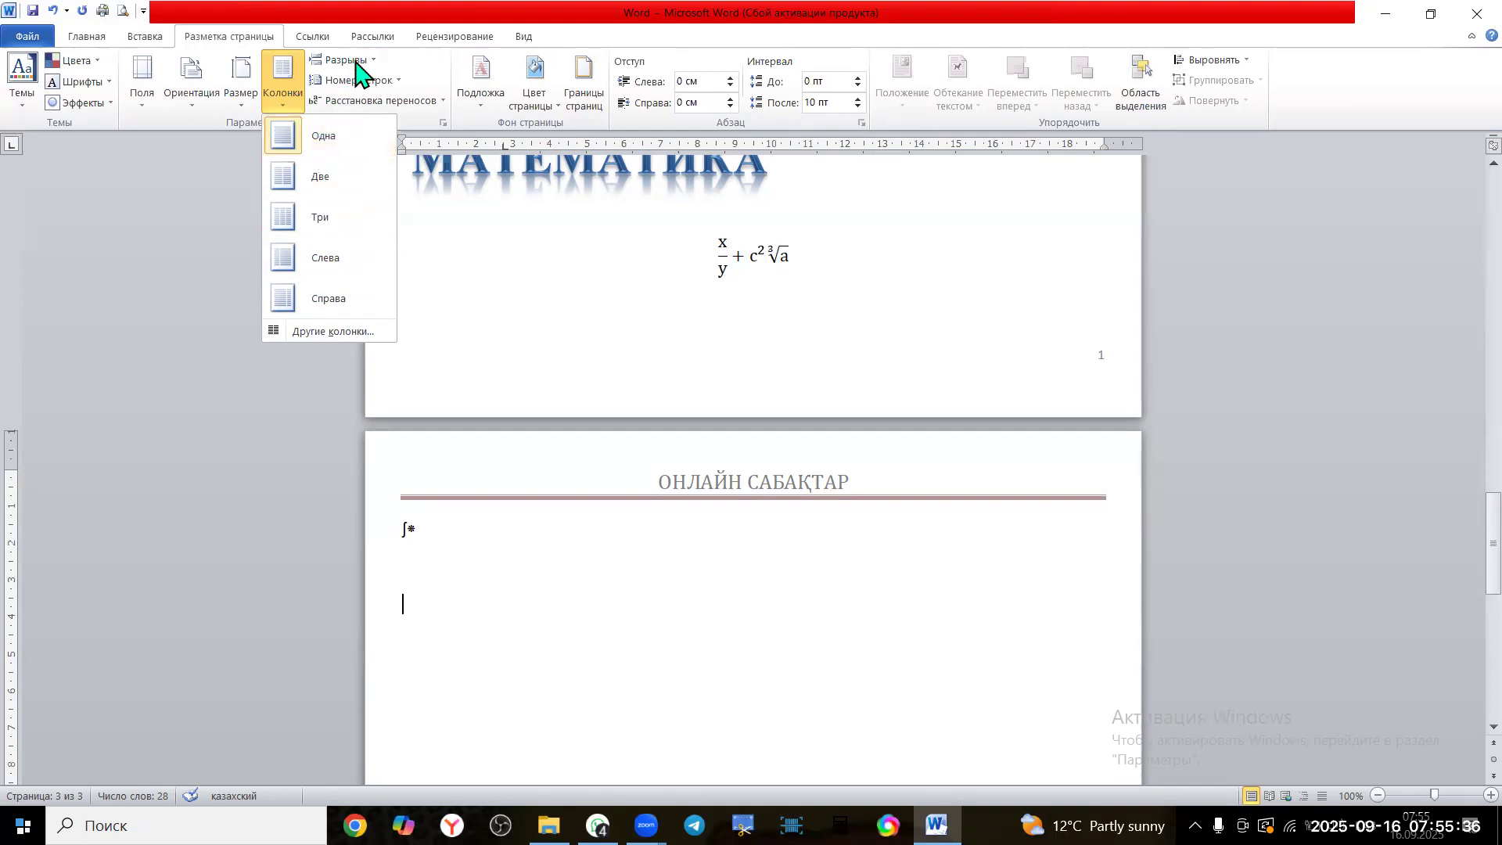
pyautogui.click(444, 74)
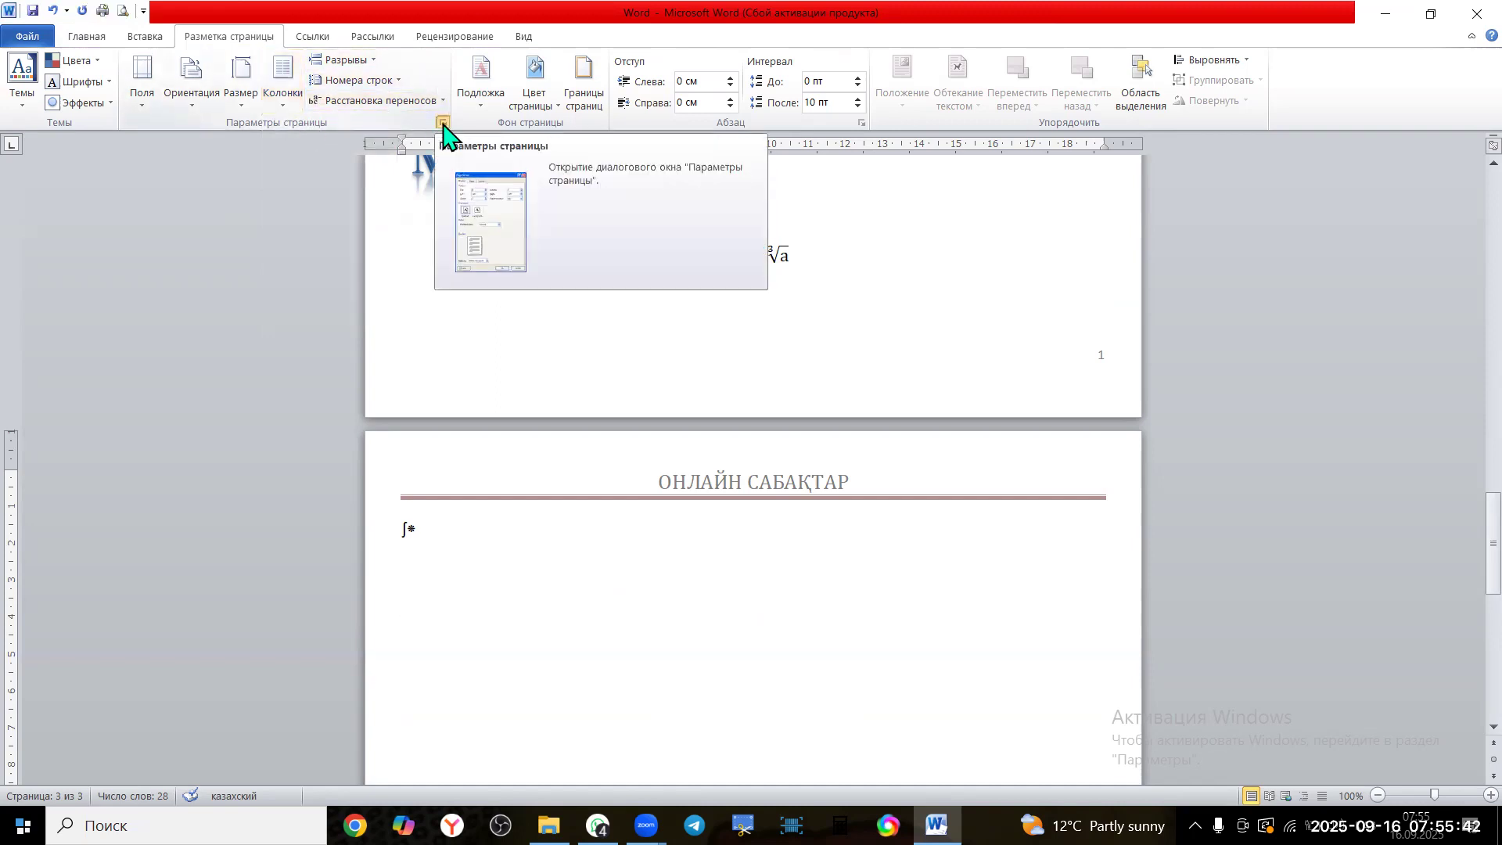
pyautogui.click(443, 124)
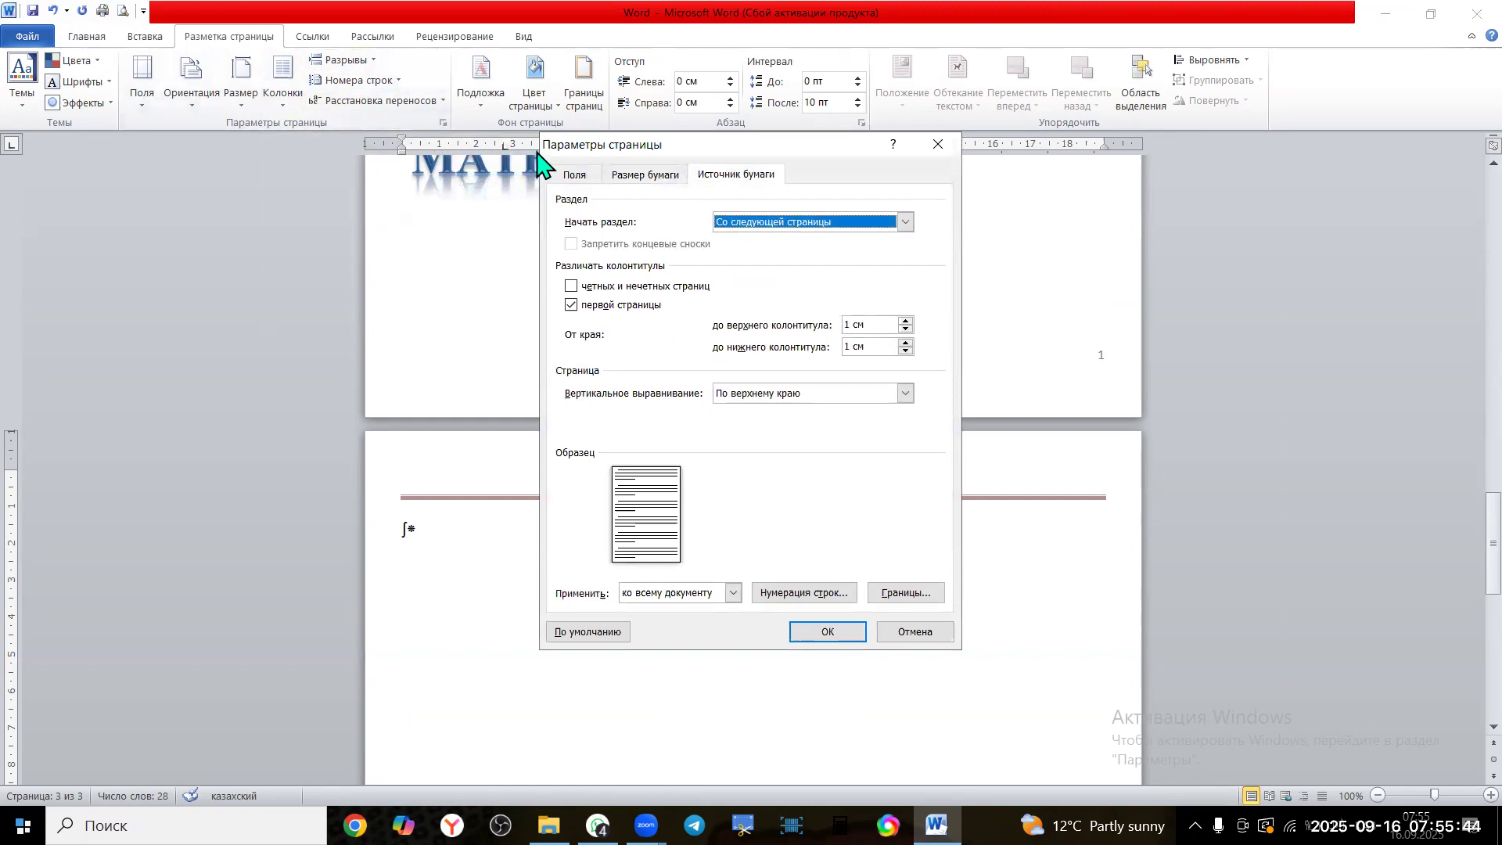
pyautogui.click(574, 175)
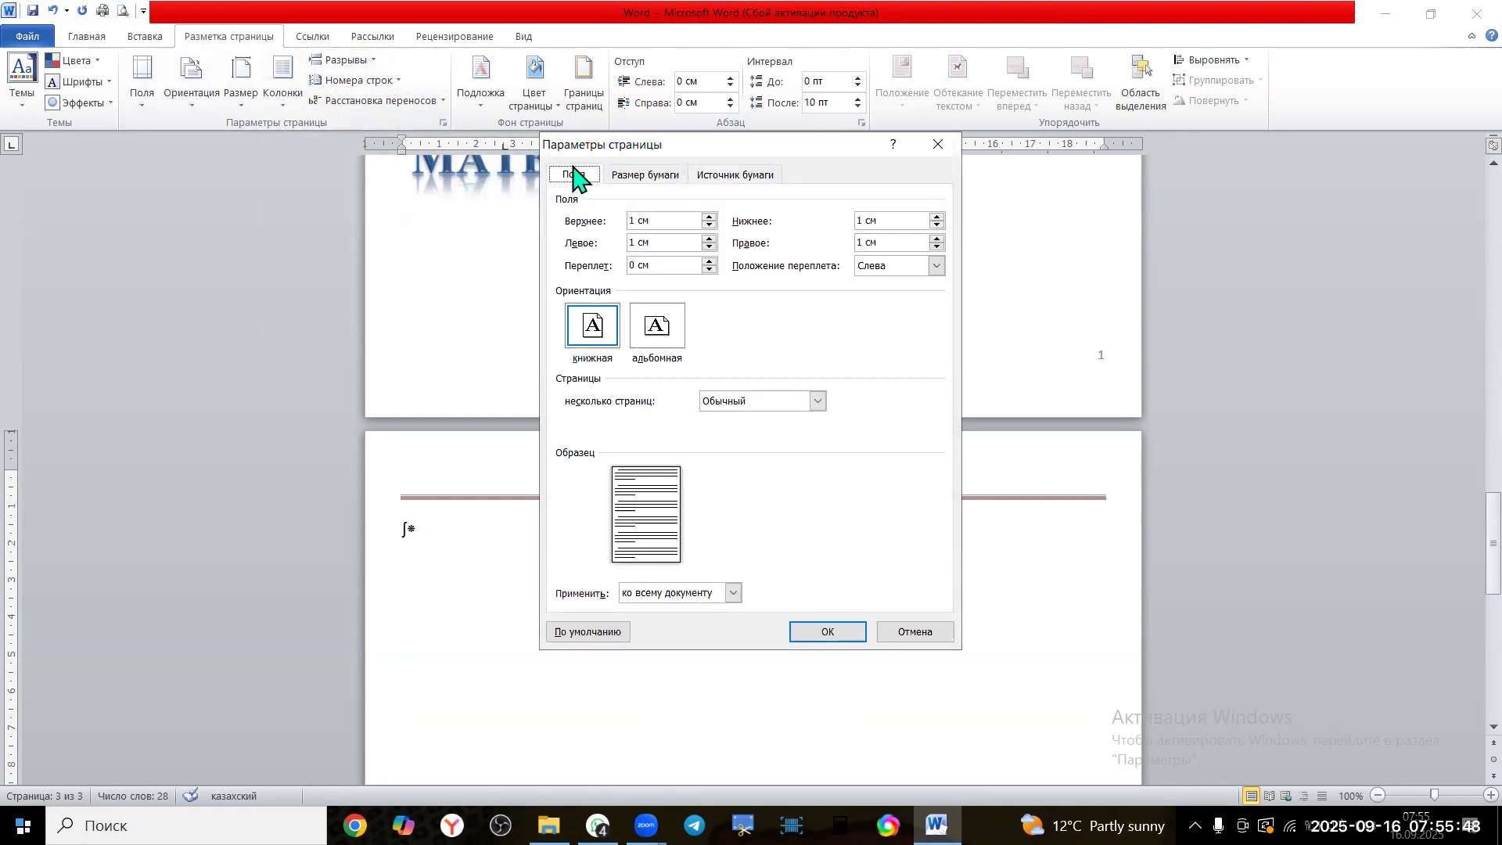
pyautogui.click(733, 594)
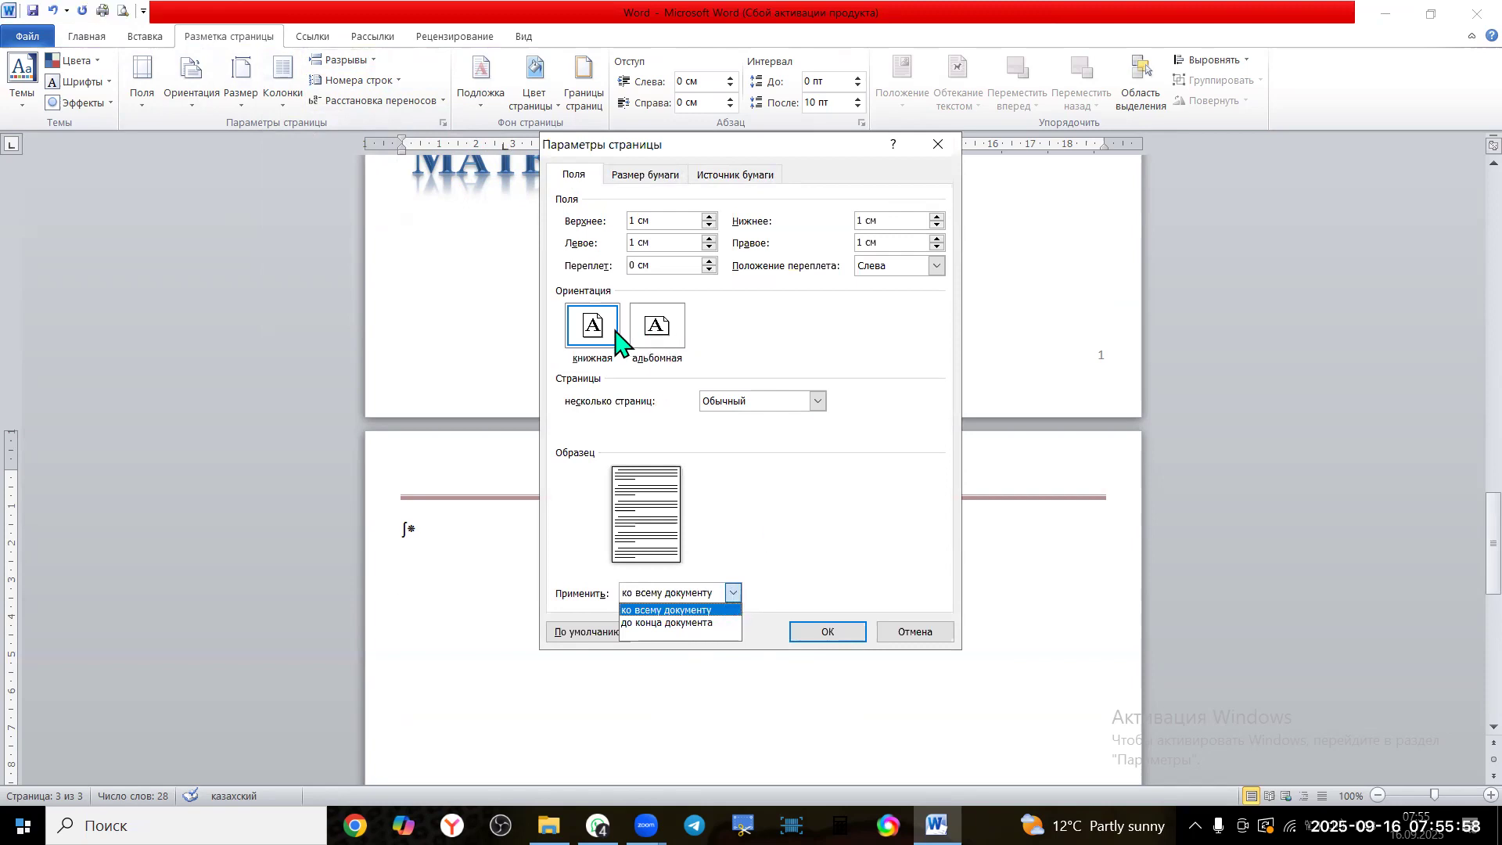
pyautogui.click(937, 144)
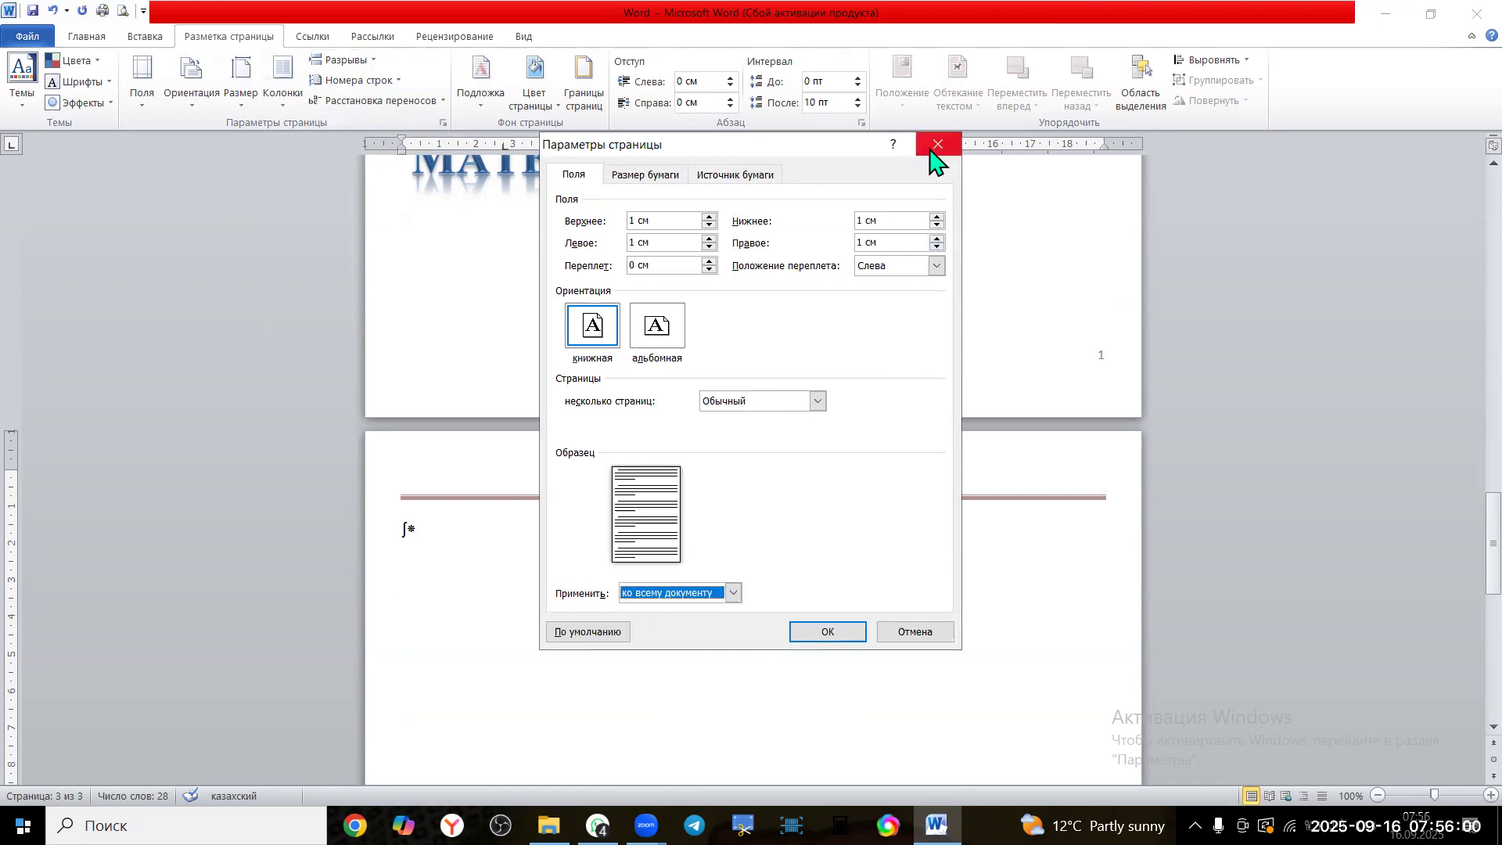
pyautogui.click(907, 633)
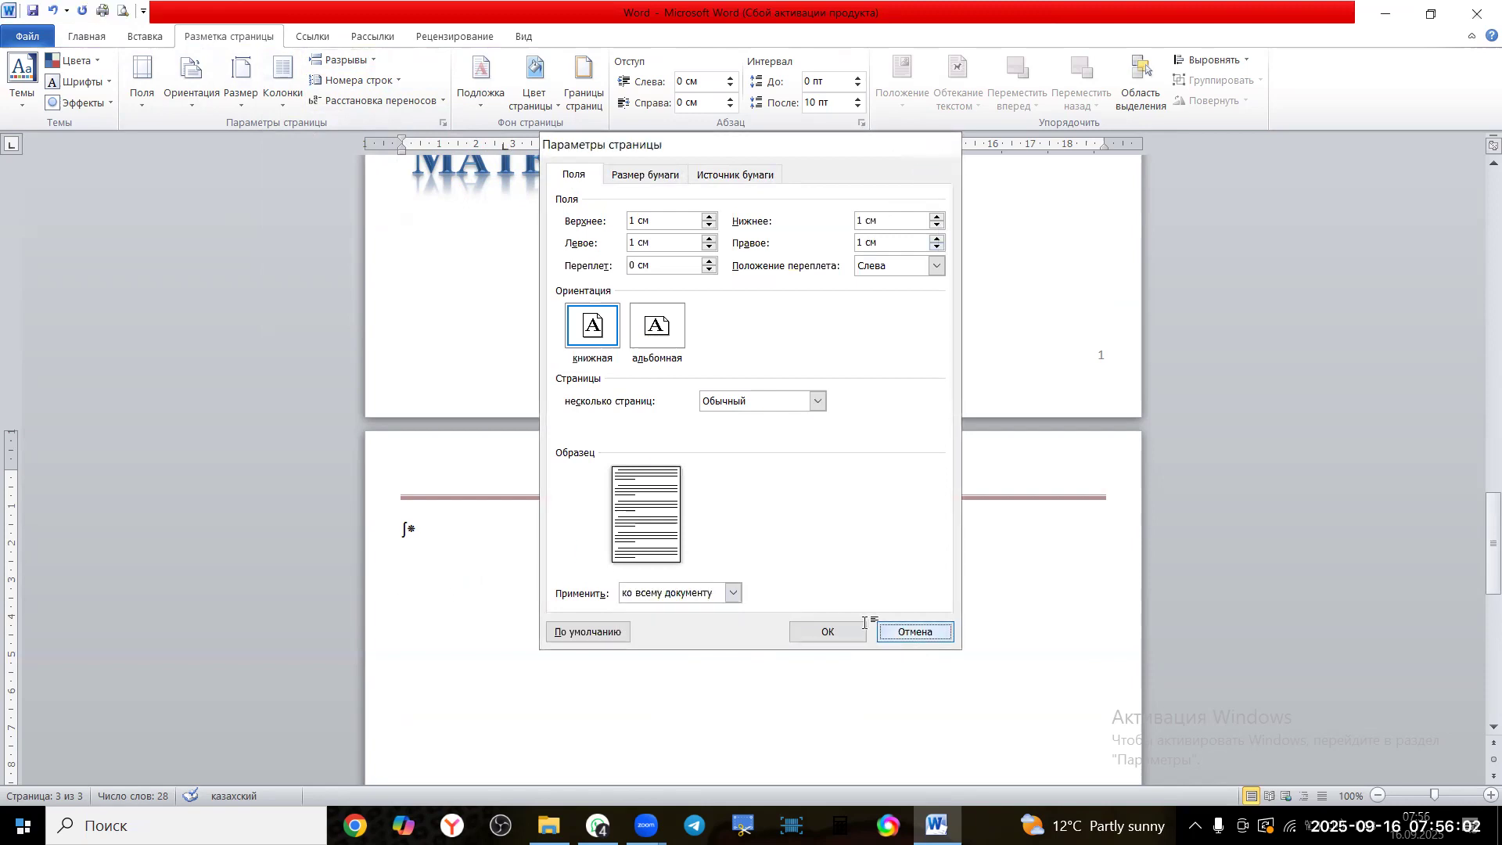
# Try landscape orientation on the selected line of symbols only, and undo the change
pyautogui.click(379, 528)
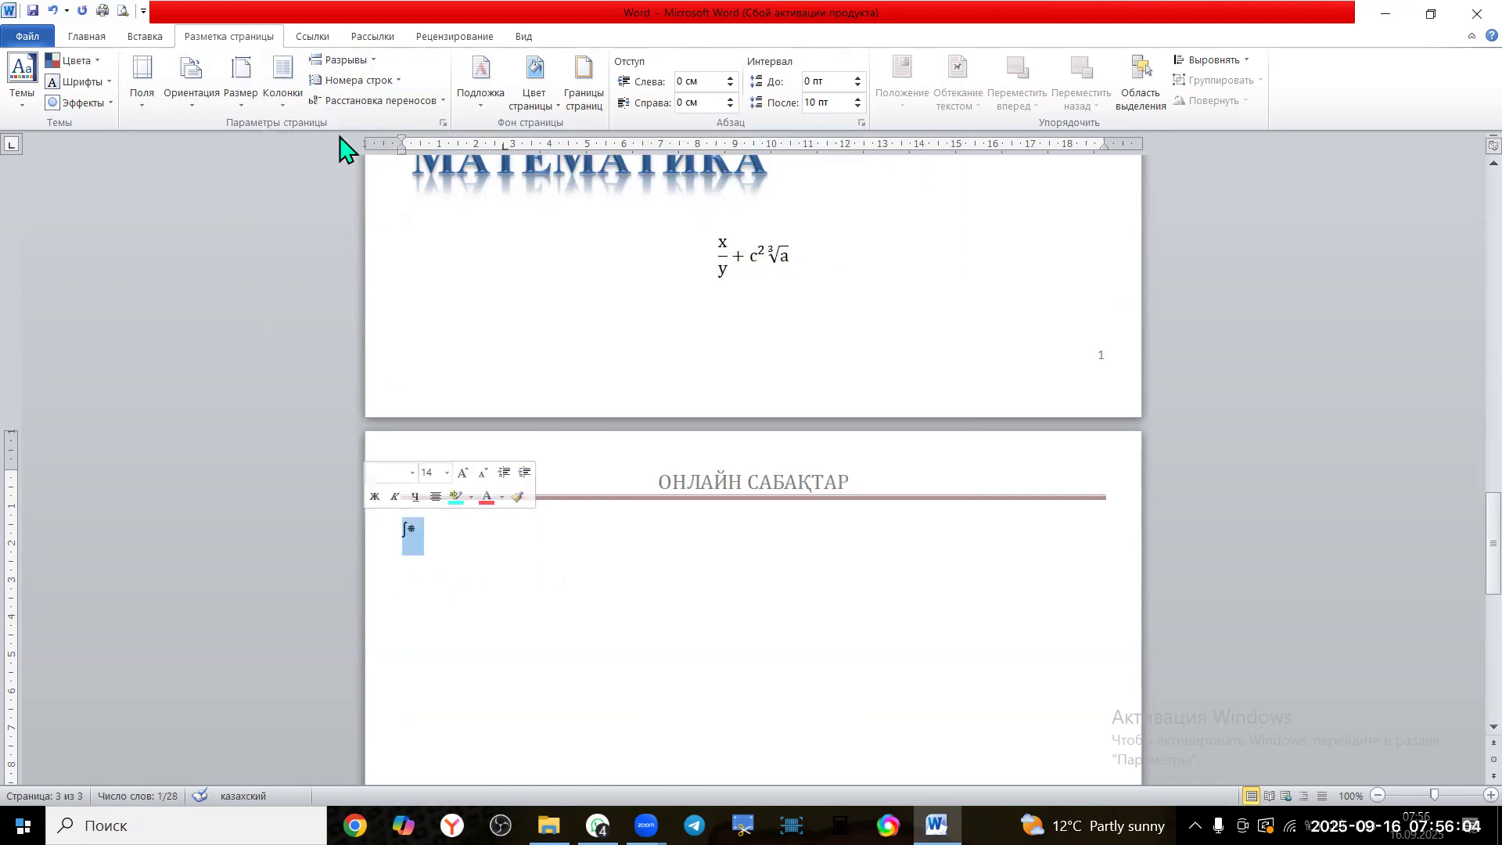
pyautogui.click(442, 123)
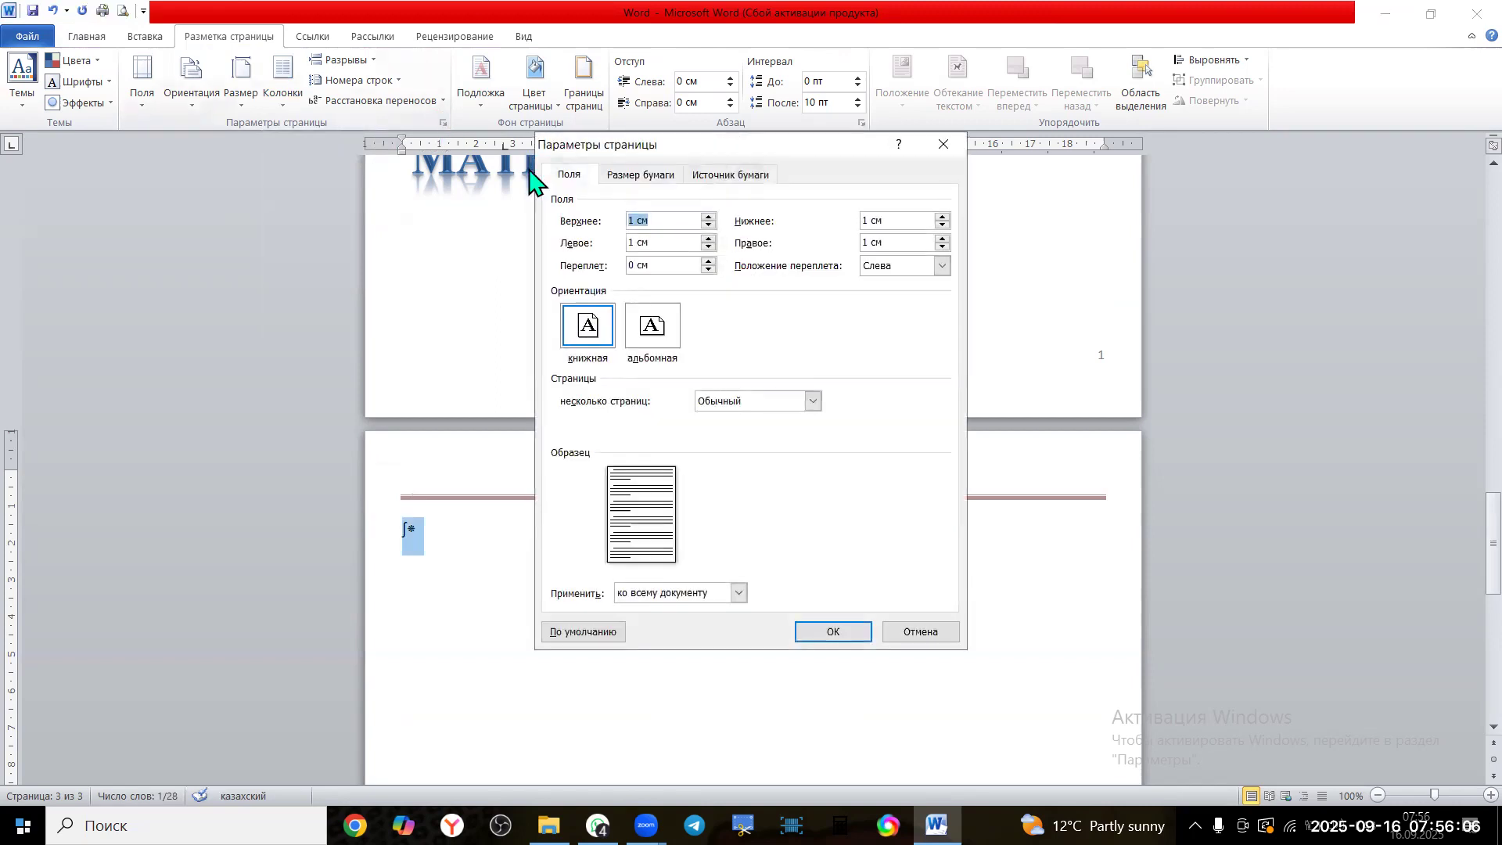
pyautogui.click(653, 327)
pyautogui.click(738, 593)
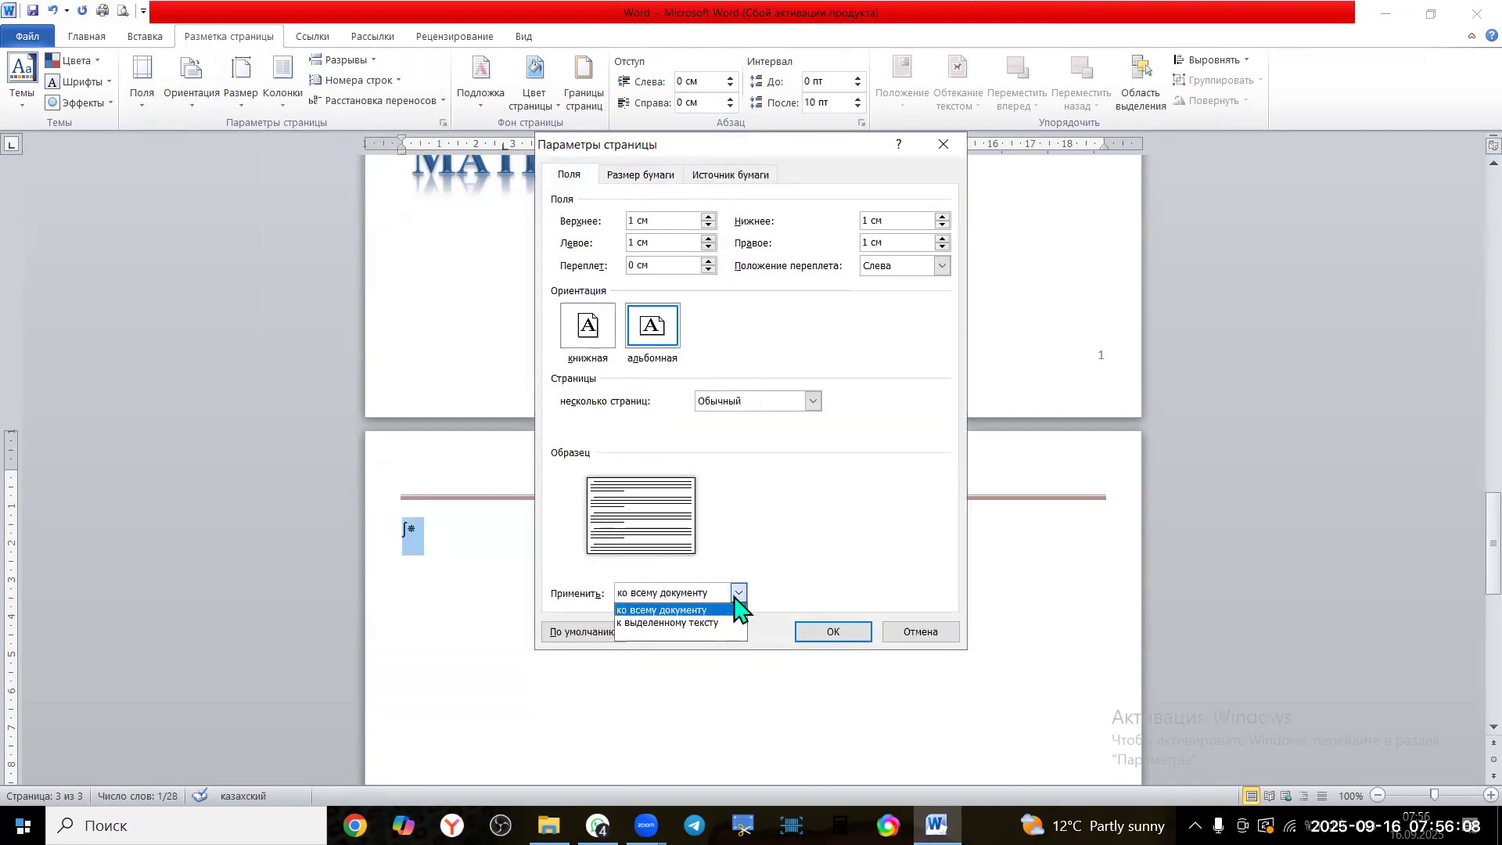
pyautogui.click(702, 623)
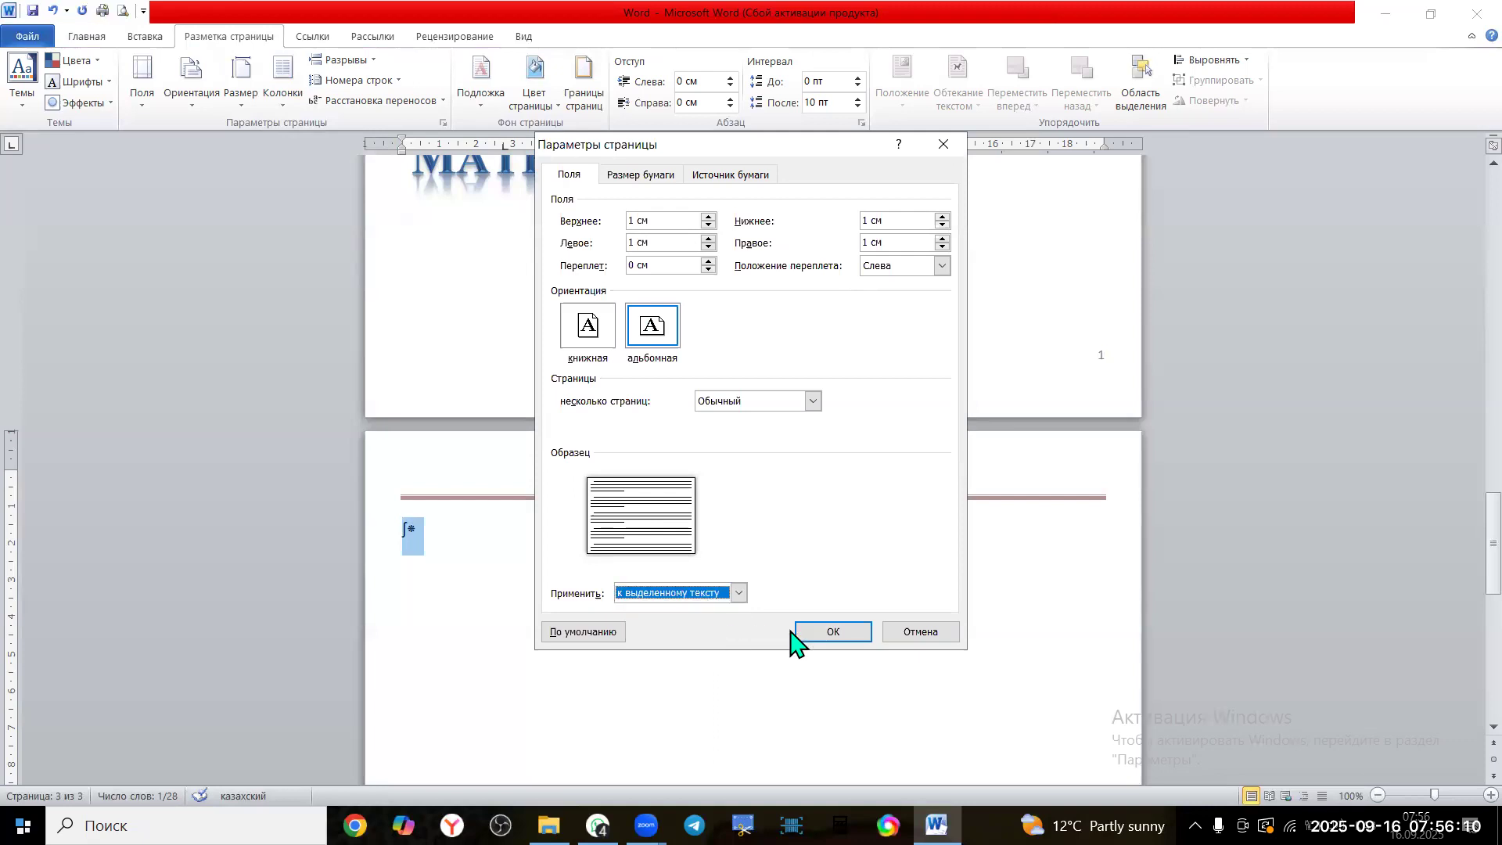
pyautogui.click(833, 632)
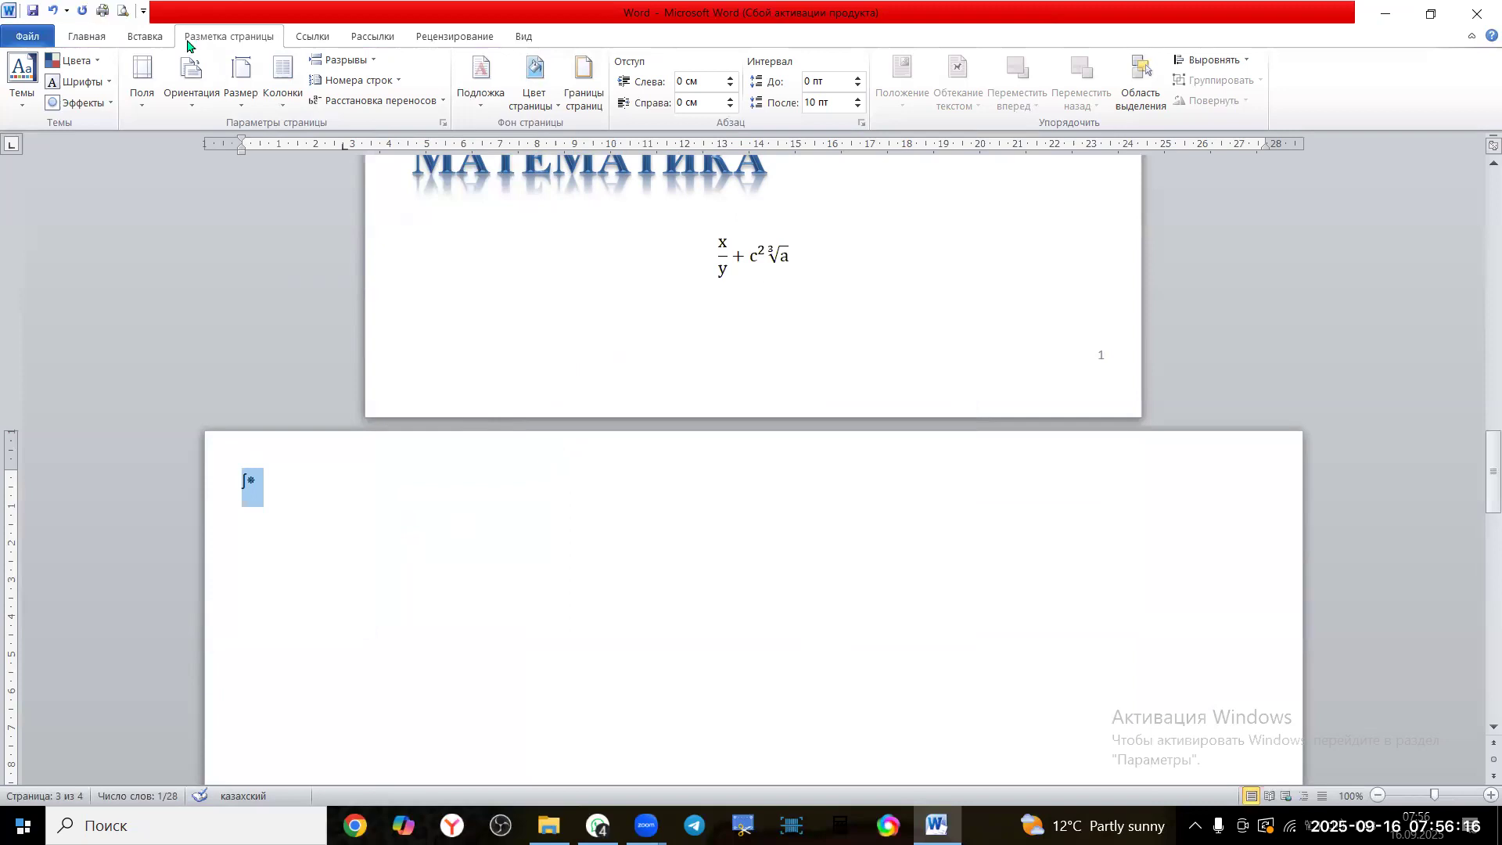
pyautogui.click(53, 10)
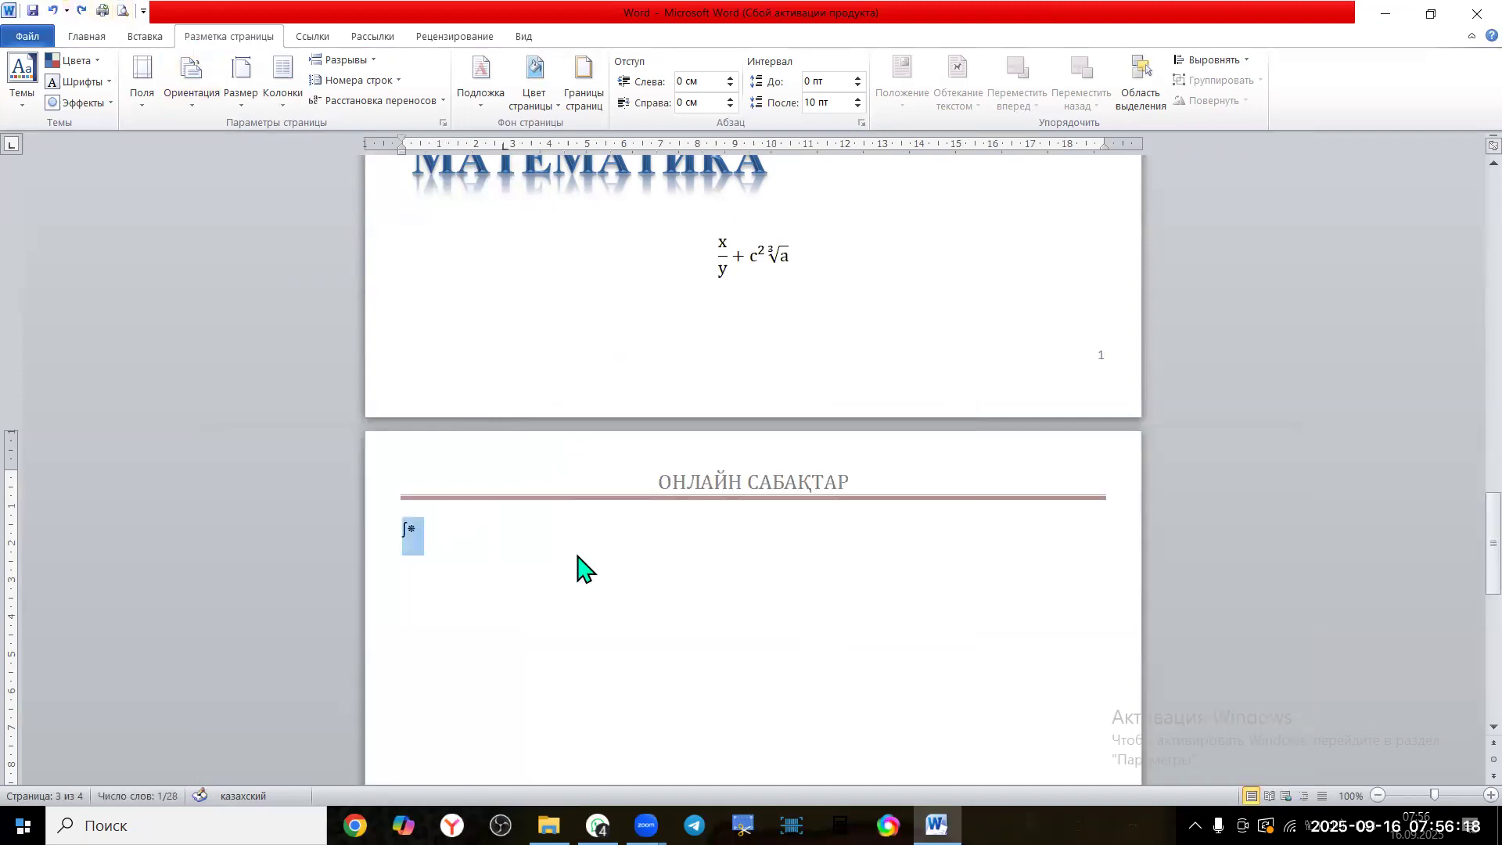
# Set the document zoom to 50% and extend the document below the symbols to a fourth page containing the text 4444
pyautogui.click(479, 538)
pyautogui.press('Return')
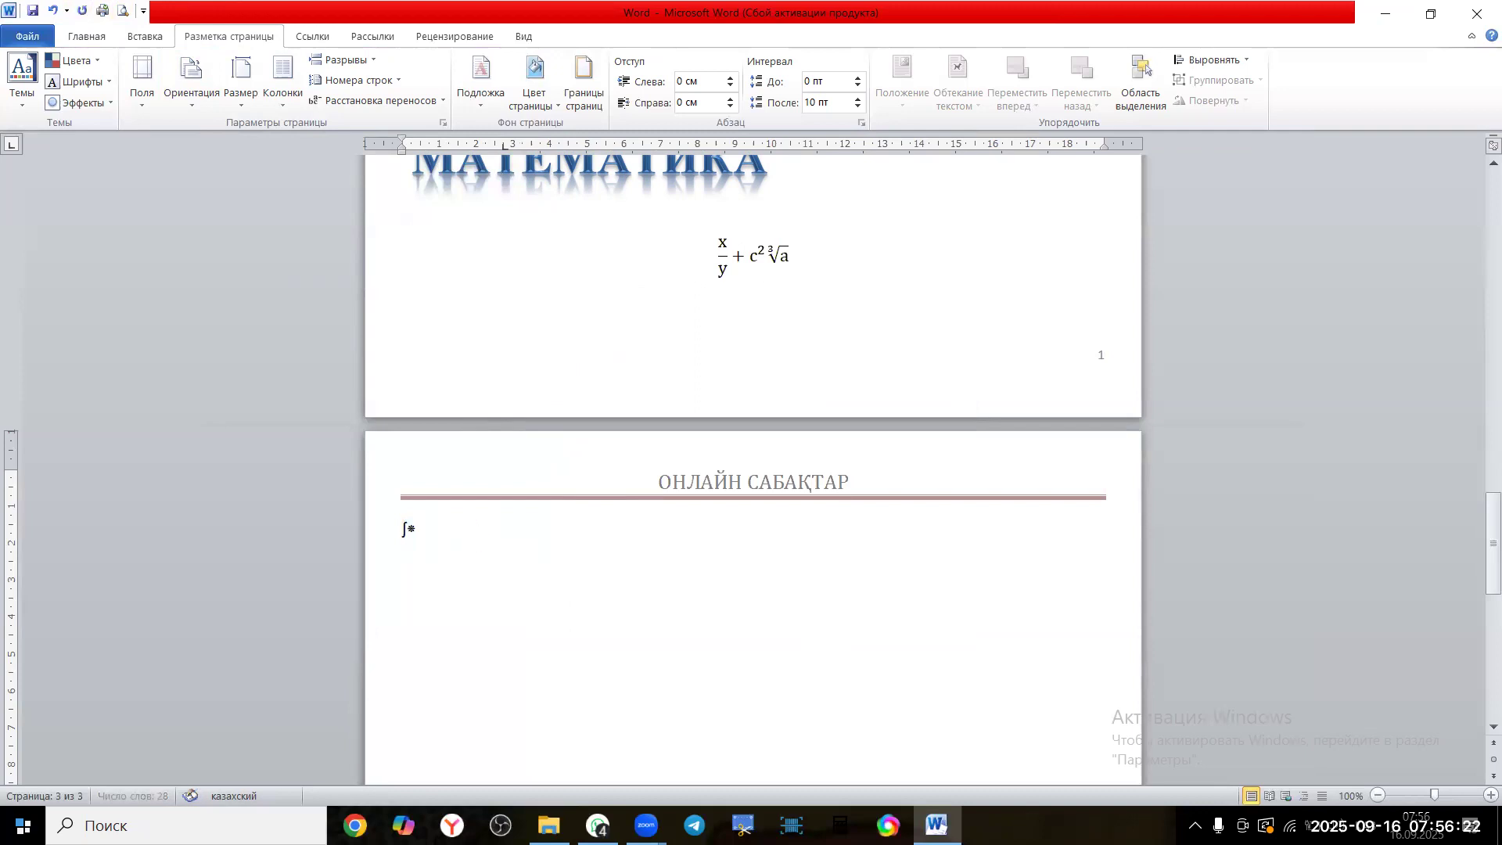
pyautogui.scroll(-9, 402, 743)
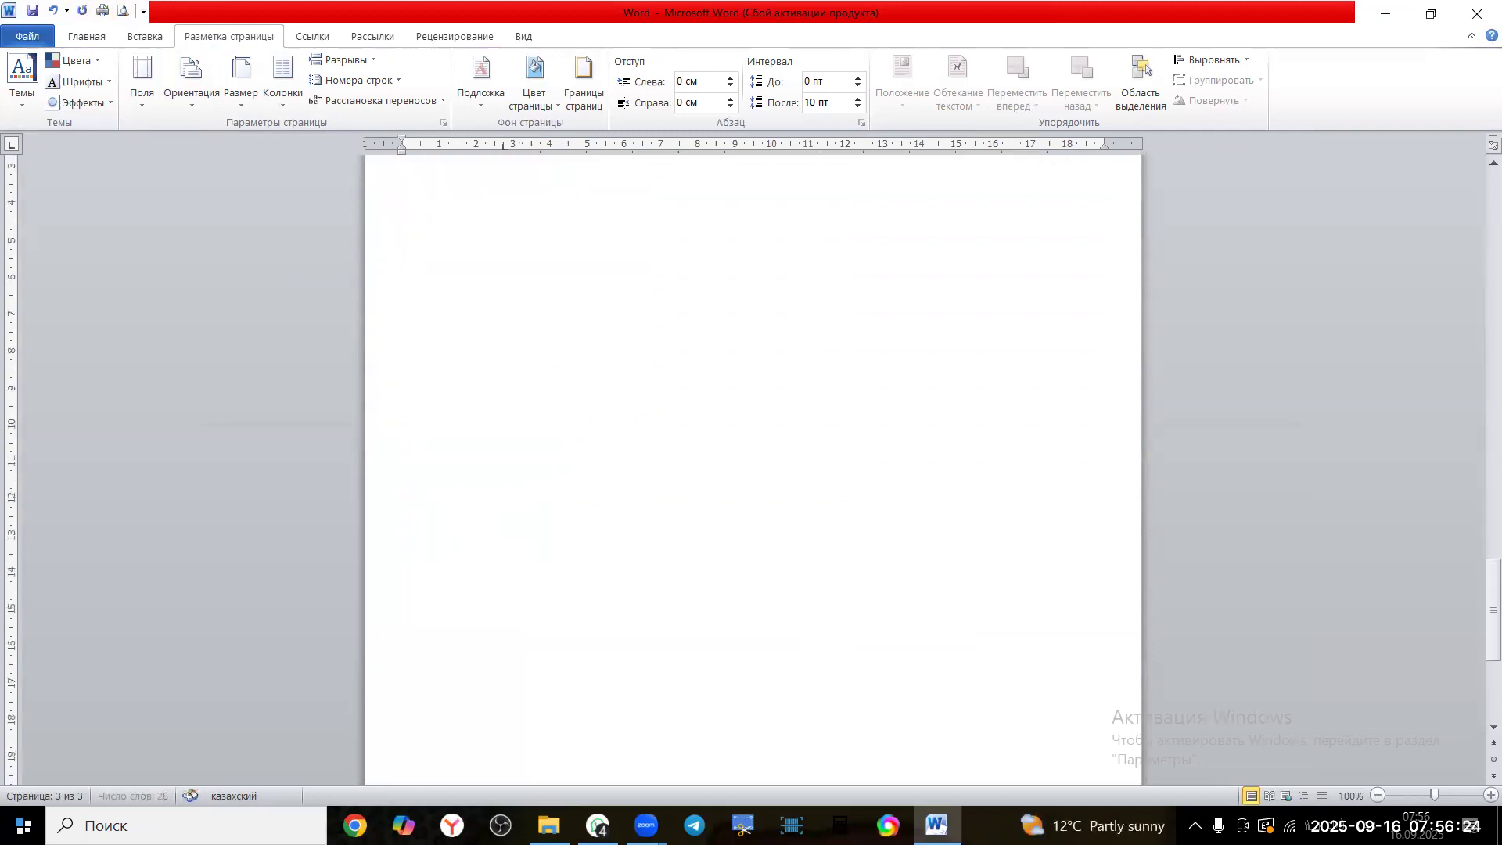
pyautogui.click(521, 36)
pyautogui.click(413, 78)
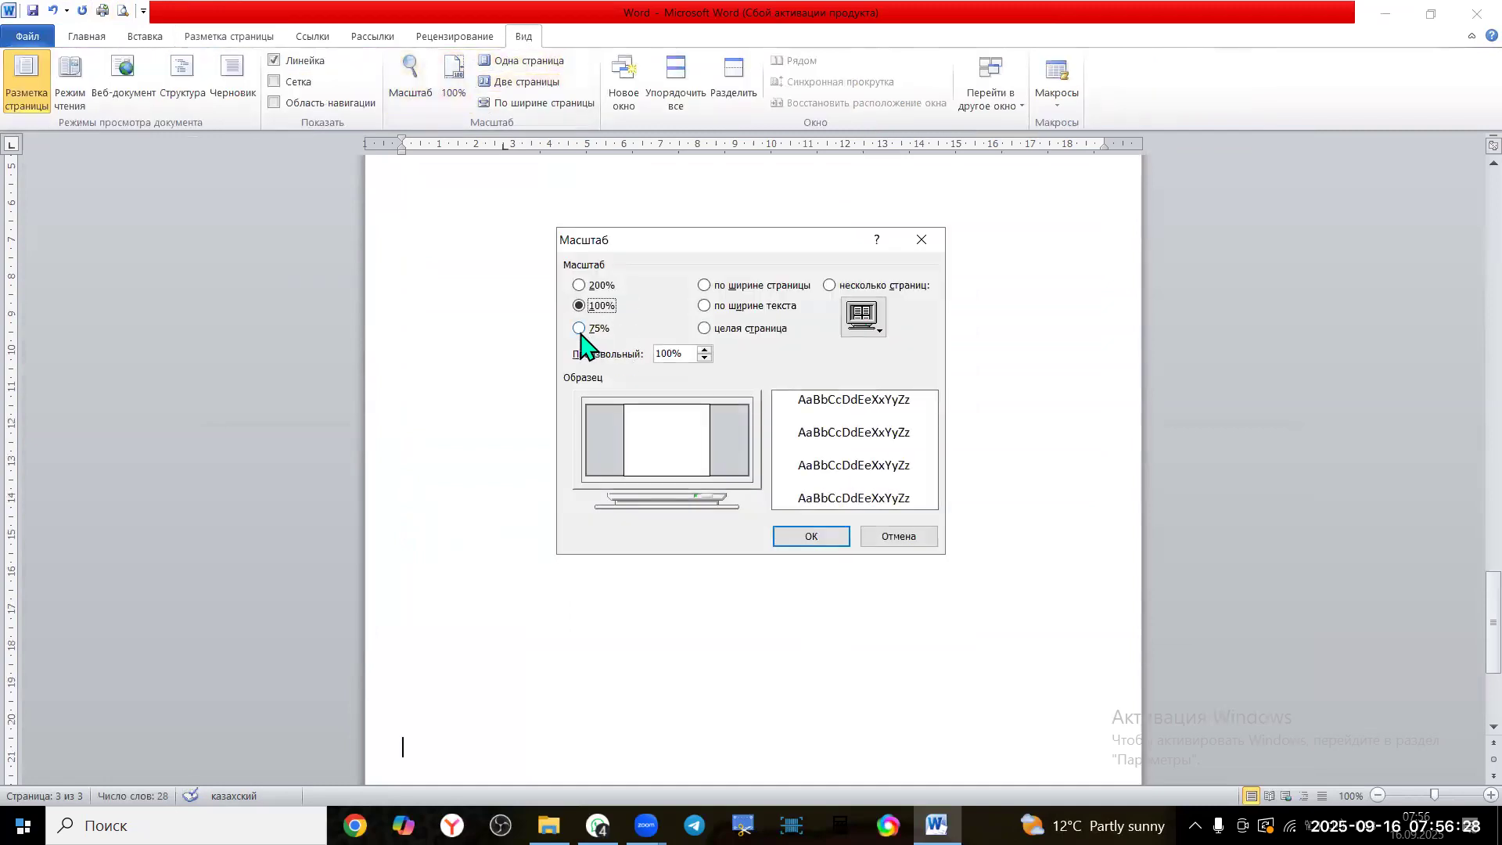
pyautogui.click(622, 356)
pyautogui.write('50')
pyautogui.press('Return')
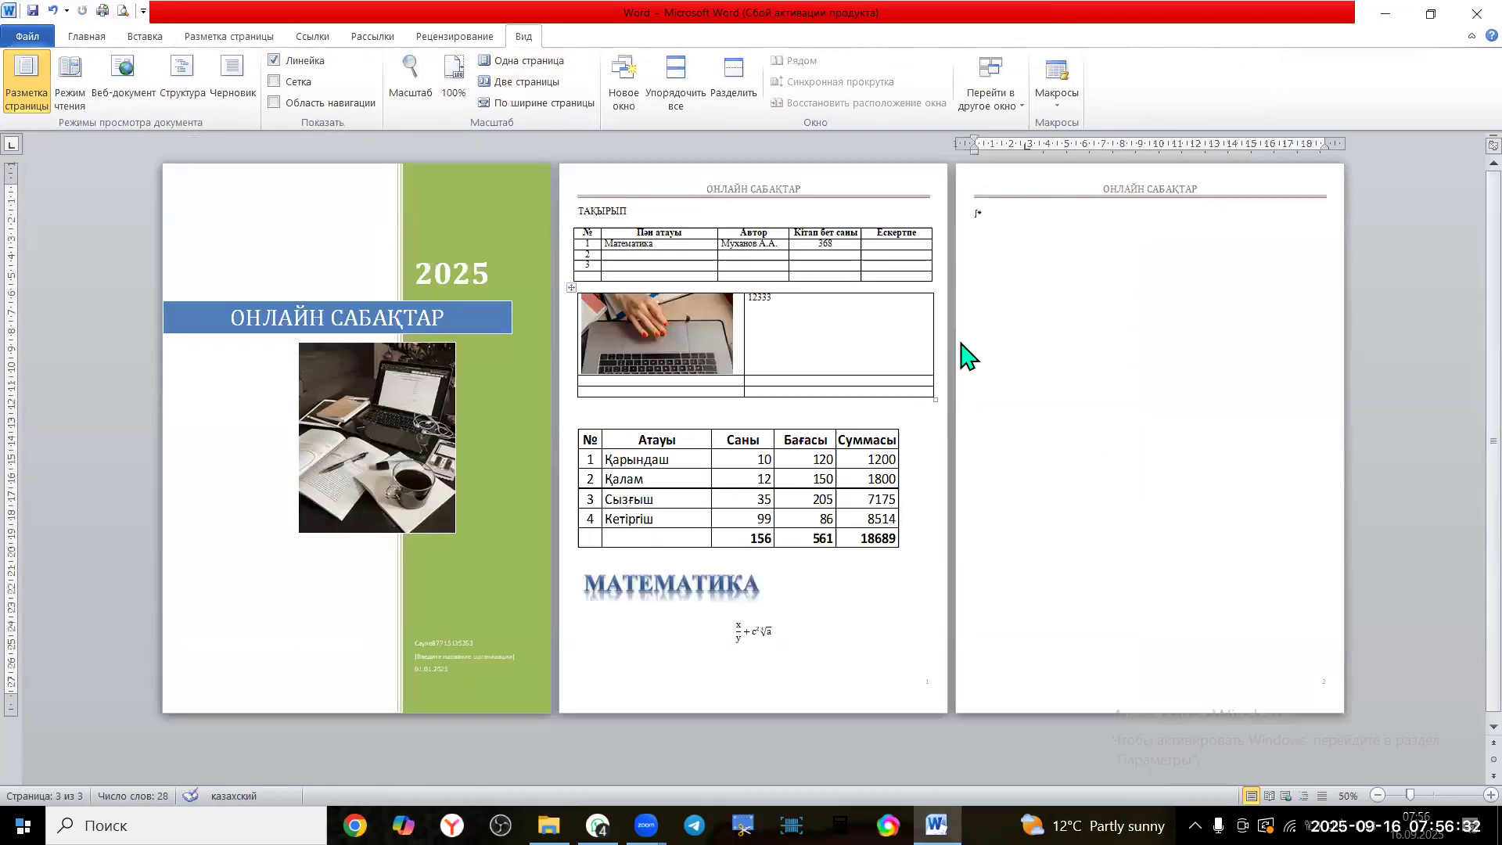
pyautogui.hotkey('ctrl', 'Return')
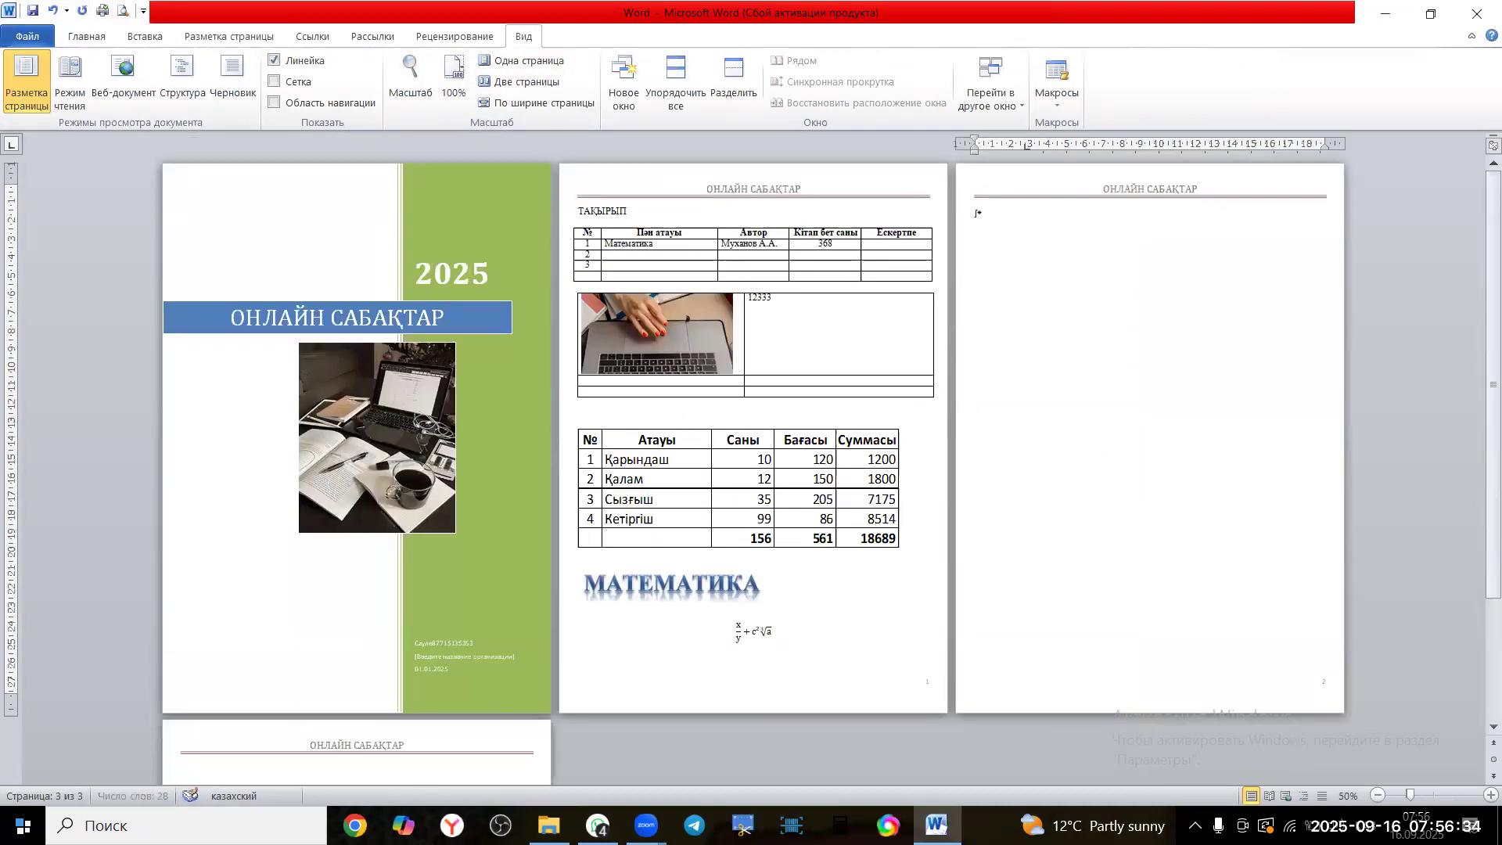
pyautogui.write('4444')
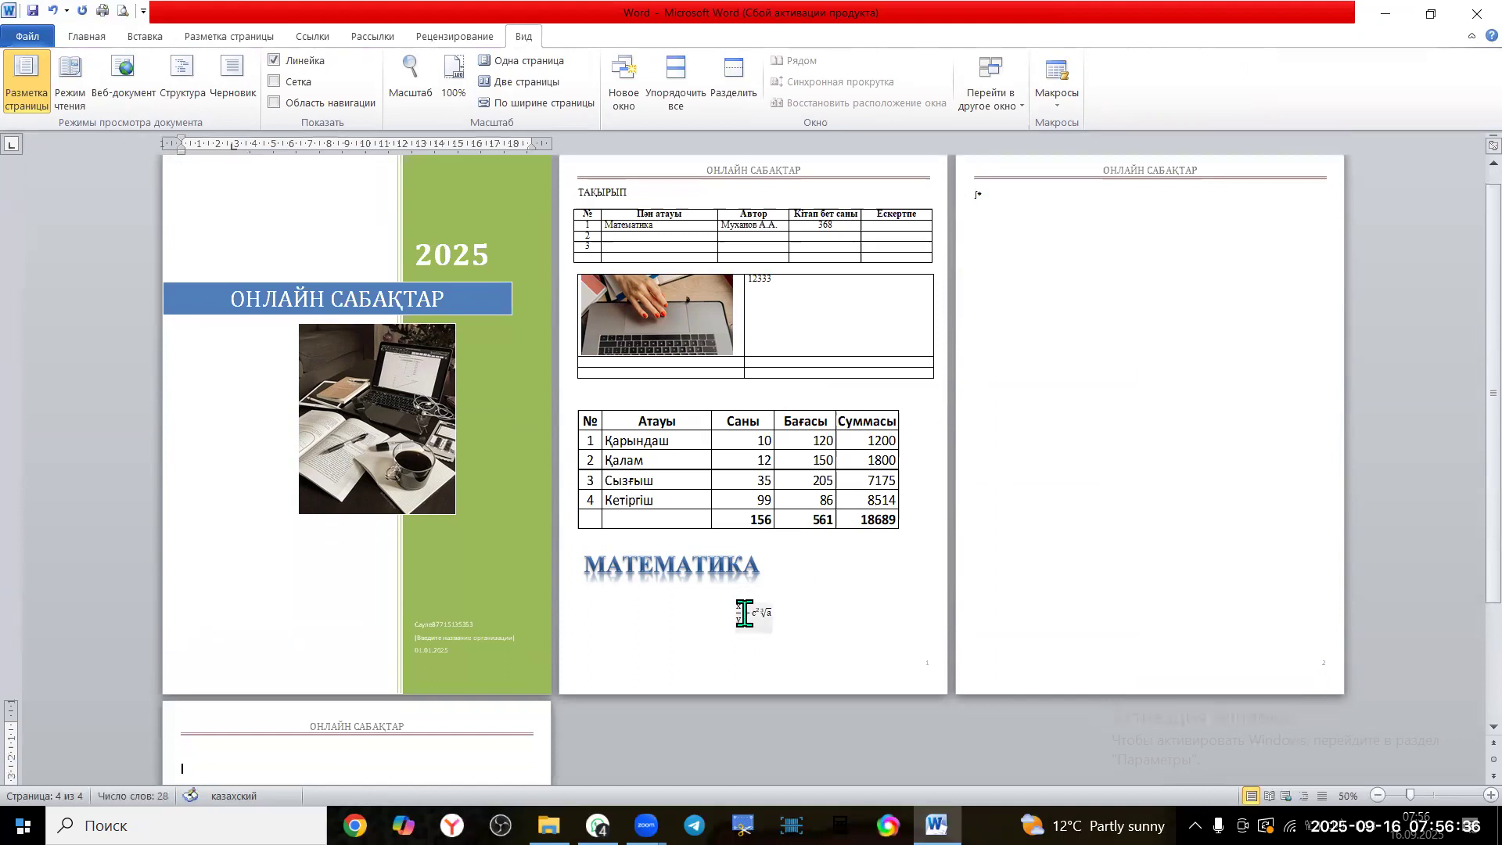
# Apply landscape orientation to the selected line of symbols on the third page, limiting the change to the selected text
pyautogui.click(965, 195)
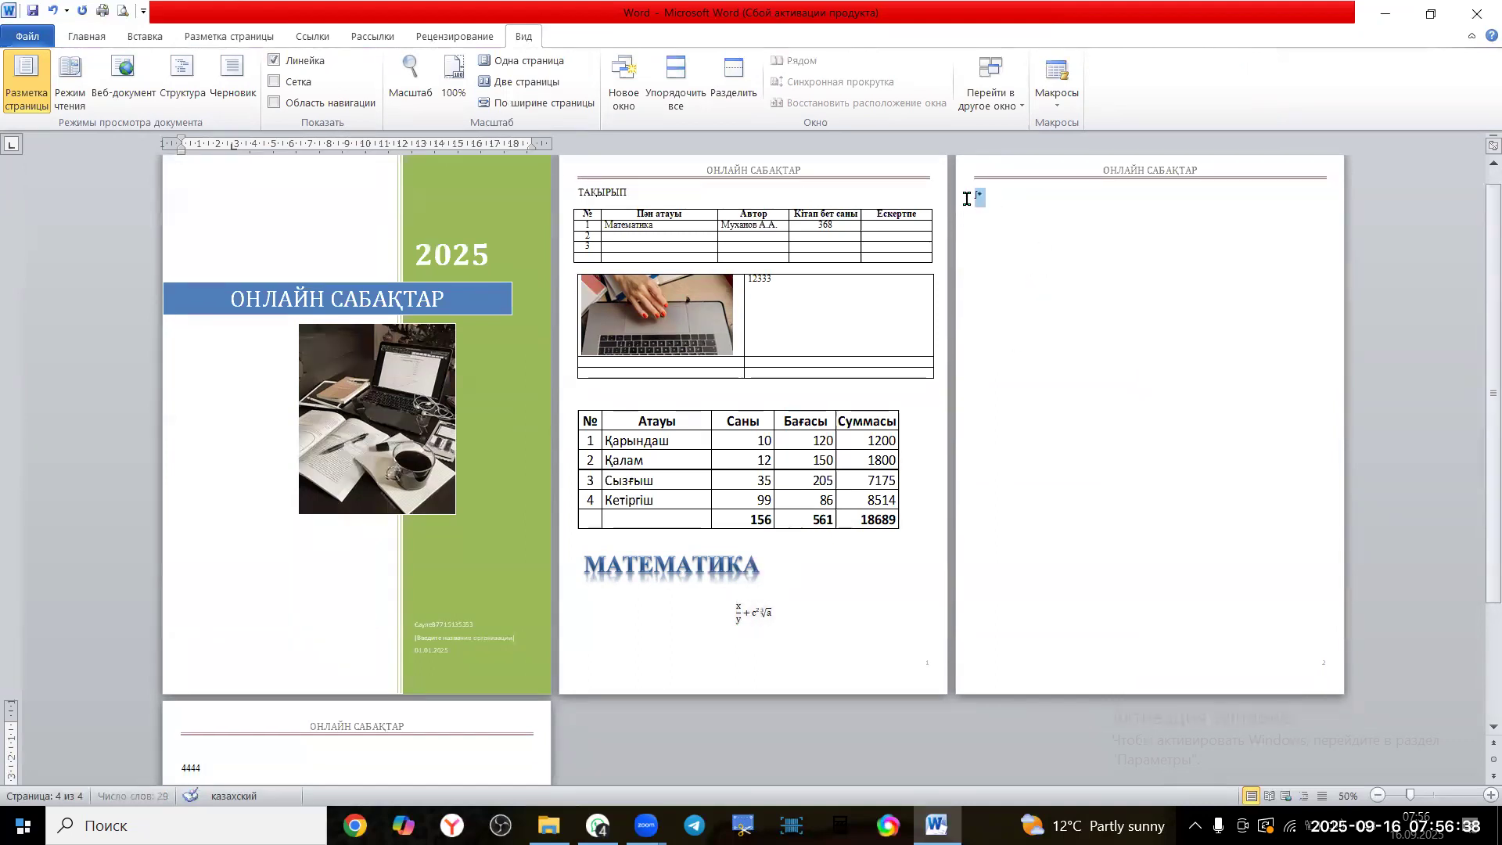
pyautogui.click(155, 37)
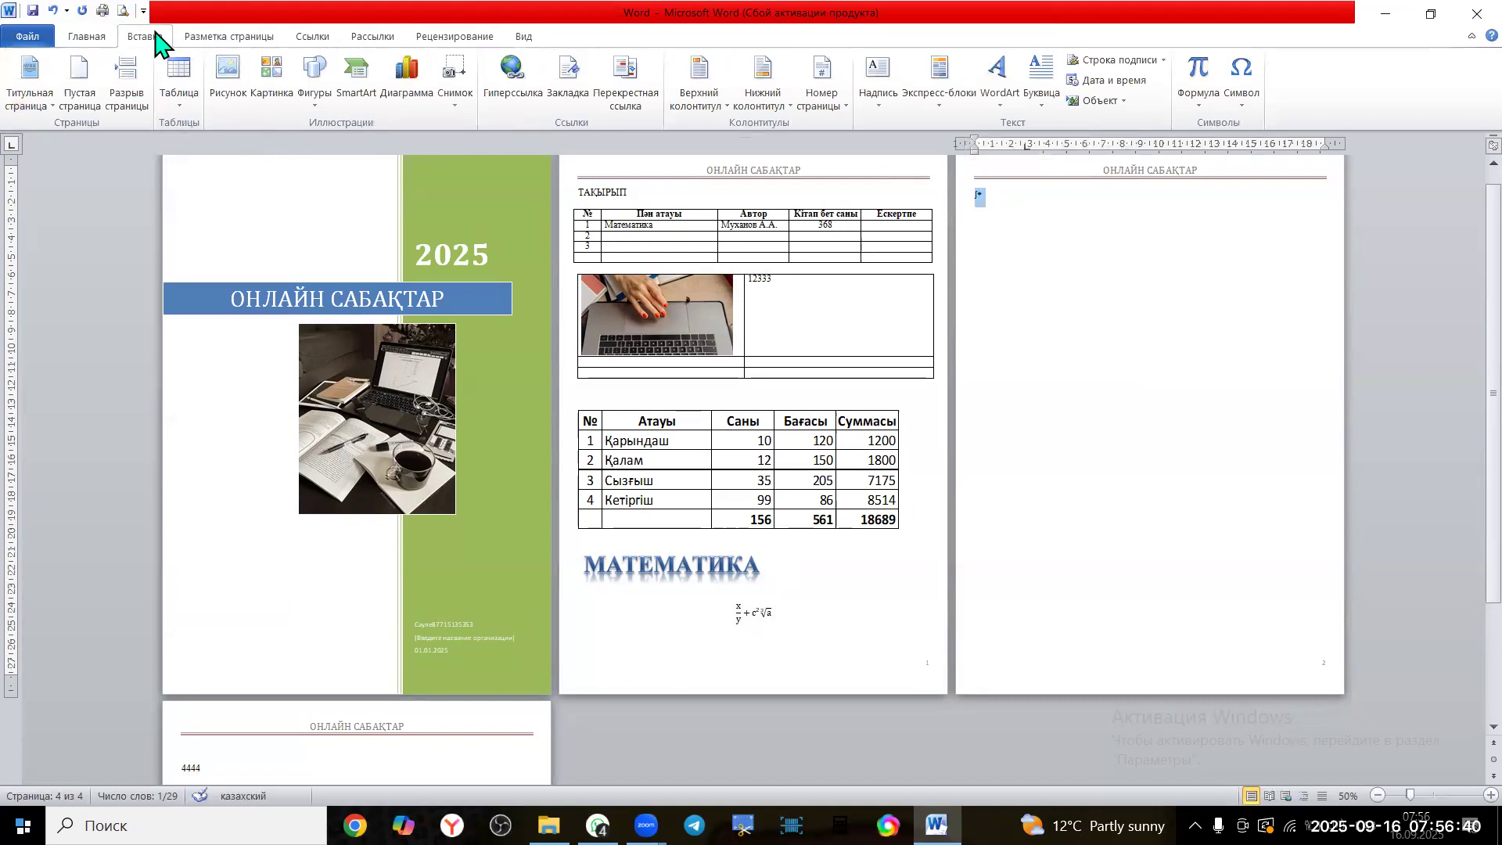
pyautogui.click(205, 37)
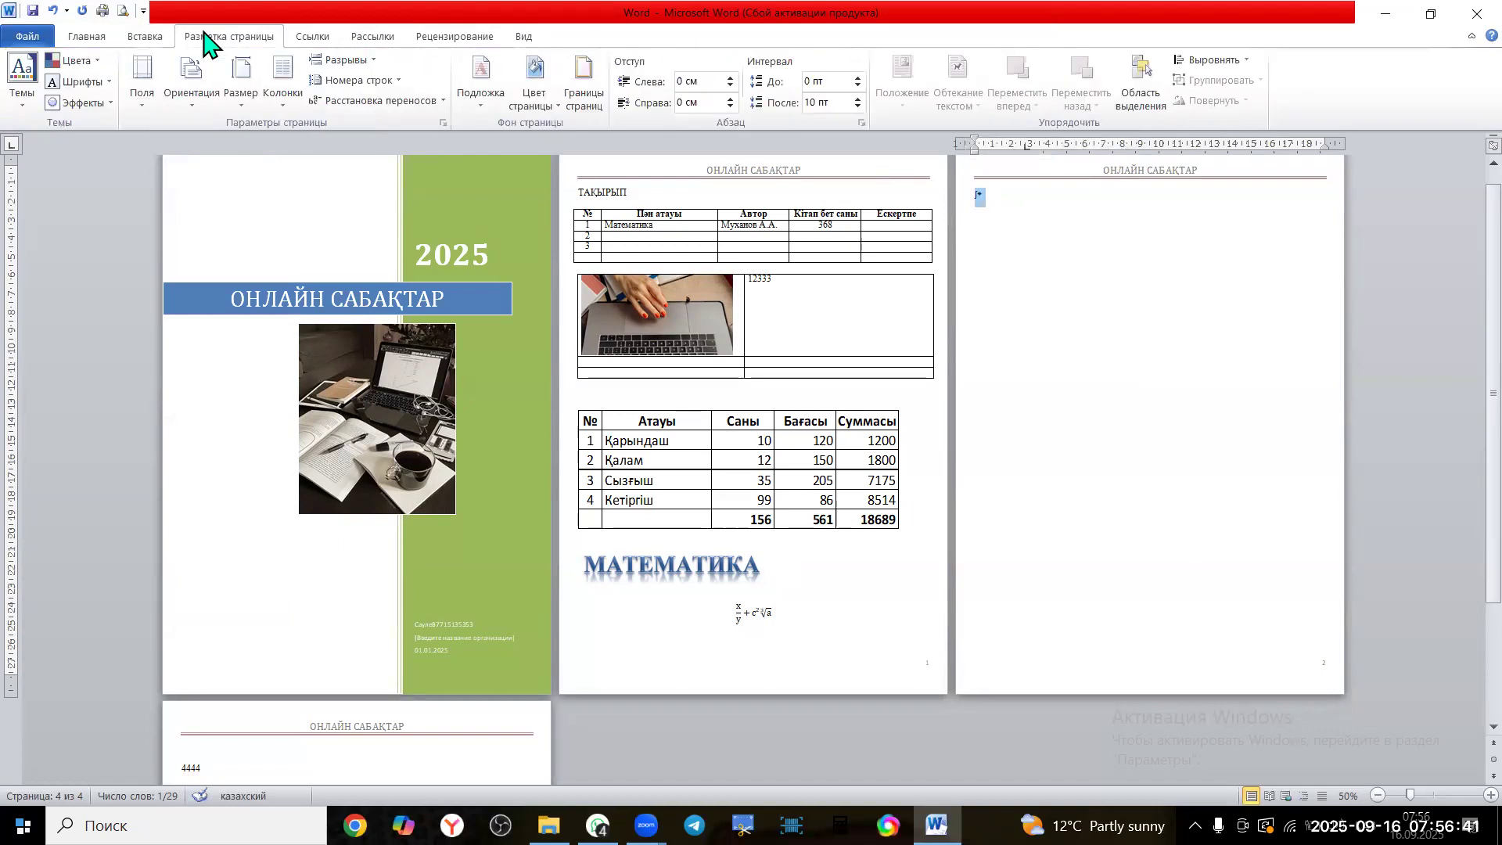
pyautogui.click(443, 123)
pyautogui.click(658, 329)
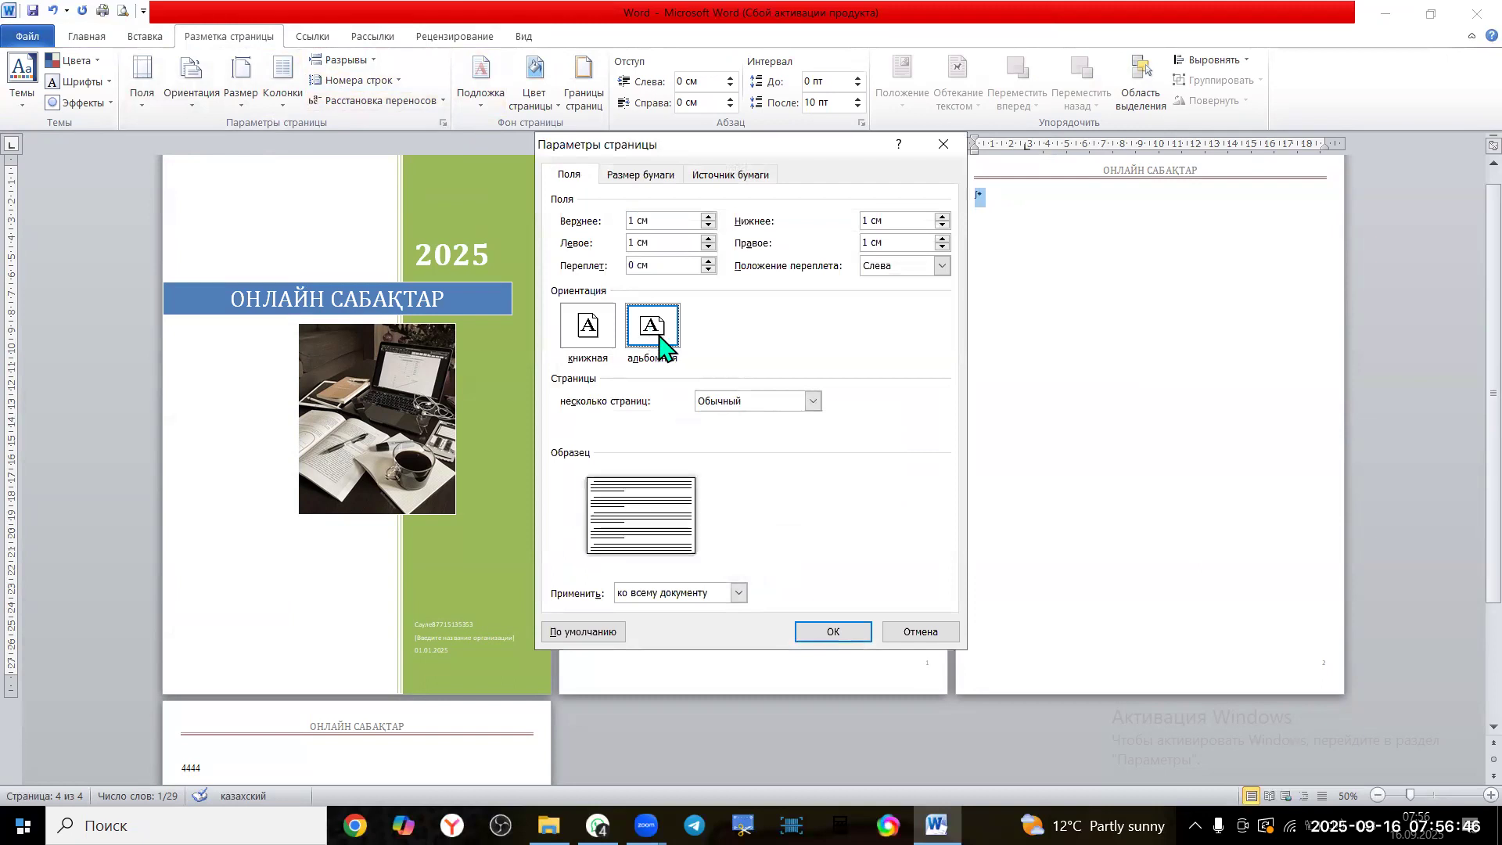
pyautogui.click(734, 599)
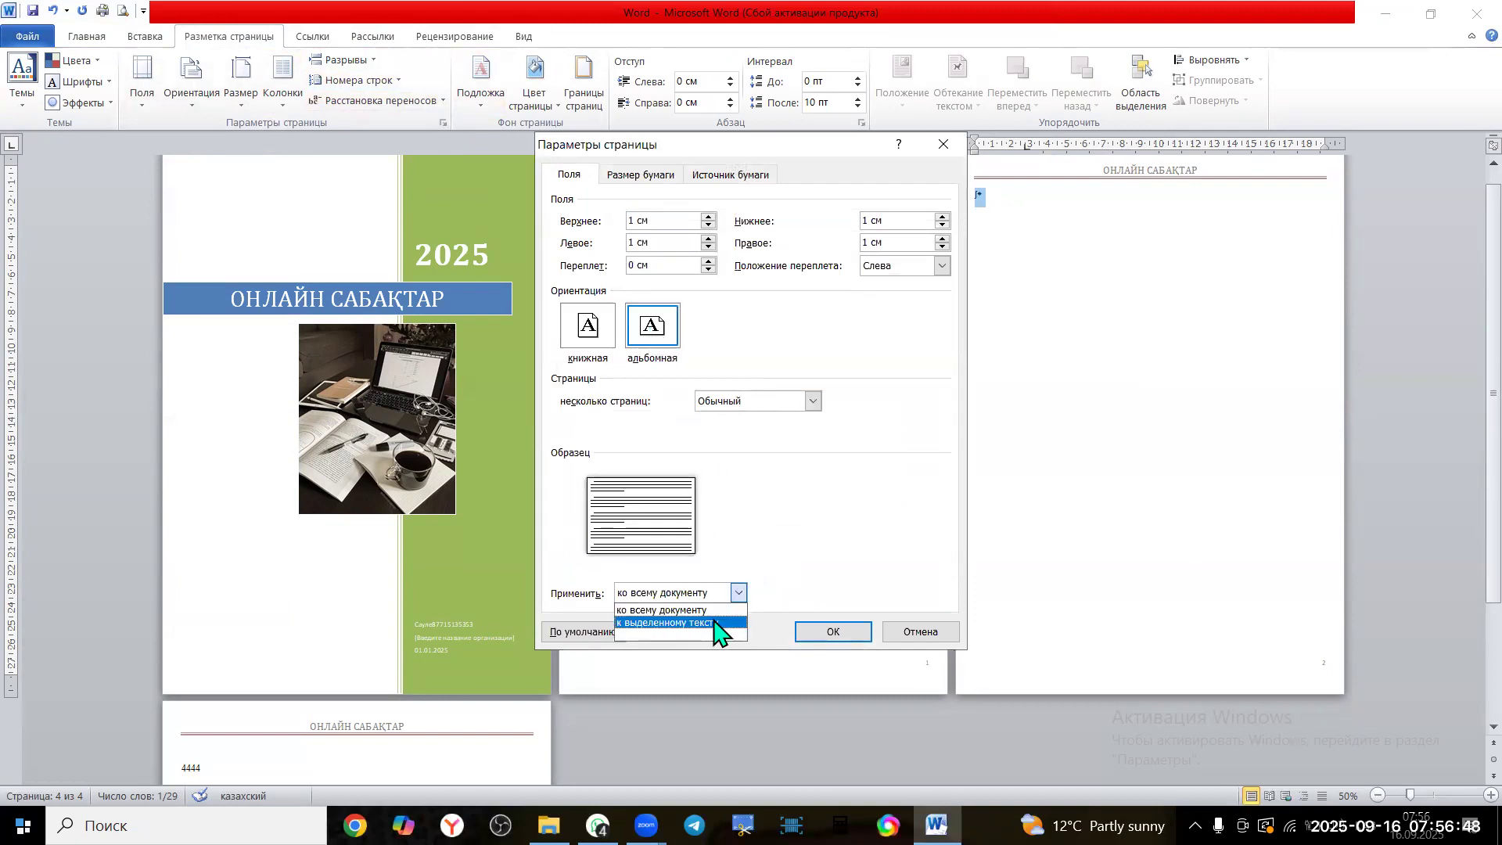
pyautogui.click(715, 623)
pyautogui.click(829, 634)
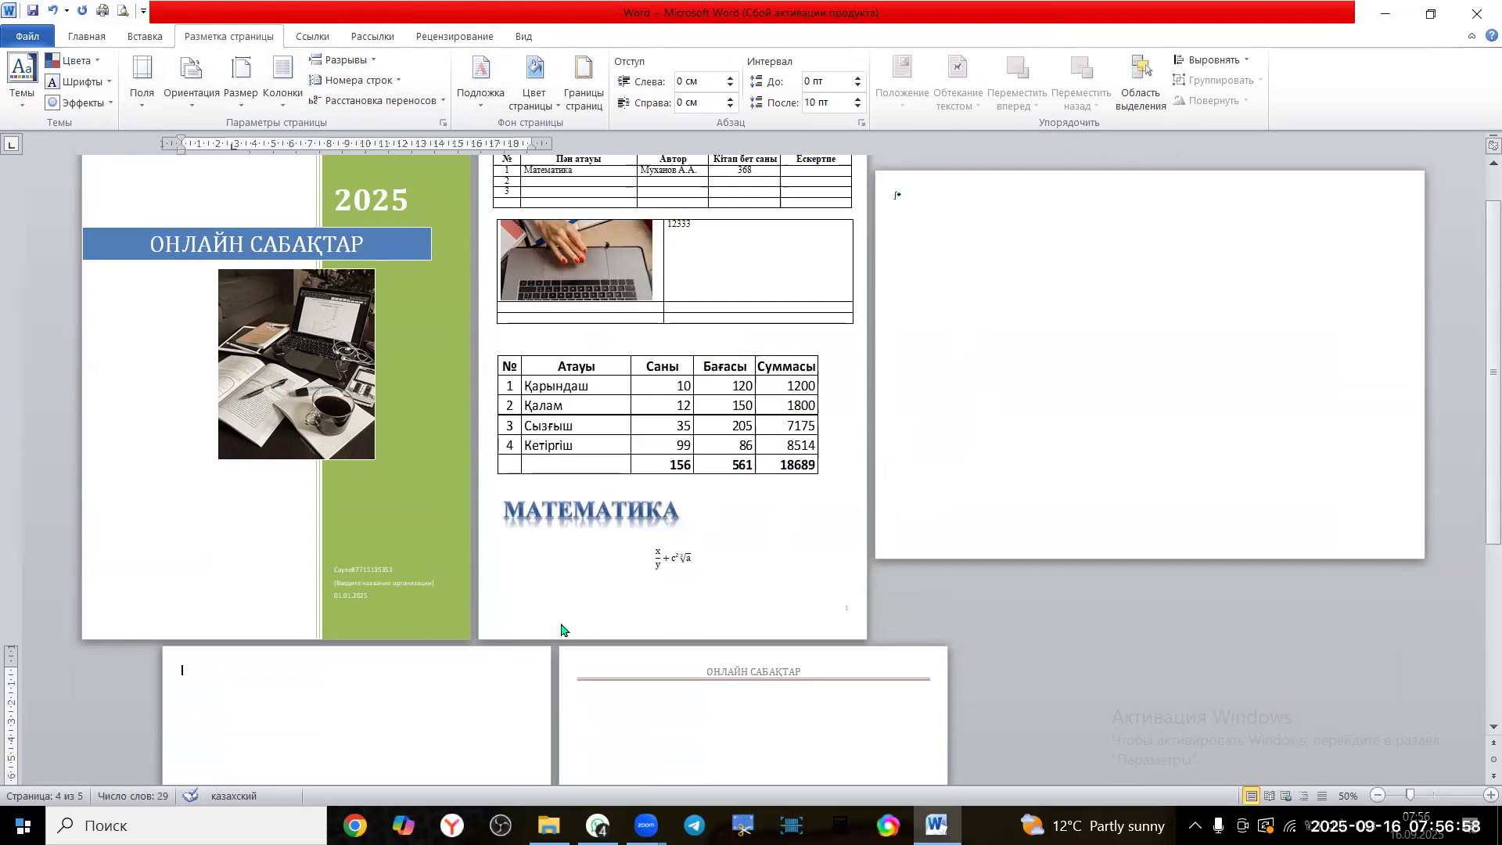
# Delete the section break below the symbols on the landscape page
pyautogui.click(967, 467)
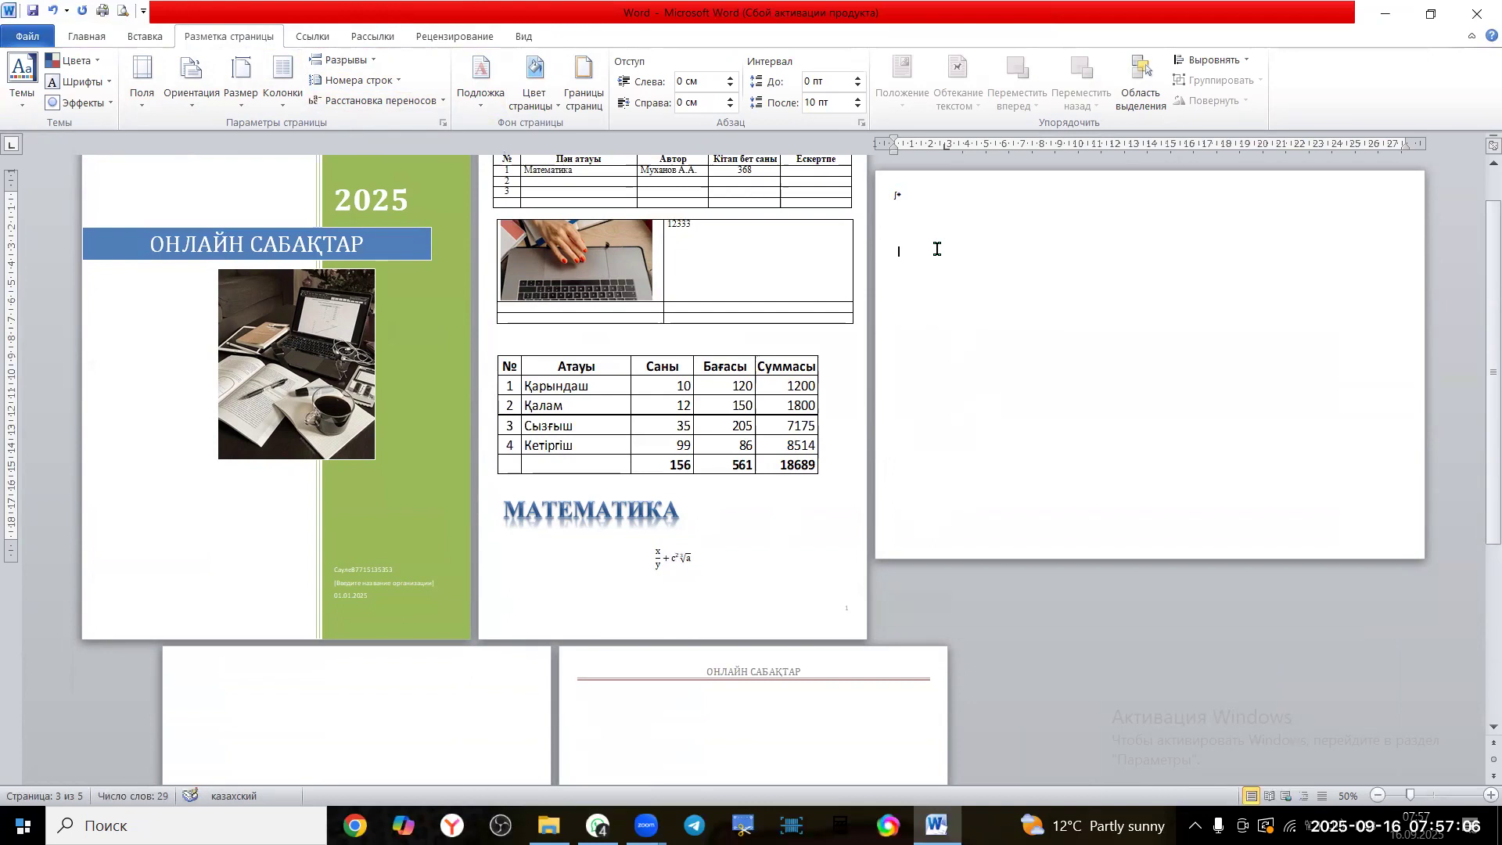
pyautogui.press('Delete')
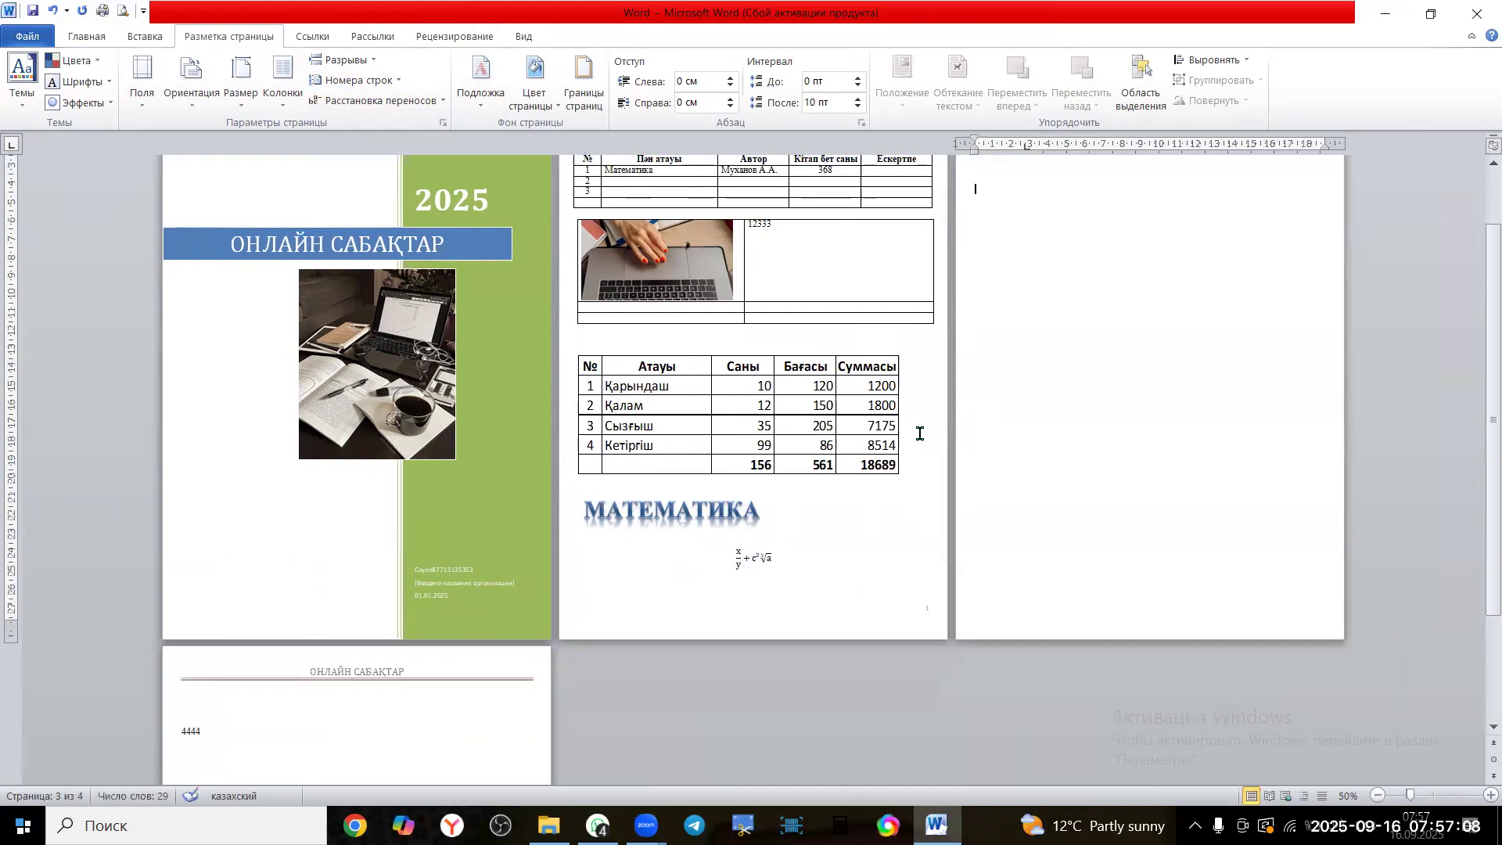
pyautogui.scroll(2, 919, 433)
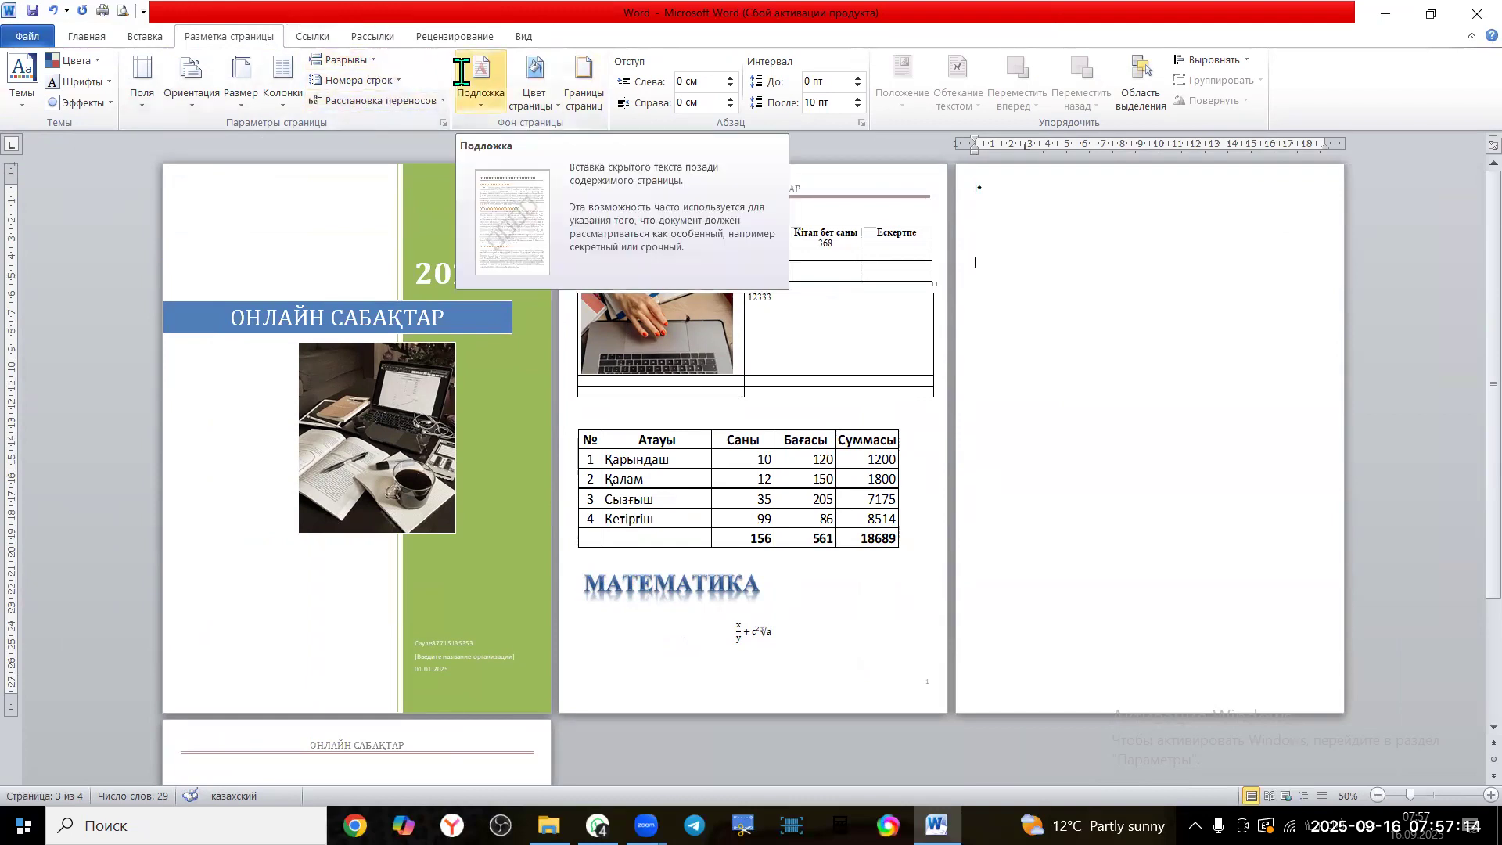
# Try a yellow page colour on the whole document, and undo it
pyautogui.click(551, 108)
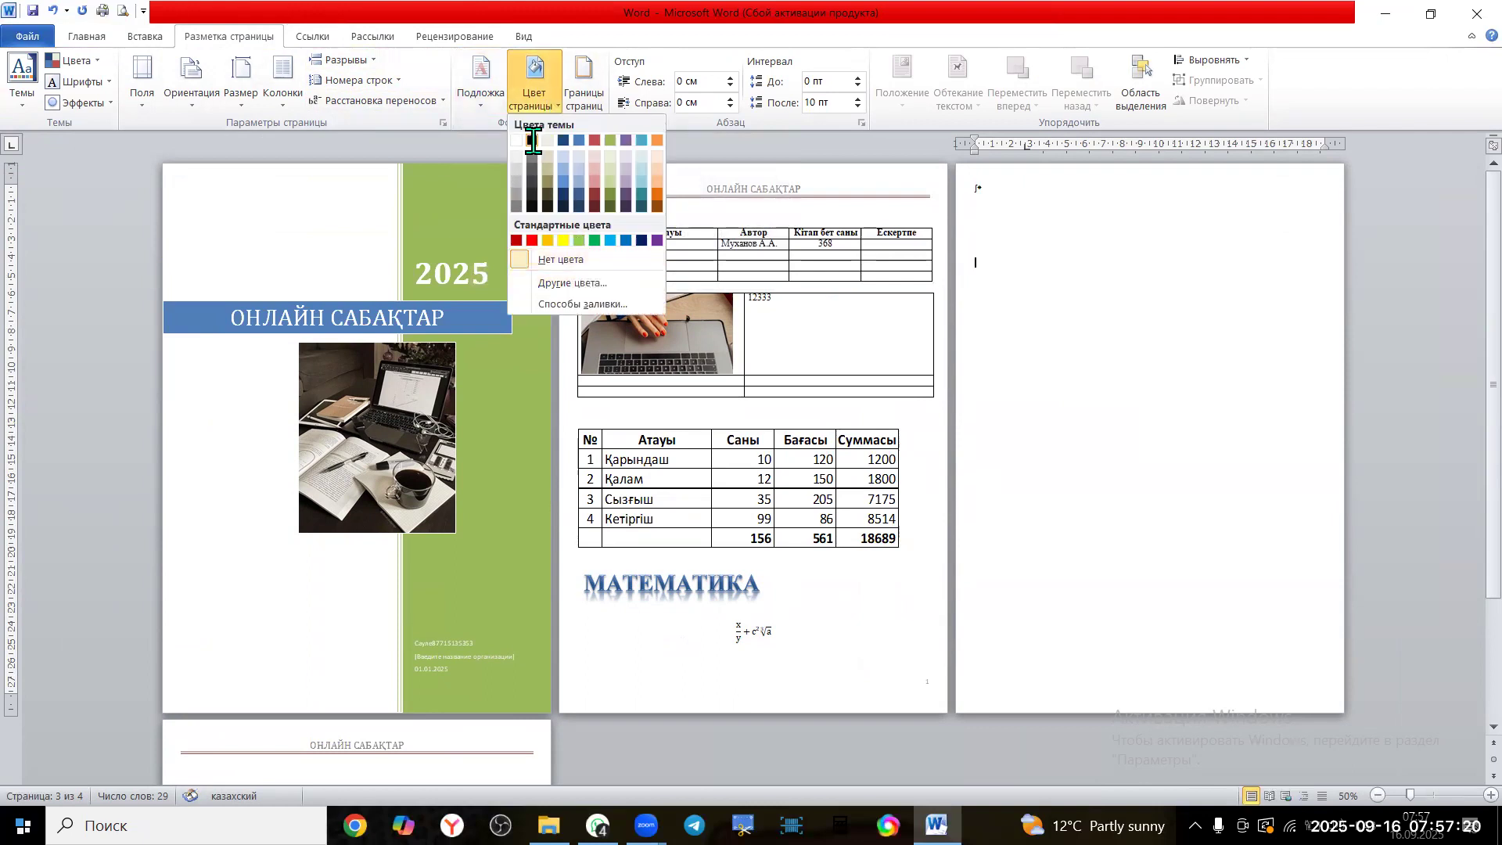
pyautogui.click(563, 240)
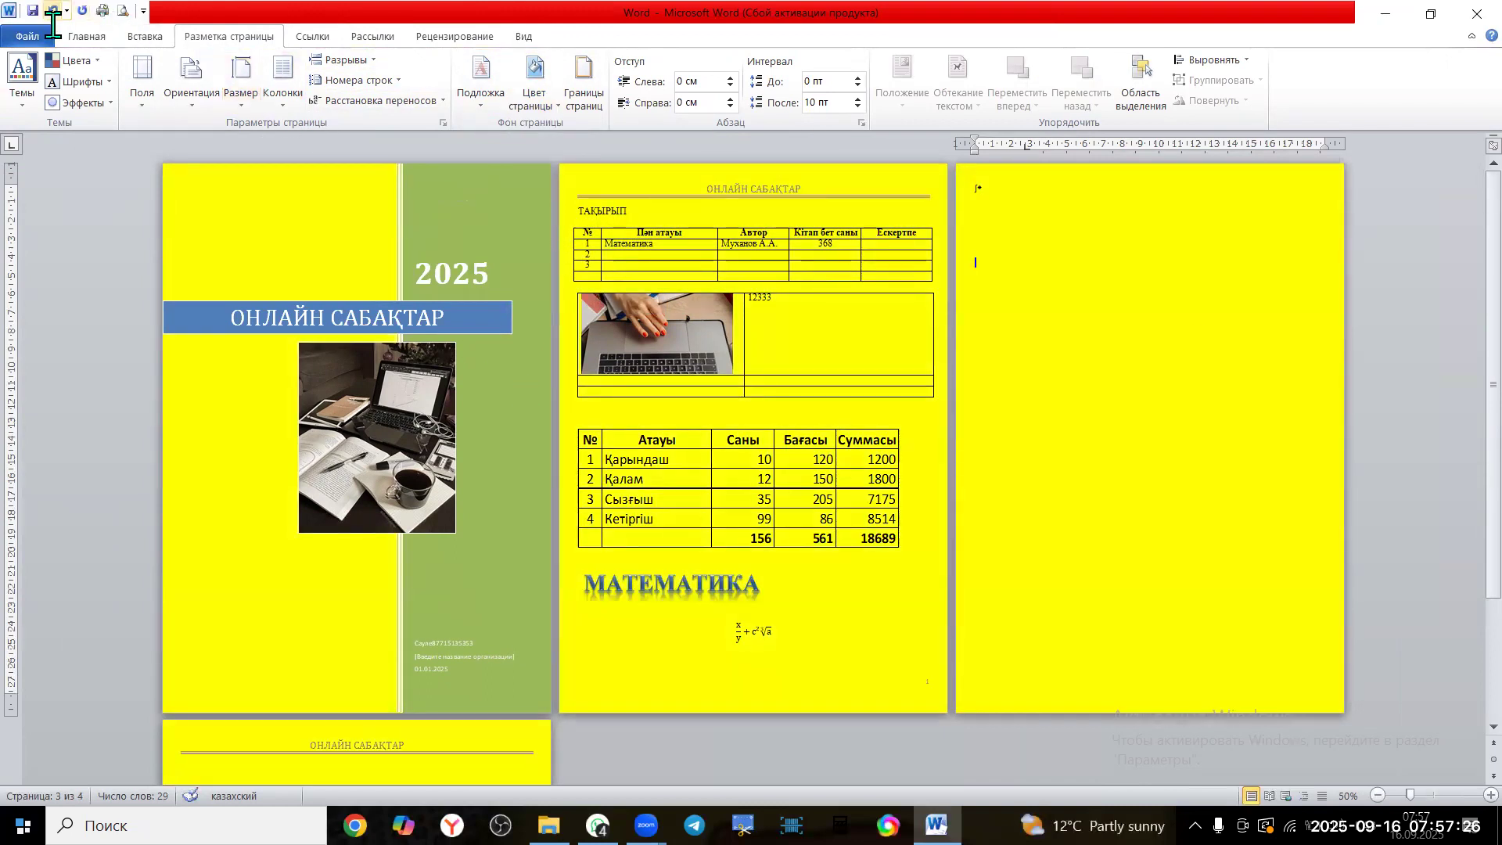
pyautogui.click(52, 11)
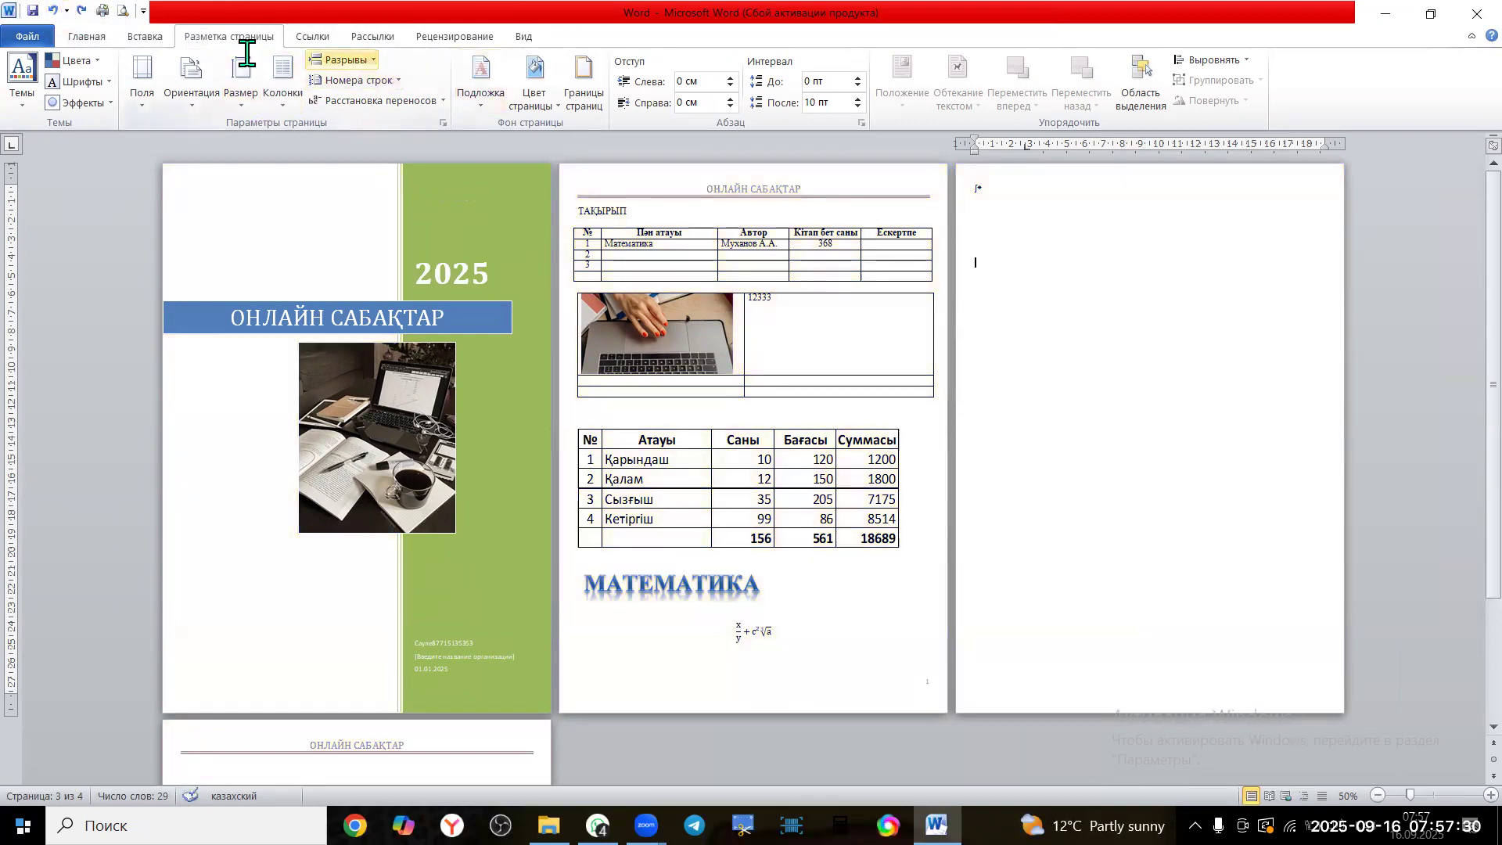
pyautogui.click(297, 36)
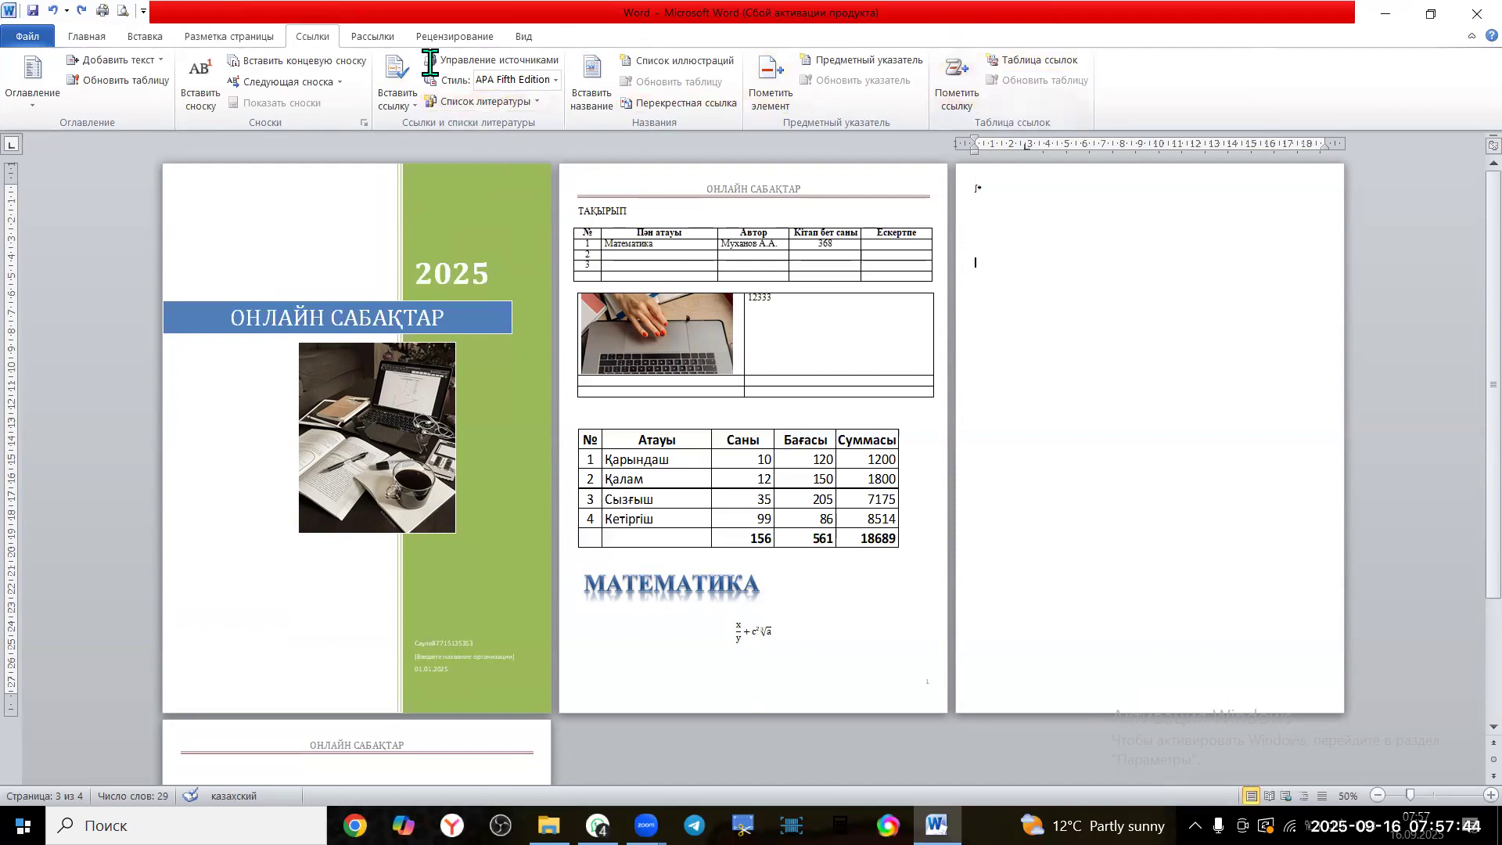
pyautogui.click(365, 35)
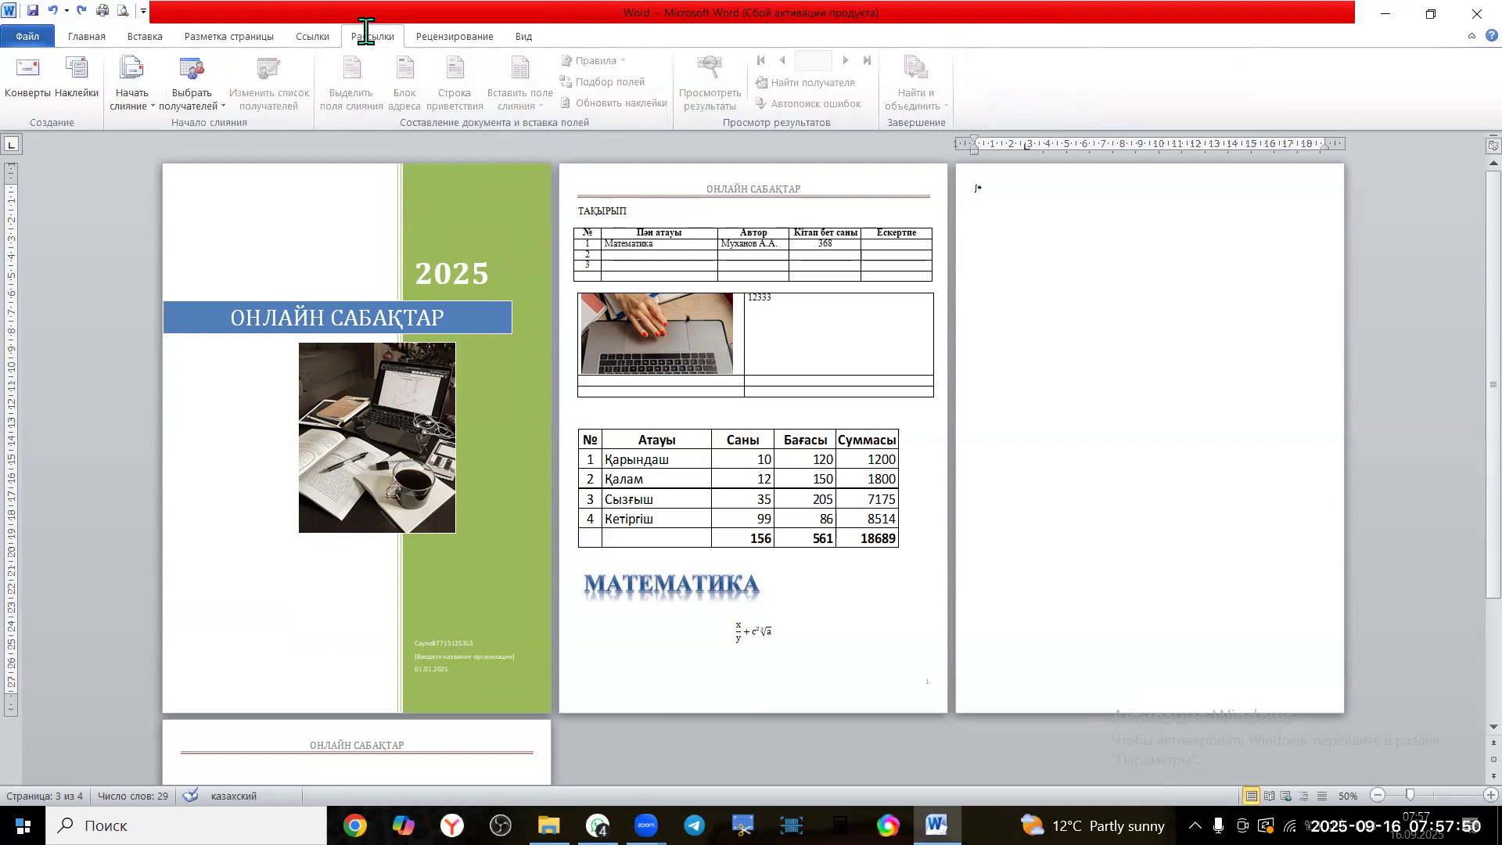
pyautogui.click(435, 35)
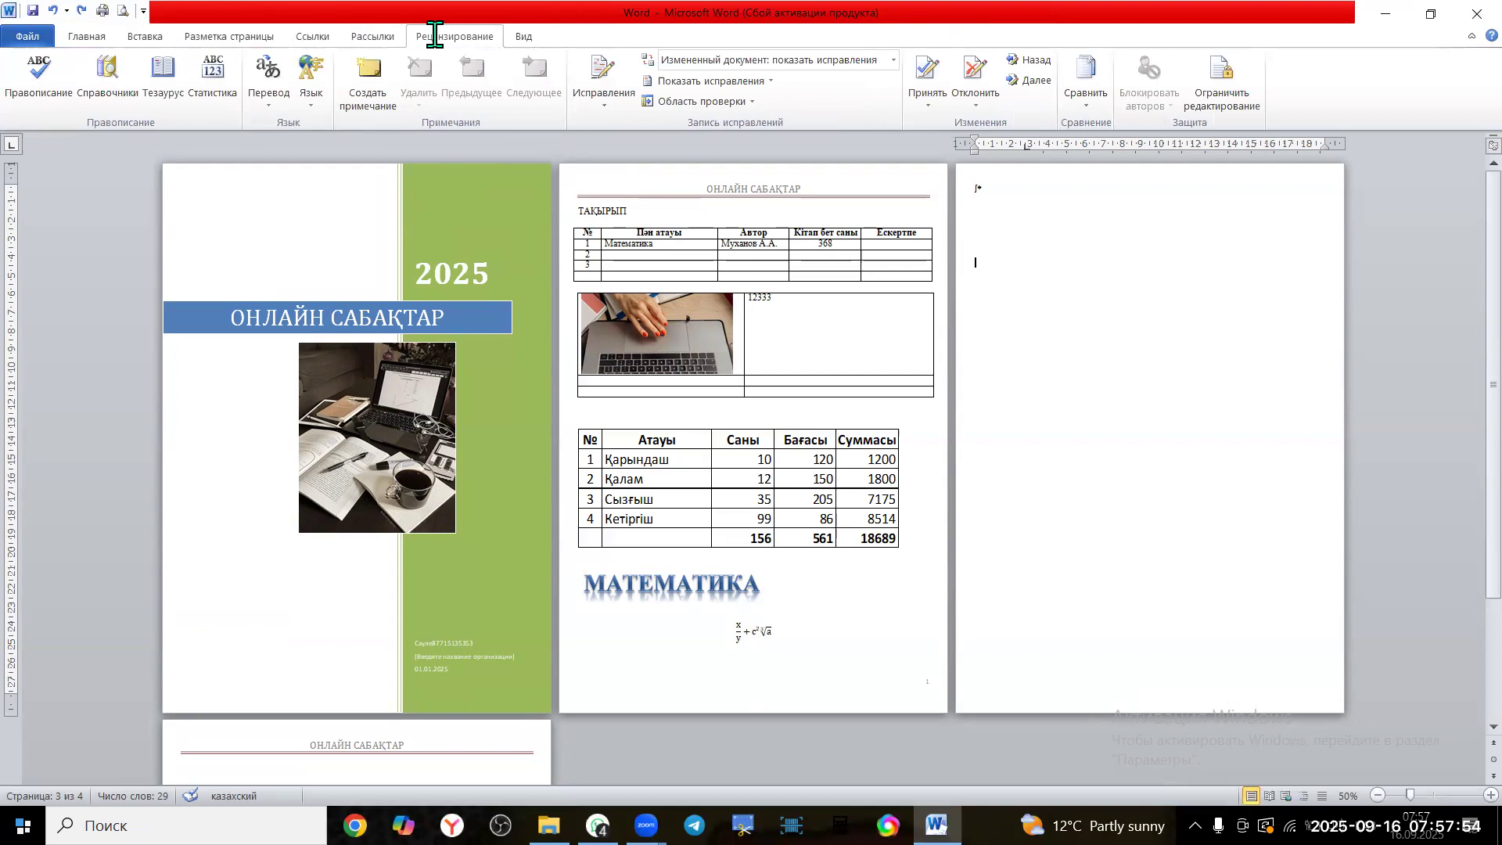
pyautogui.click(315, 103)
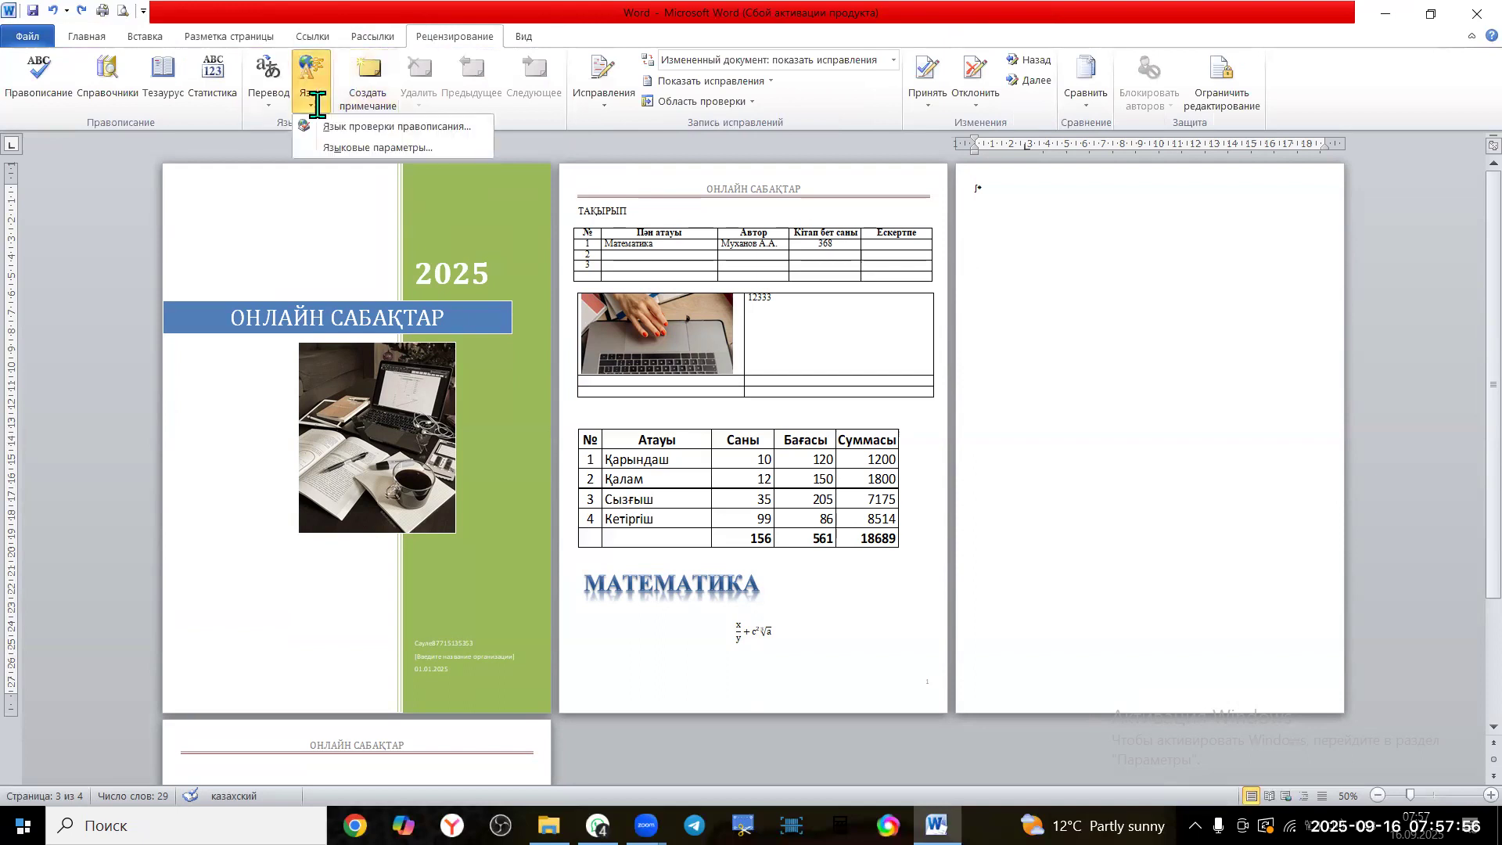
pyautogui.click(317, 104)
# View the document in reading mode, and return to the page layout view
pyautogui.click(523, 36)
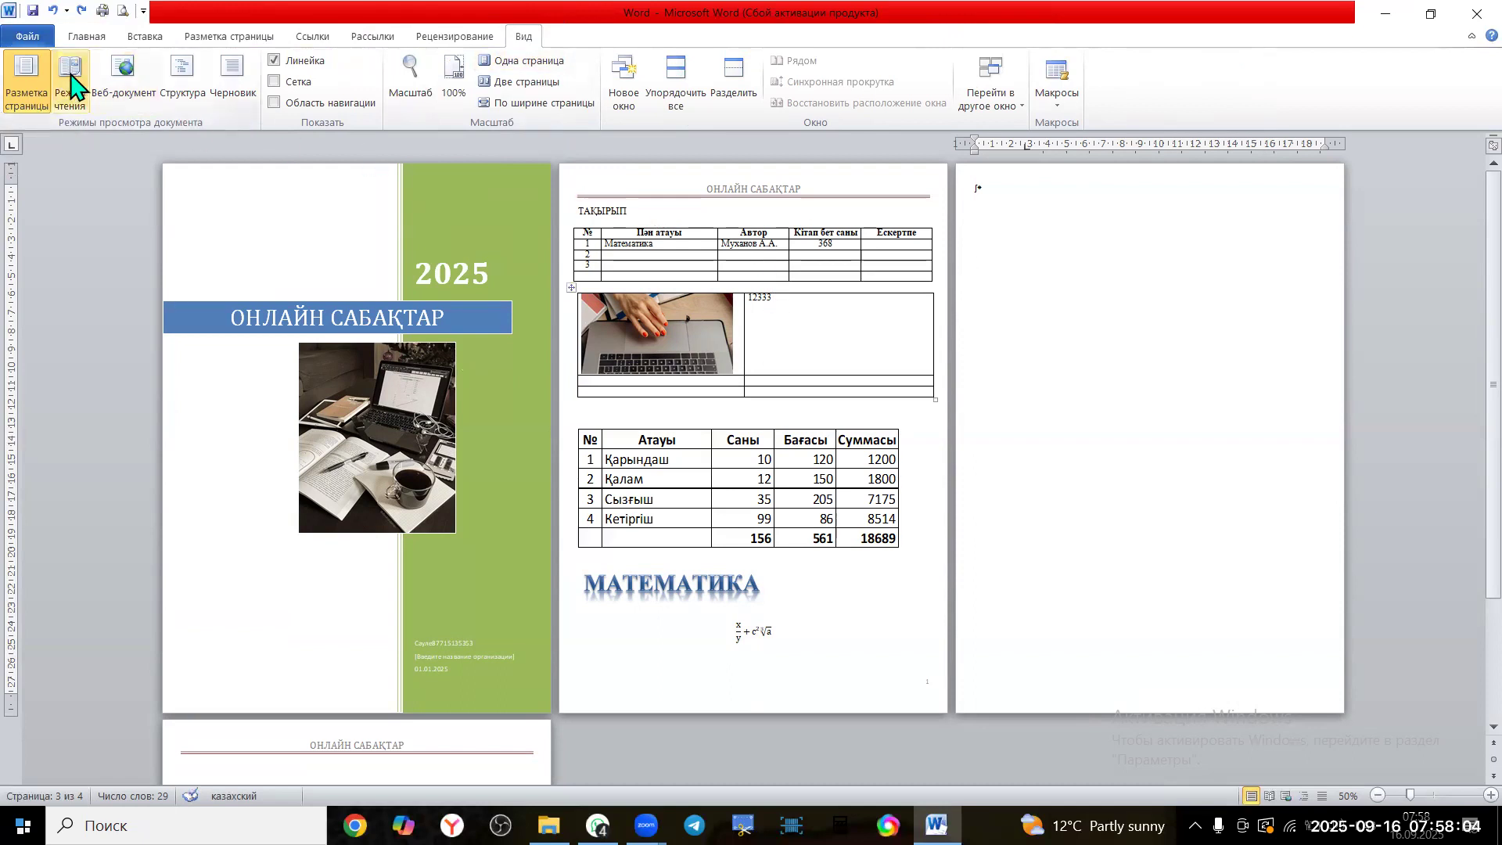
pyautogui.click(71, 80)
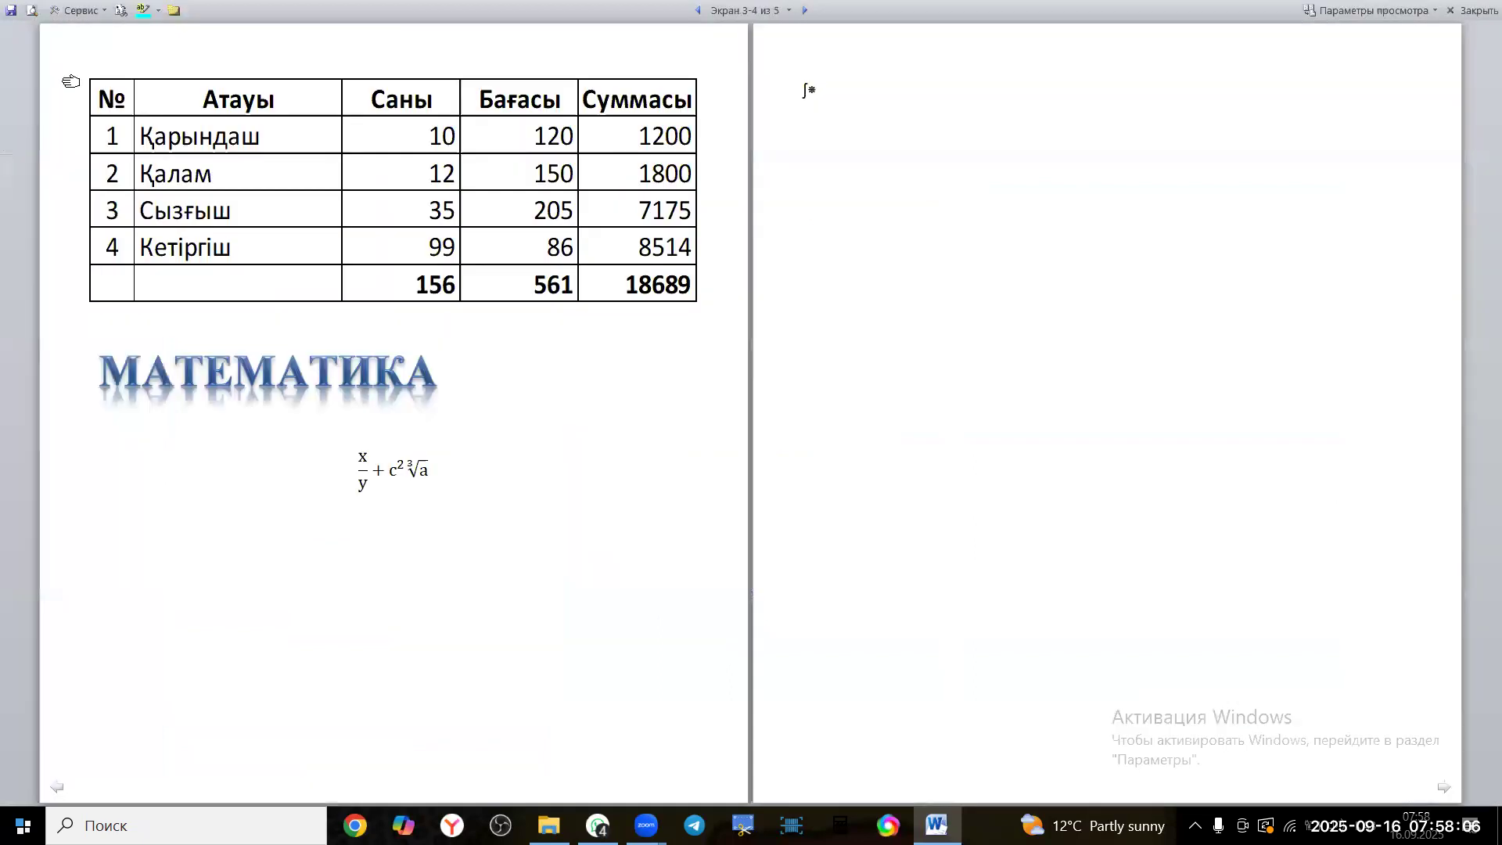
pyautogui.click(1473, 9)
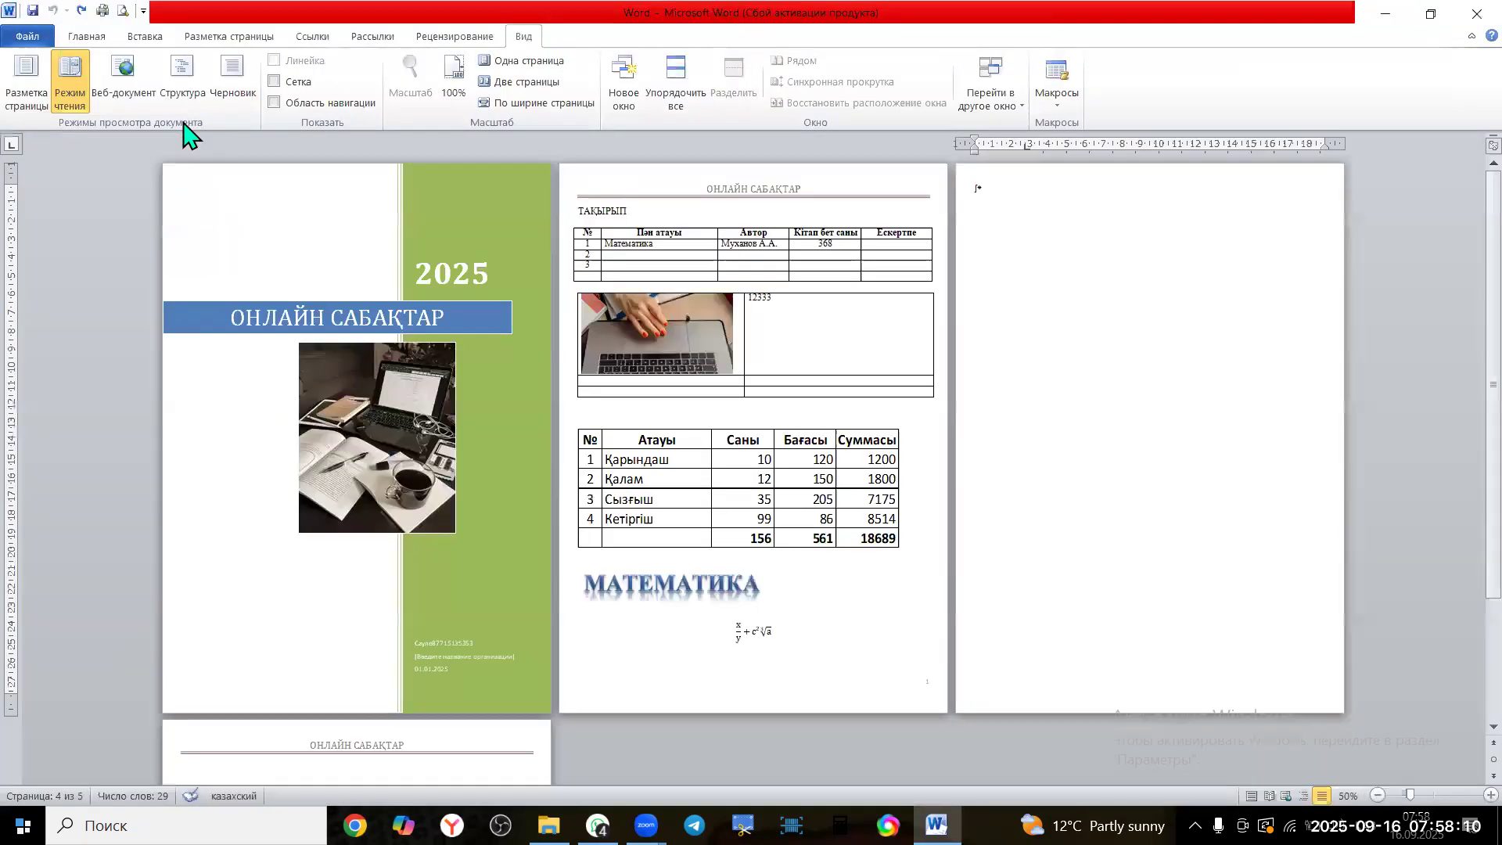
# Show the gridlines and the navigation pane, and hide both again
pyautogui.click(275, 84)
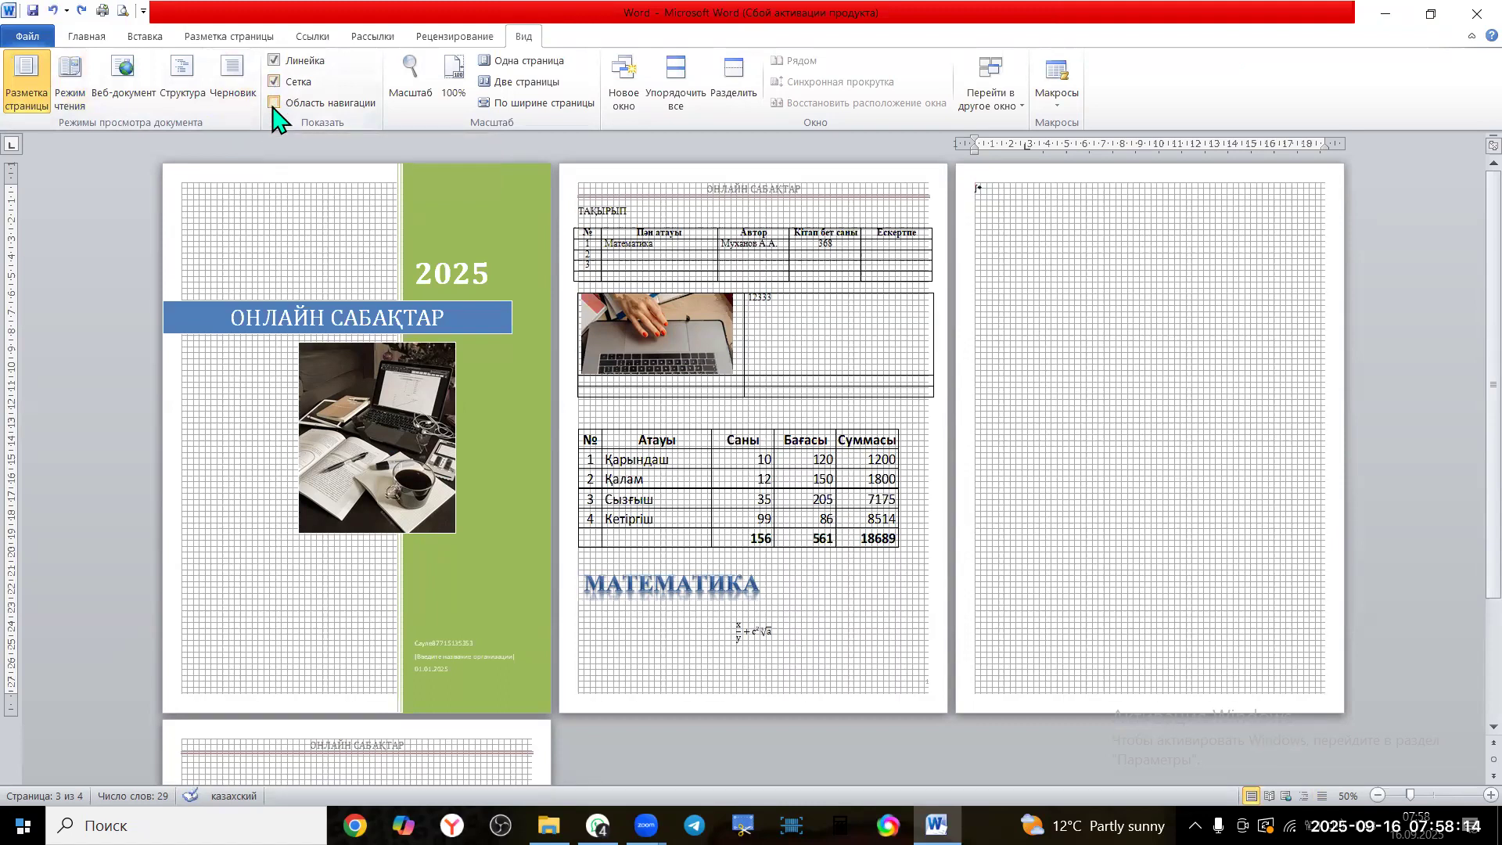
pyautogui.click(273, 104)
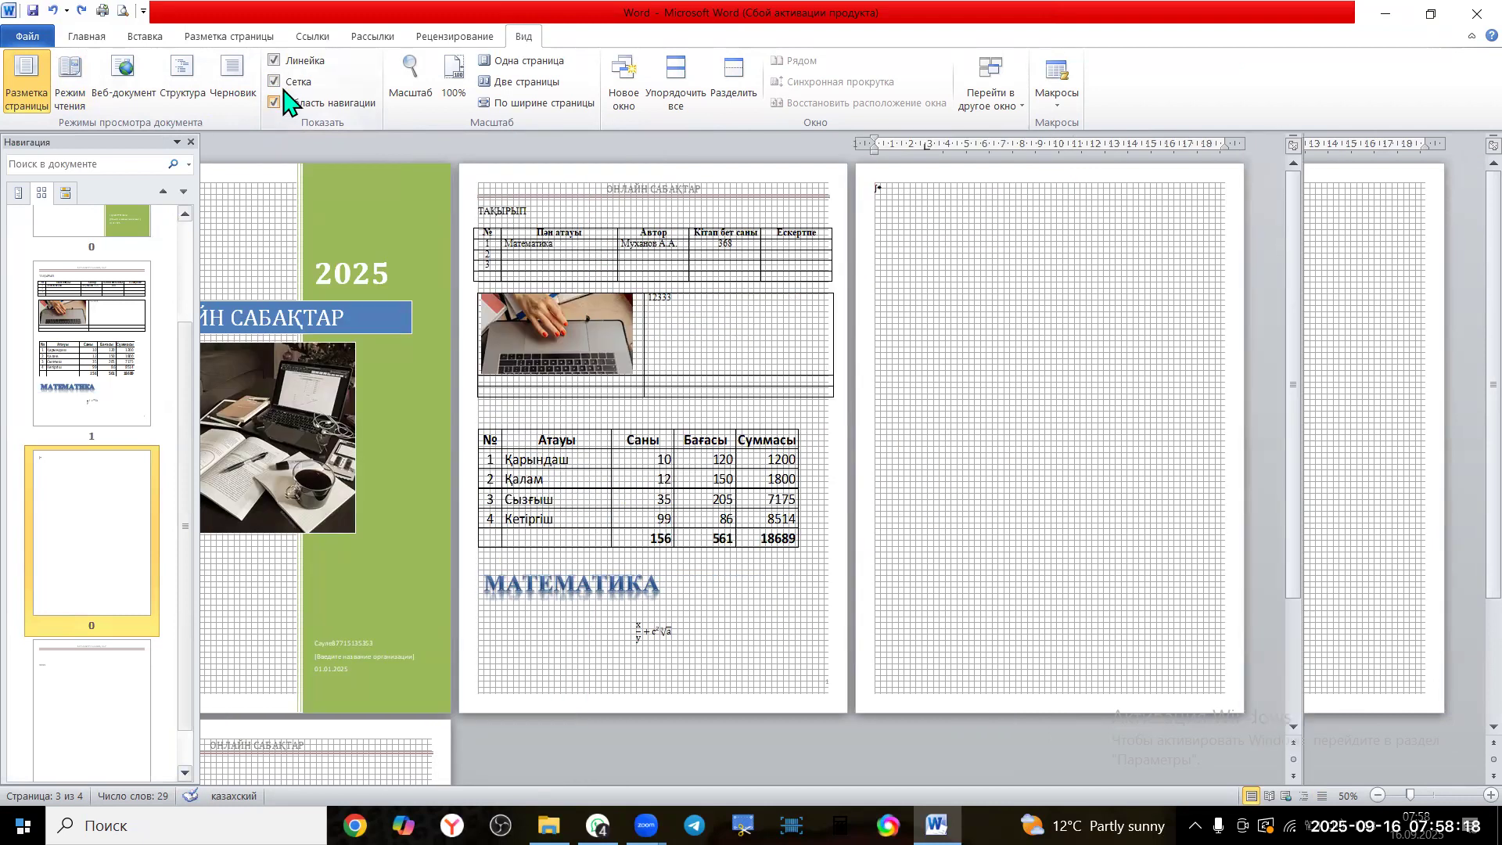
pyautogui.click(280, 102)
pyautogui.click(276, 81)
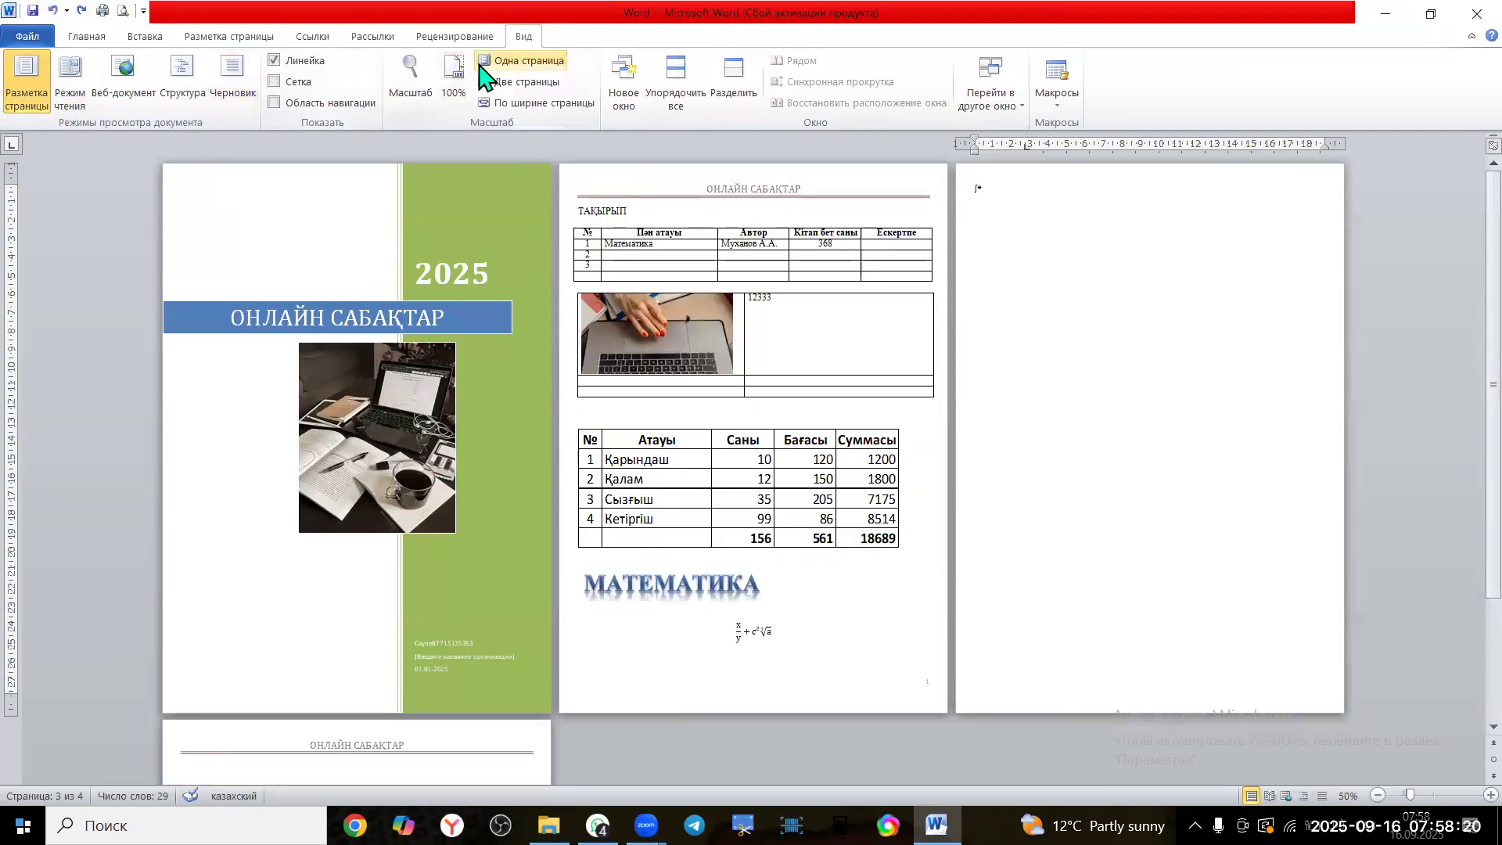
# Compare the document in the two-page, one-page and 100% zoom views
pyautogui.click(545, 82)
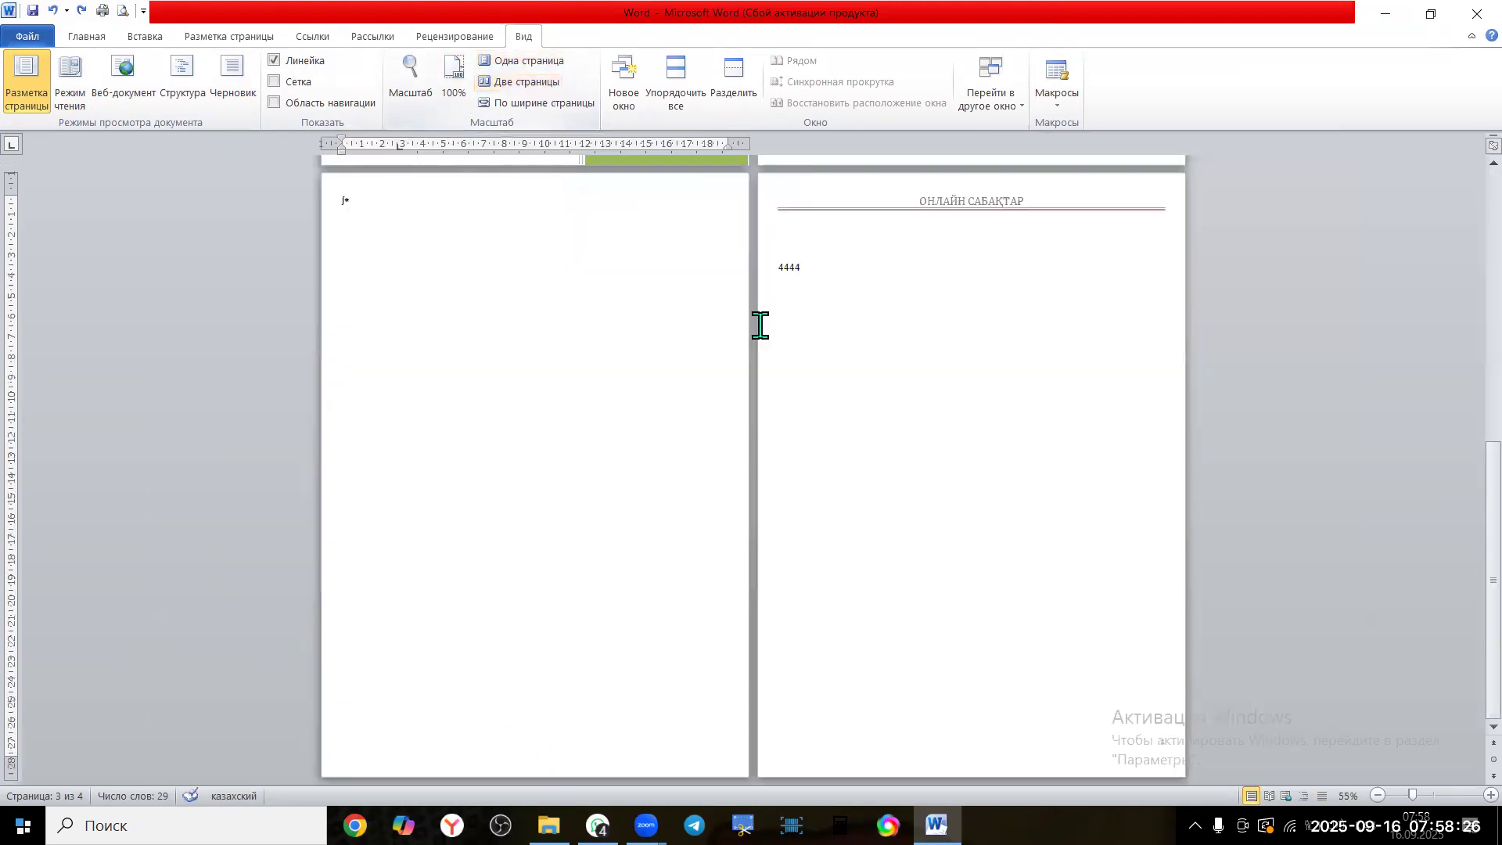
pyautogui.scroll(3, 814, 404)
pyautogui.scroll(5, 813, 404)
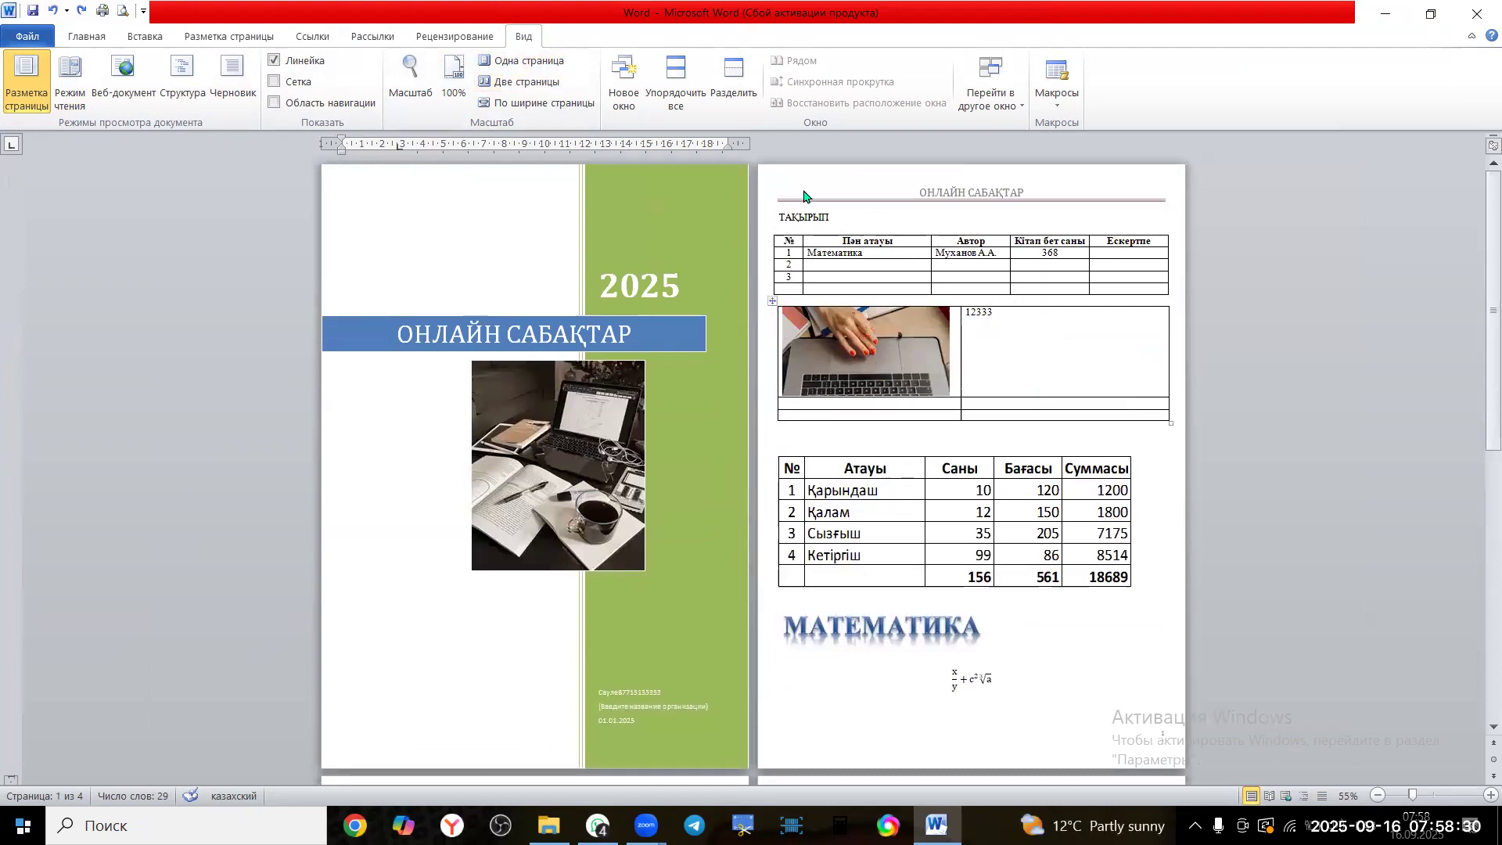
pyautogui.click(526, 72)
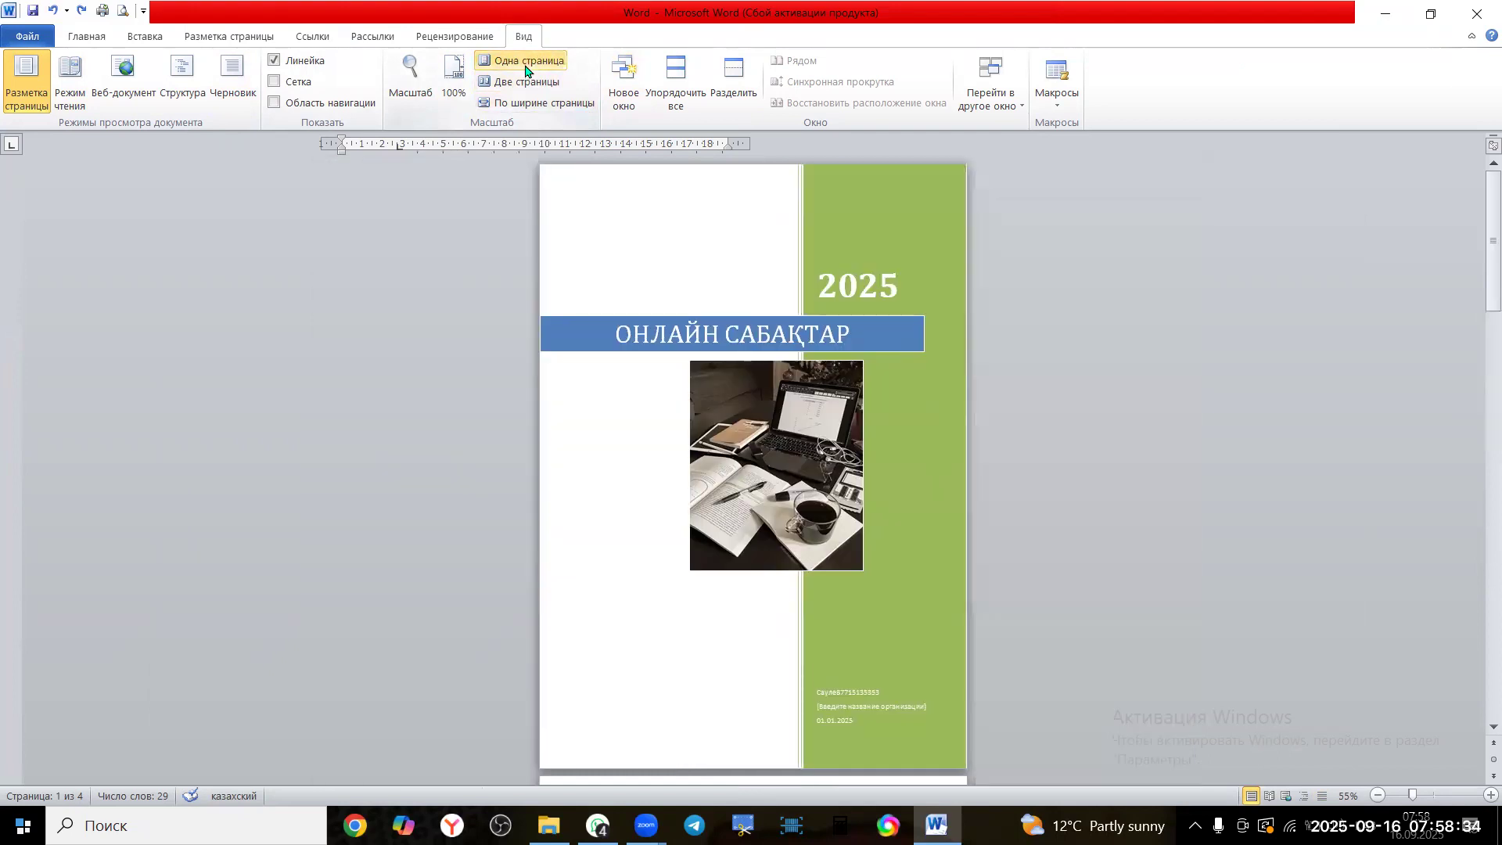
pyautogui.click(524, 82)
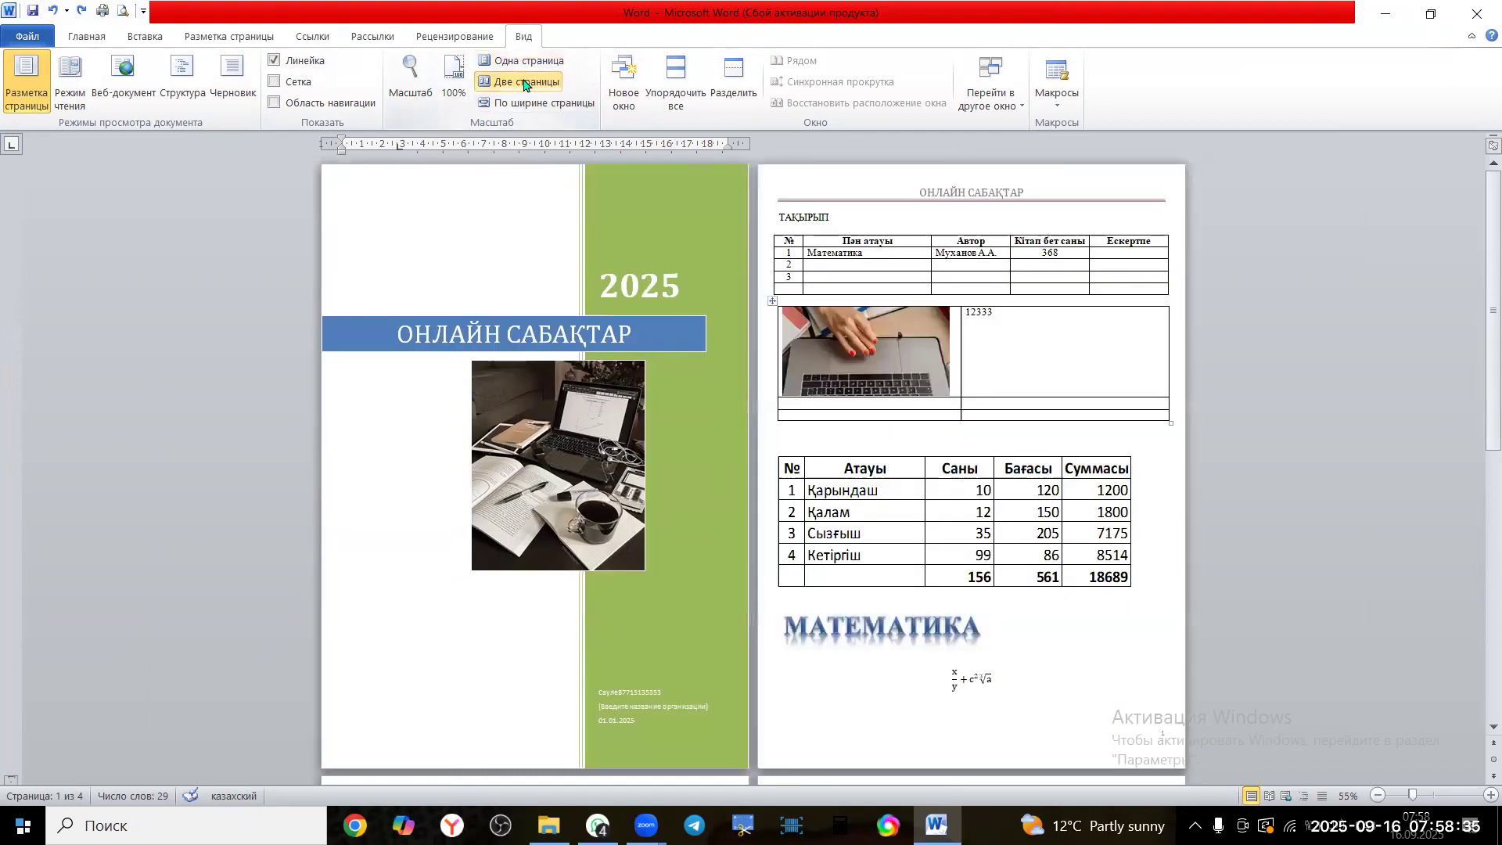
pyautogui.click(451, 69)
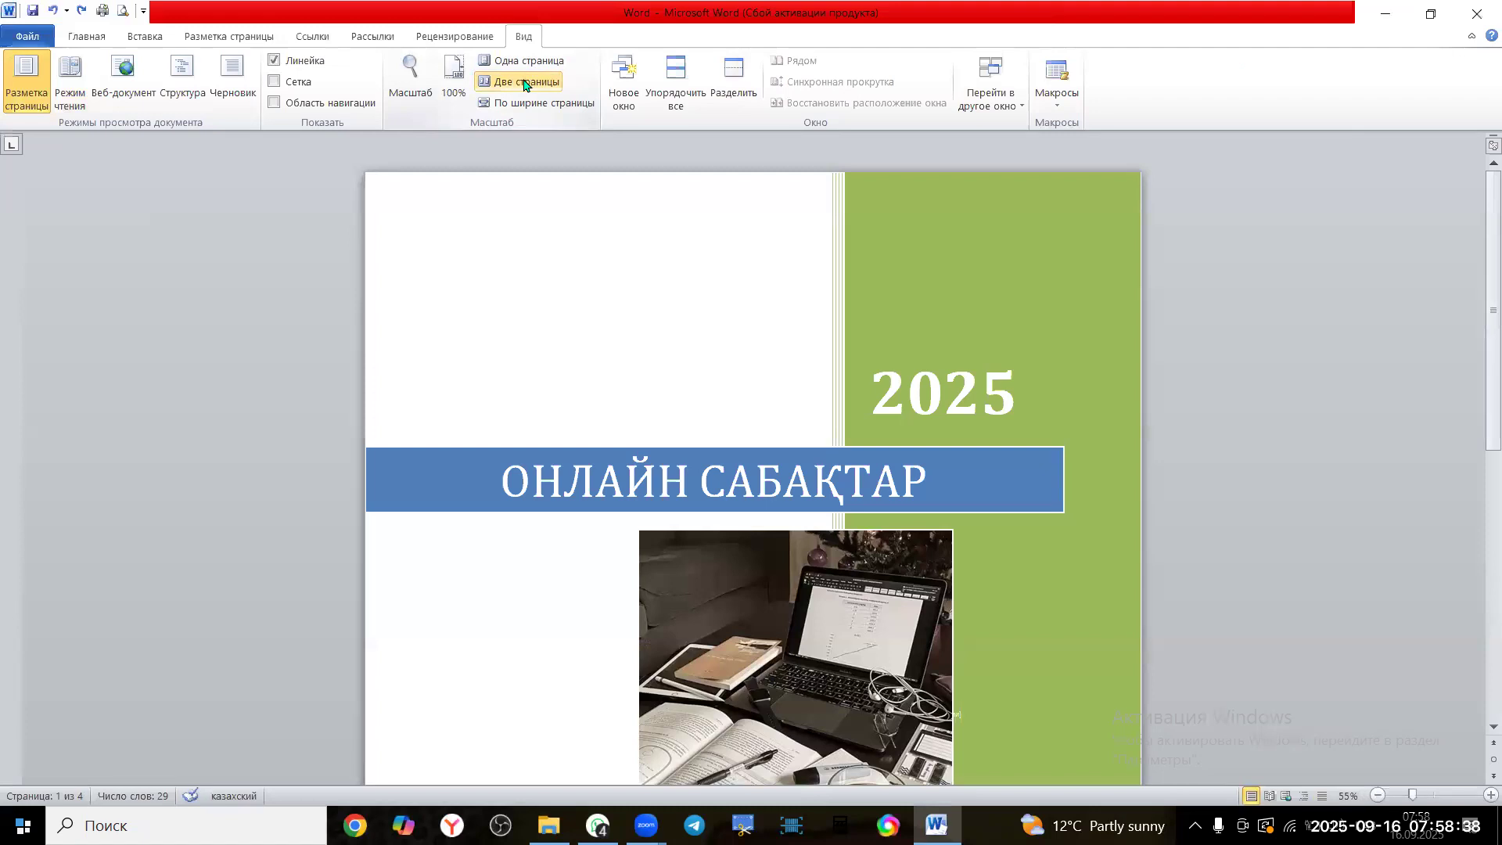
pyautogui.click(524, 82)
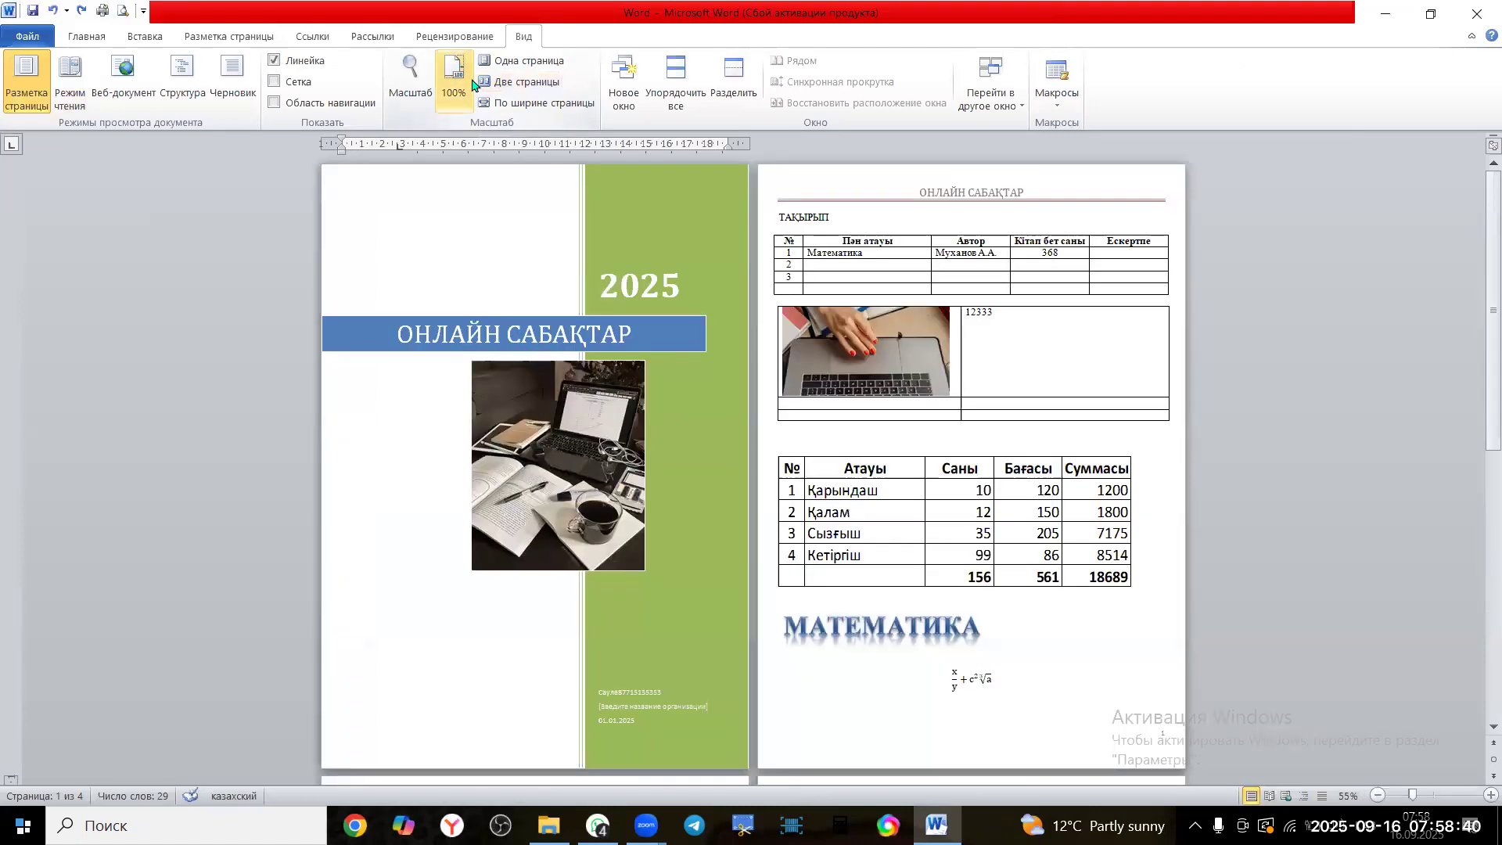
# Look through all pages of the document side by side, and switch to the one-page view
pyautogui.scroll(-10, 880, 473)
pyautogui.click(924, 503)
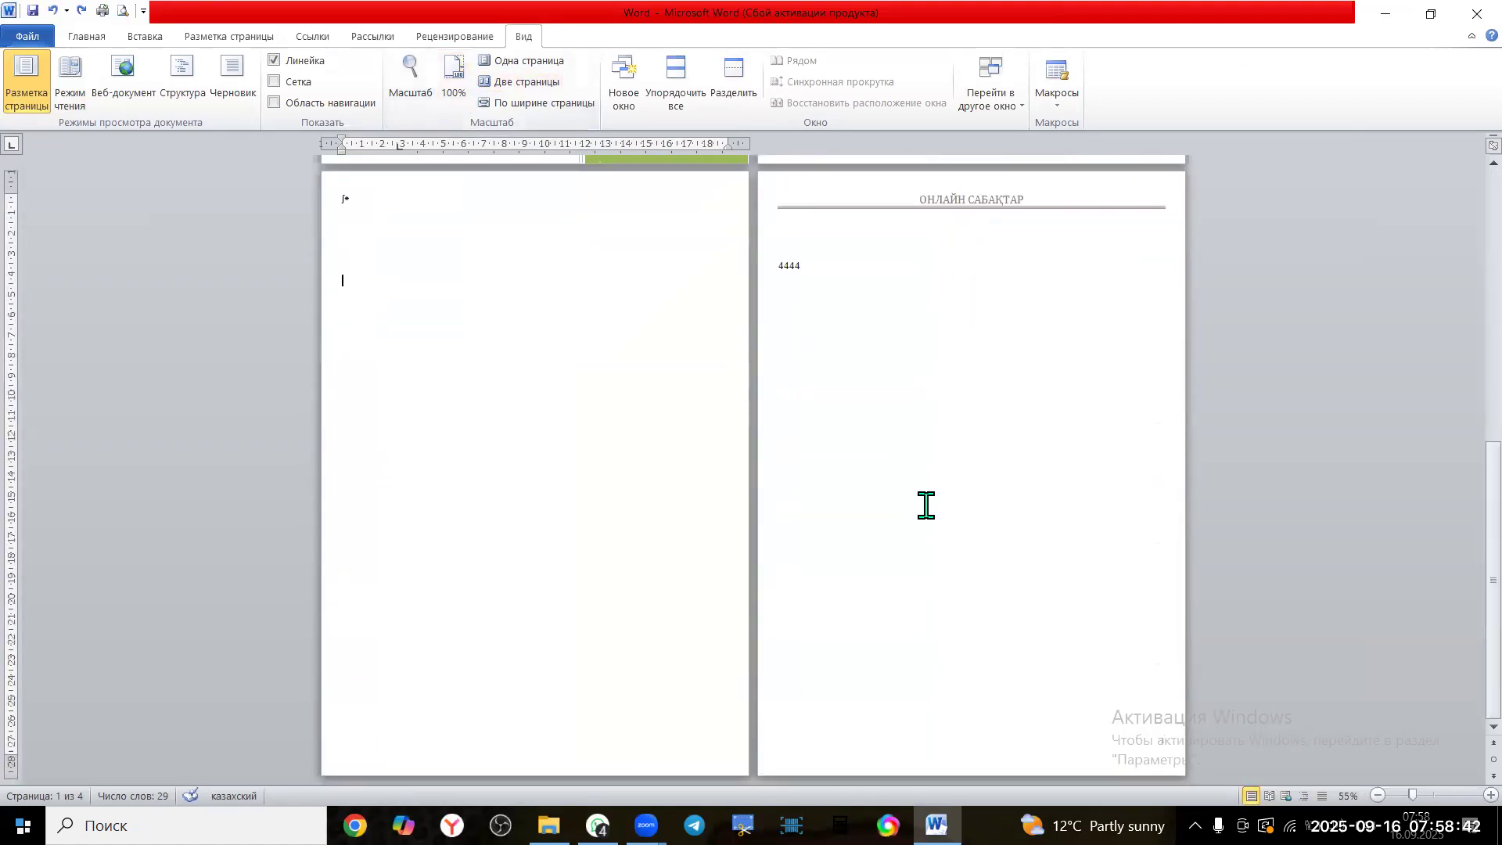
pyautogui.scroll(2, 781, 308)
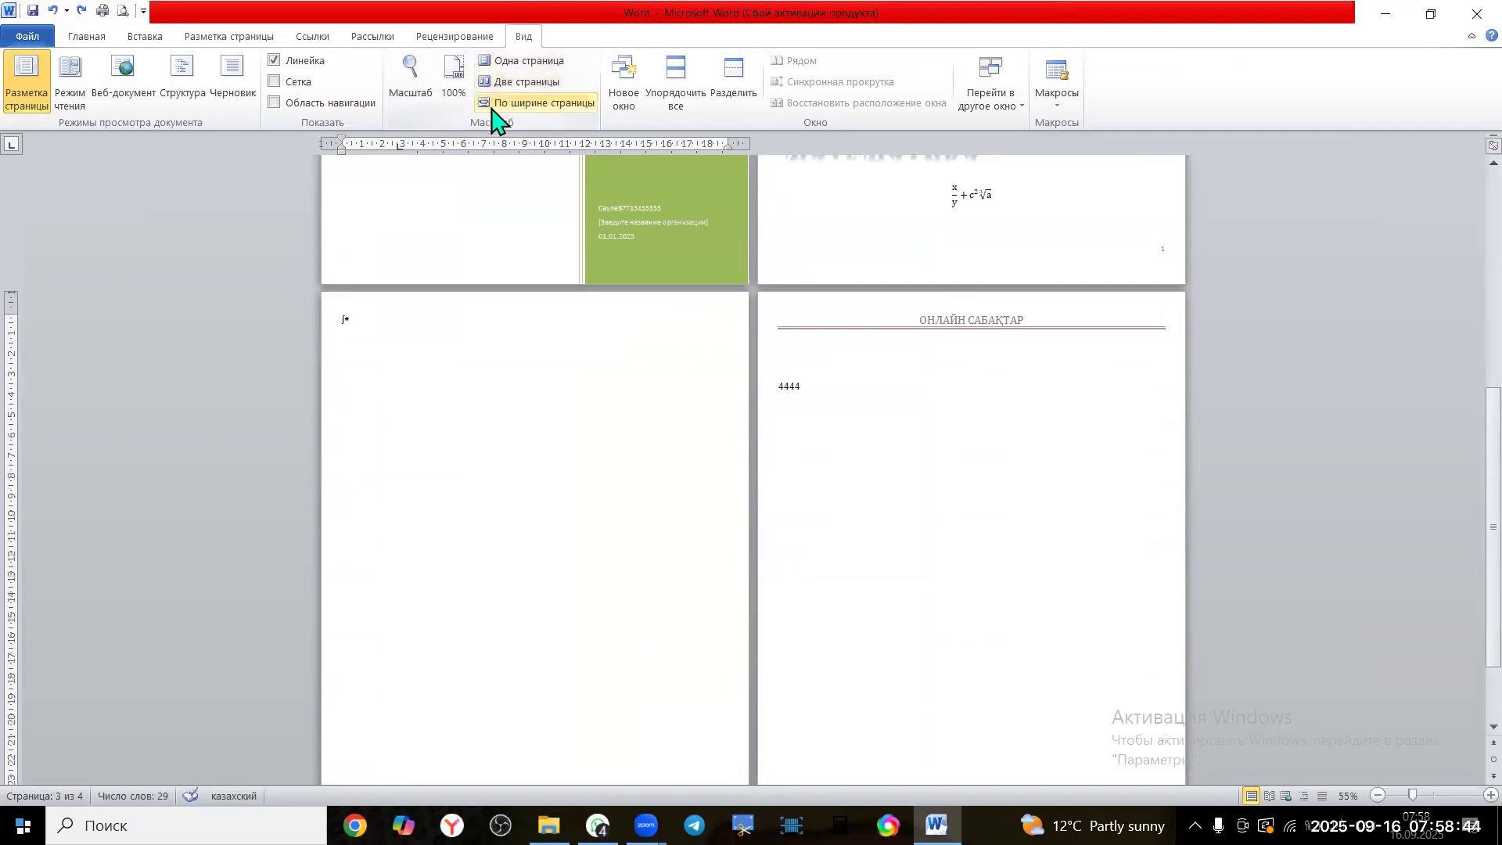
pyautogui.scroll(10, 472, 325)
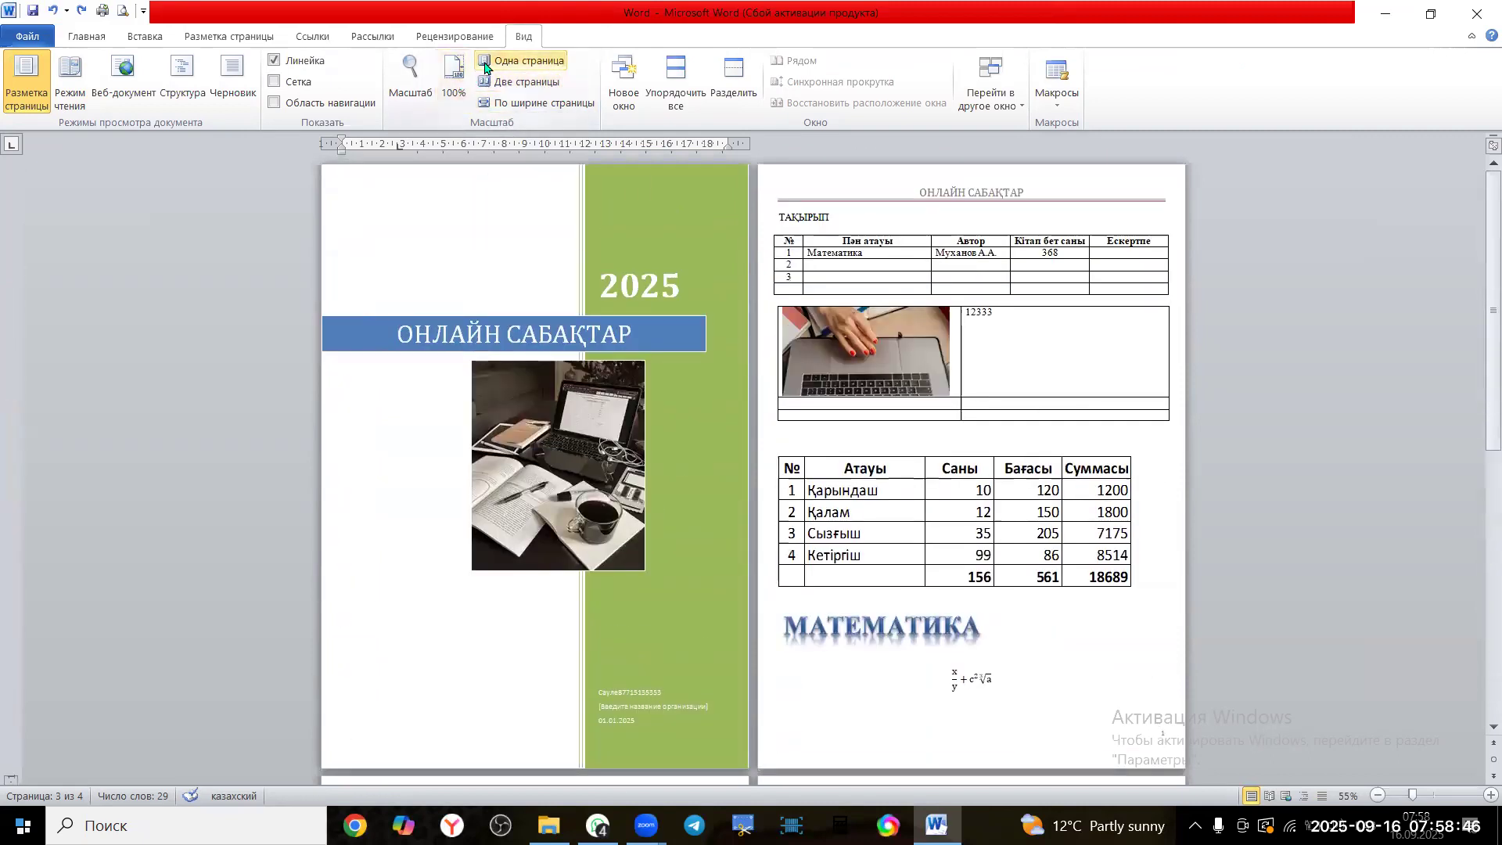
pyautogui.click(523, 61)
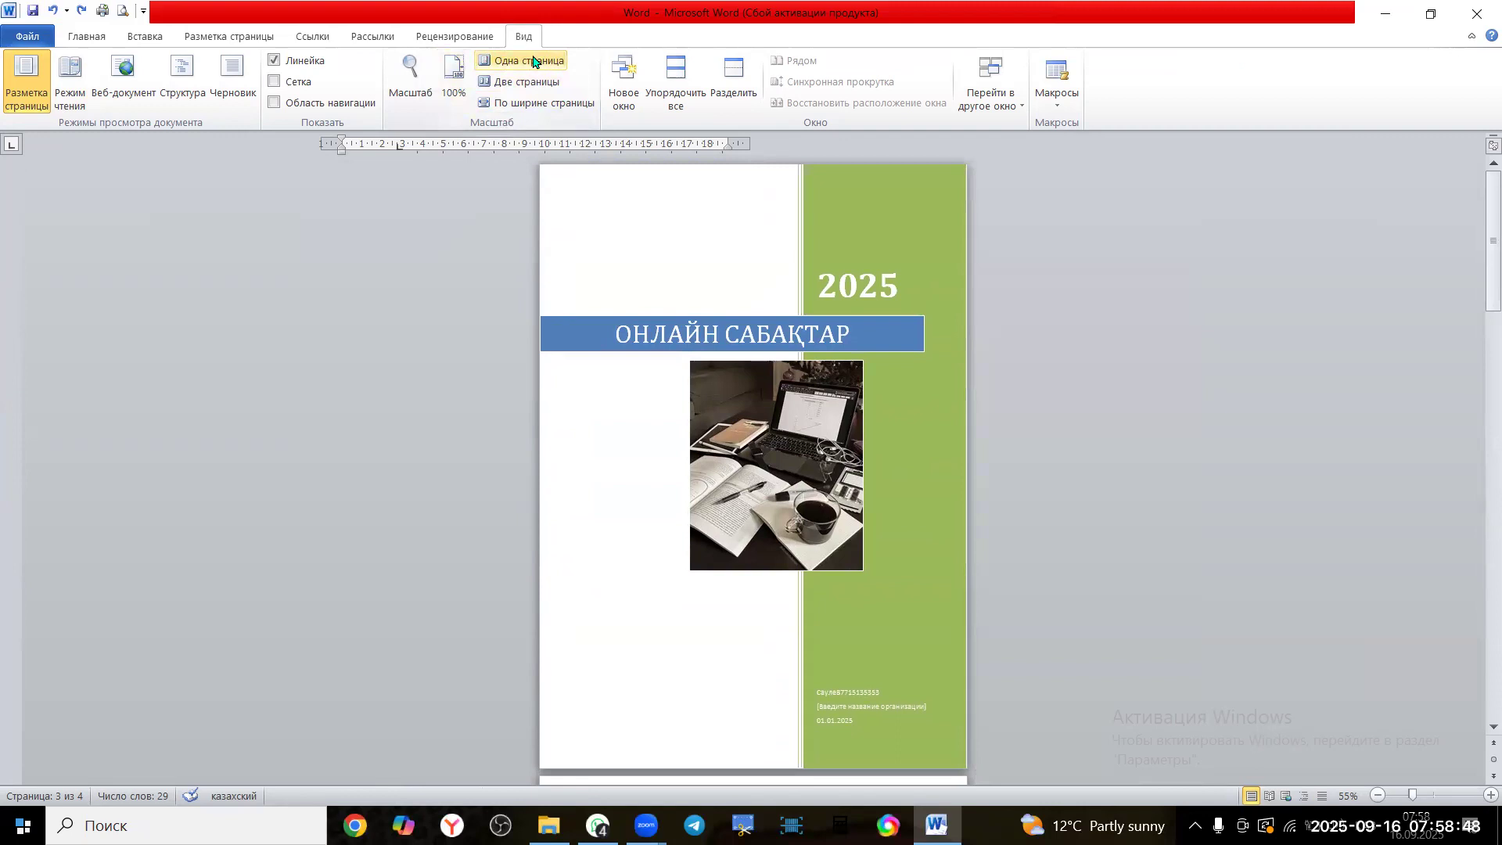
pyautogui.click(84, 37)
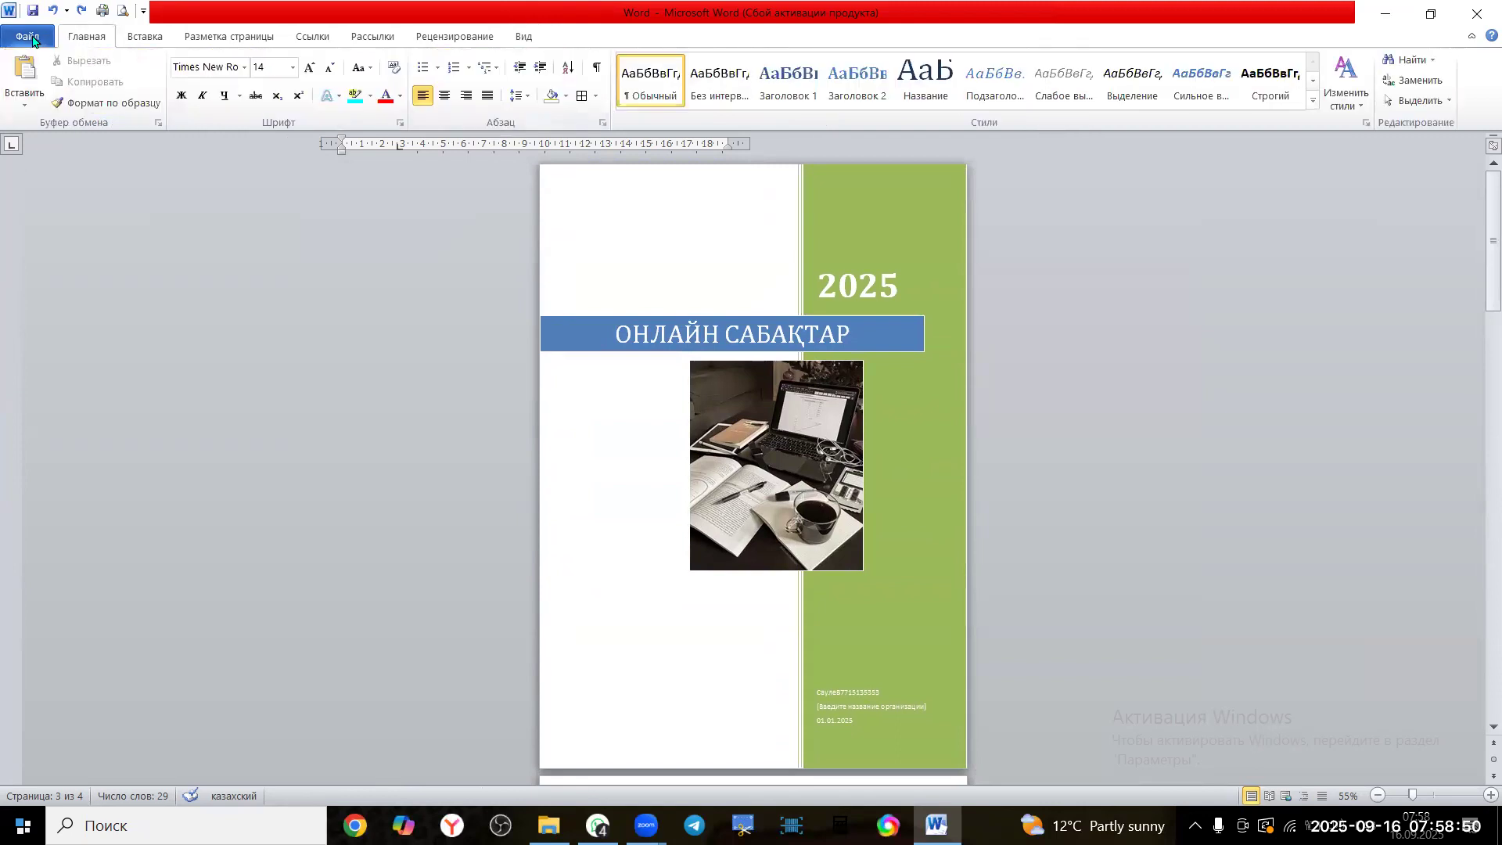
pyautogui.click(30, 37)
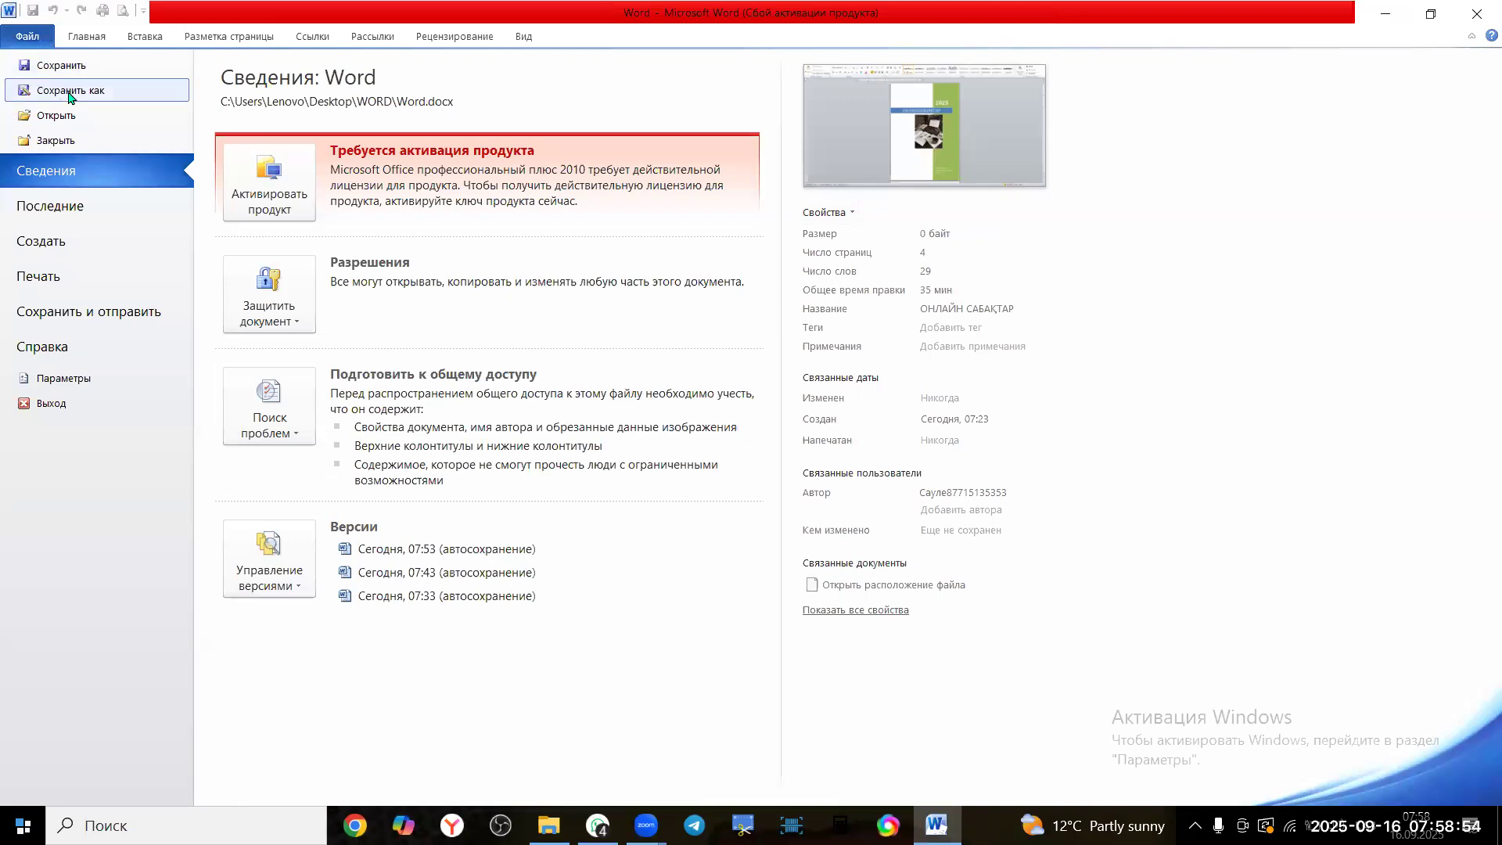
pyautogui.press('Escape')
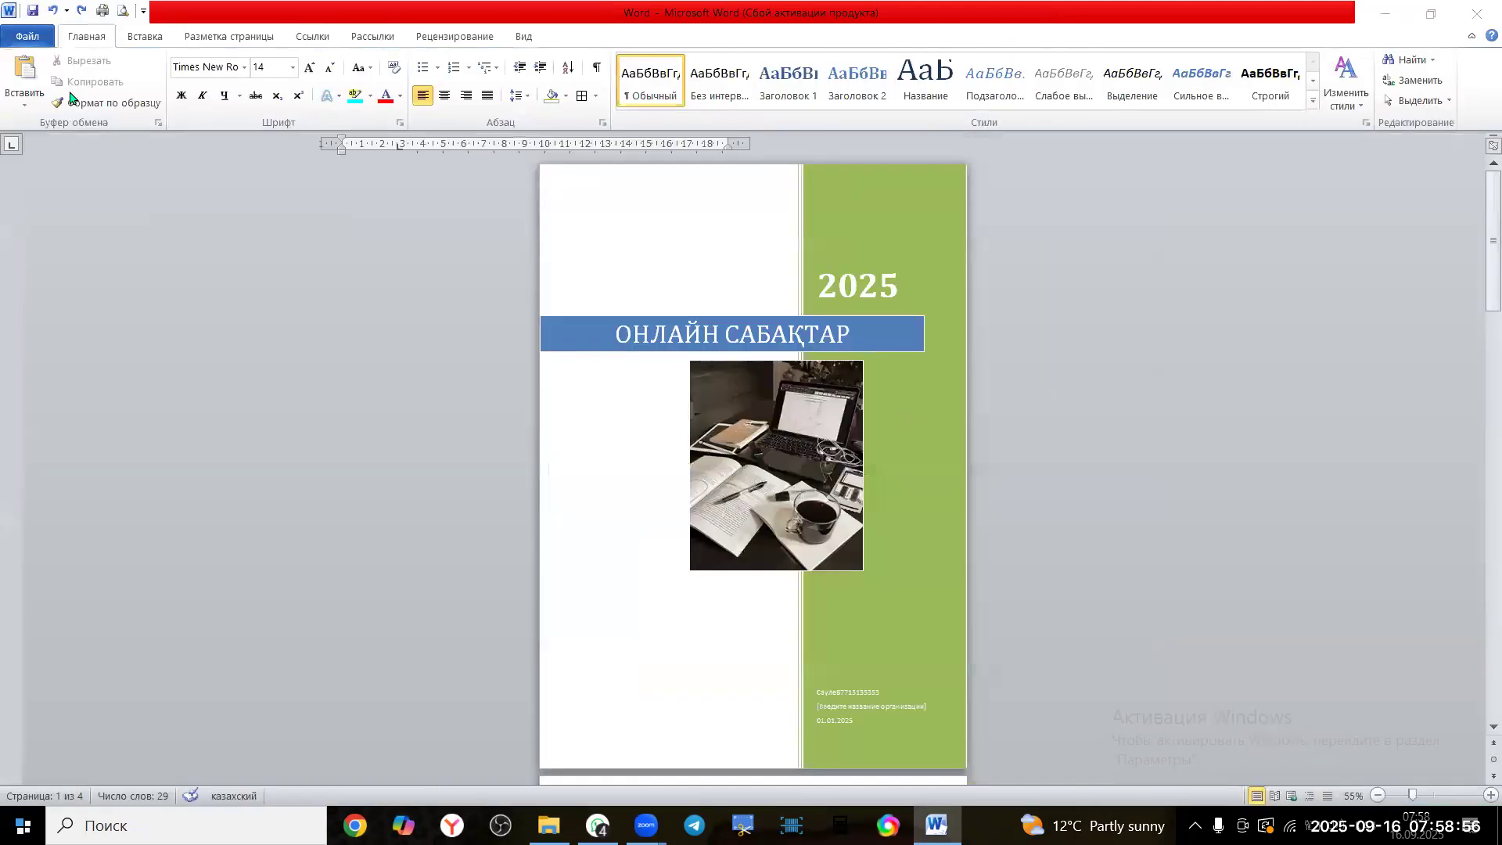
# Save the document as a PDF named Word1 in the WORD folder
pyautogui.click(196, 331)
pyautogui.write('1')
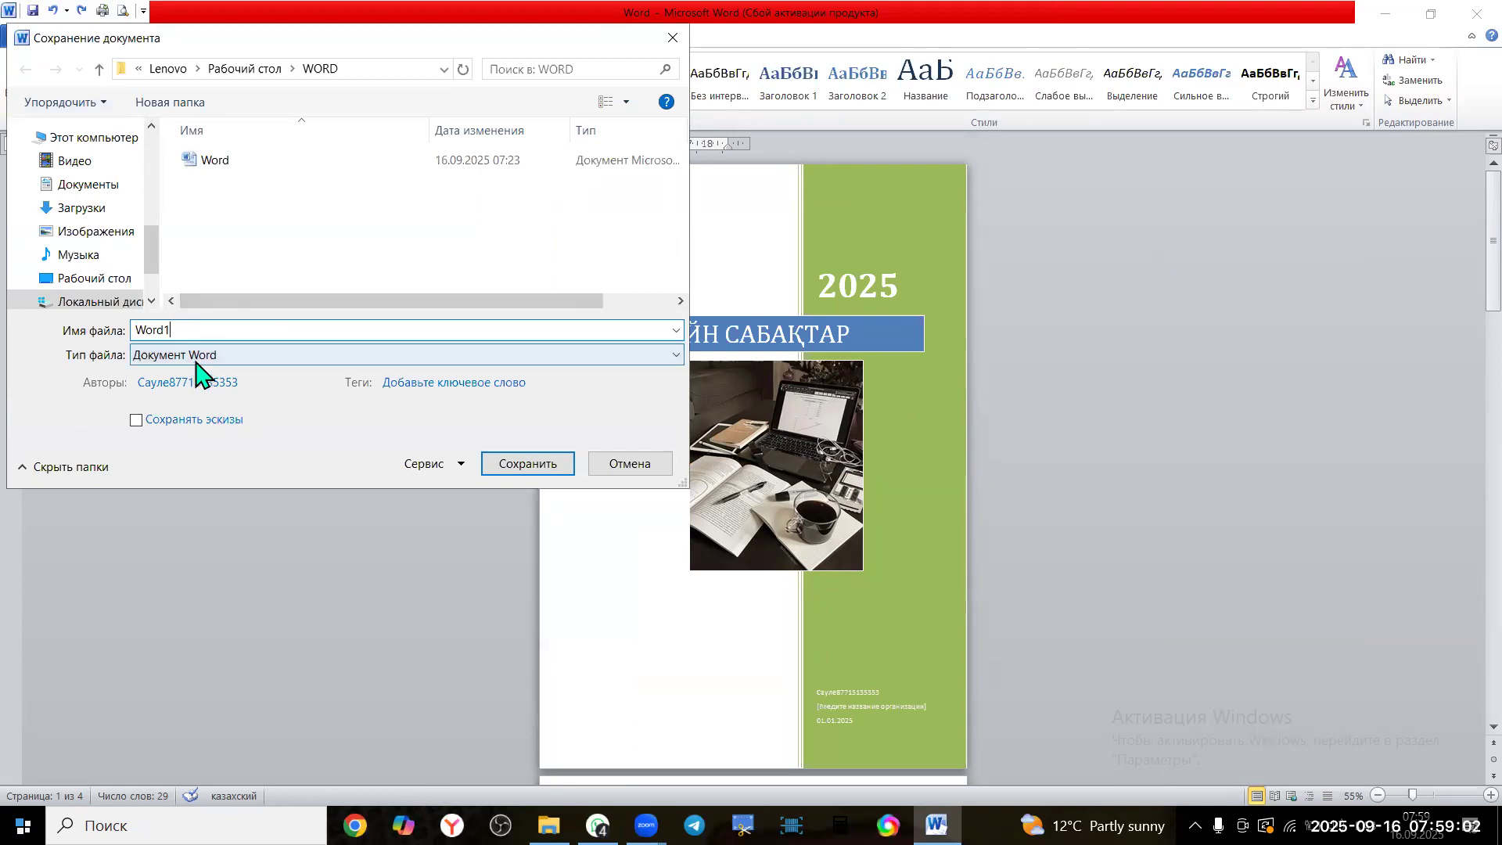
pyautogui.click(196, 359)
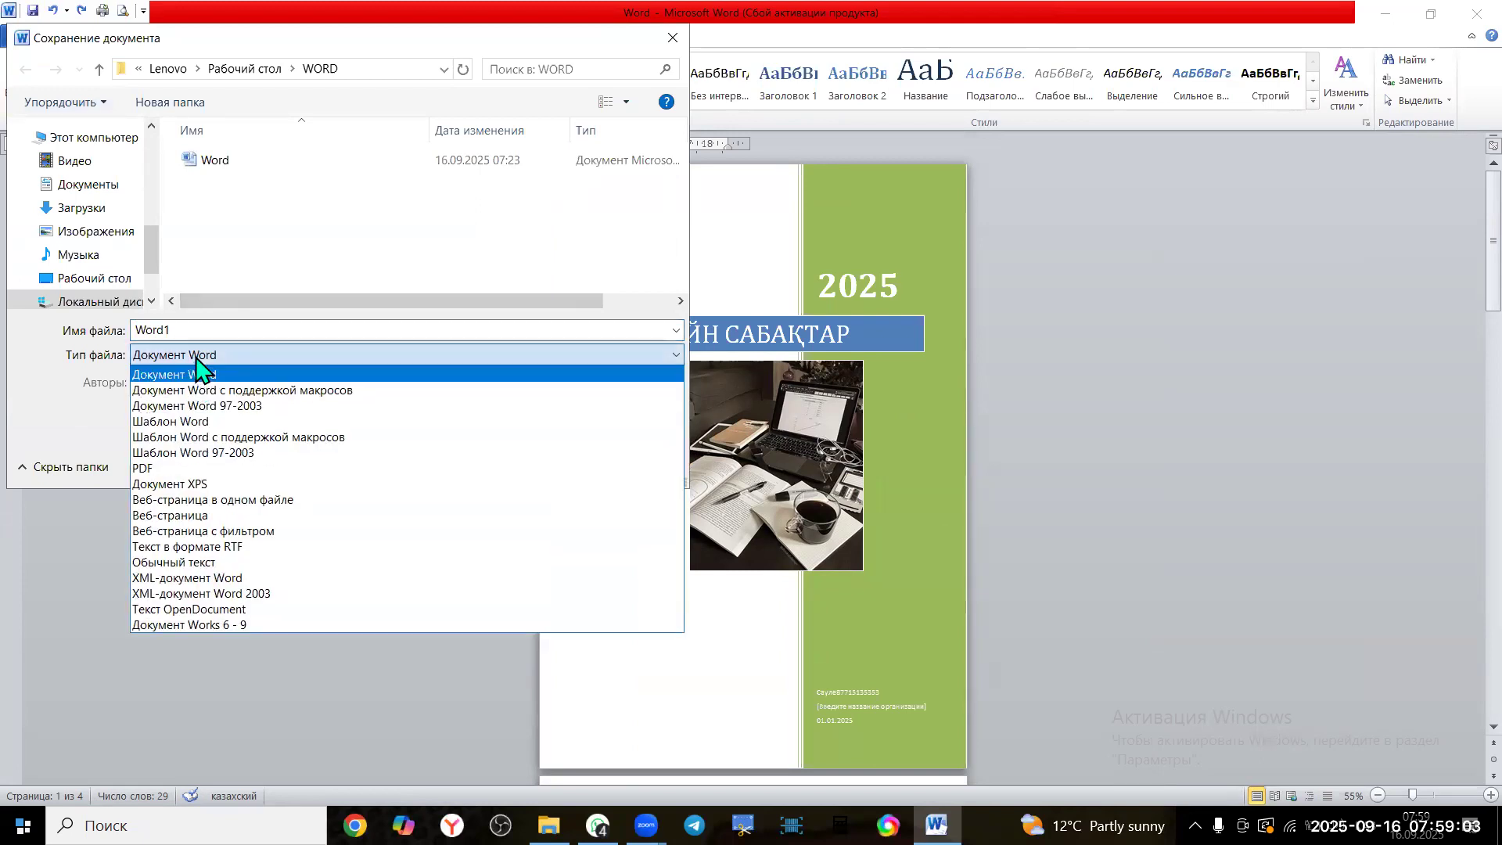
pyautogui.click(195, 469)
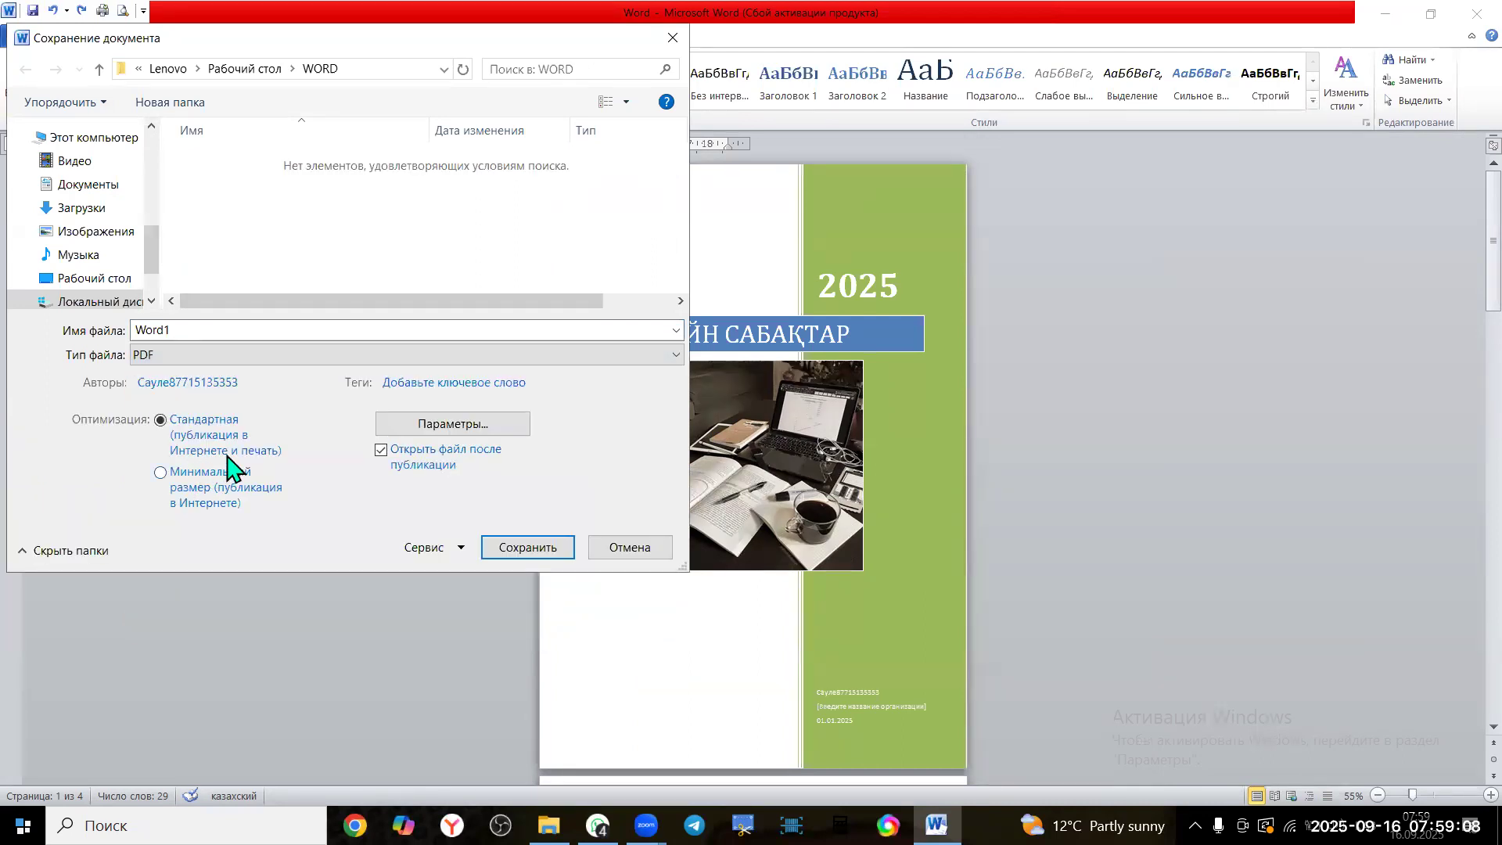
pyautogui.click(385, 456)
pyautogui.click(542, 550)
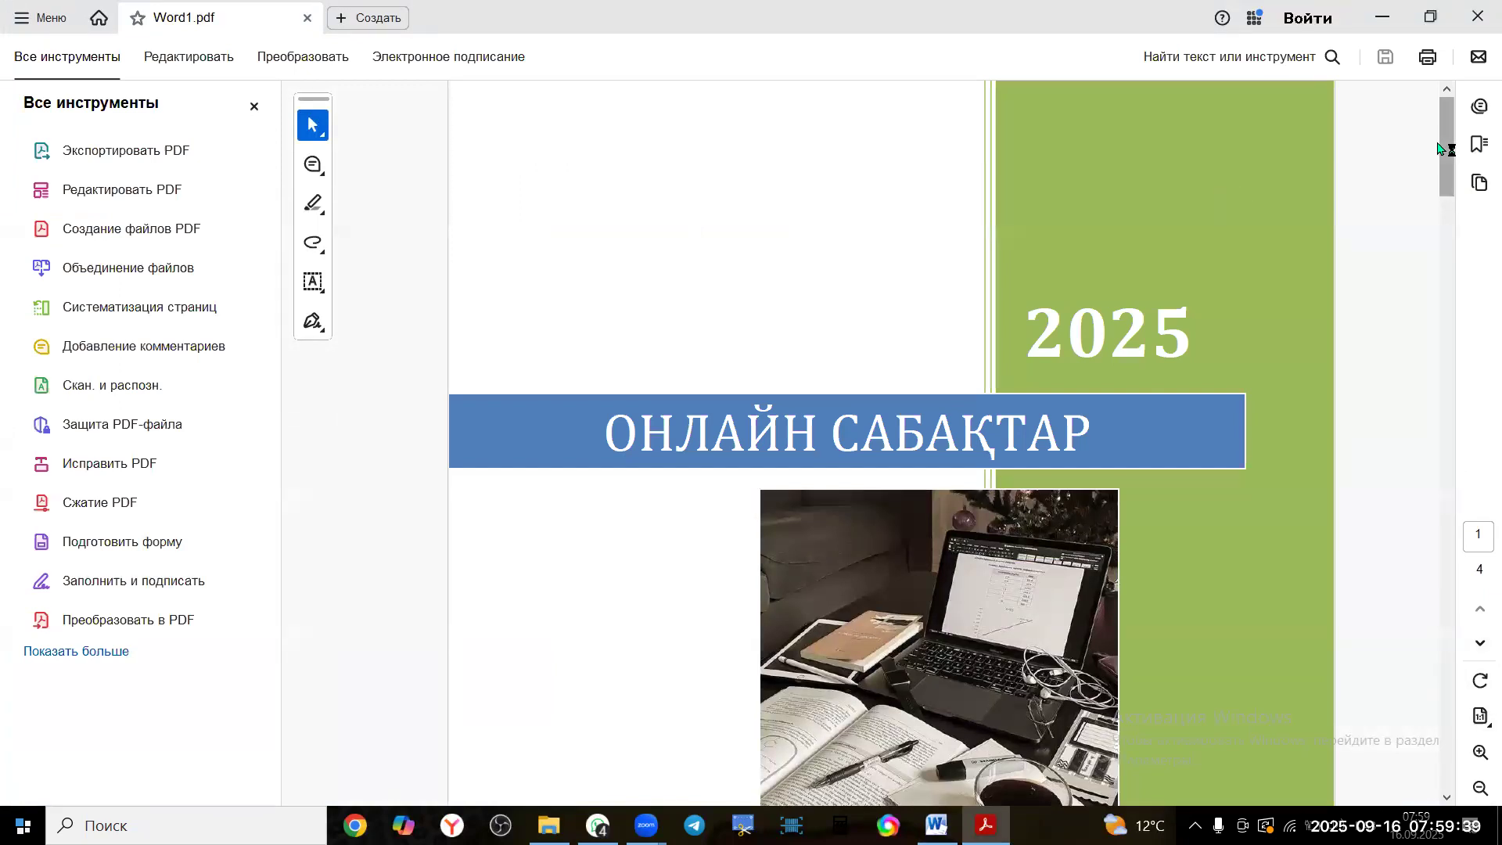
# Look through the pages of the exported Word1 PDF, and return to the Word document
pyautogui.click(1444, 649)
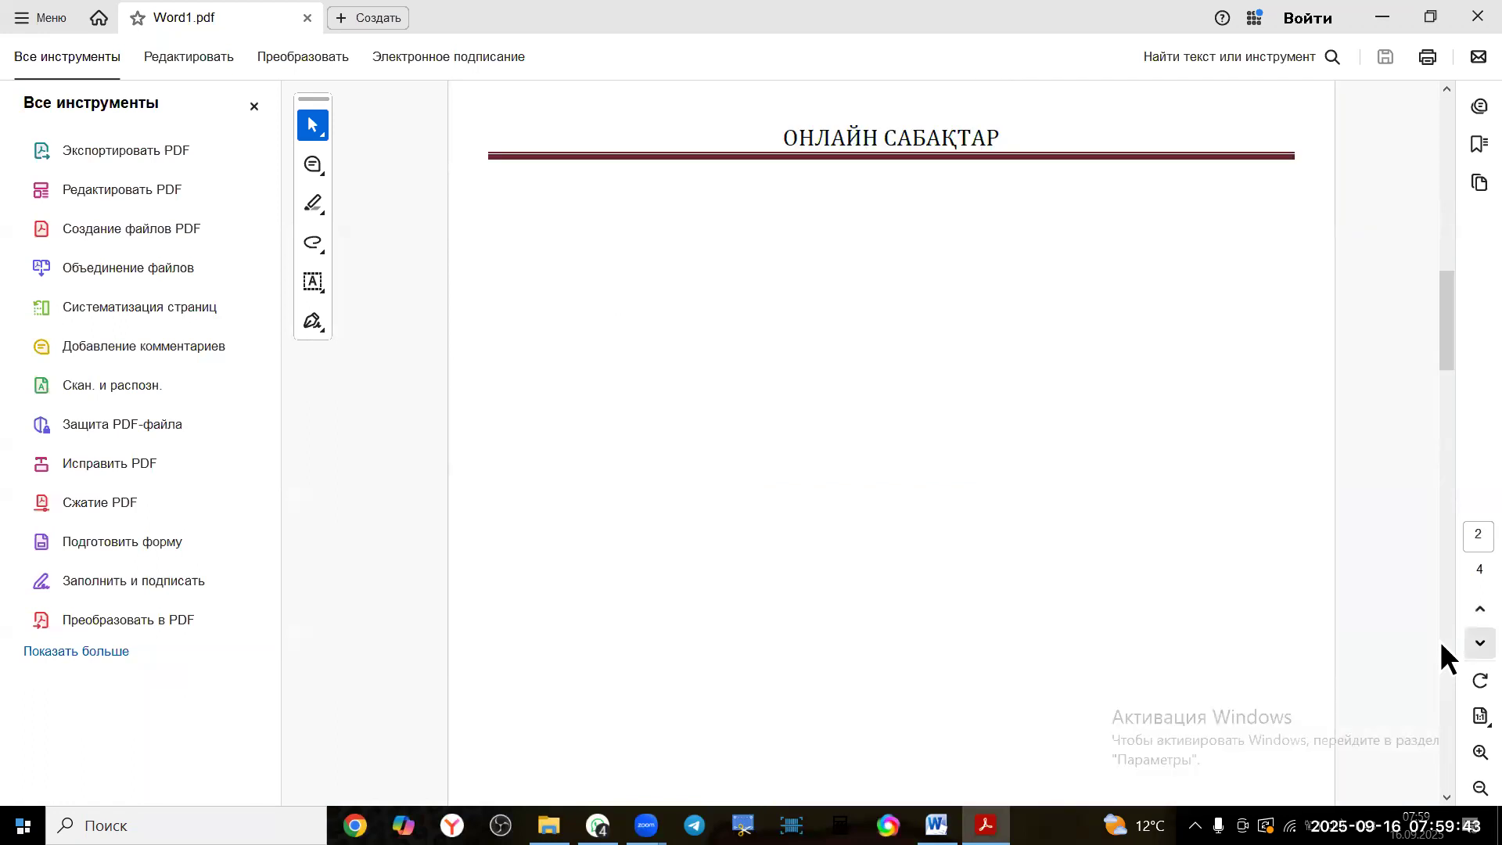
pyautogui.click(1444, 648)
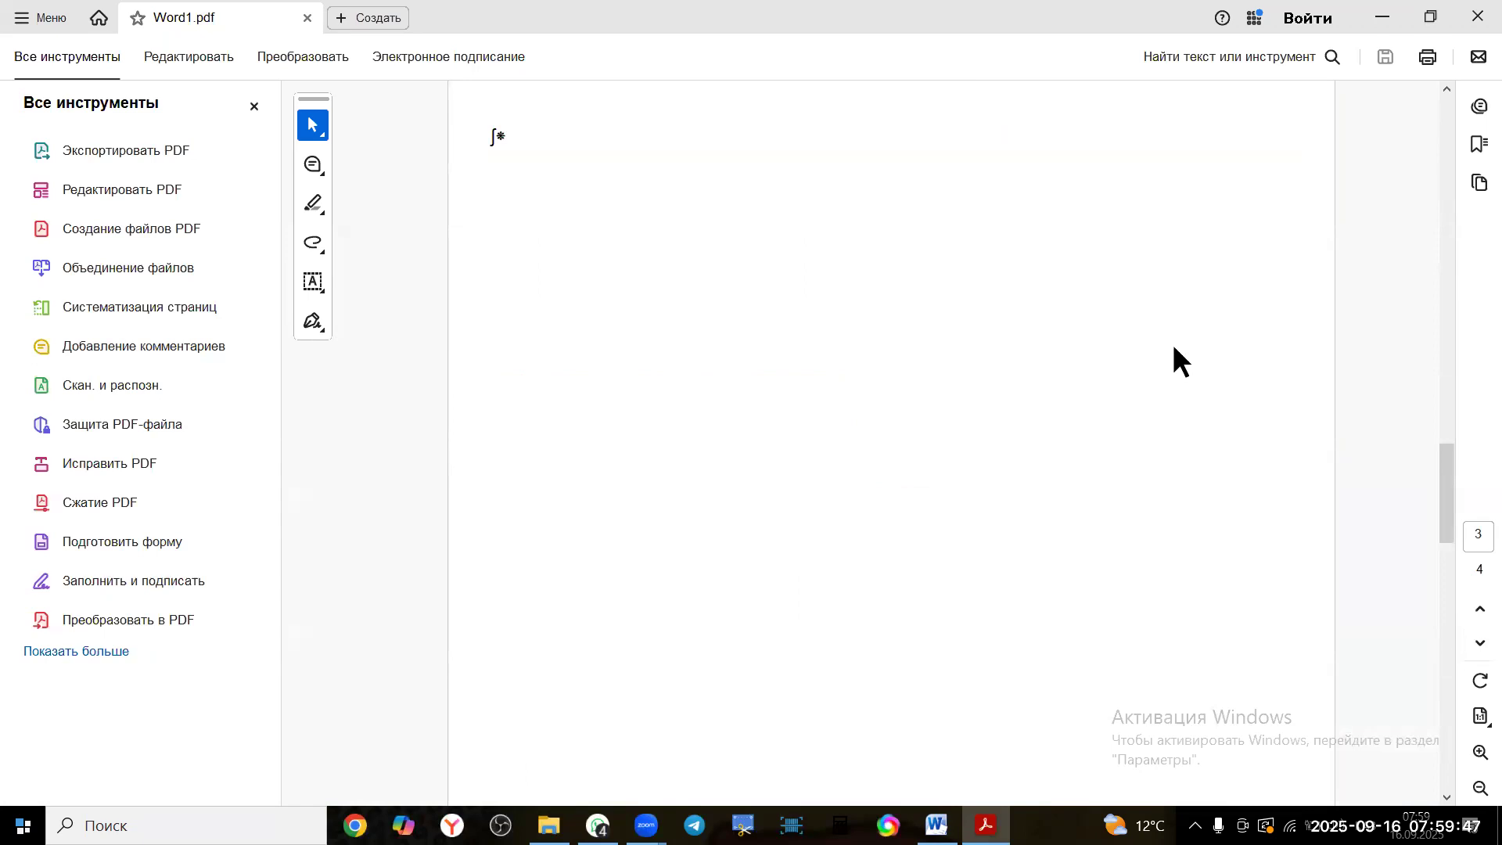
pyautogui.moveTo(1447, 516); pyautogui.dragTo(1437, 129)
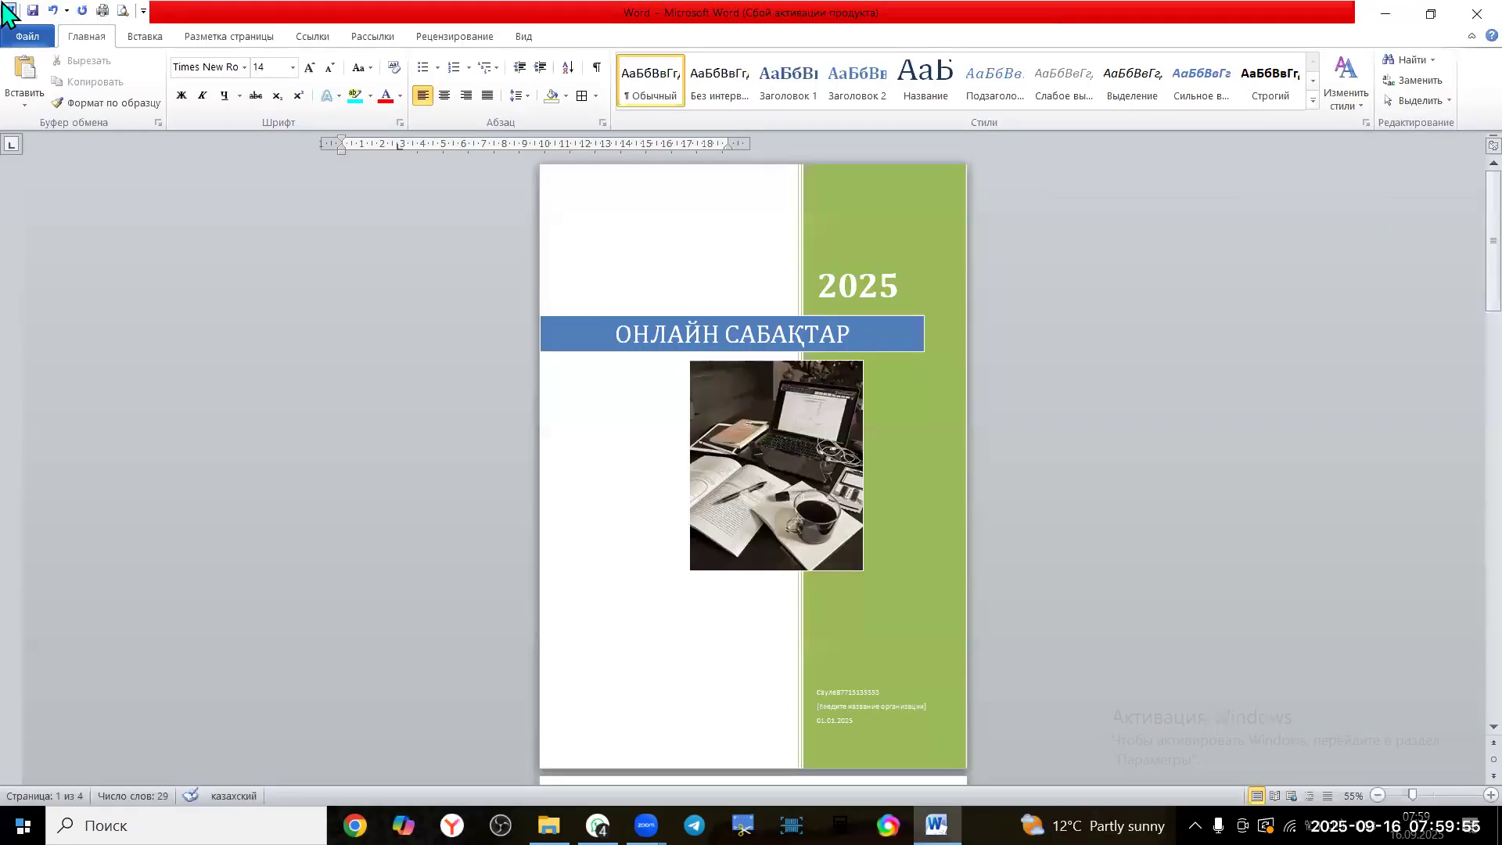
# Encrypt the document by entering and confirming a password, and close it with the changes saved
pyautogui.click(28, 34)
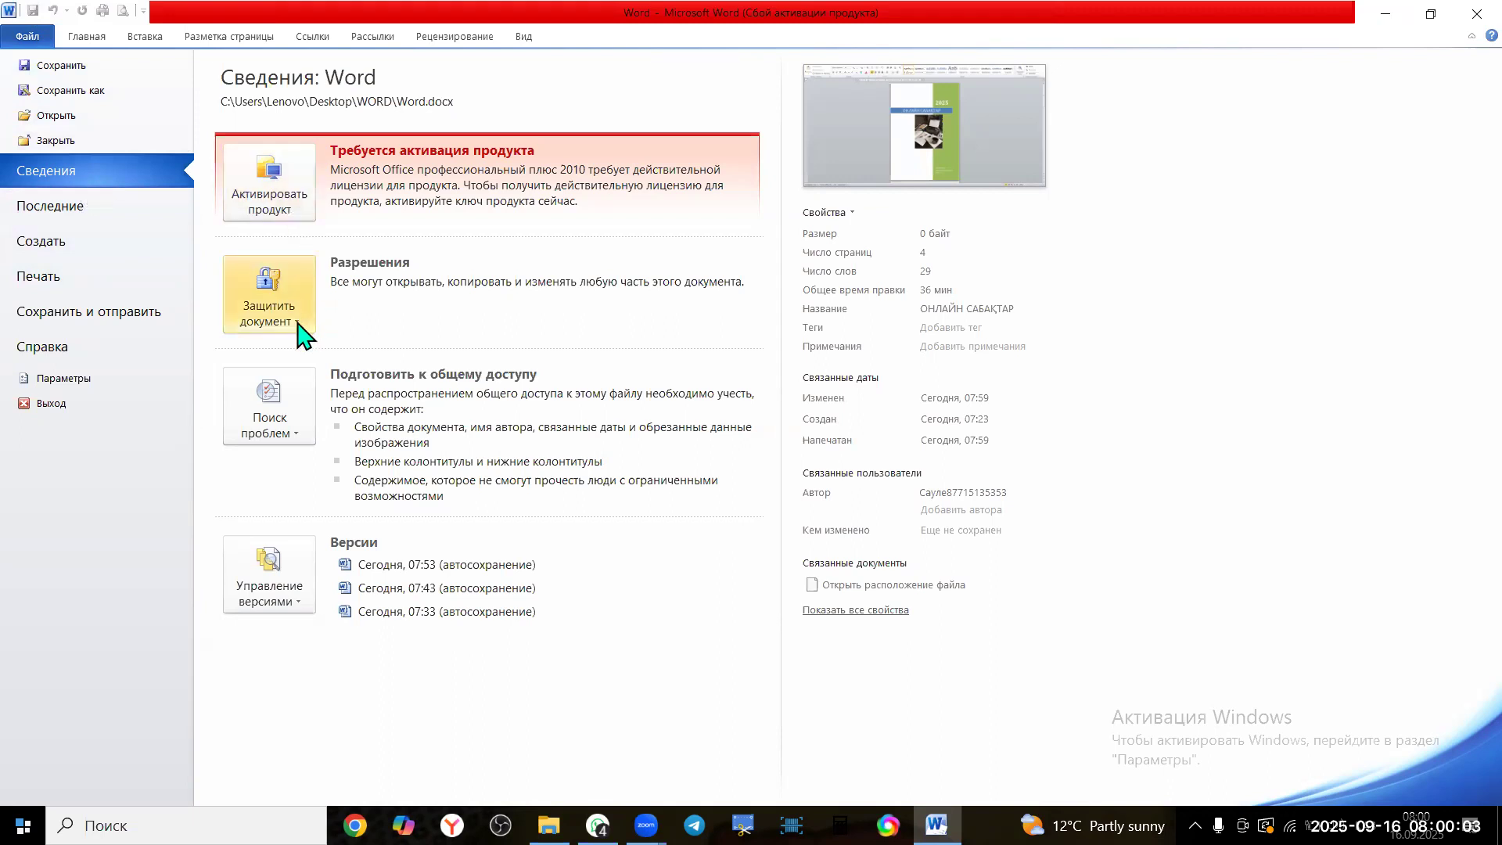
pyautogui.click(297, 332)
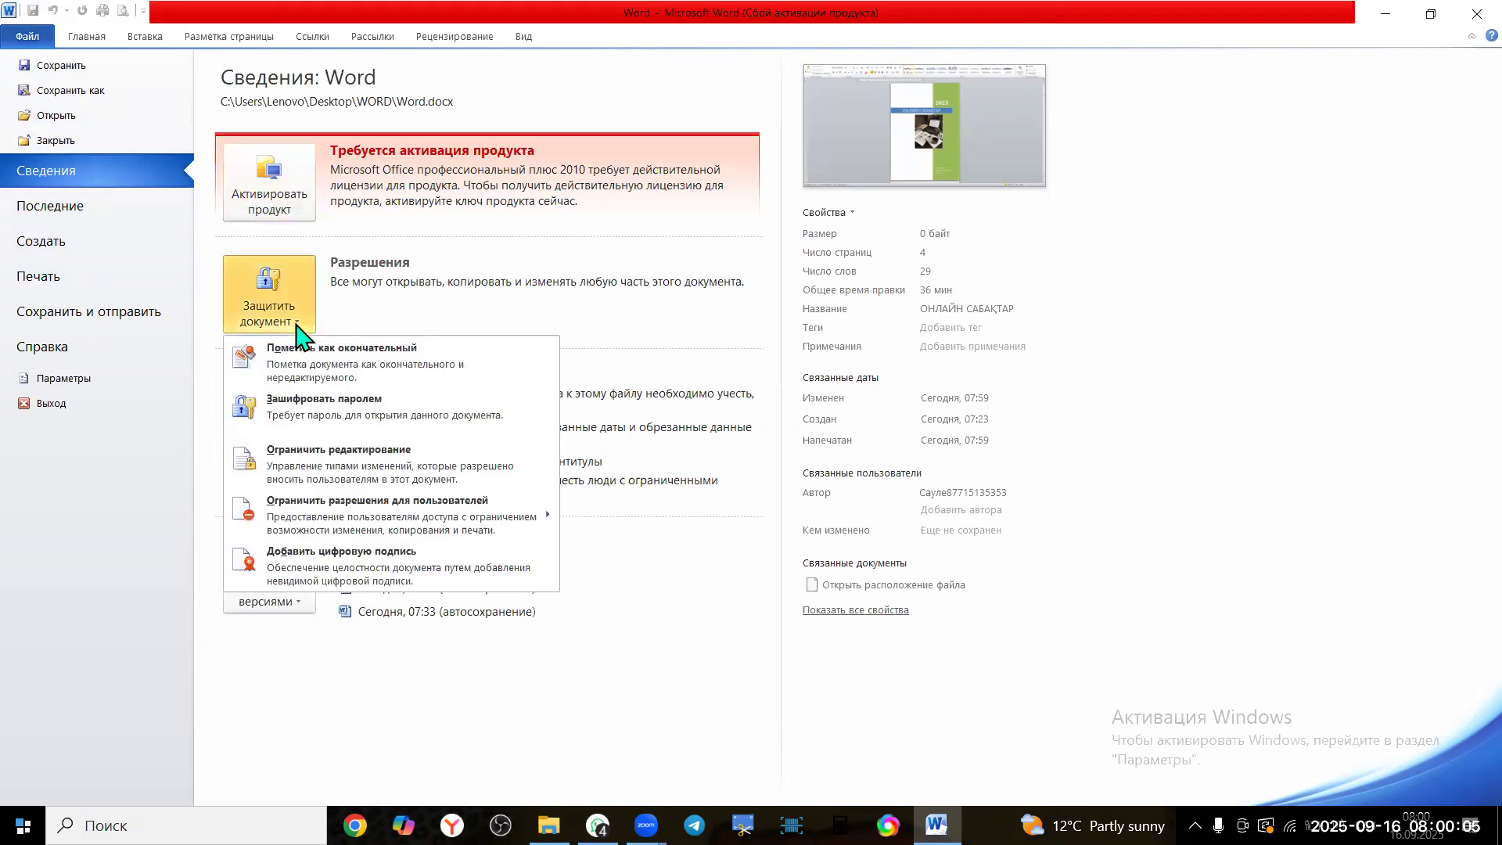
pyautogui.click(316, 415)
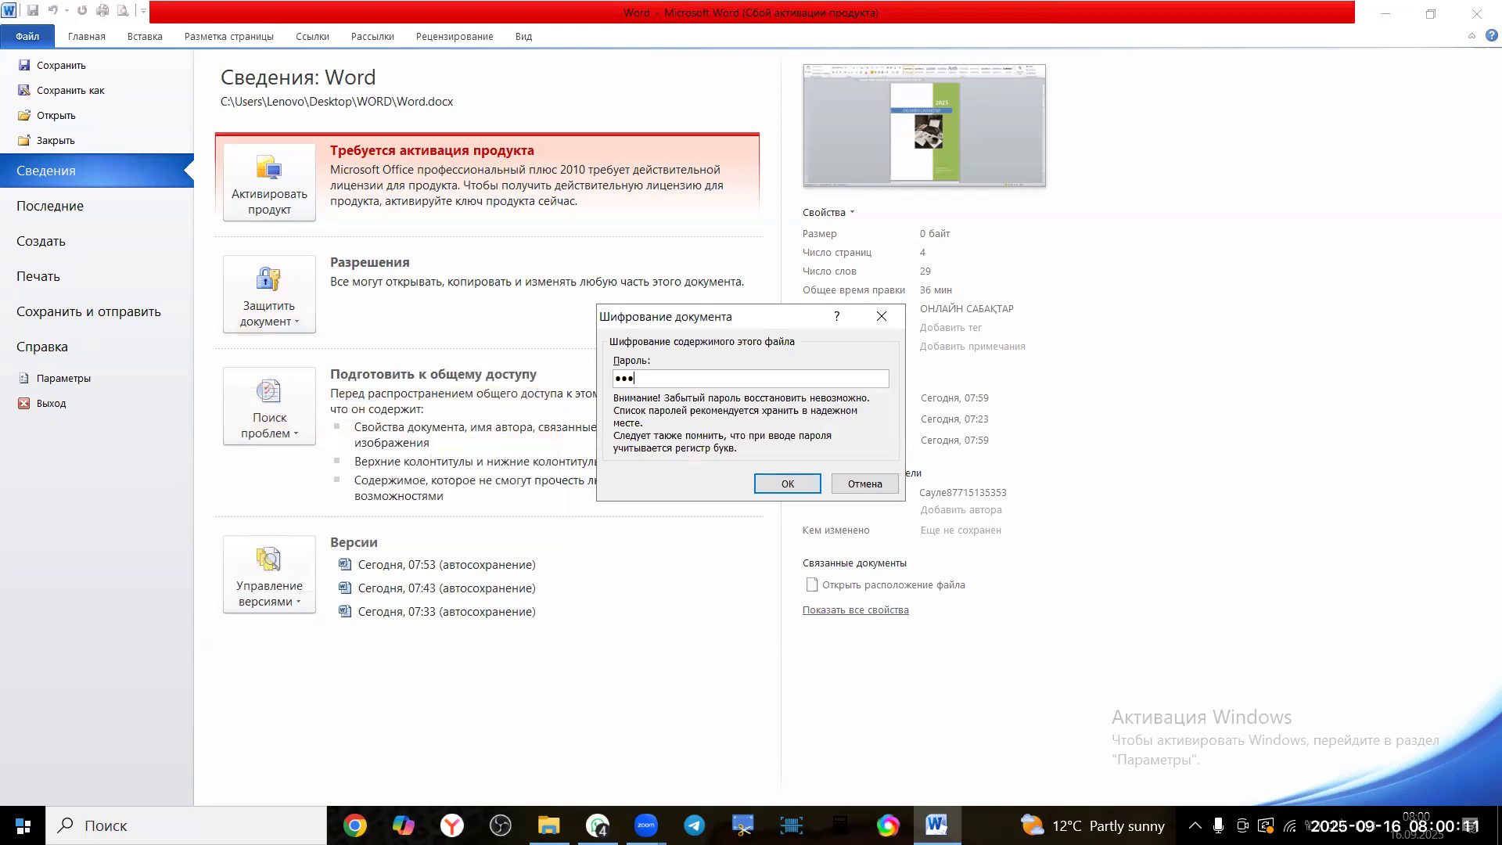
pyautogui.click(766, 481)
pyautogui.write('1')
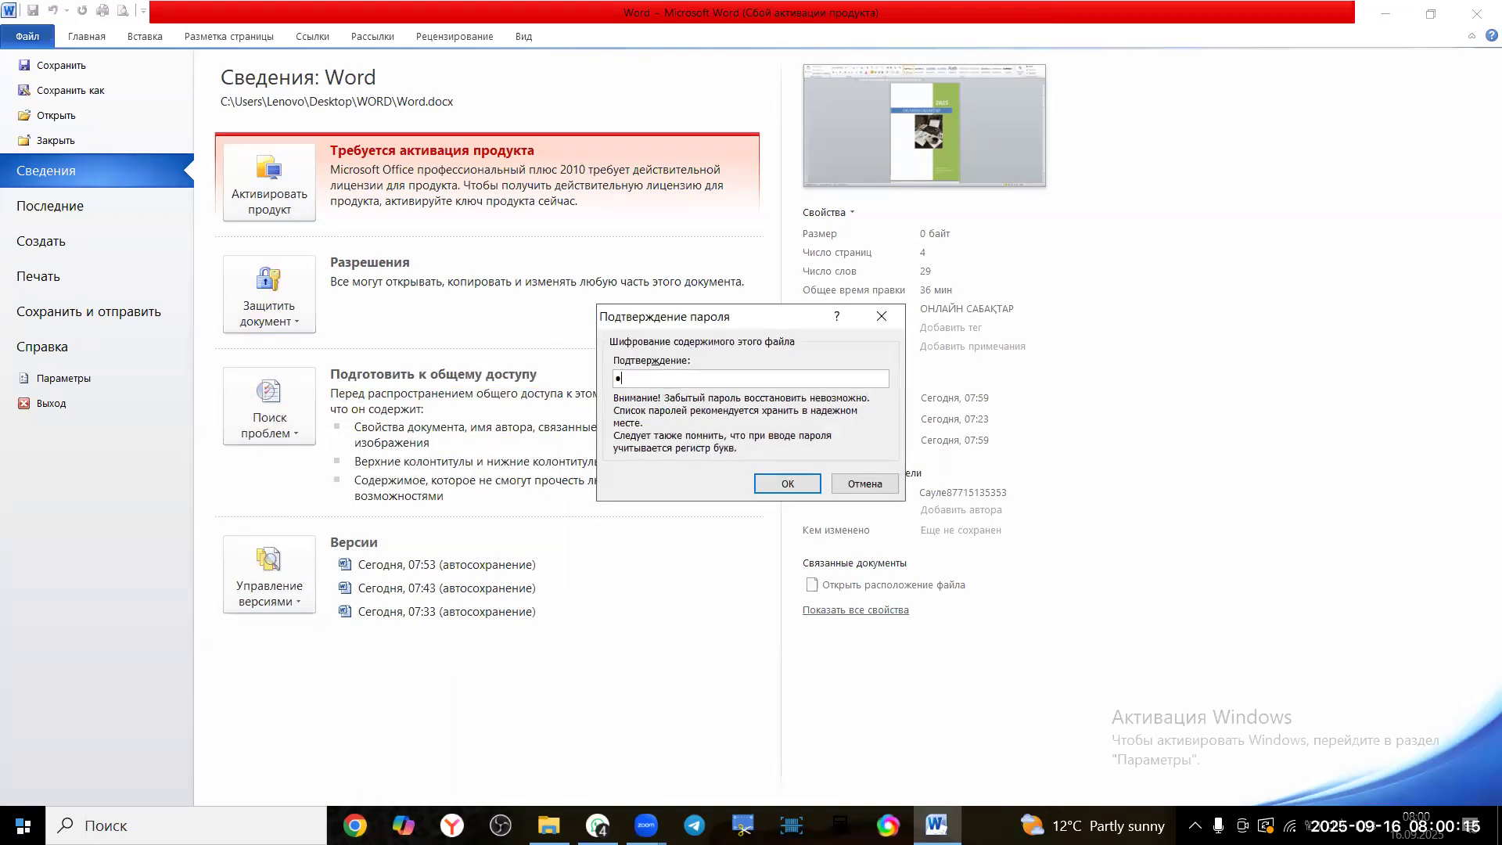
pyautogui.click(812, 482)
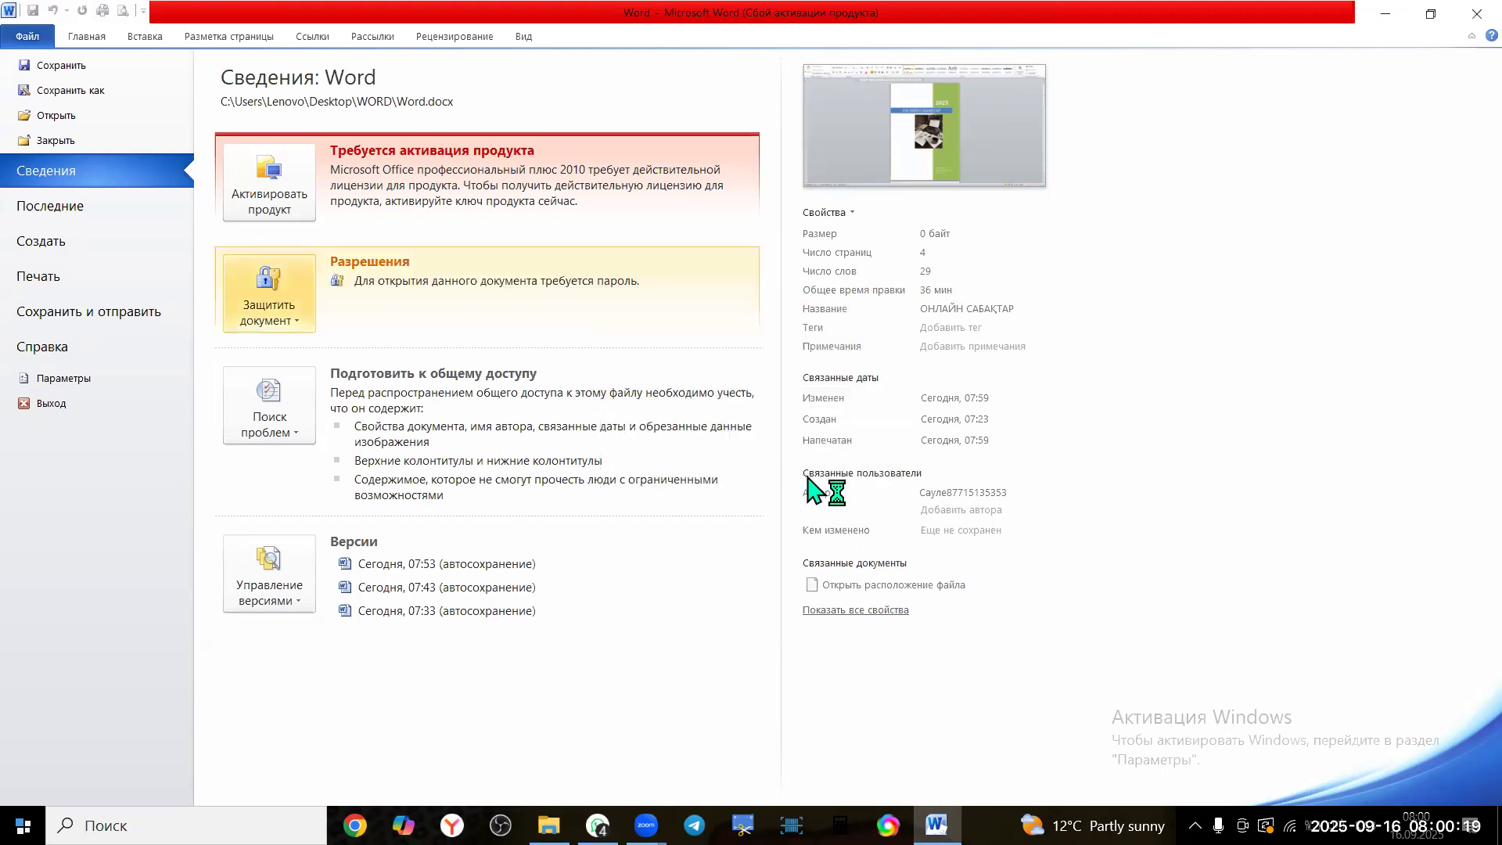
pyautogui.click(1456, 17)
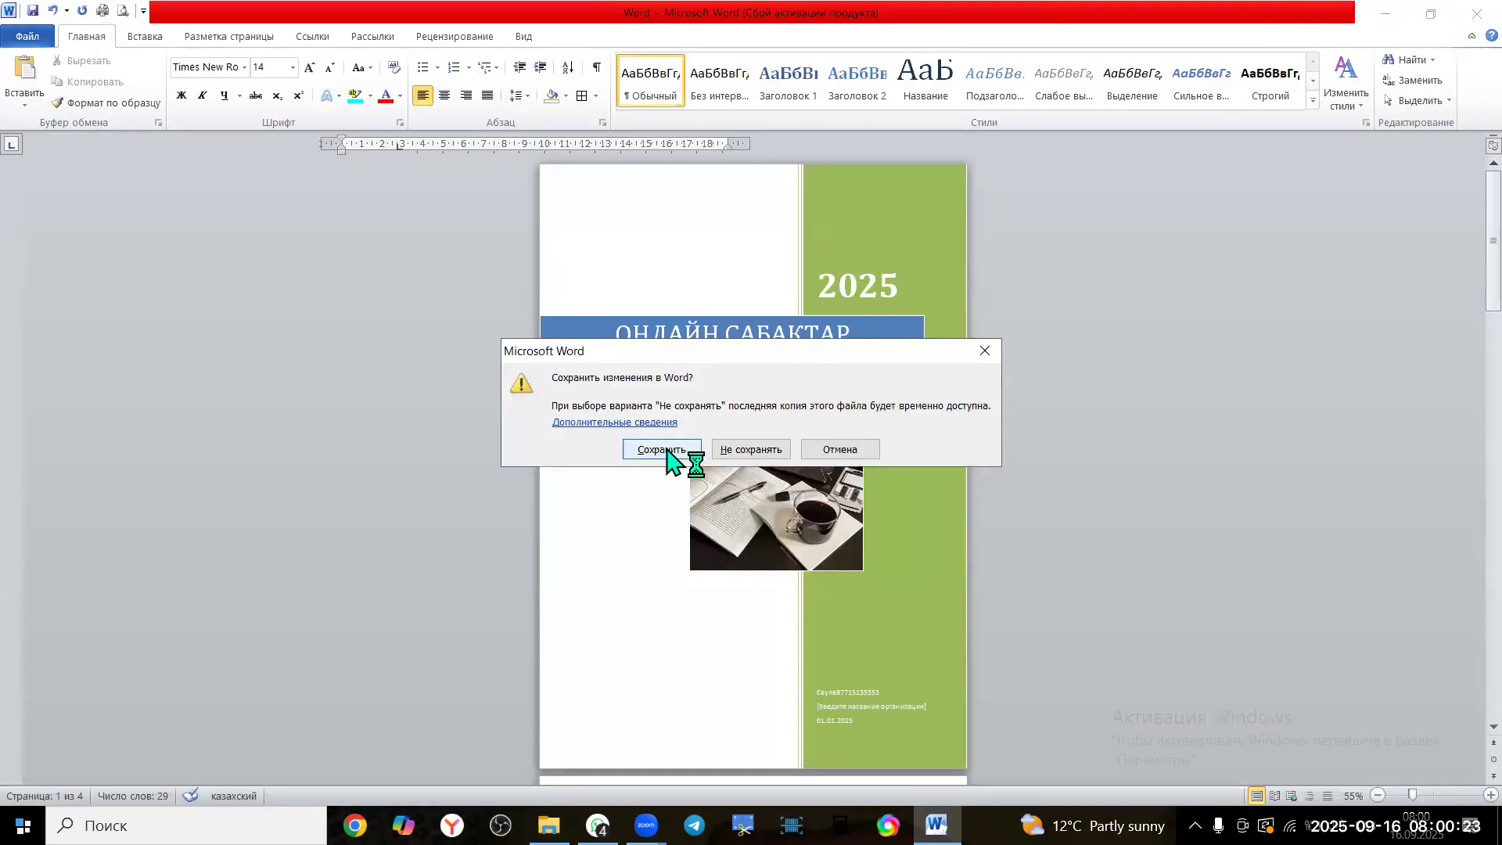
pyautogui.click(661, 449)
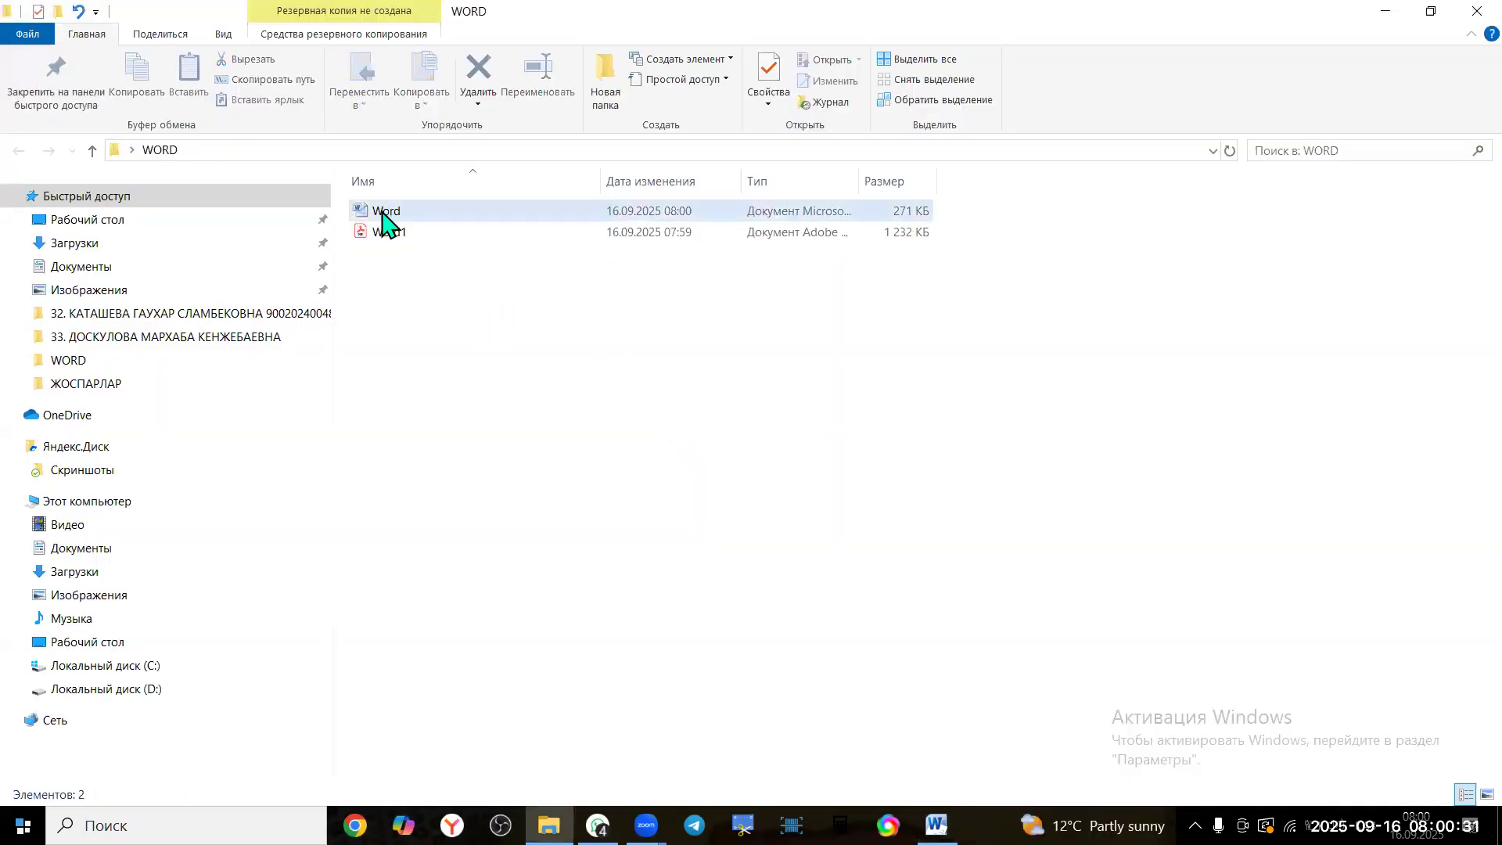
# Reopen the Word document from the WORD folder, entering the document password
pyautogui.doubleClick(384, 220)
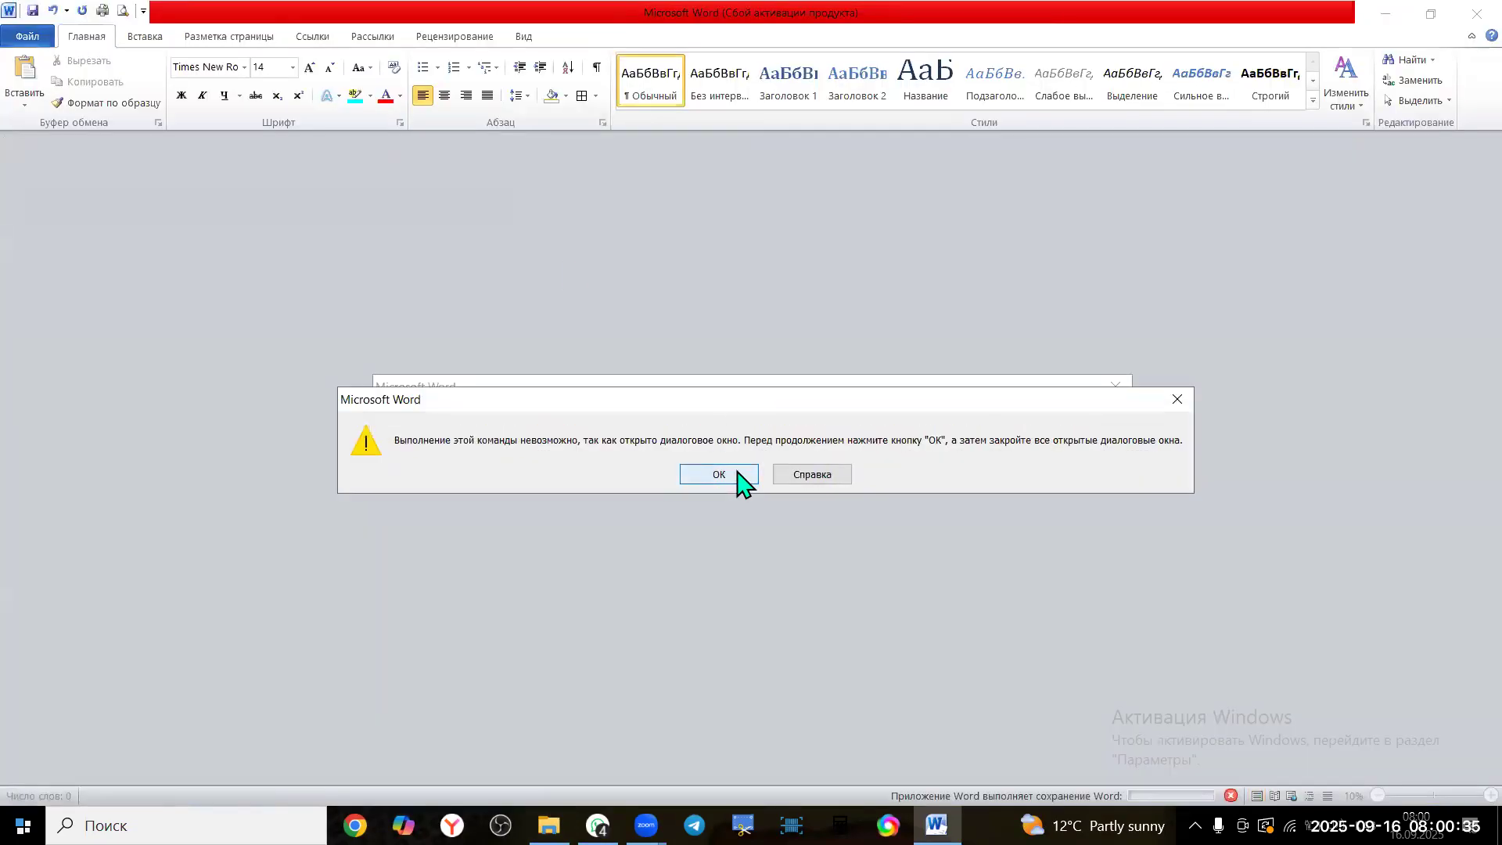
pyautogui.click(740, 469)
pyautogui.click(684, 468)
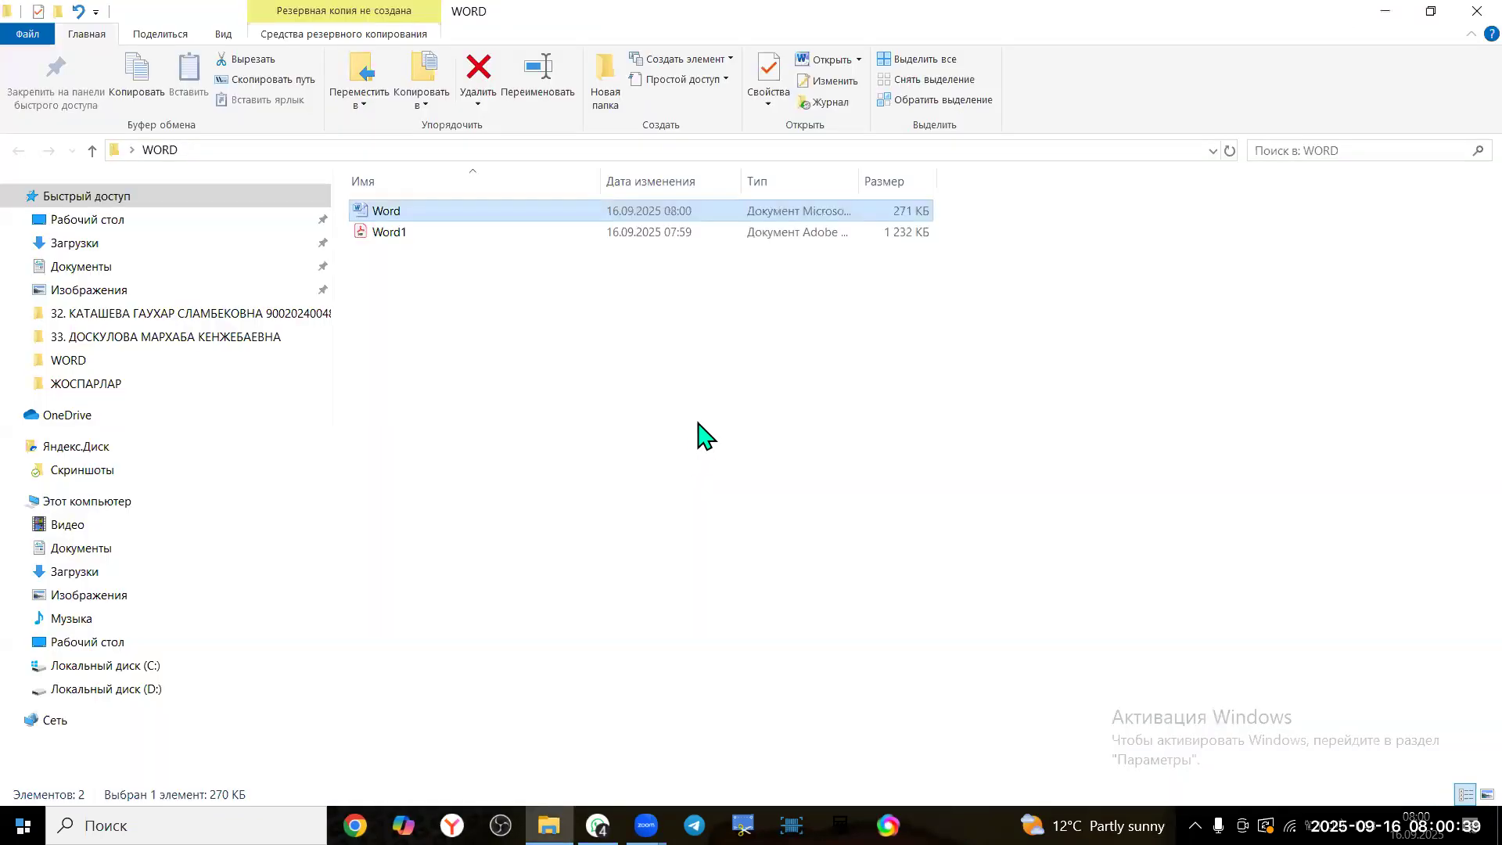
pyautogui.doubleClick(381, 213)
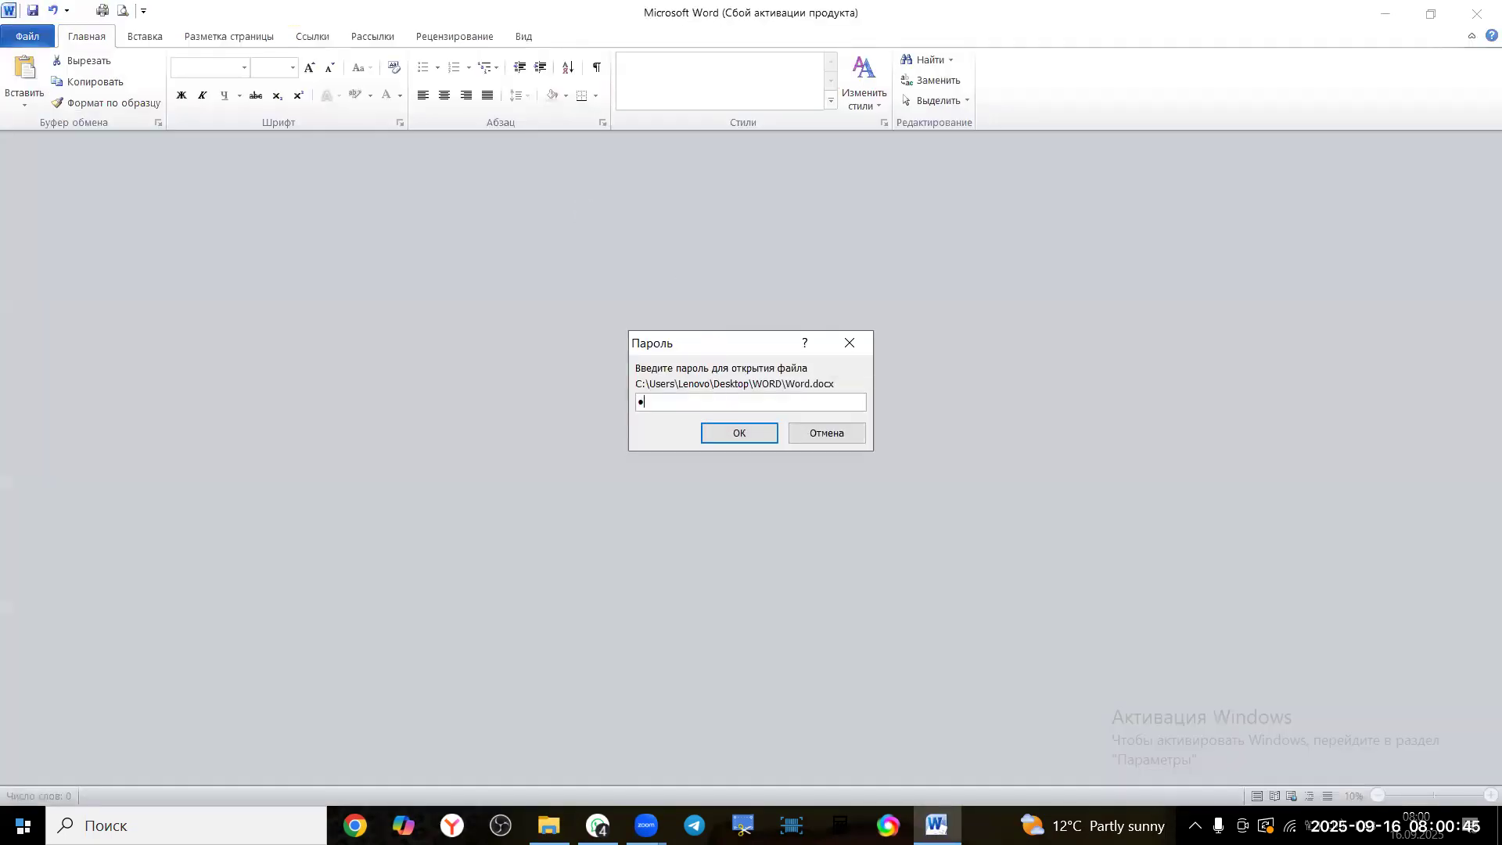
pyautogui.click(752, 428)
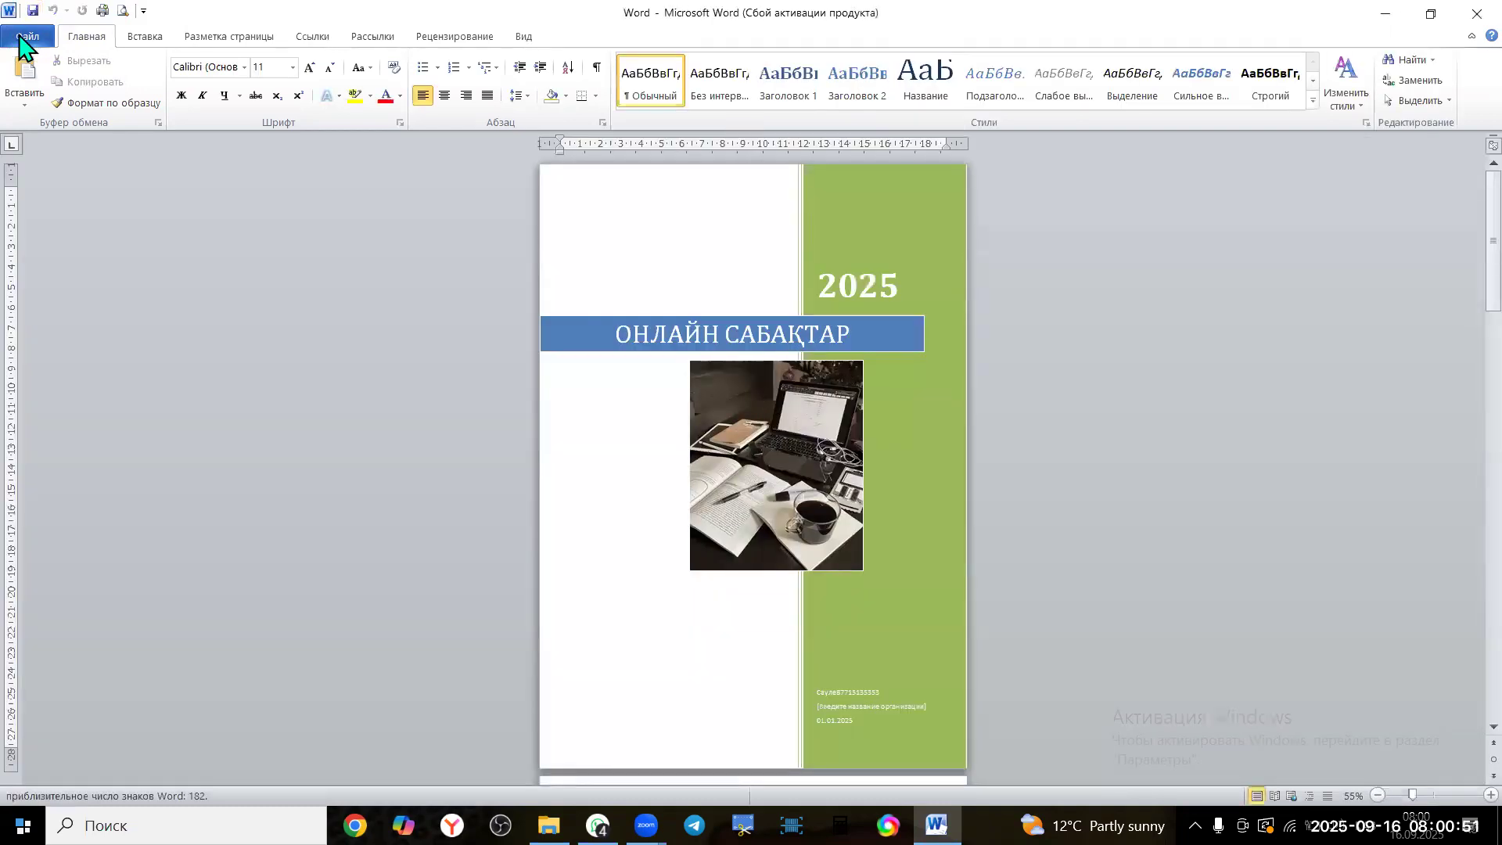
# Remove the document's encryption password, and close the document with the changes saved
pyautogui.click(18, 36)
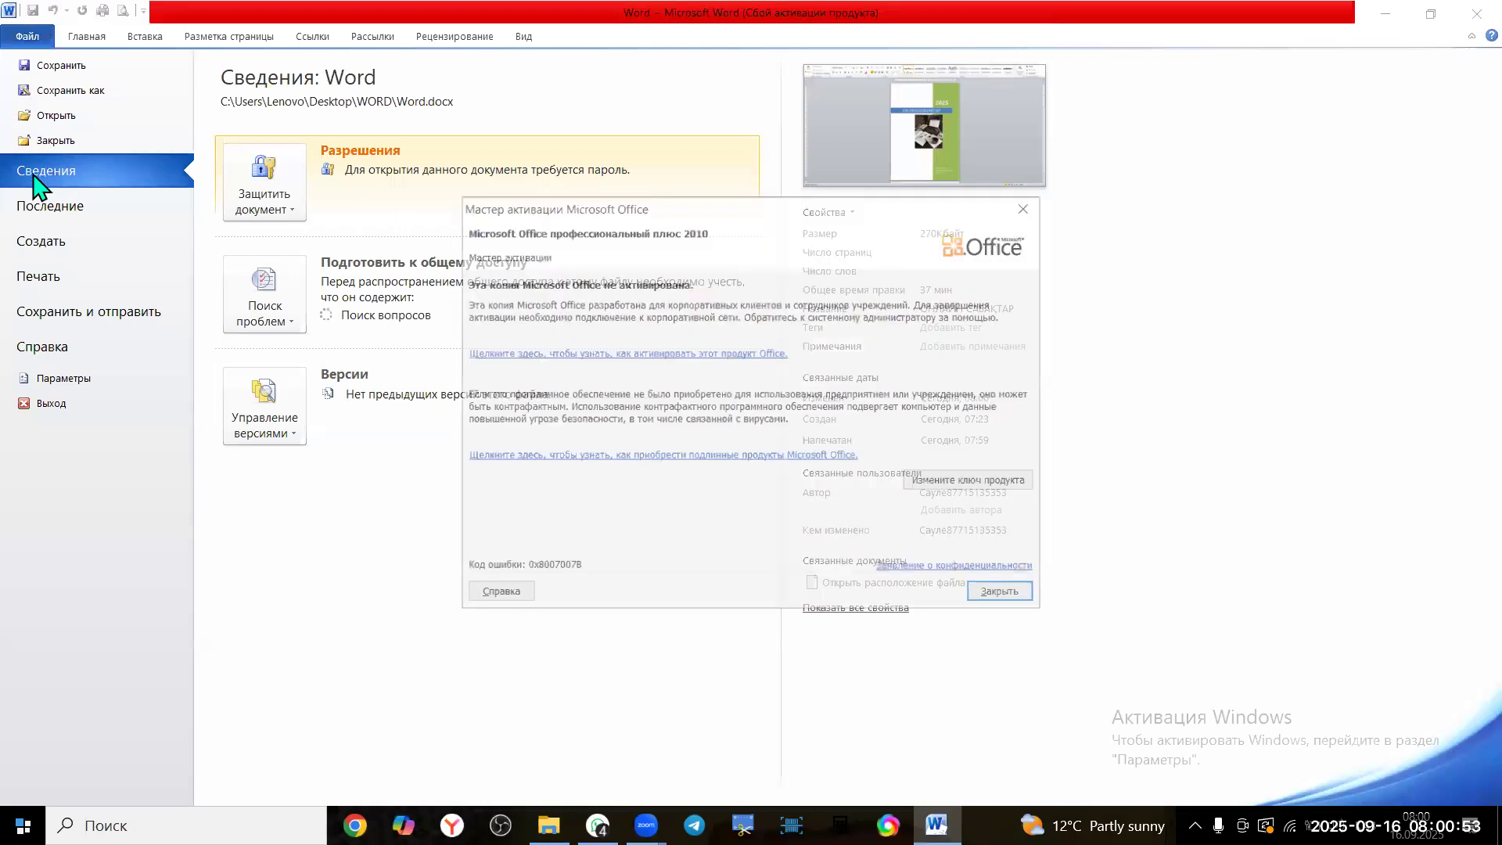
pyautogui.press('Escape')
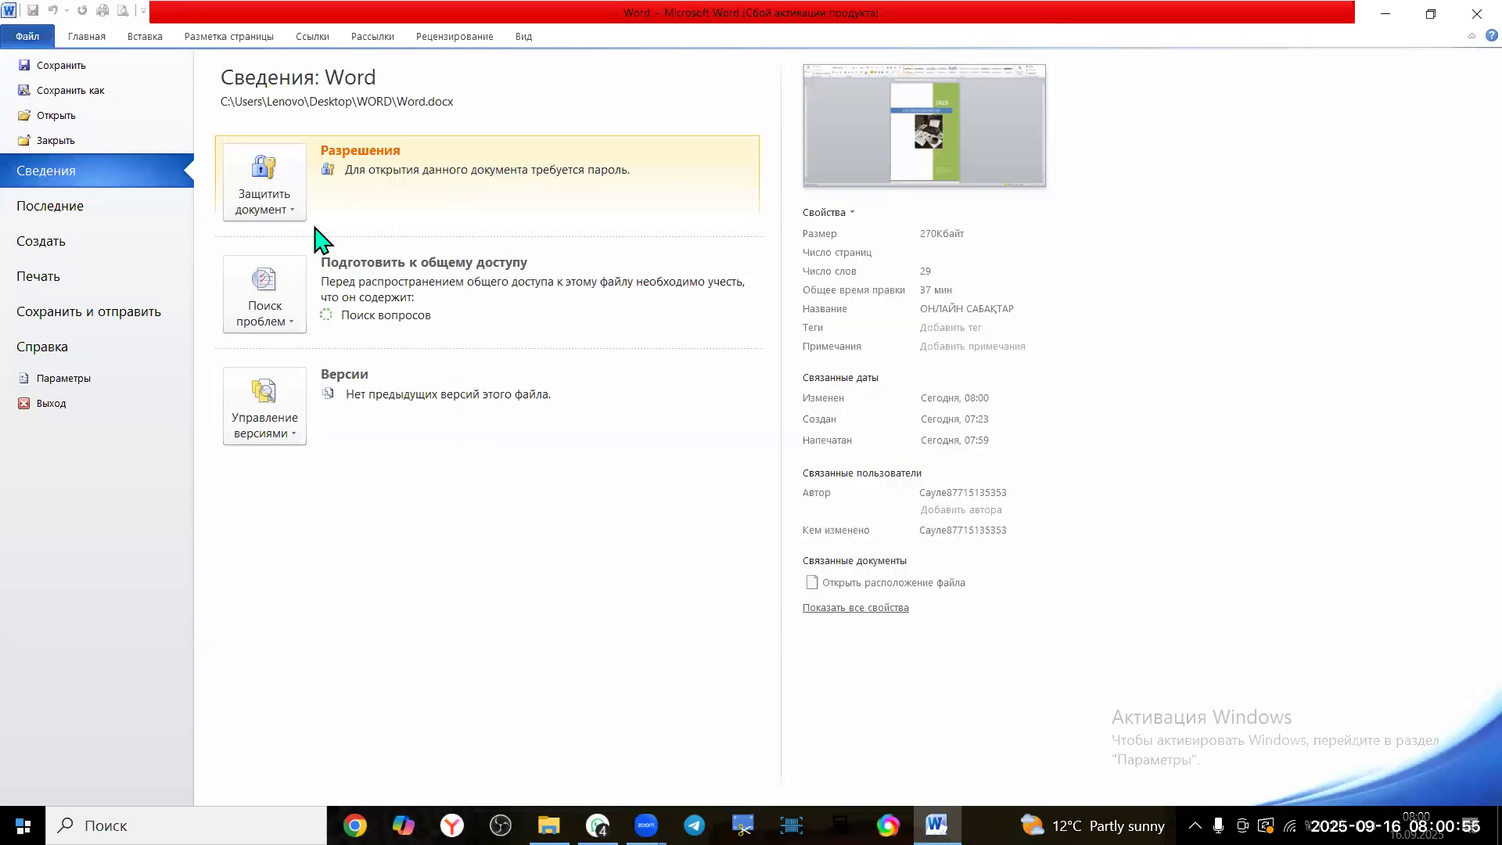
pyautogui.click(291, 213)
pyautogui.click(313, 305)
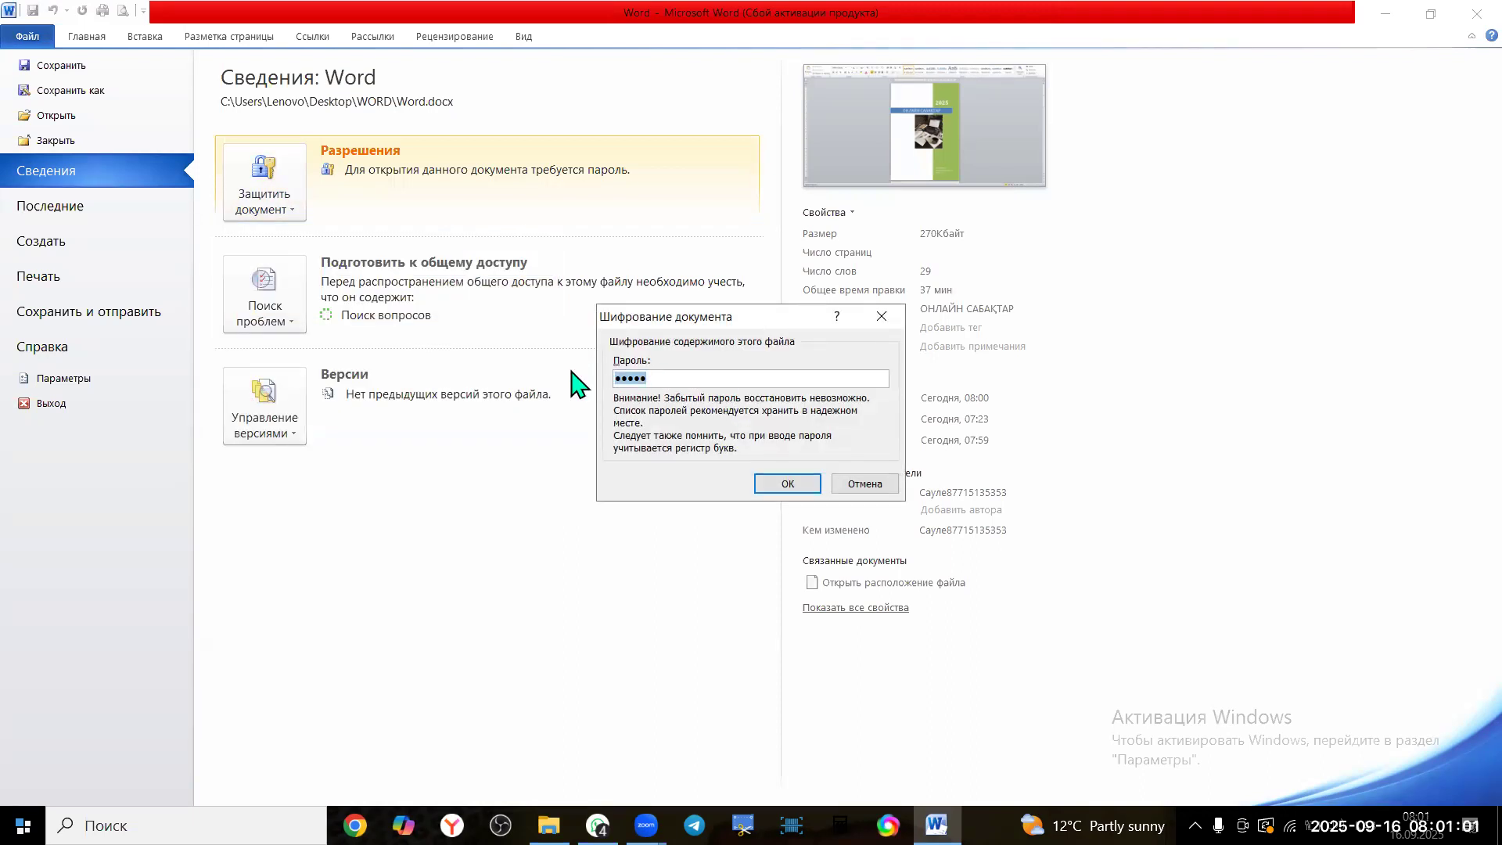
pyautogui.press('BackSpace')
pyautogui.click(782, 484)
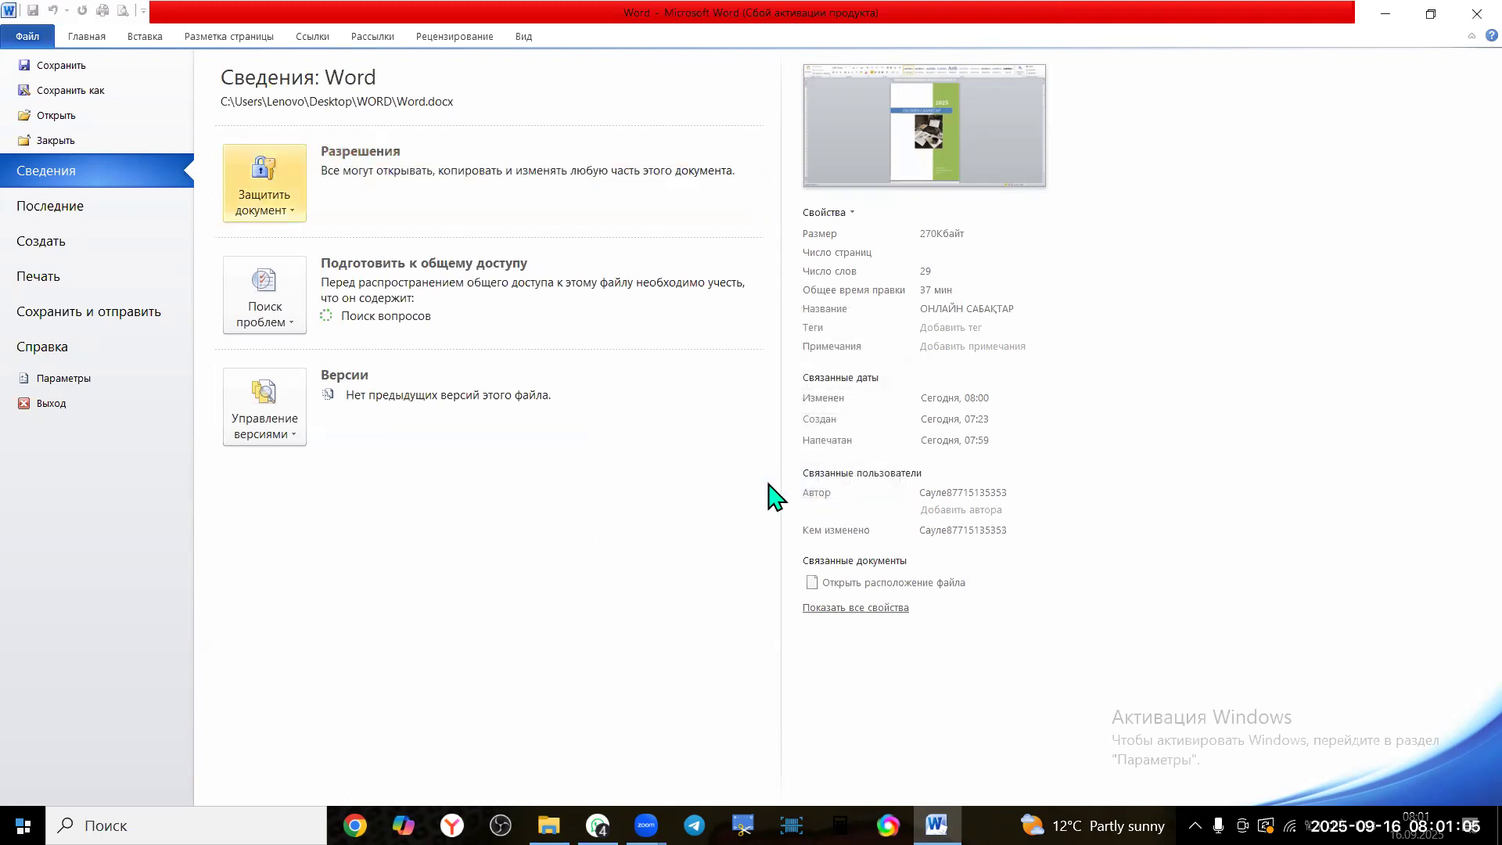
pyautogui.click(1469, 15)
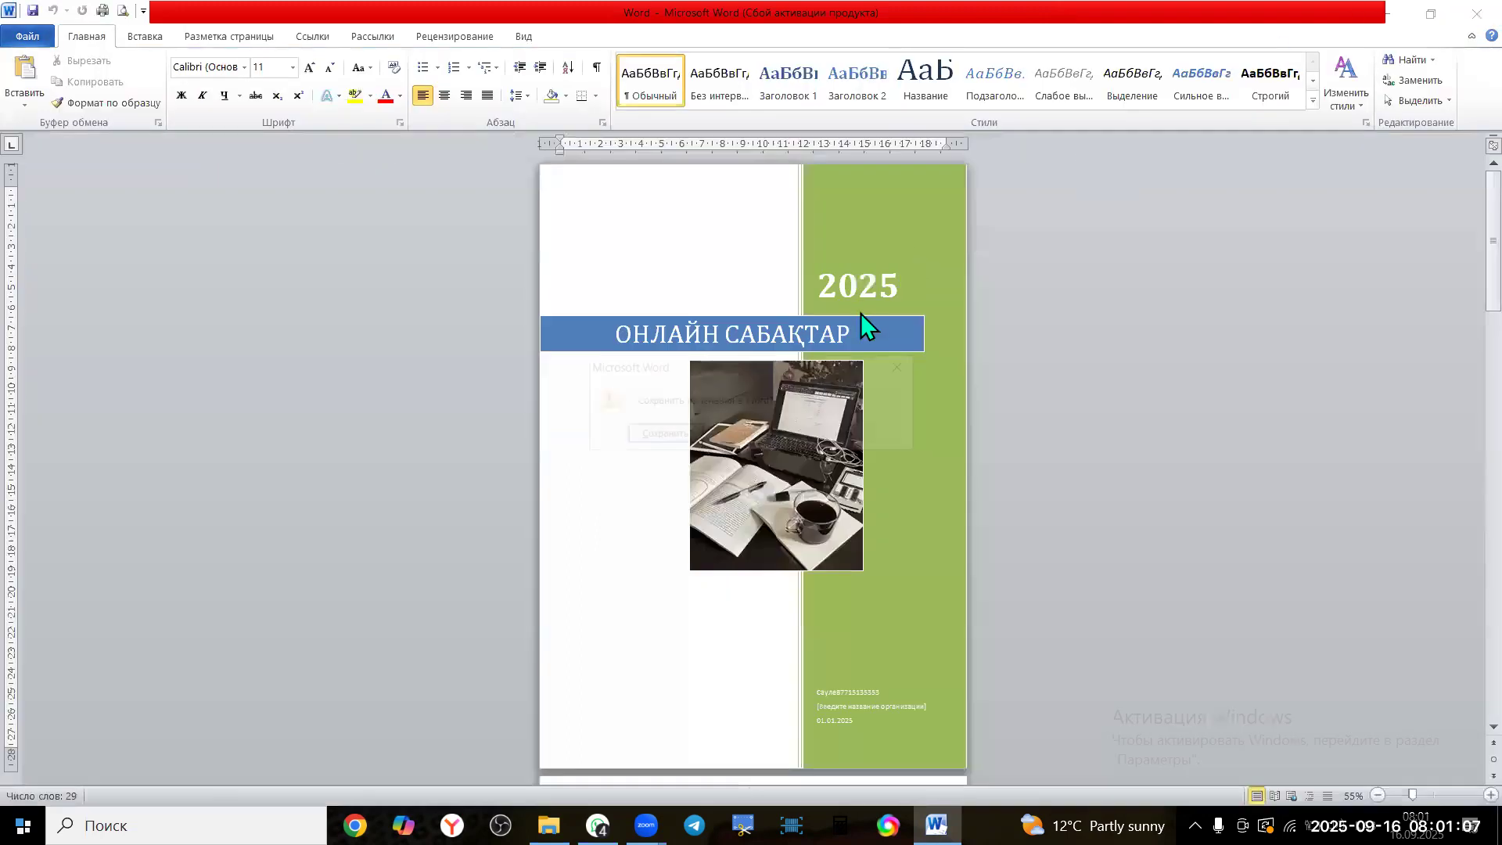
pyautogui.click(675, 429)
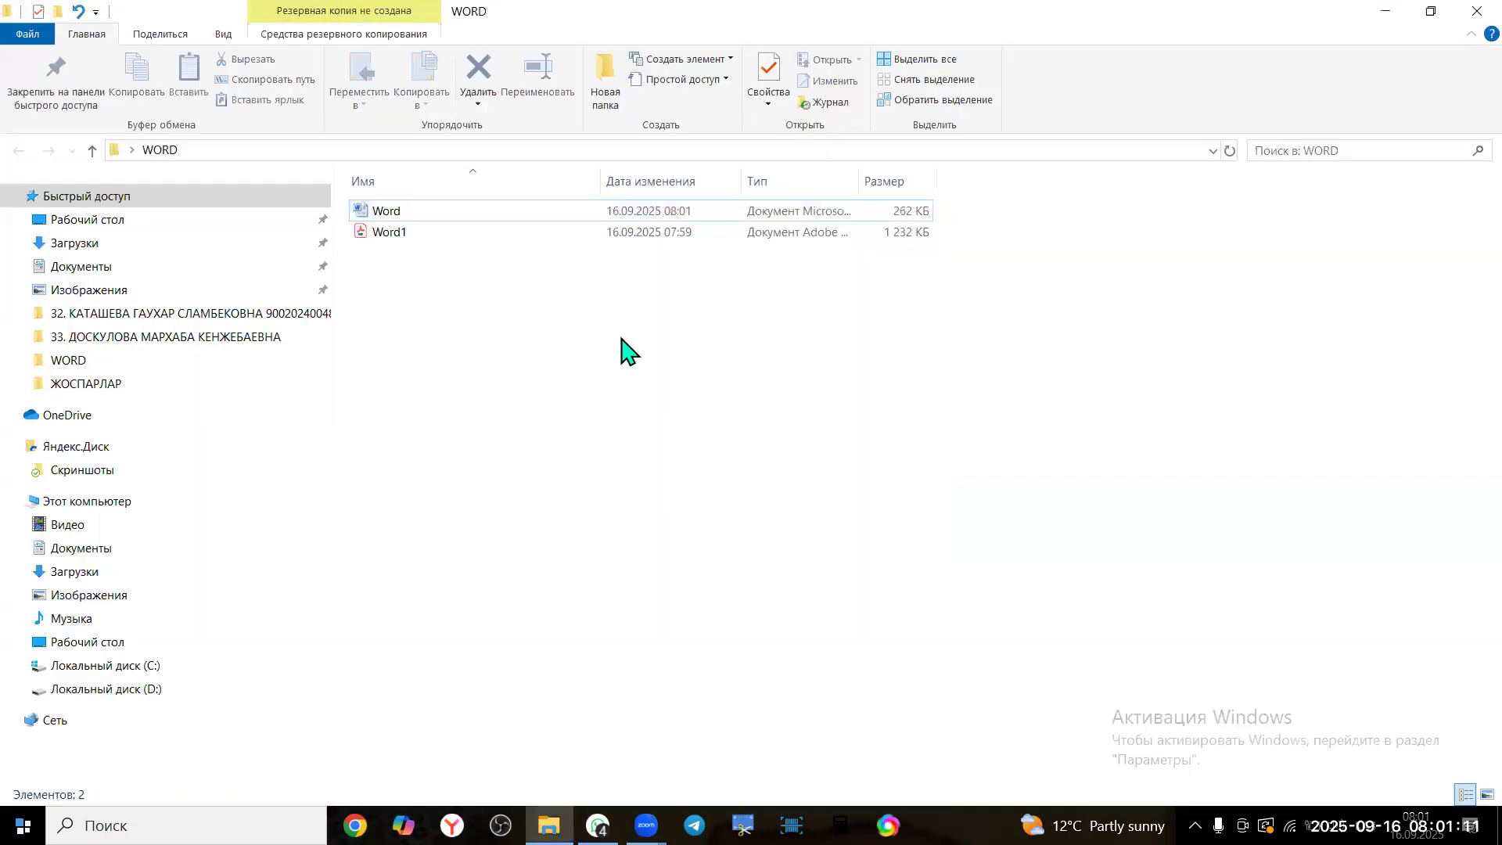
# Reopen the Word document from the WORD folder, and show its file information without the activation wizard
pyautogui.doubleClick(398, 214)
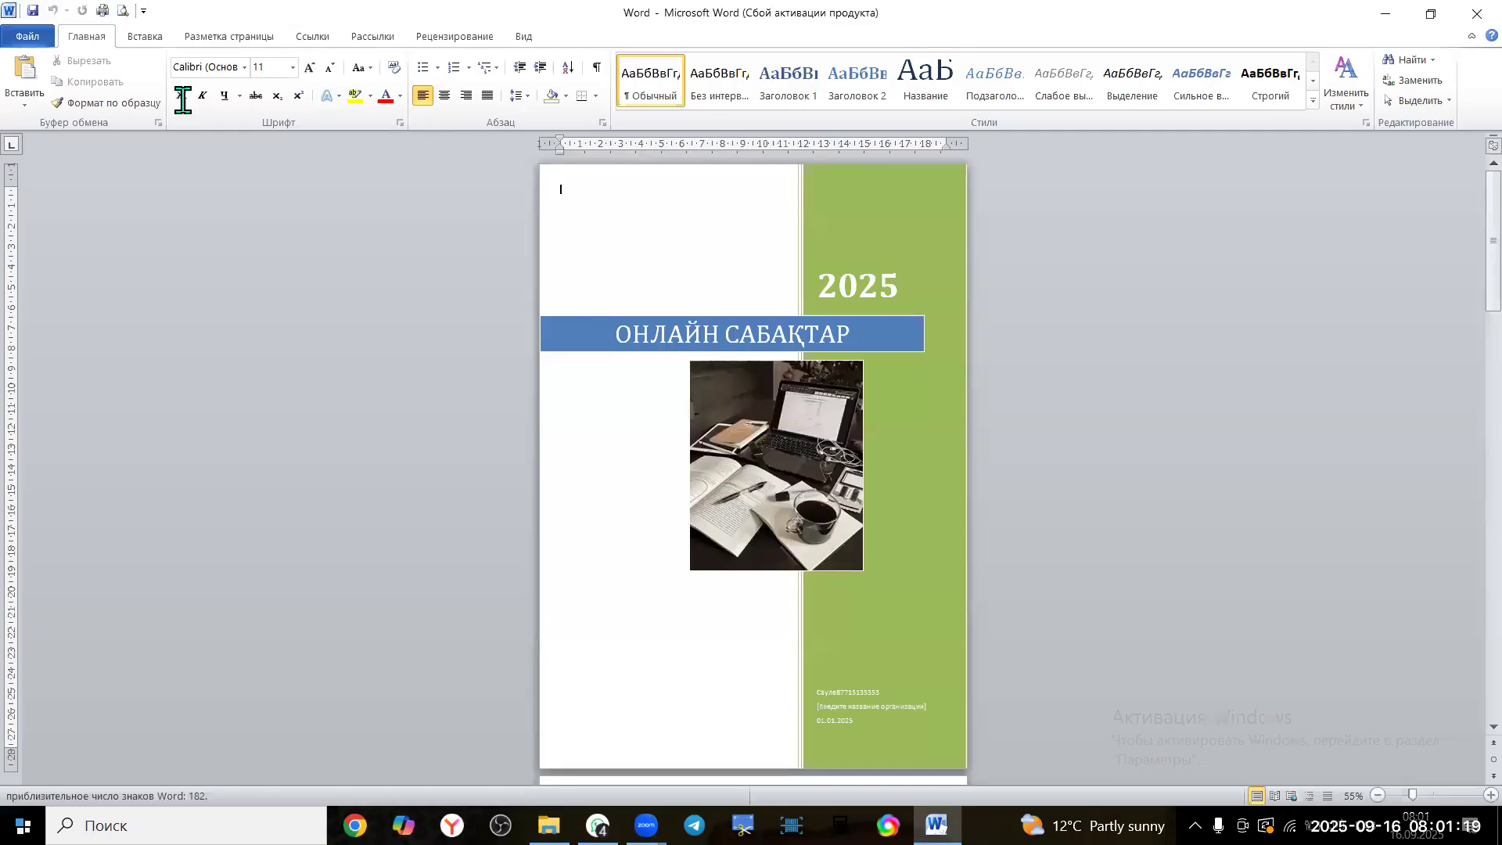
pyautogui.click(31, 35)
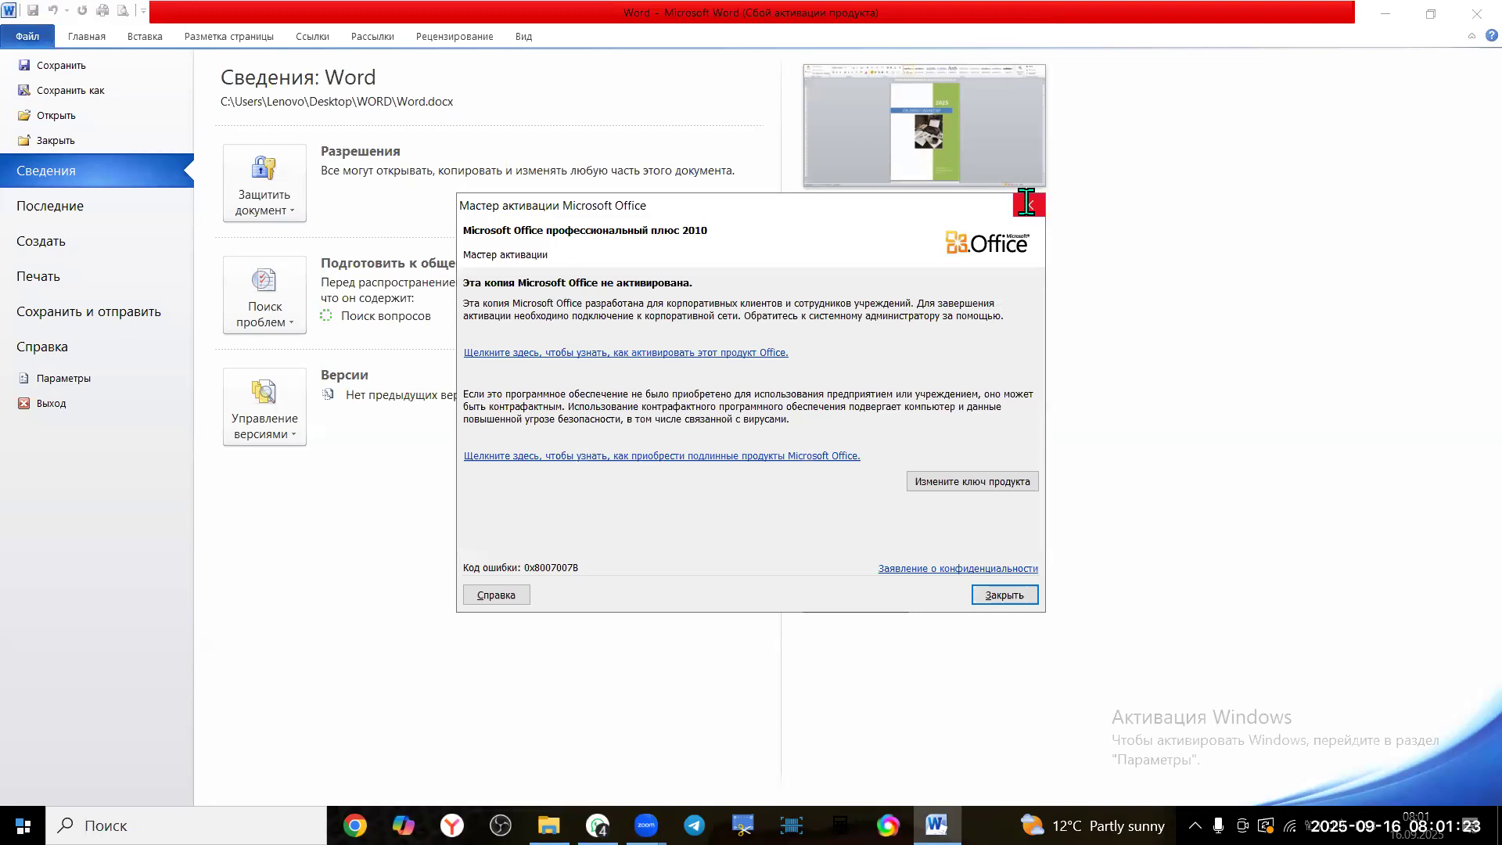
pyautogui.click(1026, 201)
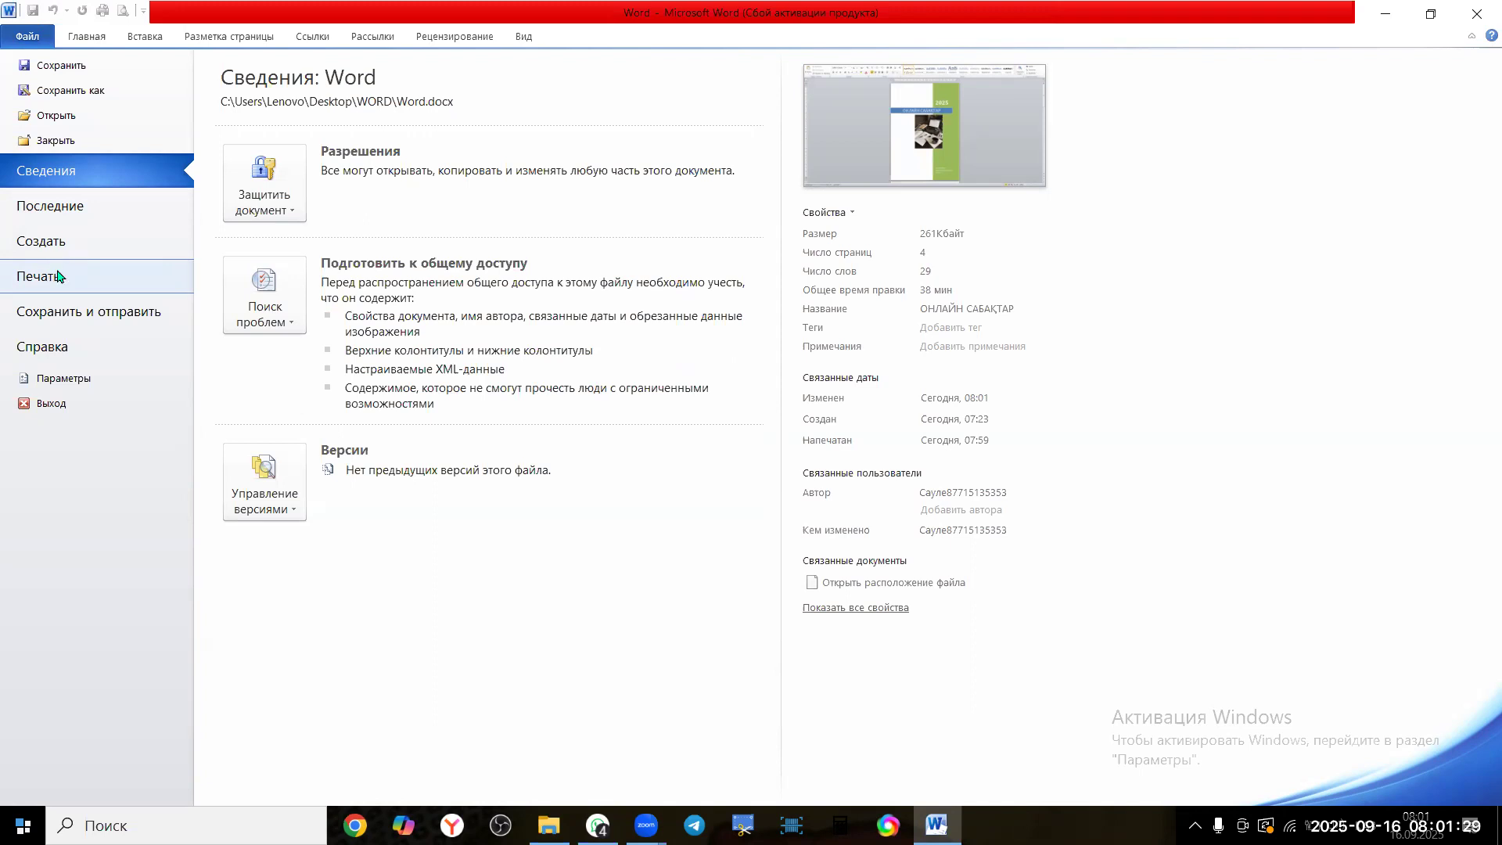
# Set up printing of 8 copies on the hp LaserJet 1010 HB (копия 1) printer, checking the pages in the preview
pyautogui.click(58, 274)
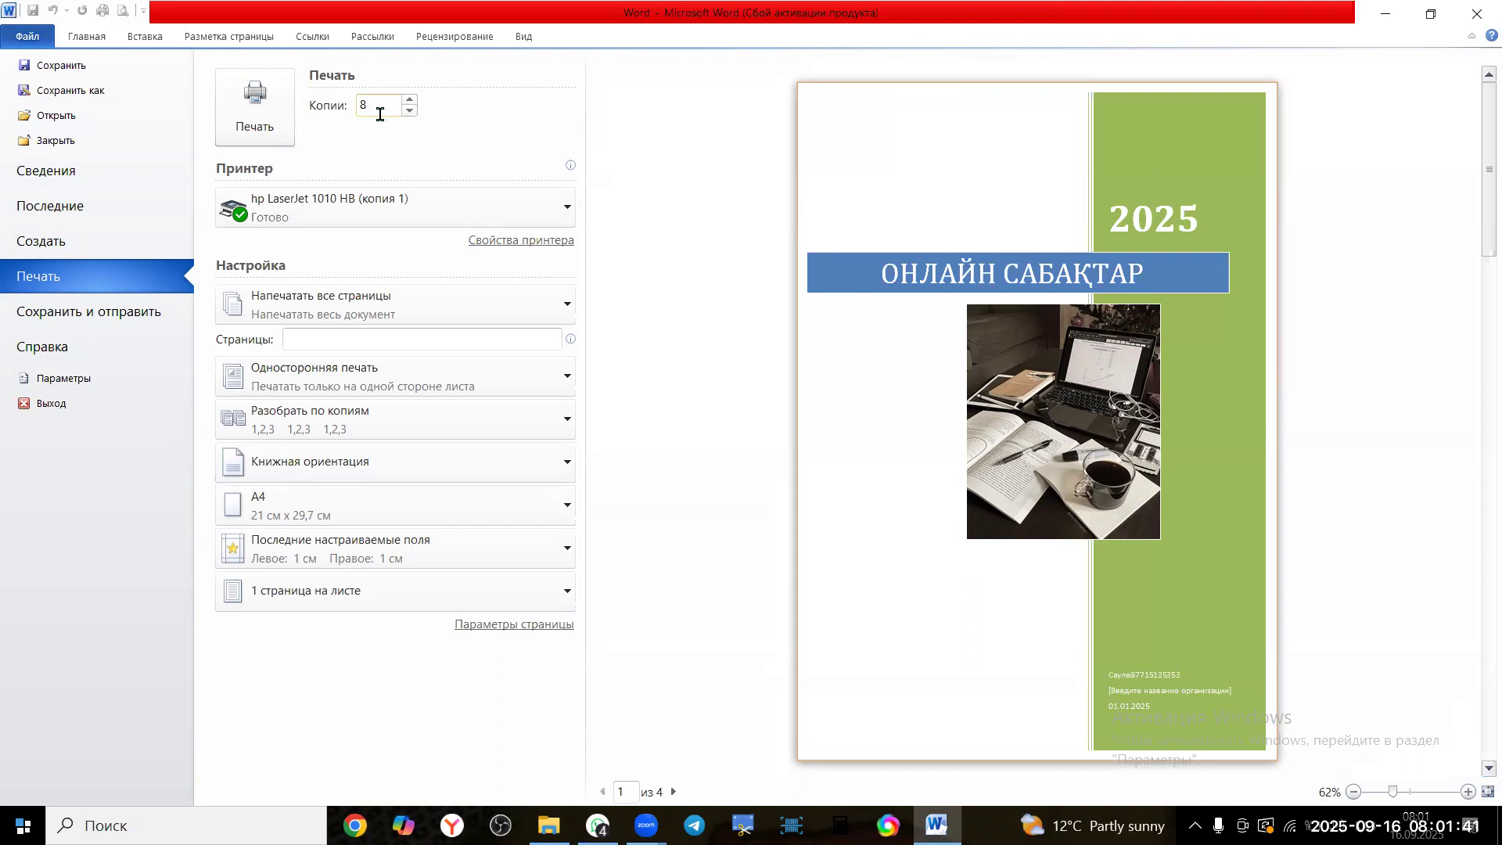
pyautogui.scroll(-2, 1305, 598)
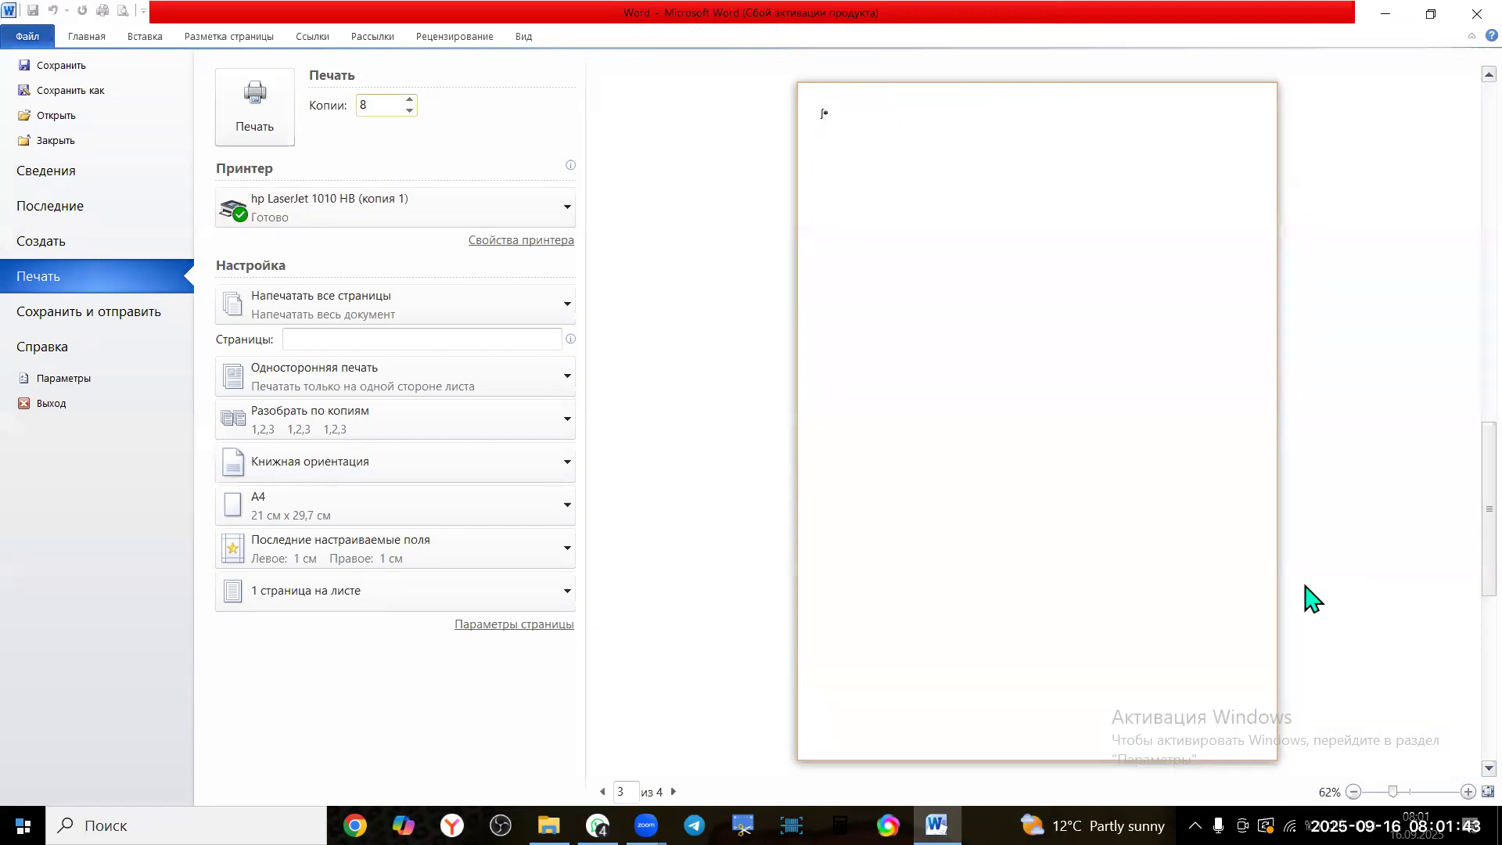
pyautogui.scroll(2, 1304, 598)
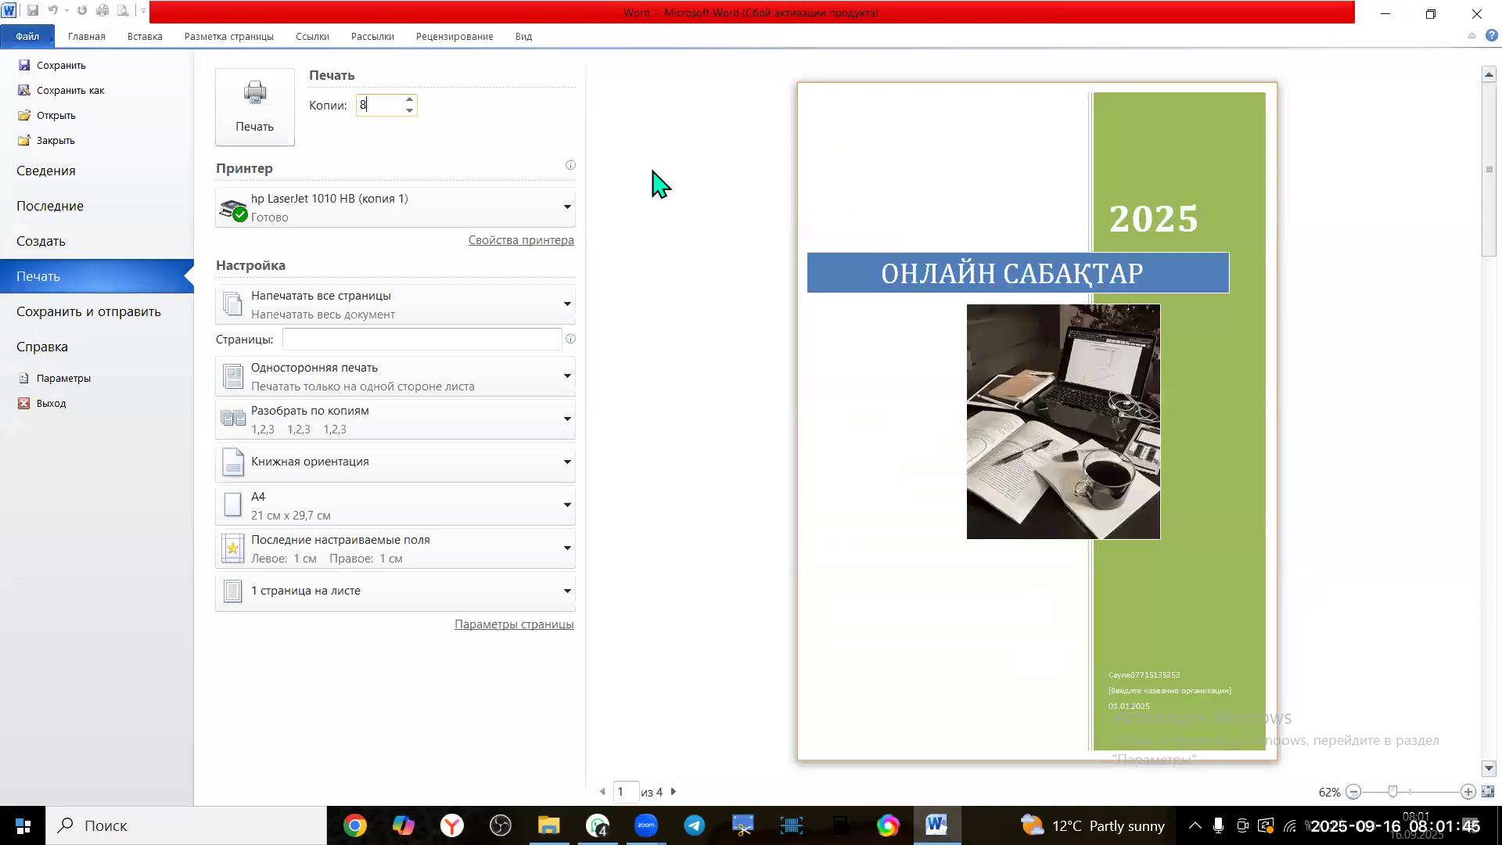
pyautogui.click(565, 219)
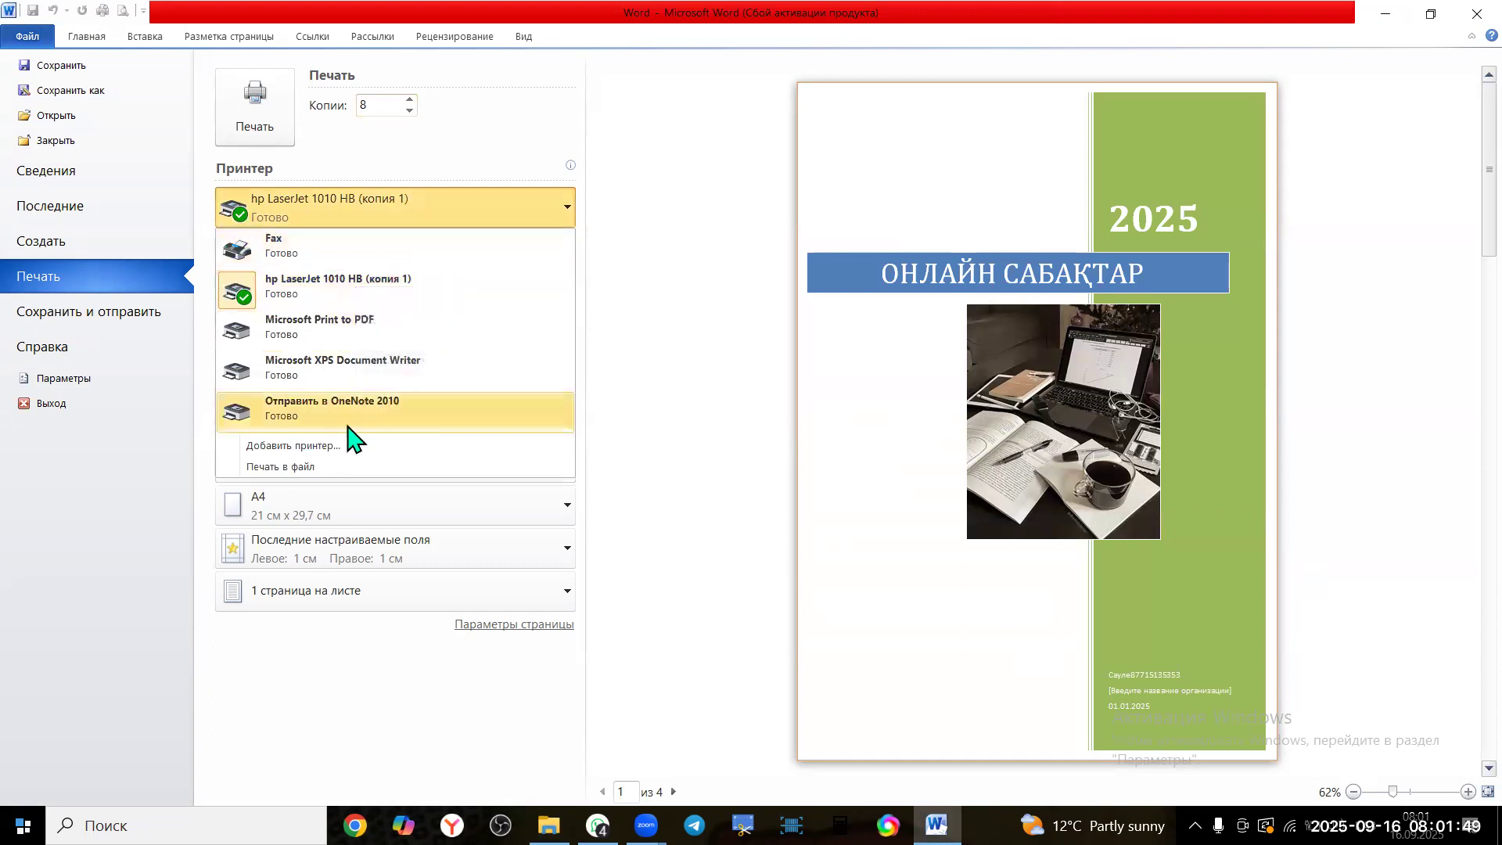
pyautogui.click(318, 294)
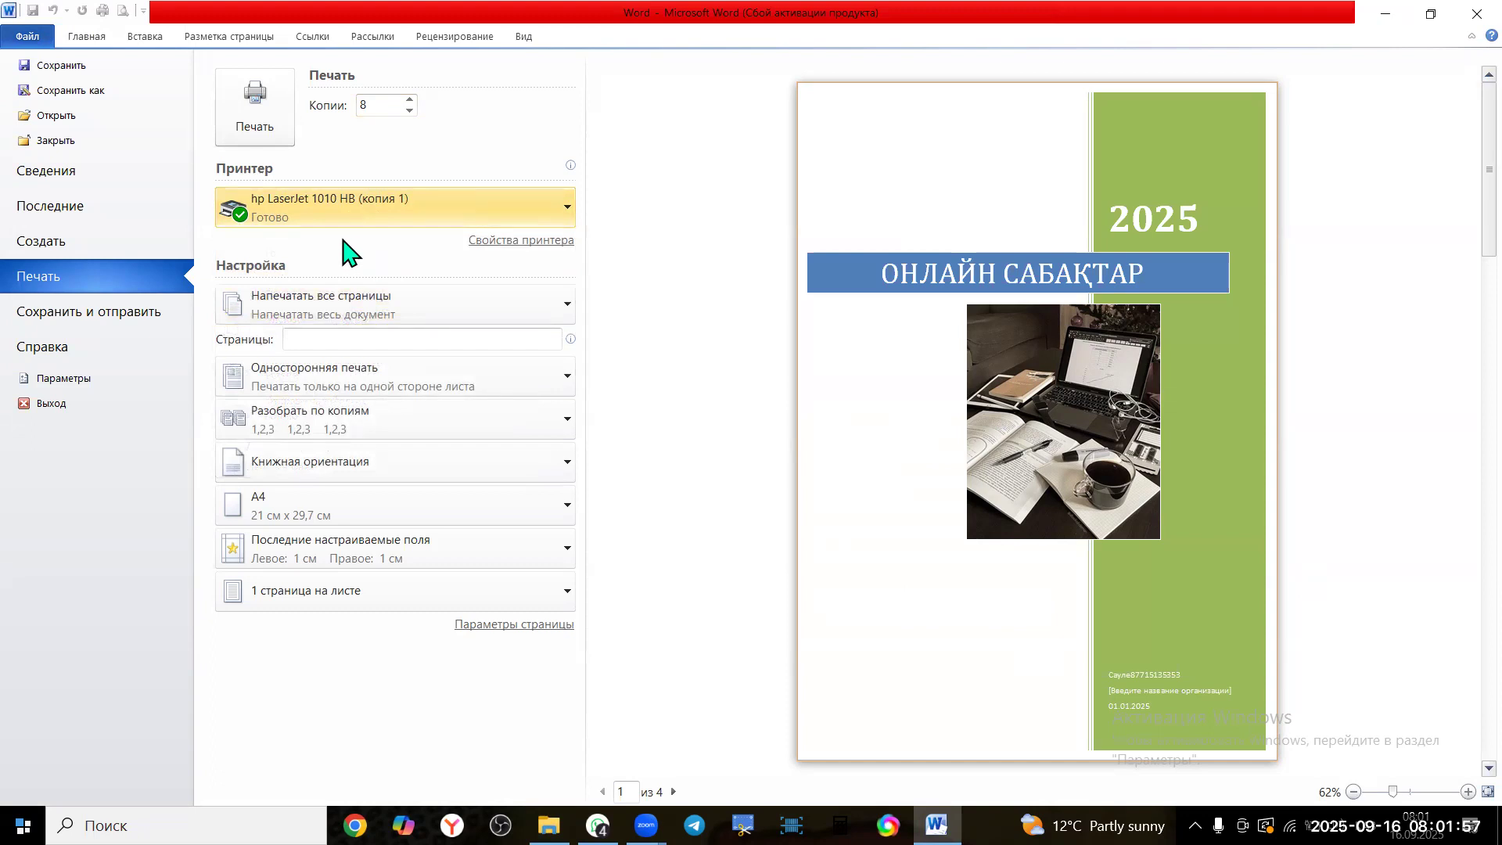
# Limit the print range to page 1 of the document
pyautogui.click(560, 314)
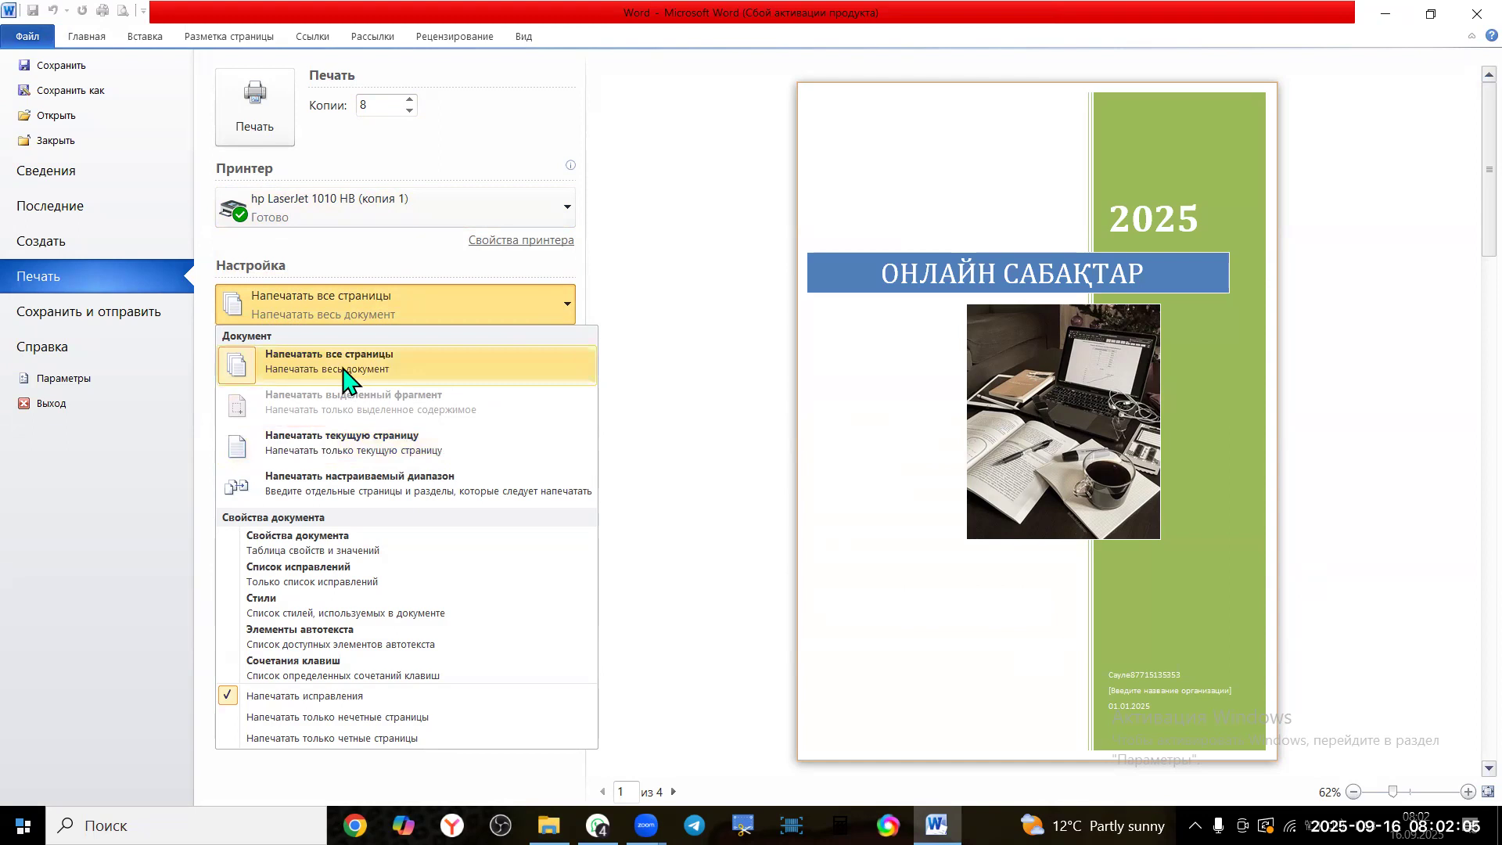
pyautogui.click(383, 266)
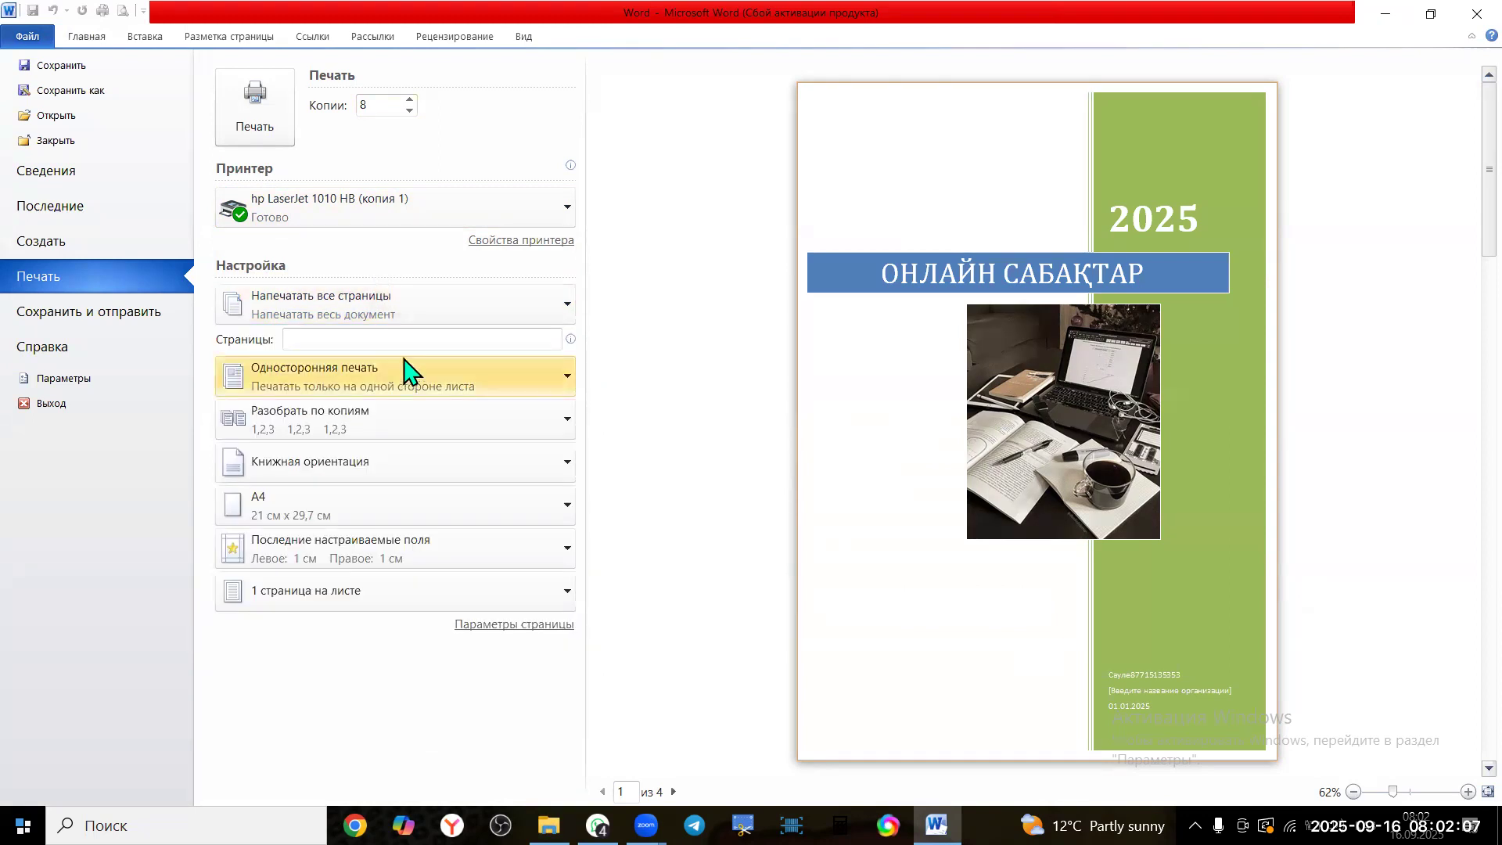
pyautogui.click(513, 337)
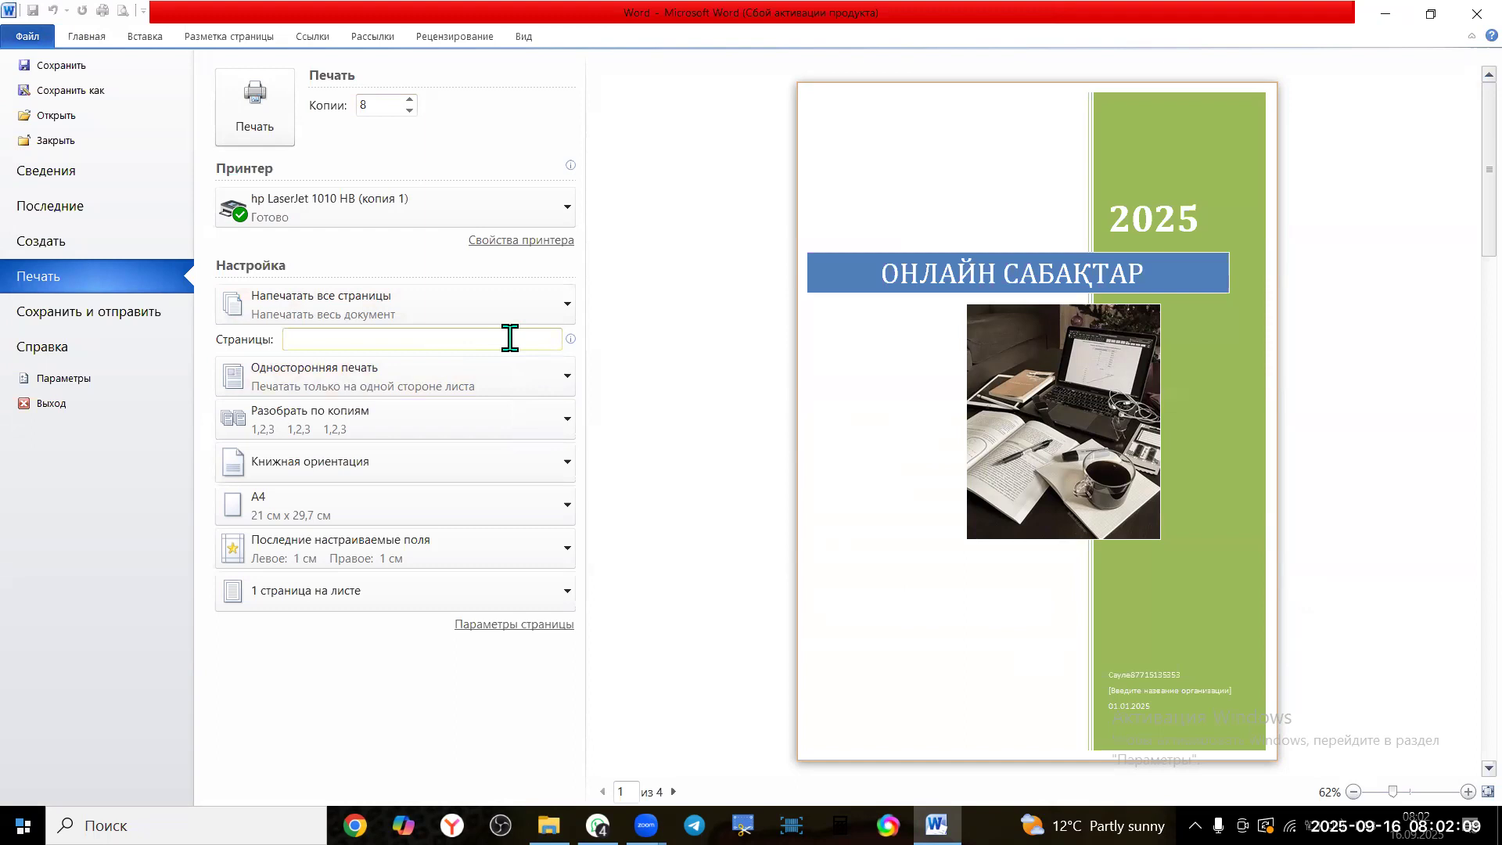
pyautogui.write('2')
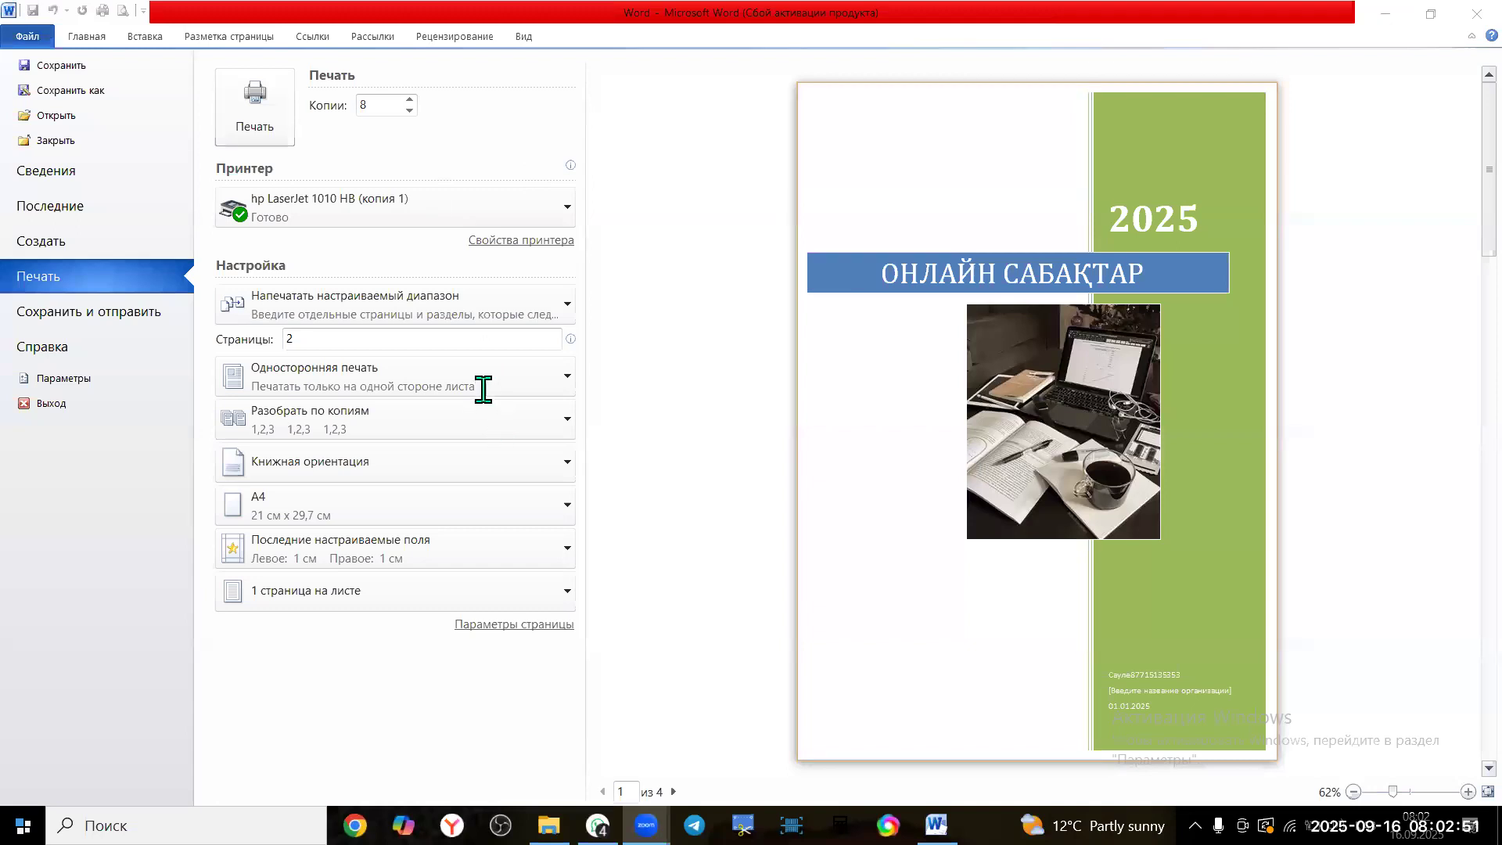
pyautogui.doubleClick(313, 338)
pyautogui.write('1')
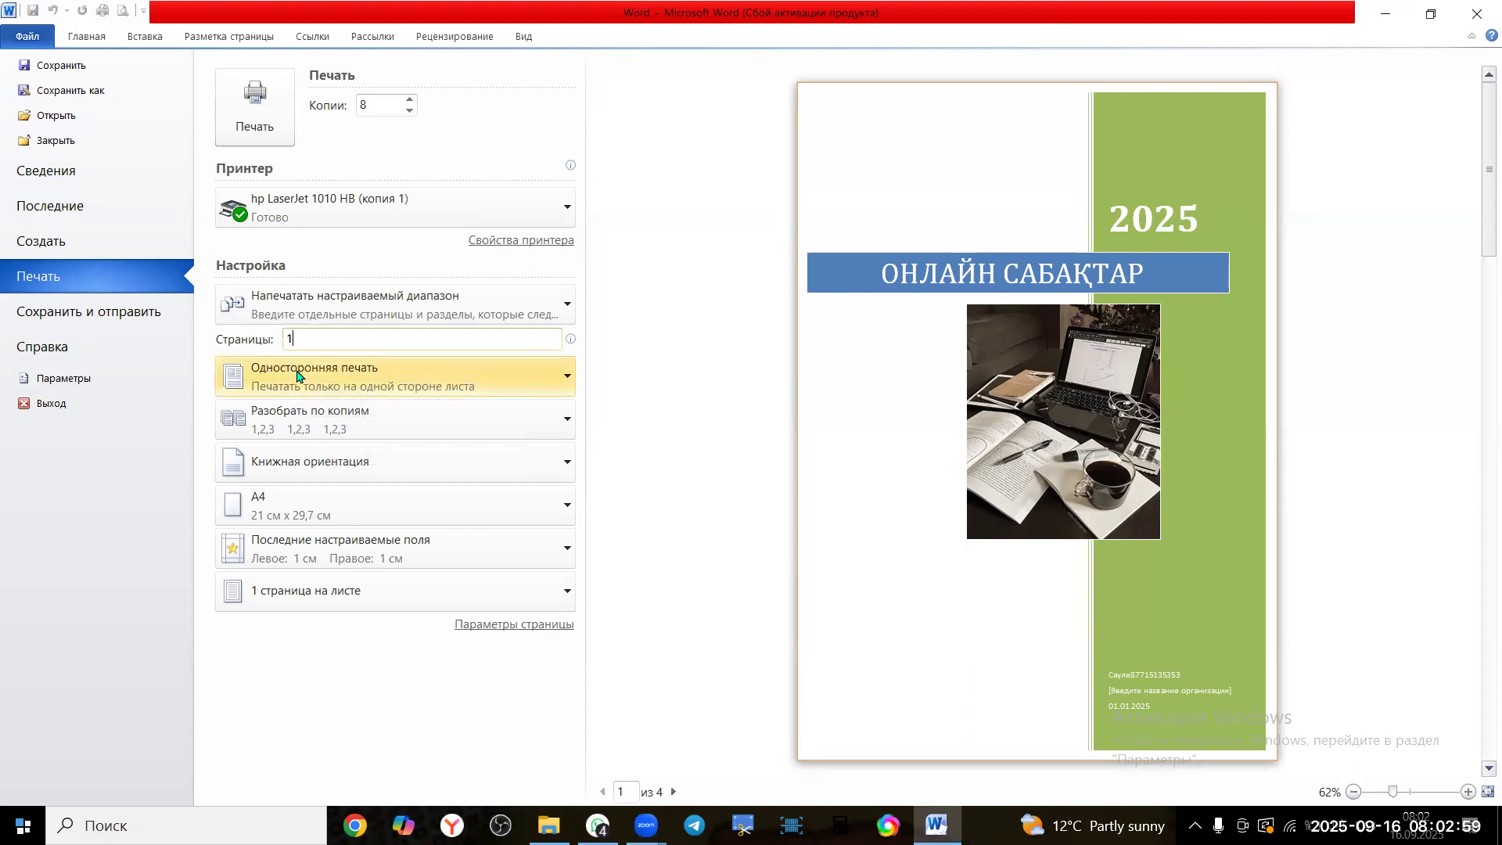
# Examine the print options for two-sided printing, collation, page orientation and paper size
pyautogui.click(555, 386)
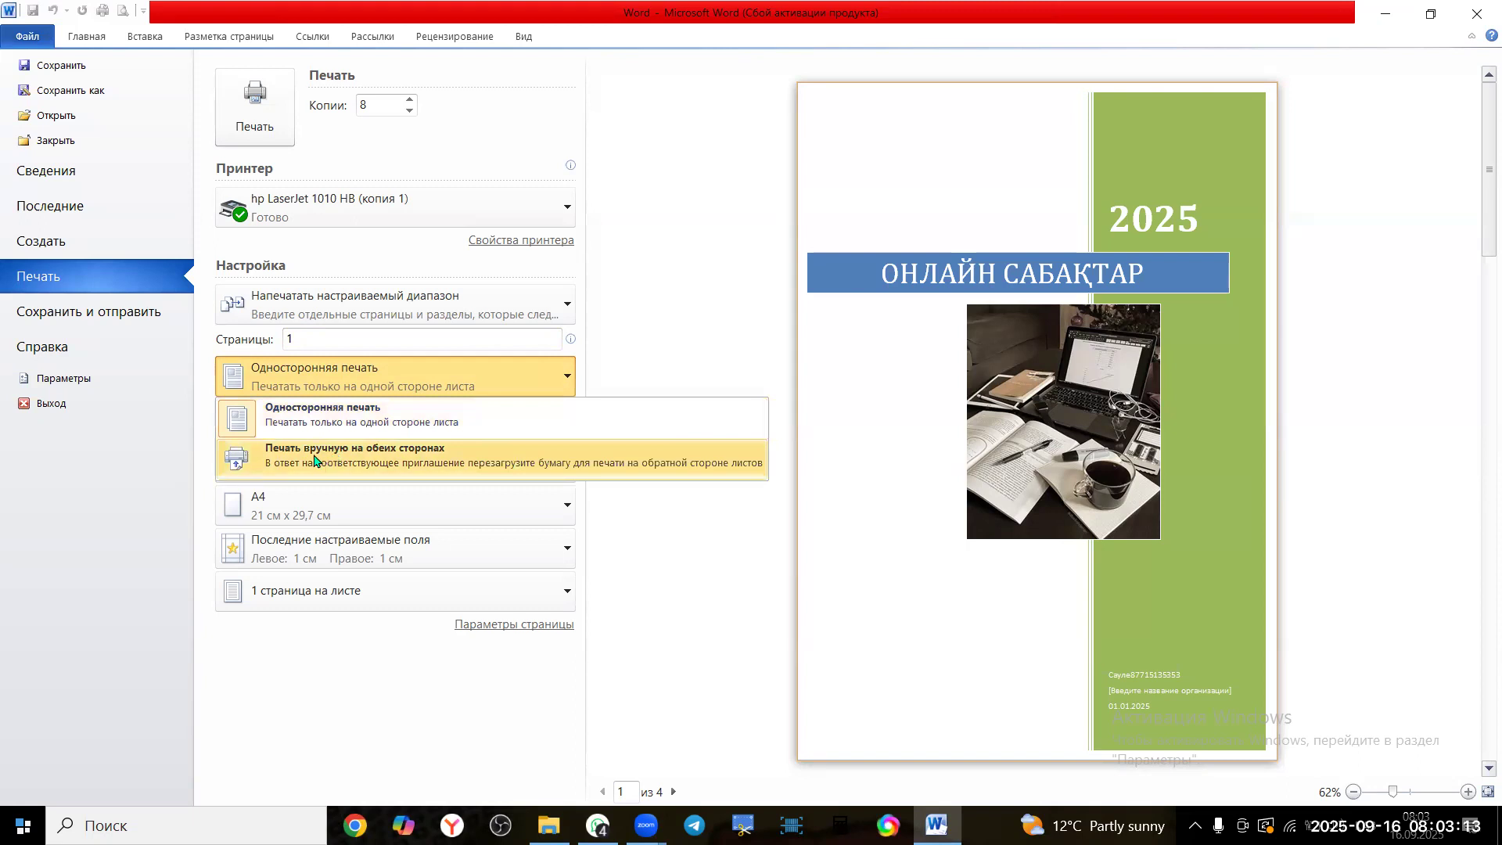
pyautogui.click(176, 423)
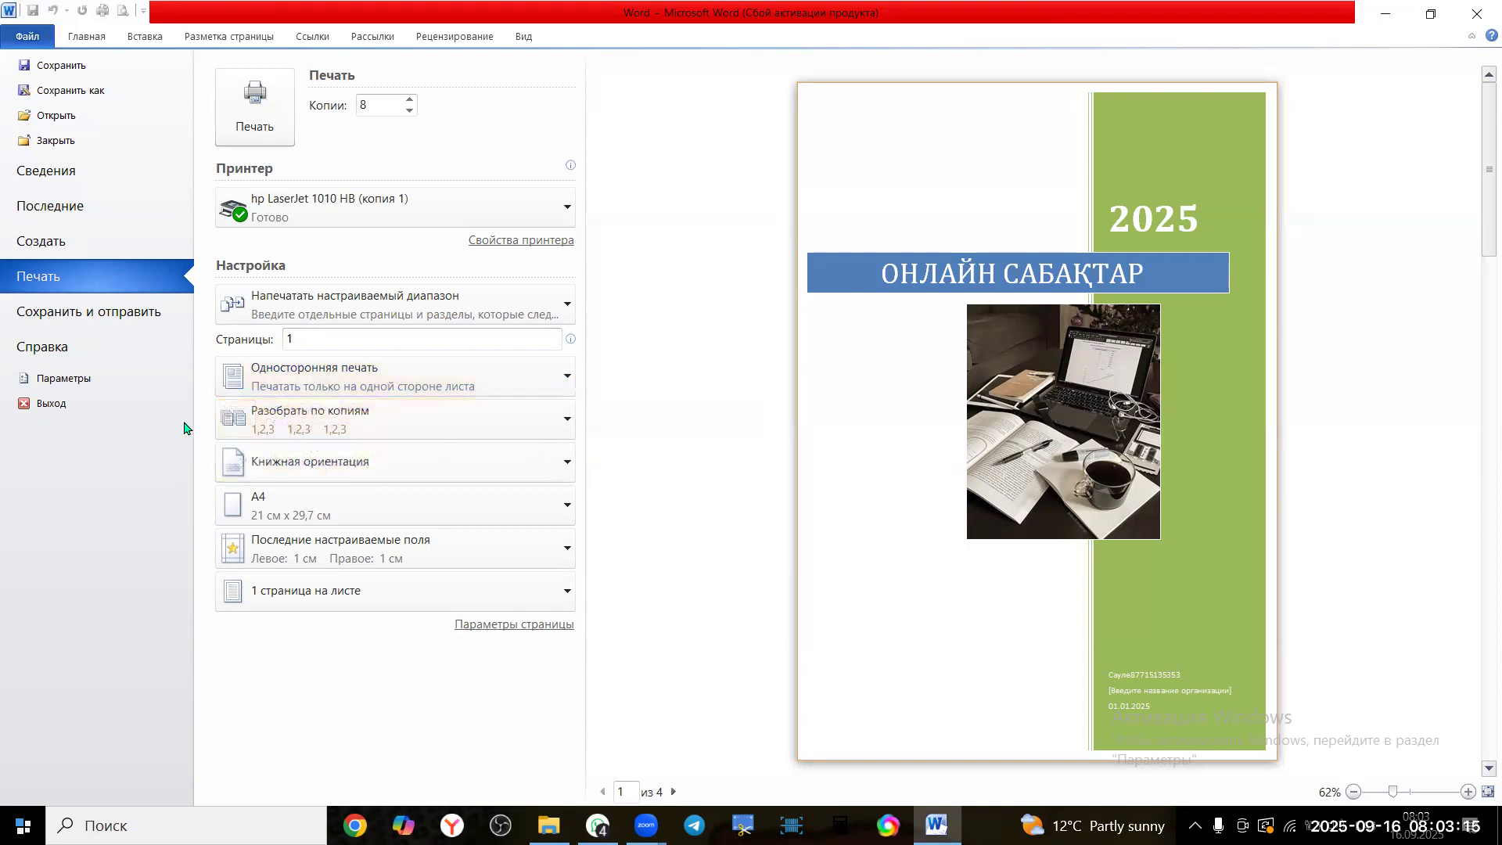
pyautogui.click(565, 429)
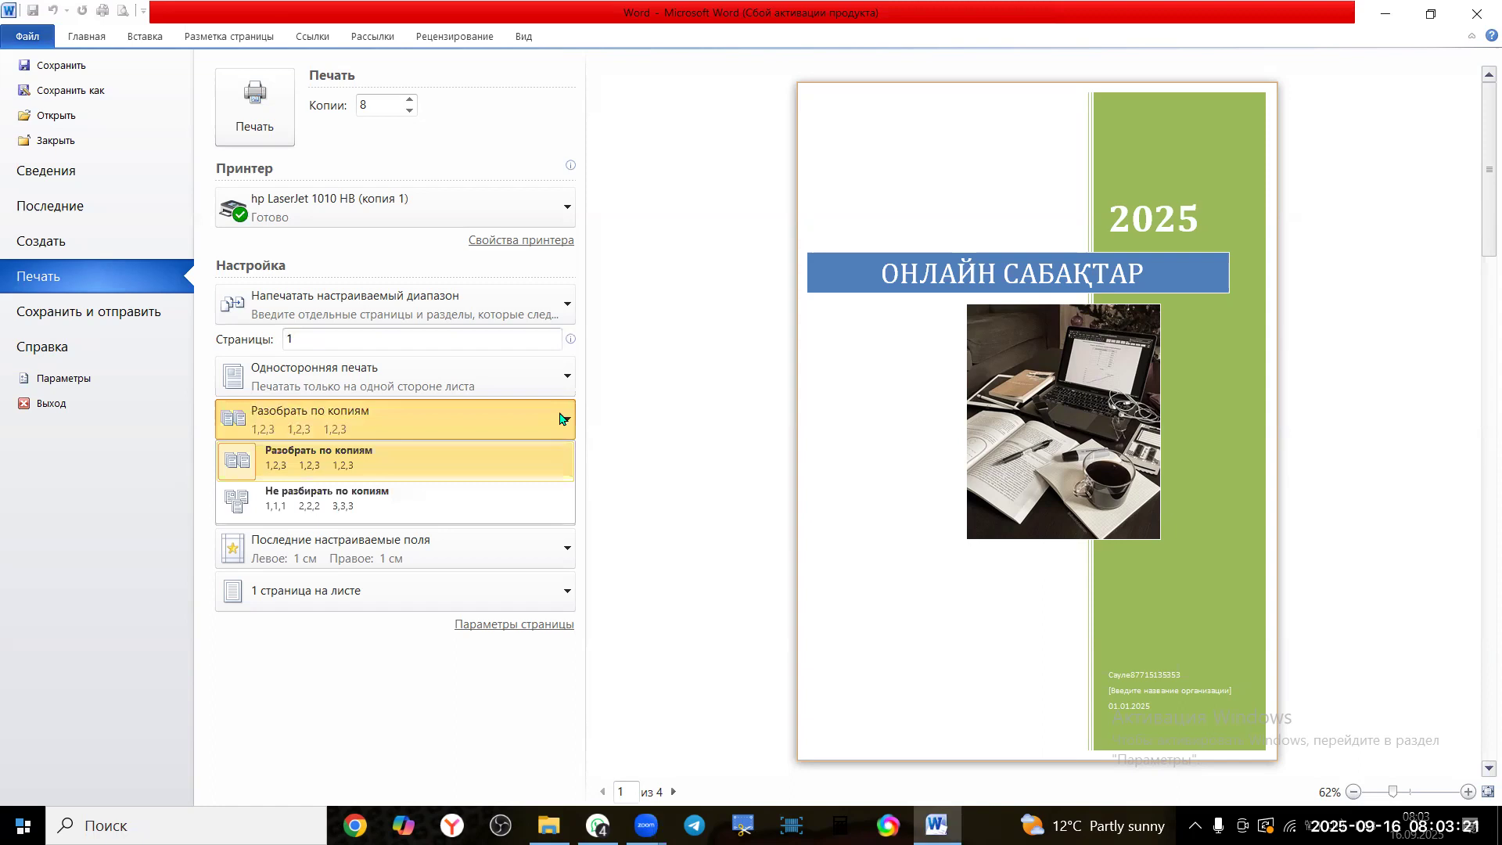
pyautogui.click(640, 430)
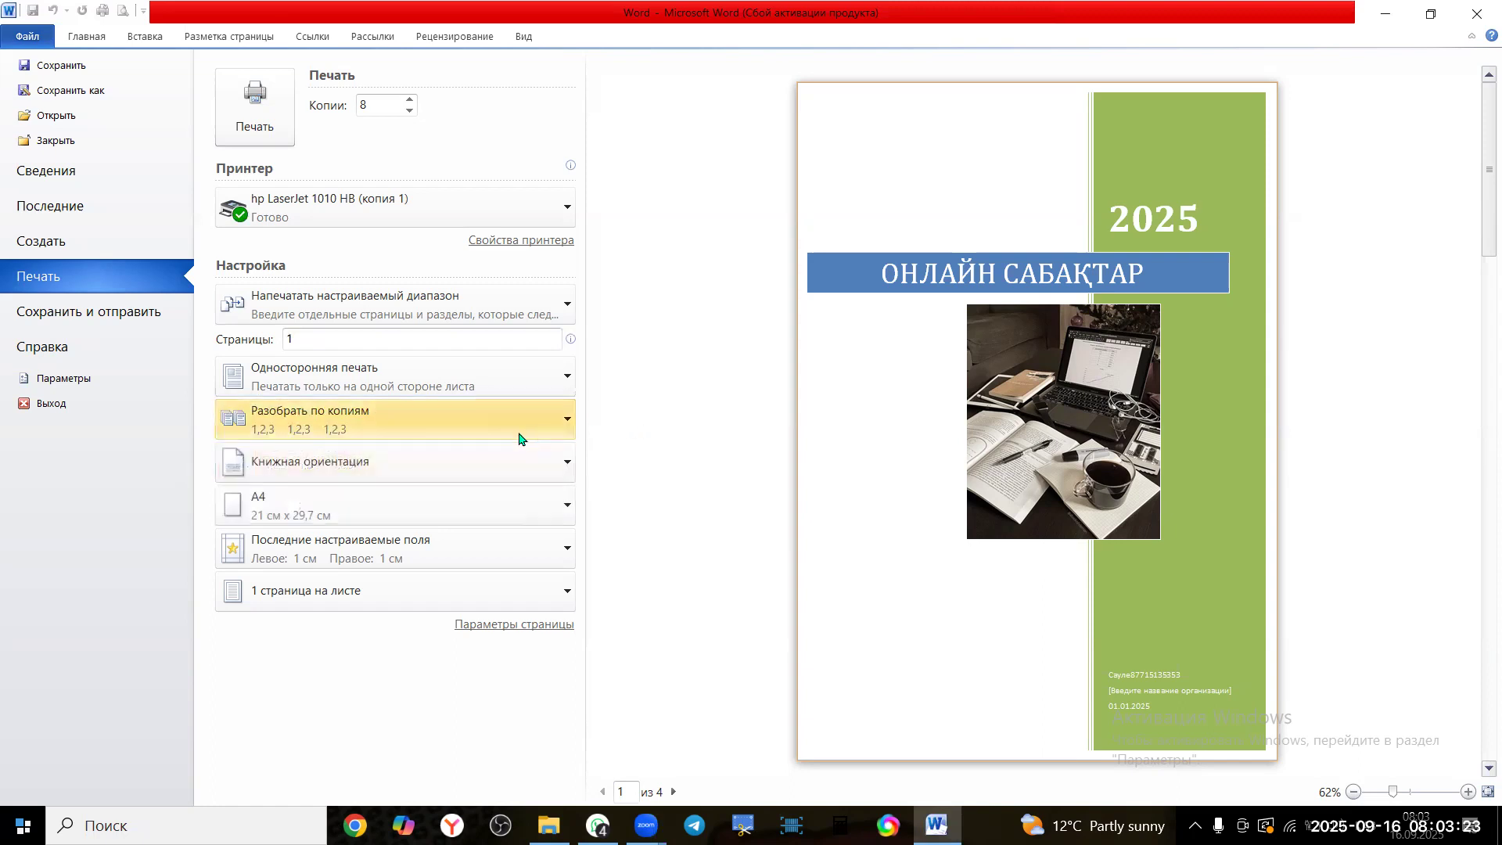
pyautogui.click(492, 477)
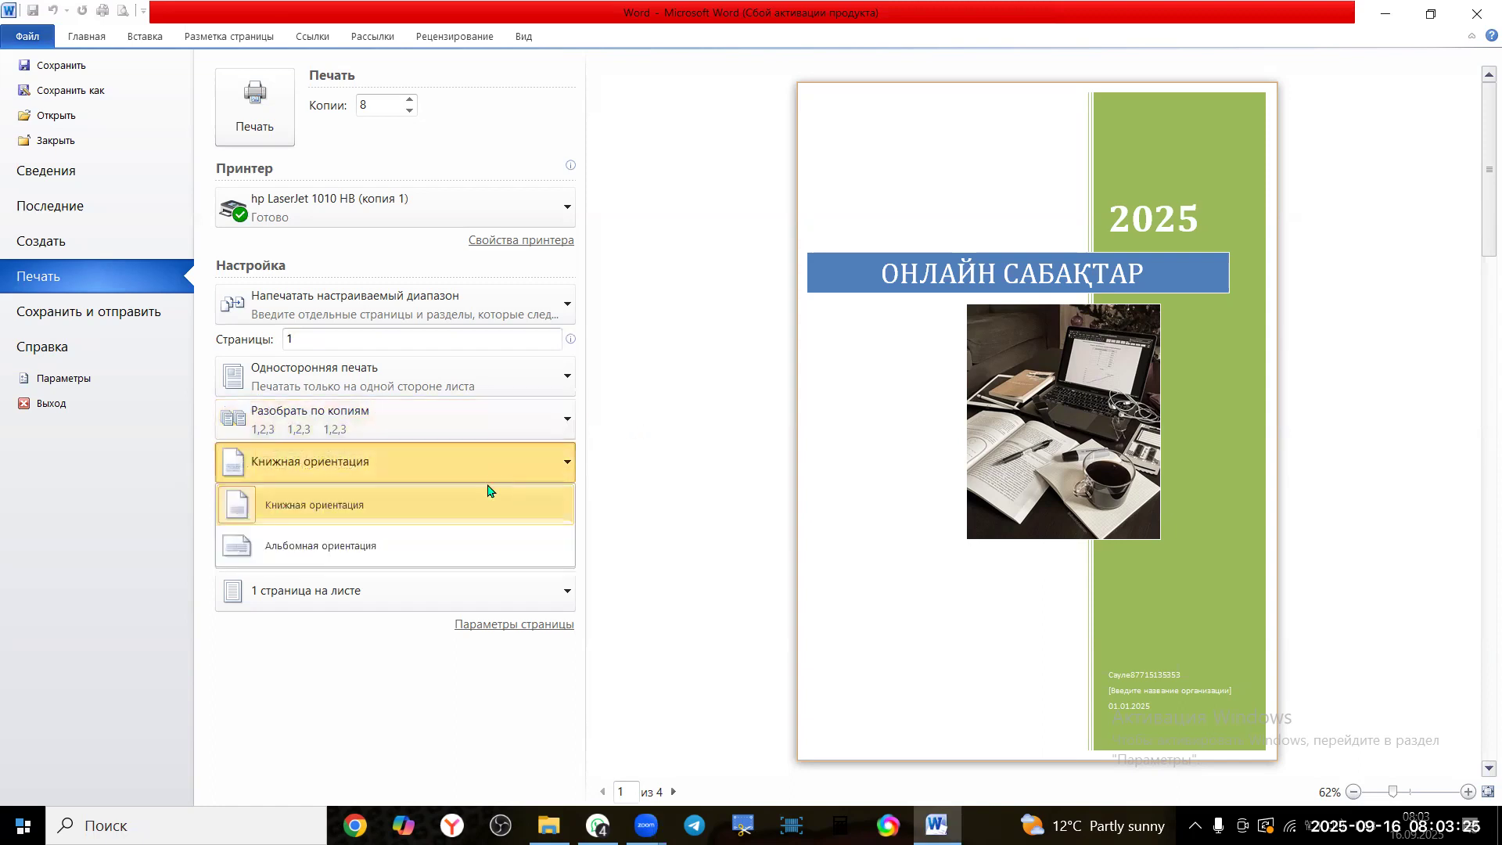
pyautogui.click(670, 480)
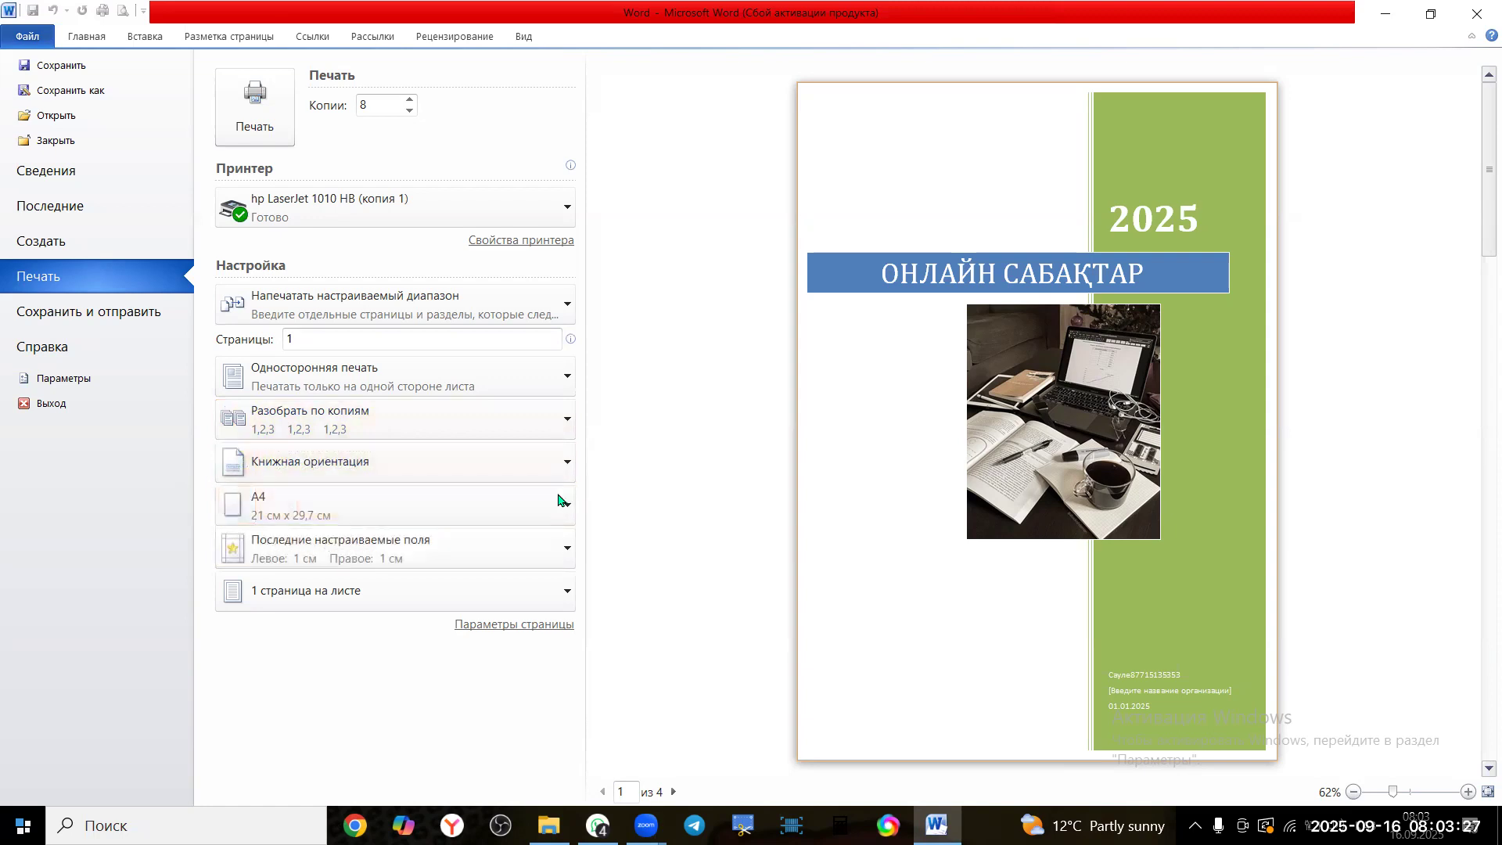
pyautogui.click(532, 509)
pyautogui.click(532, 509)
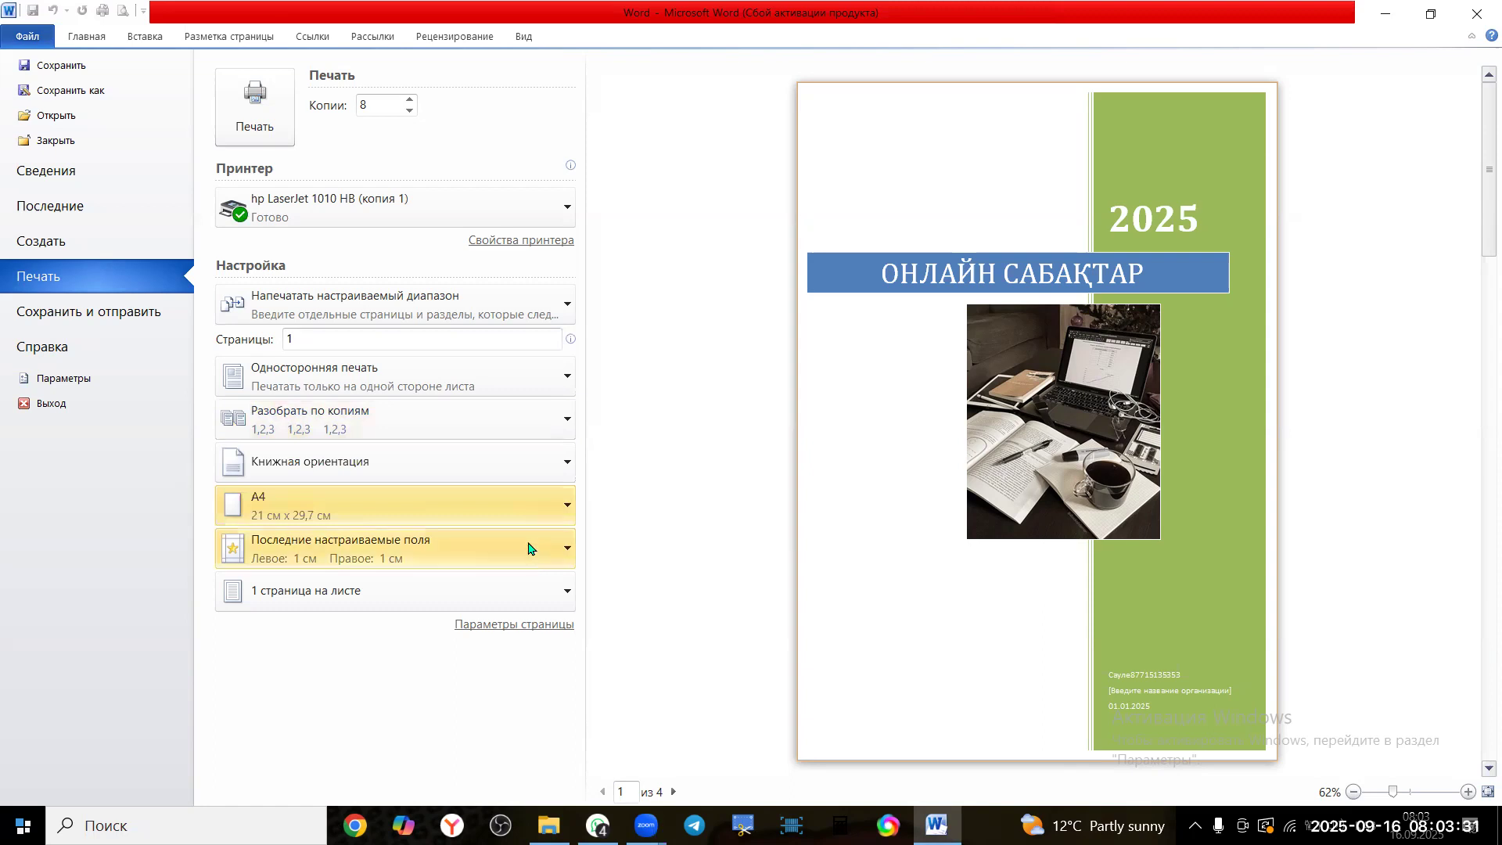
# Try the layout of 4 pages per sheet, and restore 1 page per sheet
pyautogui.click(564, 603)
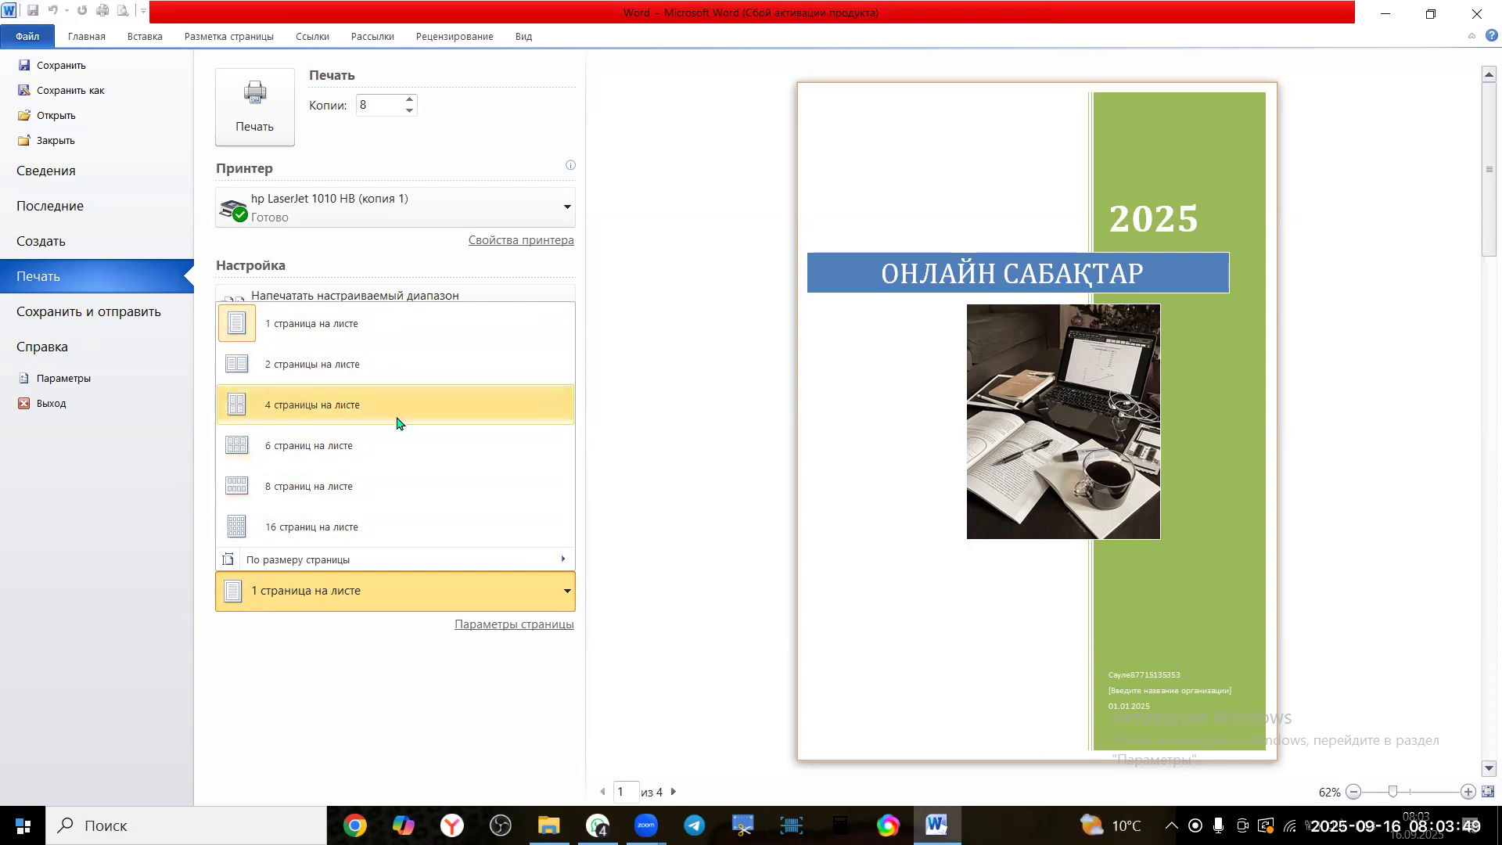
pyautogui.click(266, 408)
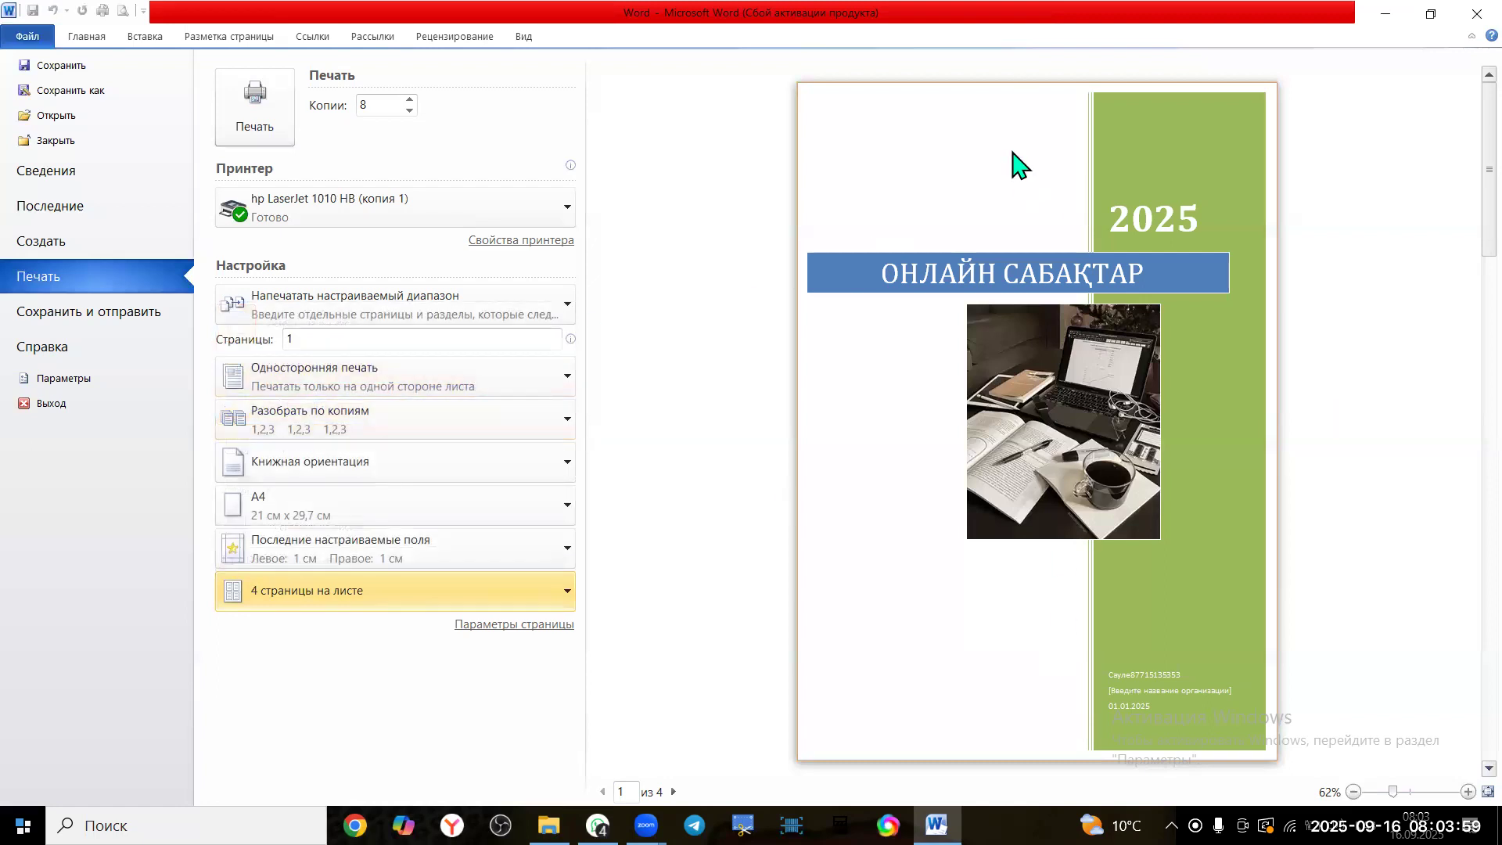
pyautogui.click(560, 594)
pyautogui.click(408, 328)
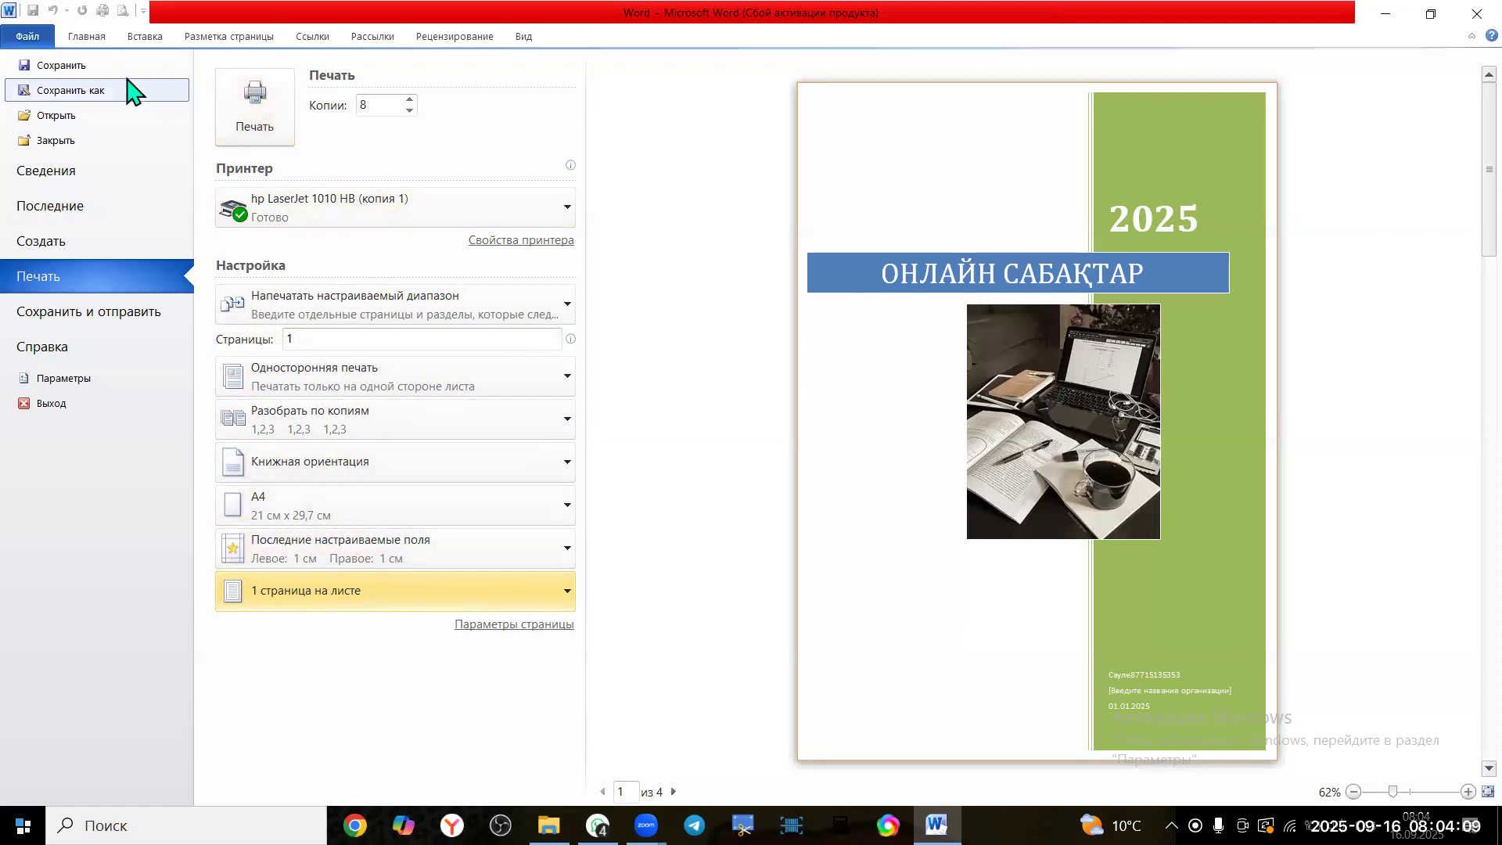
# Return from the print settings to the document and save it
pyautogui.click(84, 37)
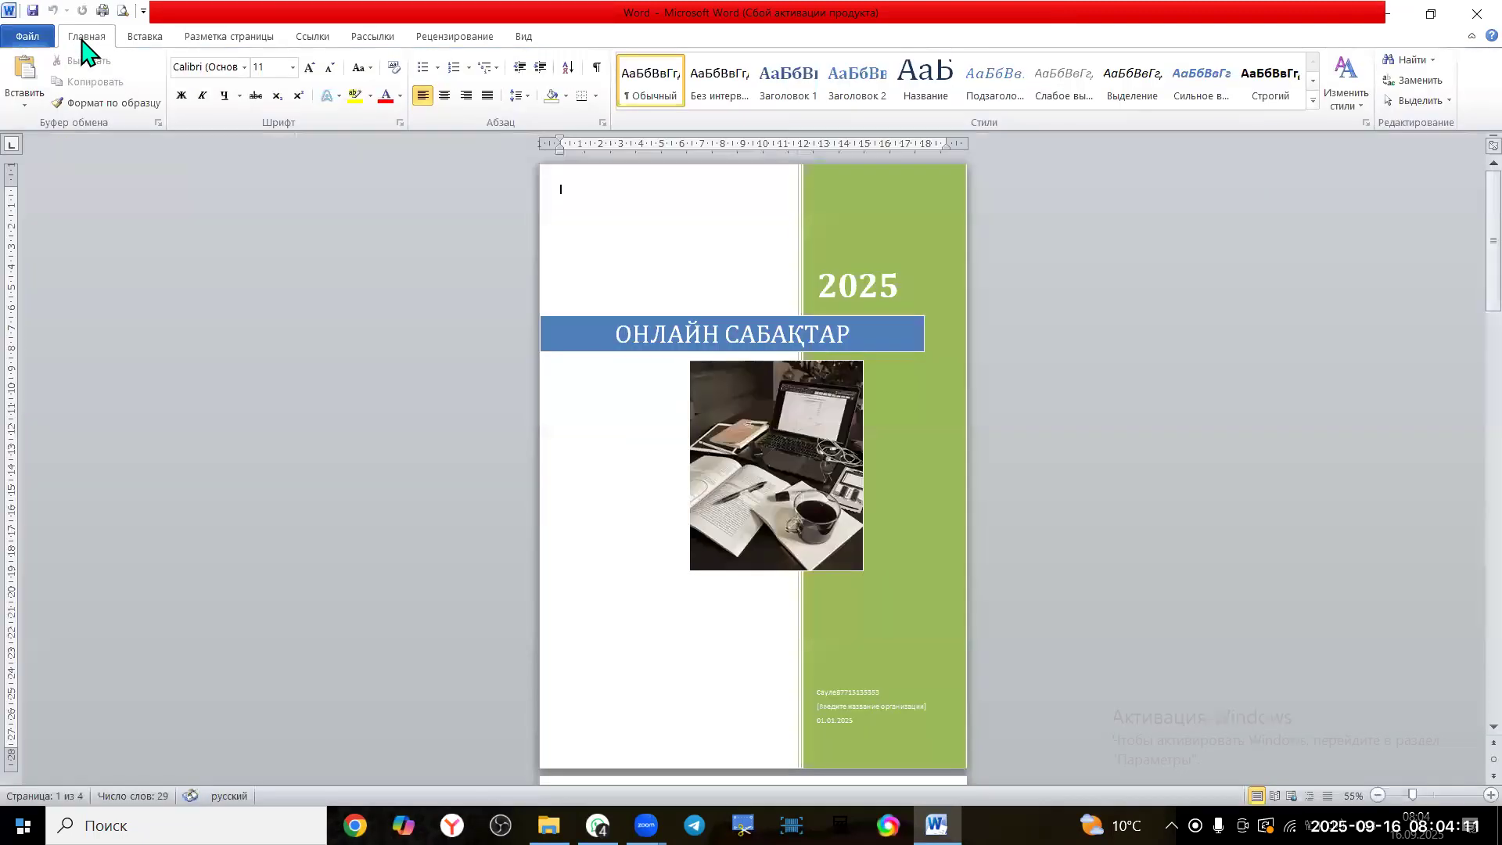
pyautogui.click(32, 10)
# Check the commands offered for the quick access toolbar and the document's print preview, and return to the document
pyautogui.click(143, 11)
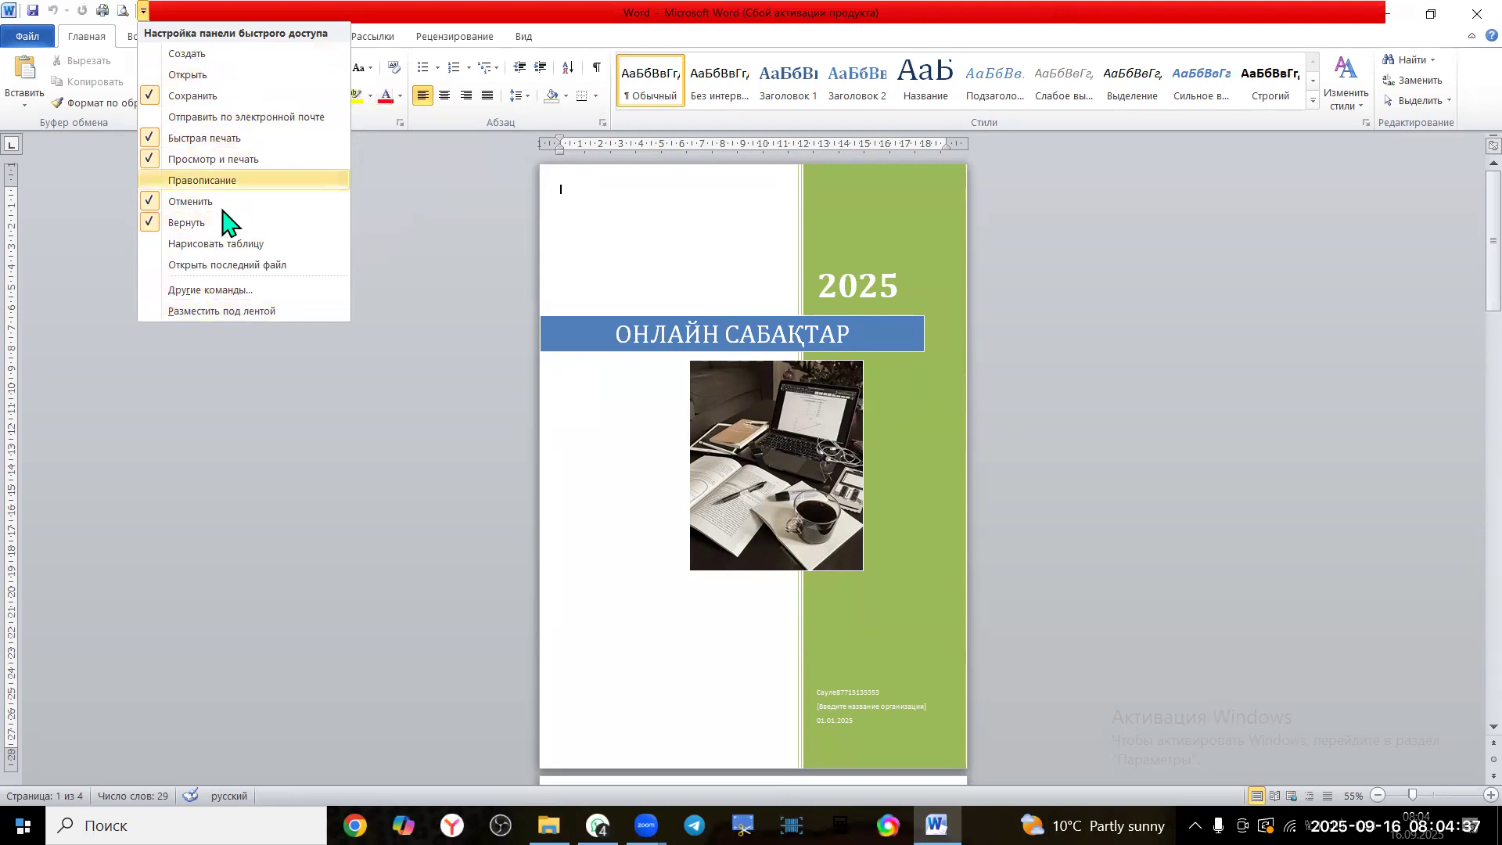
pyautogui.click(121, 11)
pyautogui.click(123, 10)
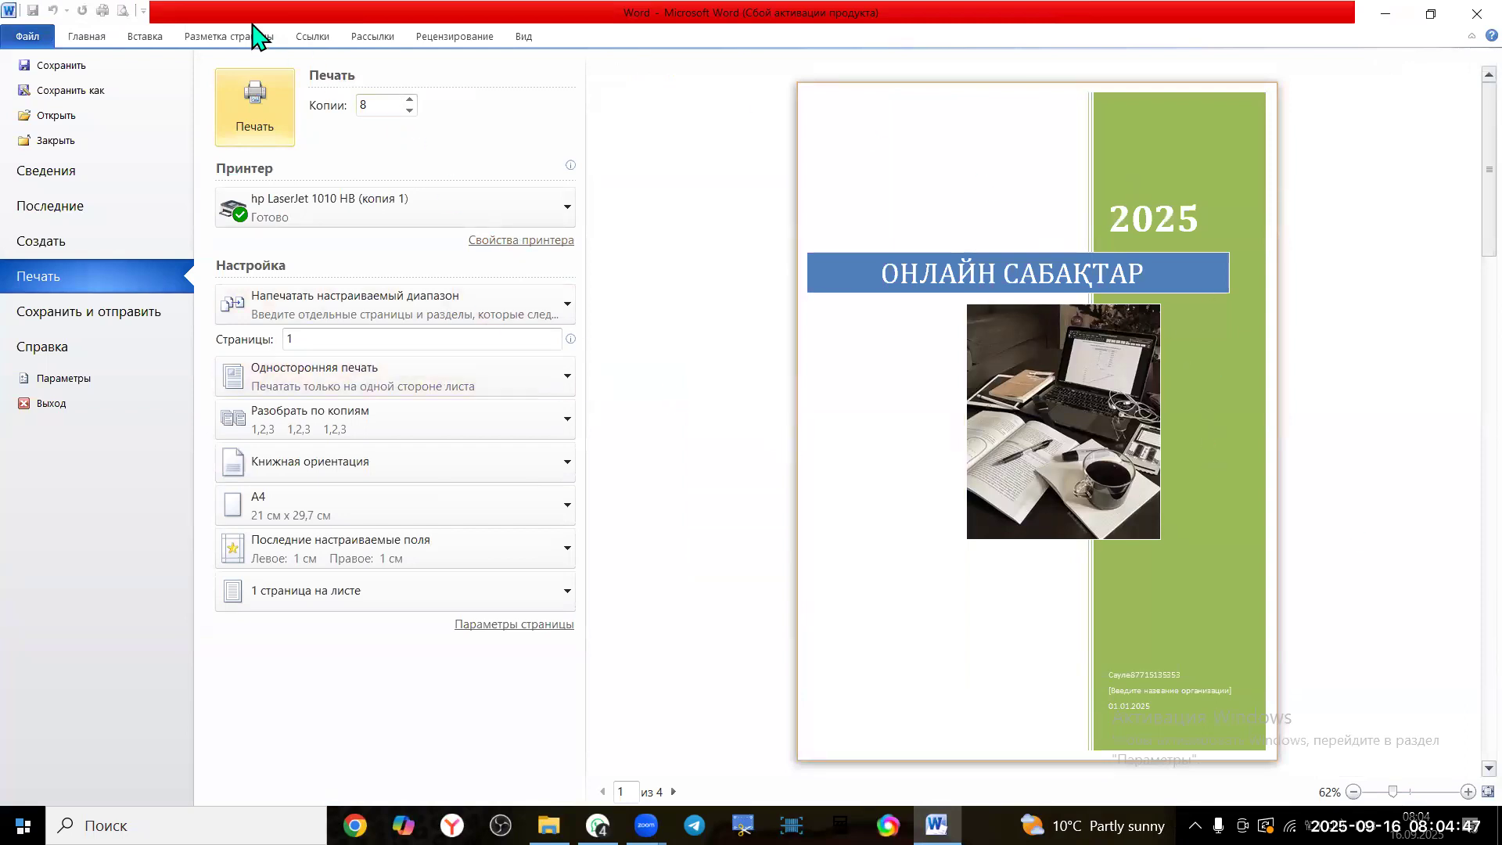
pyautogui.click(98, 39)
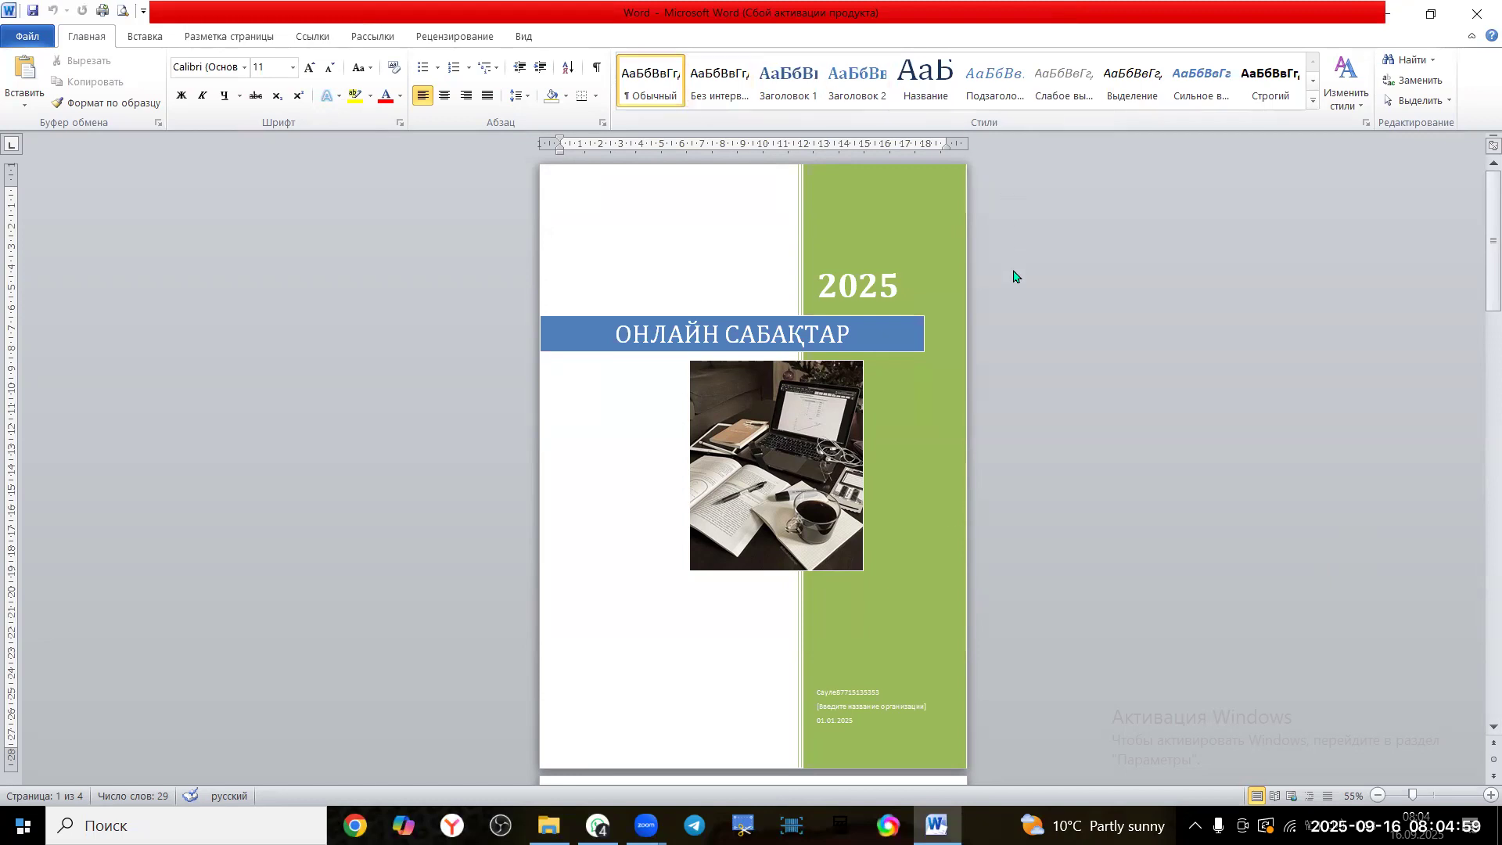
pyautogui.click(525, 37)
pyautogui.click(464, 36)
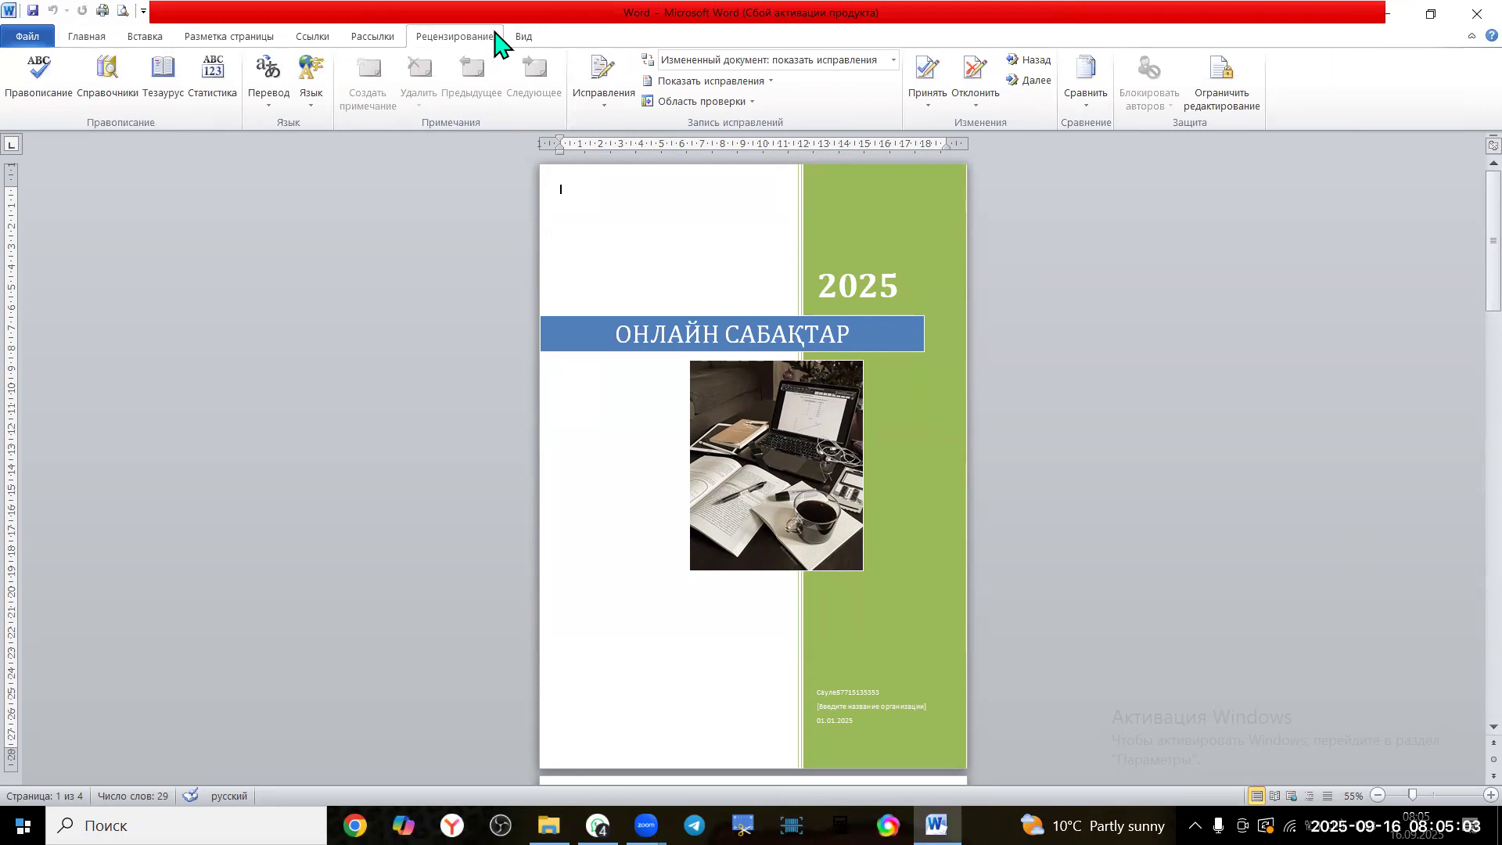
pyautogui.click(526, 39)
pyautogui.click(489, 39)
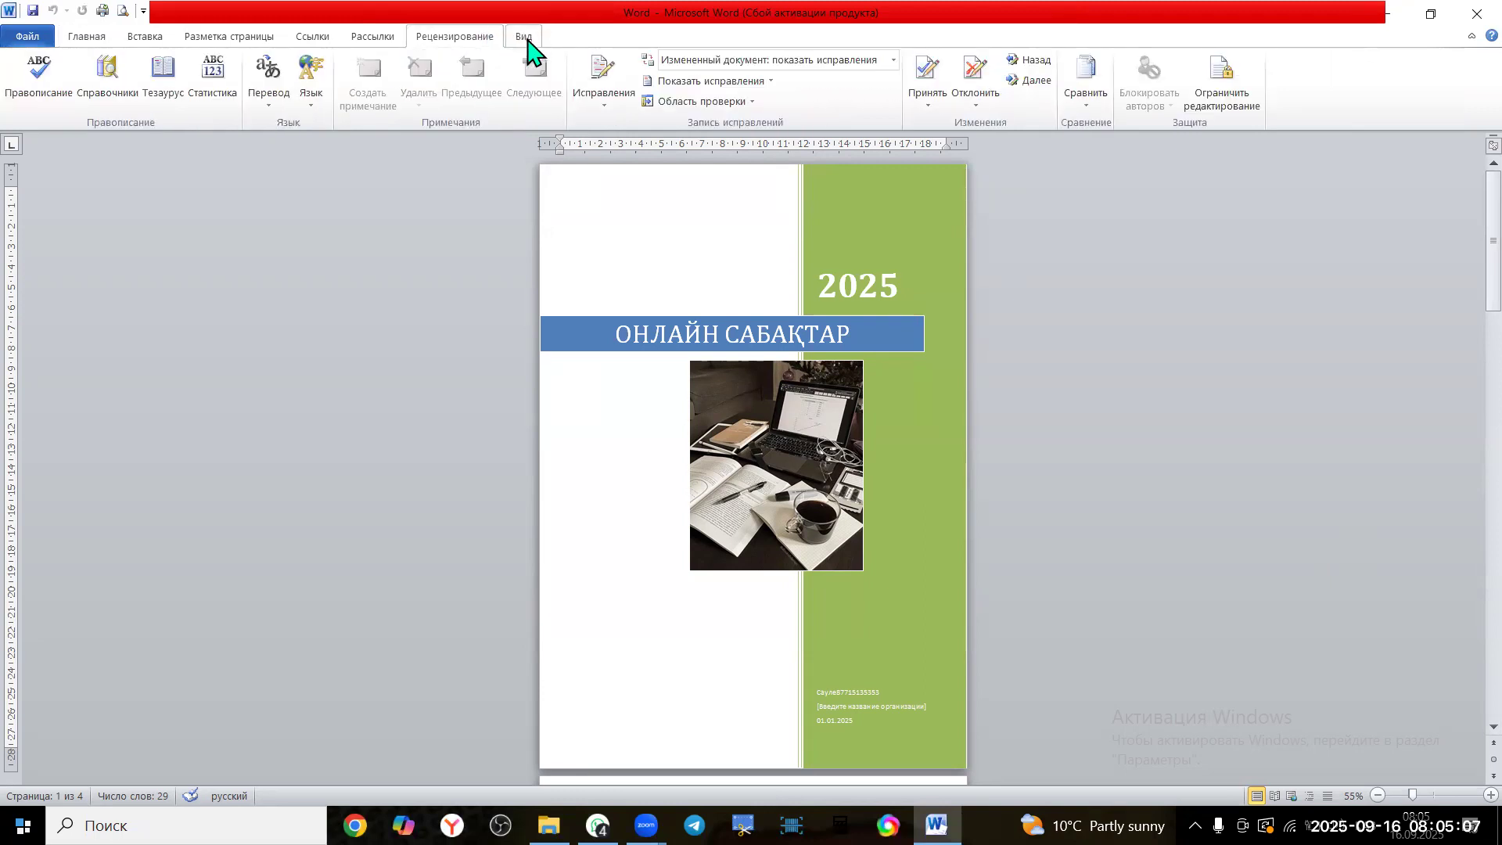